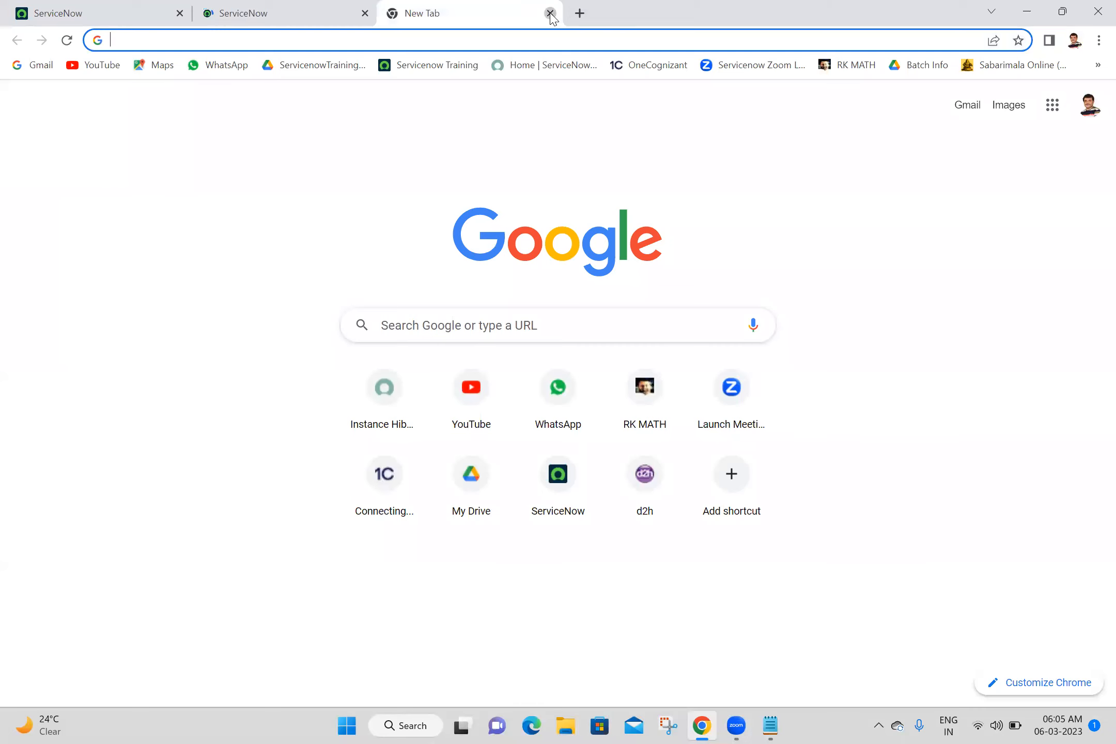
Step: Close the empty tab and open a new My Child record form by entering u_my_child.FORM
{"action": "left_click", "coordinate": [107, 6]}
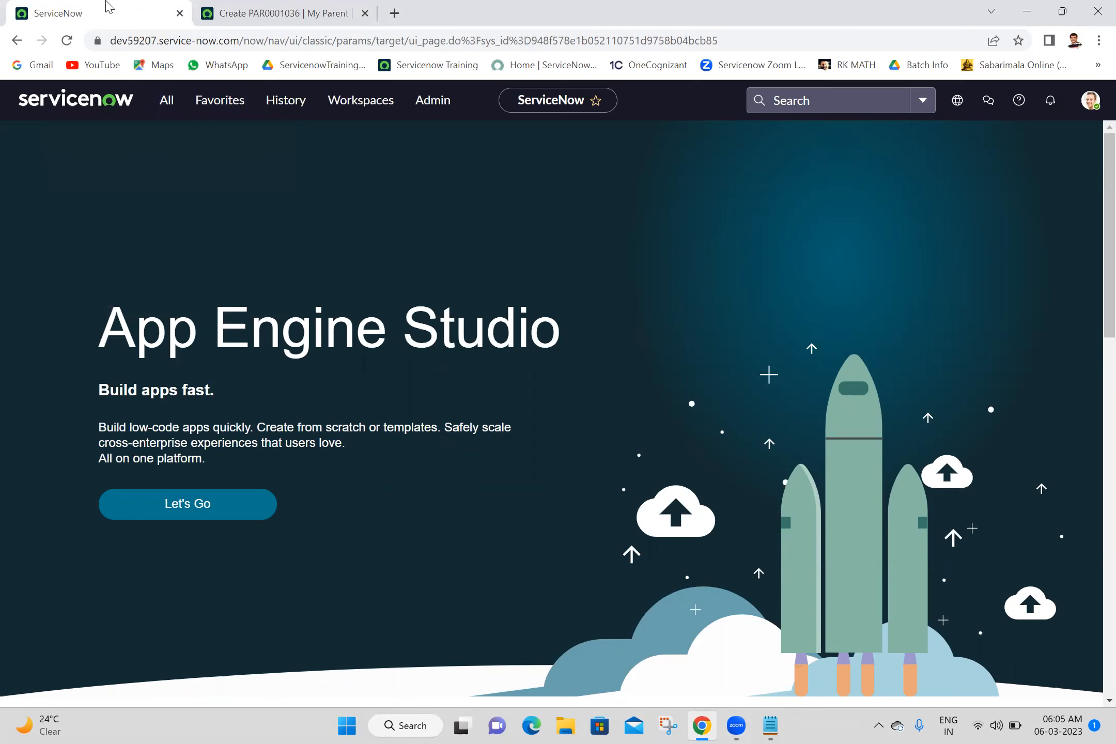
{"action": "left_click", "coordinate": [175, 108]}
{"action": "triple_click", "coordinate": [176, 149]}
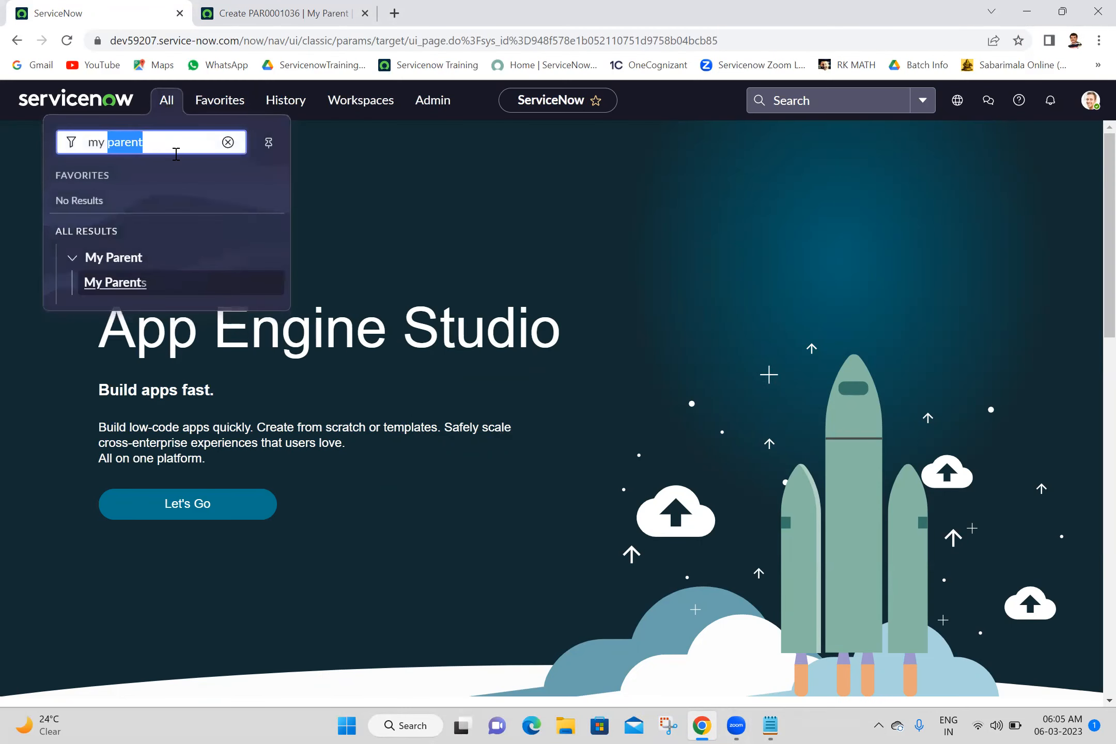
{"action": "type", "text": "u_my_chi"}
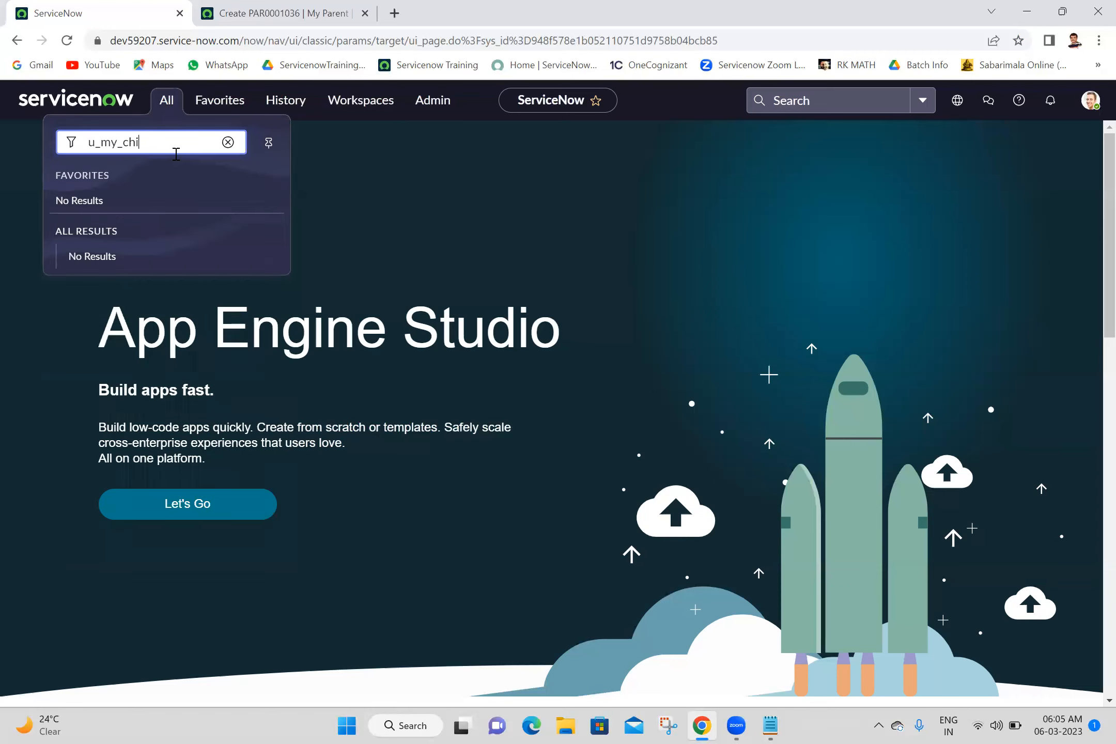
{"action": "type", "text": "ld.FORM"}
{"action": "key", "text": "Return"}
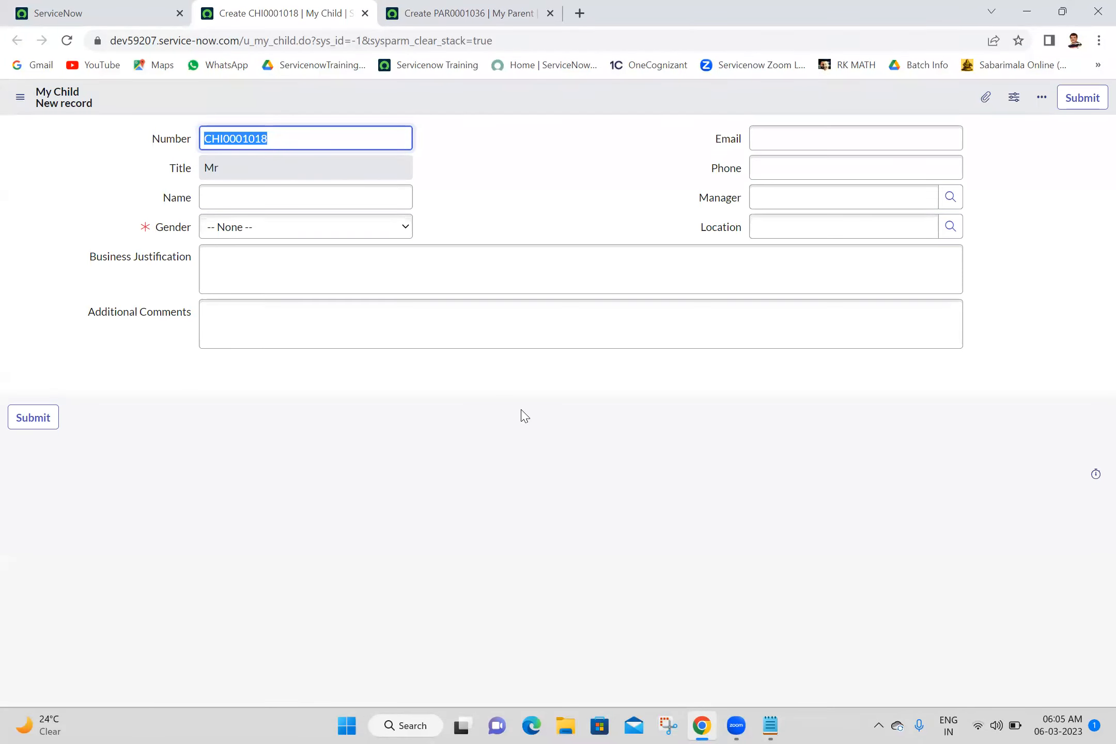
{"action": "left_click", "coordinate": [543, 7]}
{"action": "left_click", "coordinate": [296, 5]}
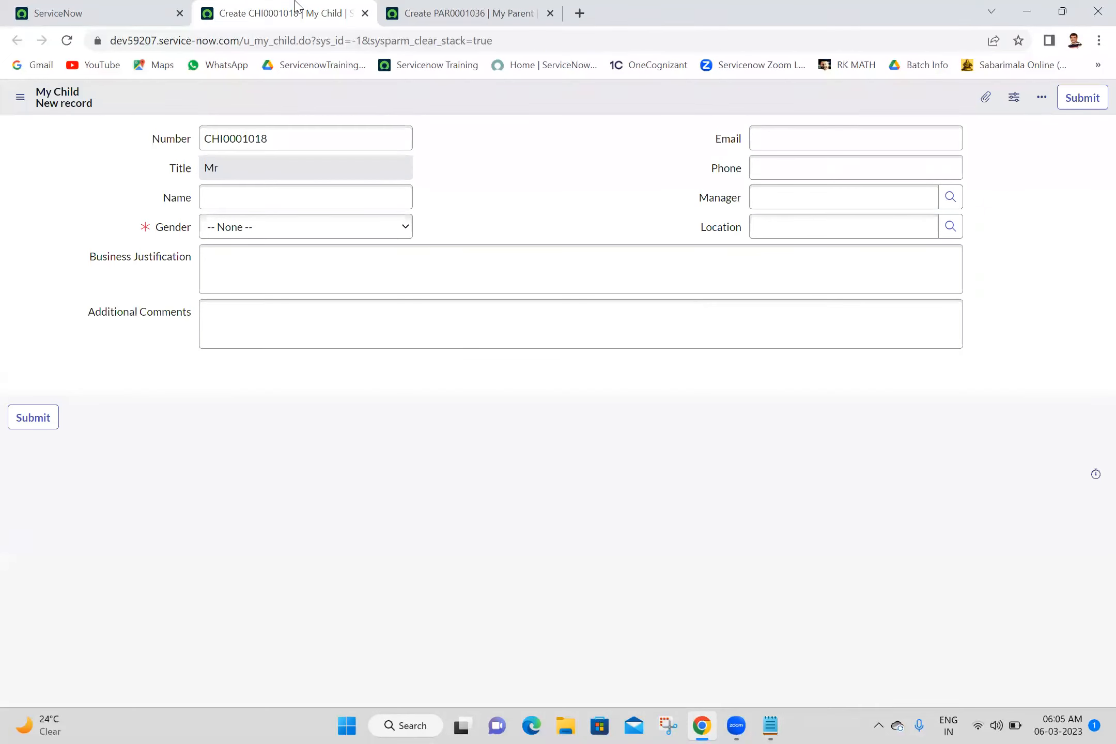
{"action": "left_click", "coordinate": [770, 726]}
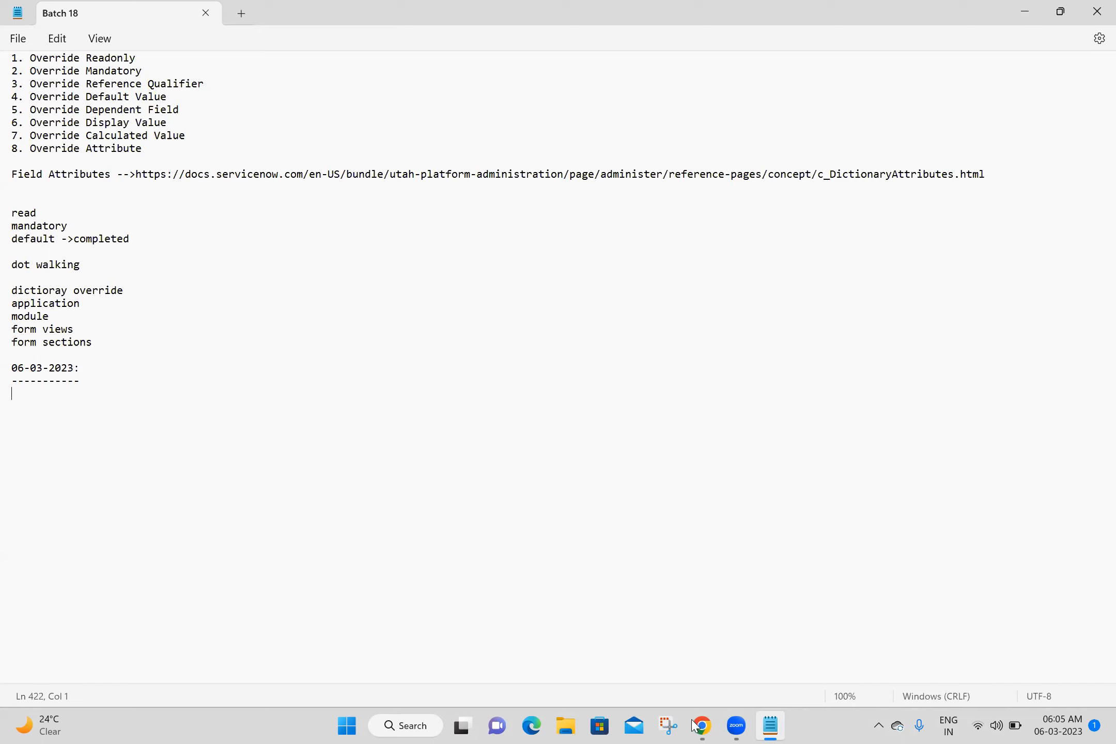
{"action": "key", "text": "alt+Tab"}
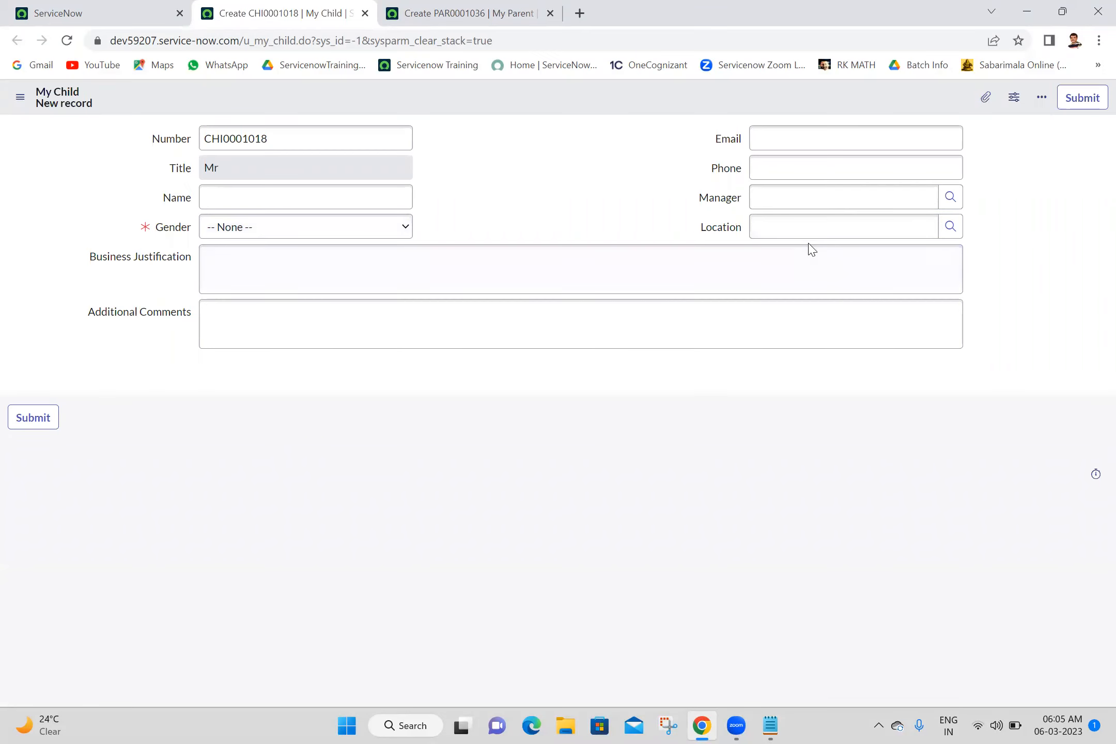
{"action": "left_click", "coordinate": [948, 204]}
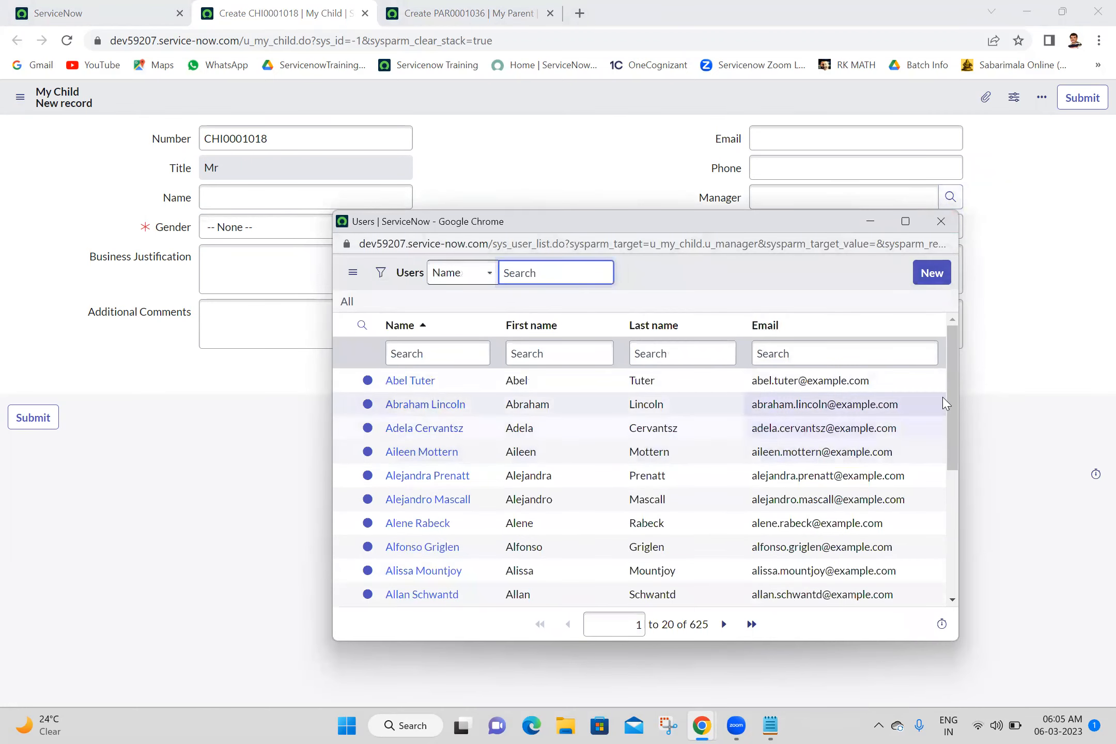
{"action": "left_click", "coordinate": [950, 519]}
{"action": "left_click_drag", "start_coordinate": [950, 519], "coordinate": [960, 292]}
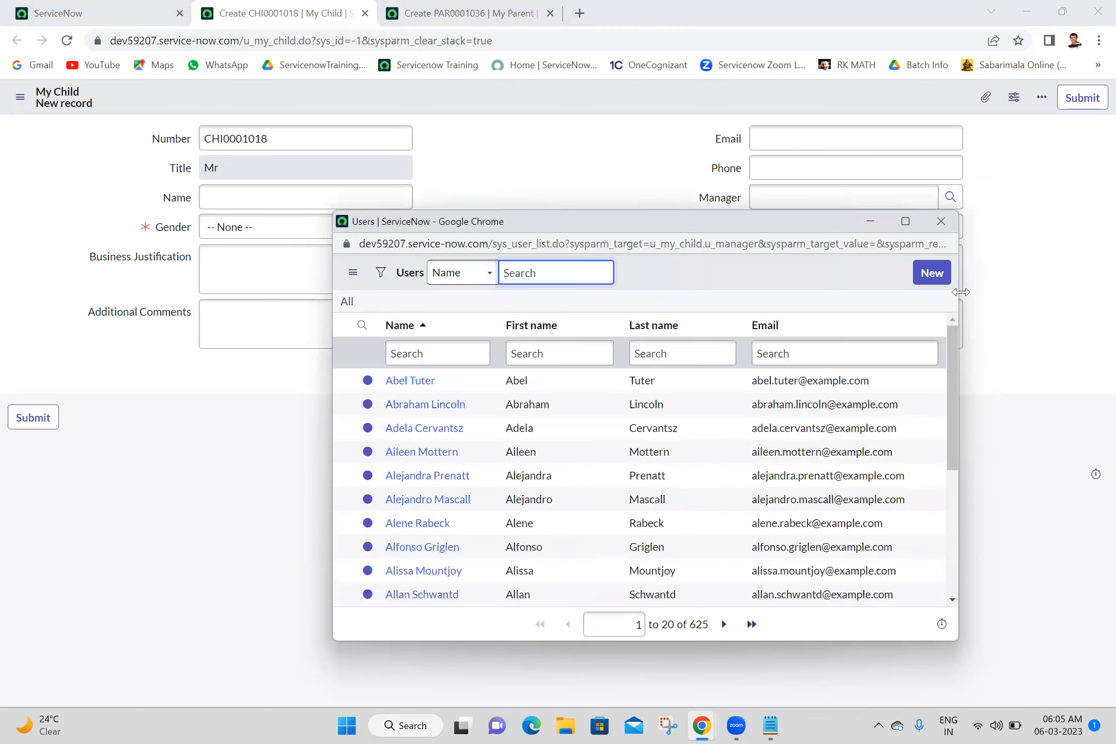
{"action": "left_click", "coordinate": [941, 222]}
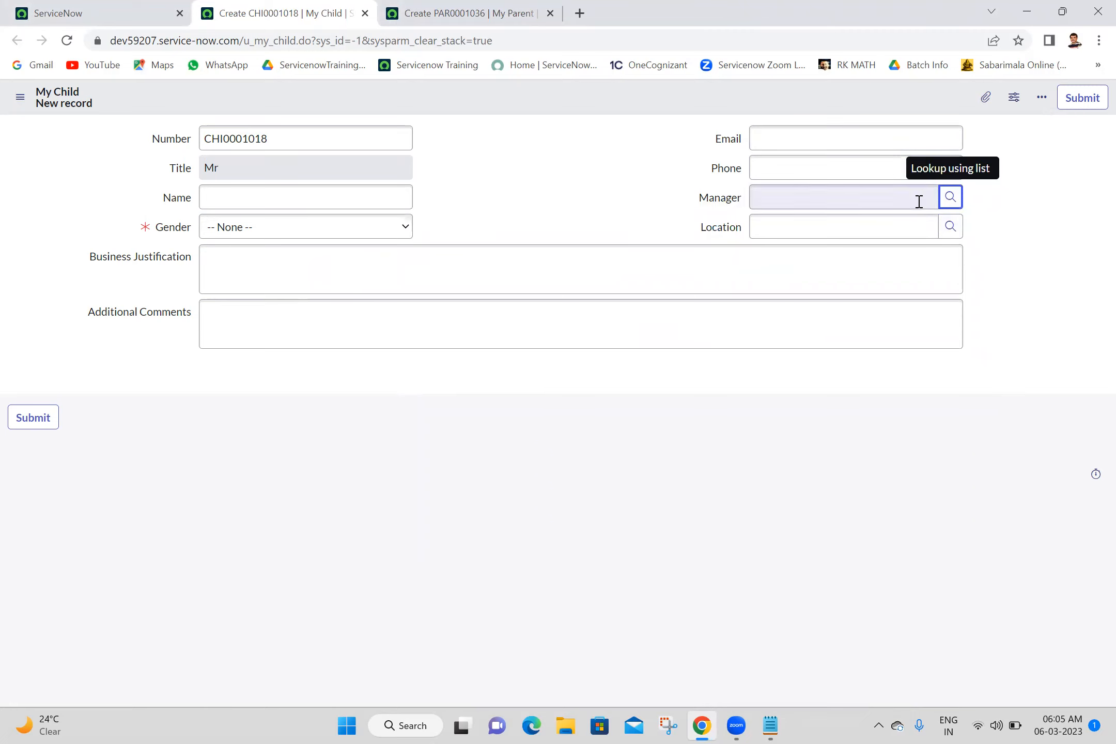
{"action": "left_click", "coordinate": [951, 201]}
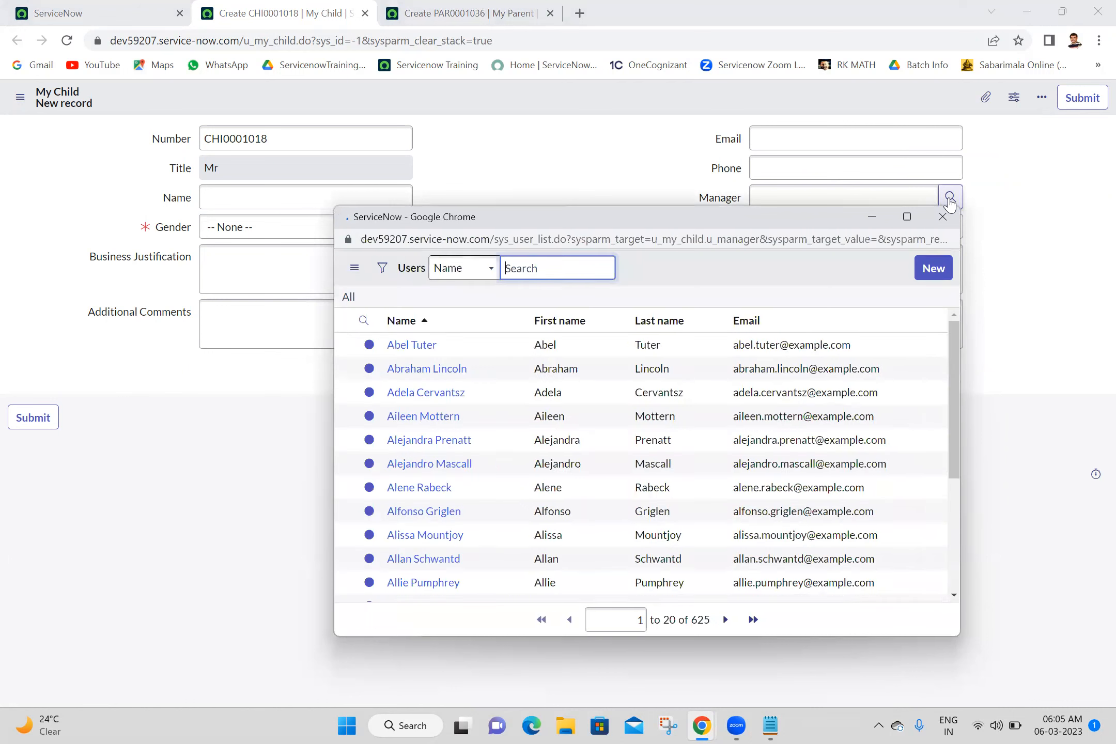
{"action": "scroll", "coordinate": [954, 520], "scroll_direction": "down", "scroll_amount": 5}
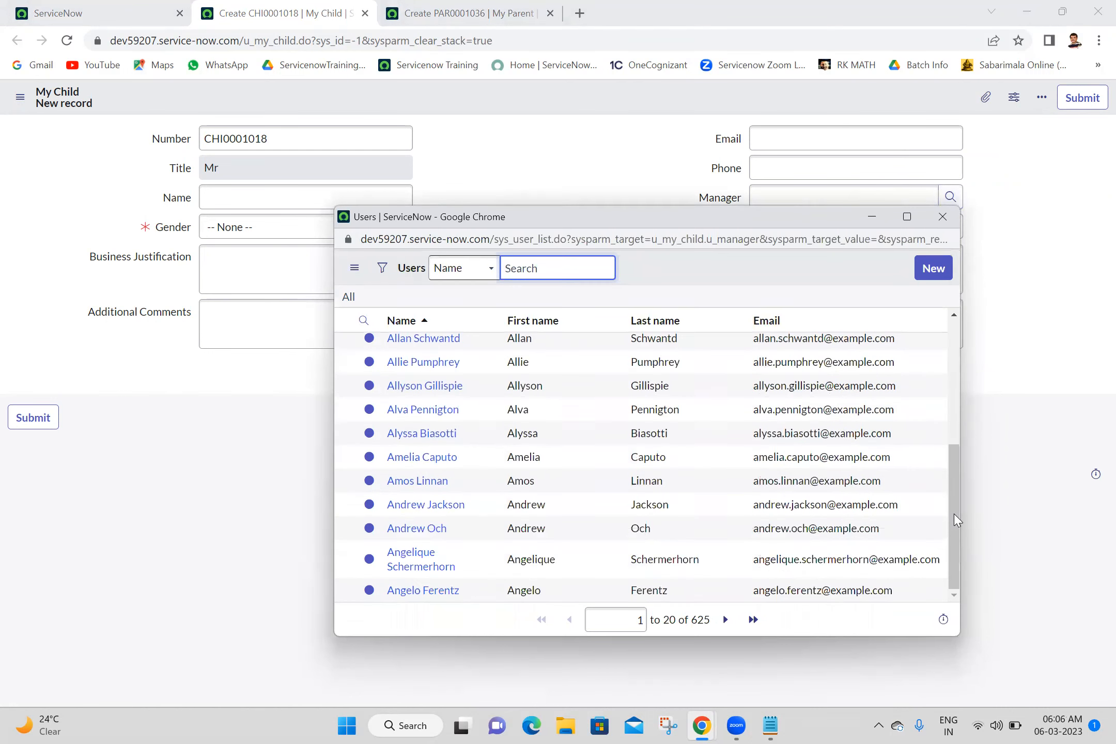
{"action": "scroll", "coordinate": [955, 384], "scroll_direction": "up", "scroll_amount": 5}
{"action": "scroll", "coordinate": [965, 440], "scroll_direction": "down", "scroll_amount": 5}
{"action": "scroll", "coordinate": [964, 341], "scroll_direction": "up", "scroll_amount": 5}
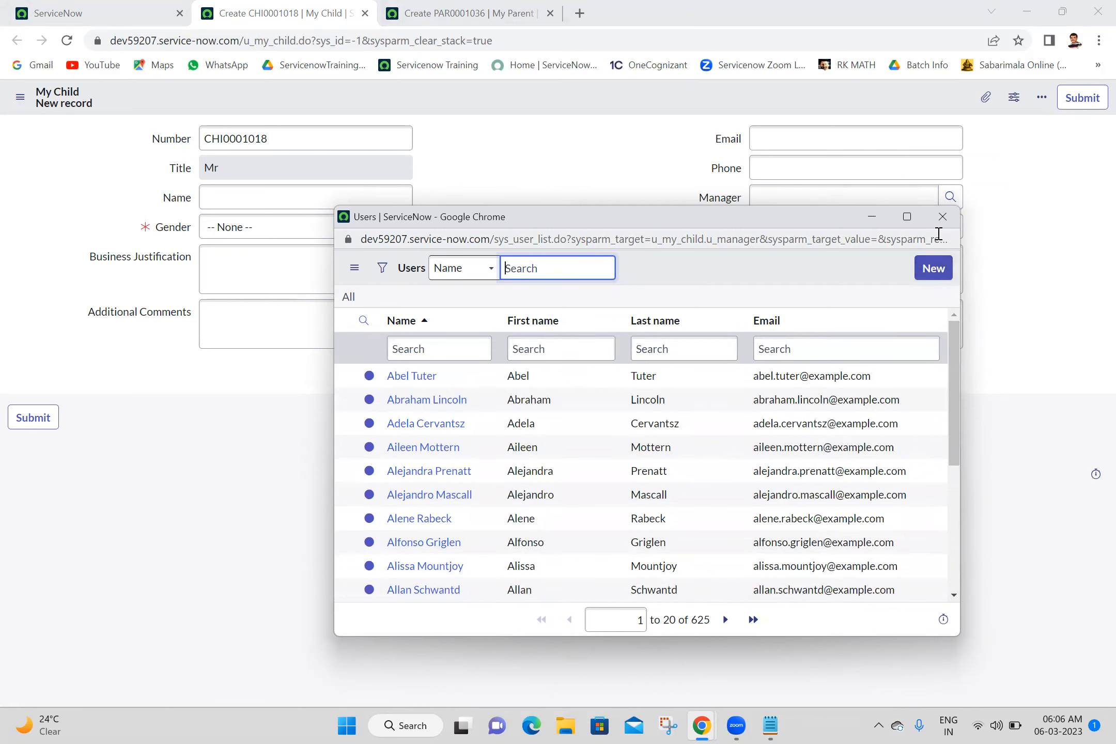
{"action": "left_click", "coordinate": [944, 217]}
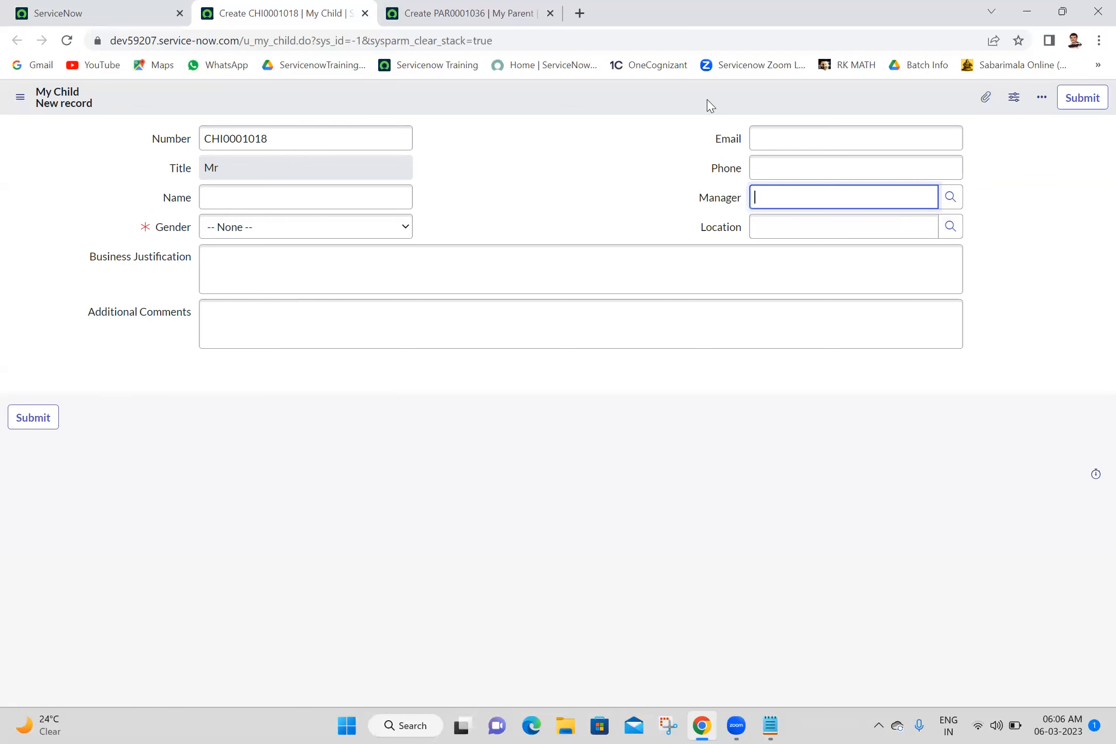
{"action": "left_click", "coordinate": [167, 7]}
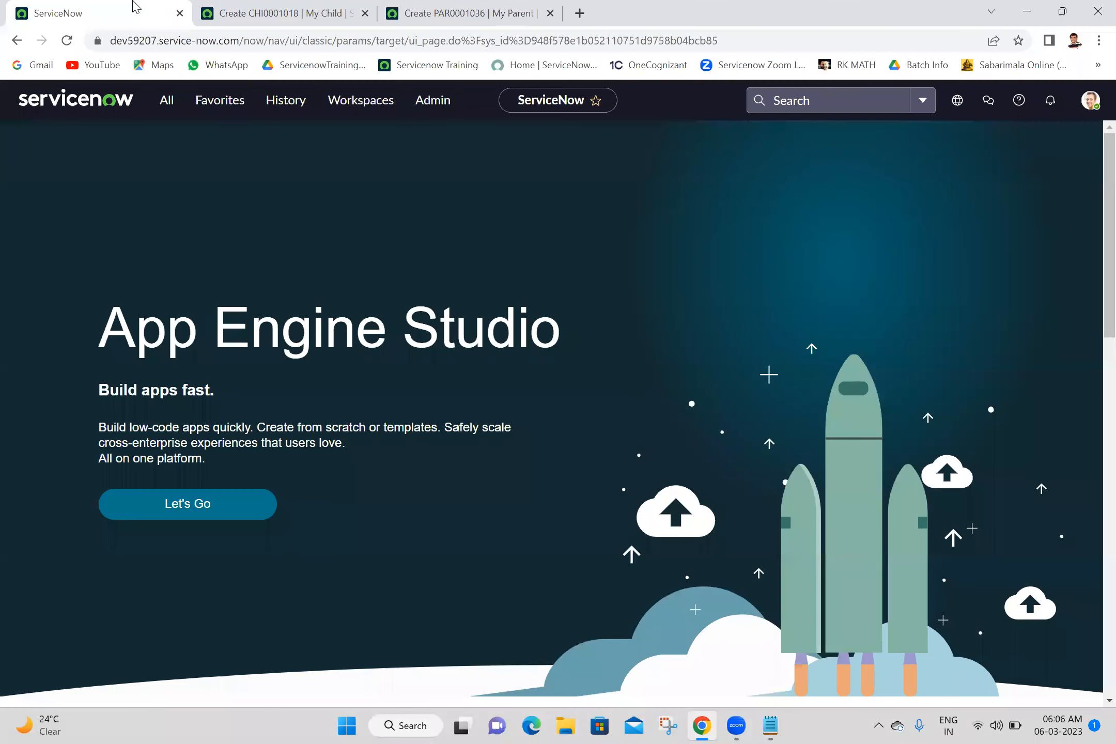
Step: Open the Users module in a new browser tab
{"action": "left_click", "coordinate": [178, 110]}
{"action": "type", "text": "users"}
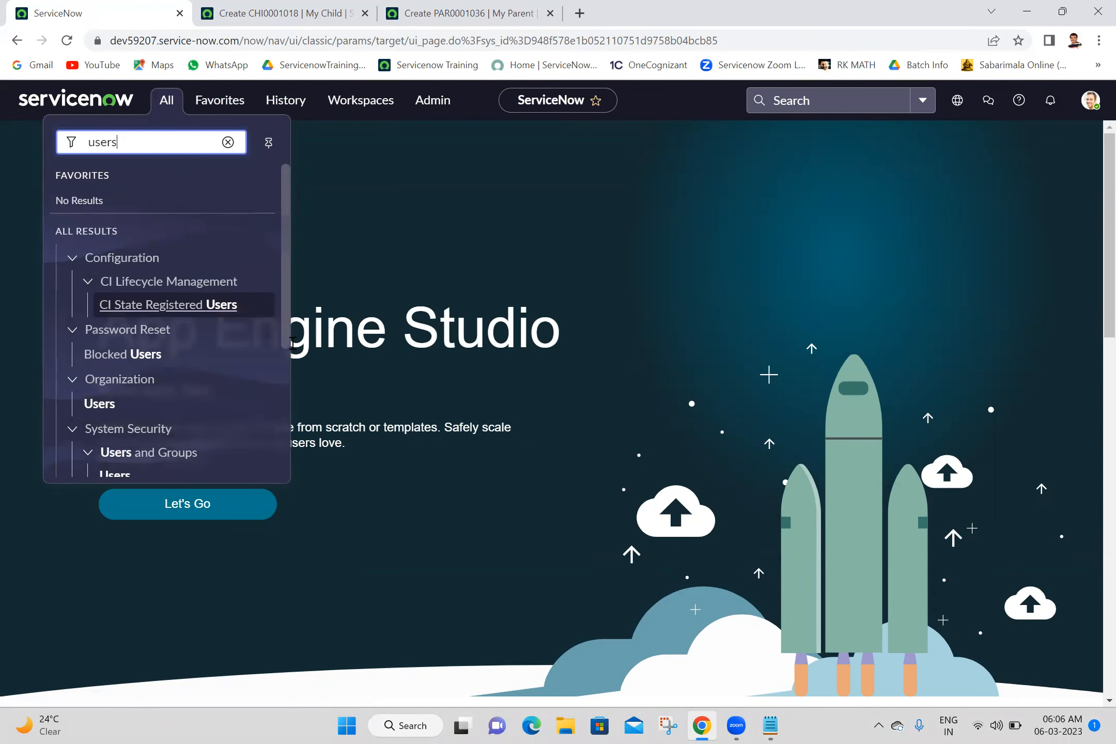
{"action": "left_click", "coordinate": [285, 357]}
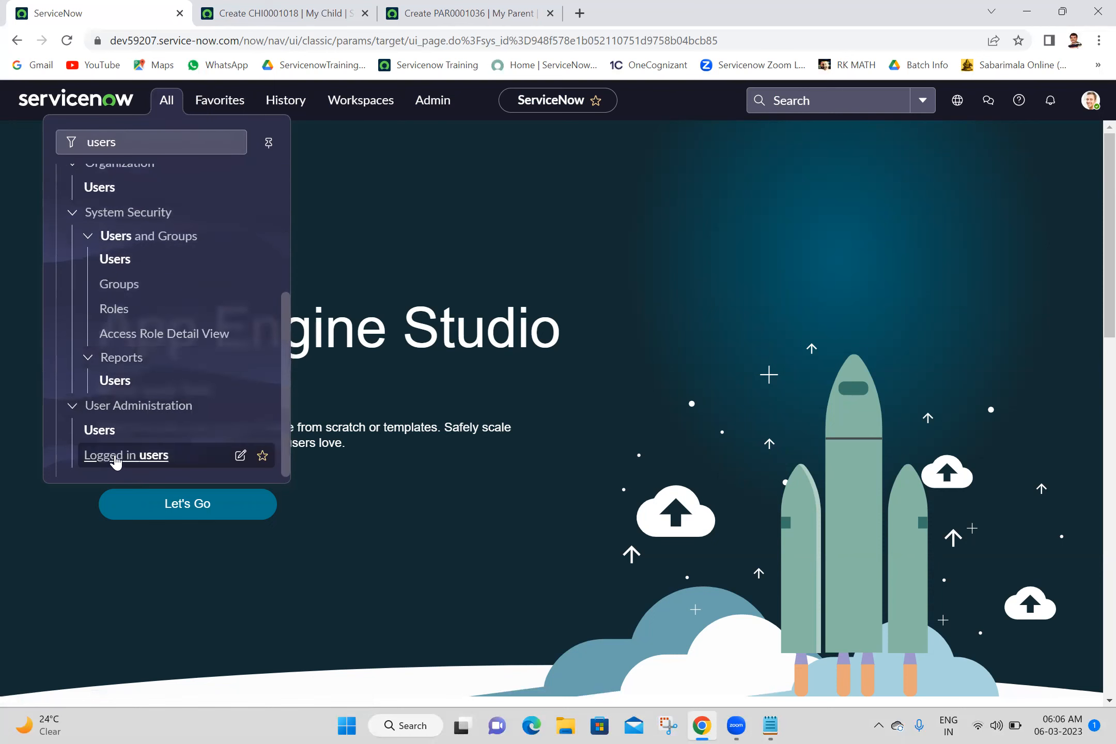
{"action": "middle_click", "coordinate": [104, 434]}
{"action": "left_click", "coordinate": [290, 8]}
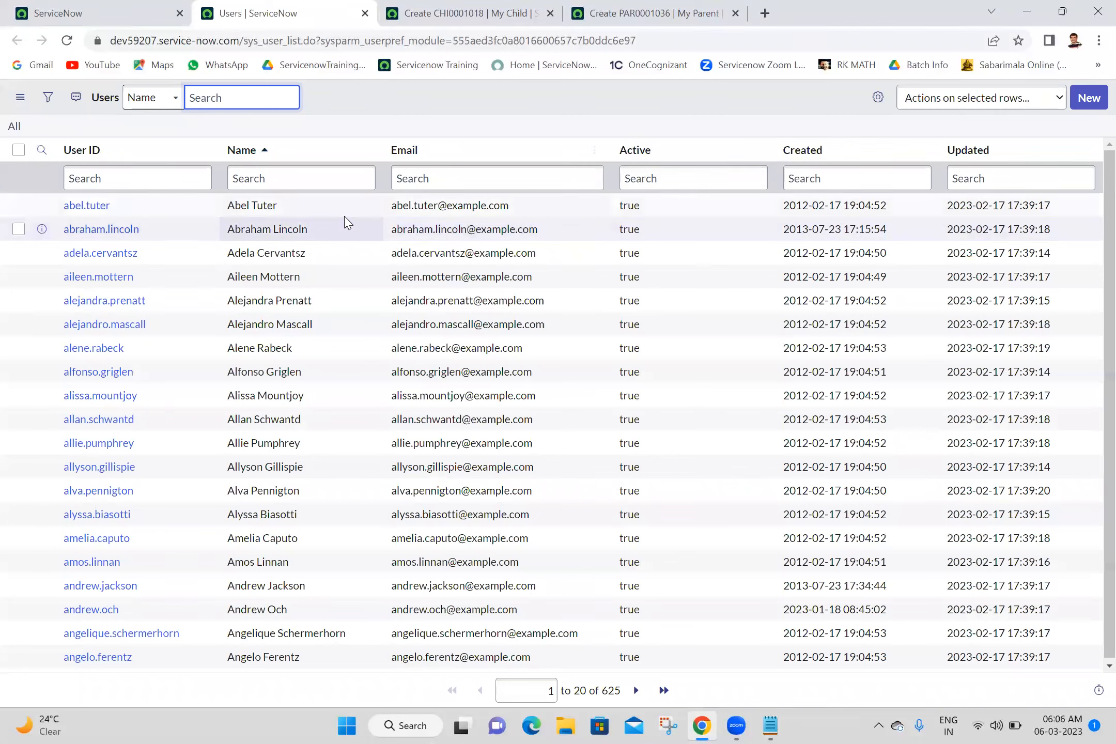
Step: Filter the Users list to Manager is not empty
{"action": "left_click", "coordinate": [155, 97]}
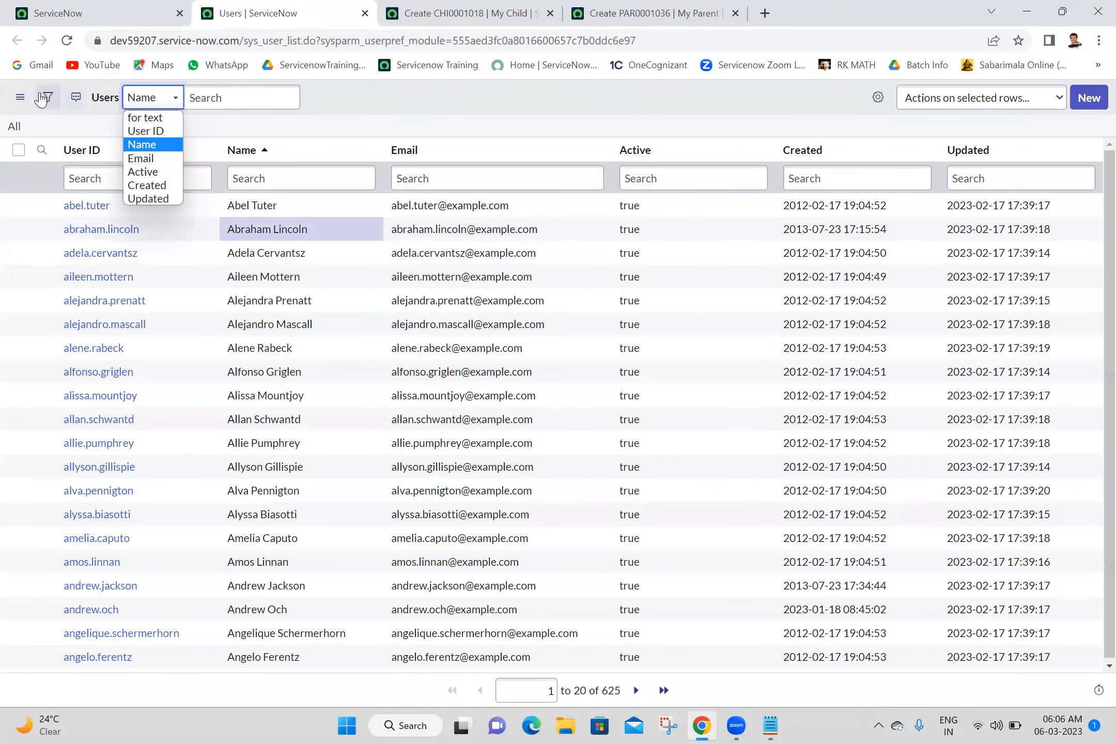
{"action": "left_click", "coordinate": [48, 97]}
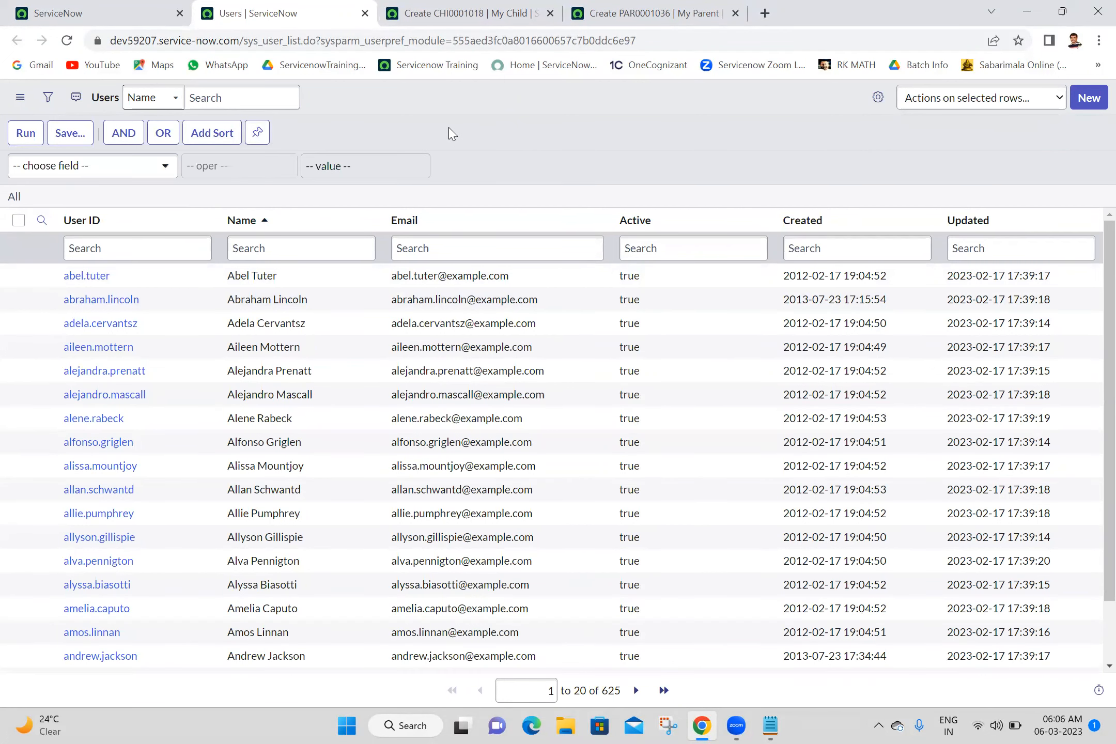
{"action": "left_click", "coordinate": [133, 175]}
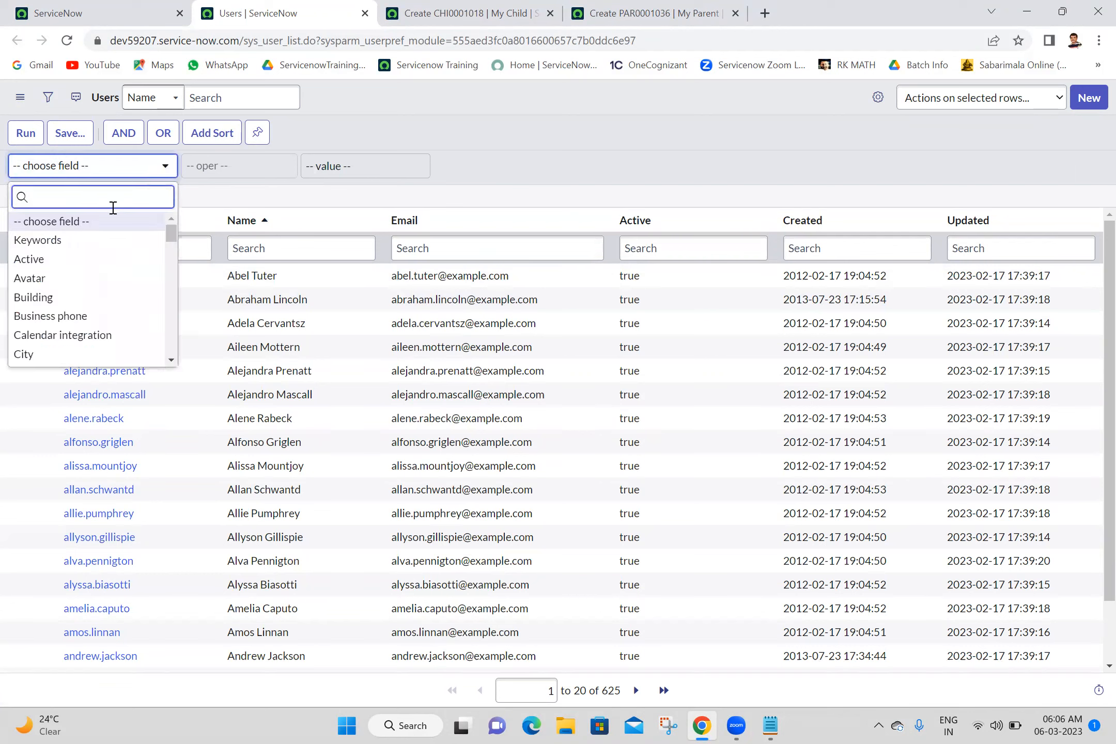
{"action": "type", "text": "manager"}
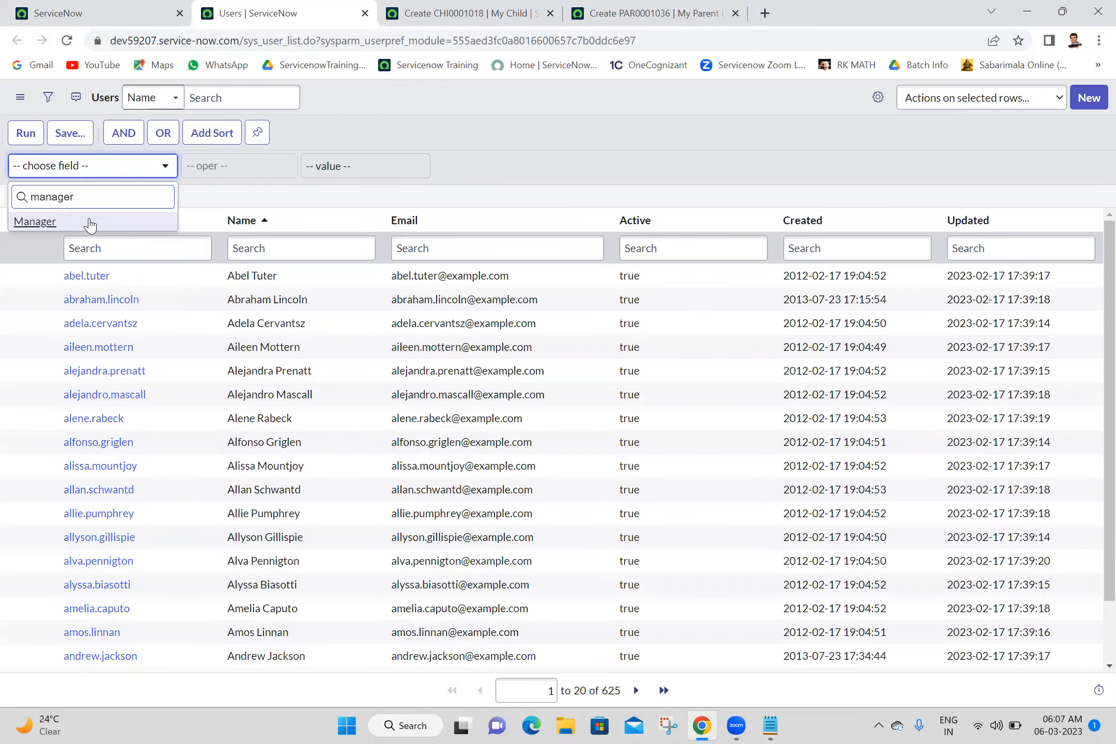
{"action": "left_click", "coordinate": [70, 227]}
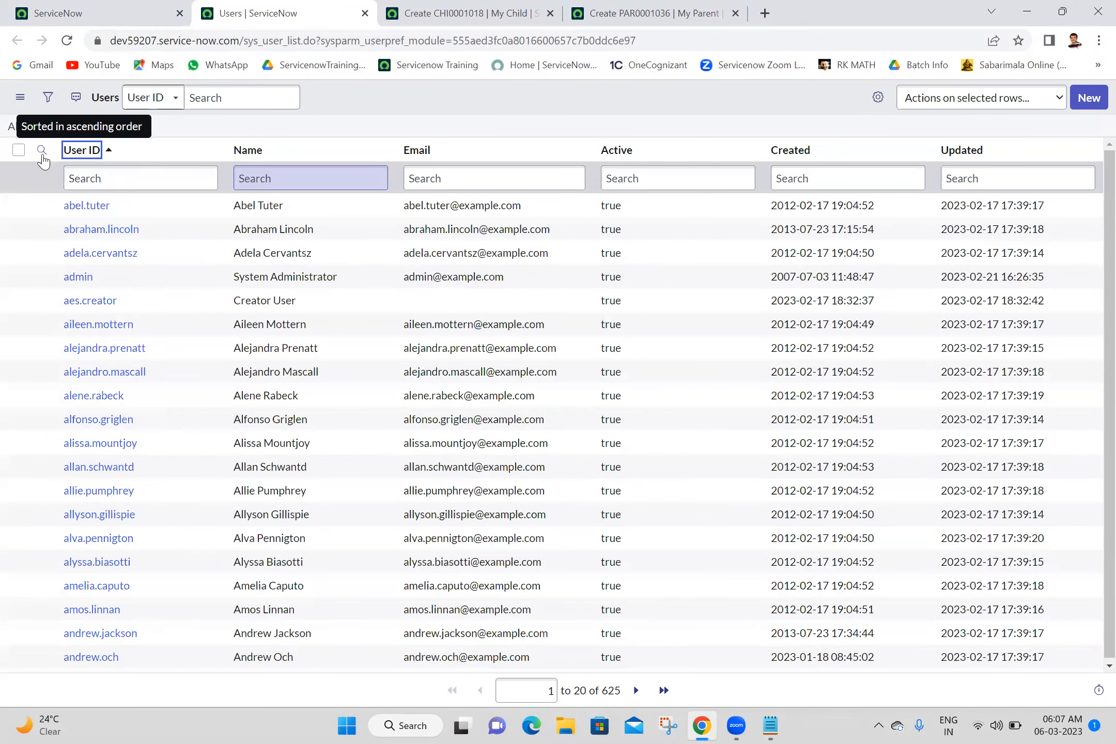
{"action": "left_click", "coordinate": [48, 97]}
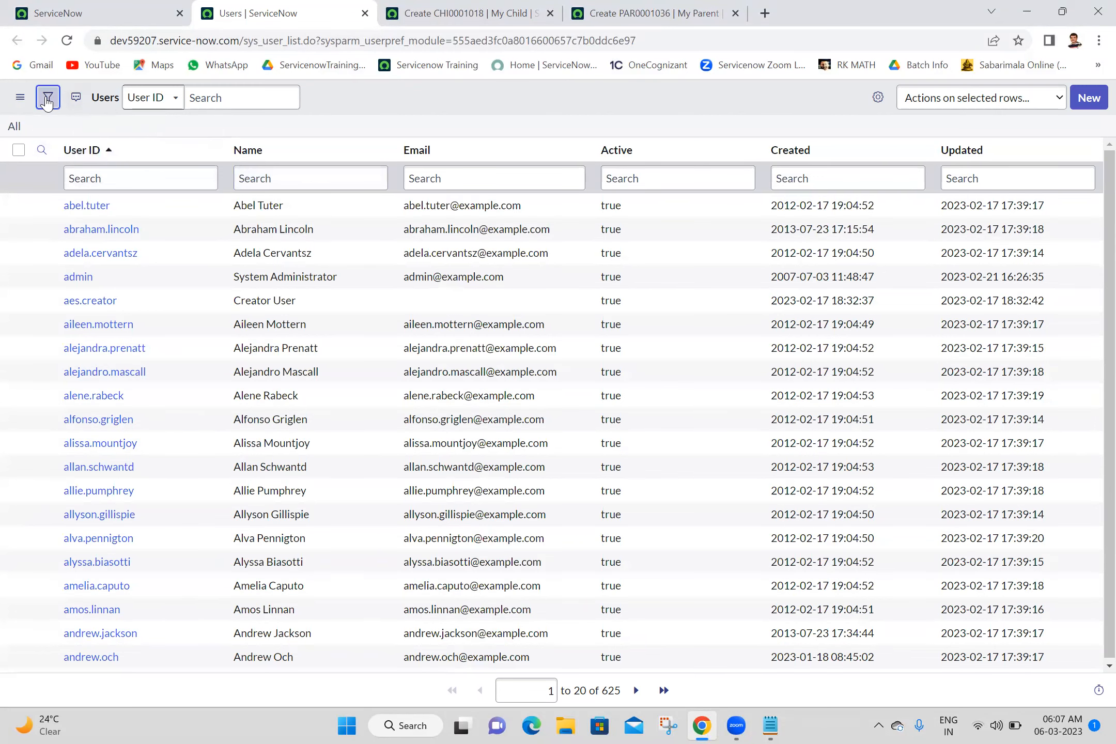
{"action": "left_click", "coordinate": [262, 171]}
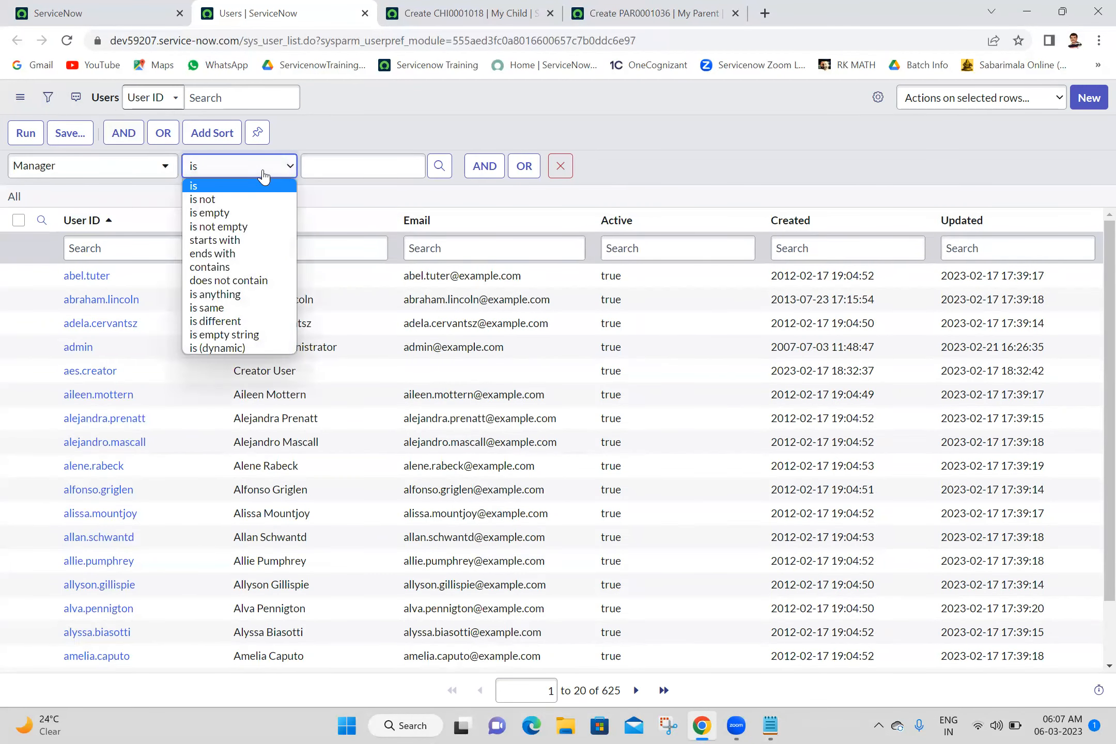
{"action": "left_click", "coordinate": [246, 228]}
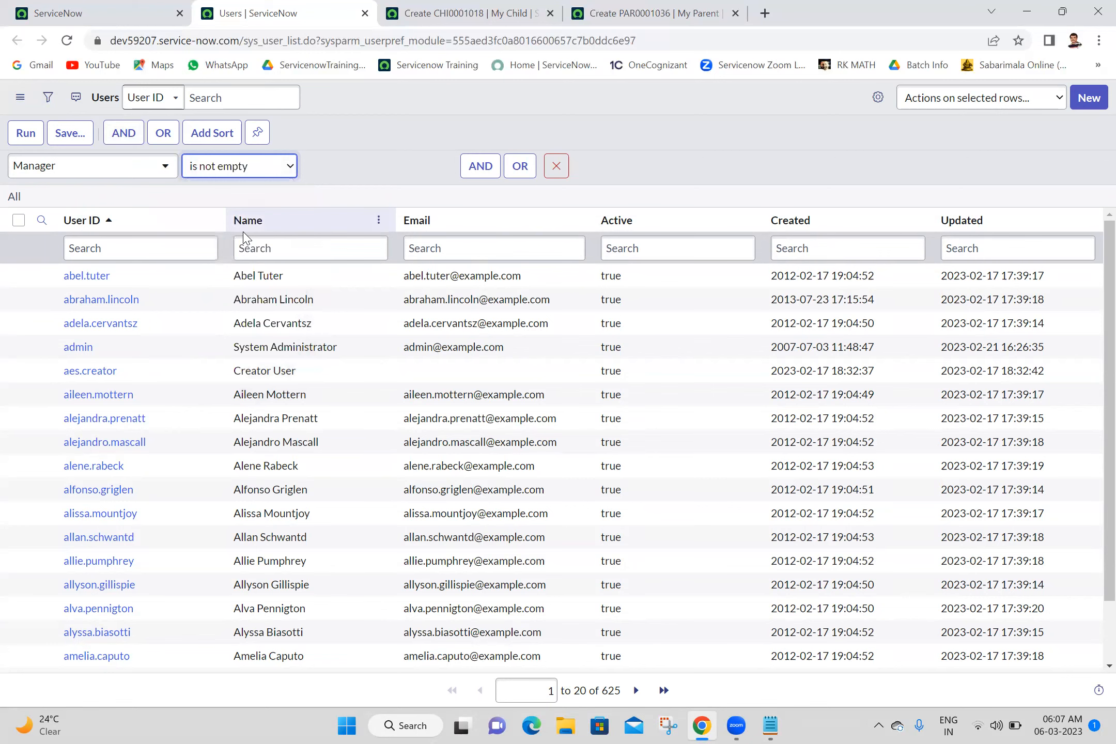
{"action": "left_click", "coordinate": [259, 167]}
{"action": "left_click", "coordinate": [259, 167]}
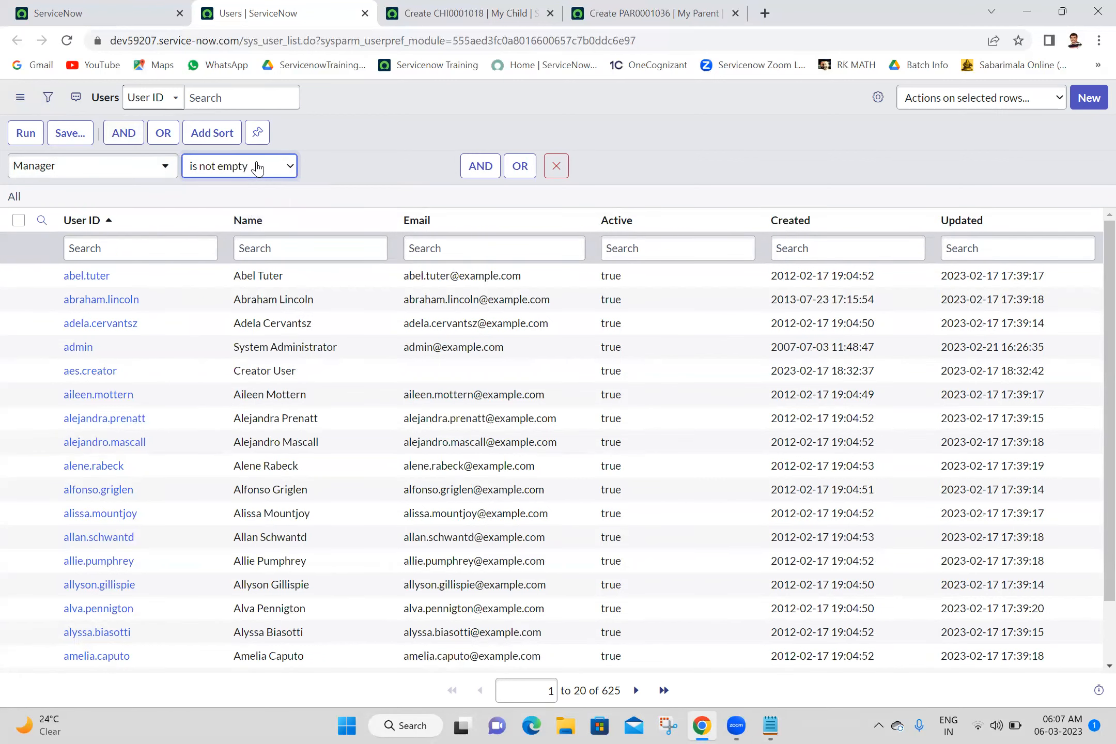
{"action": "left_click", "coordinate": [26, 133]}
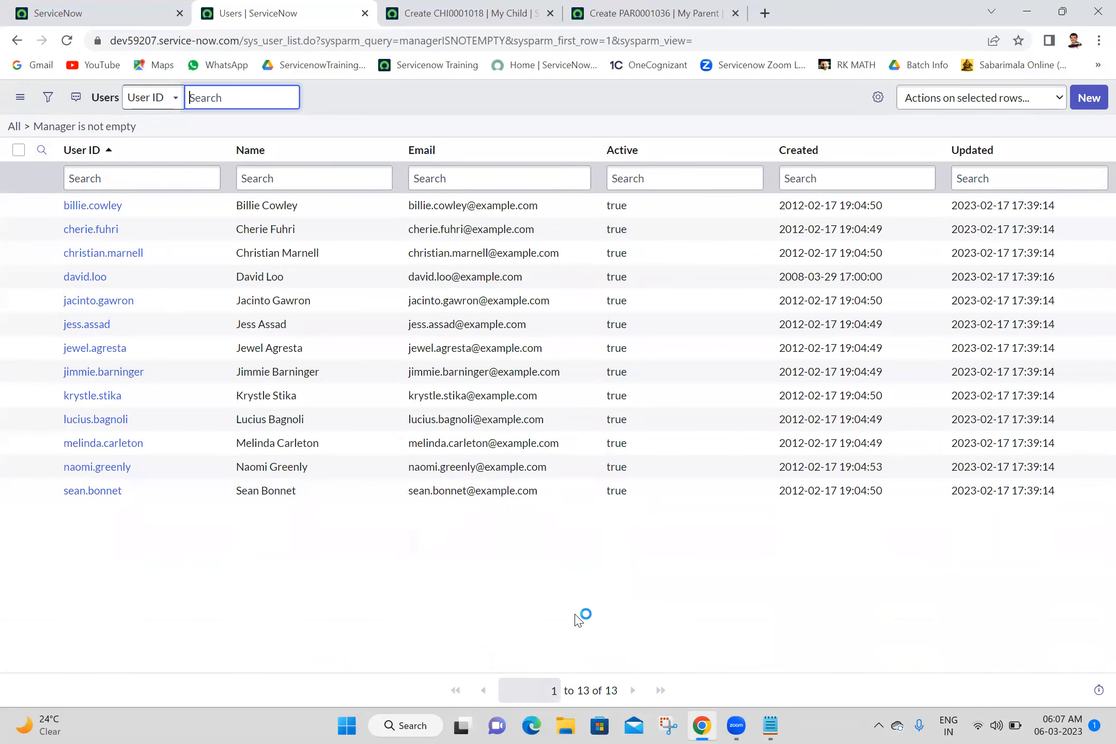
Step: Copy the Manager is not empty filter query to the clipboard
{"action": "right_click", "coordinate": [113, 131]}
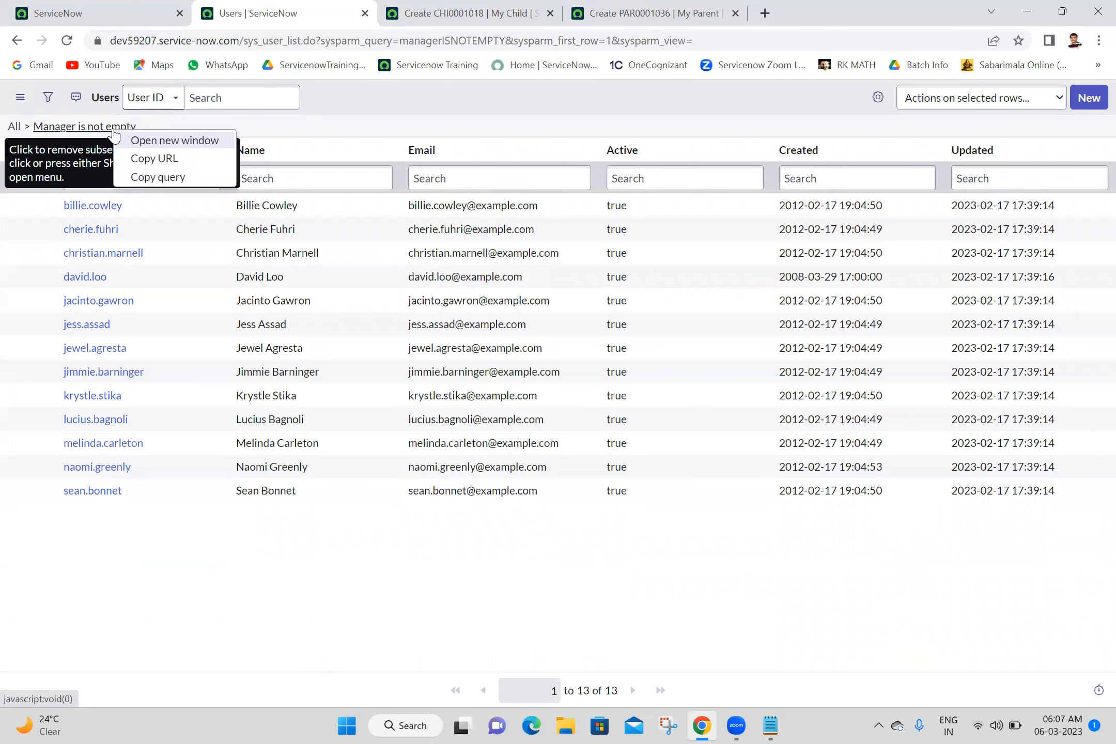
{"action": "left_click", "coordinate": [157, 178]}
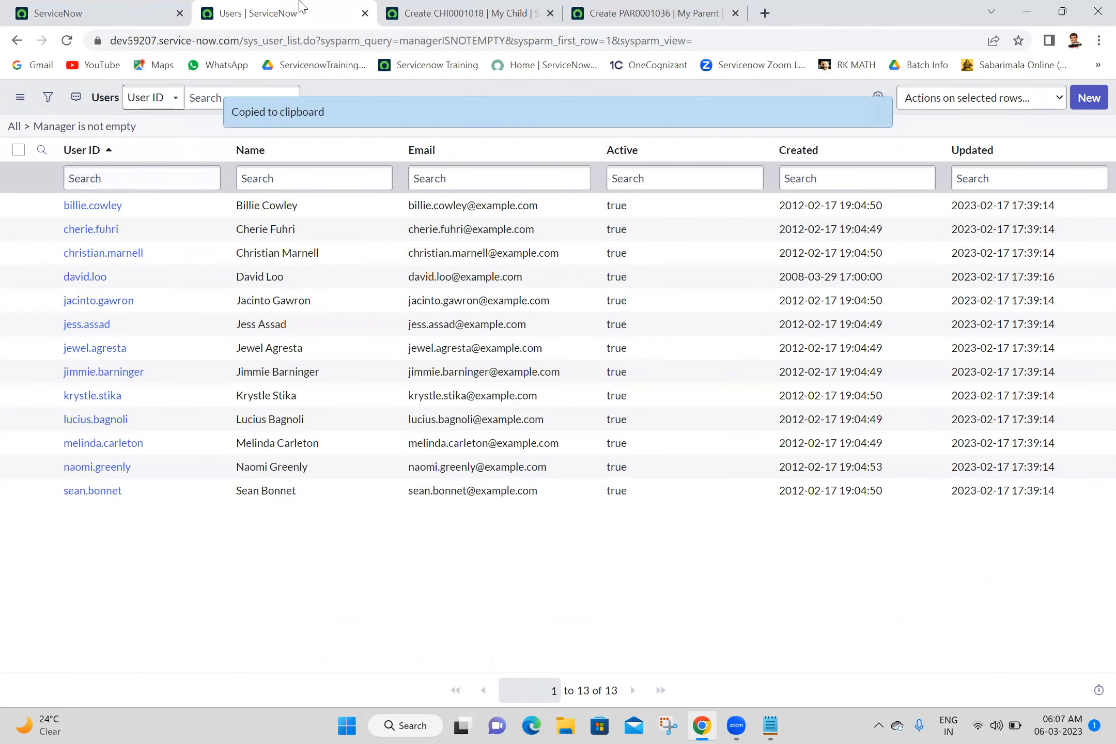
{"action": "left_click", "coordinate": [402, 7]}
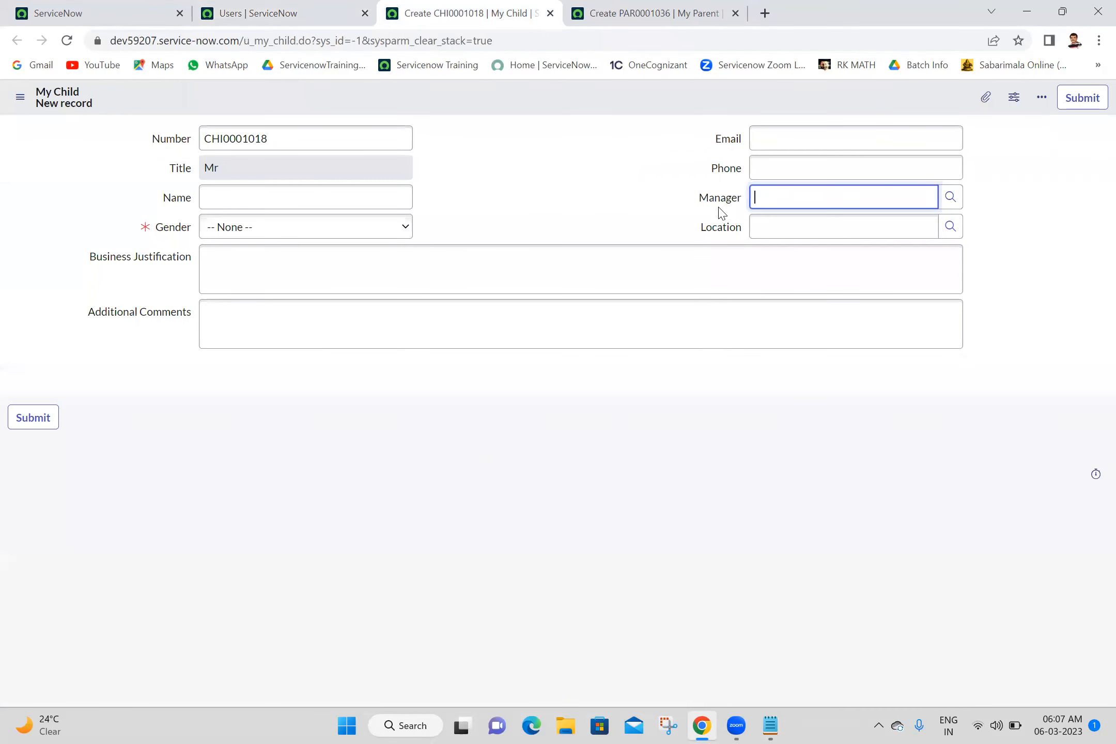
Step: Open the Manager field's dictionary entry and start a new dictionary override
{"action": "right_click", "coordinate": [693, 194]}
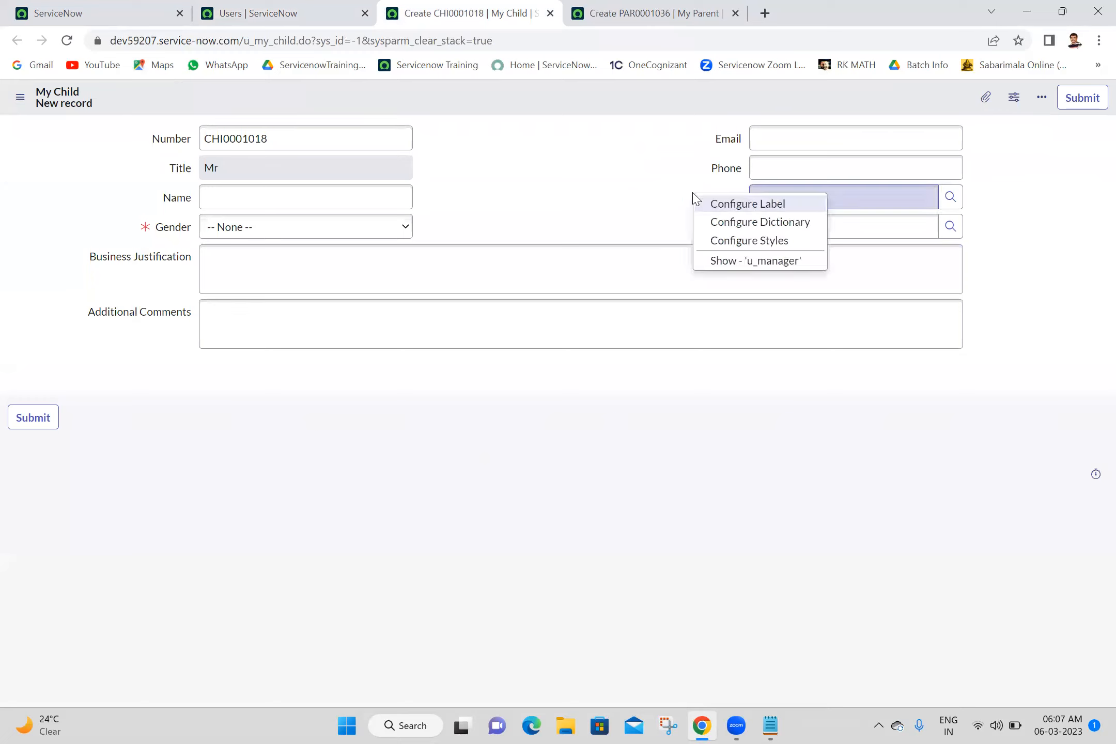
{"action": "left_click", "coordinate": [748, 231]}
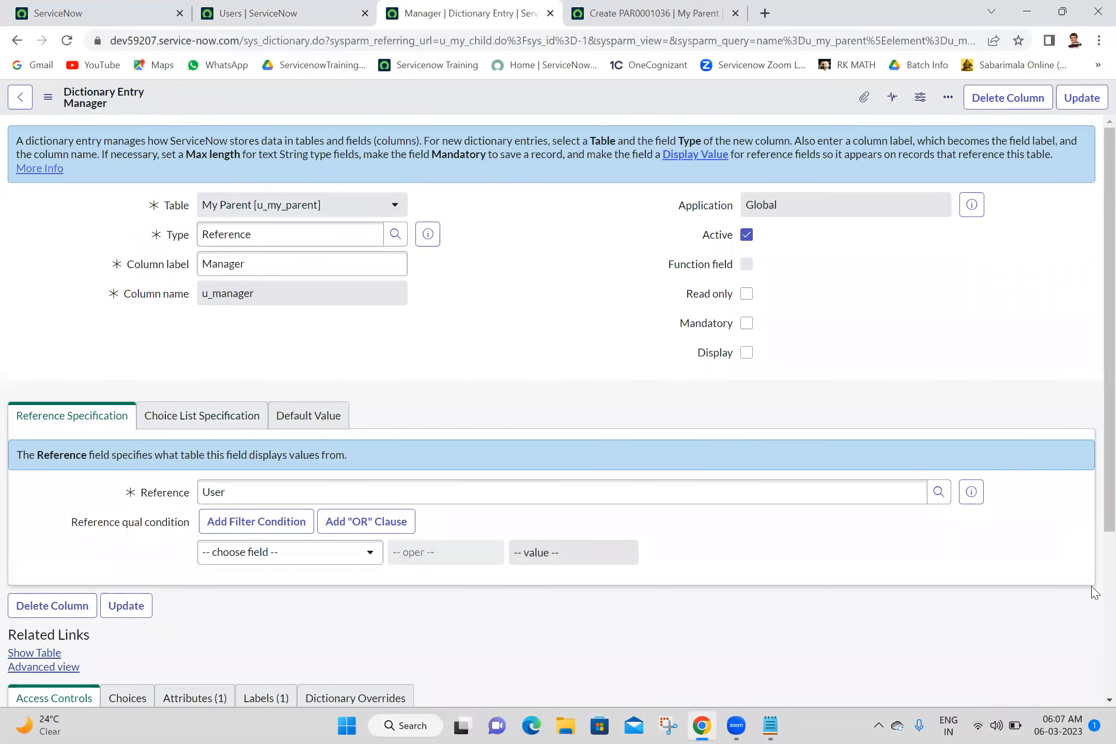
{"action": "scroll", "coordinate": [1095, 608], "scroll_direction": "down", "scroll_amount": 3}
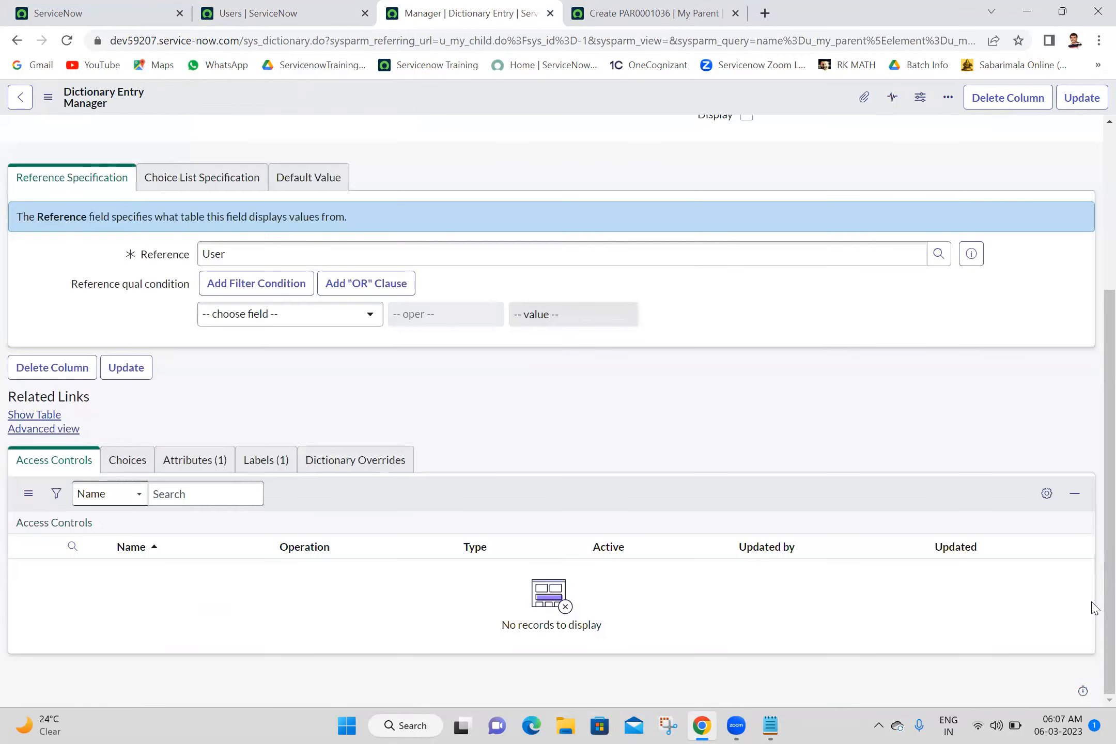
{"action": "left_click", "coordinate": [343, 463]}
{"action": "left_click", "coordinate": [1065, 497]}
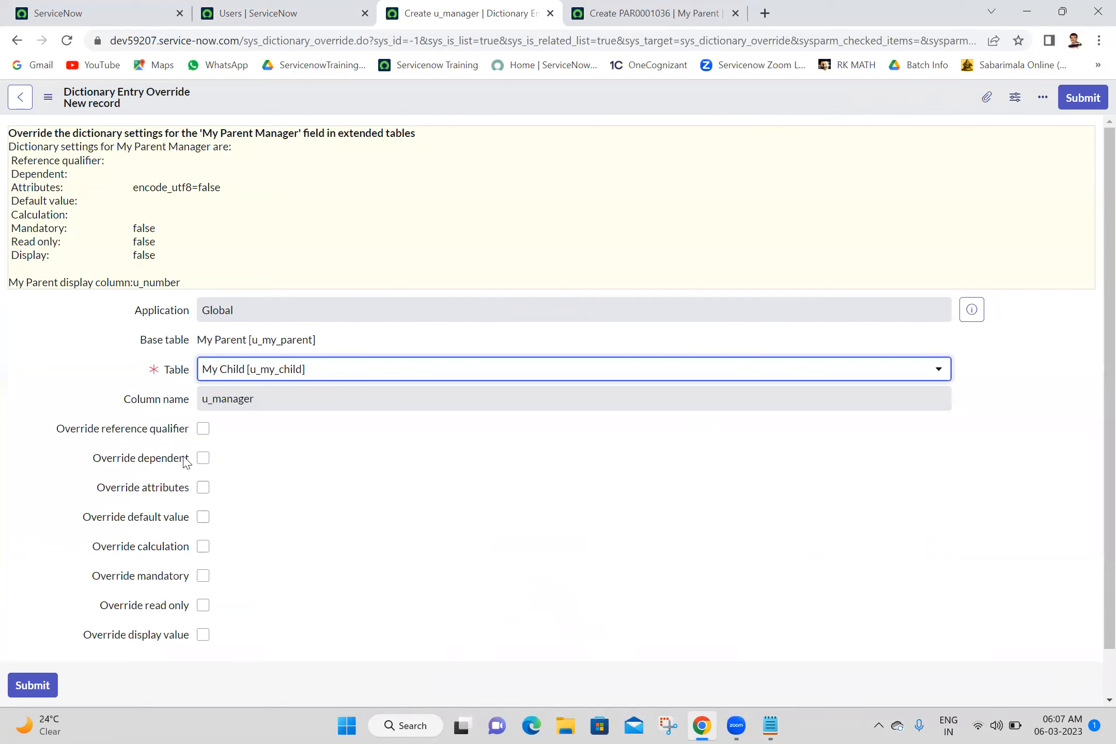
Step: Override the reference qualifier with the pasted managerISNOTEMPTY query and submit
{"action": "left_click", "coordinate": [203, 428]}
{"action": "left_click", "coordinate": [248, 456]}
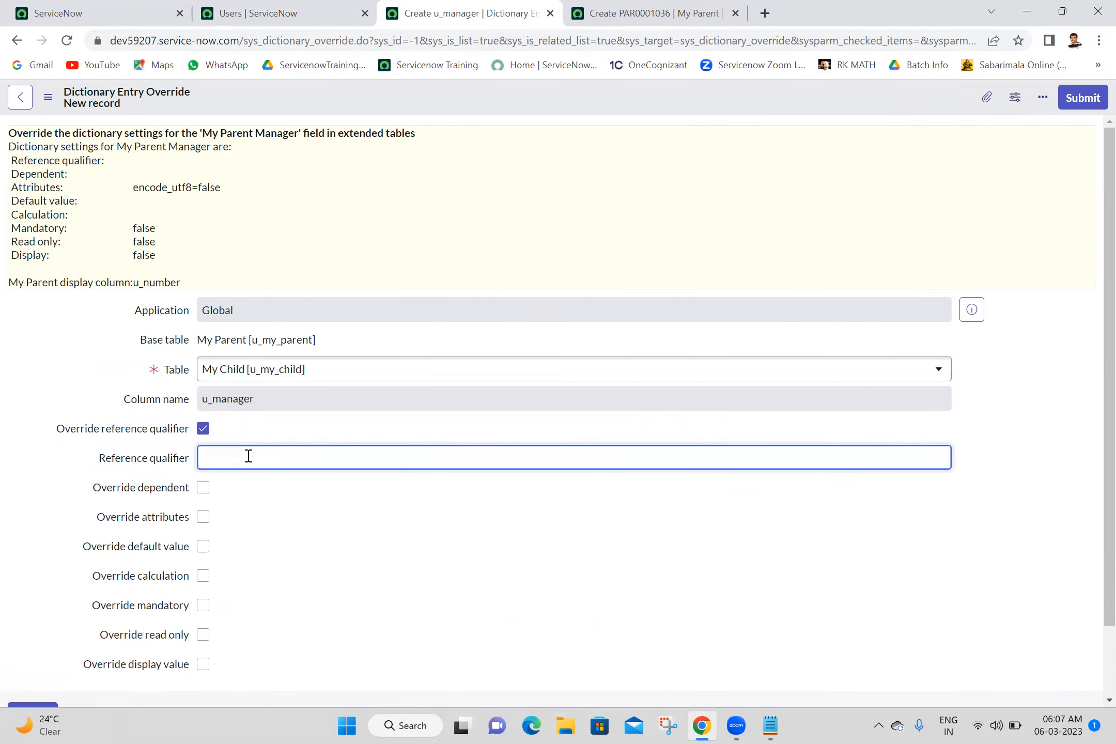
{"action": "key", "text": "ctrl+v"}
{"action": "left_click", "coordinate": [1096, 100]}
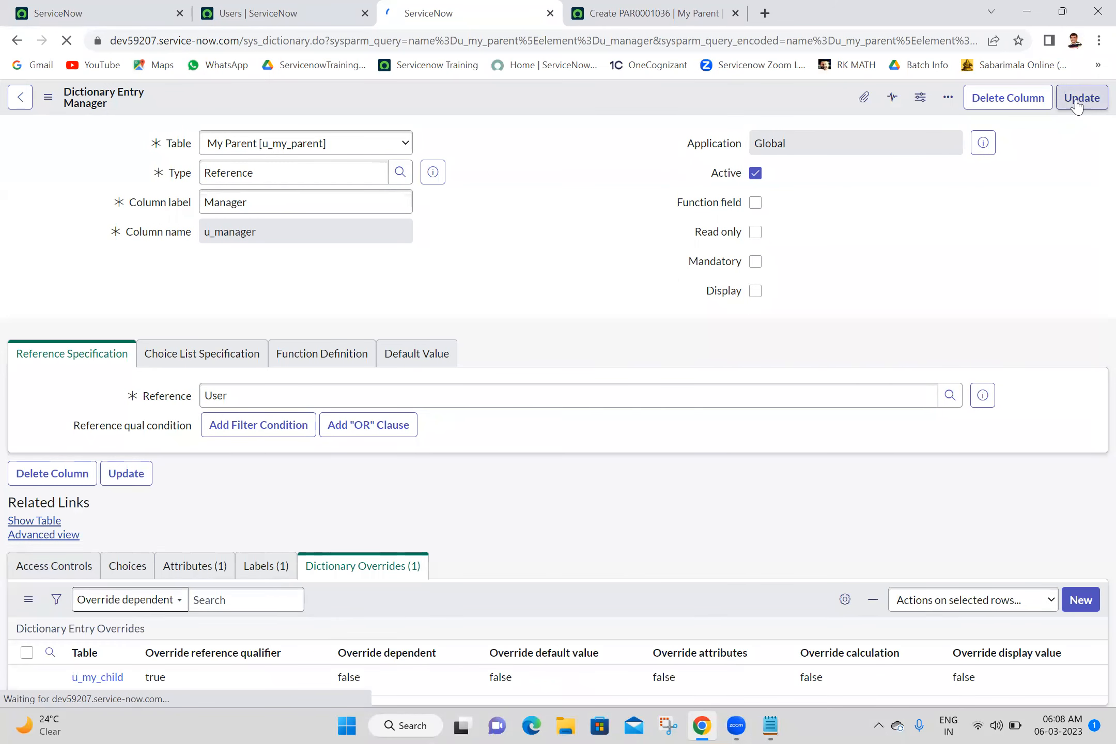
Step: Save the Manager dictionary entry and open the My Child list via u_my_child
{"action": "left_click", "coordinate": [1081, 99]}
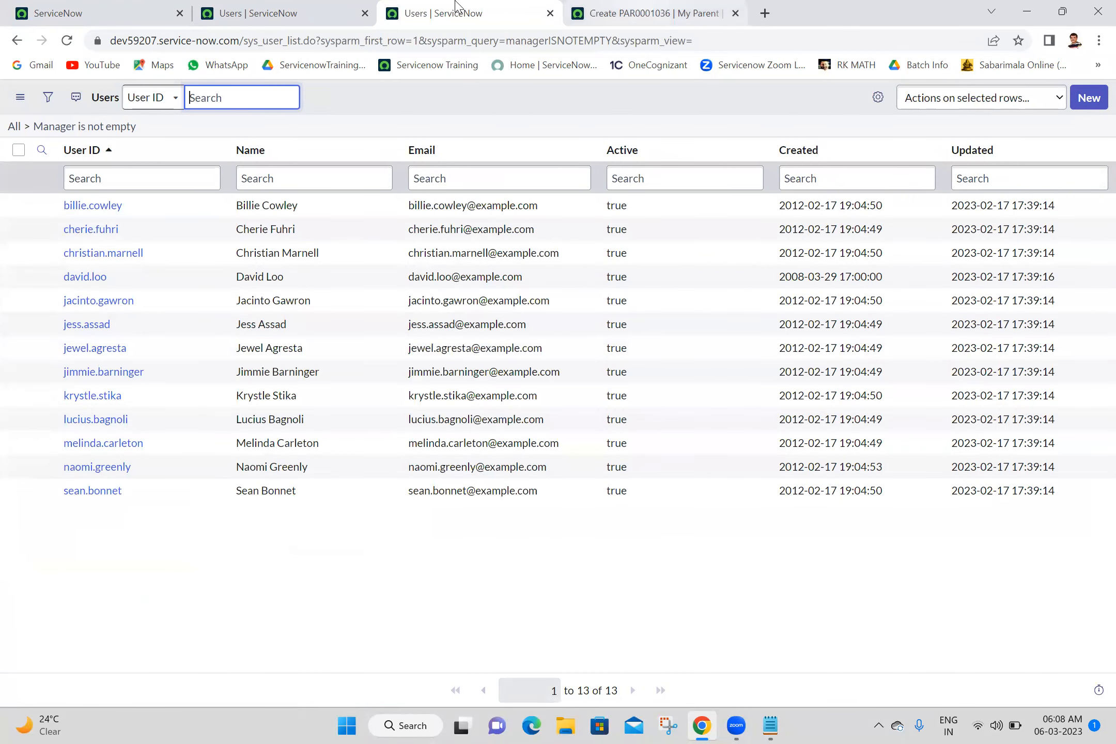
{"action": "left_click", "coordinate": [133, 25]}
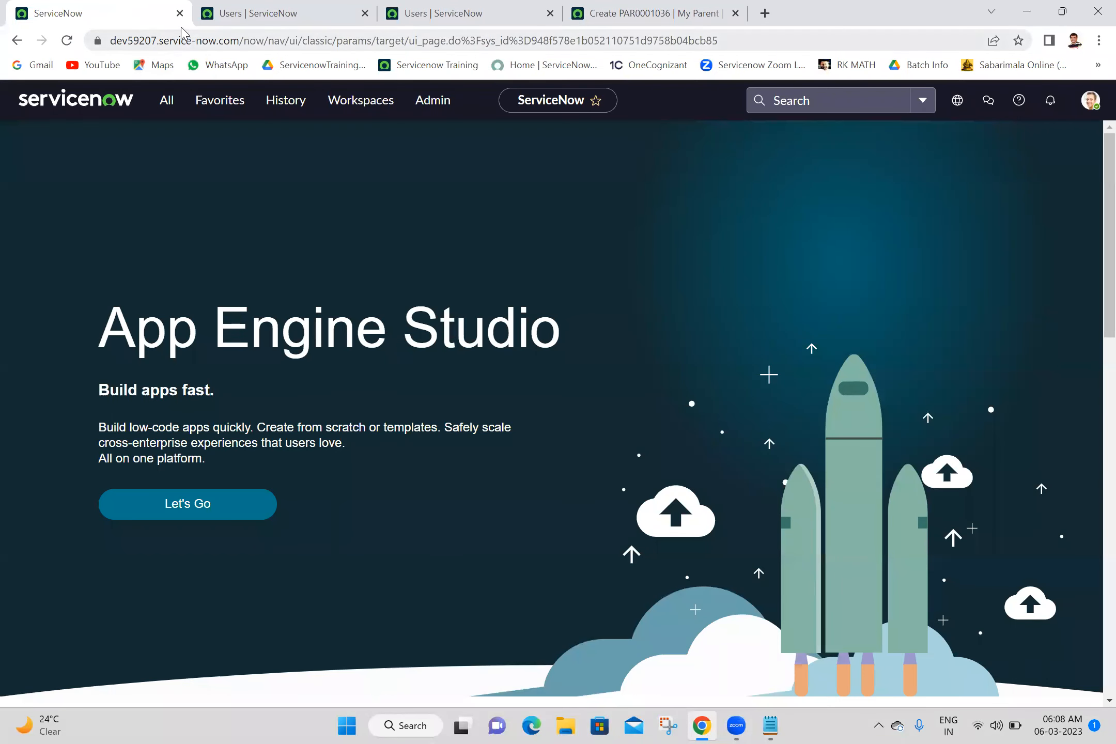
{"action": "left_click", "coordinate": [164, 101]}
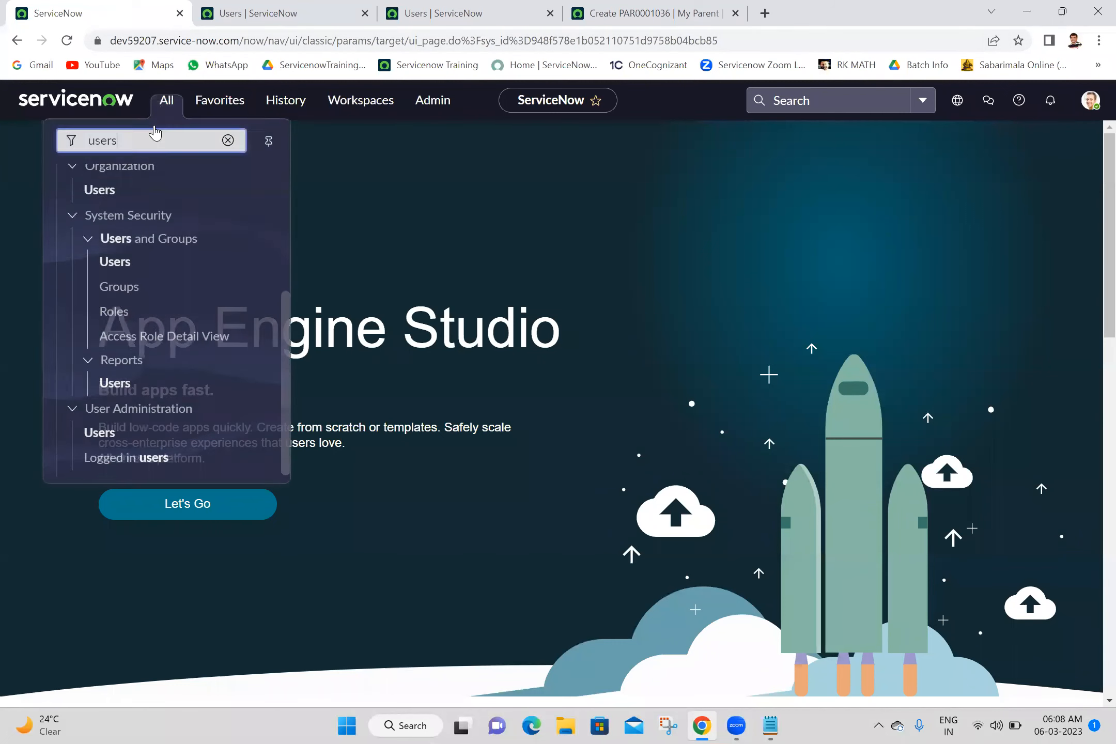
{"action": "double_click", "coordinate": [156, 147]}
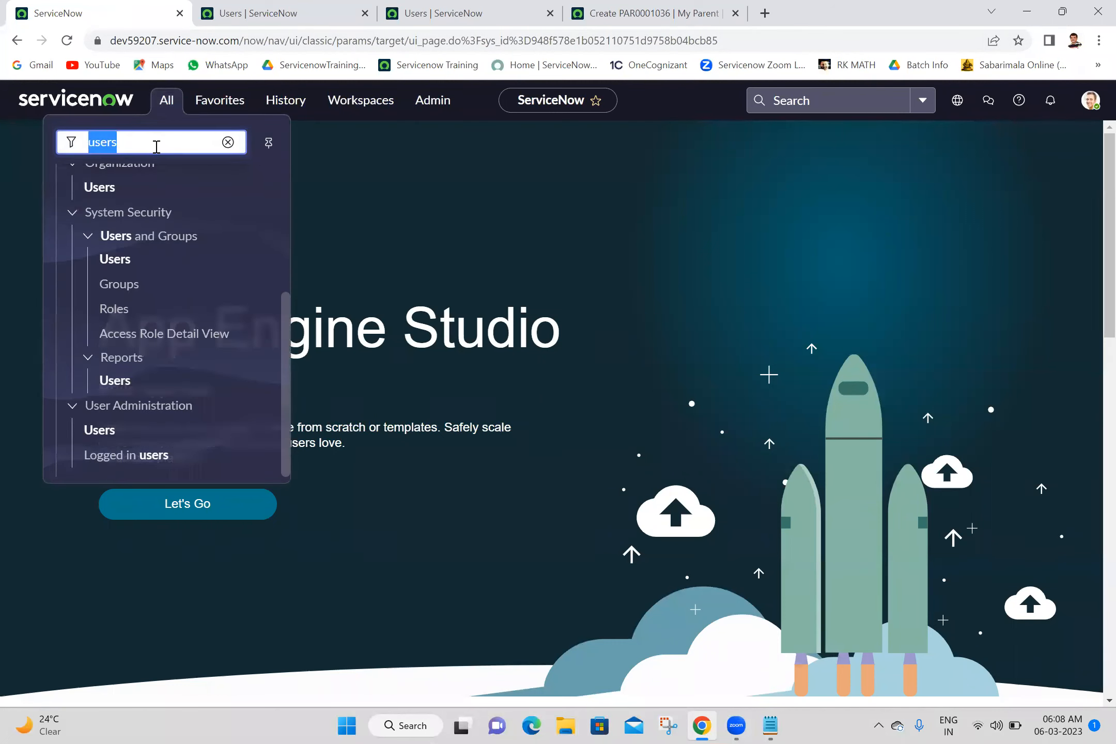
{"action": "type", "text": "u_my"}
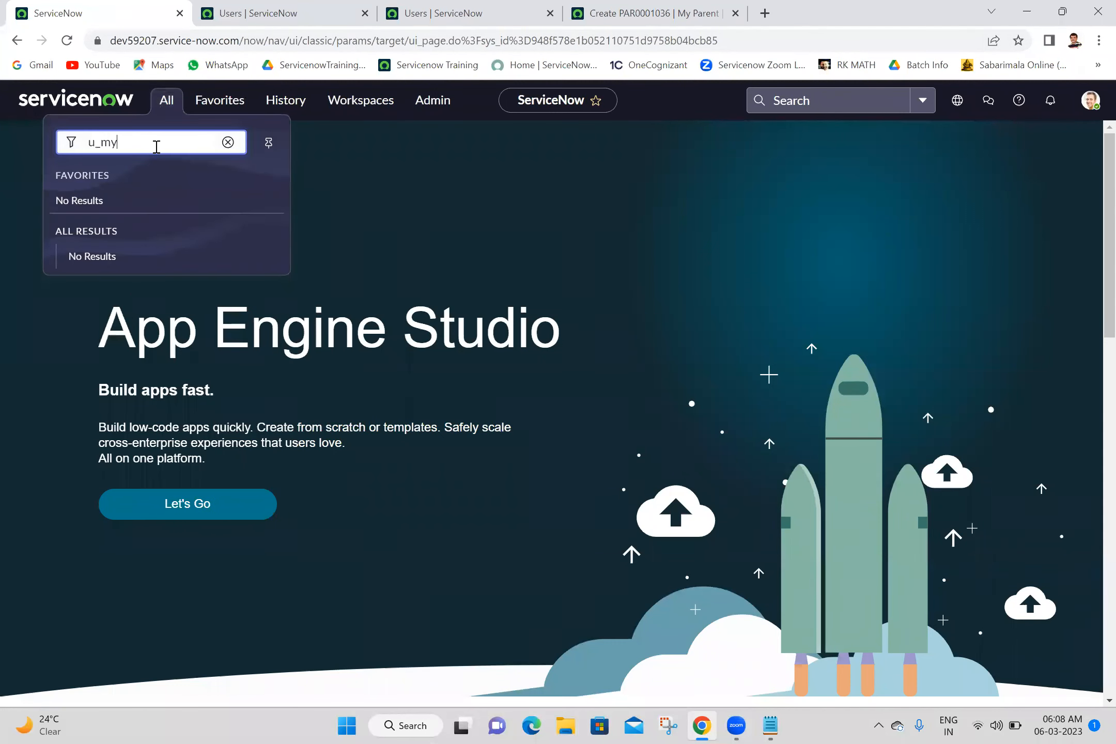
{"action": "type", "text": "_child.LIST"}
{"action": "key", "text": "Return"}
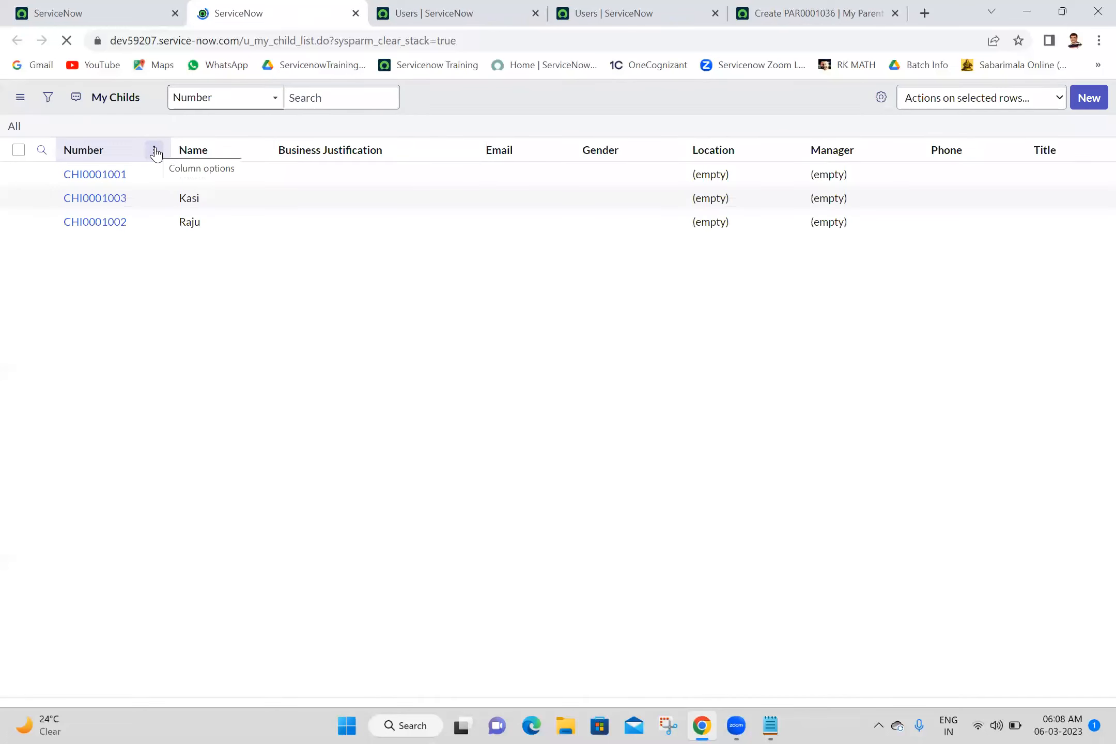
Step: Submit a new My Child record and confirm its Manager lookup lists the 13 users with managers
{"action": "left_click", "coordinate": [1078, 104]}
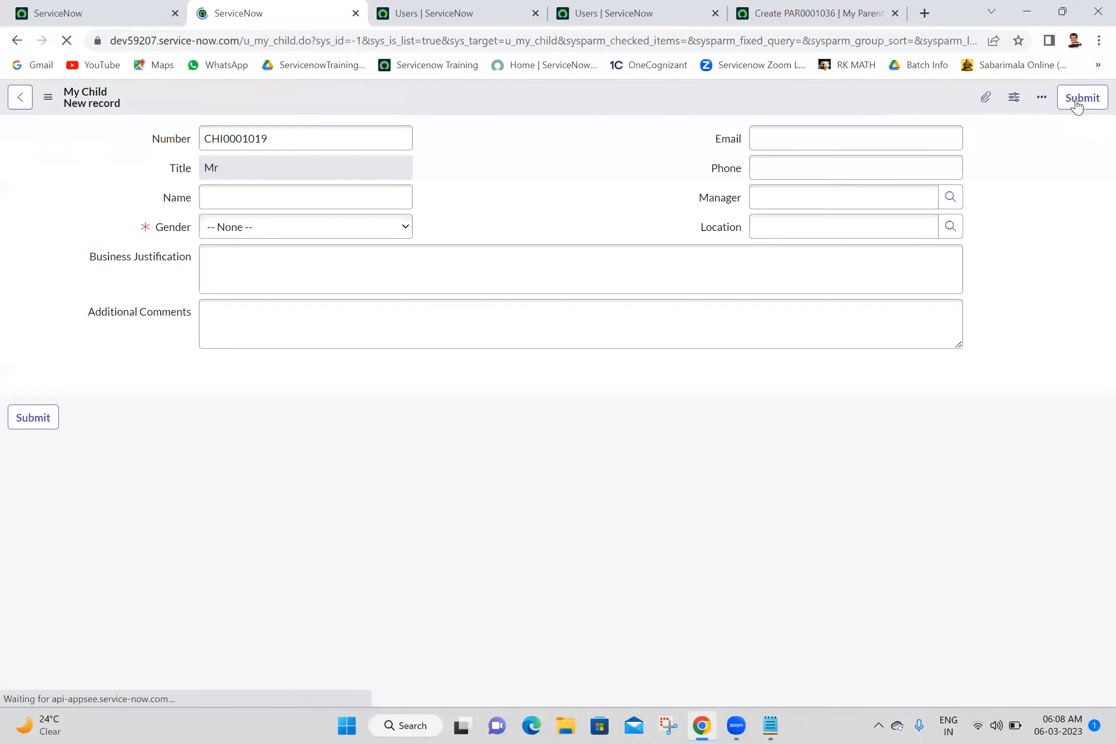
{"action": "left_click", "coordinate": [1080, 99]}
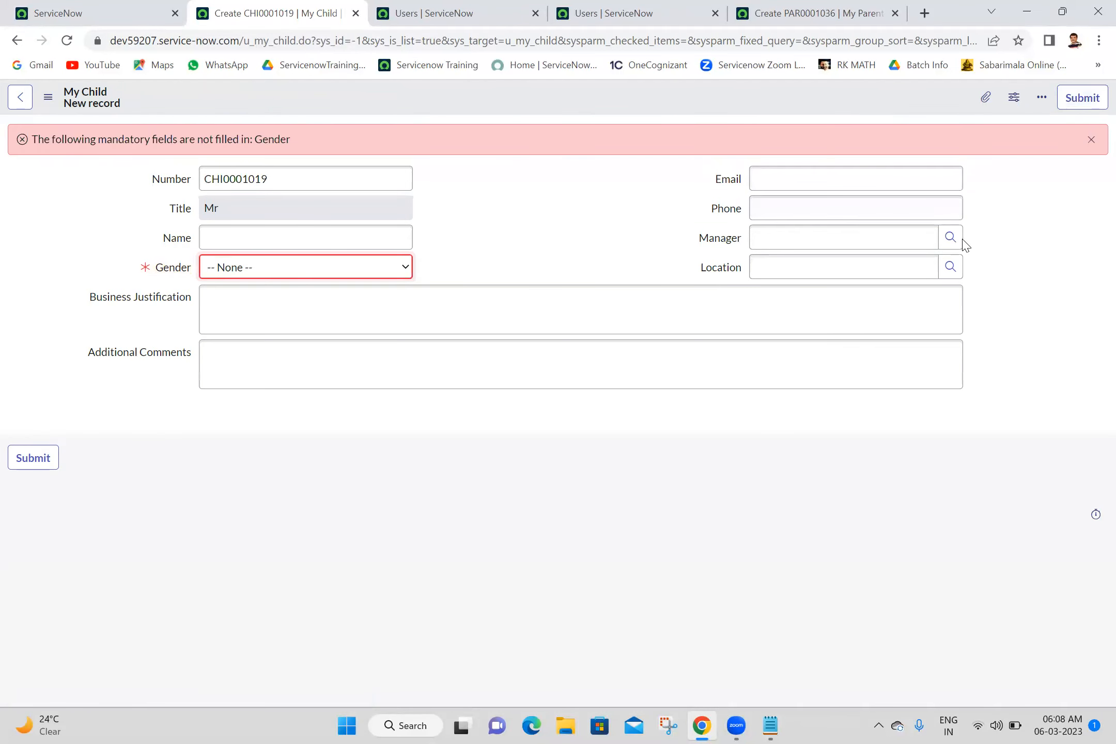
{"action": "left_click", "coordinate": [951, 242]}
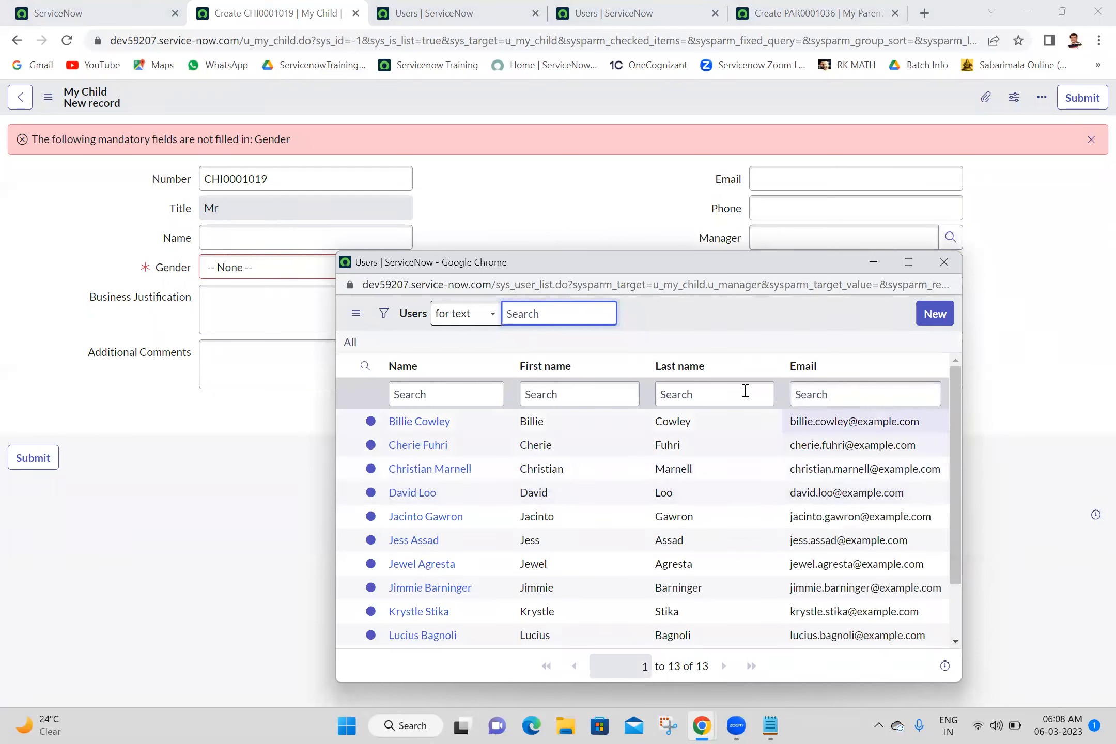
{"action": "scroll", "coordinate": [949, 637], "scroll_direction": "down", "scroll_amount": 2}
{"action": "scroll", "coordinate": [949, 637], "scroll_direction": "up", "scroll_amount": 2}
{"action": "scroll", "coordinate": [949, 637], "scroll_direction": "down", "scroll_amount": 2}
{"action": "scroll", "coordinate": [942, 512], "scroll_direction": "up", "scroll_amount": 2}
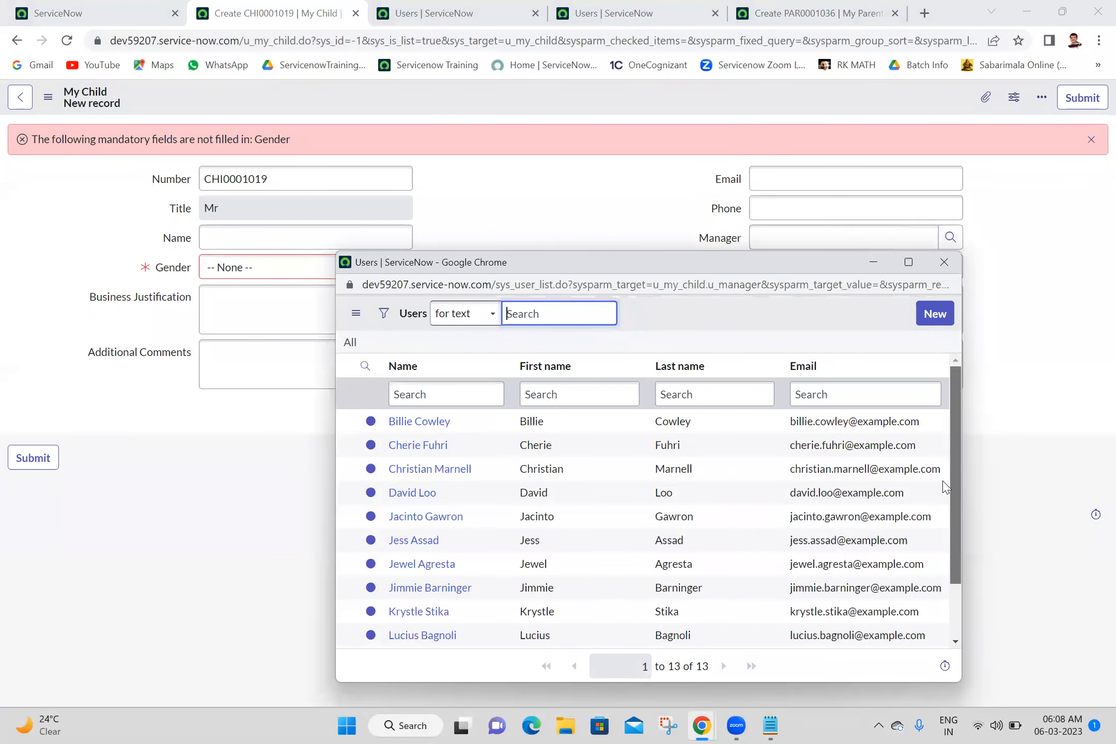
{"action": "scroll", "coordinate": [942, 636], "scroll_direction": "down", "scroll_amount": 2}
{"action": "scroll", "coordinate": [943, 655], "scroll_direction": "up", "scroll_amount": 2}
{"action": "scroll", "coordinate": [947, 622], "scroll_direction": "down", "scroll_amount": 2}
{"action": "scroll", "coordinate": [941, 650], "scroll_direction": "up", "scroll_amount": 2}
{"action": "scroll", "coordinate": [959, 600], "scroll_direction": "down", "scroll_amount": 2}
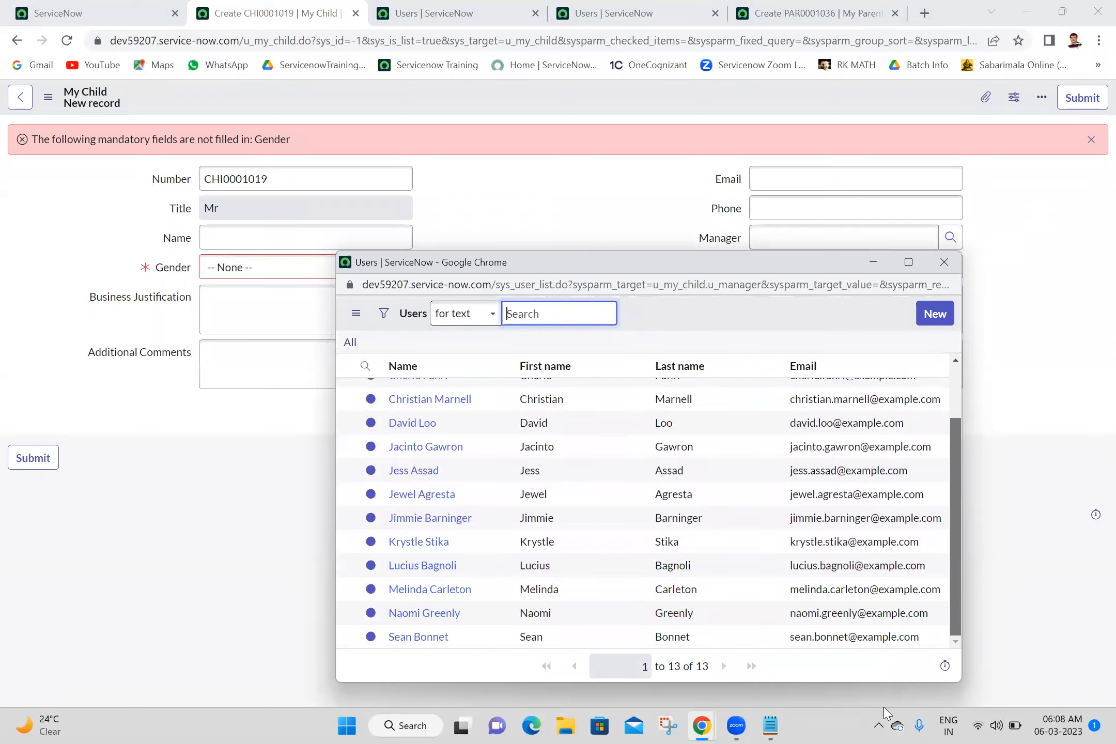
{"action": "scroll", "coordinate": [888, 415], "scroll_direction": "up", "scroll_amount": 2}
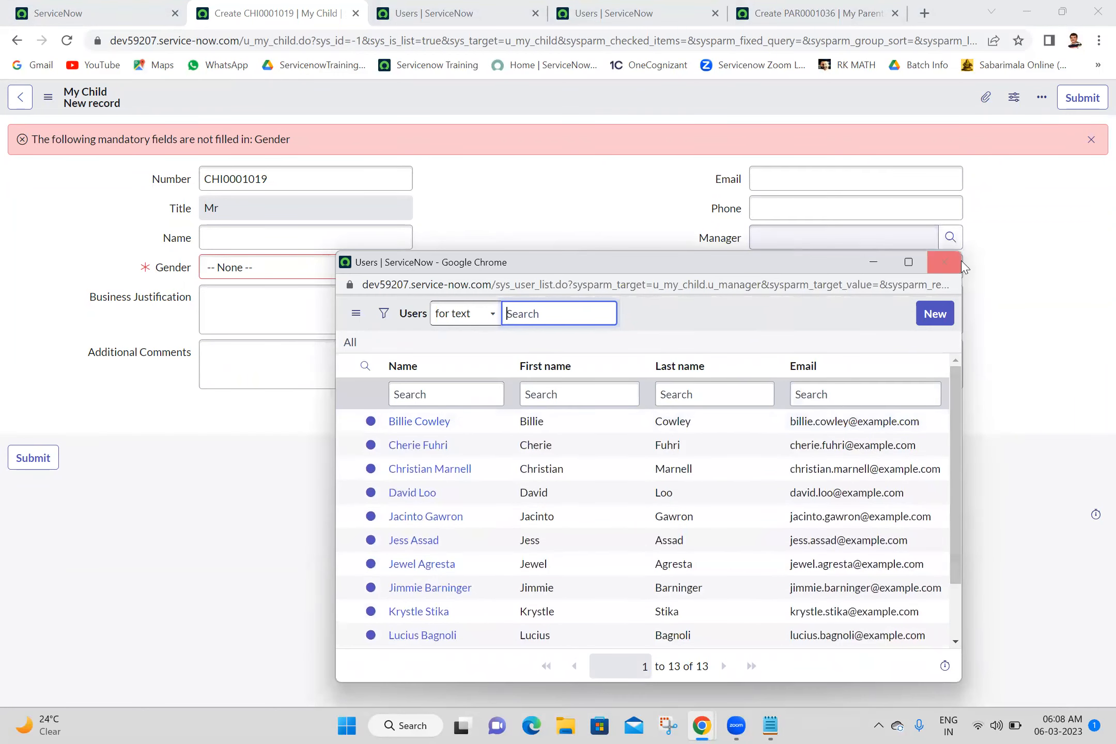
{"action": "left_click", "coordinate": [945, 262]}
{"action": "left_click", "coordinate": [657, 5]}
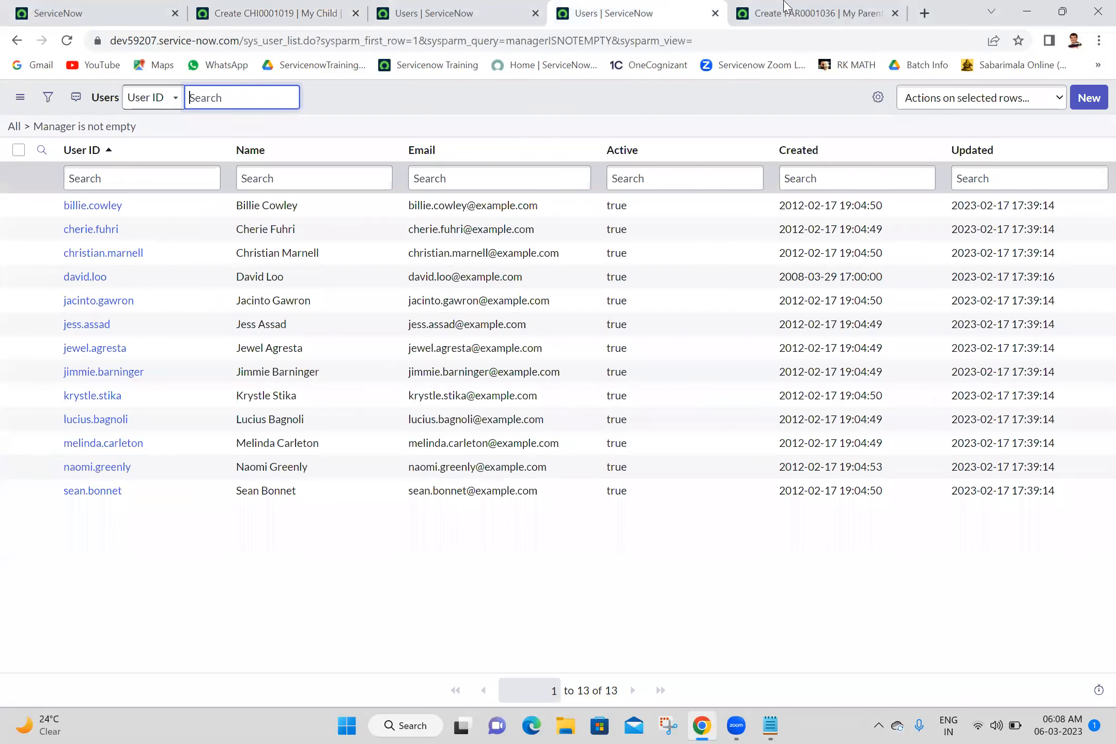
Step: Reload the My Parent form and check its Manager lookup shows all 625 users, plus the Location lookup
{"action": "left_click", "coordinate": [760, 8]}
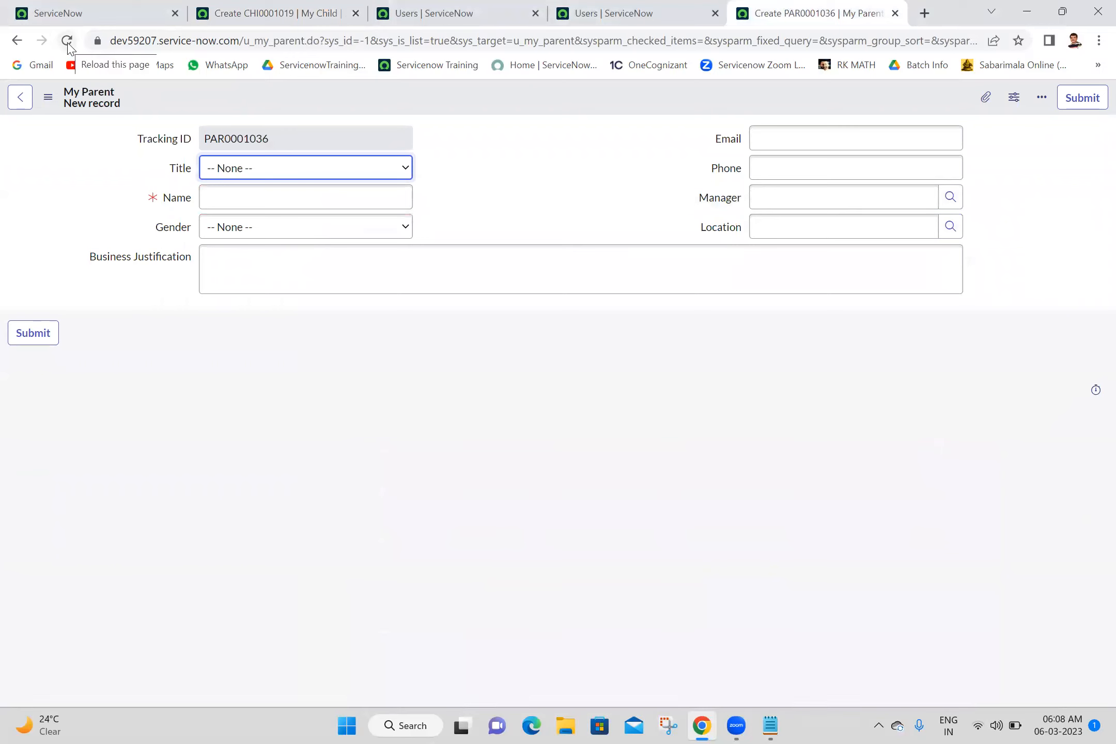
{"action": "left_click", "coordinate": [67, 44]}
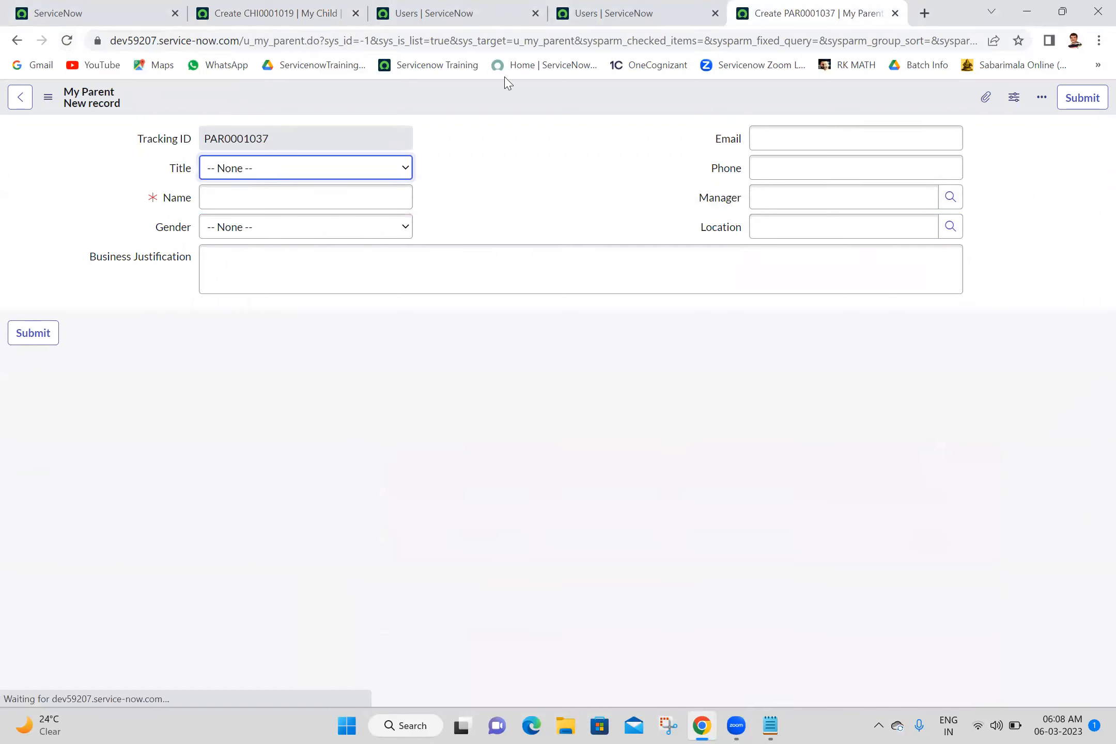
{"action": "left_click", "coordinate": [955, 207]}
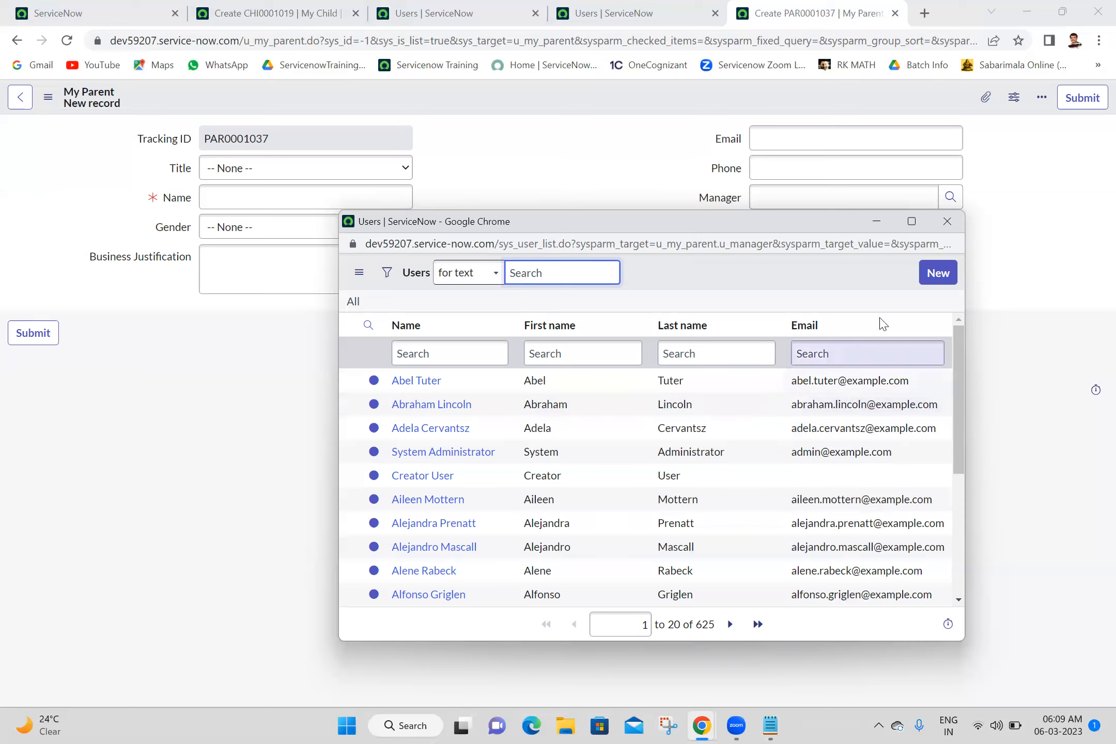
{"action": "left_click", "coordinate": [948, 221]}
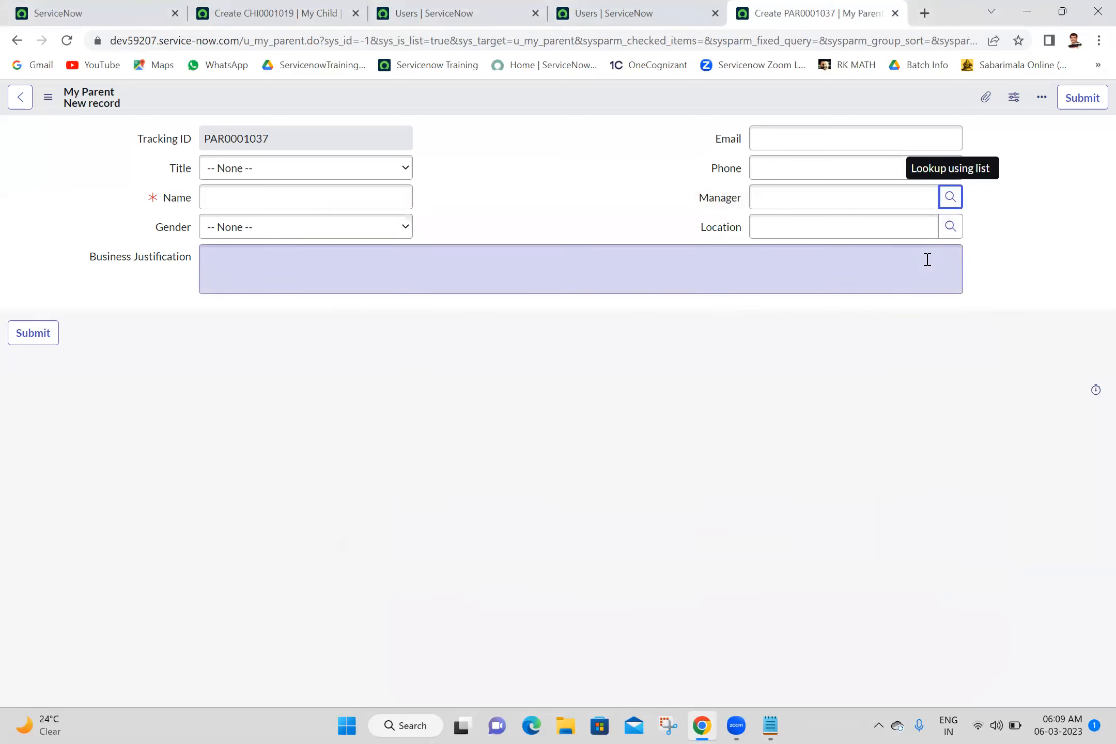
{"action": "left_click", "coordinate": [954, 234]}
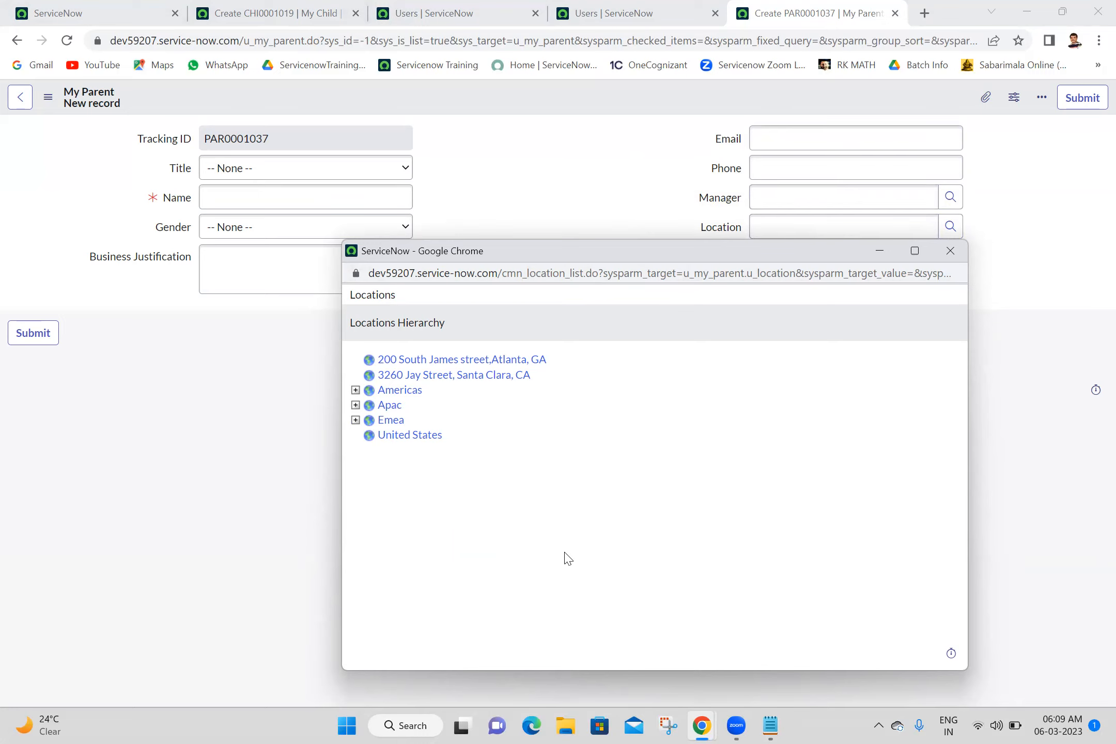
{"action": "left_click", "coordinate": [950, 250]}
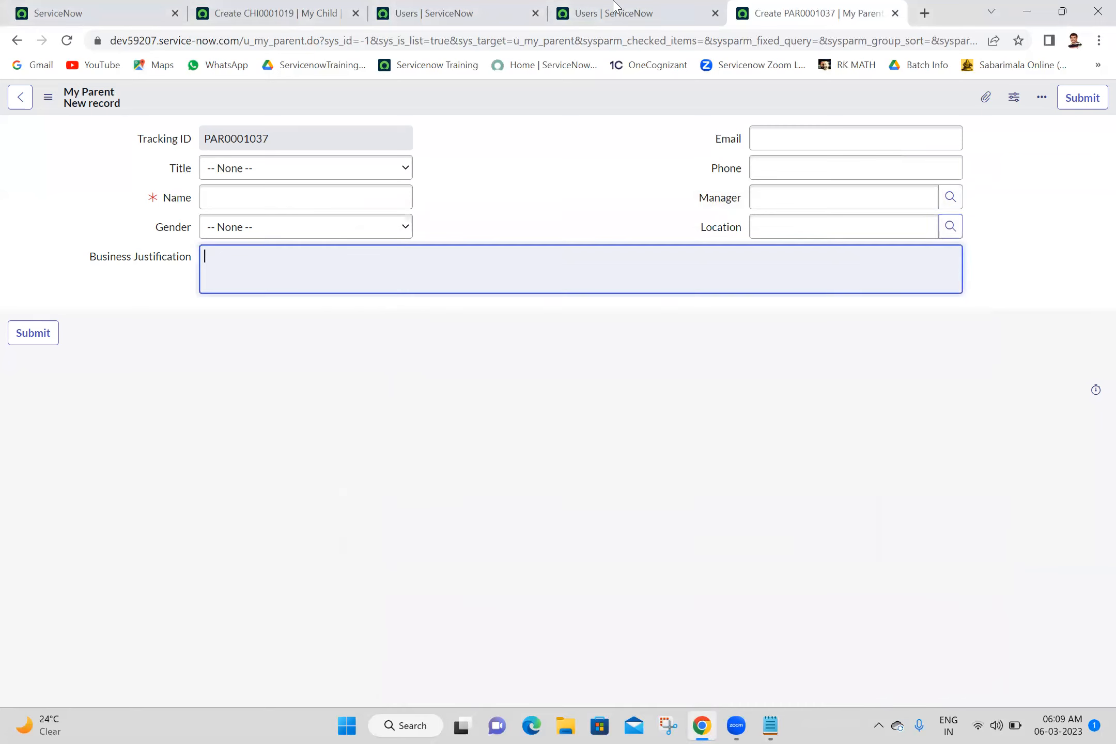
{"action": "left_click", "coordinate": [292, 6]}
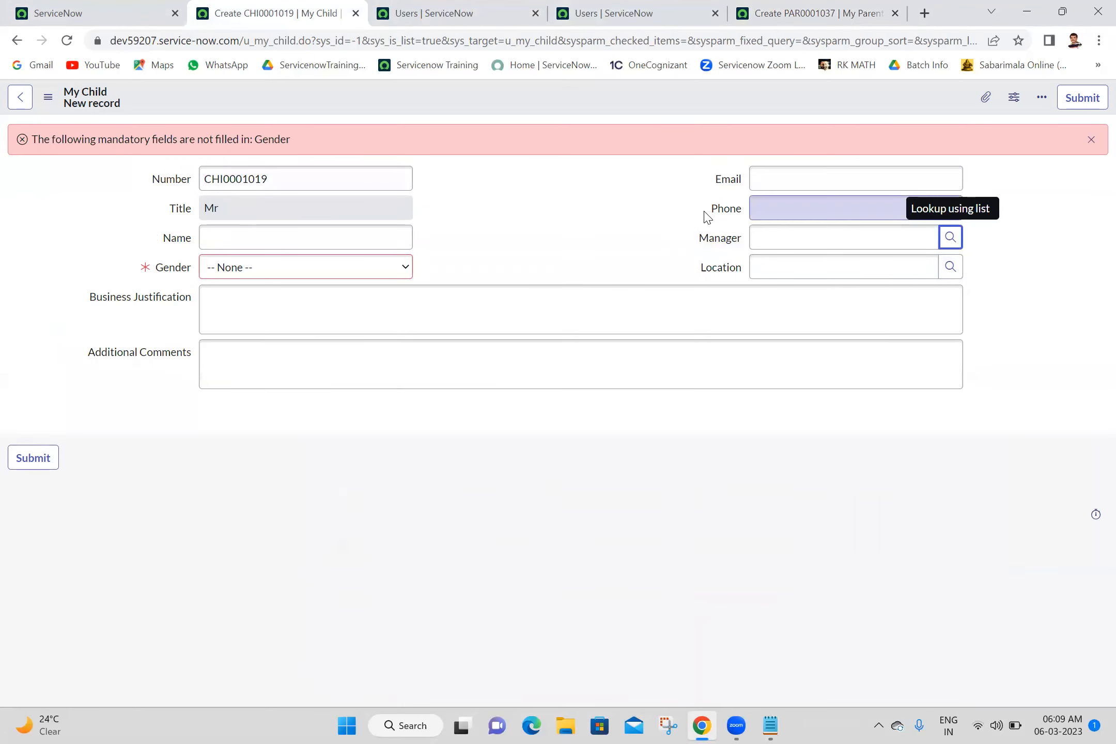
Step: Open the Location field's dictionary entry and start a new dictionary override
{"action": "left_click", "coordinate": [950, 270]}
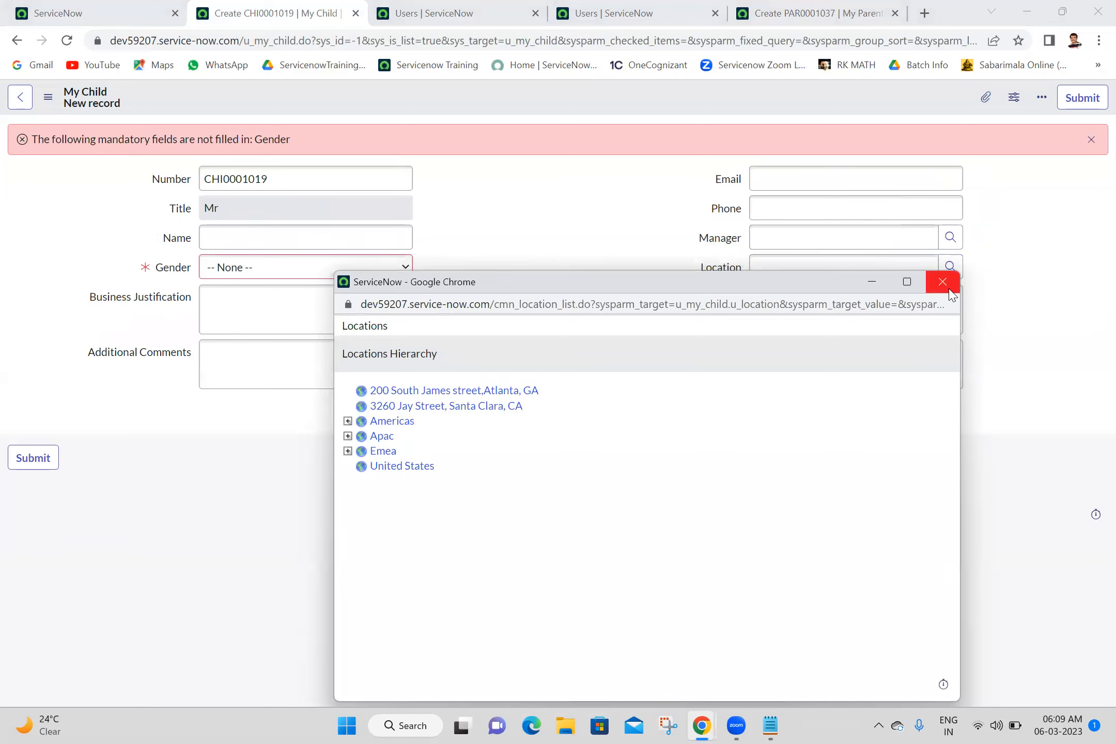
{"action": "left_click", "coordinate": [949, 289]}
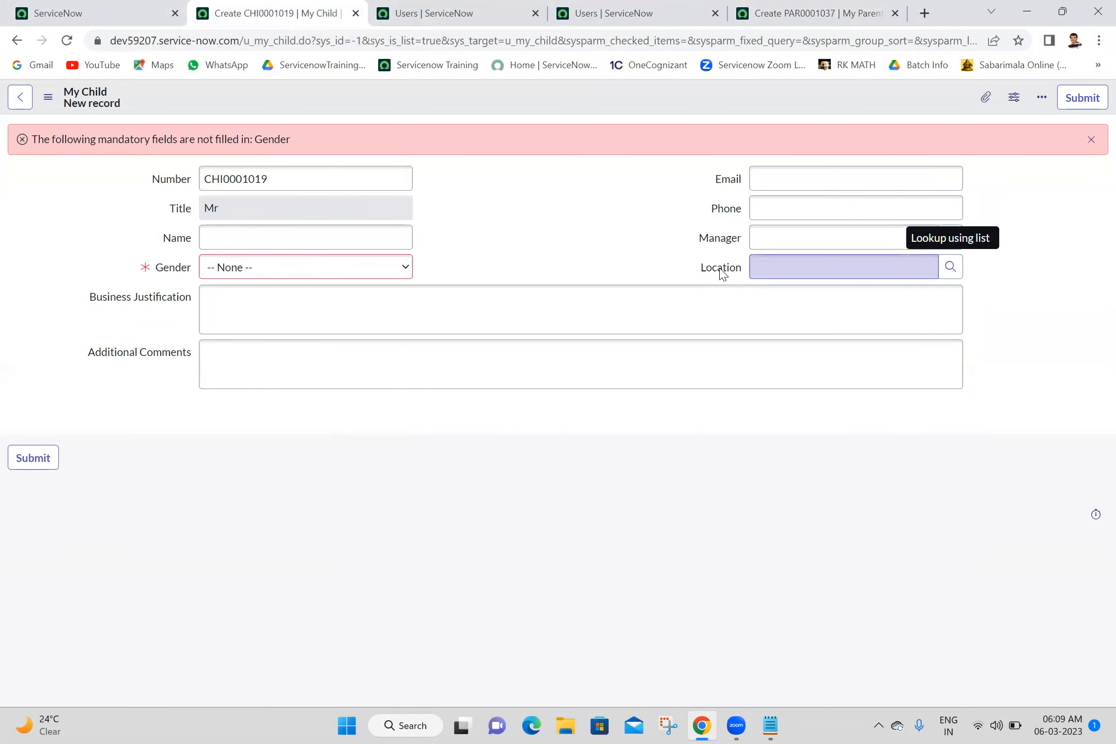
{"action": "right_click", "coordinate": [722, 274]}
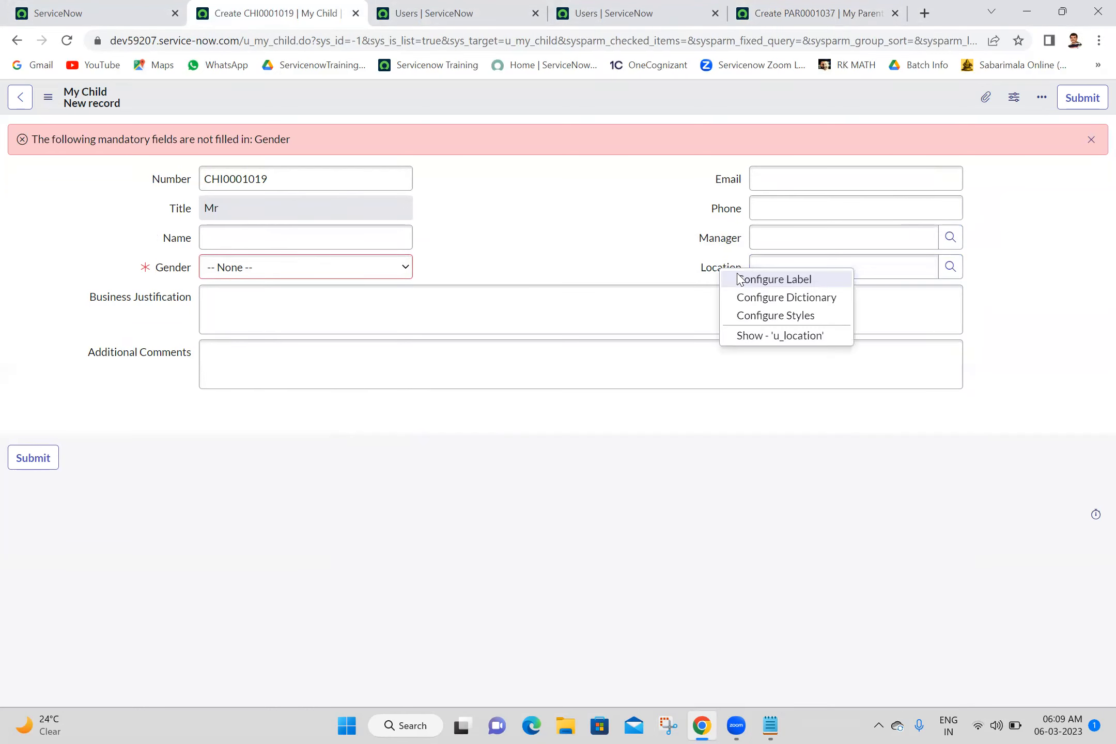
{"action": "left_click", "coordinate": [772, 301]}
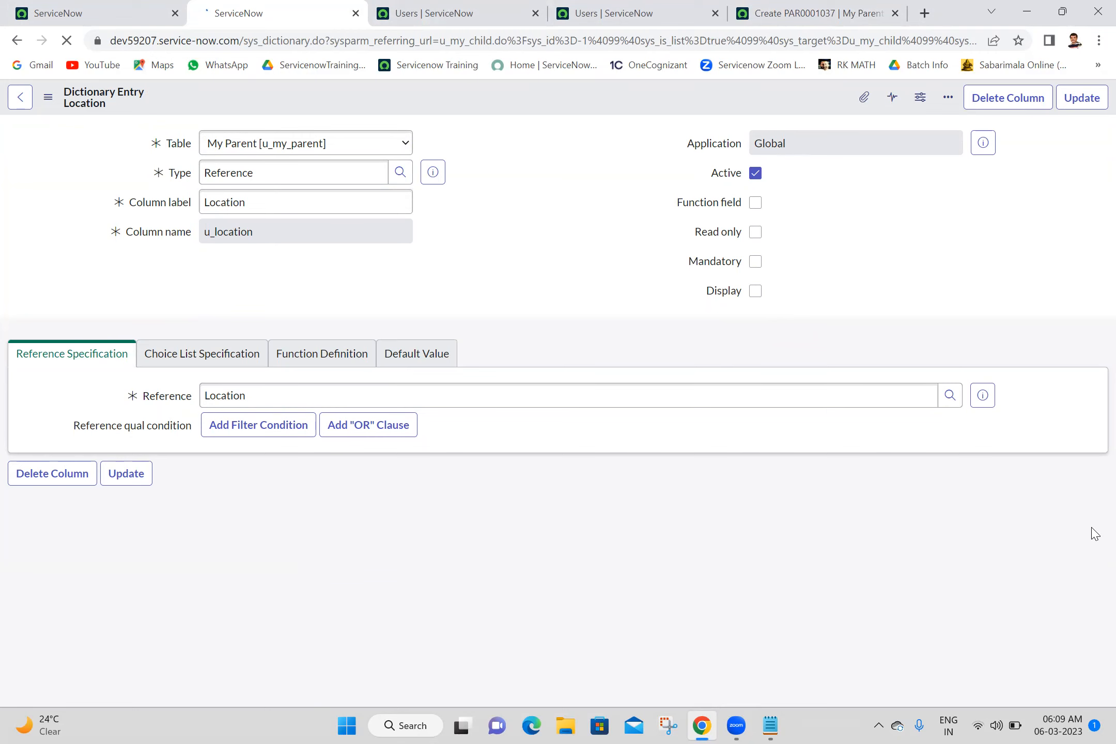
{"action": "scroll", "coordinate": [1093, 638], "scroll_direction": "down", "scroll_amount": 6}
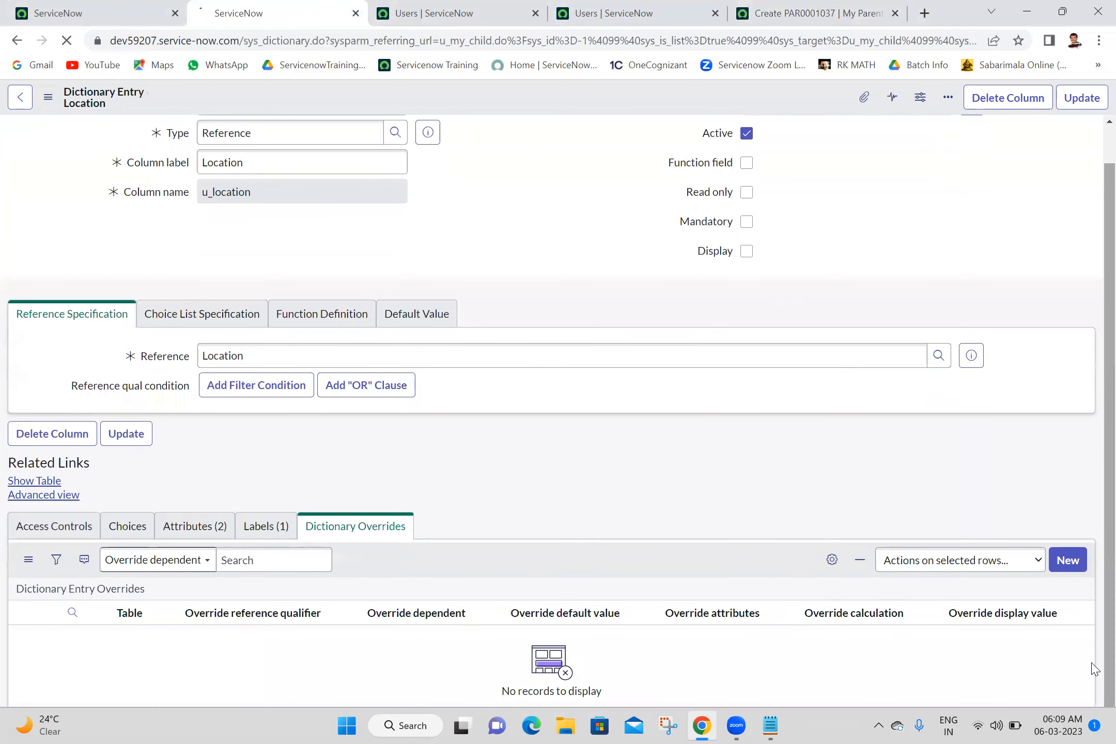
{"action": "left_click", "coordinate": [1068, 639]}
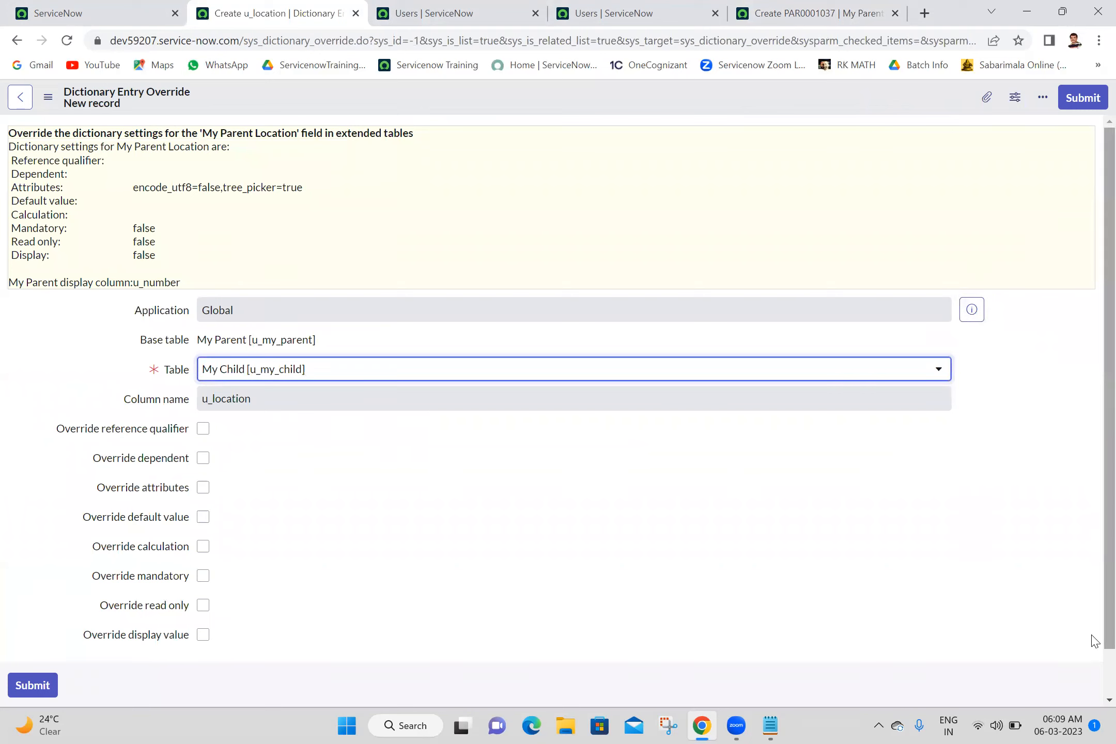
Step: Enable Override attributes on the My Child Location override and submit it
{"action": "scroll", "coordinate": [1093, 658], "scroll_direction": "down", "scroll_amount": 2}
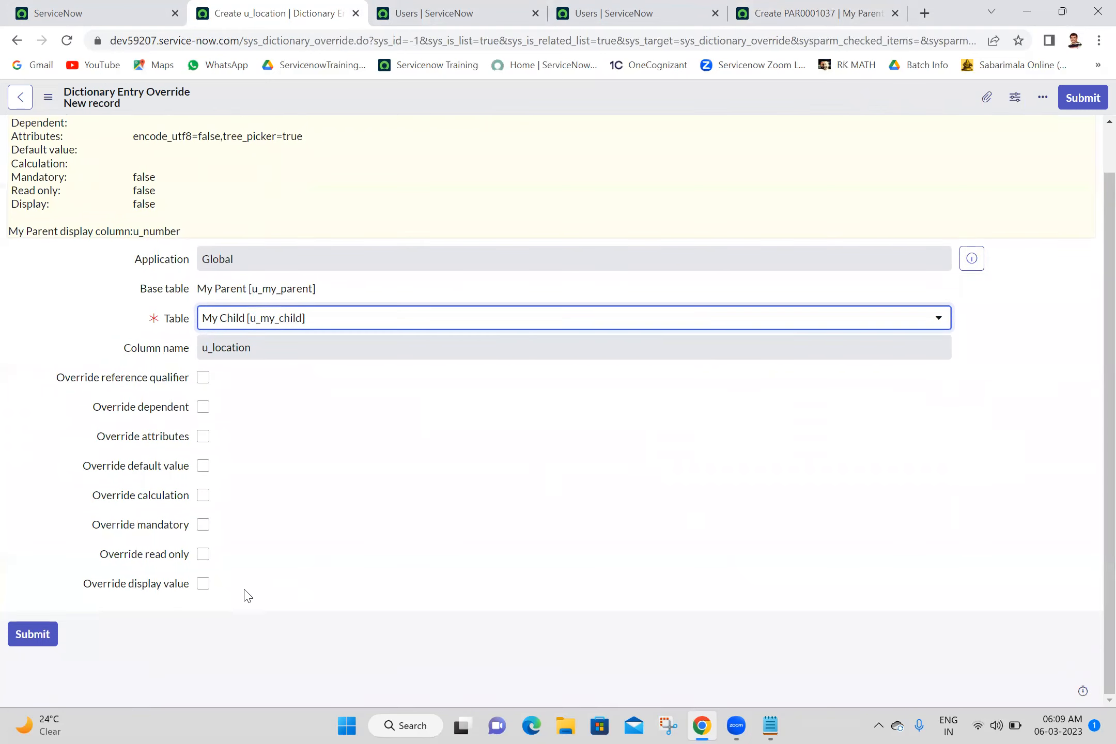
{"action": "left_click", "coordinate": [203, 437]}
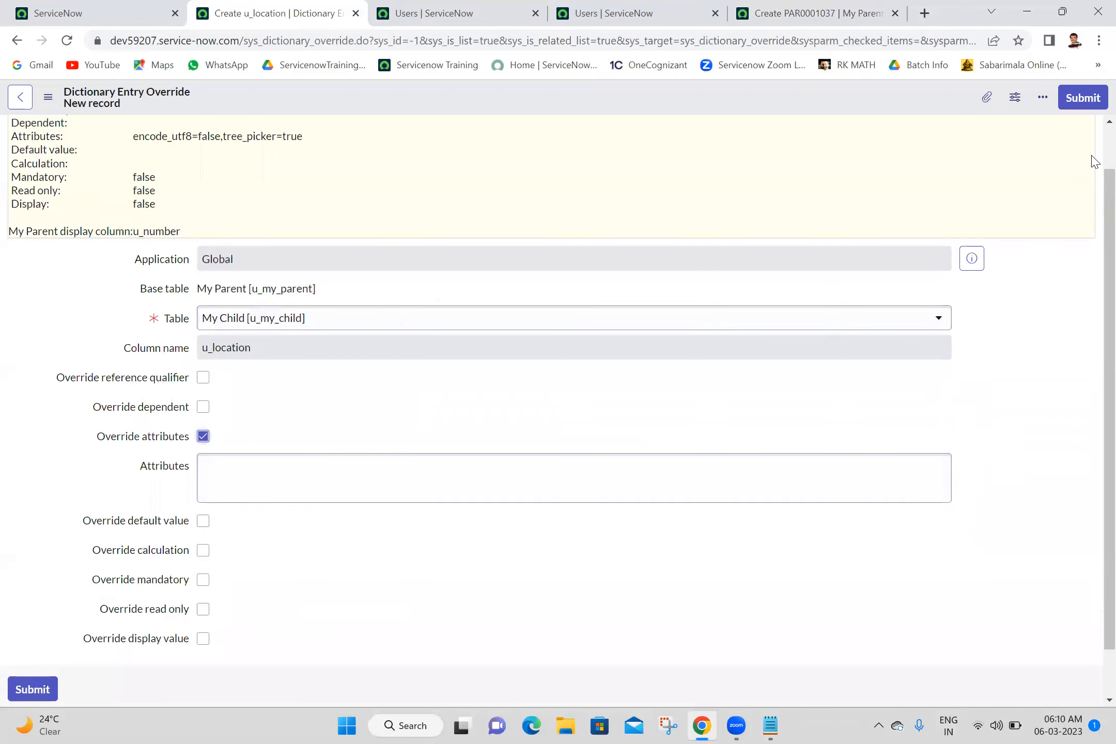
{"action": "left_click", "coordinate": [1084, 99]}
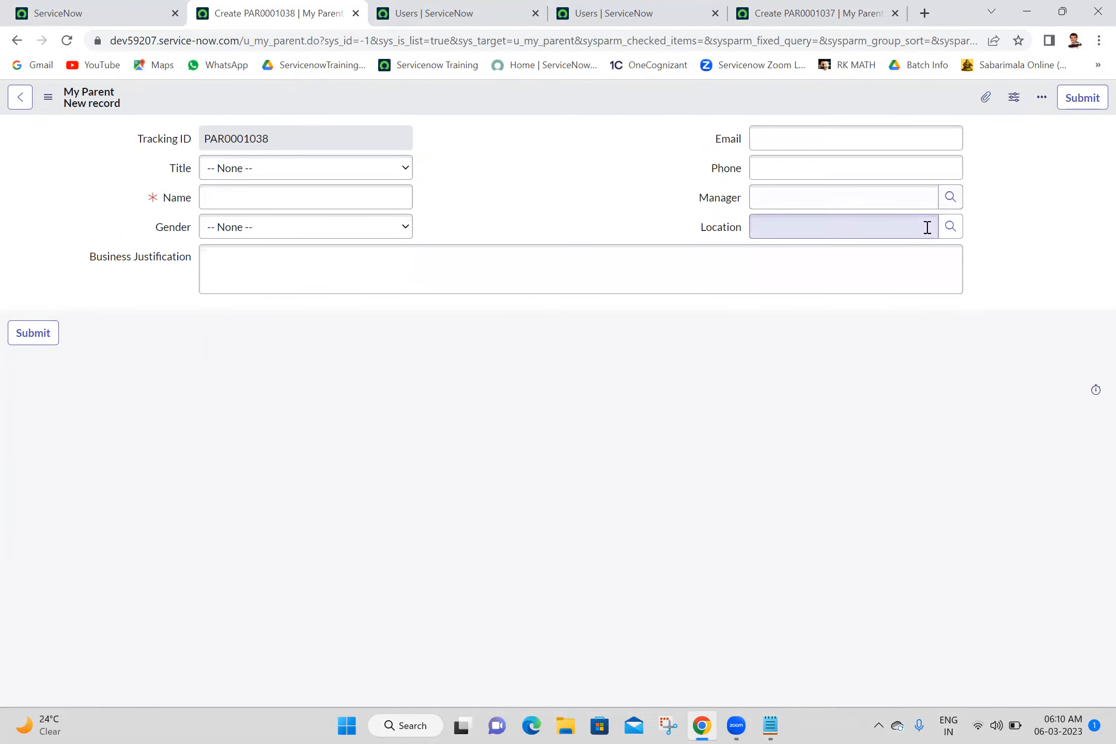
Step: Check the My Parent Location lookup and close all tabs to the right of My Parent
{"action": "left_click", "coordinate": [950, 226]}
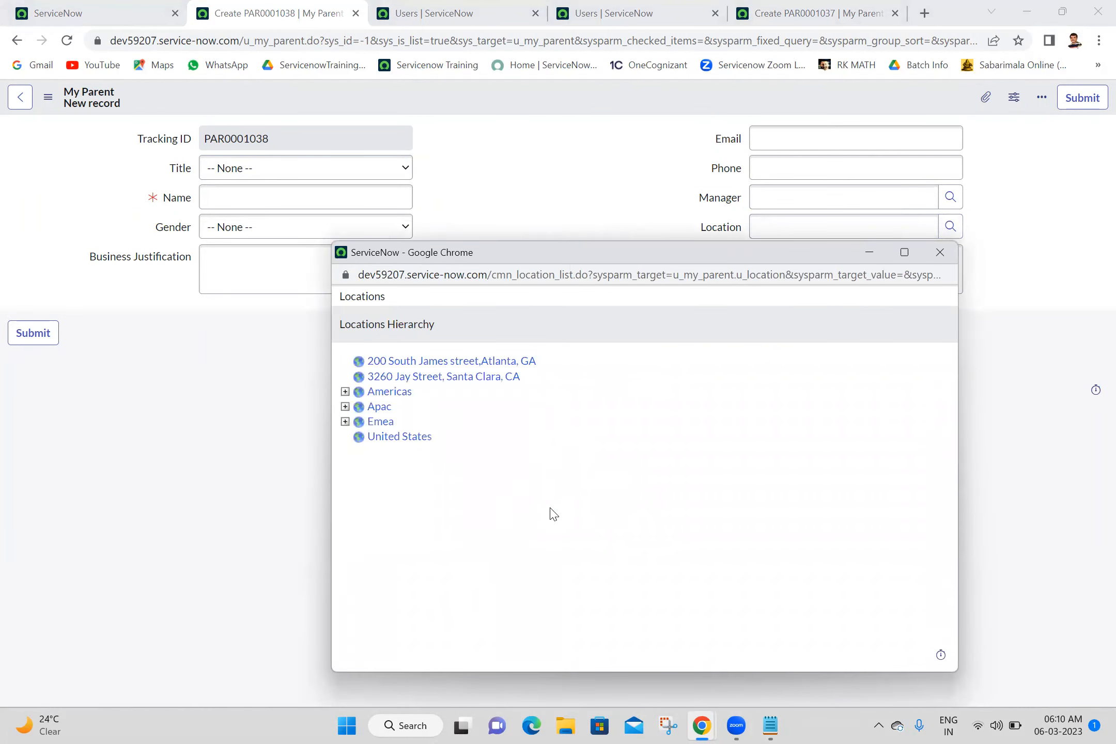
{"action": "left_click", "coordinate": [940, 252]}
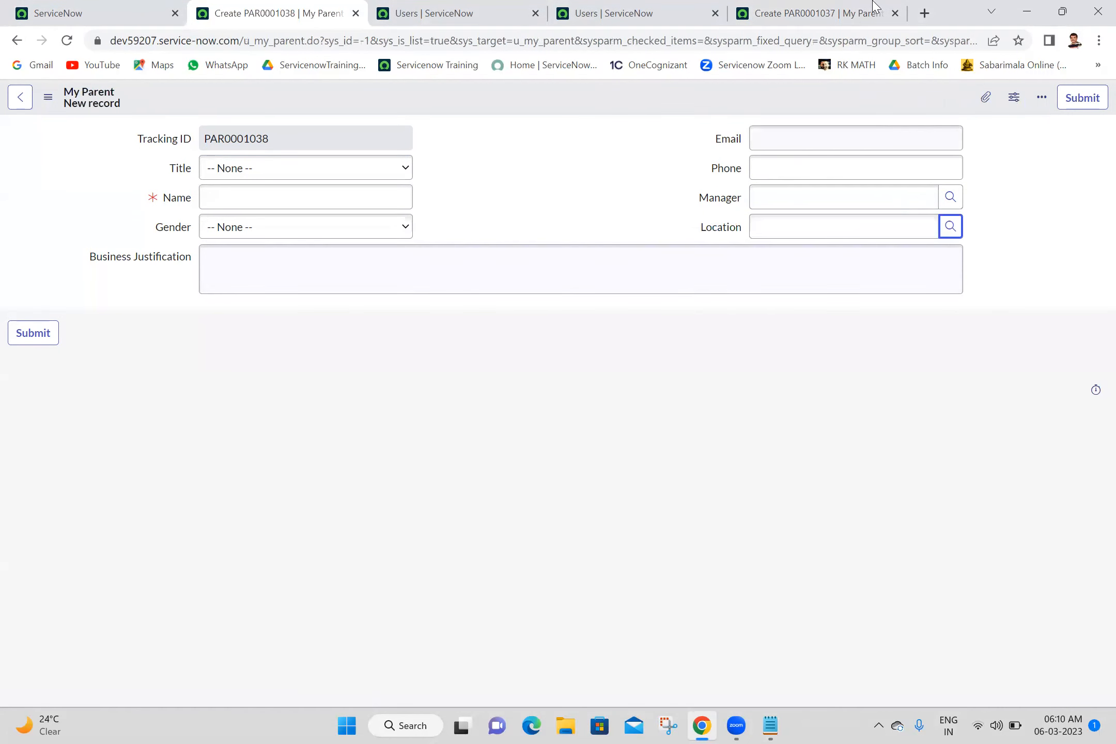
{"action": "left_click", "coordinate": [41, 7]}
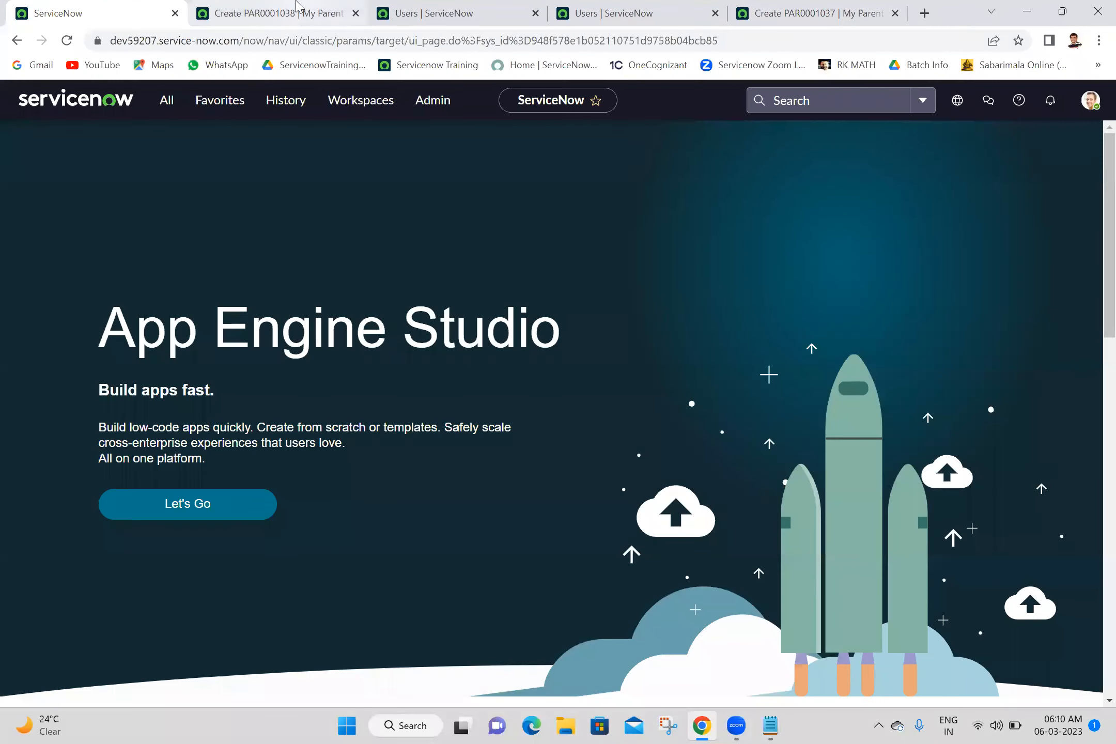
{"action": "left_click", "coordinate": [252, 7]}
{"action": "right_click", "coordinate": [297, 7]}
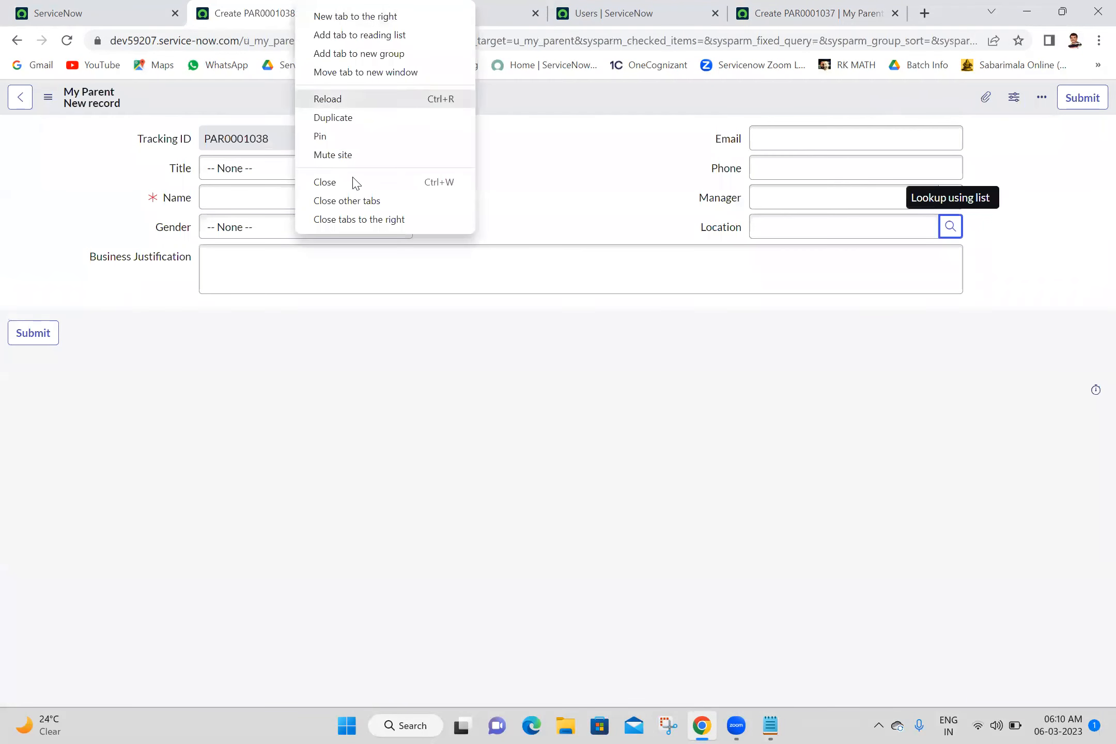
{"action": "left_click", "coordinate": [365, 219]}
Step: Open a new My Child form by entering u_my_child.FORM in the navigator
{"action": "left_click", "coordinate": [99, 8]}
{"action": "left_click", "coordinate": [165, 100]}
{"action": "type", "text": "u"}
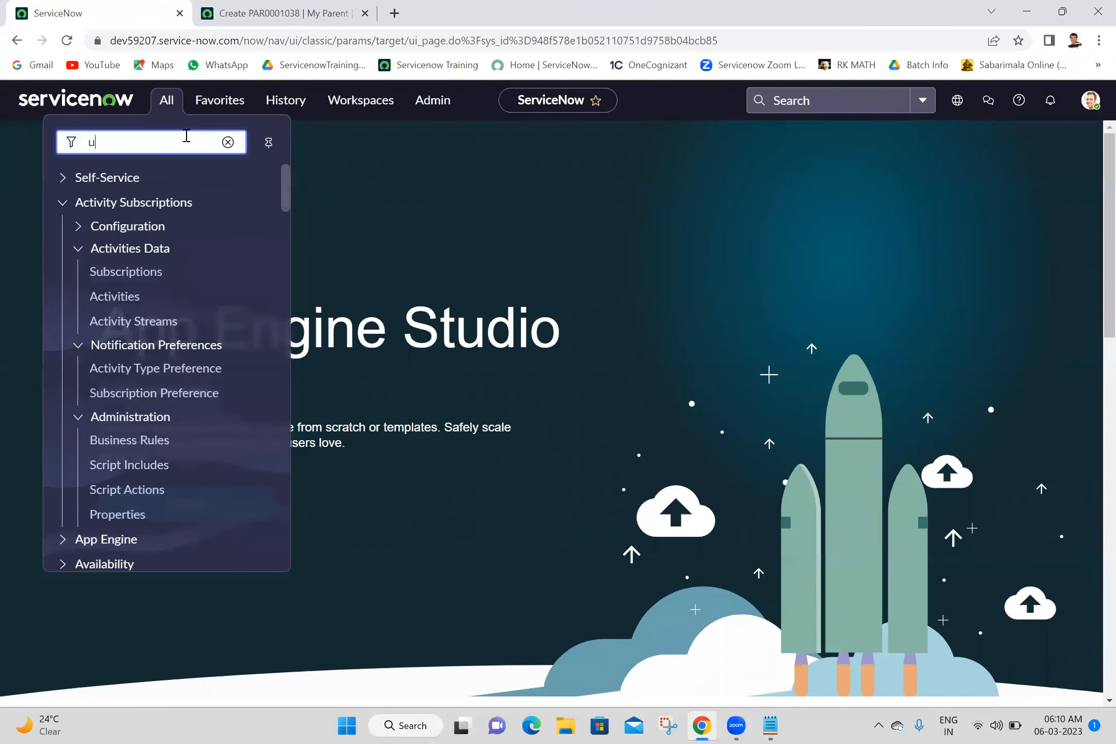
{"action": "type", "text": "_my_chi"}
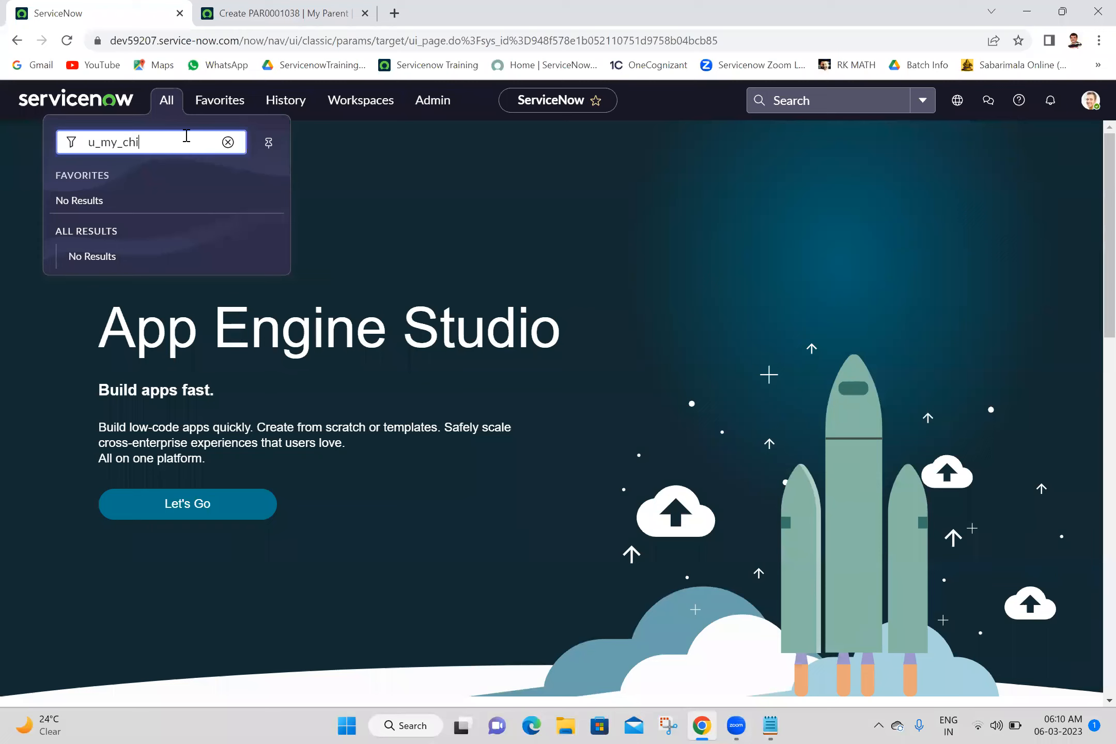
{"action": "type", "text": "ld.FORM"}
{"action": "key", "text": "Return"}
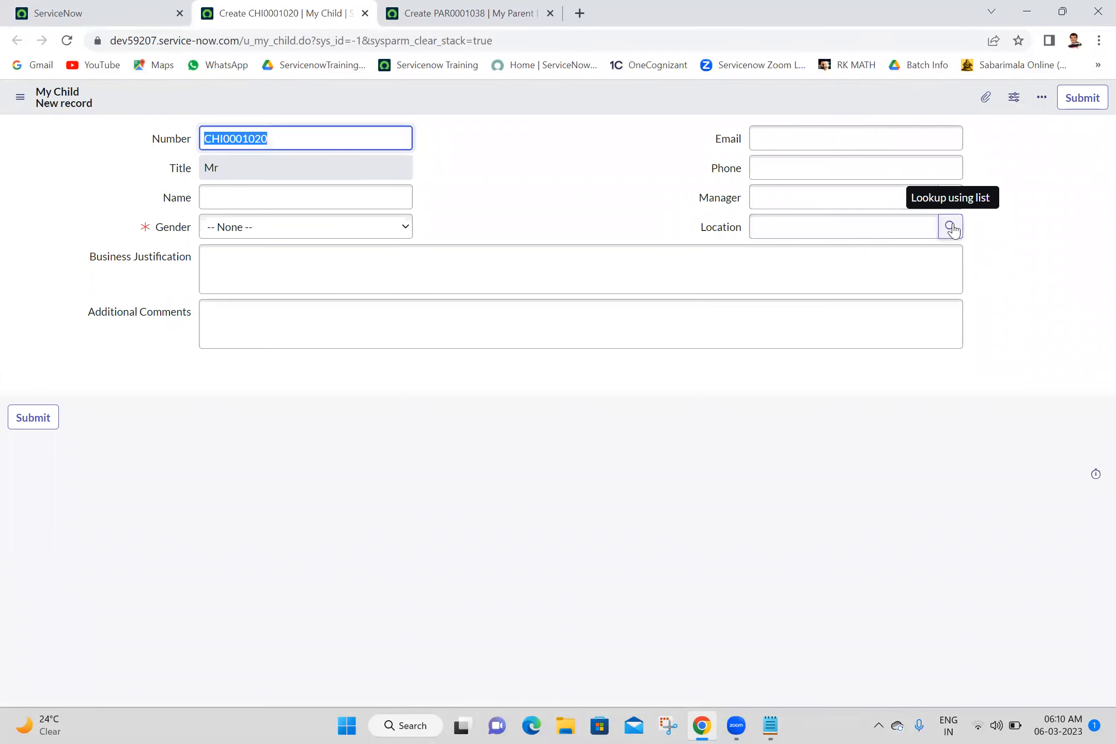
Step: From the Location field's dictionary entry, open the u_my_child row under Dictionary Overrides
{"action": "left_click", "coordinate": [951, 233]}
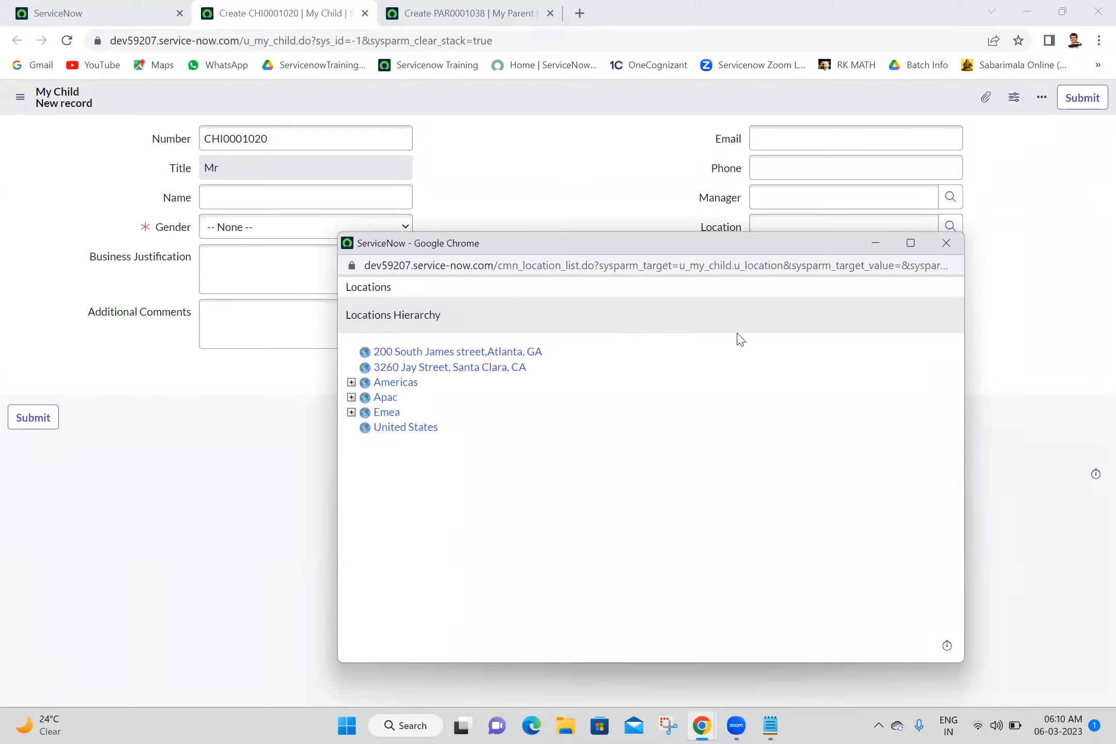
{"action": "left_click", "coordinate": [947, 244]}
{"action": "left_click", "coordinate": [722, 231]}
{"action": "right_click", "coordinate": [722, 233]}
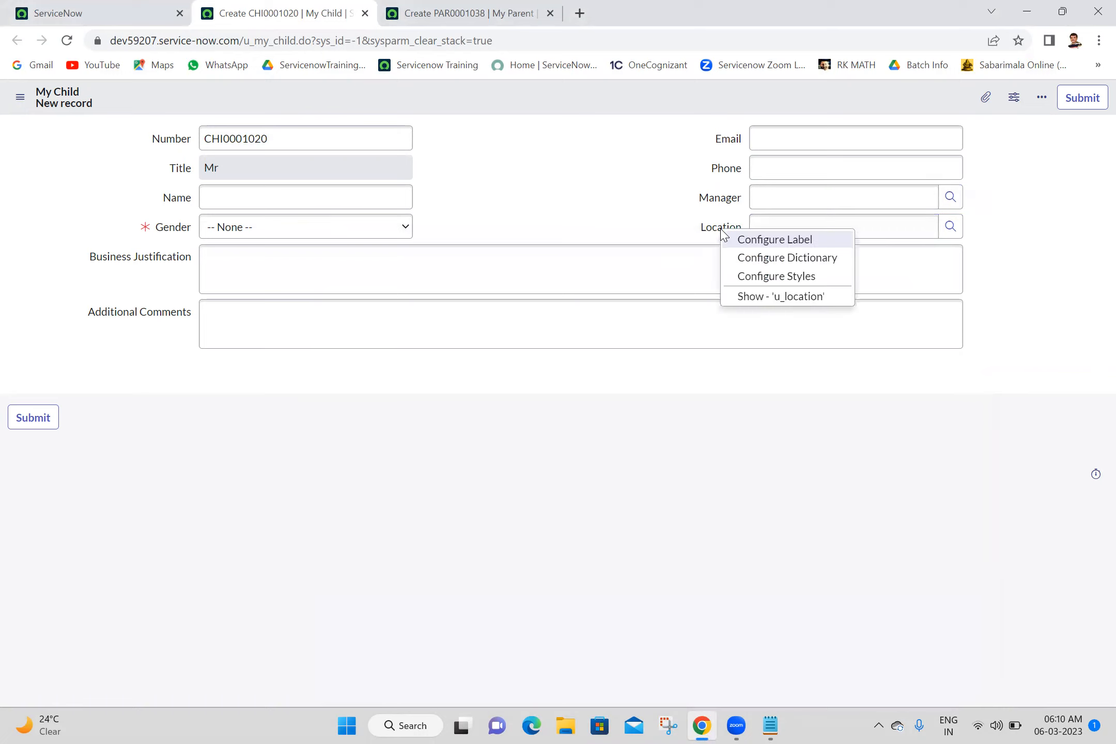
{"action": "left_click", "coordinate": [778, 258]}
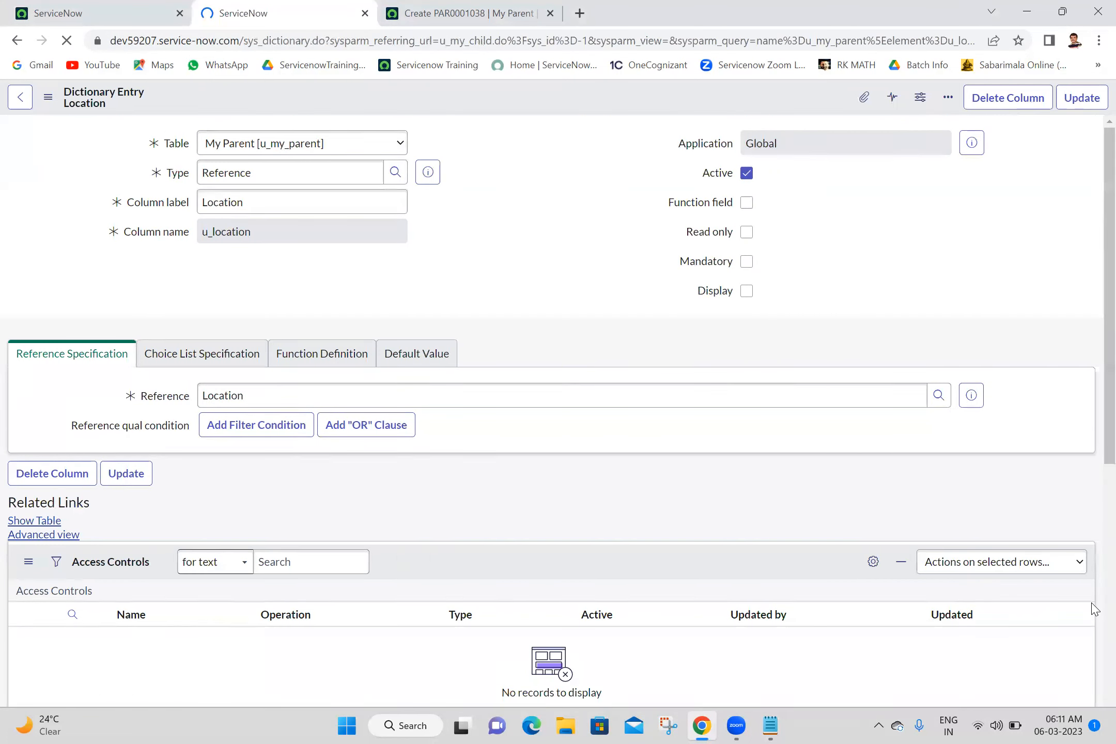
{"action": "scroll", "coordinate": [1095, 610], "scroll_direction": "down", "scroll_amount": 7}
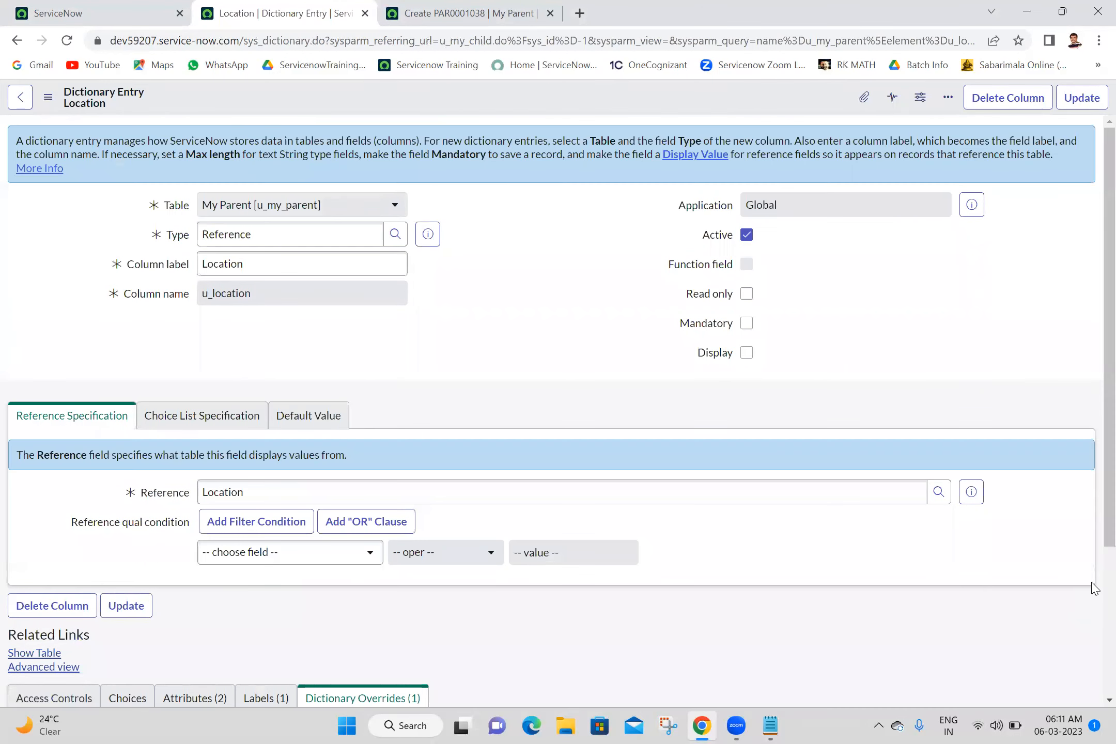
{"action": "scroll", "coordinate": [1096, 615], "scroll_direction": "down", "scroll_amount": 4}
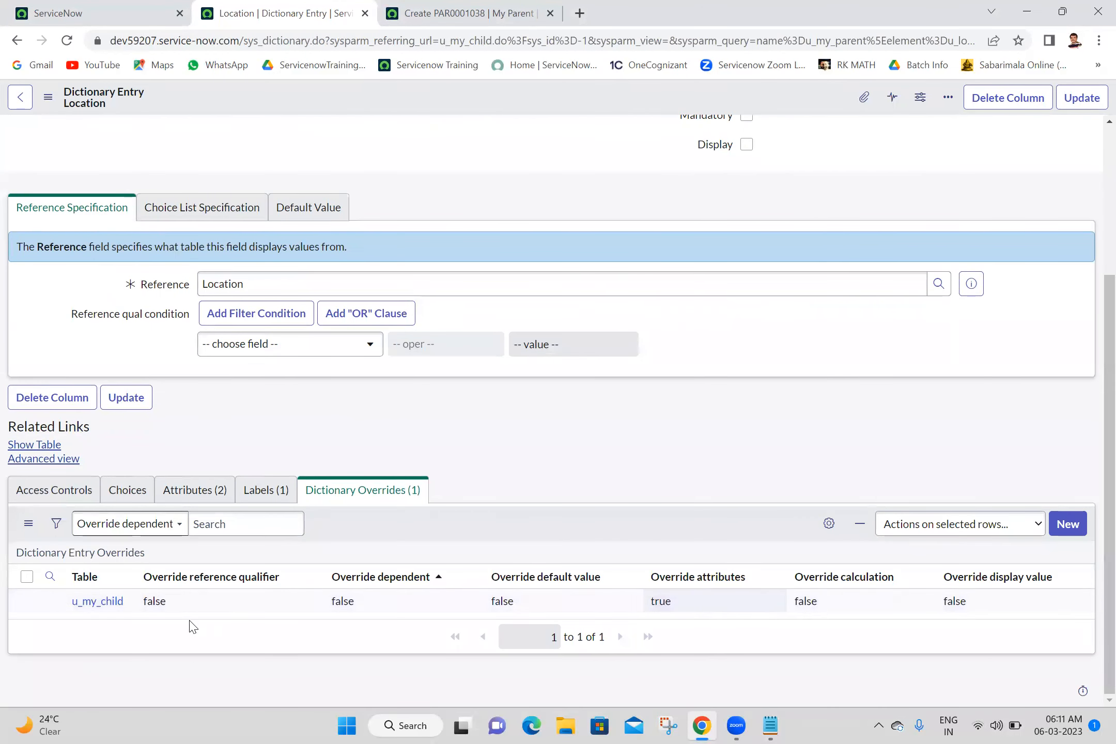
{"action": "left_click", "coordinate": [105, 609]}
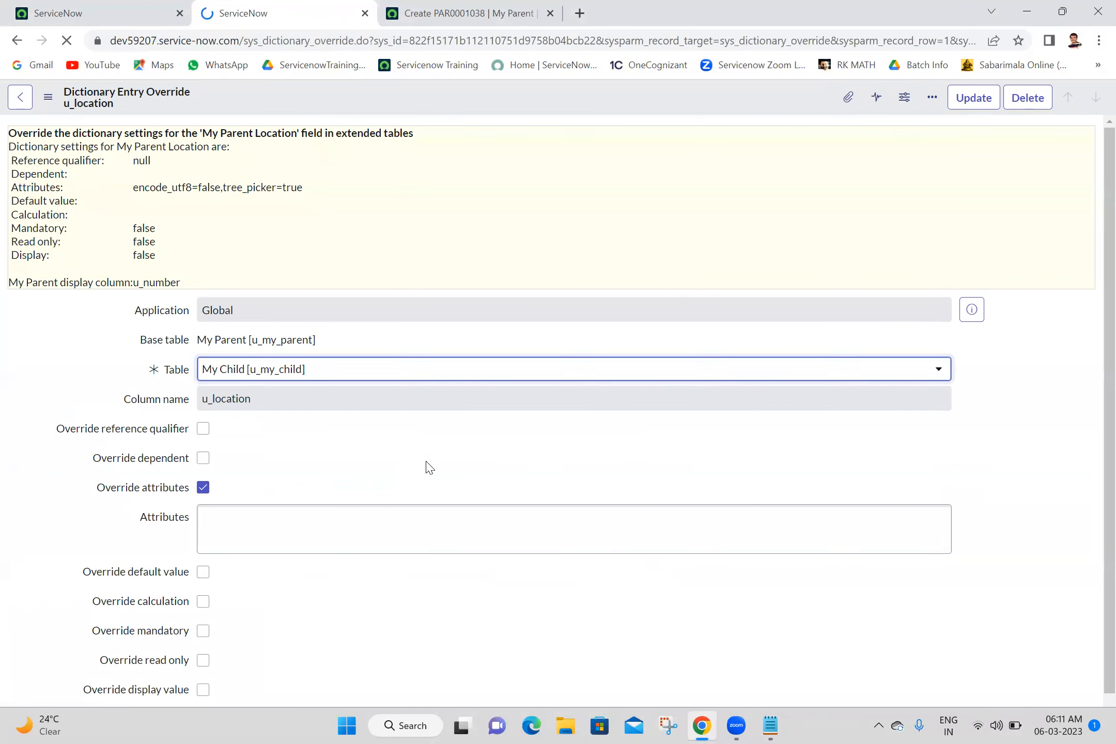
Step: Enter tree_picker=false in the override's Attributes and update the record
{"action": "left_click", "coordinate": [335, 529]}
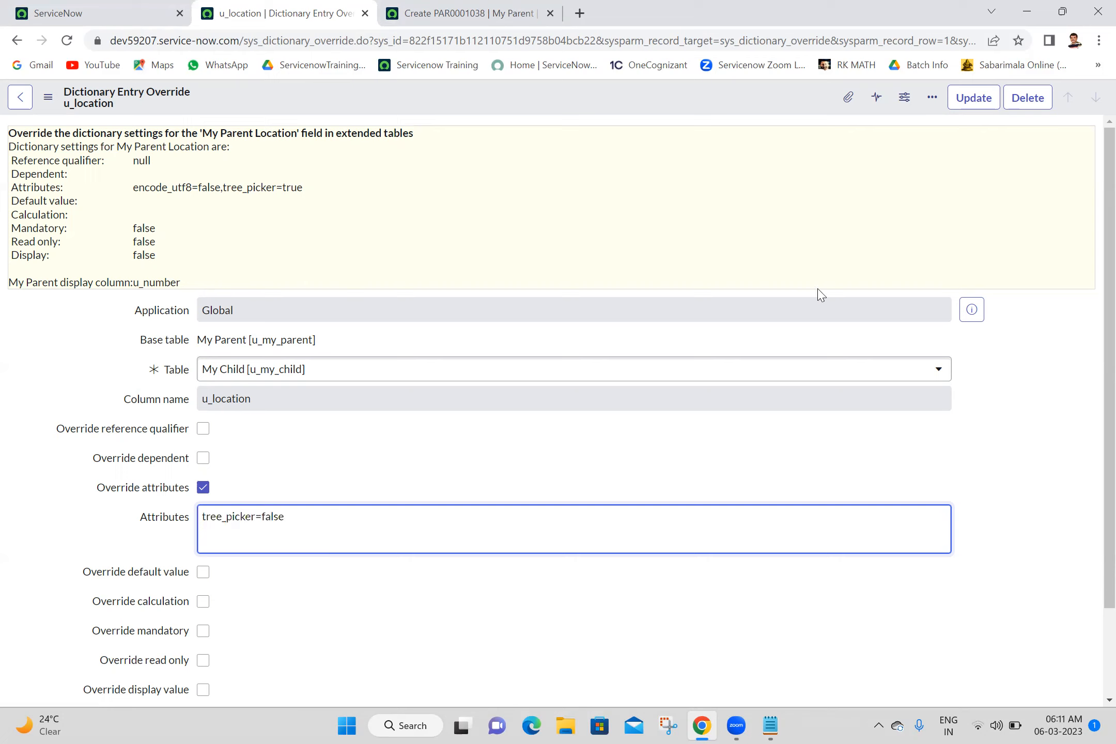
{"action": "left_click", "coordinate": [978, 101]}
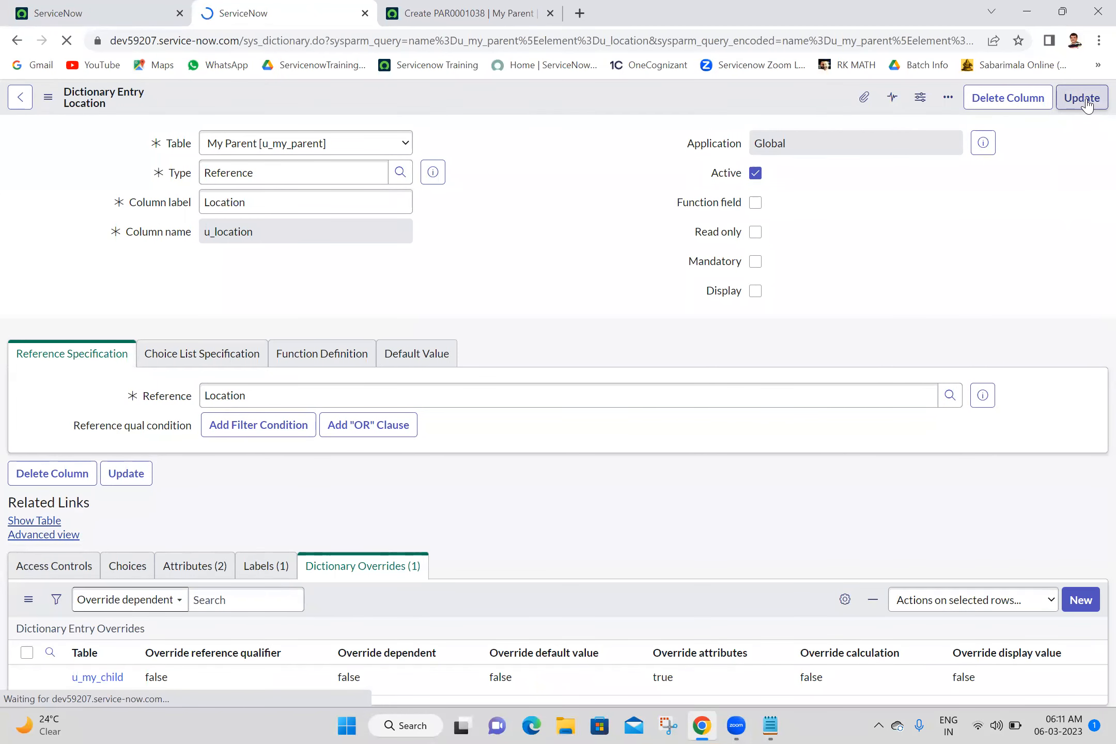
Step: Save the Location dictionary entry and test the Location lookup on the My Child form
{"action": "left_click", "coordinate": [1082, 99]}
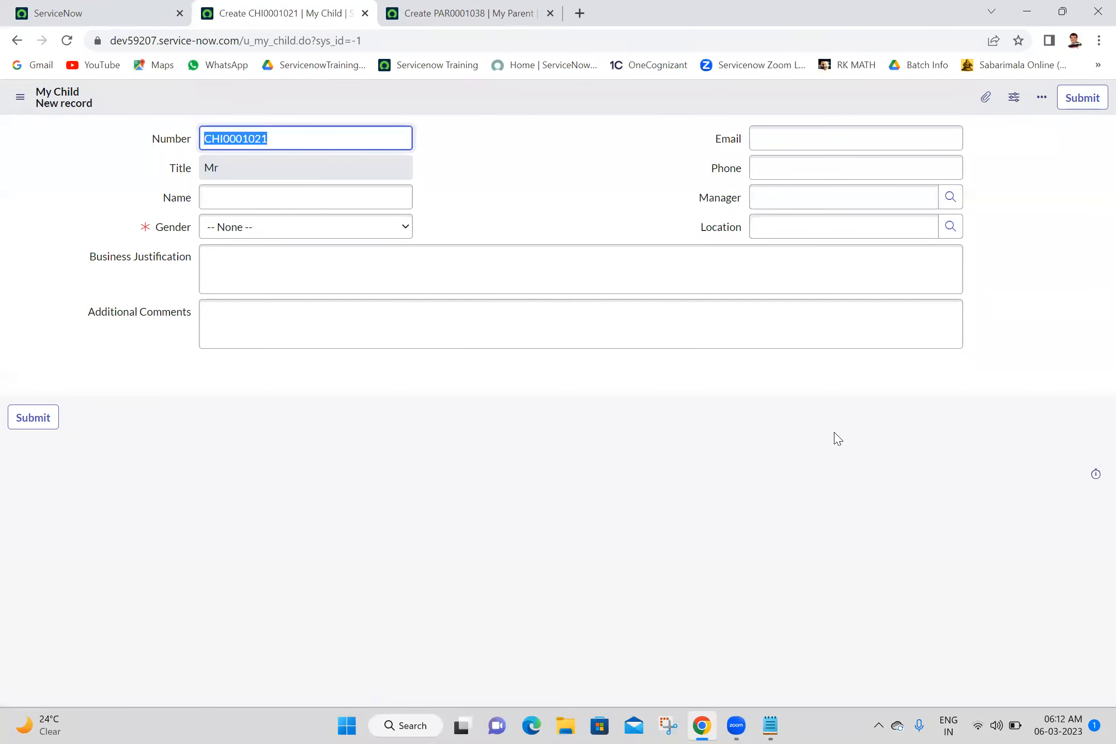
{"action": "left_click", "coordinate": [951, 226]}
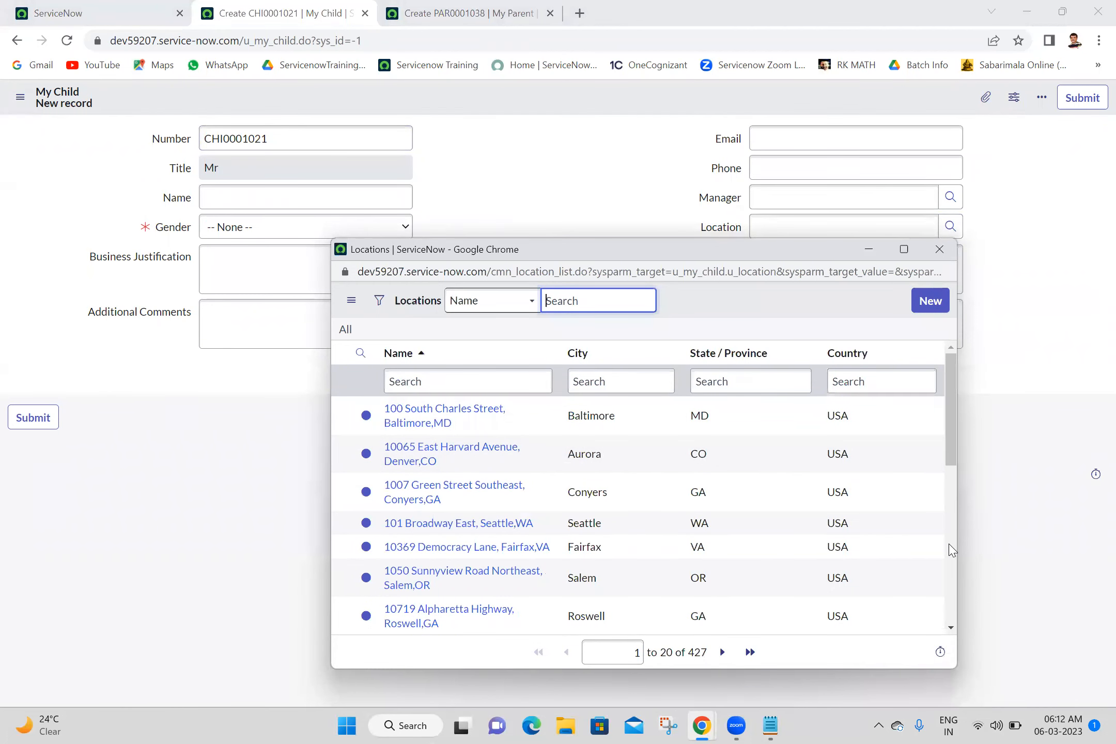
{"action": "scroll", "coordinate": [953, 550], "scroll_direction": "down", "scroll_amount": 10}
{"action": "scroll", "coordinate": [953, 550], "scroll_direction": "up", "scroll_amount": 10}
Step: Reload the My Parent form and compare its Location lookup
{"action": "left_click", "coordinate": [419, 12]}
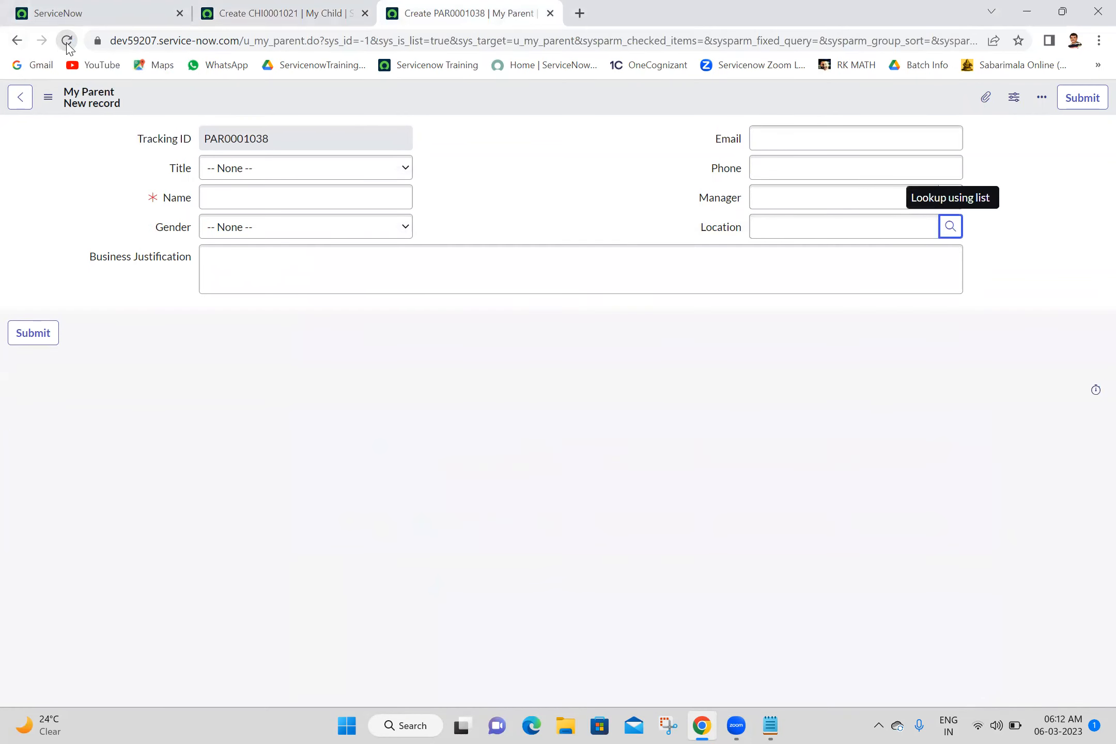
{"action": "left_click", "coordinate": [67, 42]}
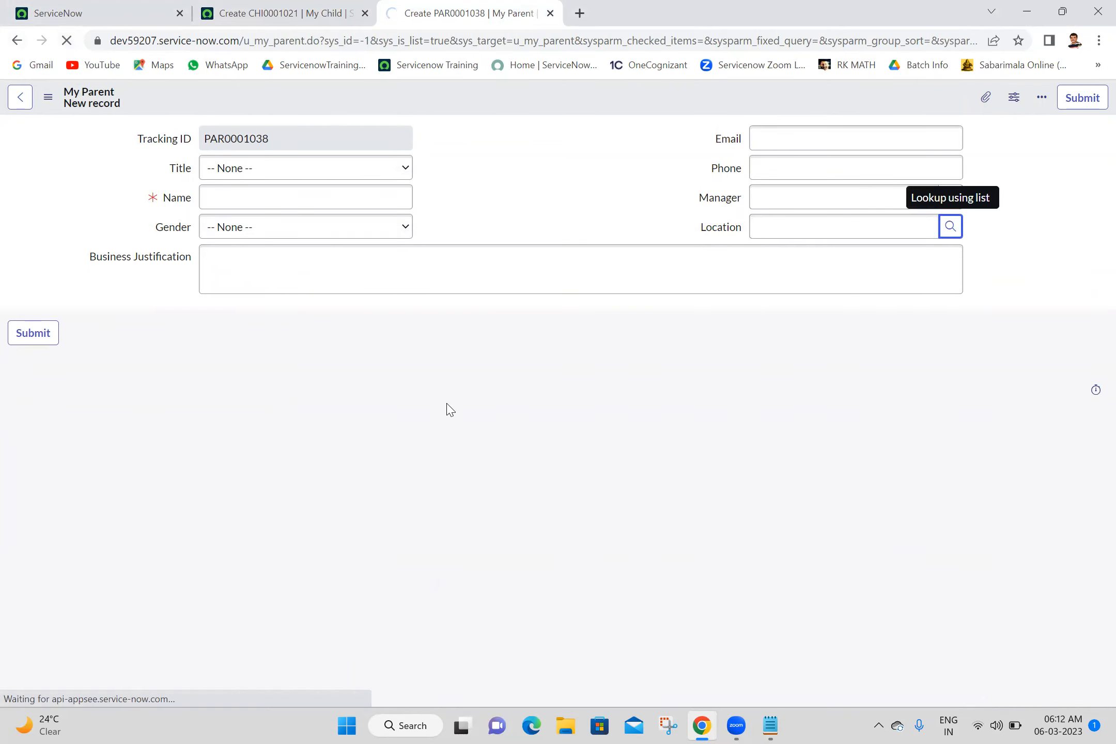
{"action": "left_click", "coordinate": [950, 226]}
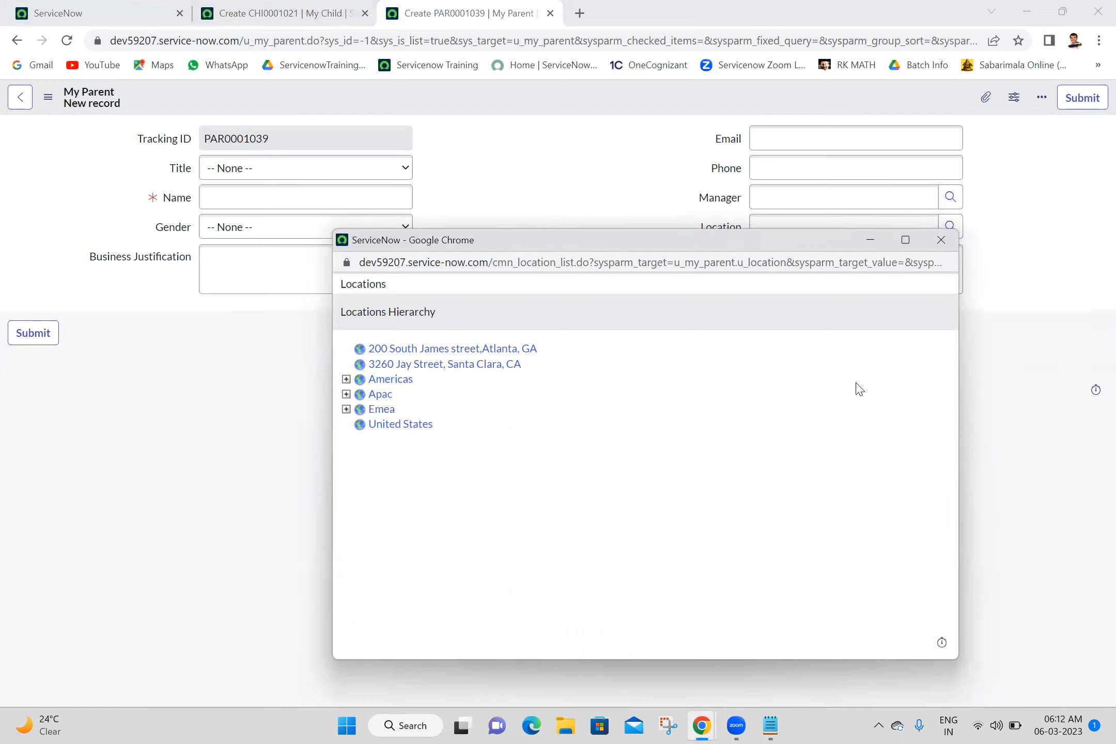
{"action": "left_click", "coordinate": [941, 240]}
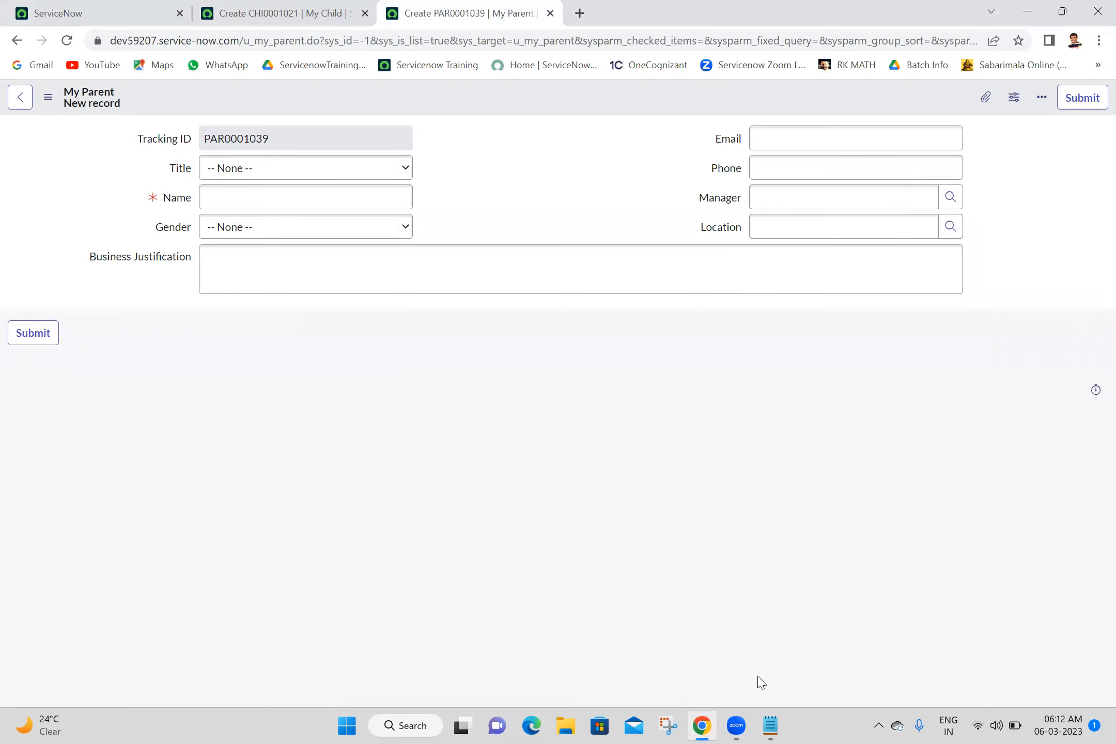
{"action": "left_click", "coordinate": [769, 726]}
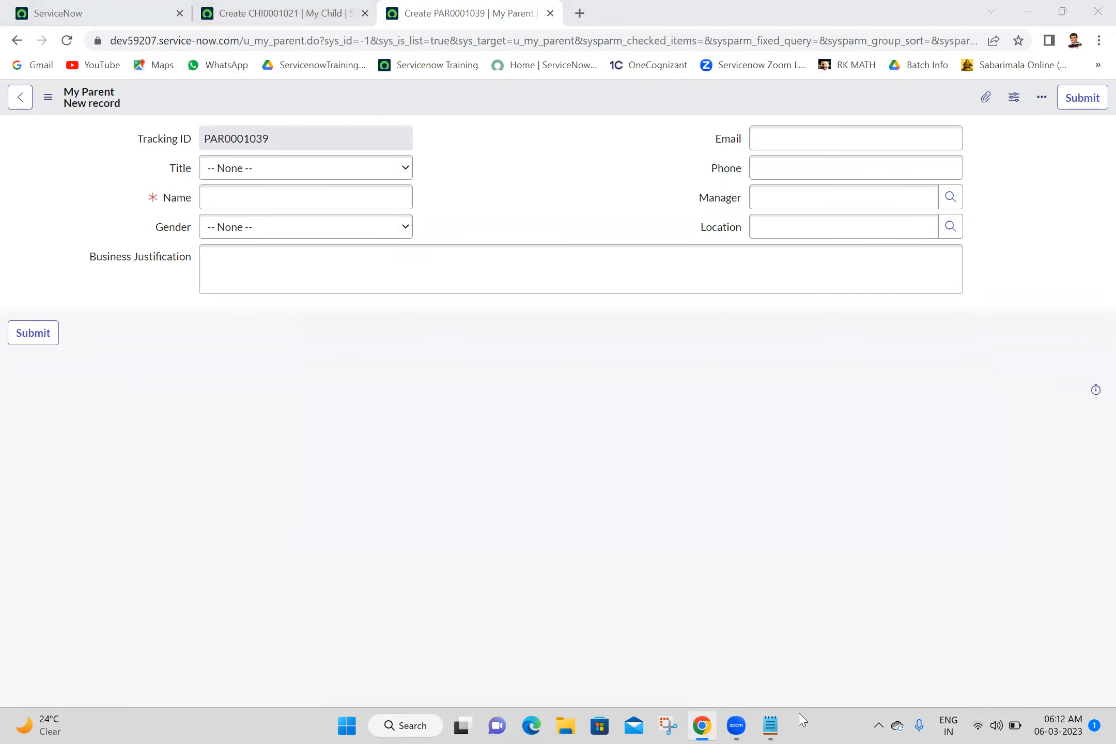
Step: Reload the My Child new-record form and confirm its Title field cannot be edited
{"action": "left_click", "coordinate": [770, 726]}
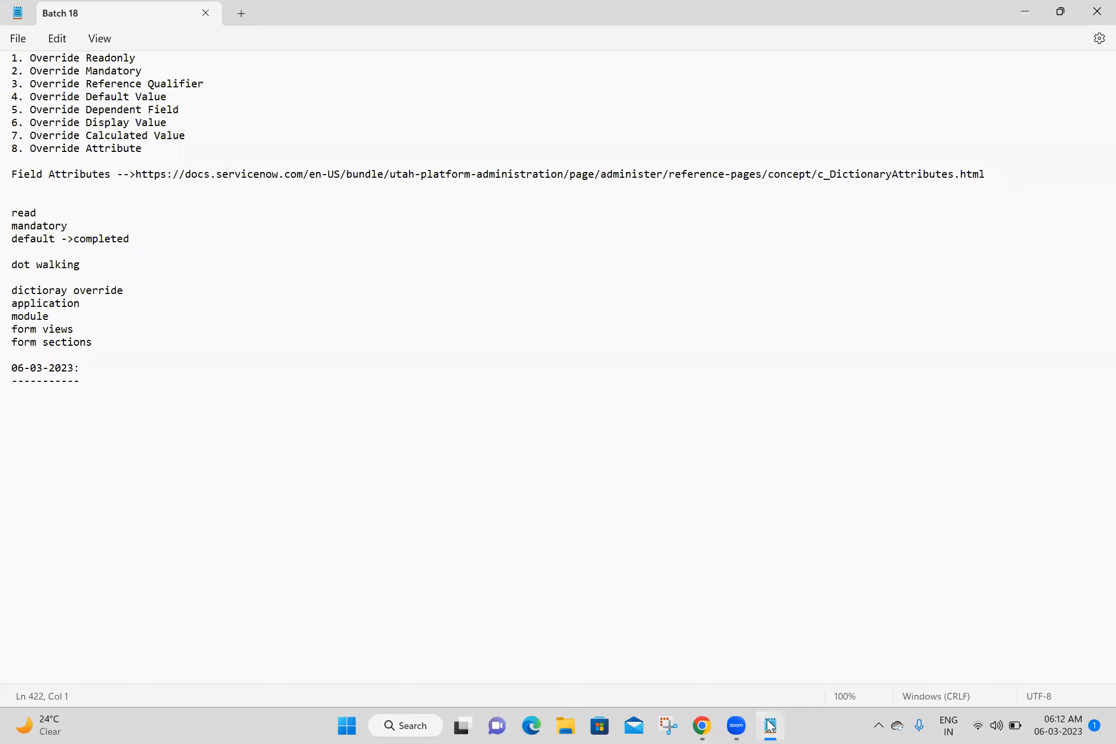
{"action": "key", "text": "alt+Tab"}
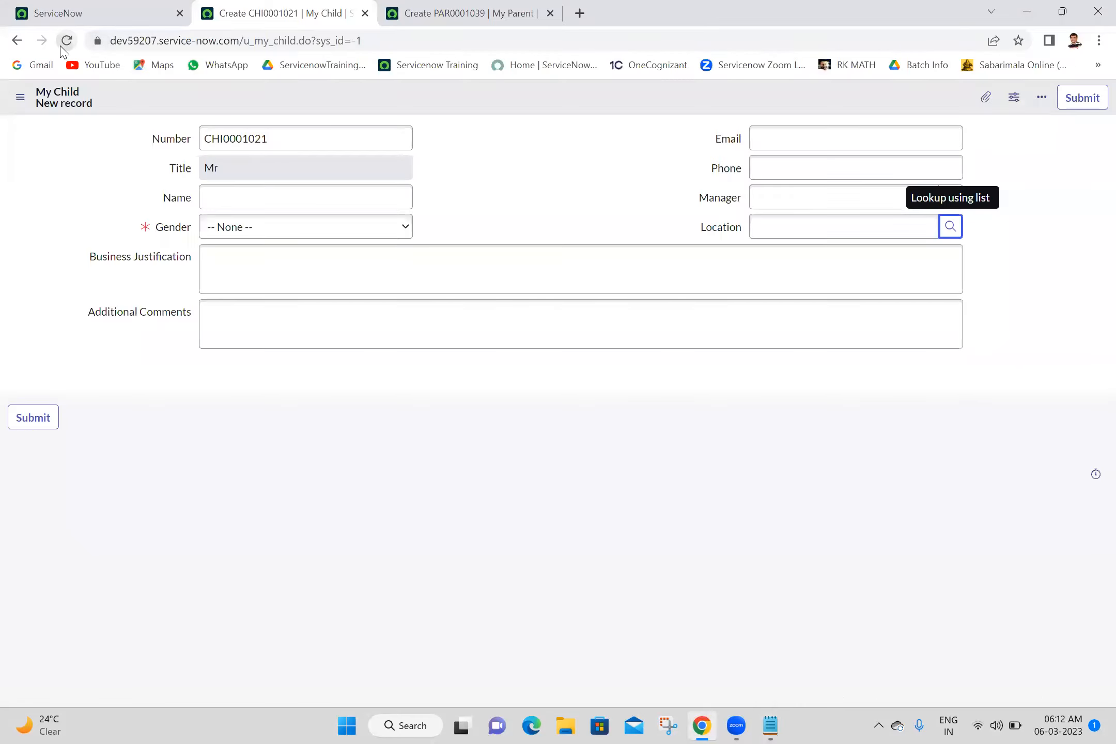
{"action": "left_click", "coordinate": [62, 46]}
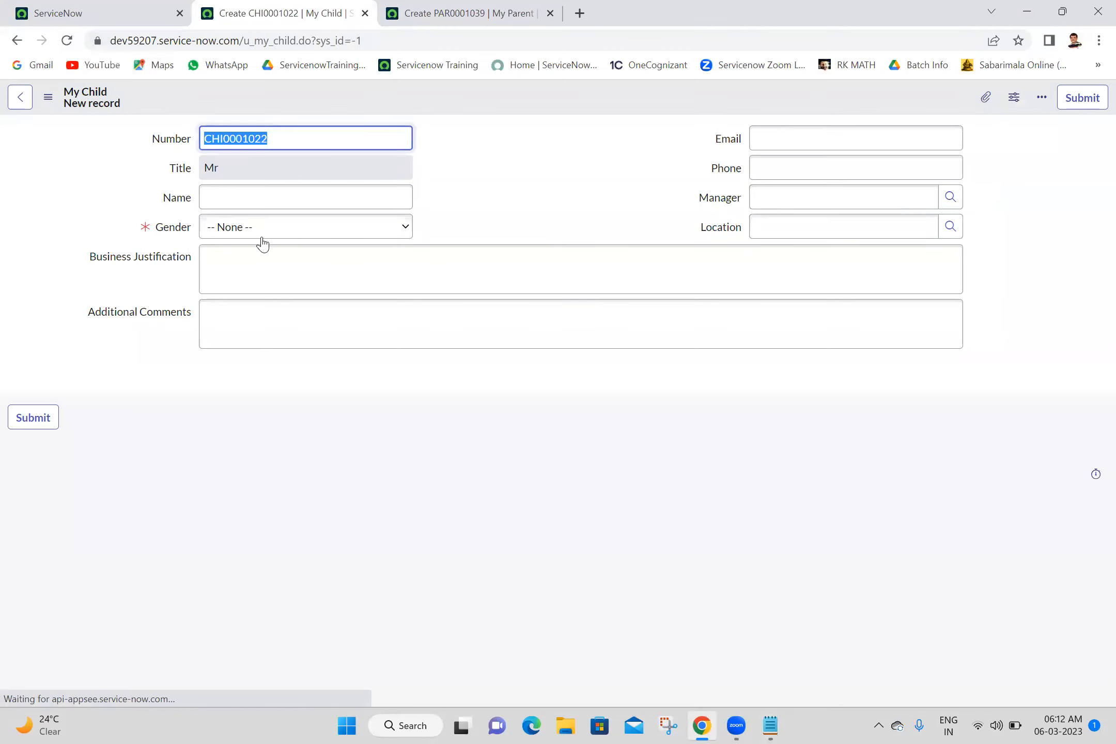
{"action": "left_click", "coordinate": [339, 166]}
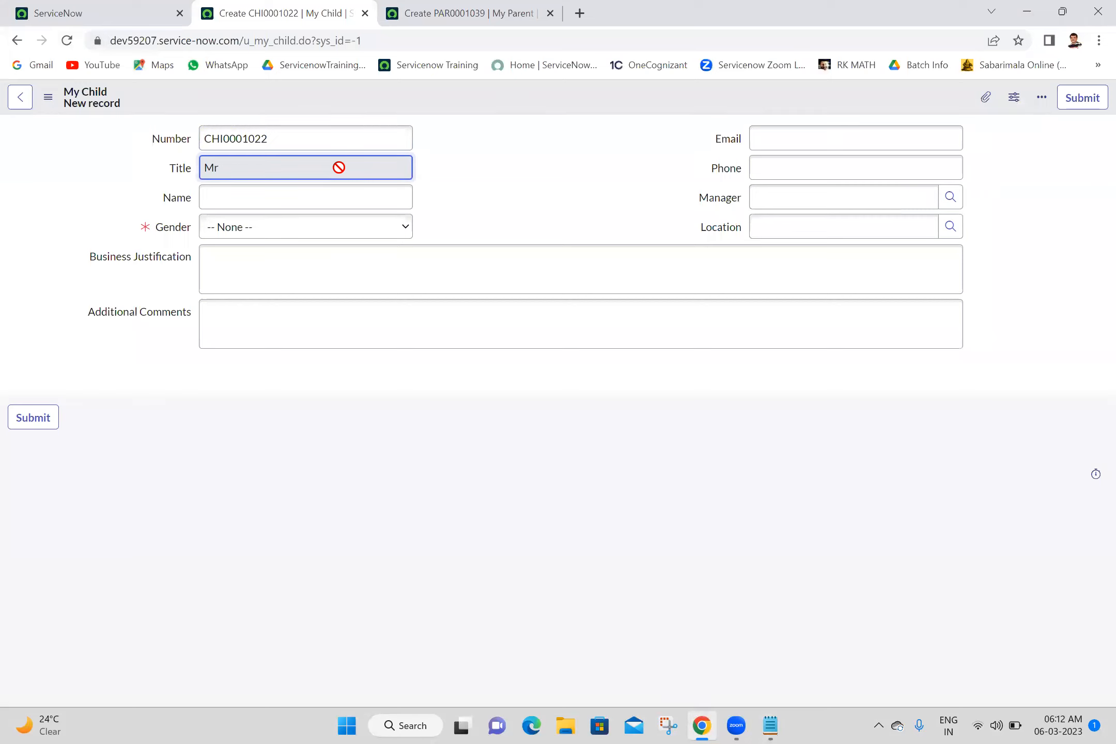
{"action": "left_click", "coordinate": [531, 192]}
{"action": "left_click", "coordinate": [290, 169]}
Step: Reload the My Parent new-record form, then return to the My Child form
{"action": "left_click", "coordinate": [465, 12]}
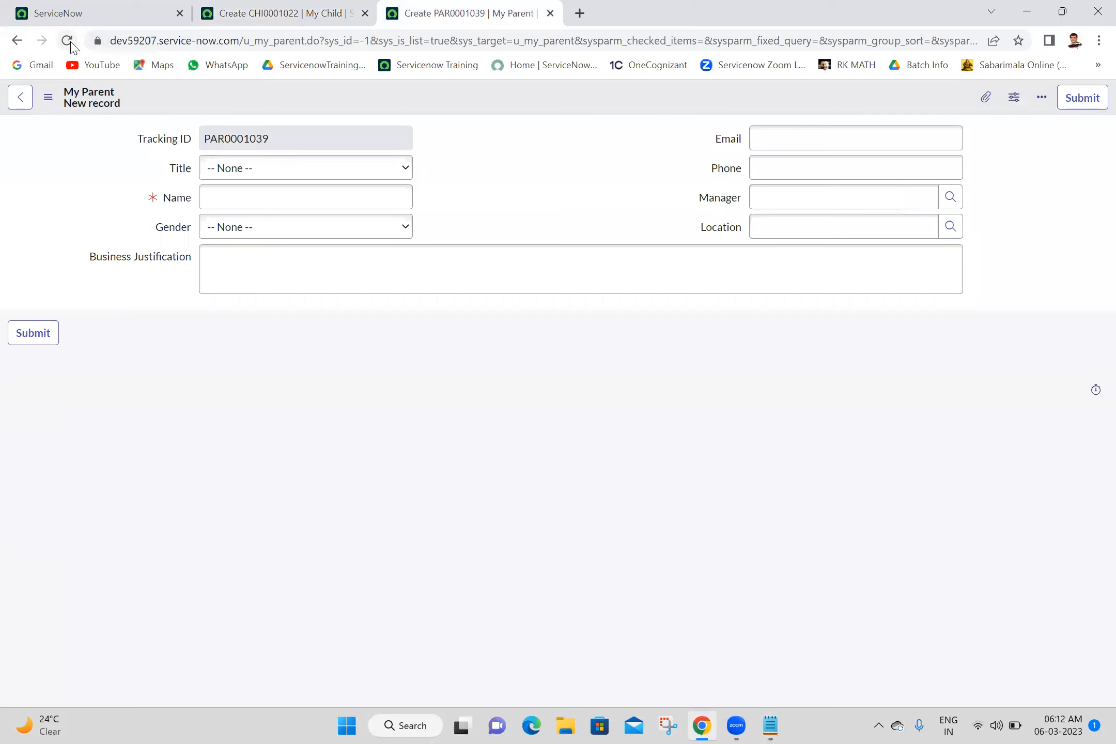
{"action": "left_click", "coordinate": [68, 42]}
{"action": "left_click", "coordinate": [262, 5]}
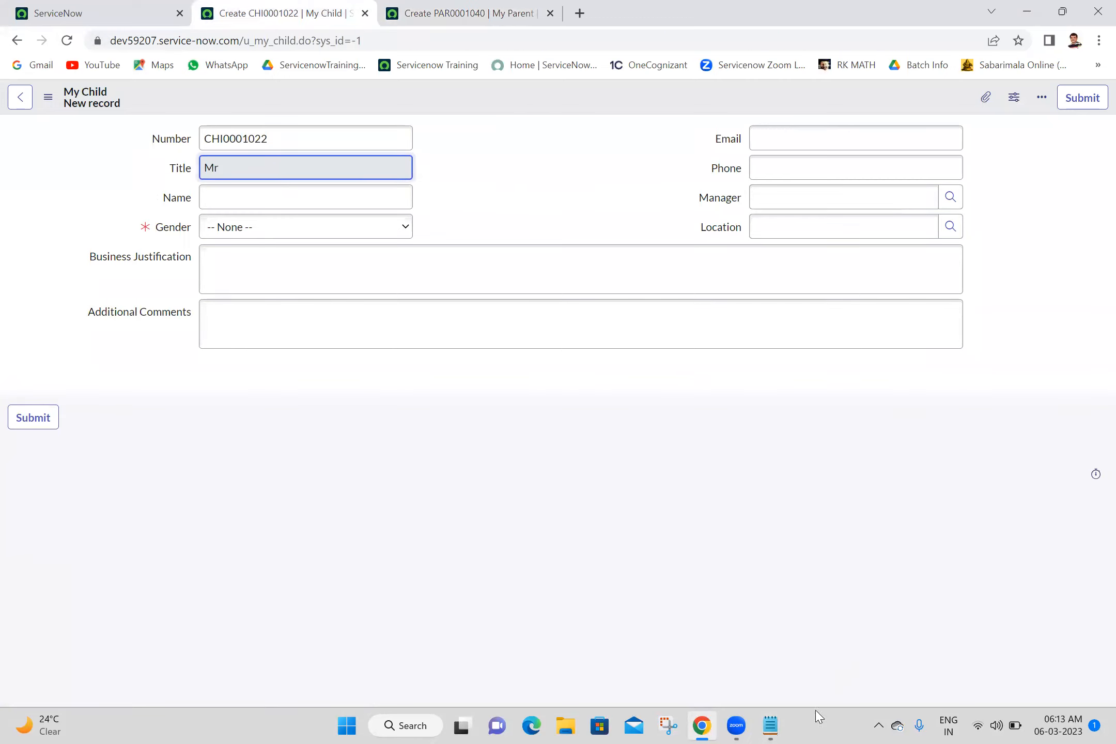
{"action": "left_click", "coordinate": [770, 723]}
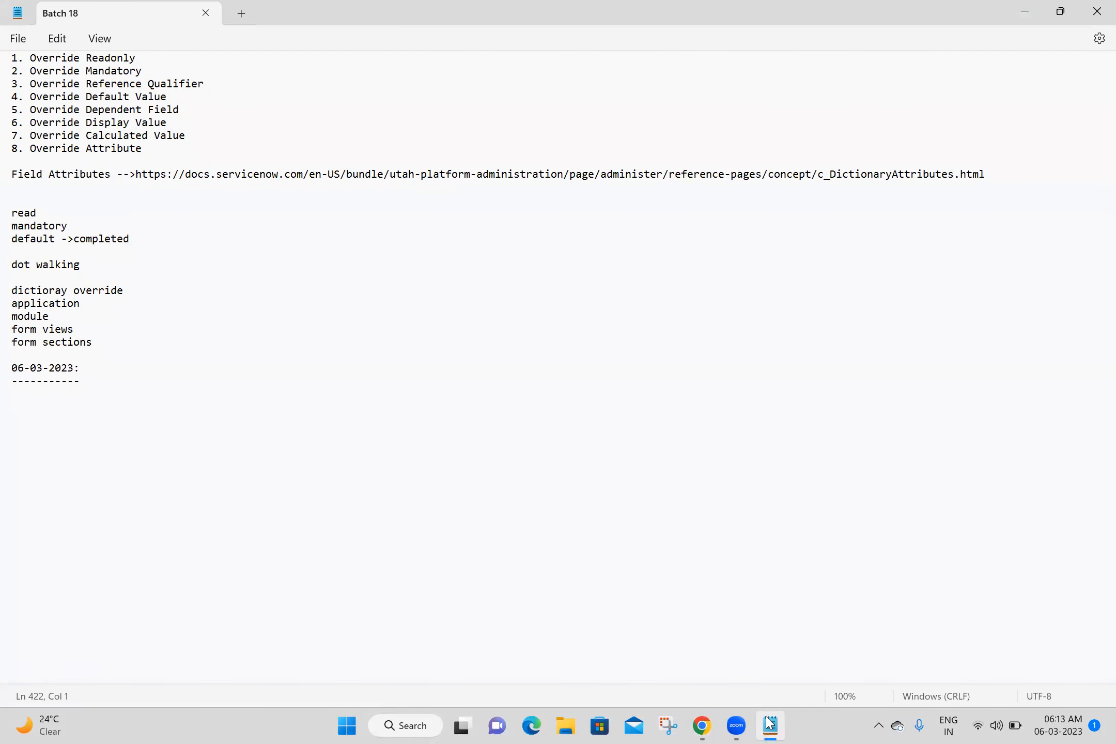
{"action": "left_click", "coordinate": [770, 723]}
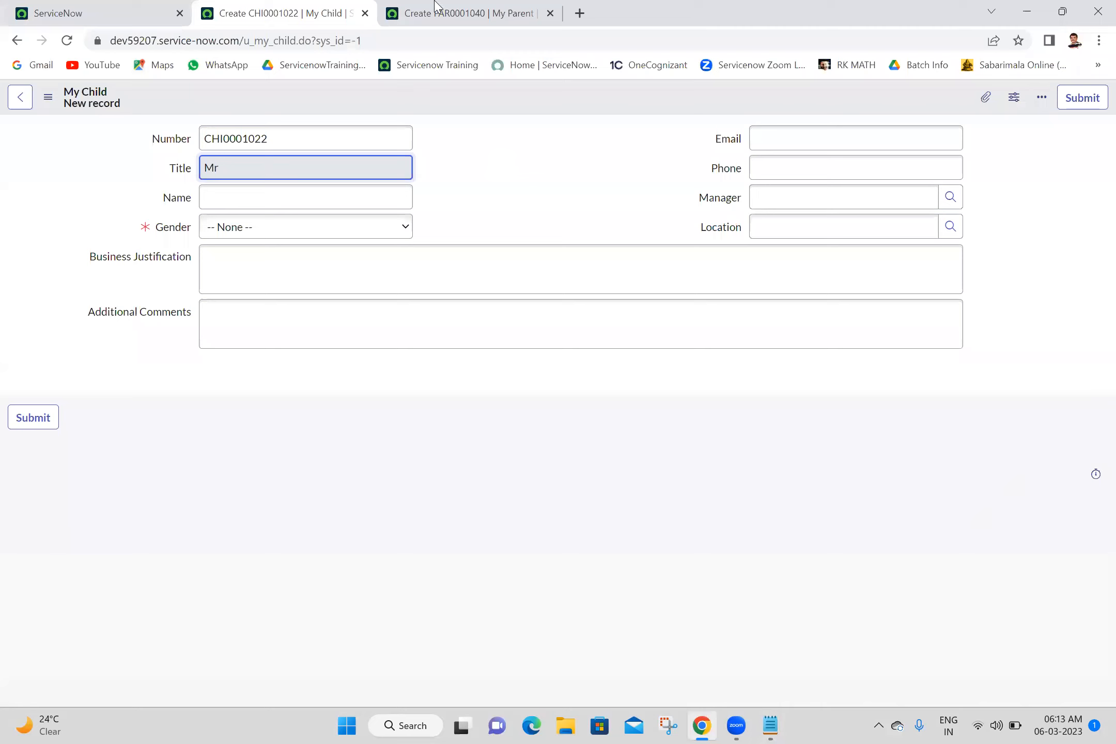
Step: On the My Parent form, look through the available Title and Gender choices
{"action": "left_click", "coordinate": [455, 13]}
{"action": "left_click", "coordinate": [264, 165]}
{"action": "left_click", "coordinate": [265, 165]}
{"action": "left_click", "coordinate": [264, 166]}
{"action": "left_click", "coordinate": [264, 165]}
{"action": "left_click", "coordinate": [249, 228]}
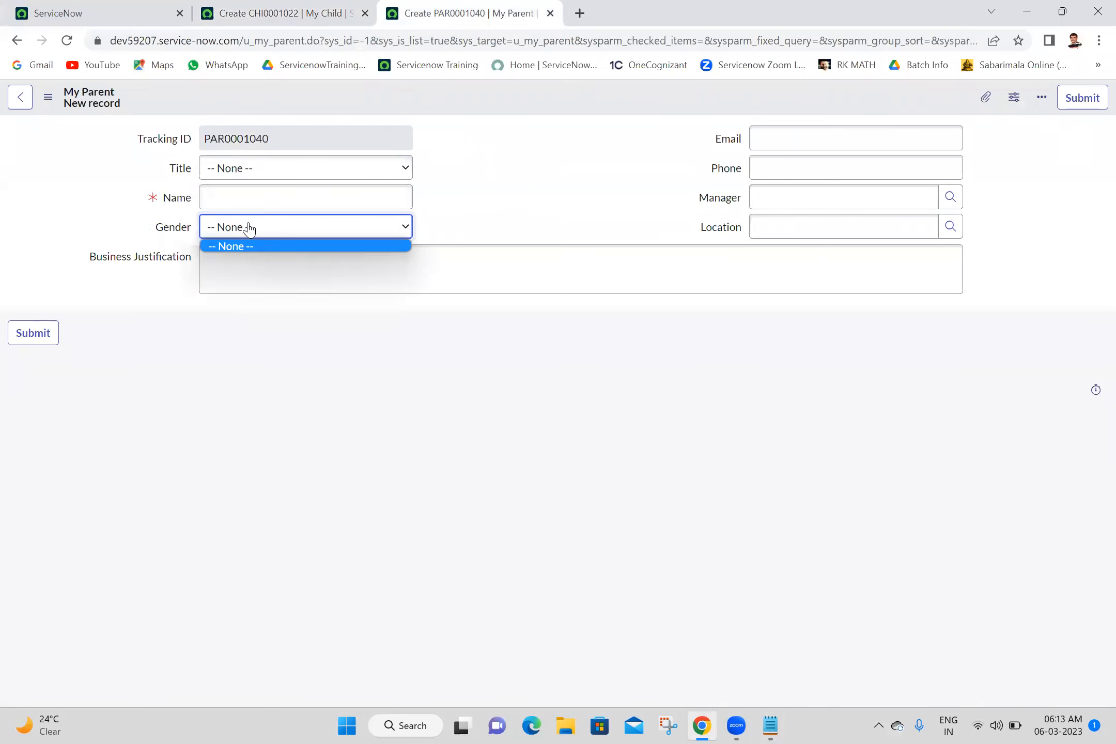
{"action": "left_click", "coordinate": [279, 168]}
{"action": "left_click", "coordinate": [279, 169]}
{"action": "double_click", "coordinate": [279, 169]}
{"action": "left_click", "coordinate": [244, 235]}
{"action": "left_click", "coordinate": [244, 236]}
{"action": "left_click", "coordinate": [244, 236]}
{"action": "left_click", "coordinate": [244, 241]}
Step: Set the My Parent Title to Mr and check which Gender options it allows
{"action": "left_click", "coordinate": [276, 164]}
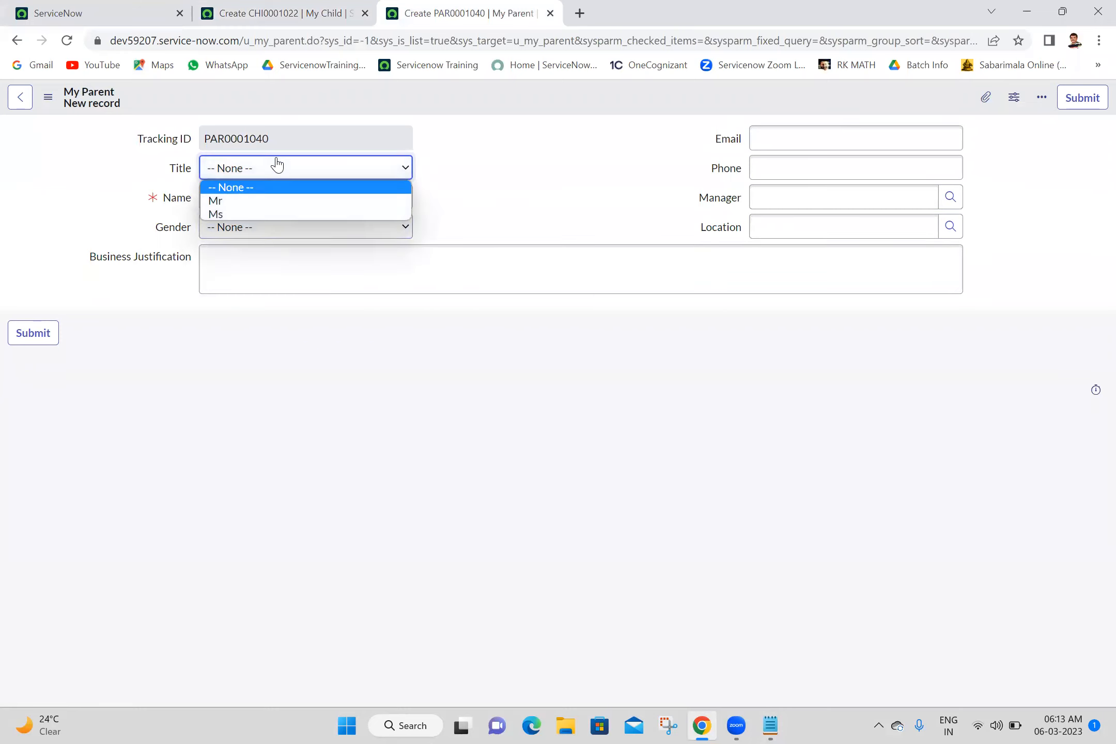
{"action": "left_click", "coordinate": [222, 201]}
{"action": "left_click", "coordinate": [256, 223]}
{"action": "left_click", "coordinate": [257, 222]}
{"action": "left_click", "coordinate": [256, 222]}
{"action": "left_click", "coordinate": [257, 222]}
{"action": "left_click", "coordinate": [257, 222]}
{"action": "left_click", "coordinate": [256, 223]}
{"action": "left_click", "coordinate": [256, 222]}
{"action": "left_click", "coordinate": [257, 222]}
{"action": "left_click", "coordinate": [256, 222]}
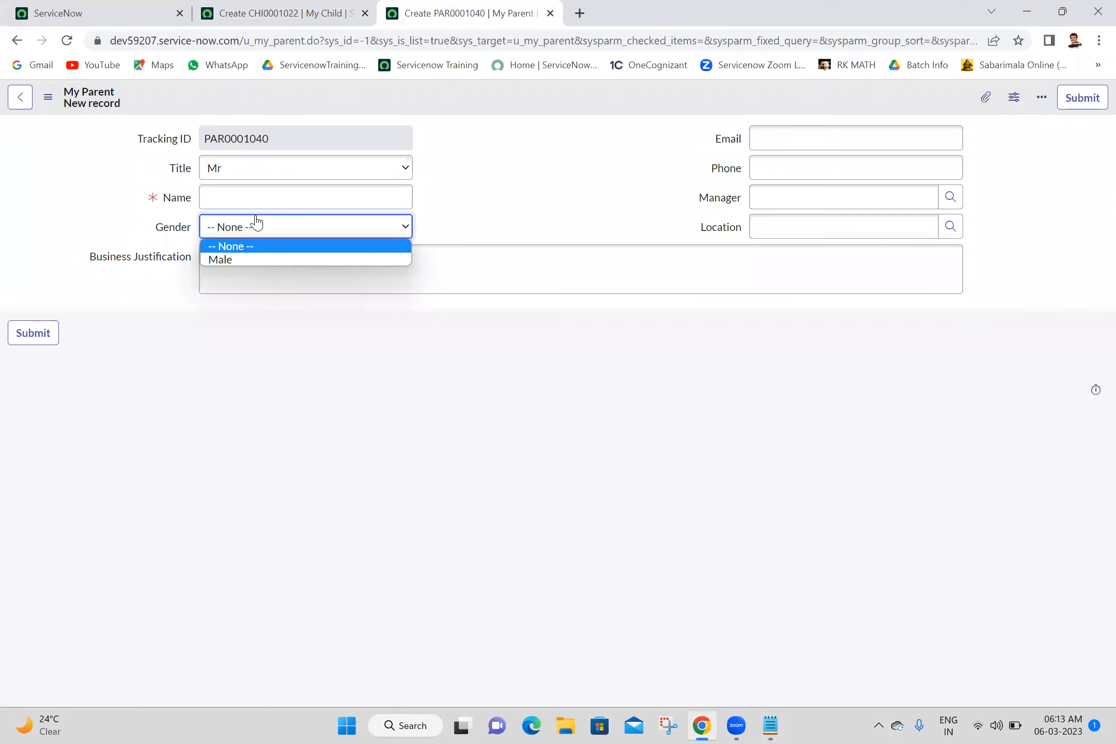
Step: Reload the My Child form and review its Gender choices without picking one
{"action": "left_click", "coordinate": [318, 10]}
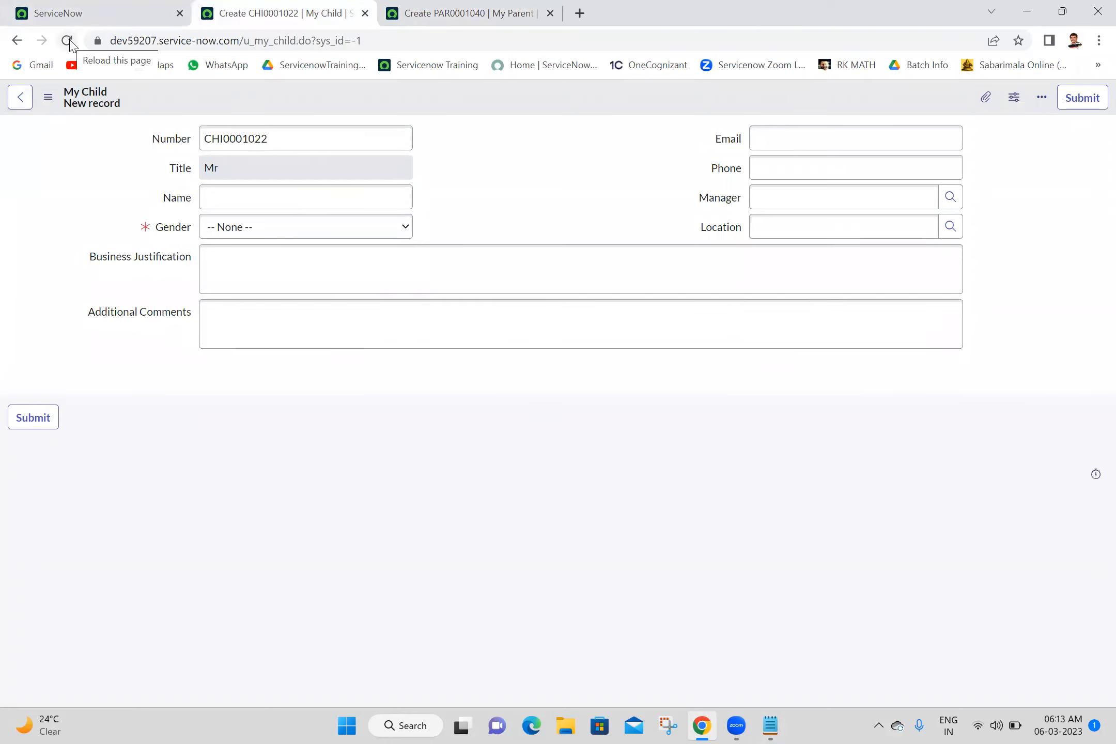
{"action": "left_click", "coordinate": [68, 41]}
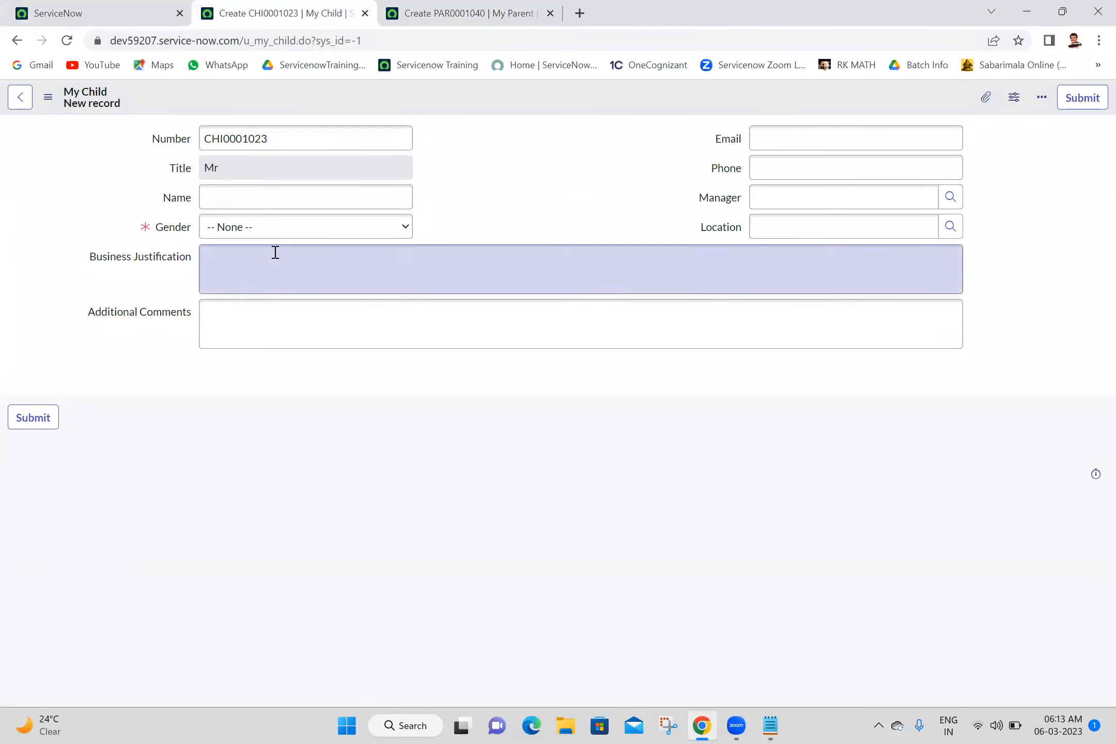
{"action": "left_click", "coordinate": [300, 228]}
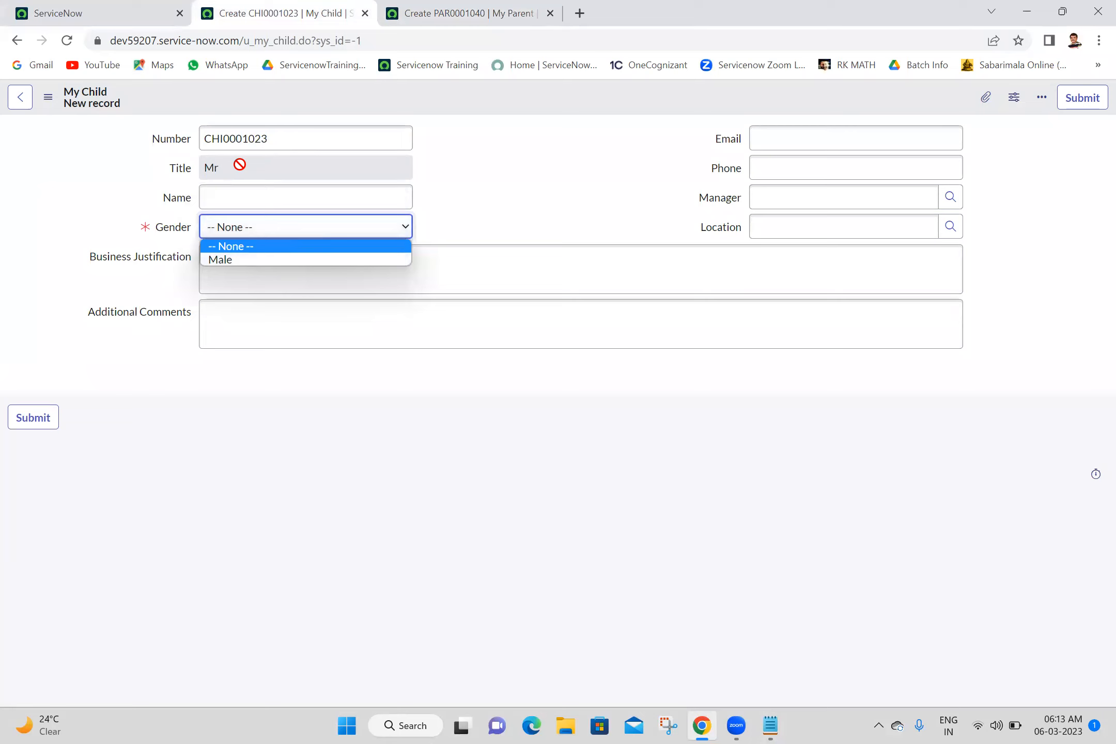
{"action": "left_click", "coordinate": [237, 167]}
{"action": "left_click", "coordinate": [283, 236]}
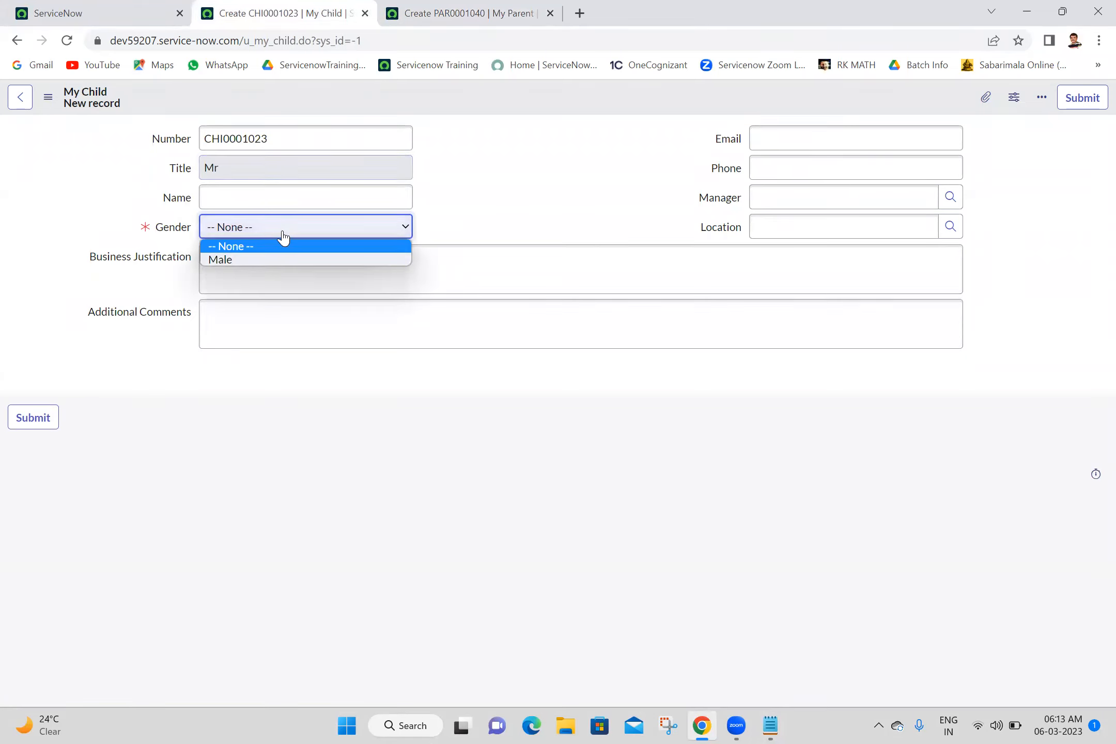
{"action": "left_click", "coordinate": [459, 172]}
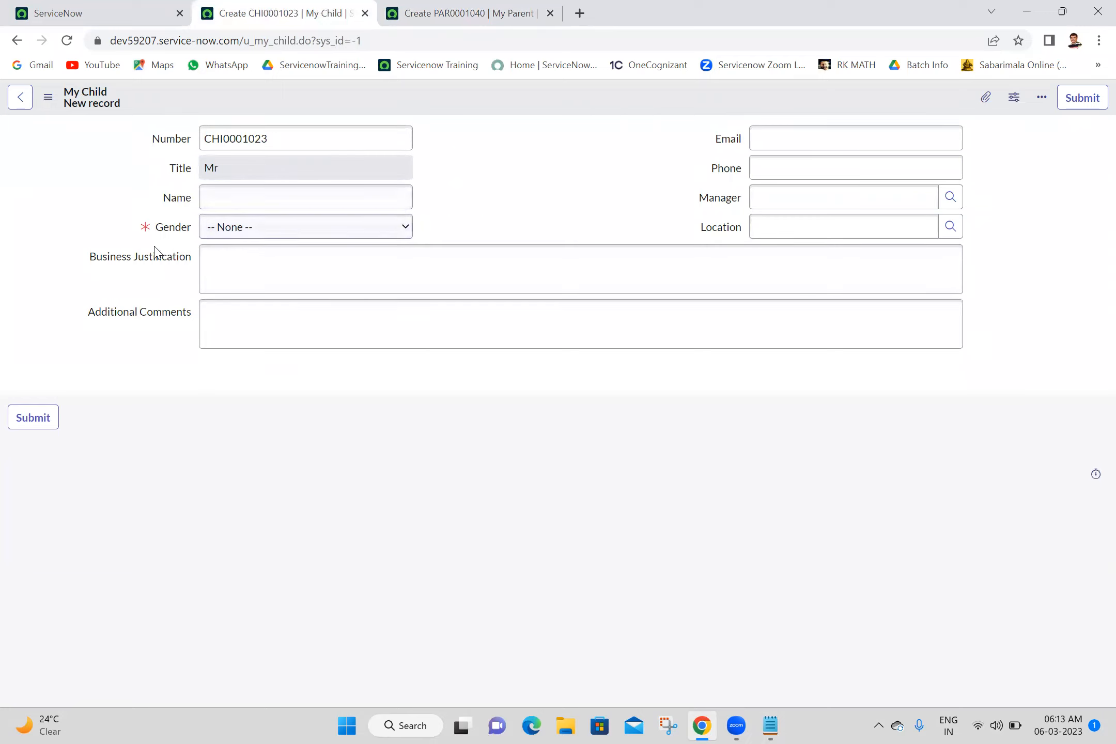
Step: Open the Gender field's Configure Dictionary entry and scroll to its u_my_child Dictionary Override
{"action": "right_click", "coordinate": [182, 230]}
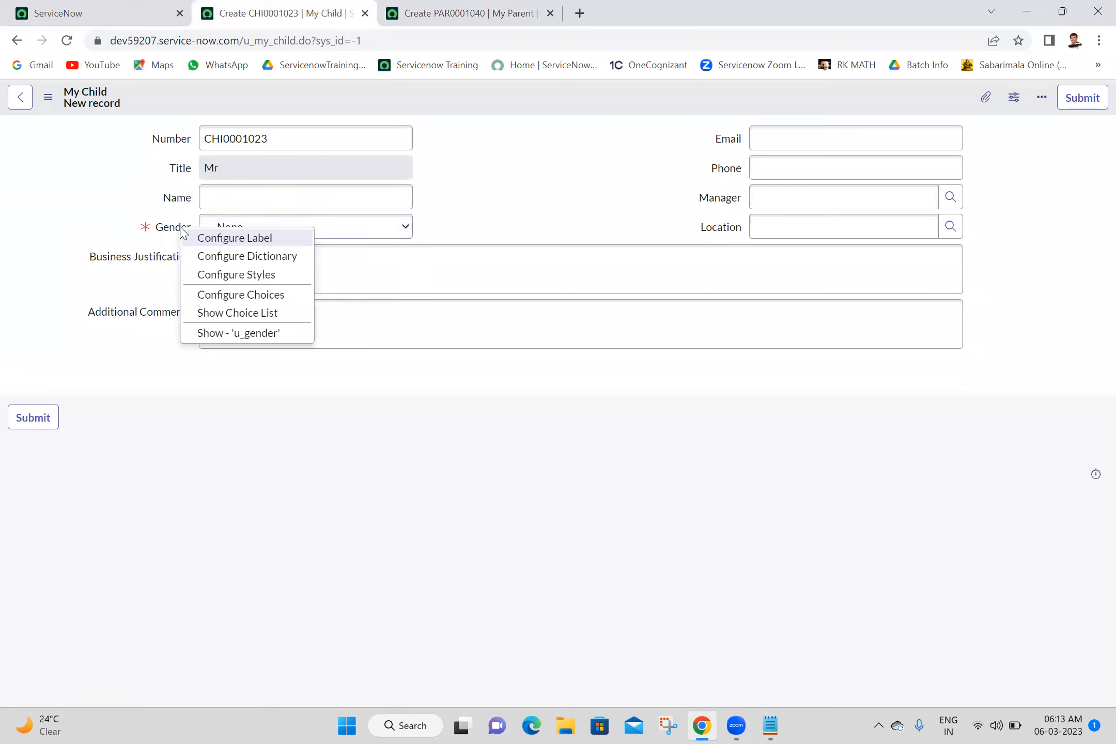
{"action": "left_click", "coordinate": [252, 257]}
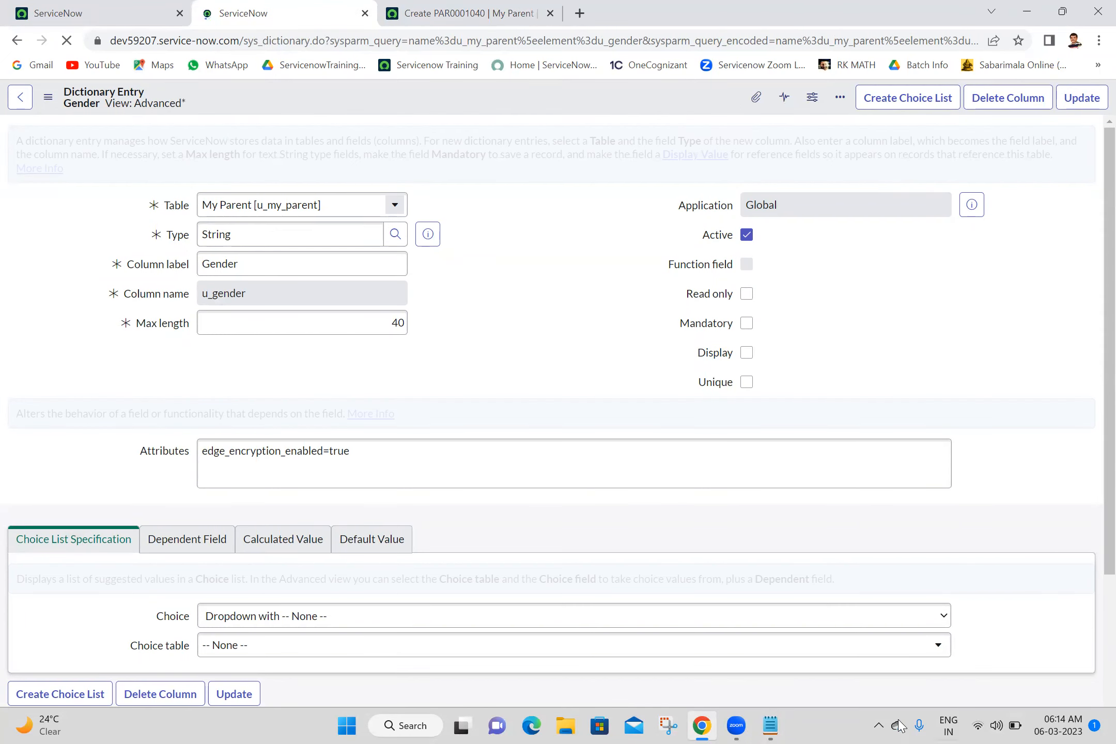
{"action": "scroll", "coordinate": [1094, 605], "scroll_direction": "down", "scroll_amount": 3}
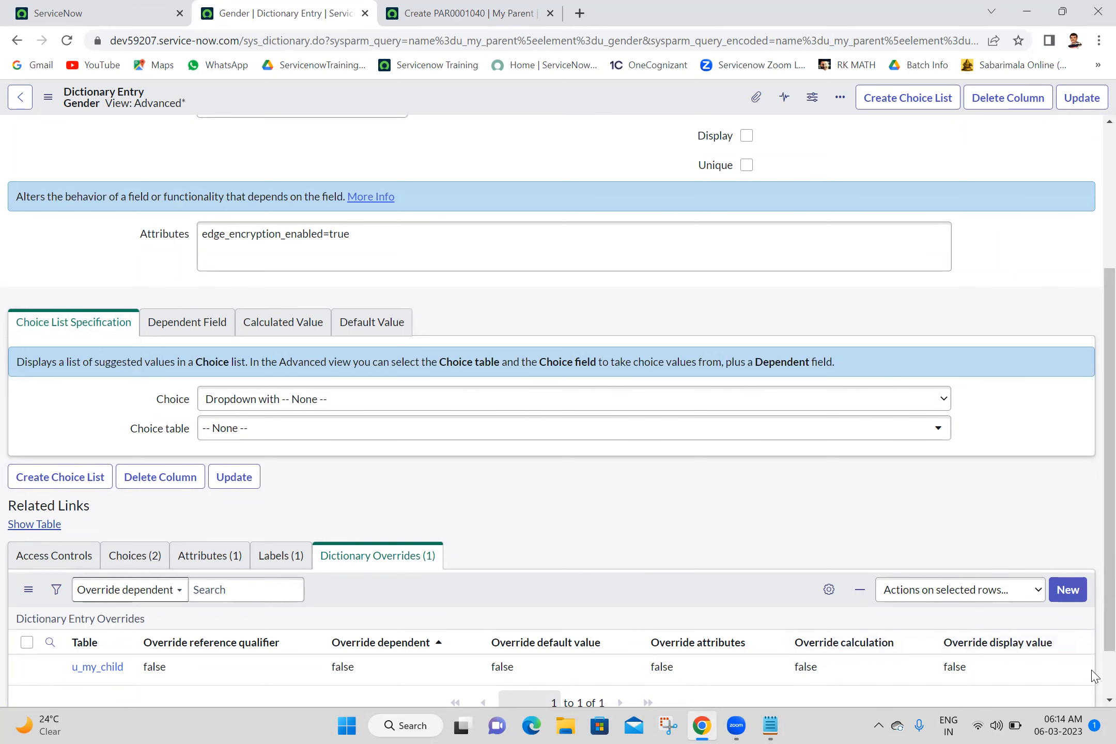
{"action": "scroll", "coordinate": [1095, 673], "scroll_direction": "down", "scroll_amount": 2}
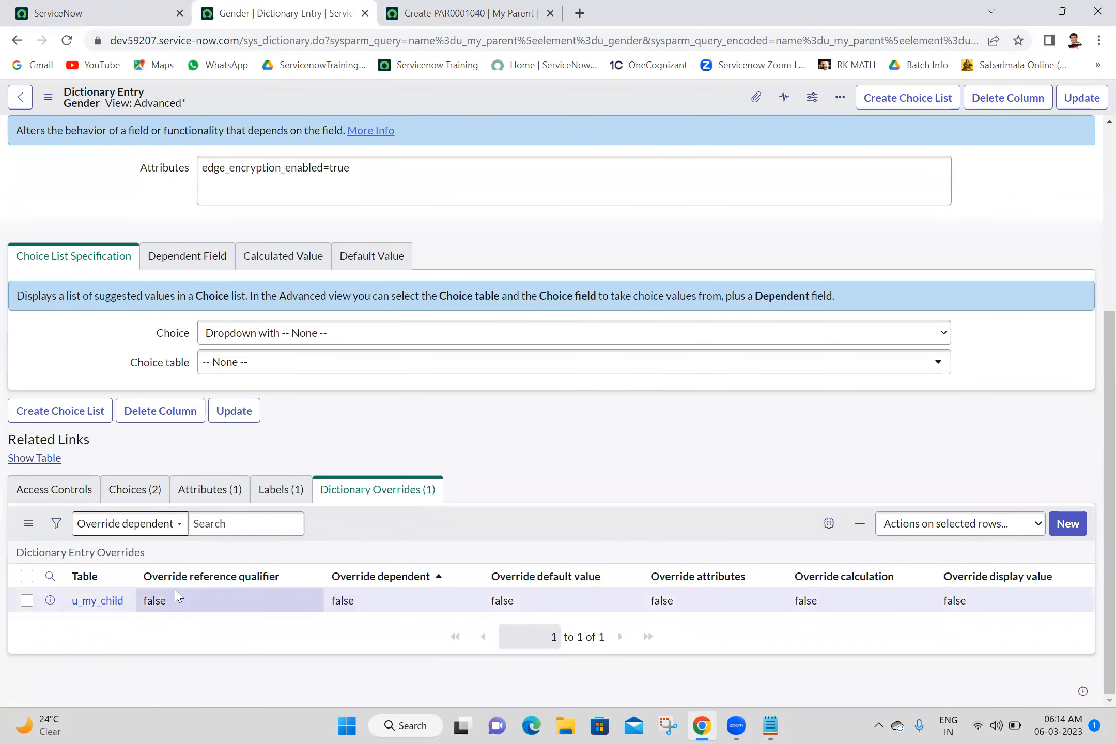
Step: In the u_my_child Gender override, tick Override dependent with Dependent left blank, and update
{"action": "left_click", "coordinate": [83, 603]}
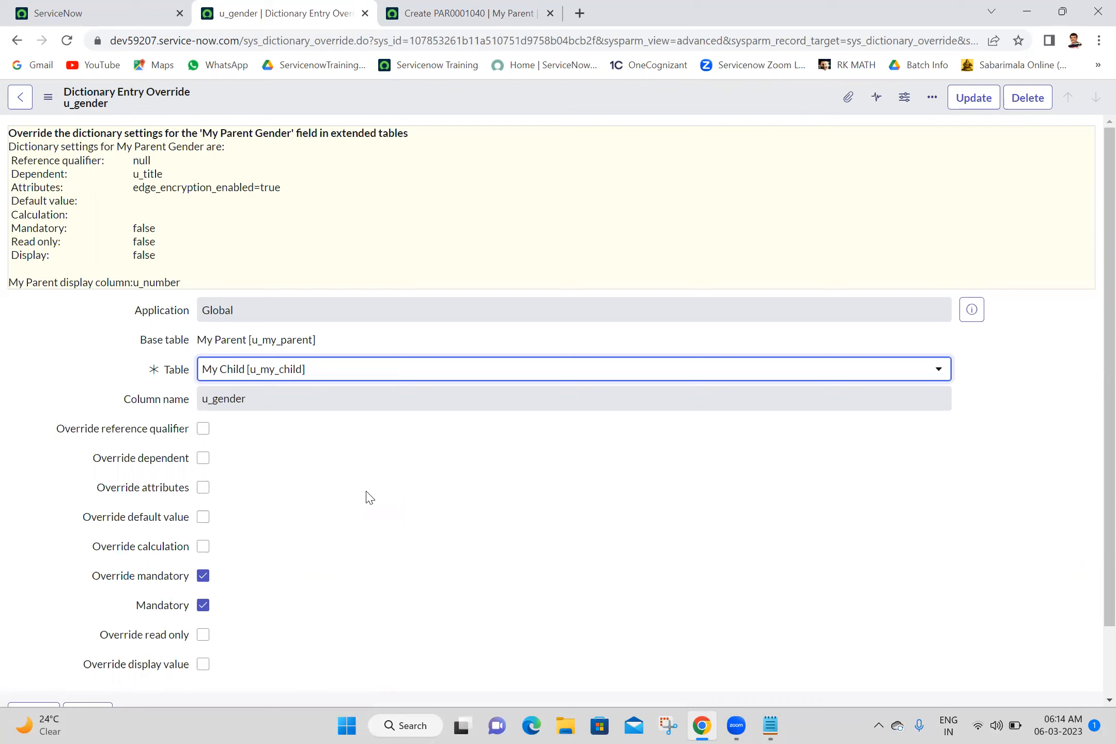
{"action": "left_click", "coordinate": [202, 459]}
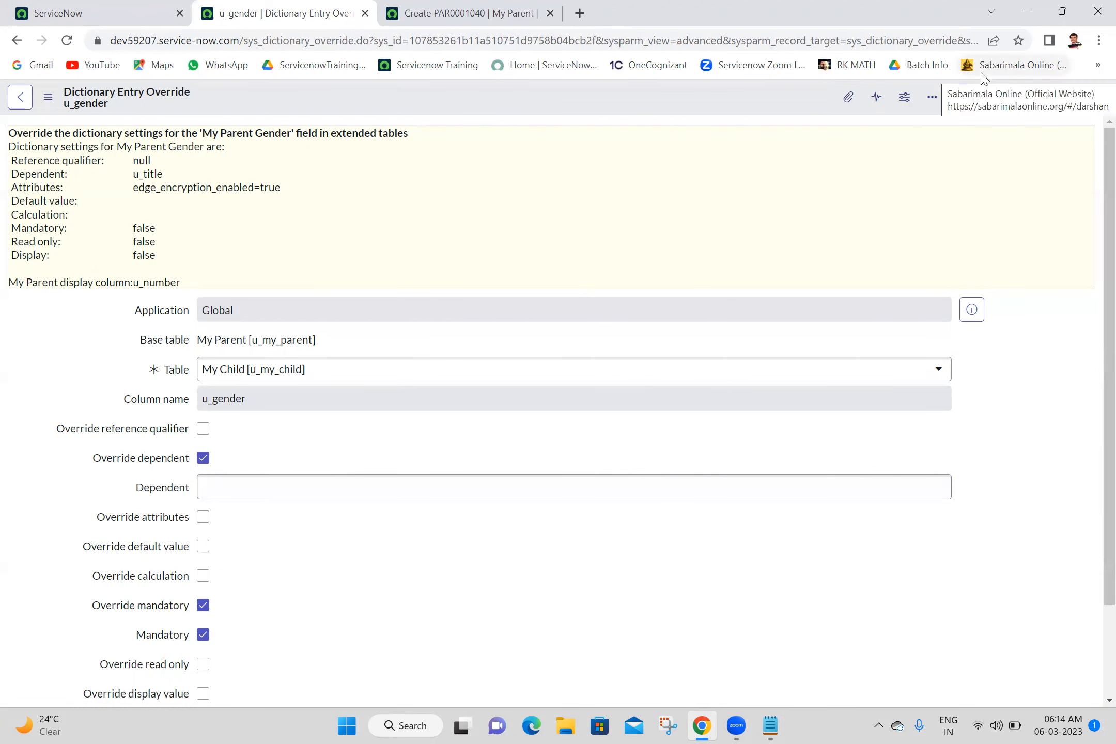
{"action": "left_click", "coordinate": [982, 99]}
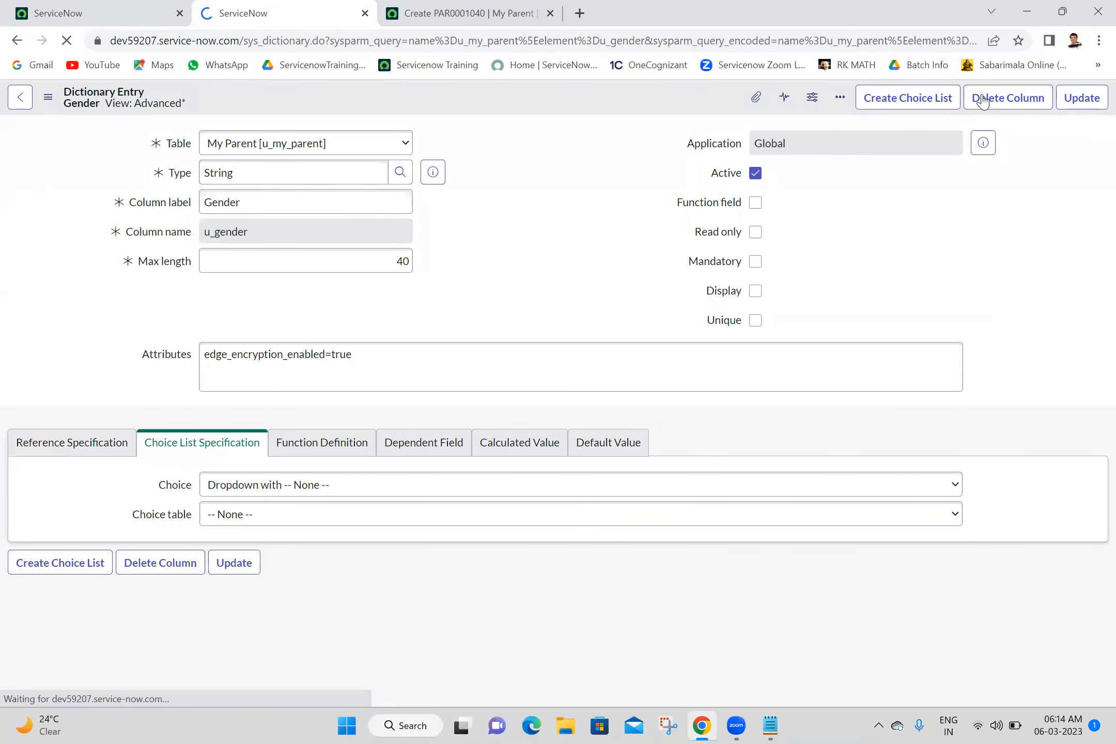
Step: Save the Gender dictionary entry, check My Child's Gender choices, and reload the My Parent form
{"action": "left_click", "coordinate": [1072, 102]}
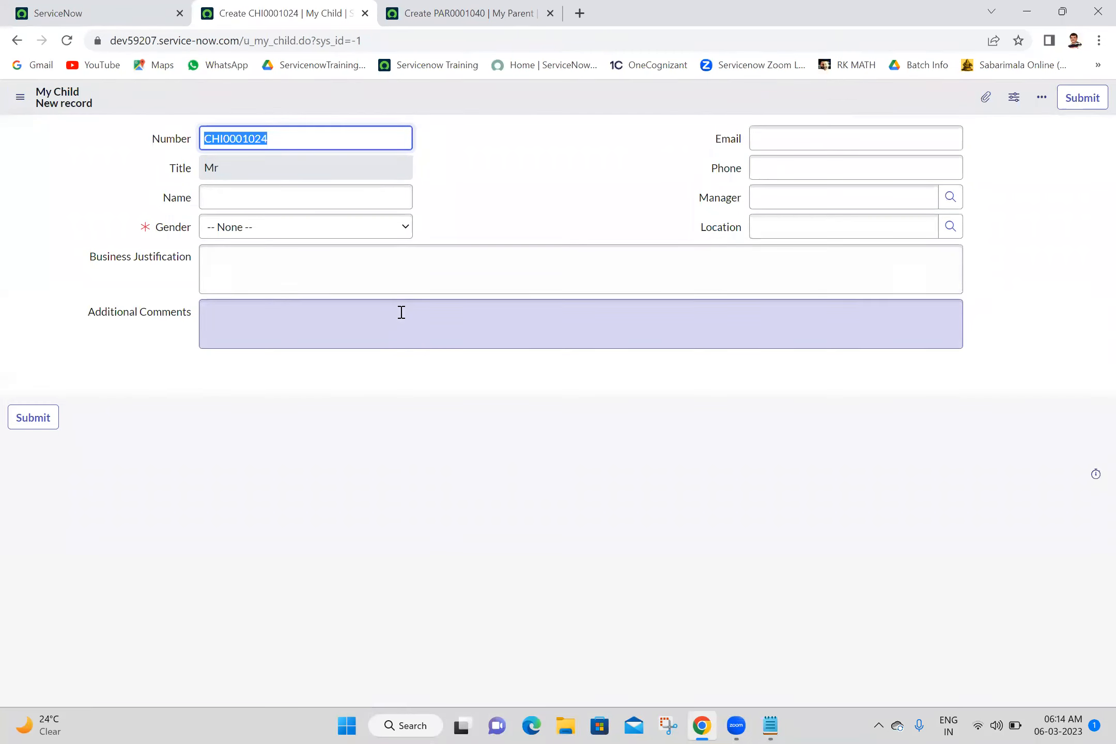
{"action": "left_click", "coordinate": [331, 230]}
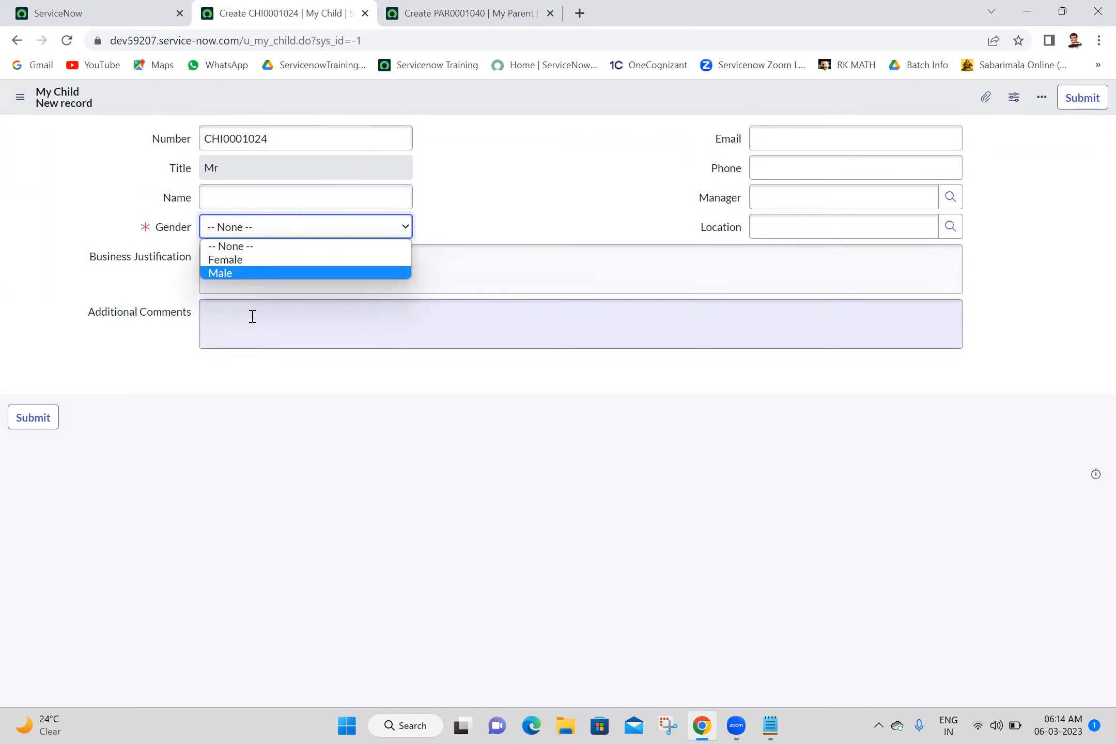
{"action": "left_click", "coordinate": [494, 4]}
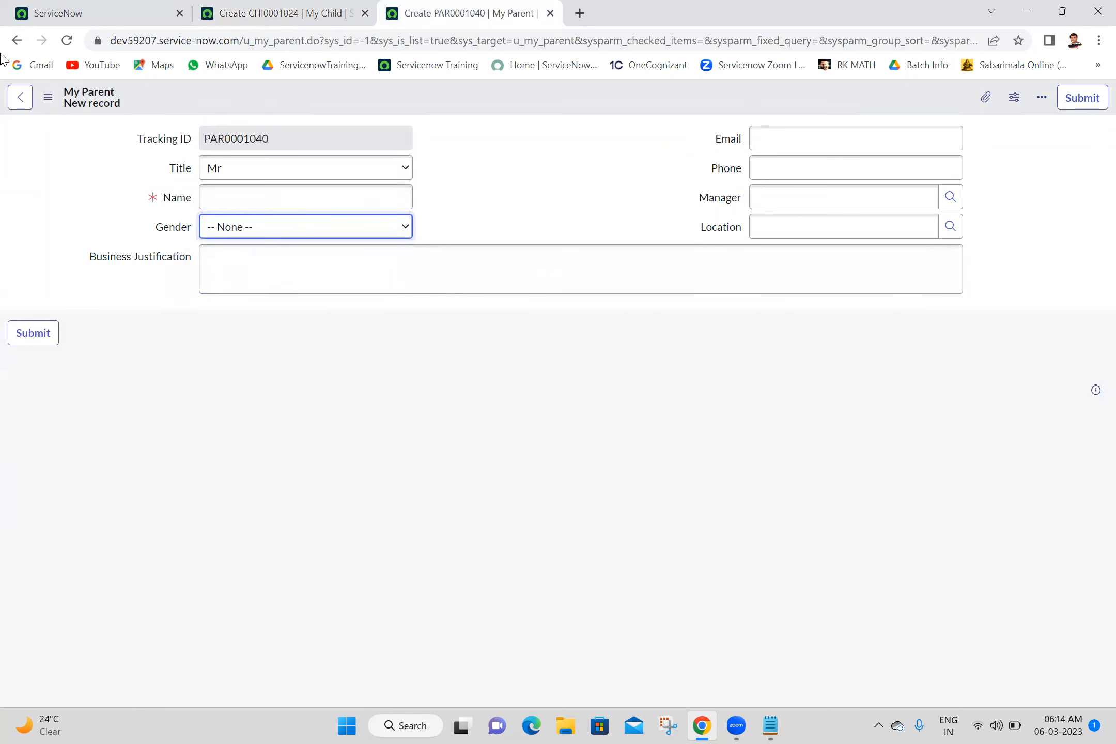
{"action": "left_click", "coordinate": [66, 41]}
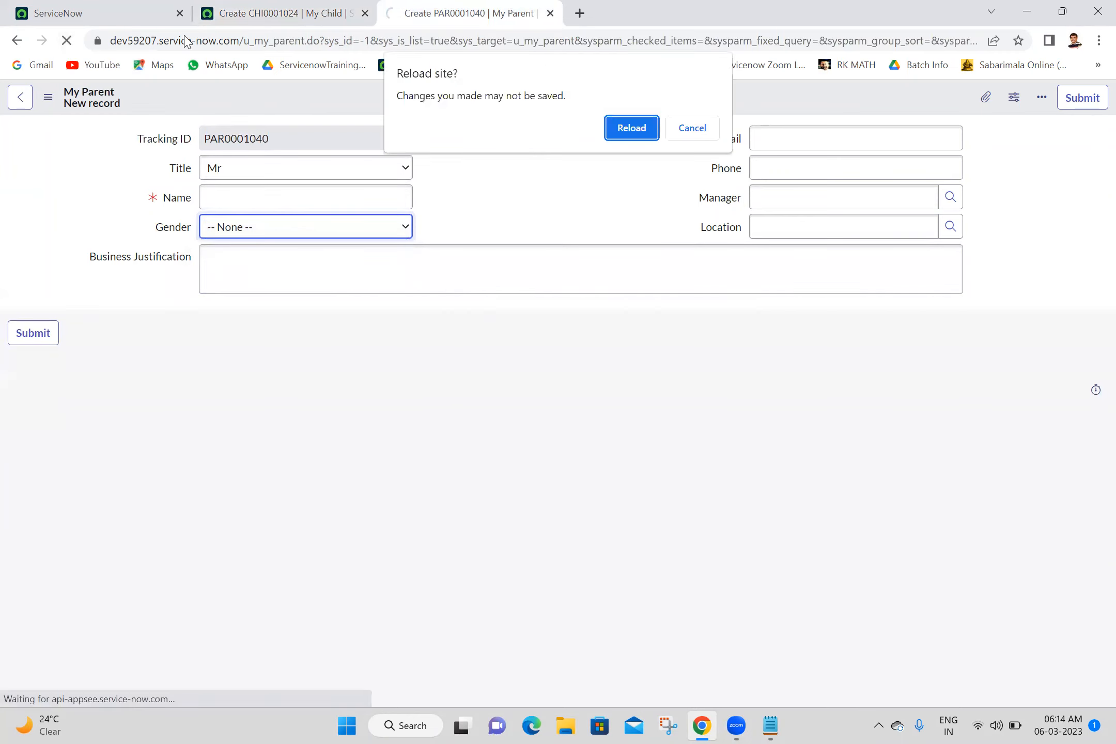
{"action": "left_click", "coordinate": [640, 136]}
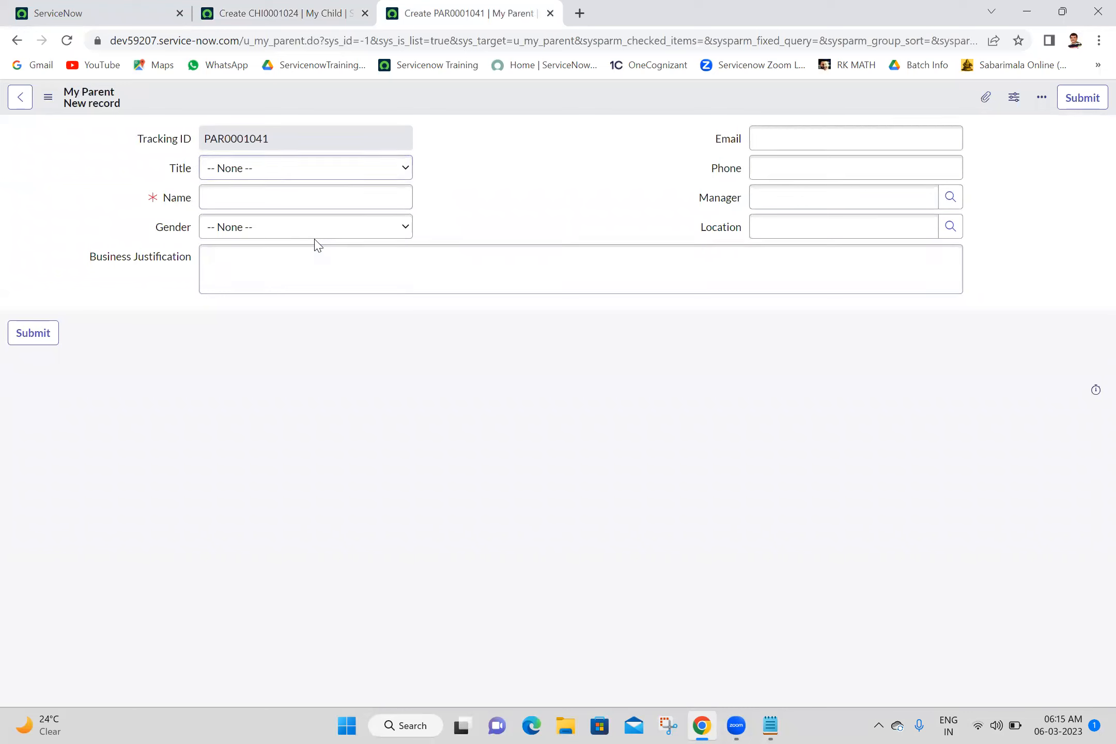
Step: Choose Title Mr on My Parent record PAR0001041, leaving Gender as None
{"action": "left_click", "coordinate": [332, 227]}
{"action": "left_click", "coordinate": [332, 175]}
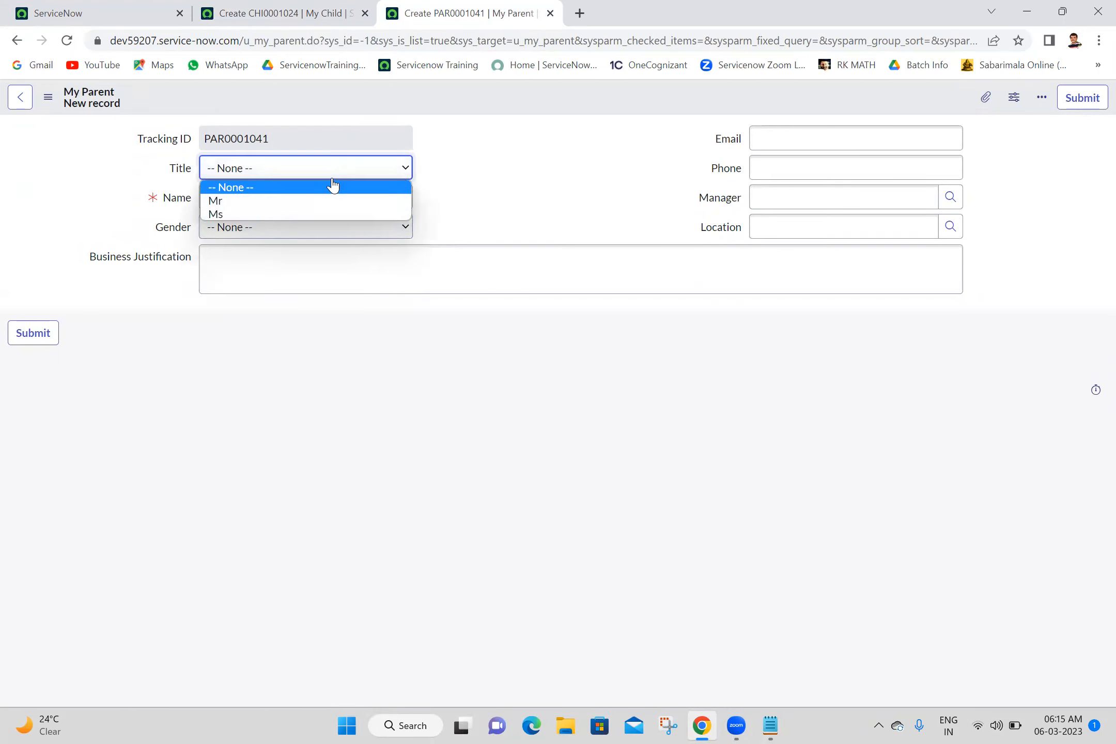
{"action": "left_click", "coordinate": [292, 203]}
{"action": "left_click", "coordinate": [297, 238]}
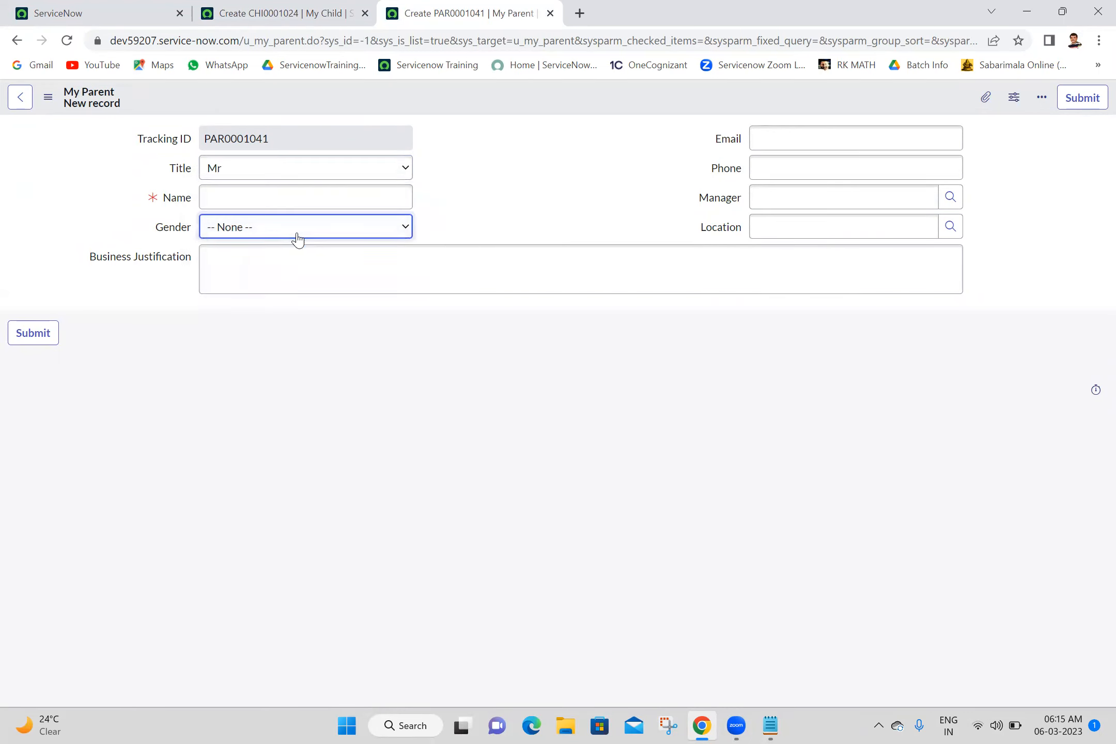
{"action": "left_click", "coordinate": [531, 227]}
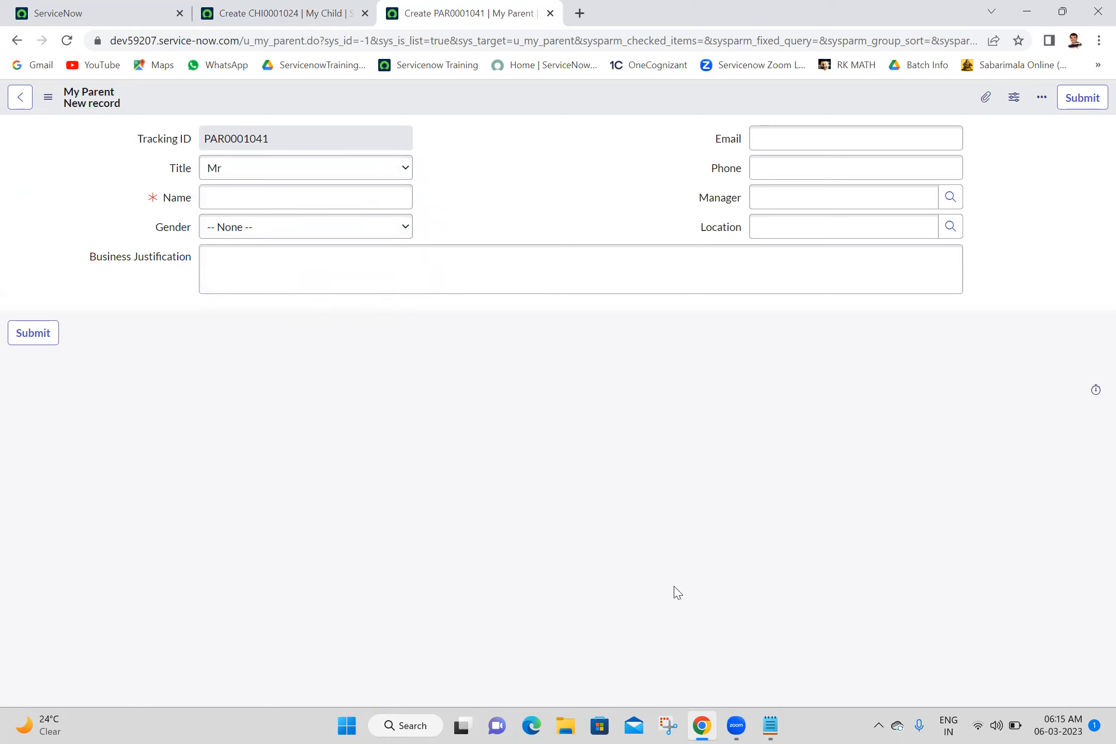
{"action": "left_click", "coordinate": [772, 726]}
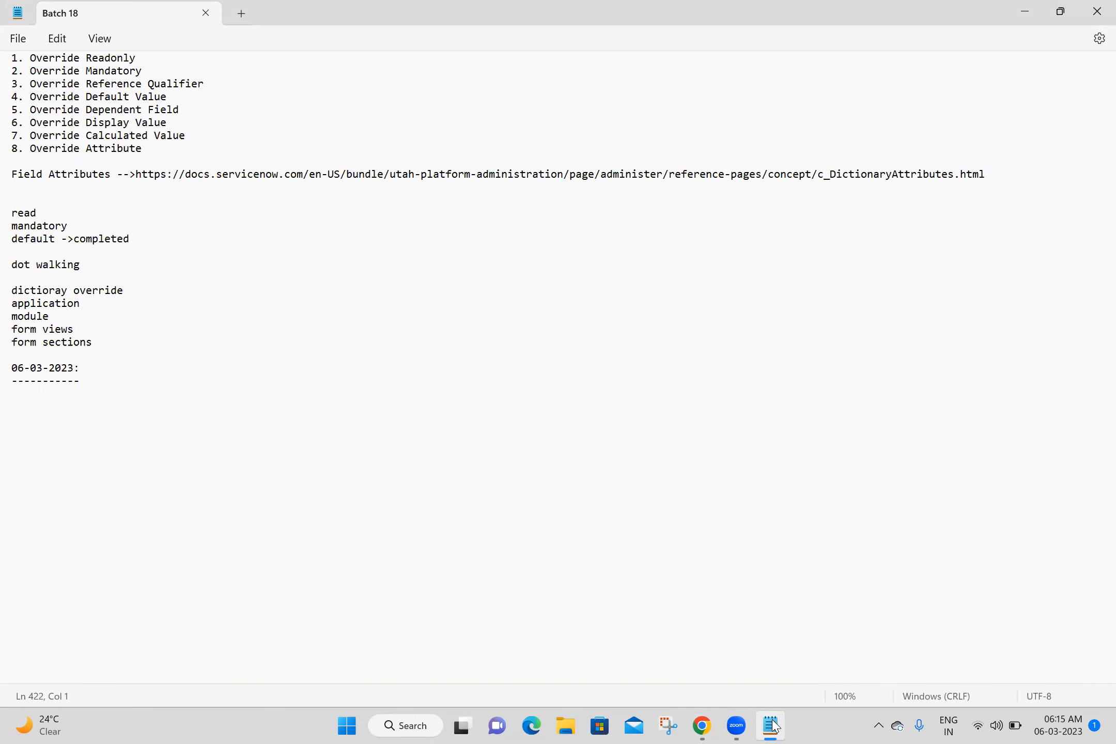
{"action": "left_click", "coordinate": [774, 726]}
{"action": "mouse_move", "coordinate": [705, 727]}
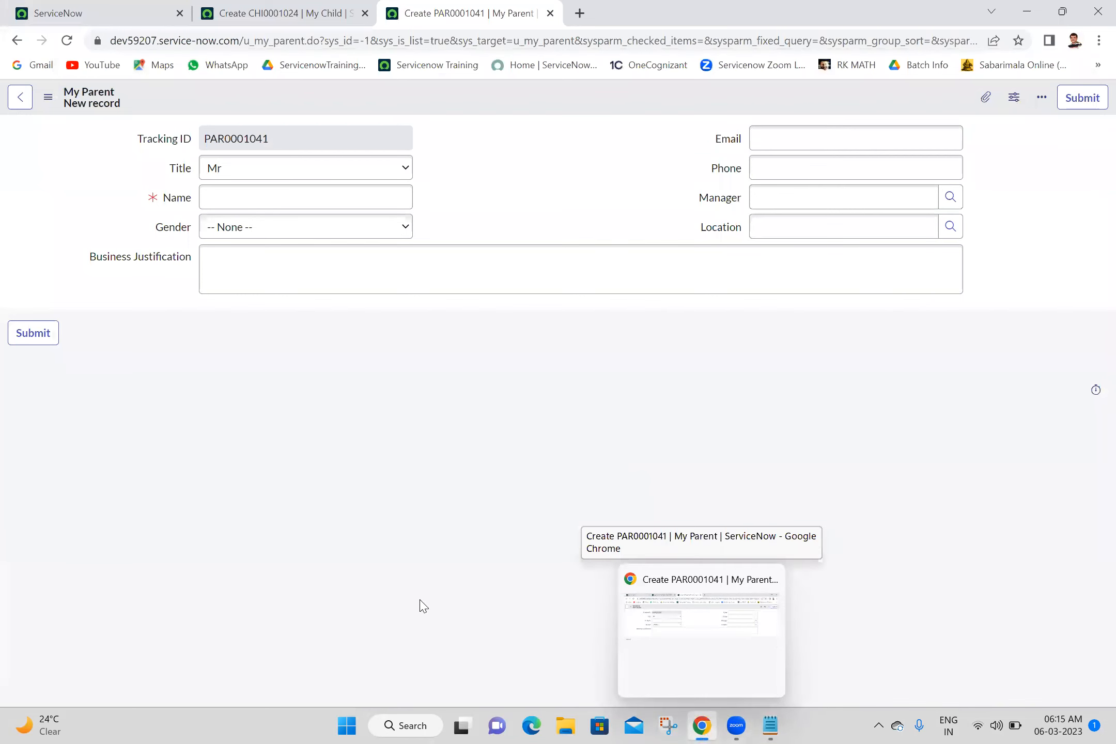
Step: Filter the All menu for 'my second', open my Second Tables in a new tab, and open MST0001030
{"action": "left_click", "coordinate": [32, 11]}
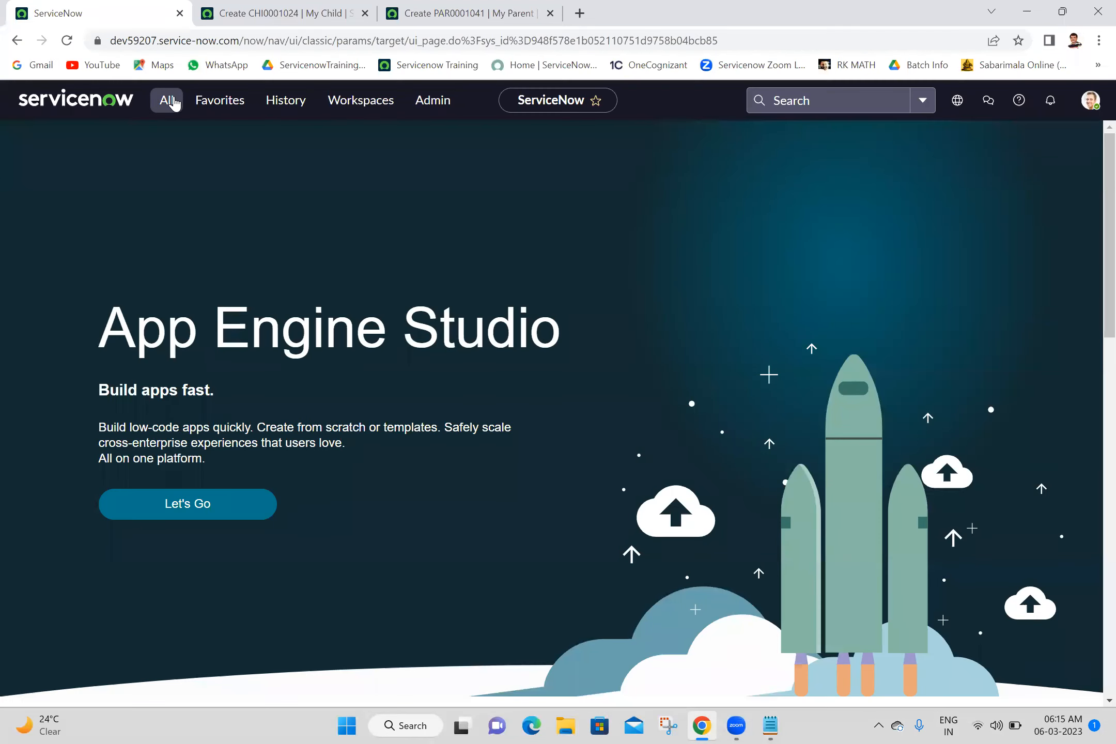
{"action": "left_click", "coordinate": [168, 99]}
{"action": "type", "text": "my"}
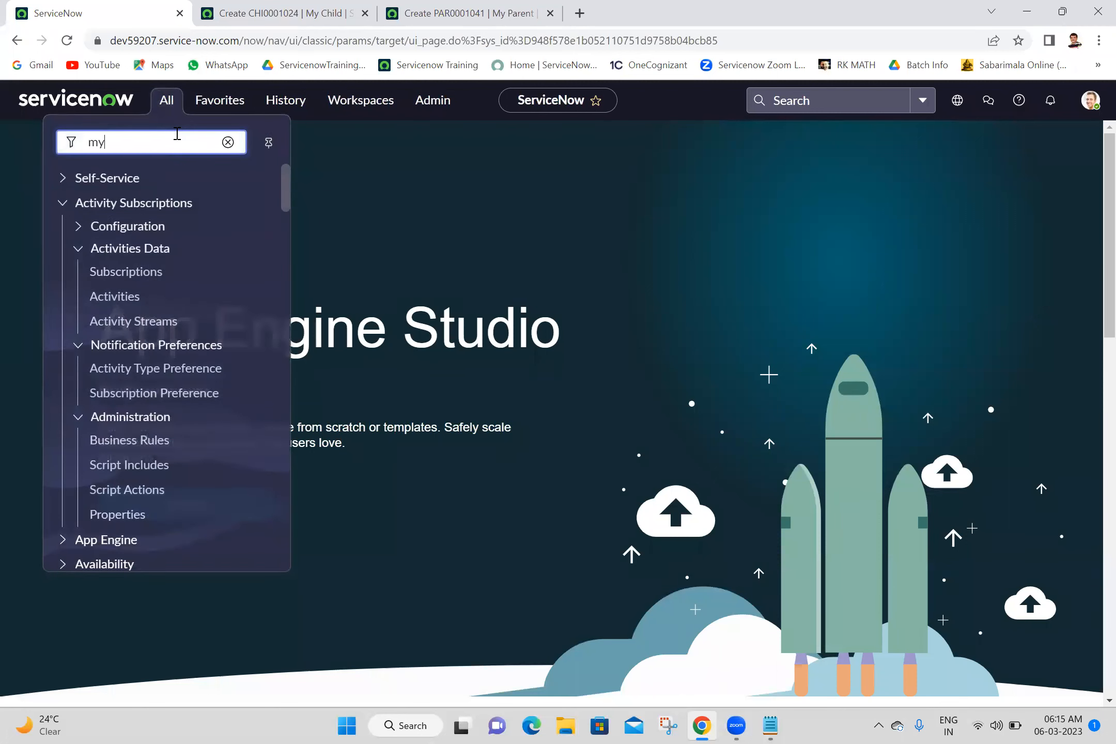
{"action": "type", "text": " second"}
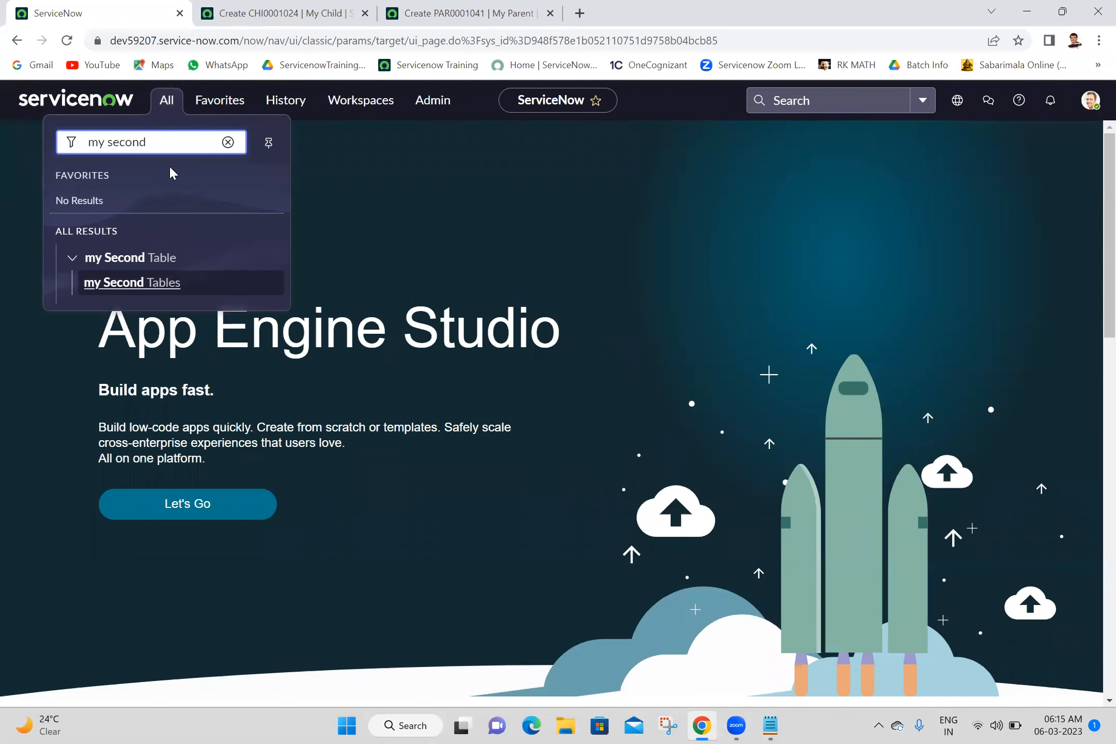
{"action": "middle_click", "coordinate": [160, 294]}
{"action": "left_click", "coordinate": [254, 7]}
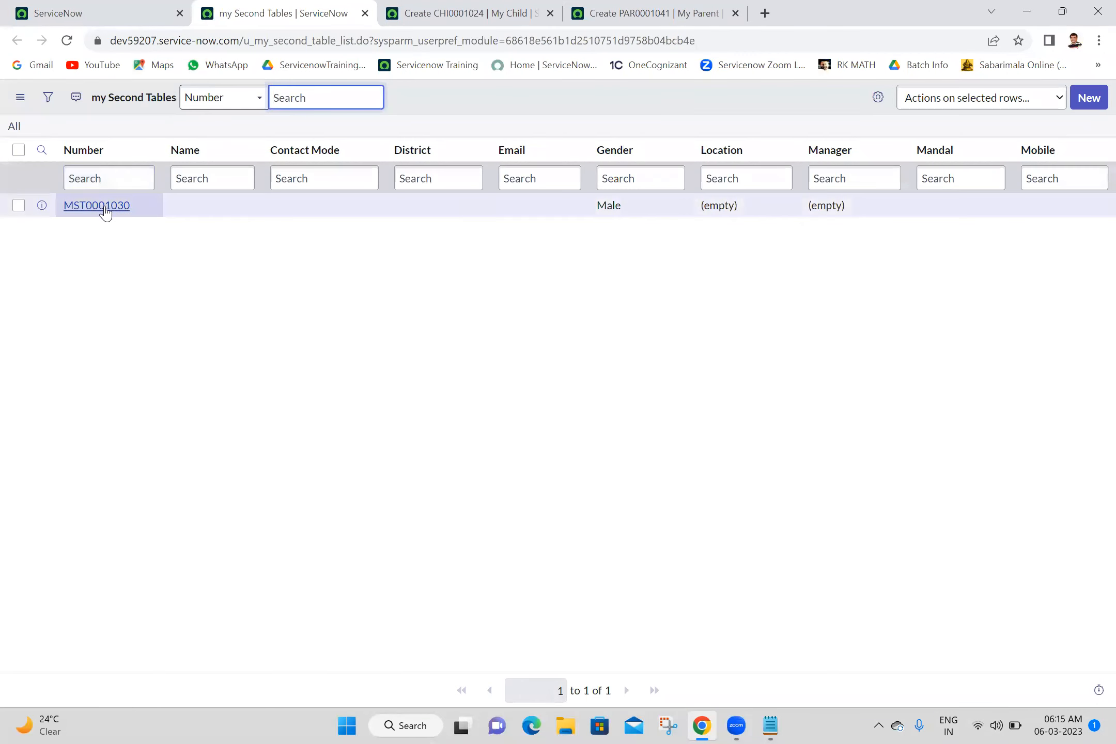
{"action": "left_click", "coordinate": [105, 209]}
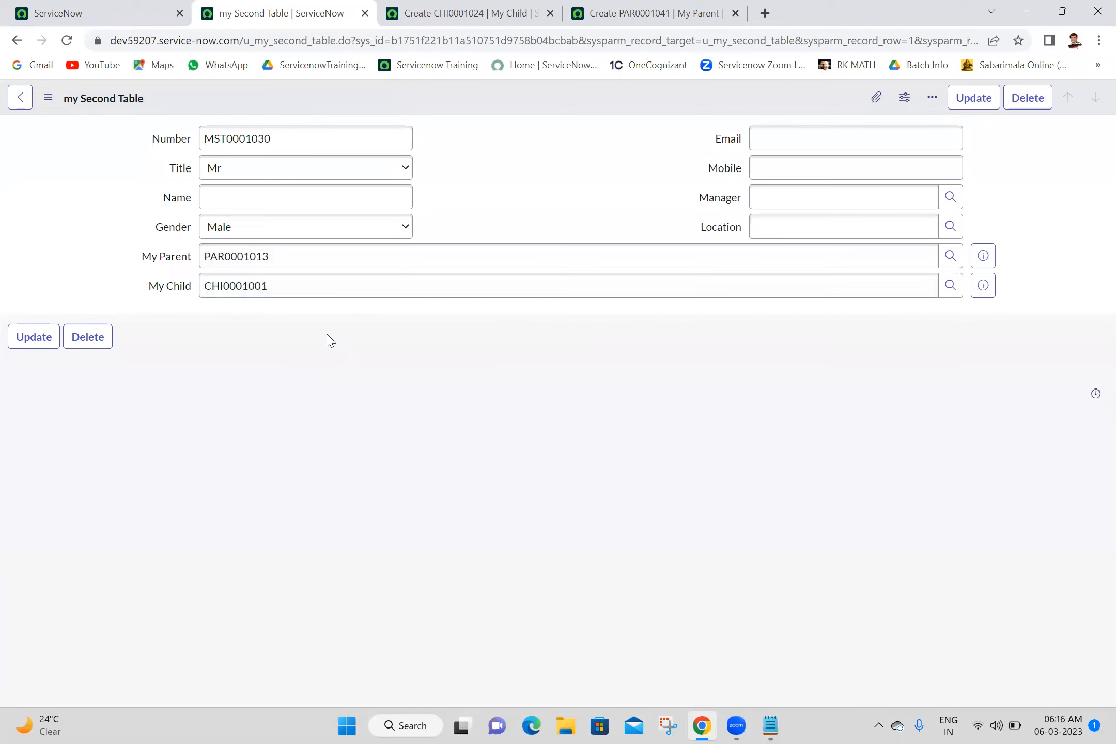
{"action": "left_click", "coordinate": [639, 9]}
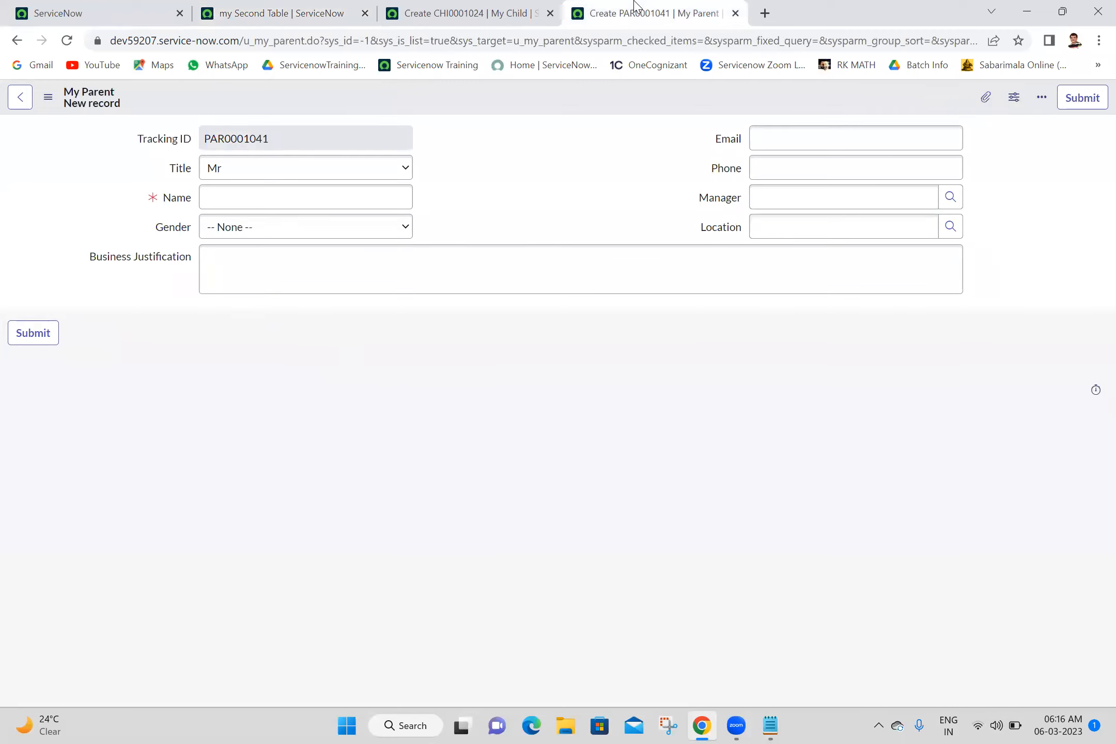
Step: Tick Override display value on the Name field's u_my_child dictionary override and update it
{"action": "left_click", "coordinate": [471, 9]}
{"action": "right_click", "coordinate": [175, 203]}
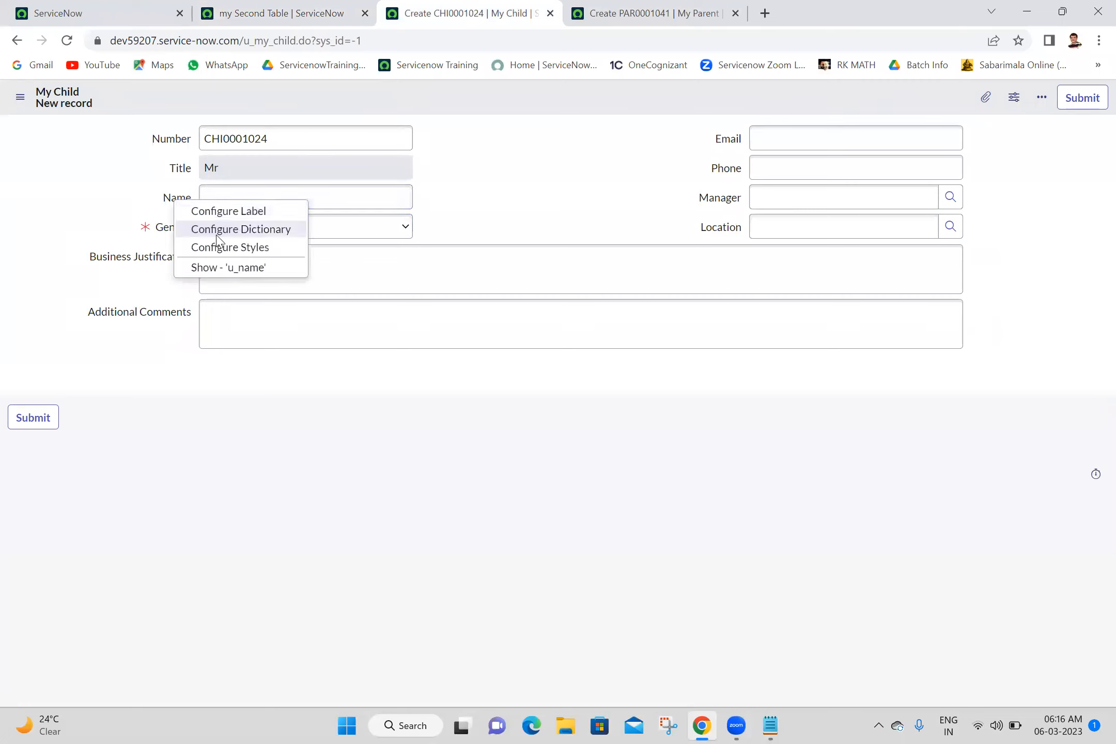
{"action": "left_click", "coordinate": [218, 236]}
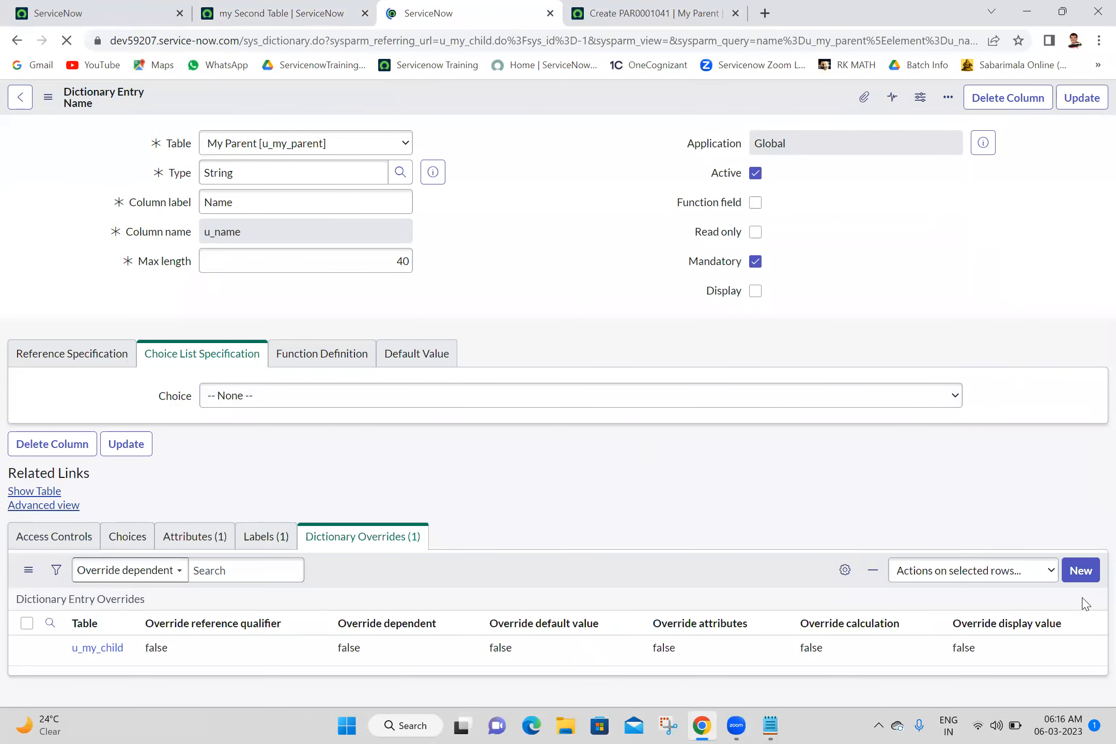
{"action": "scroll", "coordinate": [1093, 687], "scroll_direction": "down", "scroll_amount": 1}
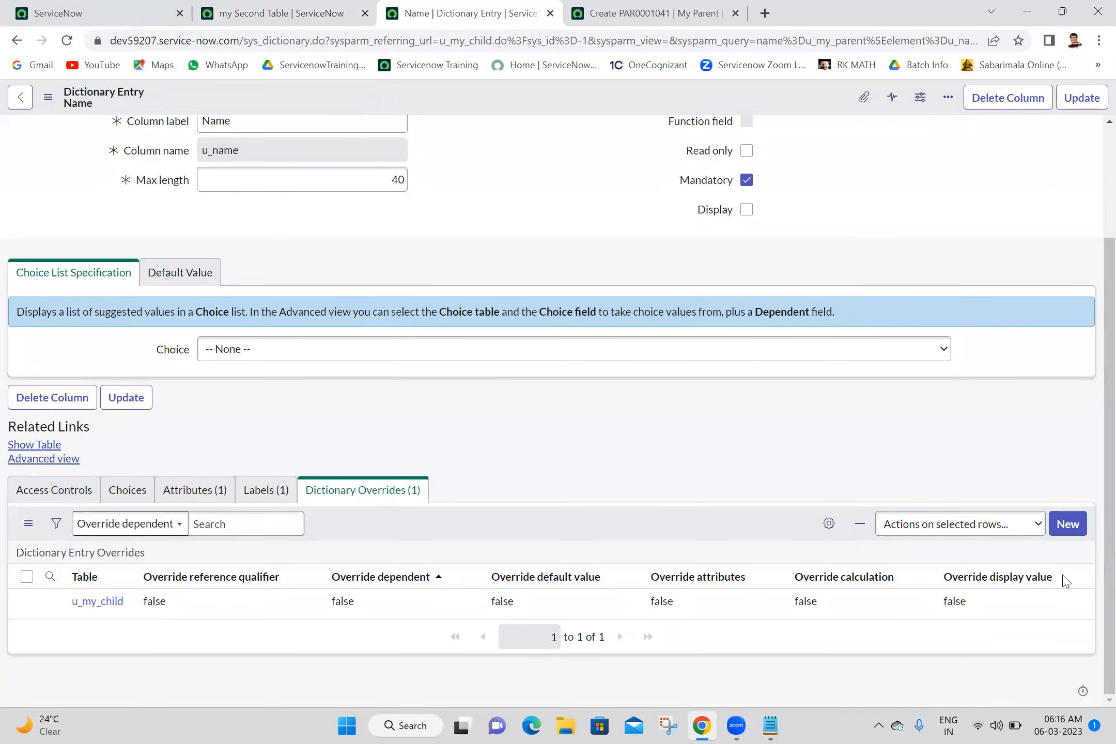
{"action": "left_click", "coordinate": [100, 603]}
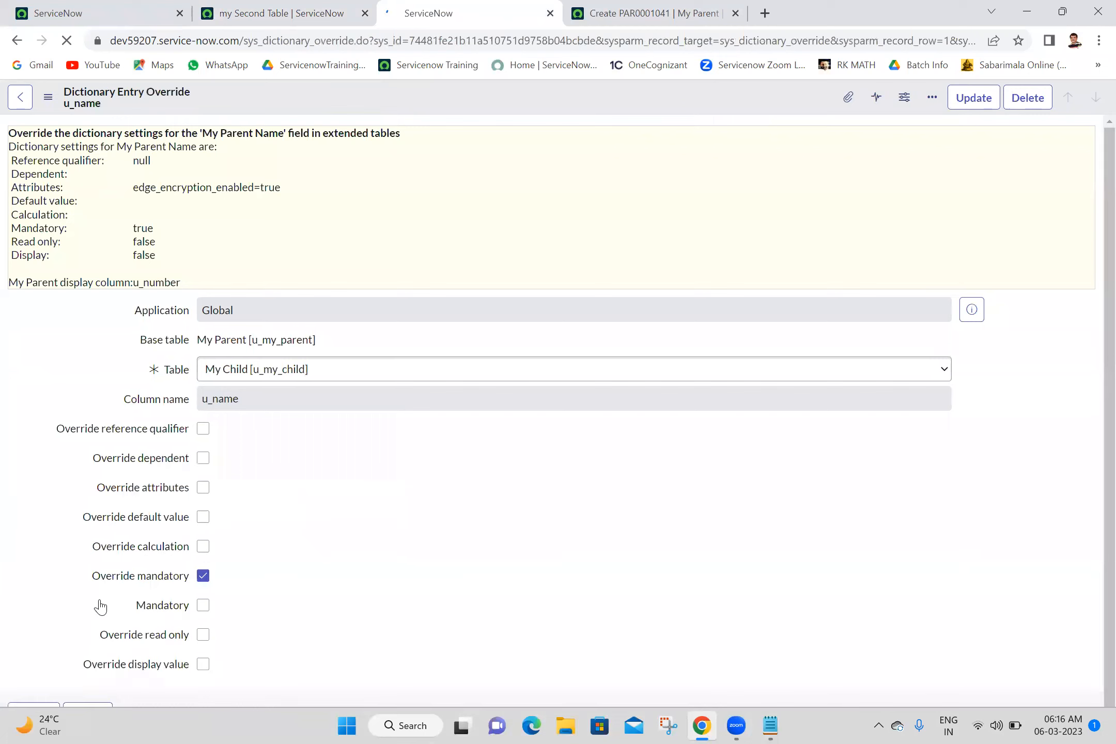
{"action": "left_click", "coordinate": [203, 666]}
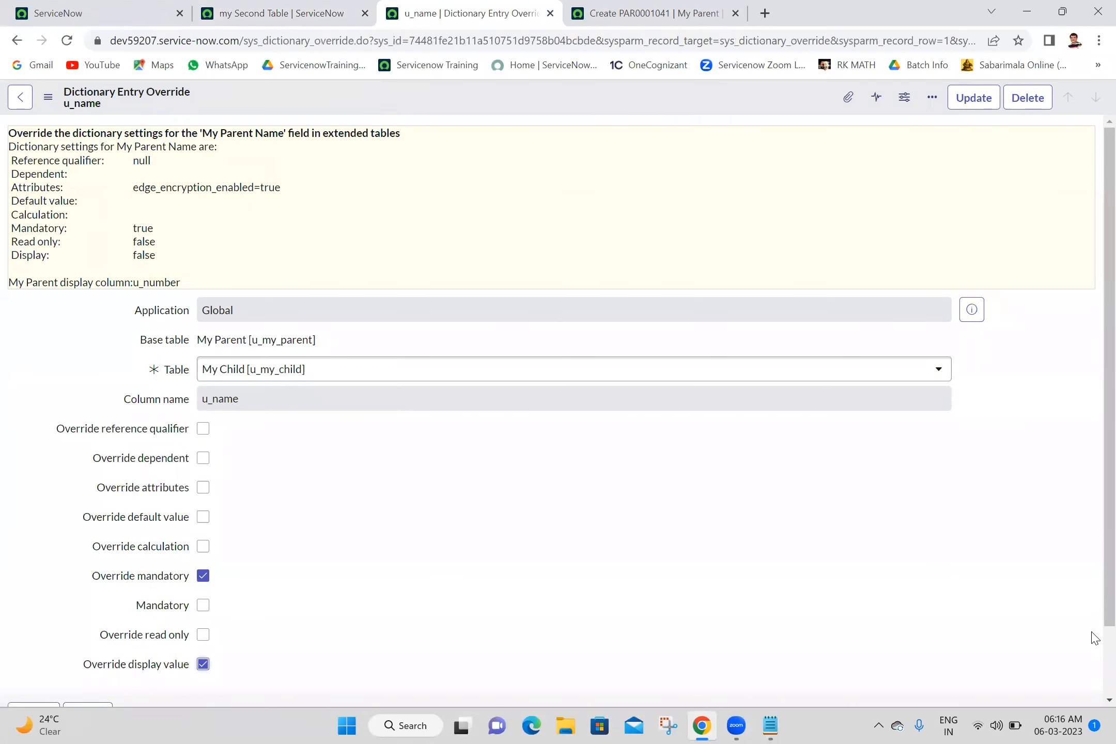
{"action": "scroll", "coordinate": [1095, 652], "scroll_direction": "down", "scroll_amount": 2}
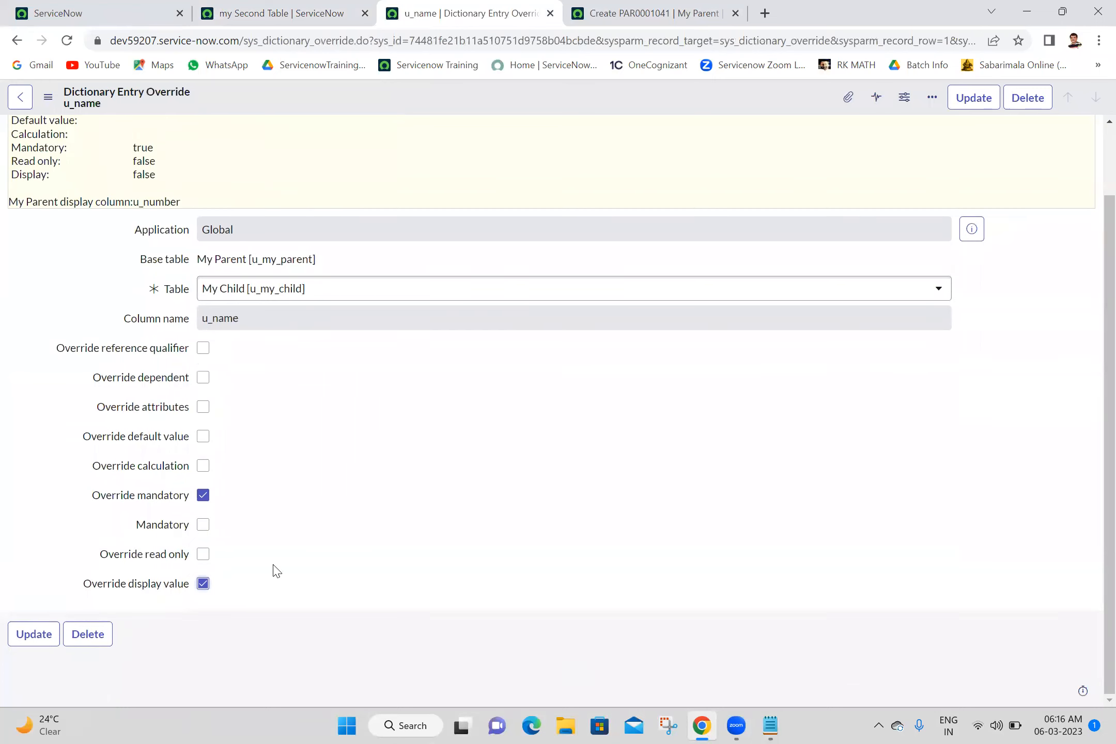
{"action": "left_click", "coordinate": [951, 108]}
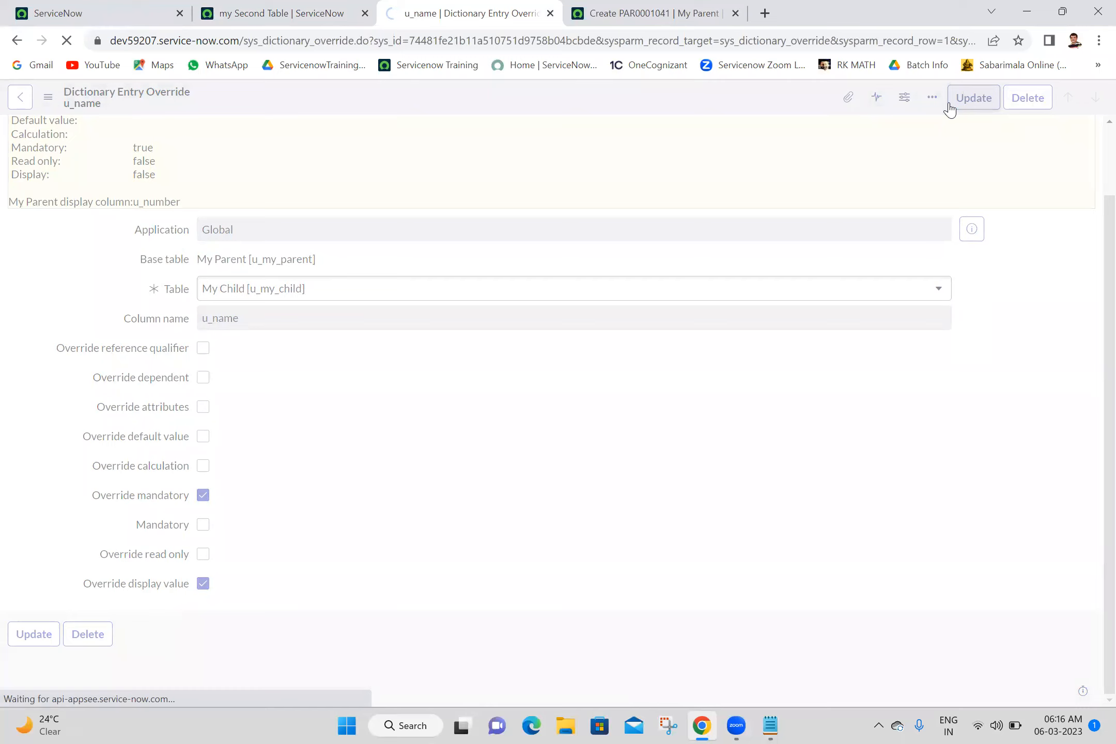
{"action": "left_click", "coordinate": [1082, 98]}
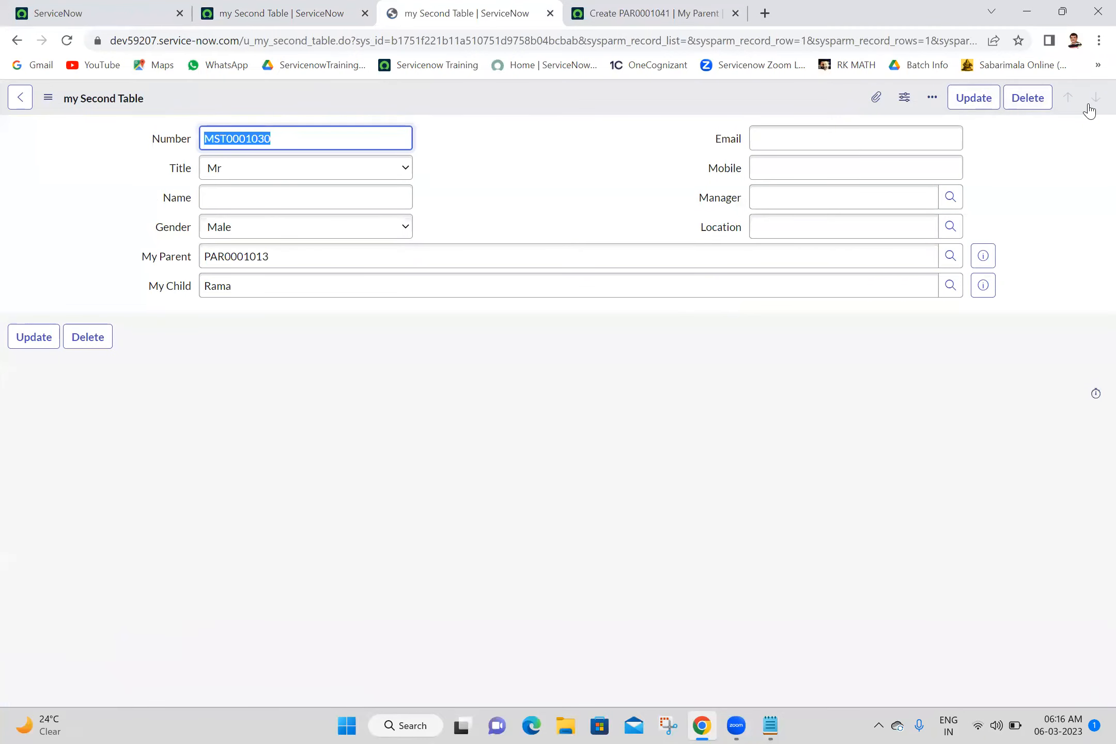
{"action": "left_click", "coordinate": [591, 471]}
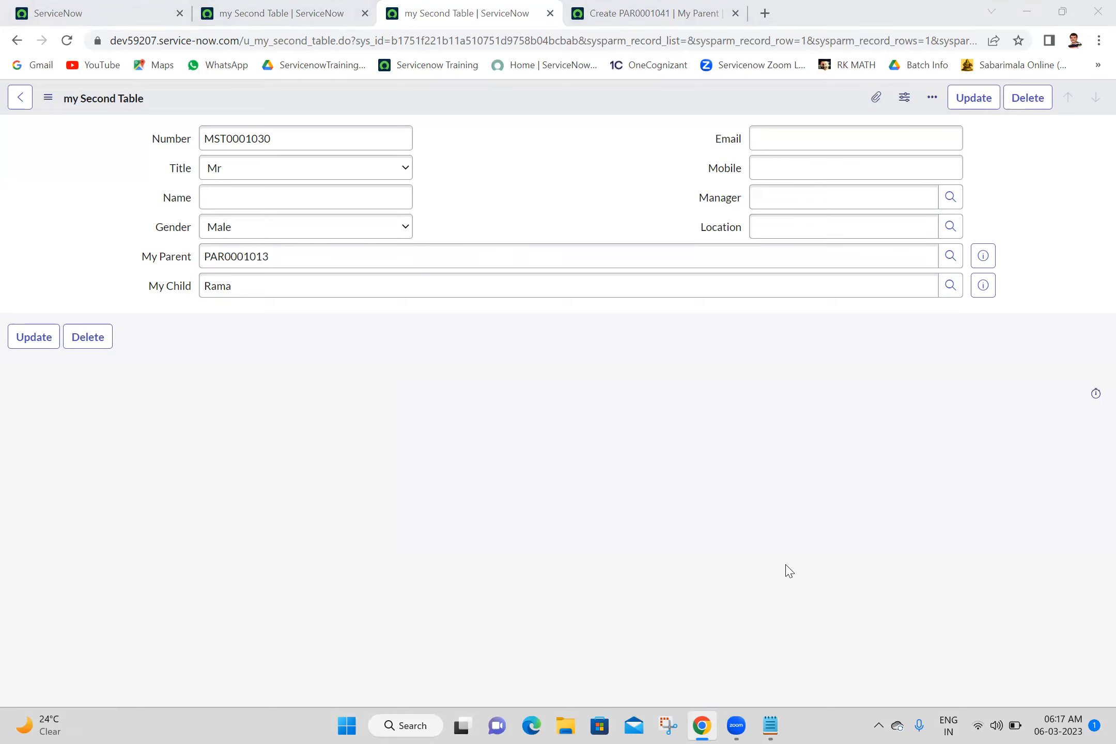
{"action": "left_click", "coordinate": [771, 725]}
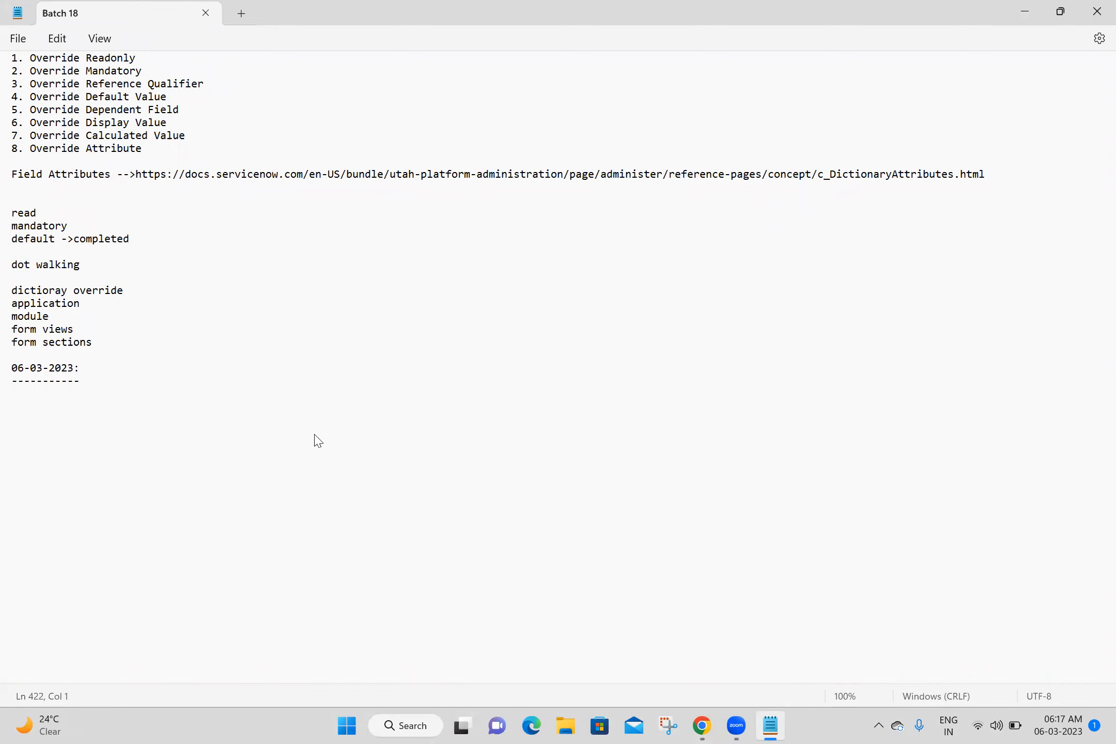
{"action": "left_click", "coordinate": [771, 726]}
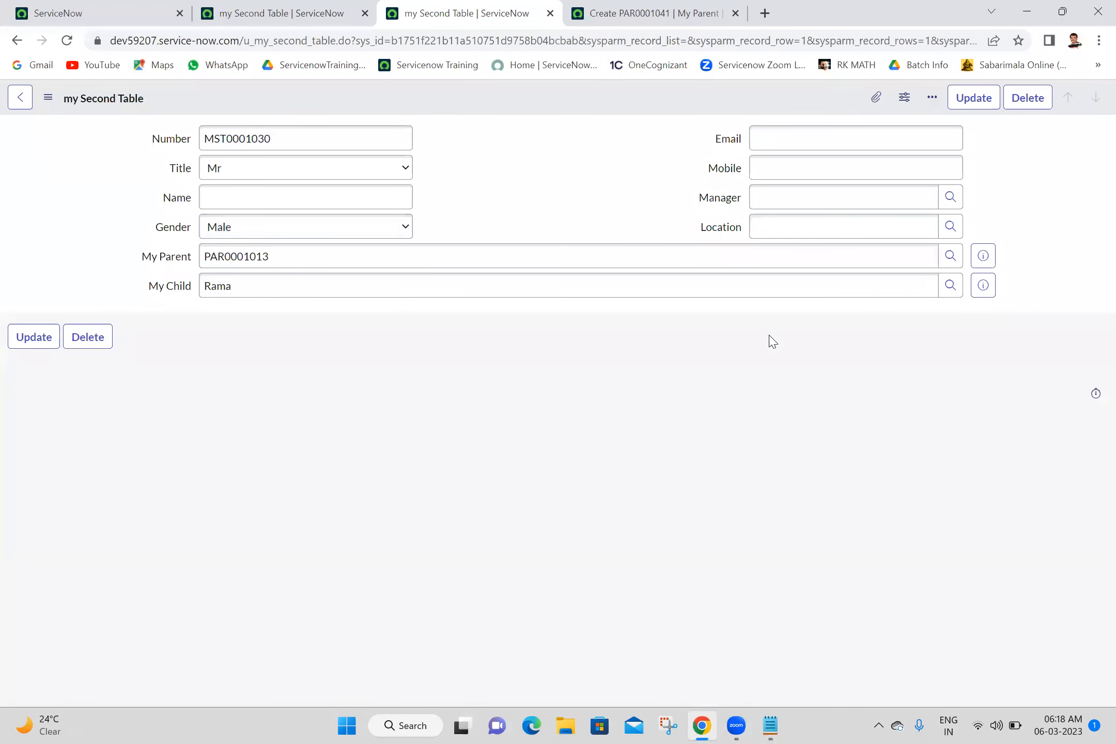
Step: Open the Manager field's dictionary entry in Advanced view and inspect its Attributes
{"action": "right_click", "coordinate": [727, 206]}
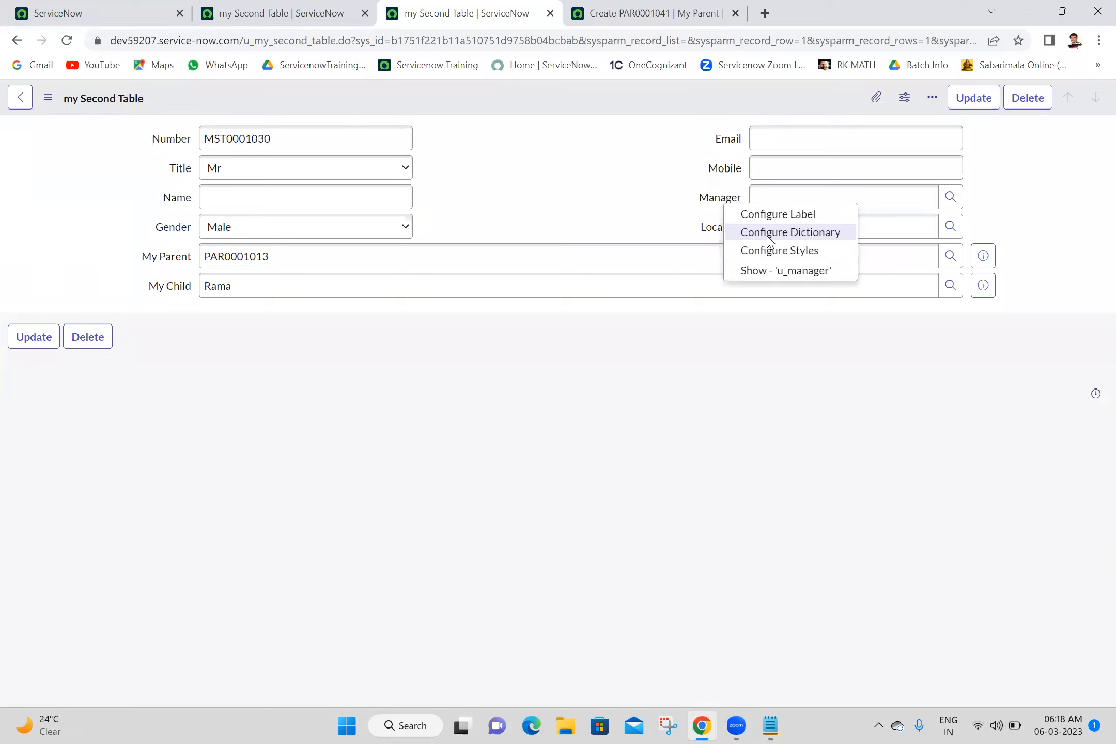
{"action": "left_click", "coordinate": [769, 237]}
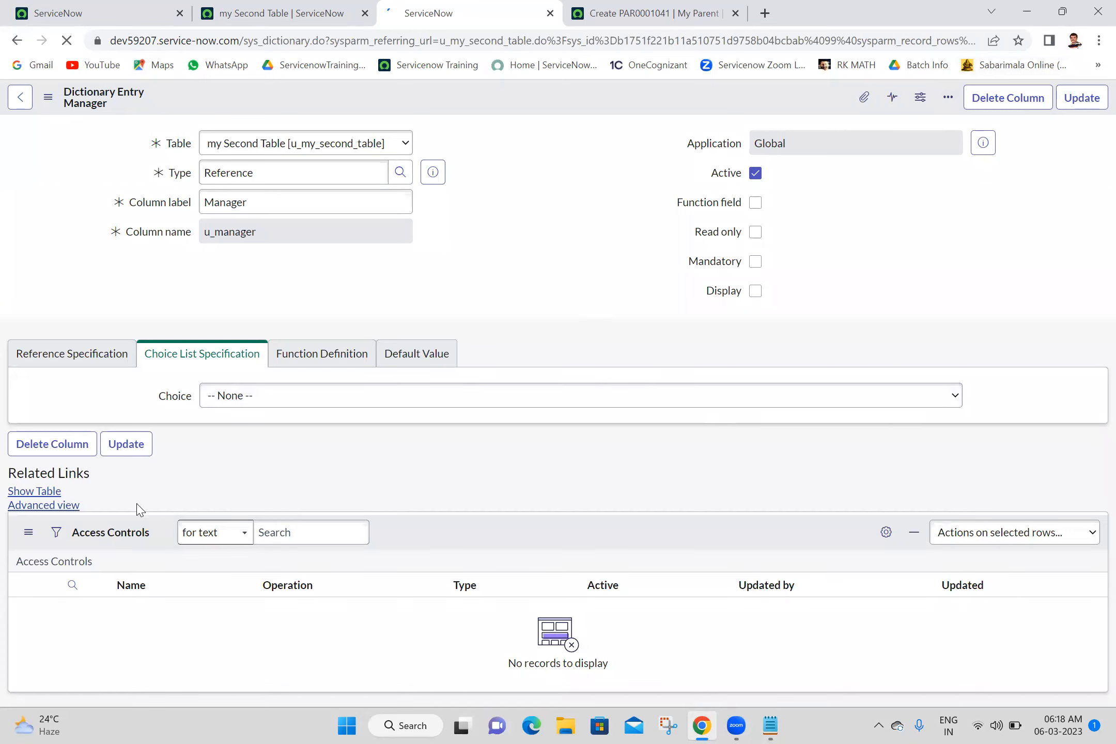
{"action": "left_click", "coordinate": [46, 506]}
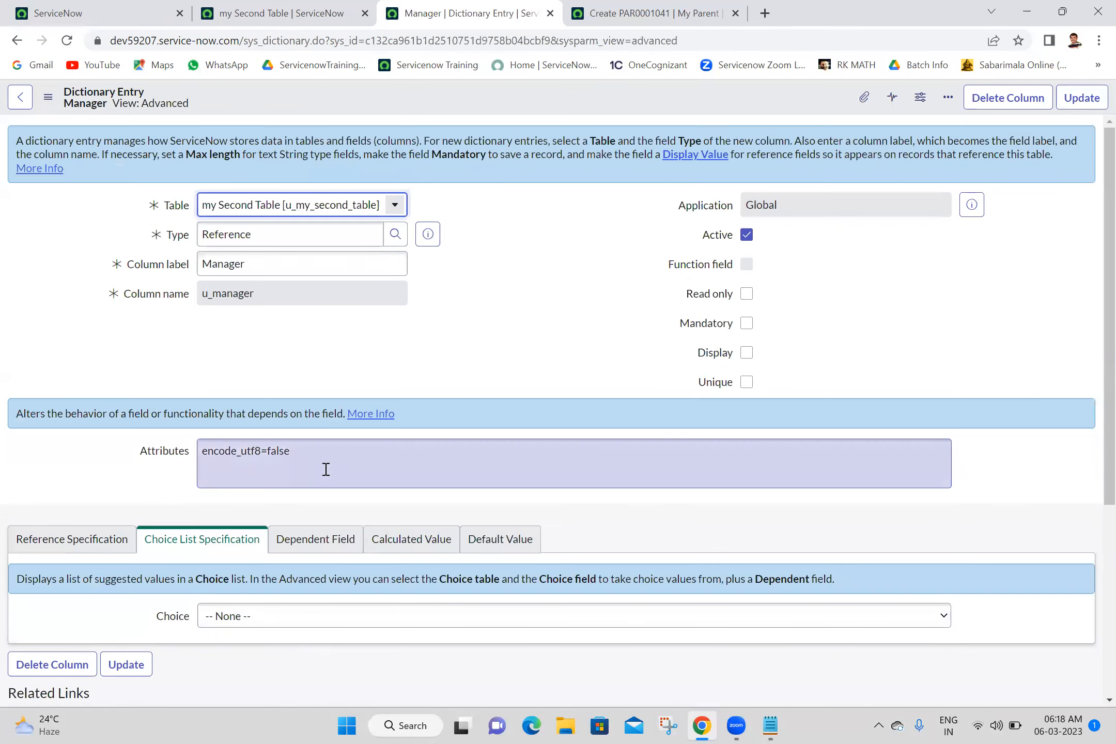
{"action": "left_click", "coordinate": [326, 470]}
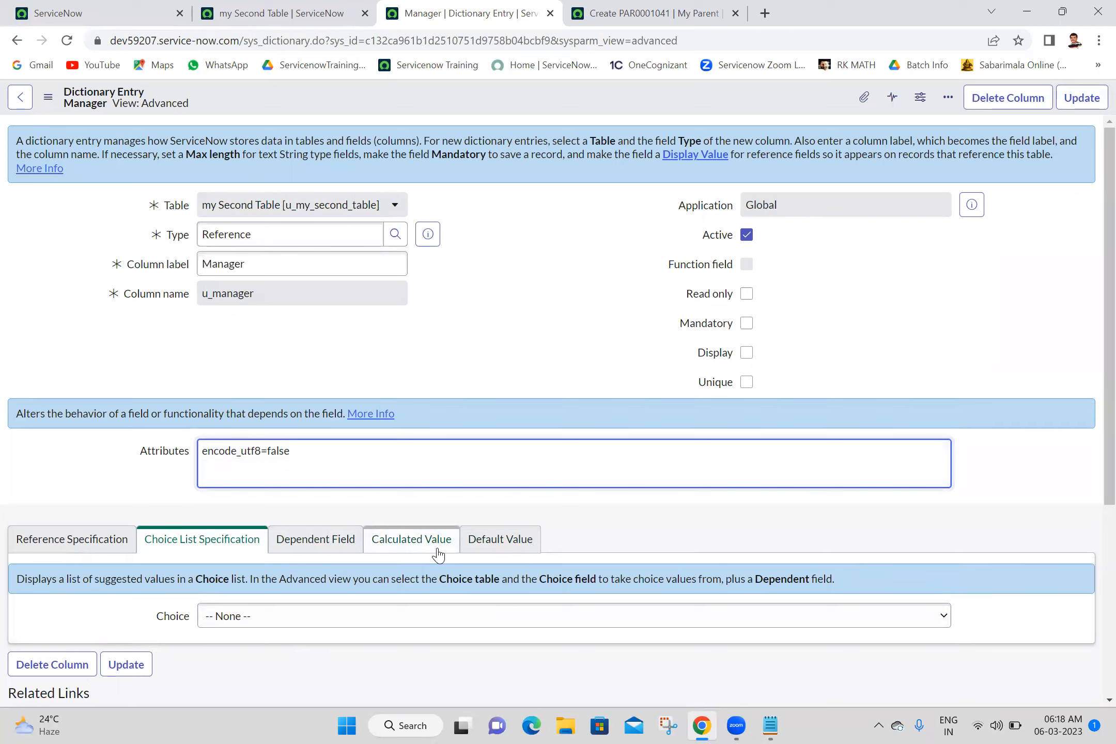
Step: Save the u_manager dictionary entry unchanged and go back to the App Engine Studio tab
{"action": "left_click", "coordinate": [1087, 101]}
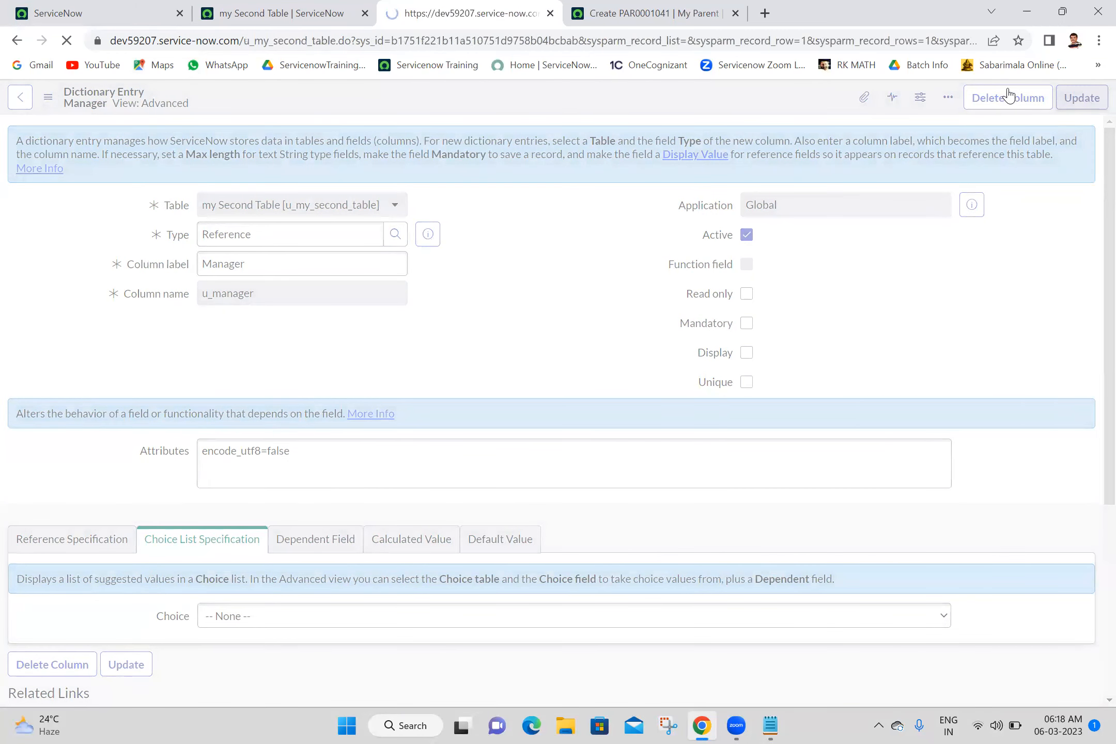
{"action": "left_click", "coordinate": [625, 12]}
{"action": "left_click", "coordinate": [161, 9]}
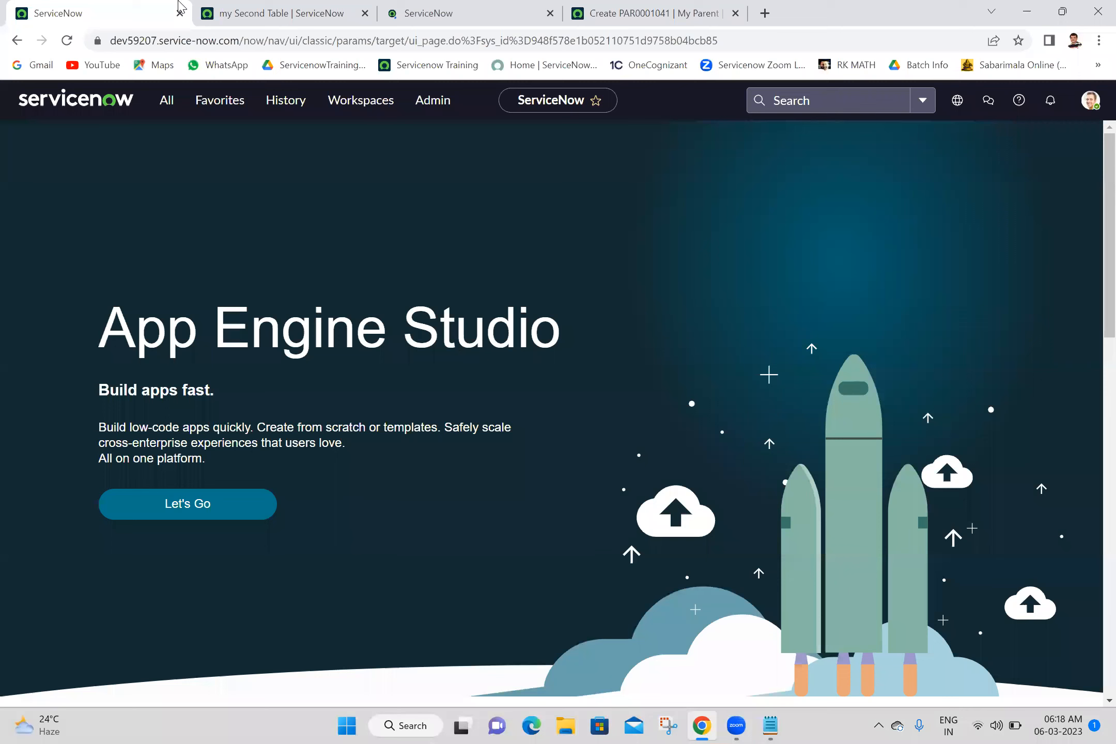
Step: Enter incident.FORM in the All menu filter to open blank Incident INC0010033 in a new tab
{"action": "left_click", "coordinate": [165, 101]}
{"action": "triple_click", "coordinate": [167, 140]}
{"action": "type", "text": "i"}
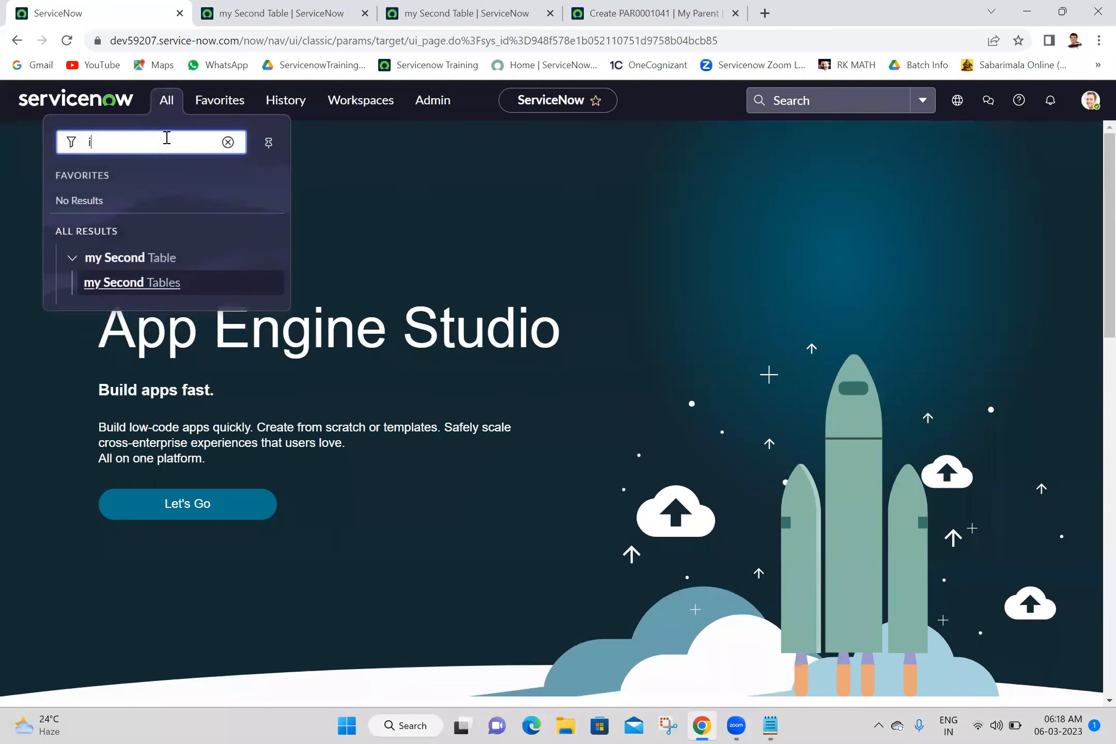
{"action": "type", "text": "ncident.FORM"}
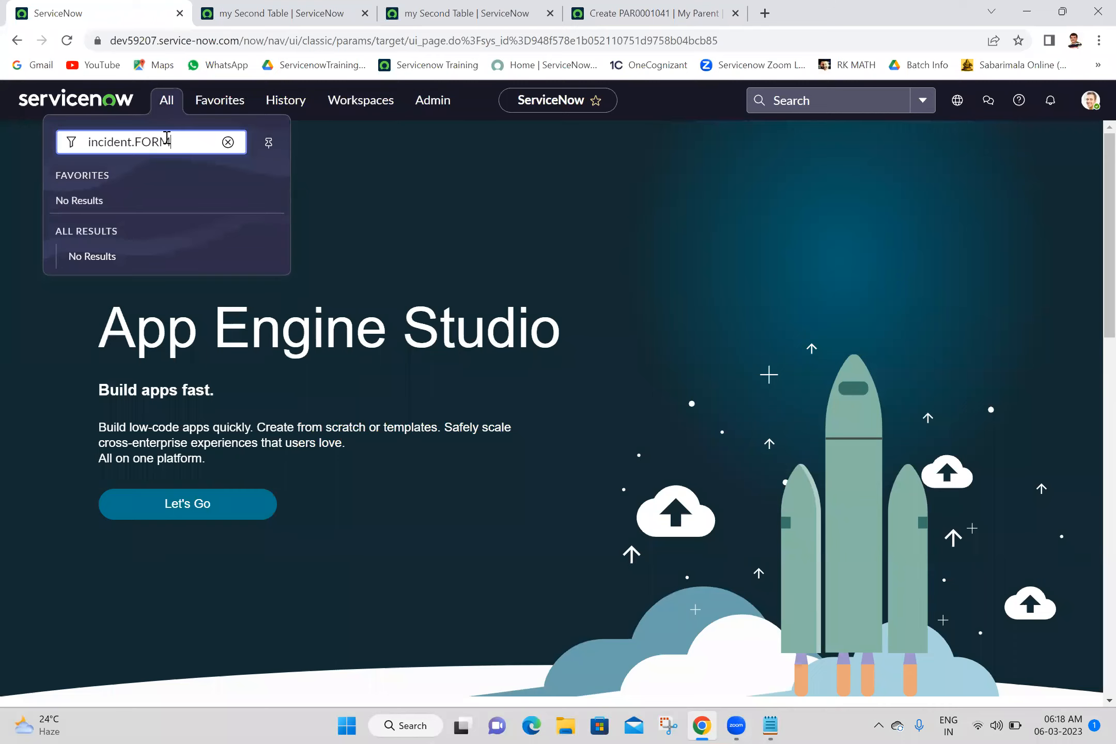
{"action": "key", "text": "Return"}
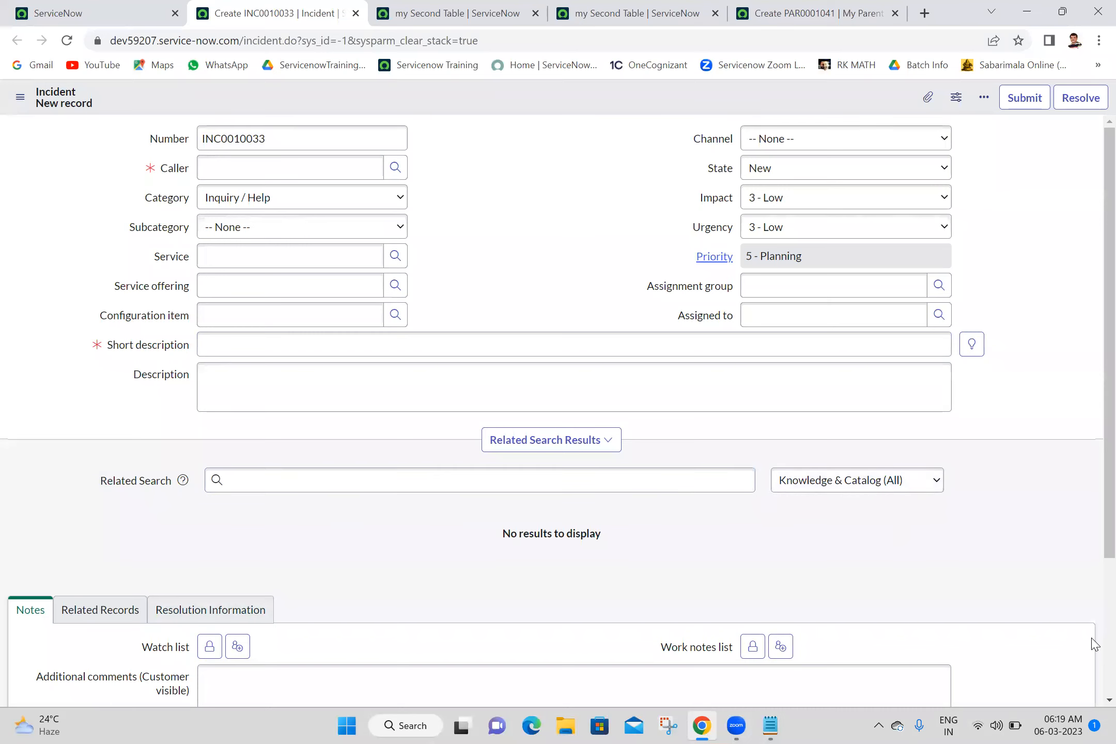
{"action": "scroll", "coordinate": [1095, 644], "scroll_direction": "down", "scroll_amount": 3}
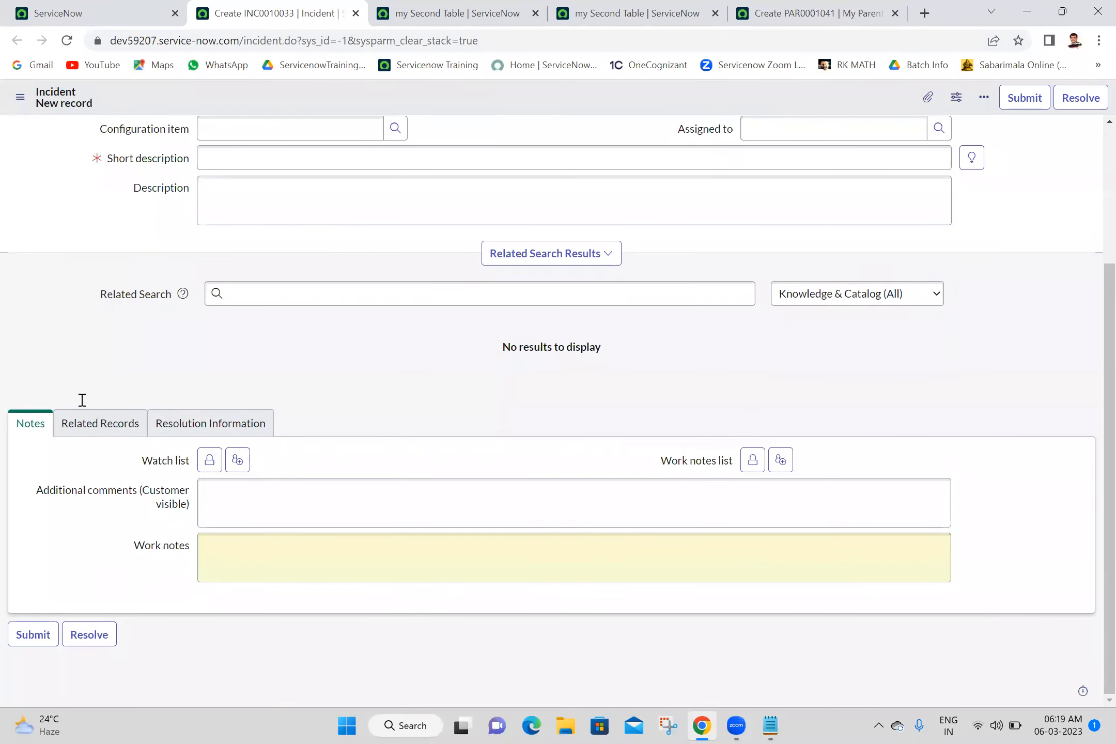
{"action": "right_click", "coordinate": [51, 393]}
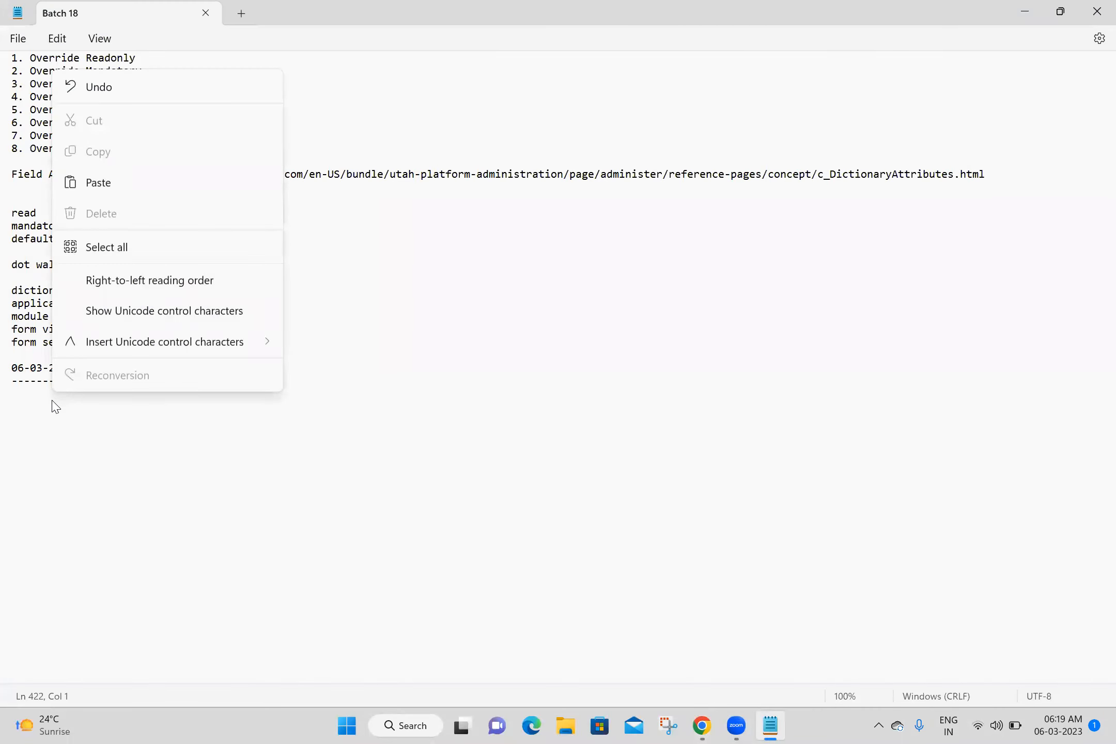
Step: Type a 'Form Section:' heading under the 06-03-2023 dashes in Batch 18 and save the notes
{"action": "left_click", "coordinate": [603, 568]}
{"action": "left_click", "coordinate": [50, 393]}
{"action": "type", "text": "Form"}
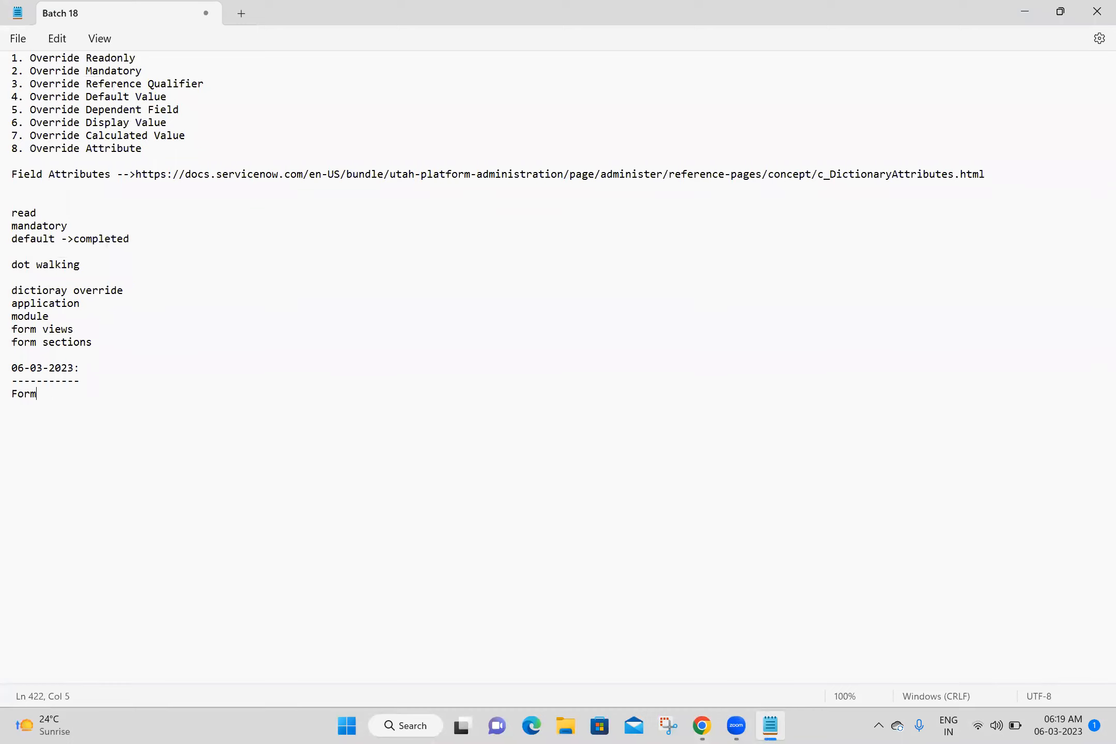
{"action": "type", "text": " Section:"}
{"action": "key", "text": "Return"}
{"action": "key", "text": "ctrl+s"}
{"action": "key", "text": "alt+Tab"}
{"action": "left_click", "coordinate": [823, 45]}
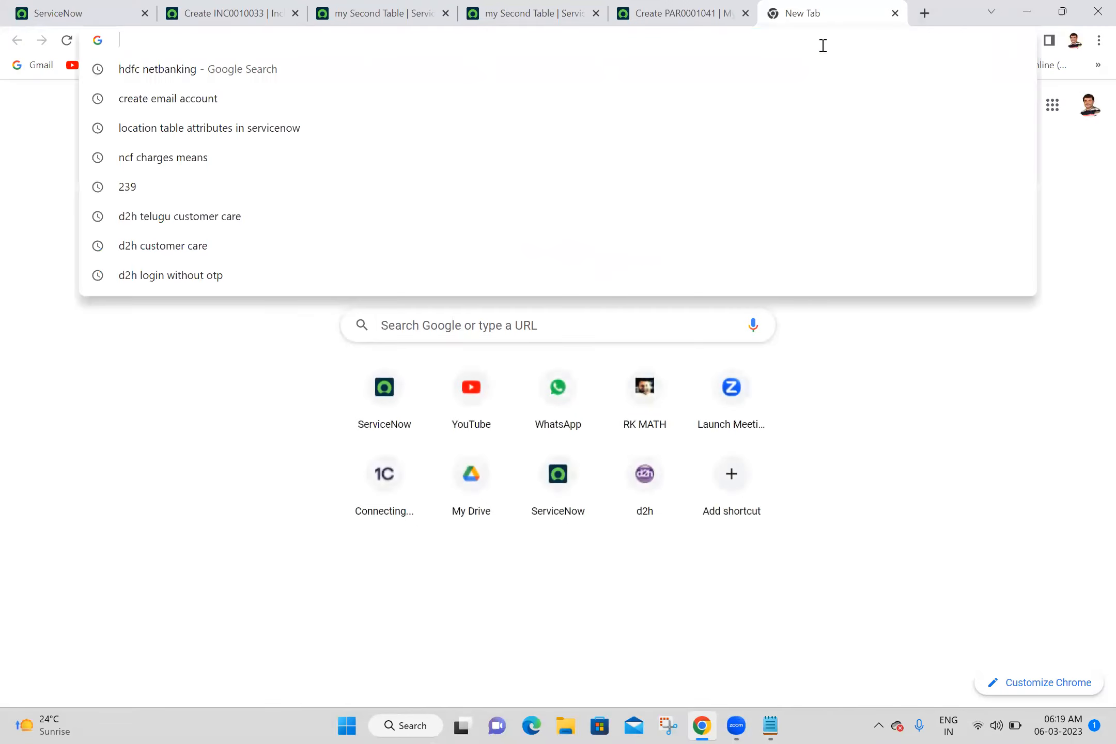
Step: Search Google for 'form section in servicenow' and scan the results
{"action": "type", "text": "form section "}
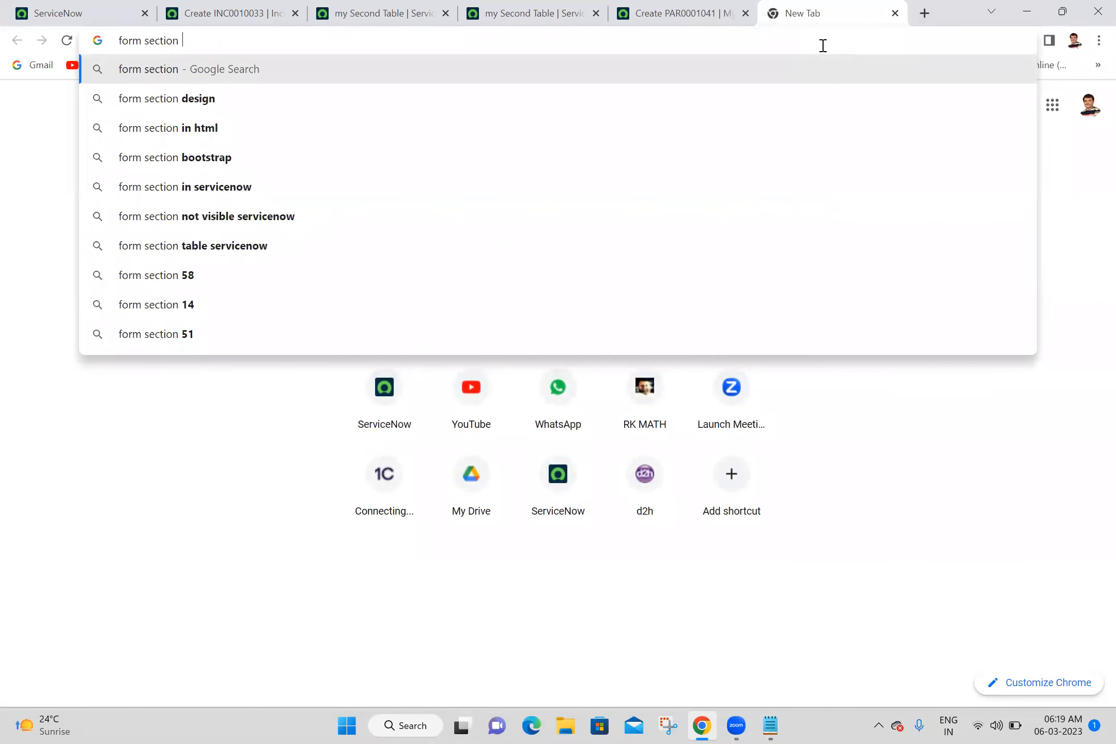
{"action": "type", "text": "in service"}
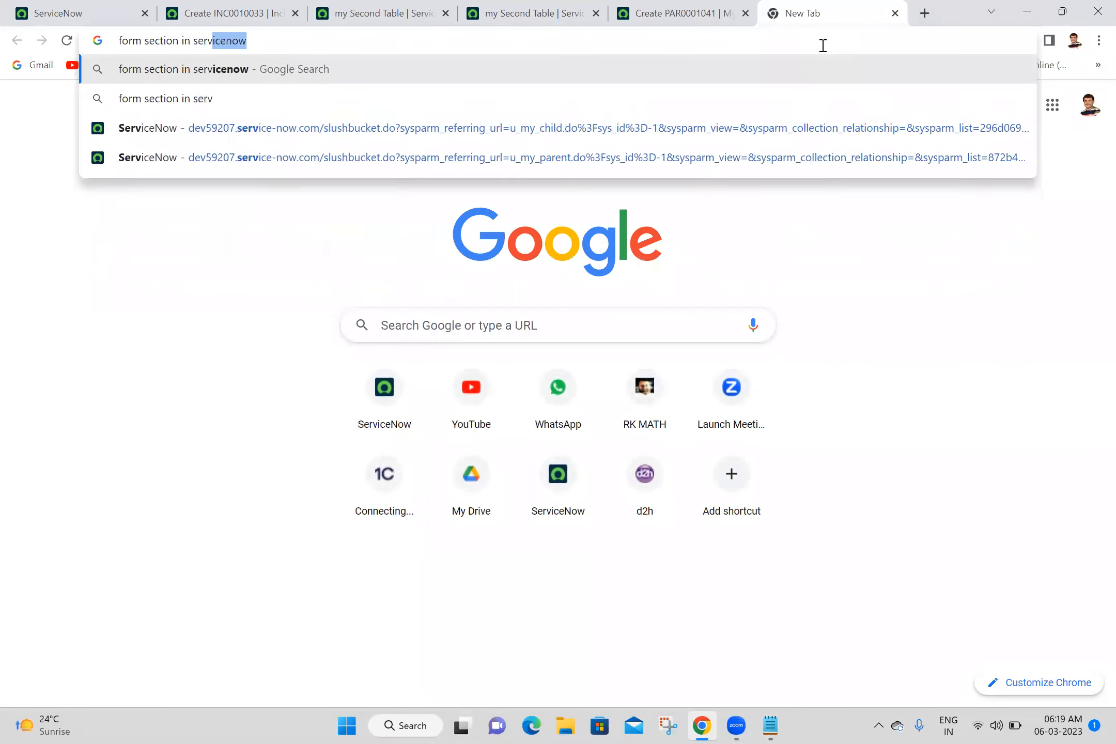
{"action": "type", "text": "n"}
{"action": "key", "text": "Return"}
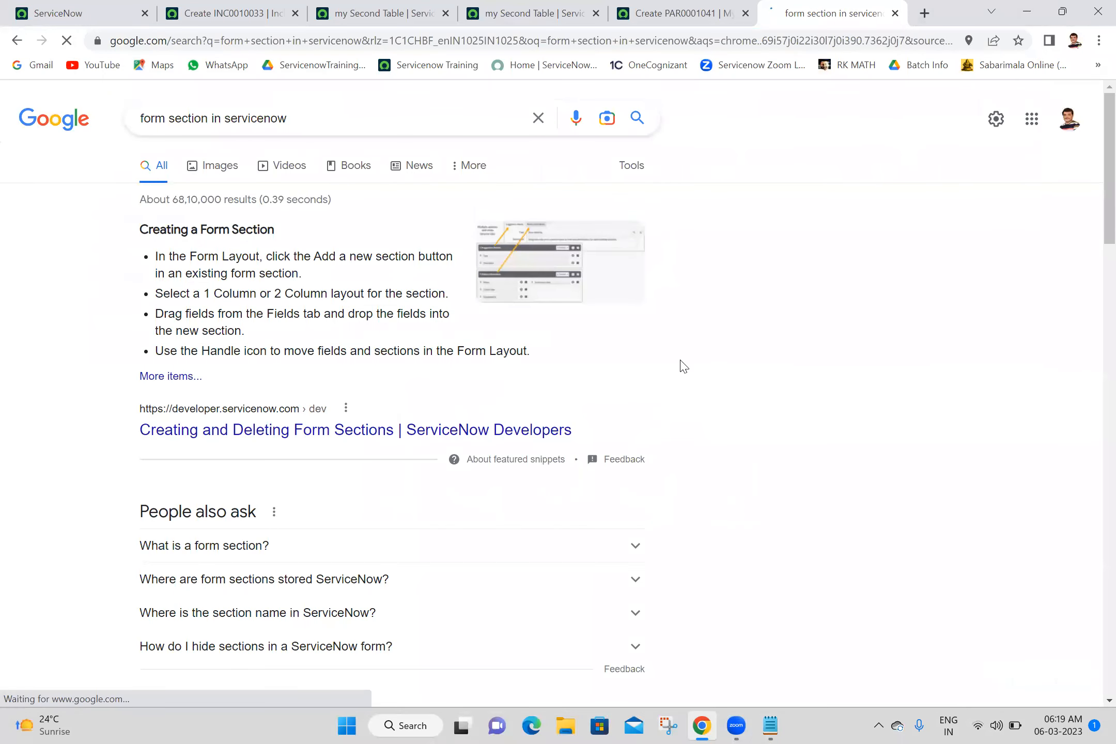
{"action": "scroll", "coordinate": [684, 366], "scroll_direction": "down", "scroll_amount": 6}
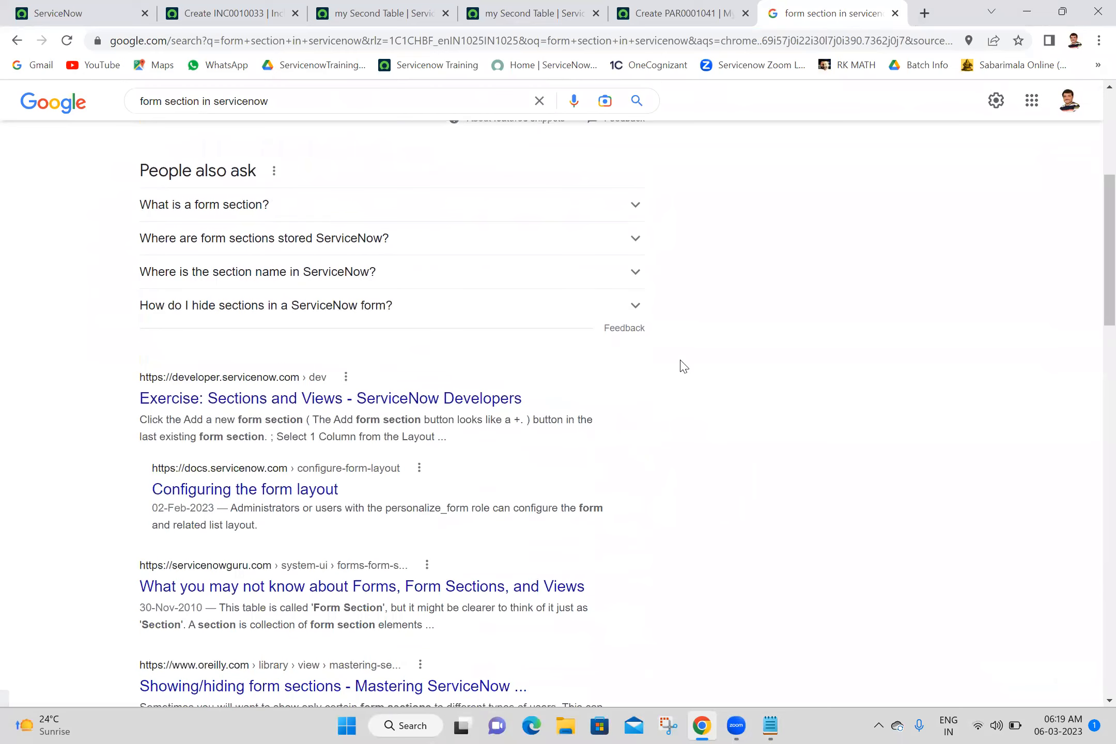
{"action": "scroll", "coordinate": [683, 366], "scroll_direction": "down", "scroll_amount": 1}
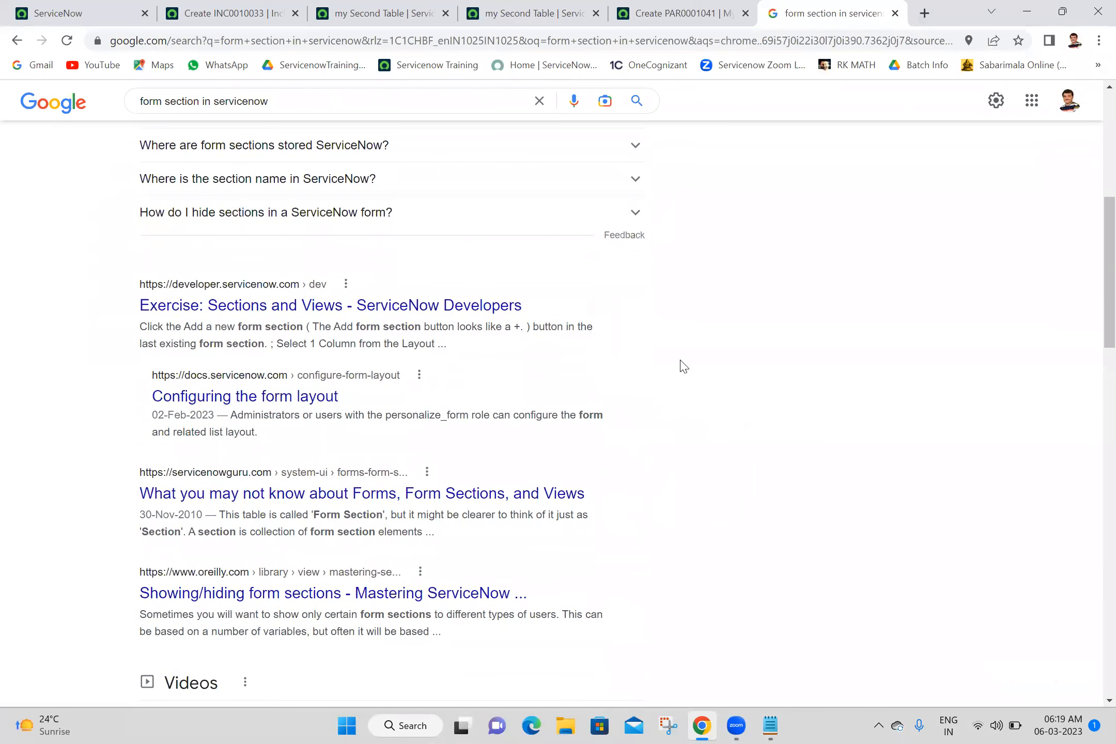
{"action": "scroll", "coordinate": [683, 366], "scroll_direction": "down", "scroll_amount": 1}
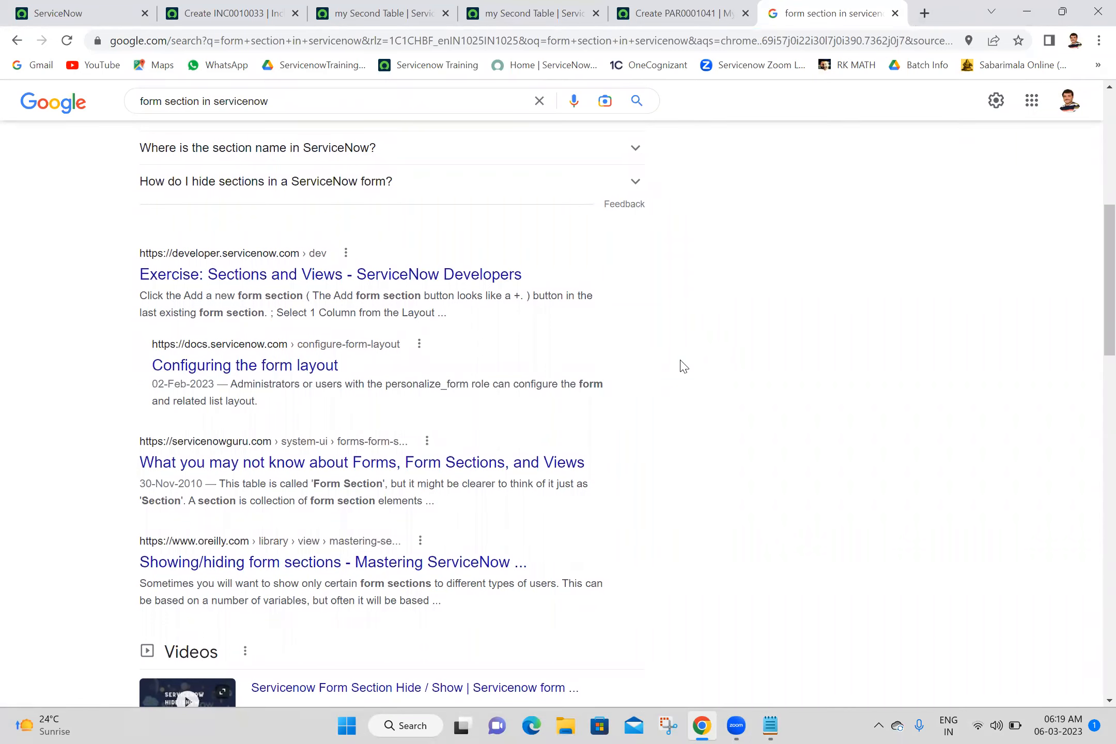
{"action": "scroll", "coordinate": [683, 366], "scroll_direction": "up", "scroll_amount": 4}
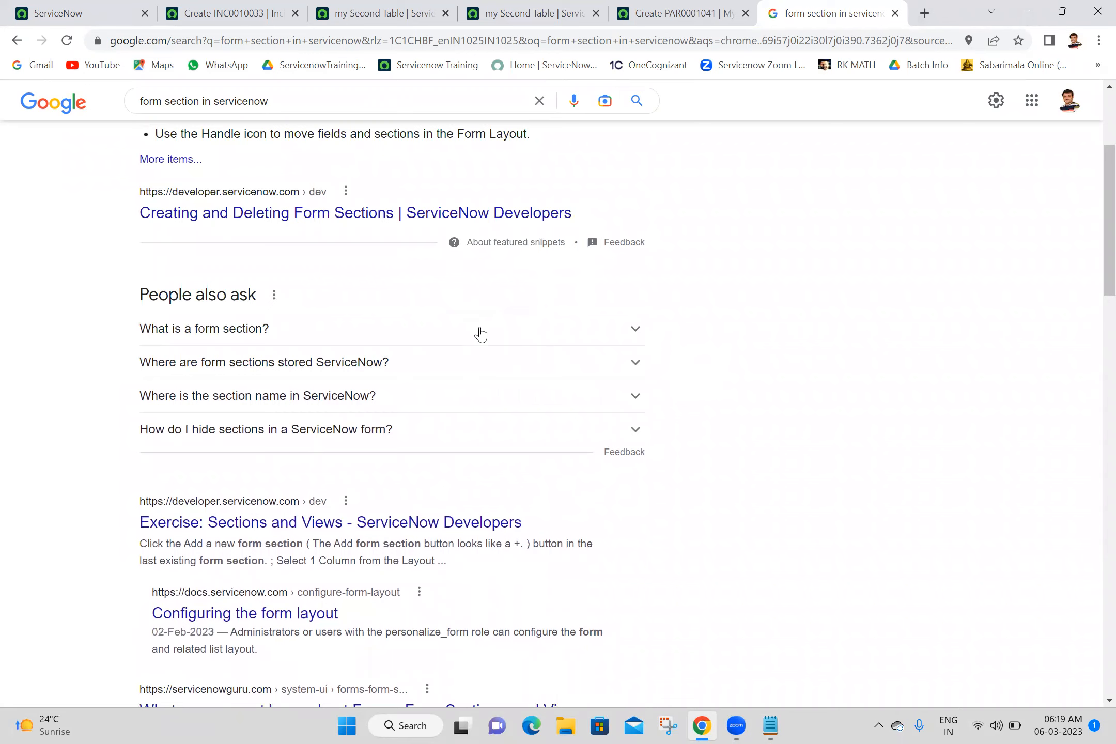
Step: Expand two 'People also ask' answers, then open the Creating and Deleting Form Sections article in a new tab
{"action": "left_click", "coordinate": [479, 329]}
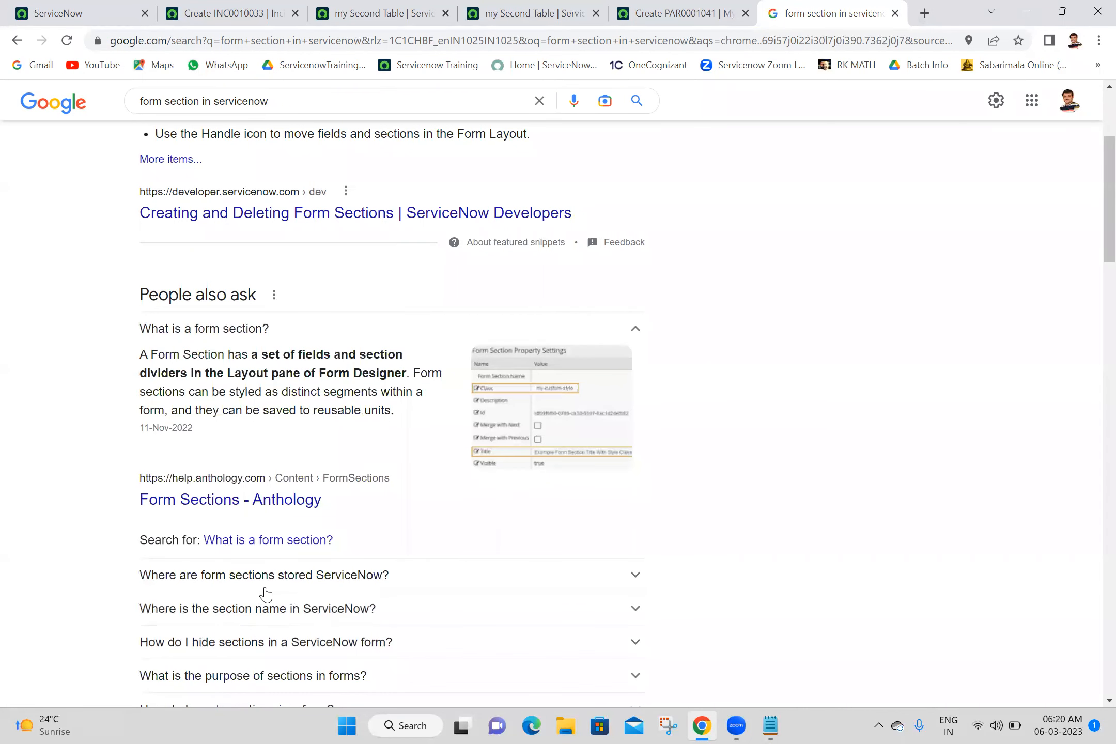
{"action": "left_click", "coordinate": [311, 594]}
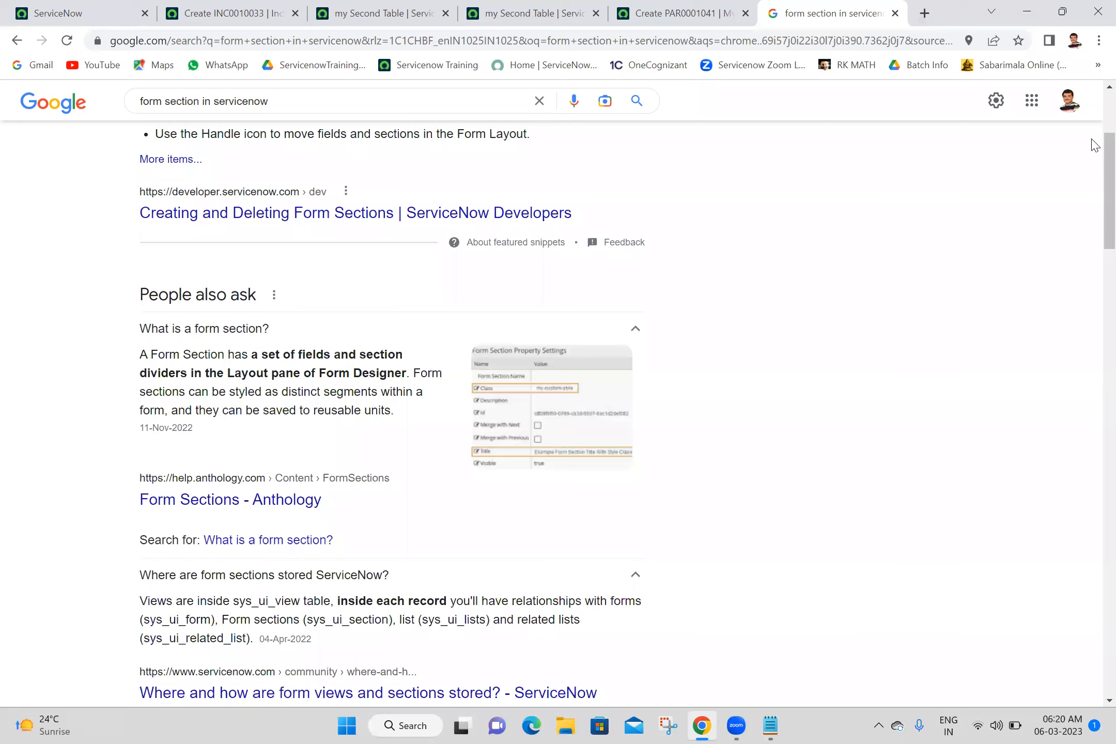
{"action": "scroll", "coordinate": [1096, 120], "scroll_direction": "up", "scroll_amount": 3}
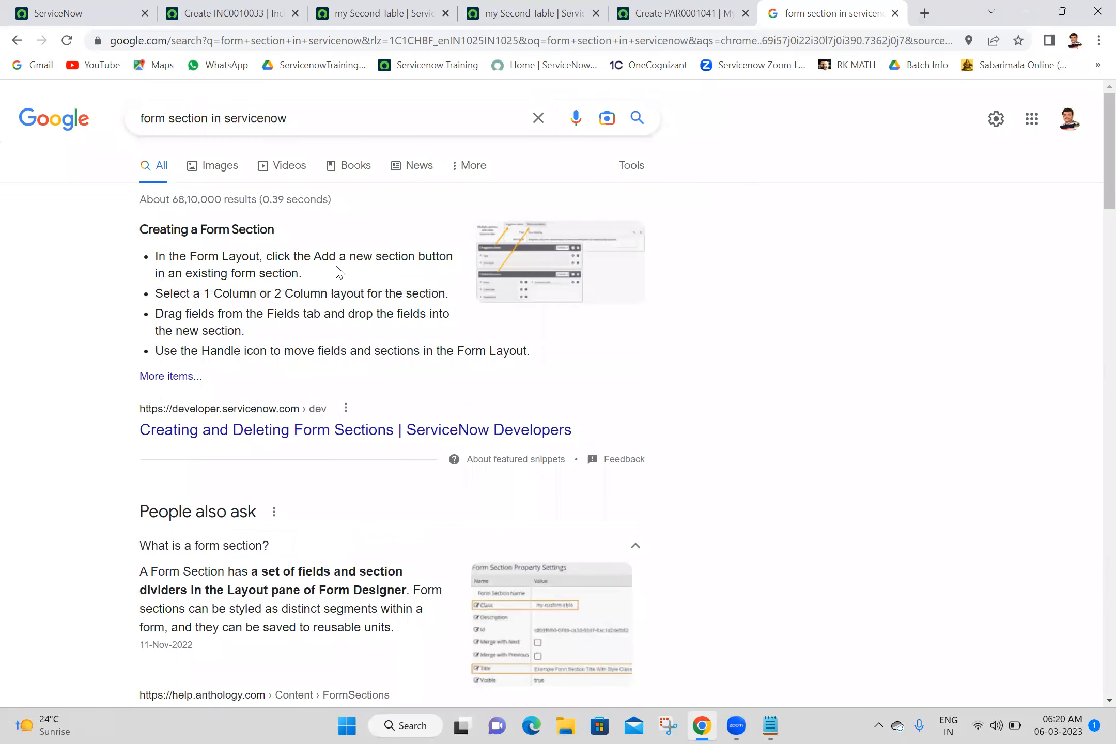
{"action": "left_click", "coordinate": [293, 433], "text": "ctrl"}
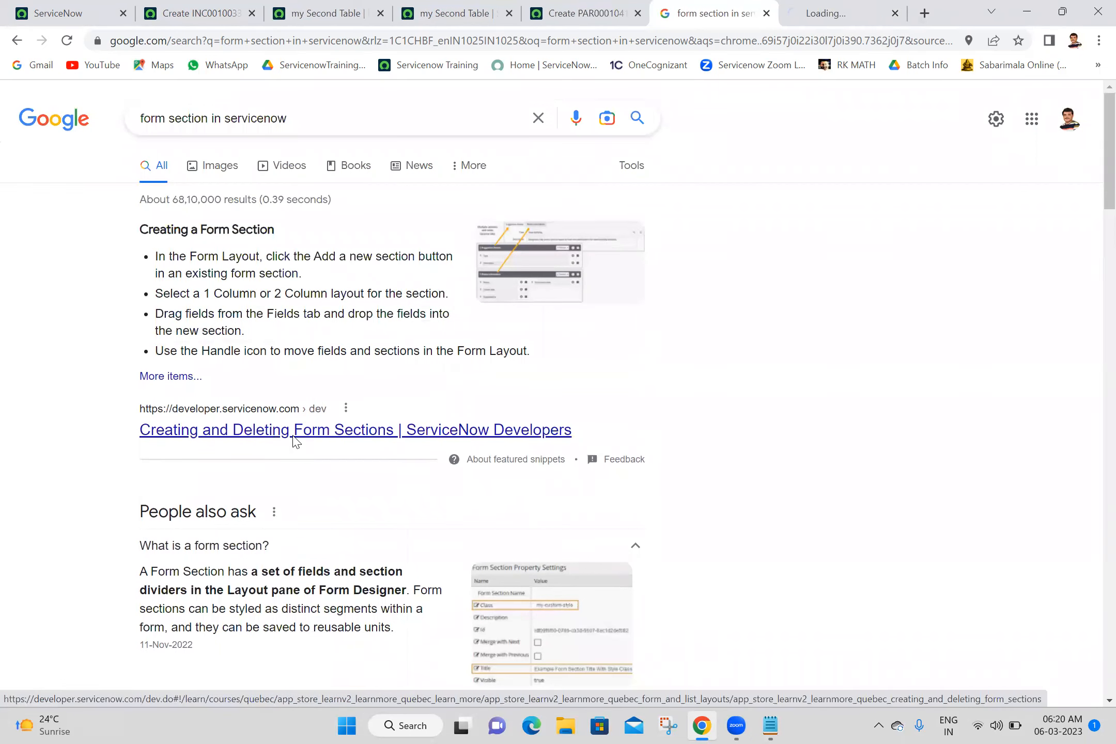
{"action": "left_click", "coordinate": [858, 12]}
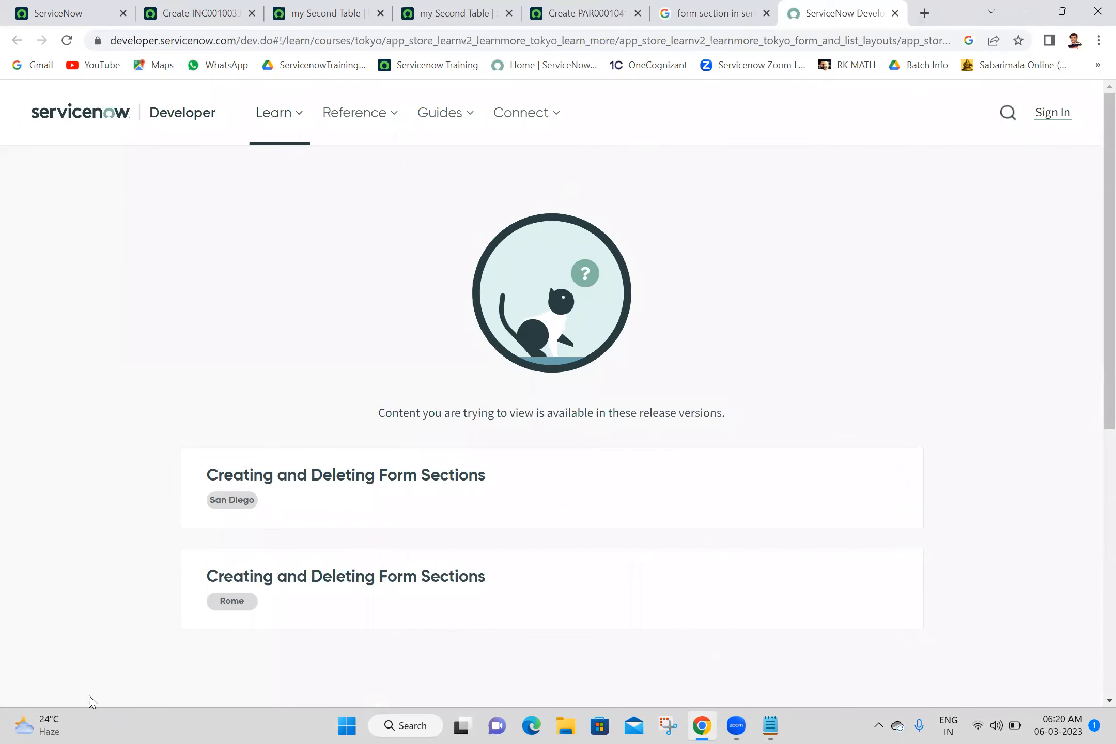
Step: Open the Rome version of the article and copy its opening sentence about sections
{"action": "left_click", "coordinate": [305, 586]}
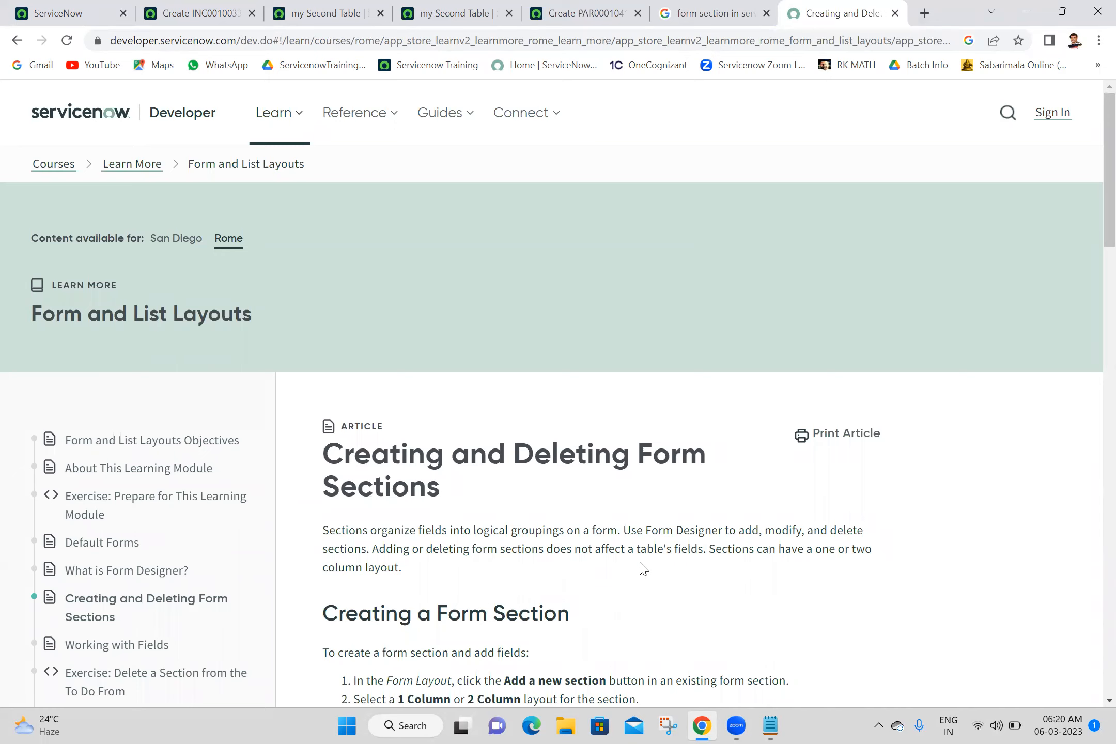
{"action": "scroll", "coordinate": [549, 564], "scroll_direction": "down", "scroll_amount": 3}
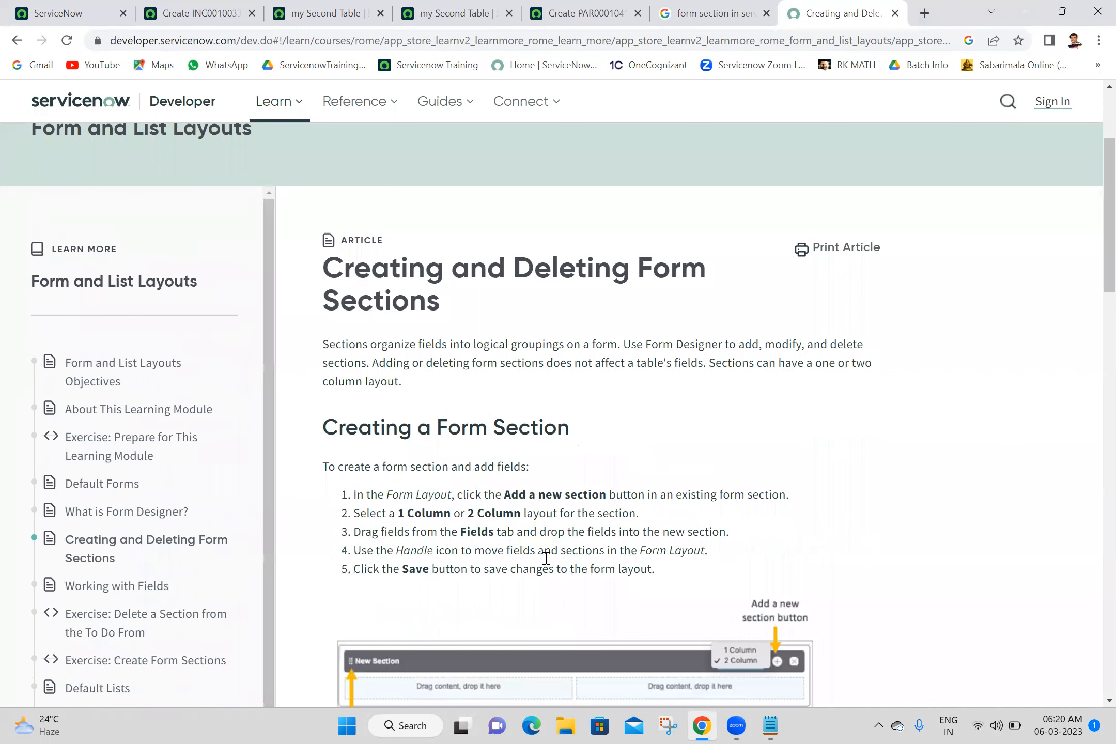
{"action": "scroll", "coordinate": [546, 558], "scroll_direction": "up", "scroll_amount": 1}
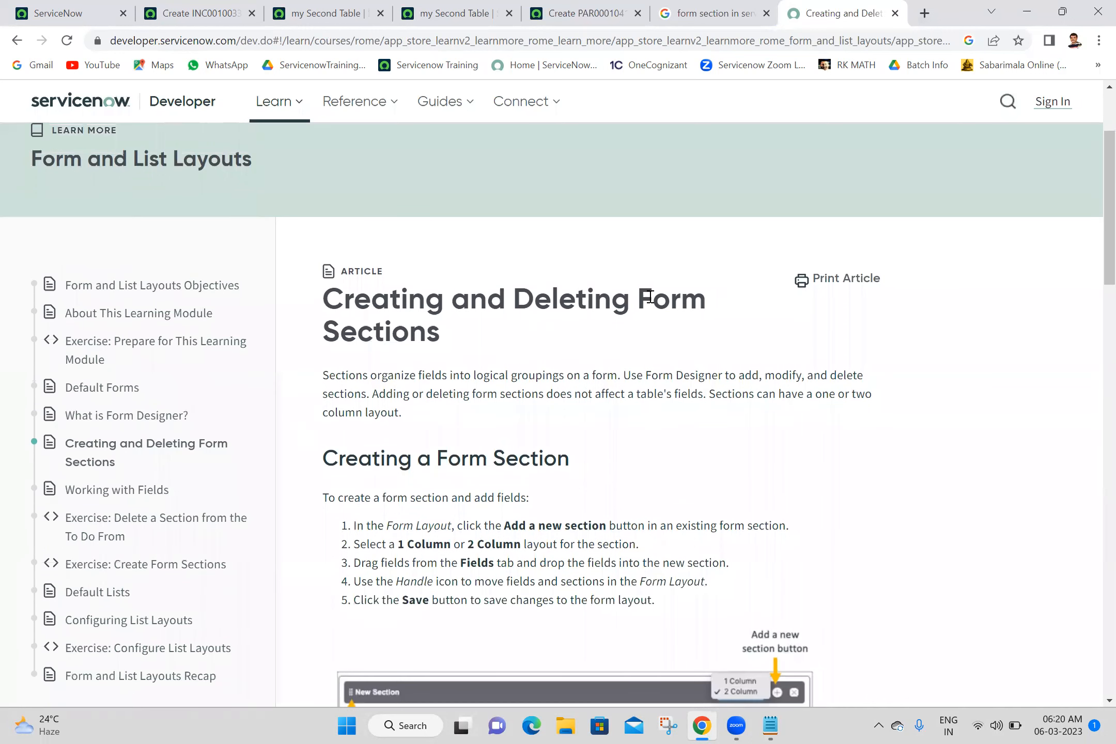
{"action": "left_click_drag", "start_coordinate": [621, 376], "coordinate": [300, 377]}
{"action": "key", "text": "ctrl+c"}
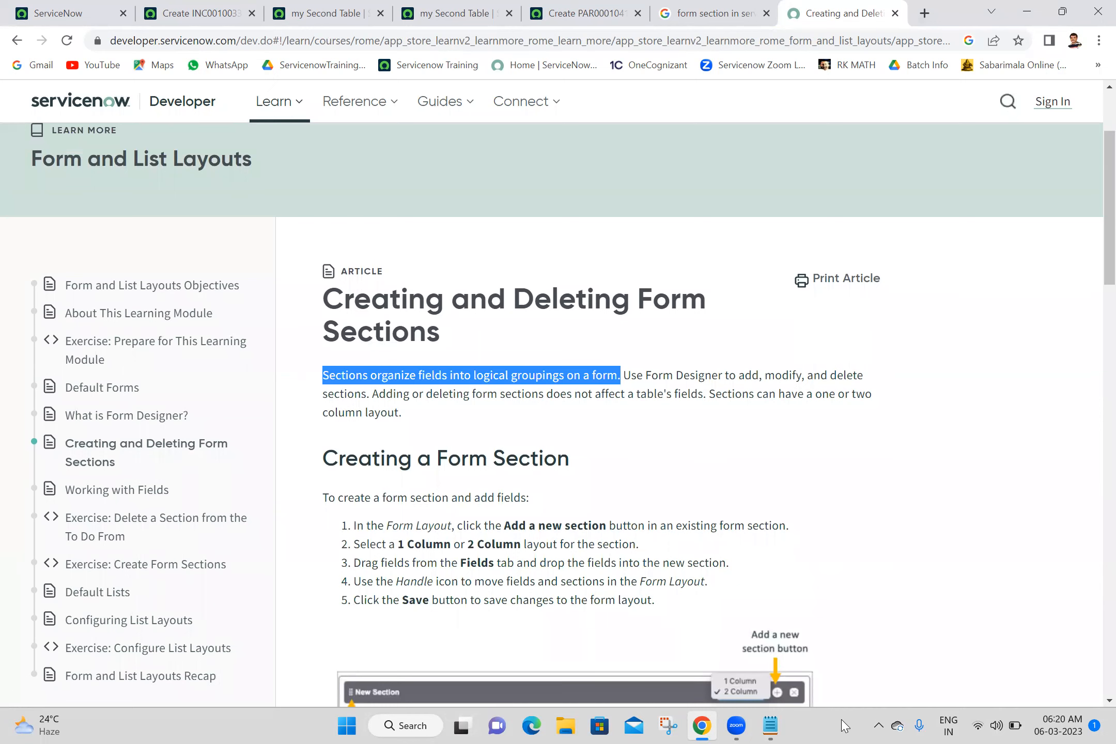
{"action": "left_click", "coordinate": [770, 726]}
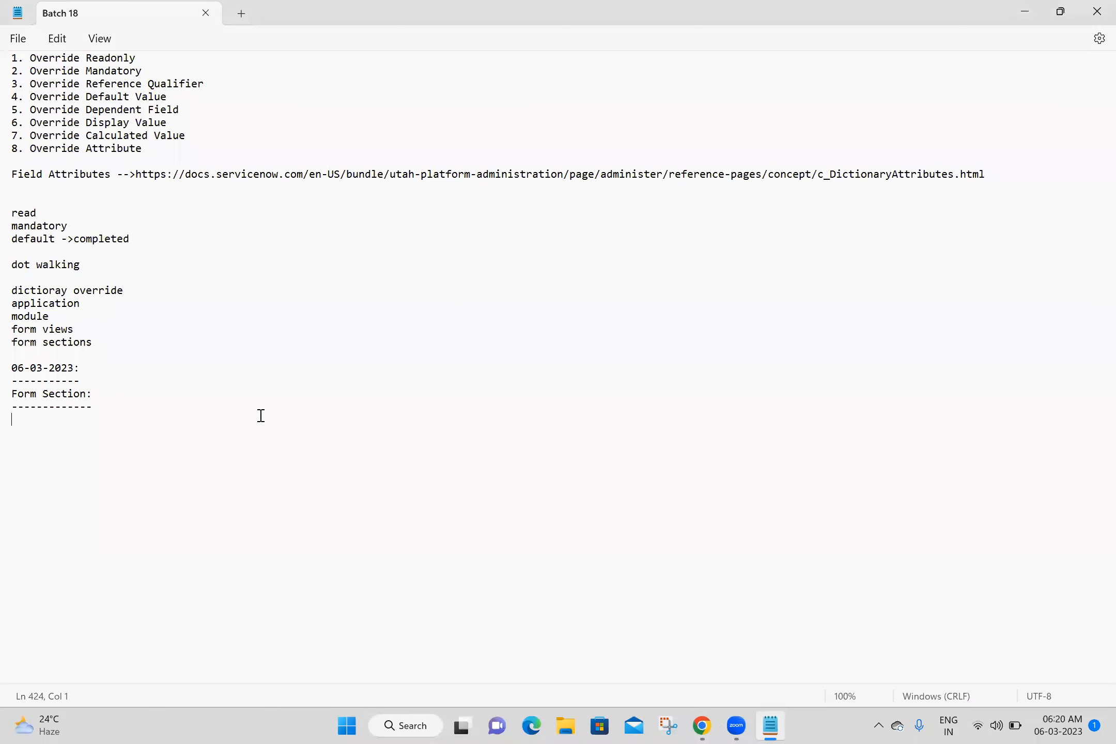
Step: Paste the form-section definition and the Rome article's URL into the Batch 18 notes
{"action": "type", "text": "Form"}
{"action": "key", "text": "ctrl+v"}
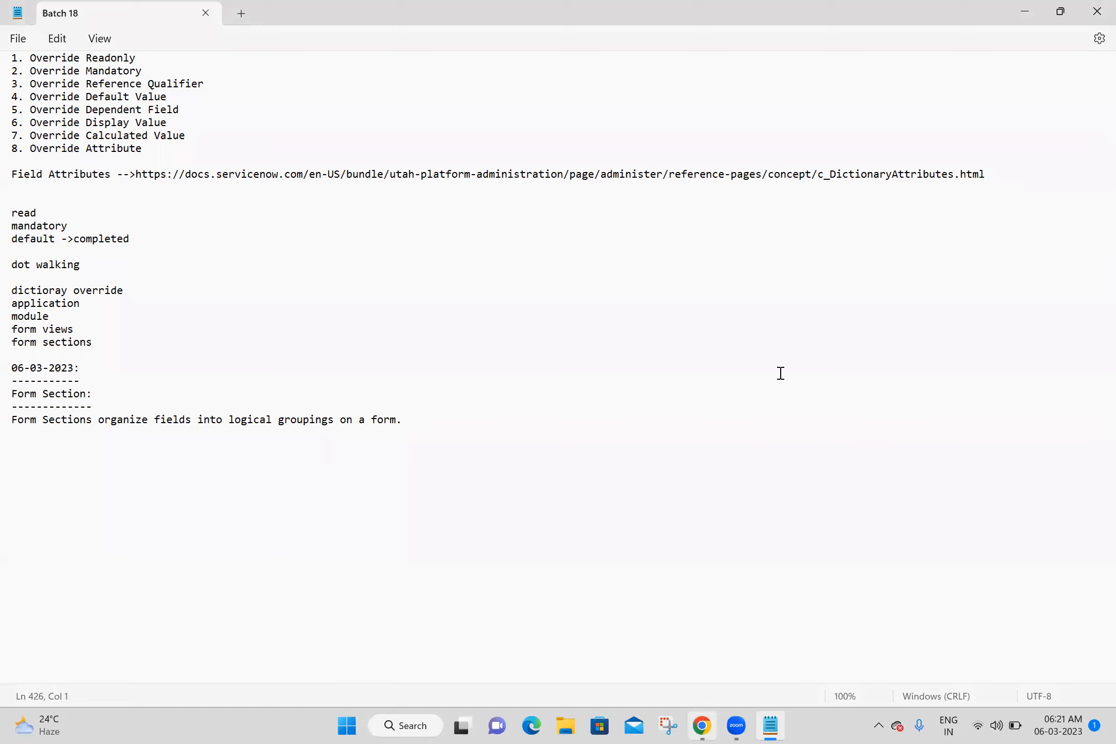
{"action": "key", "text": "alt+Tab"}
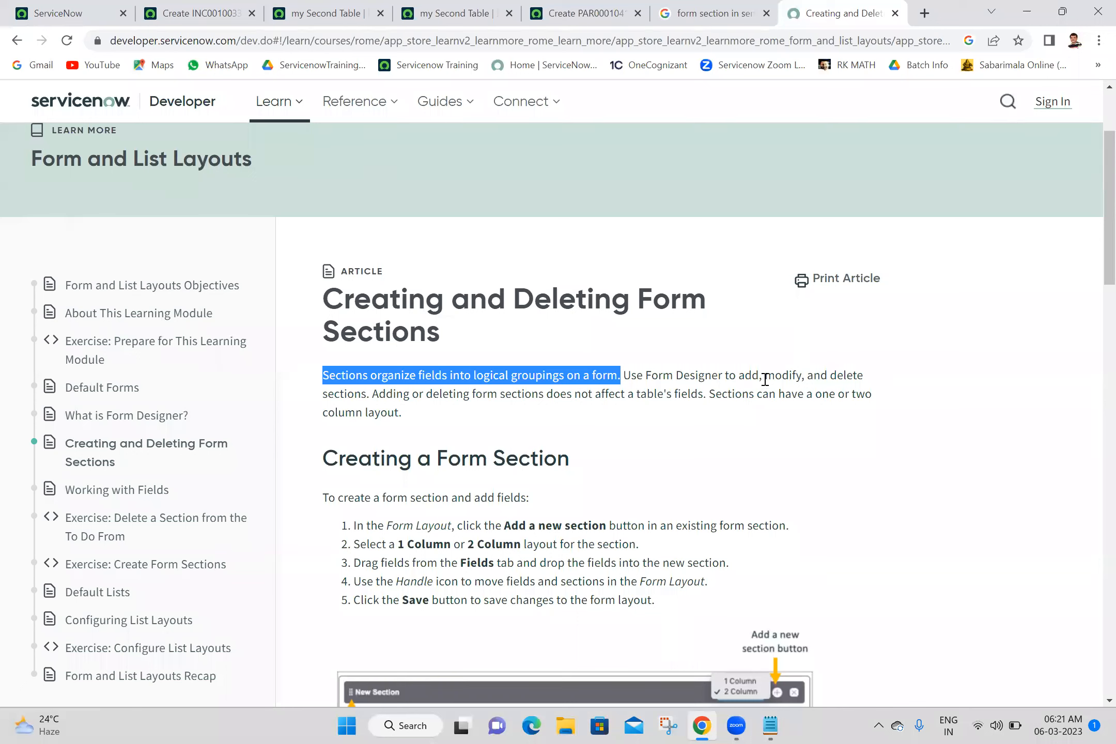
{"action": "left_click", "coordinate": [435, 447]}
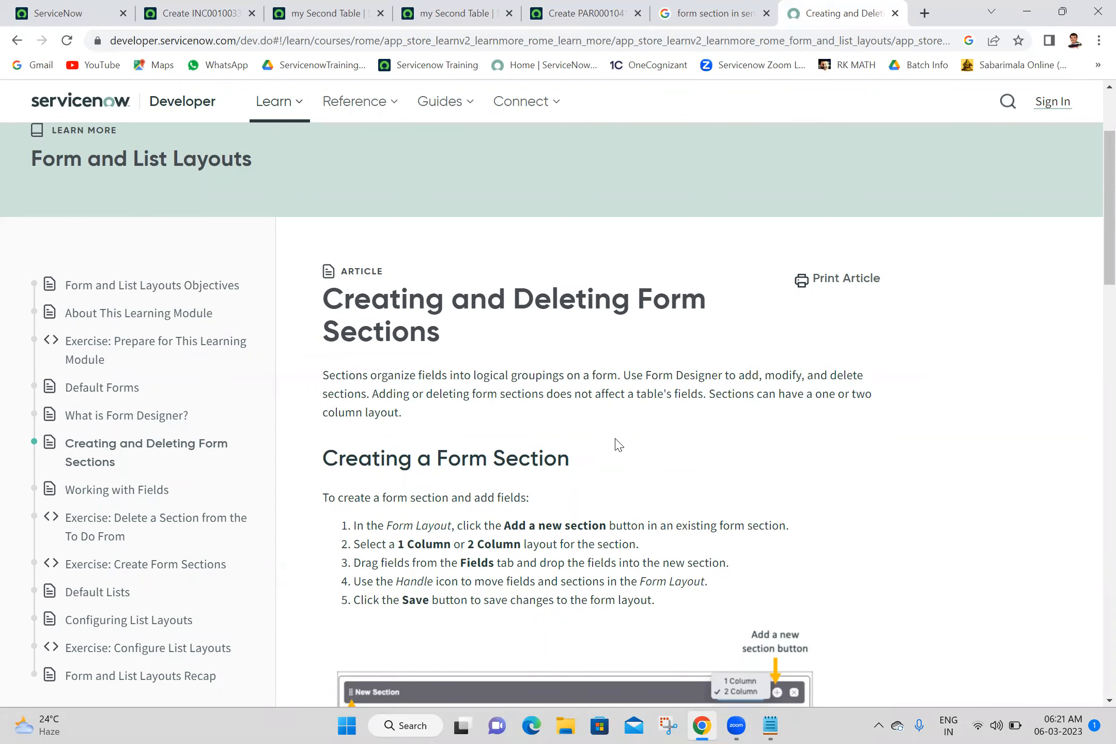
{"action": "left_click", "coordinate": [862, 41]}
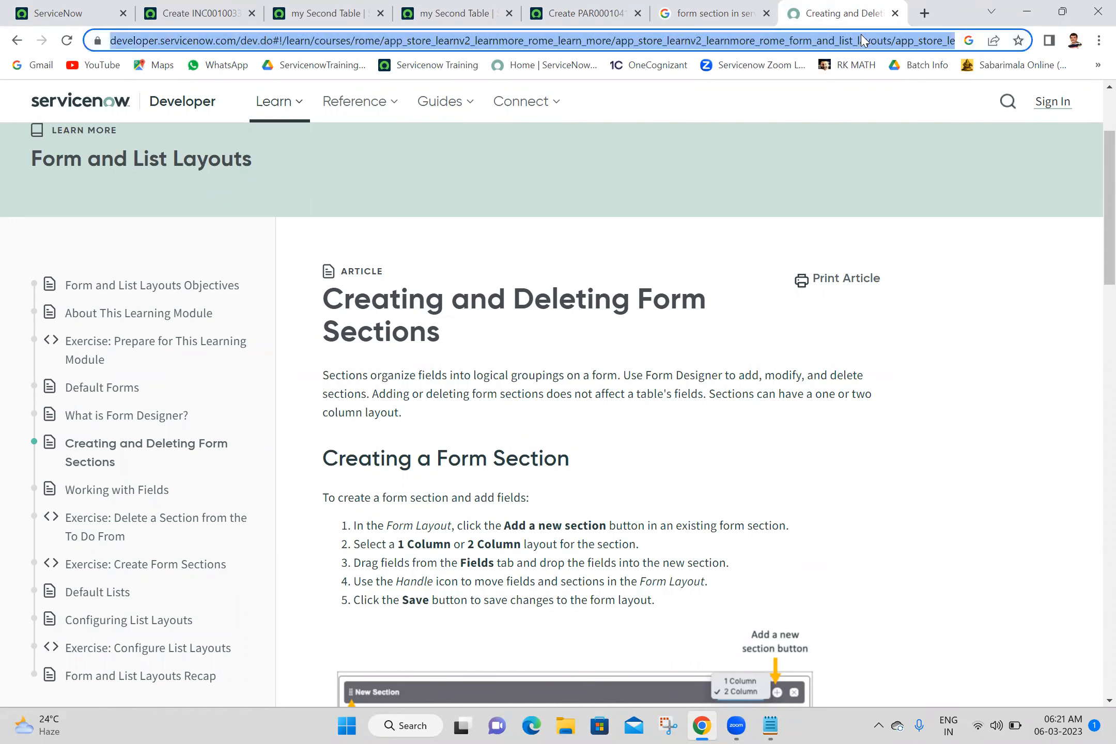
{"action": "left_click", "coordinate": [862, 36]}
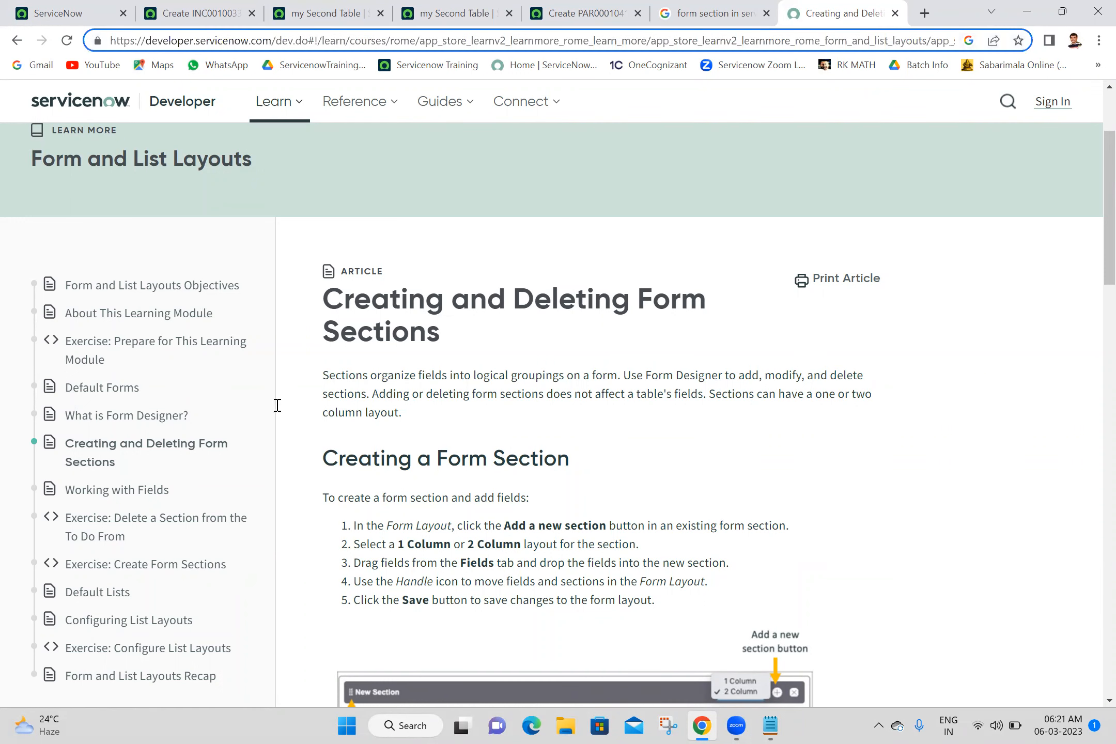
{"action": "key", "text": "alt+Tab"}
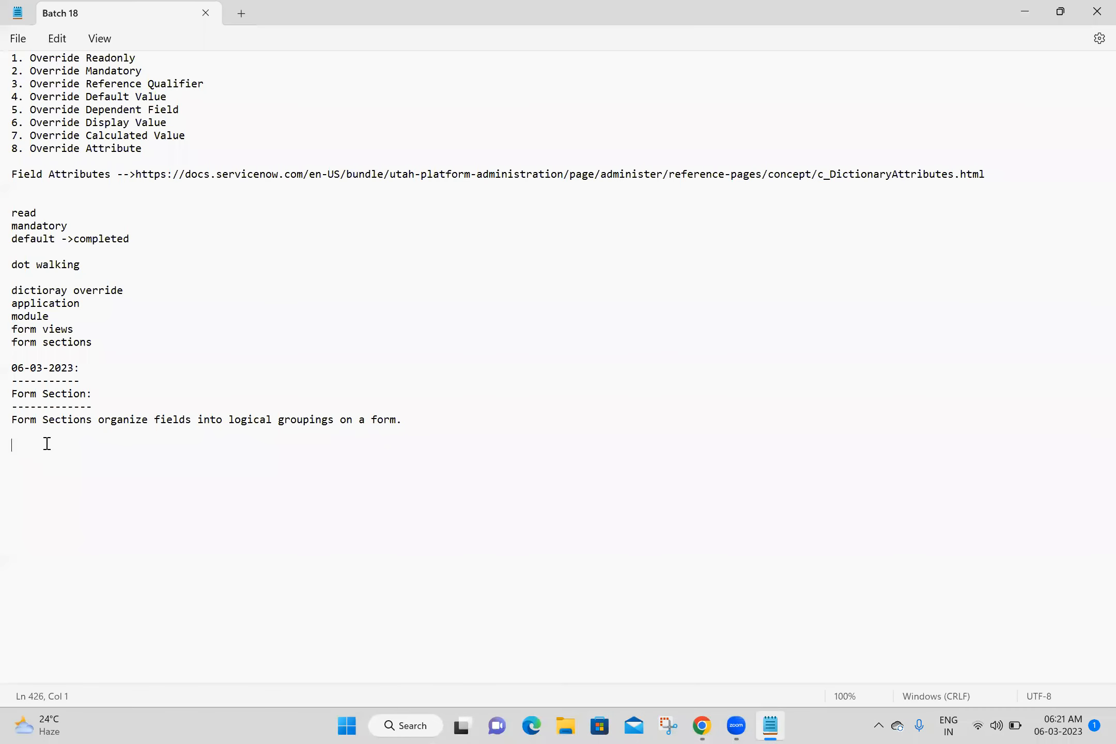
{"action": "type", "text": "https://developer.servicenow.com/dev.do#!/learn/courses/rome/app_store_learnv2_learnmore_rome_learn_more/app_store_learnv2_learnmore_rome_form_and_list_layouts/app_store_learnv2_learnmore_rome_creating_and_deleting_form_sections"}
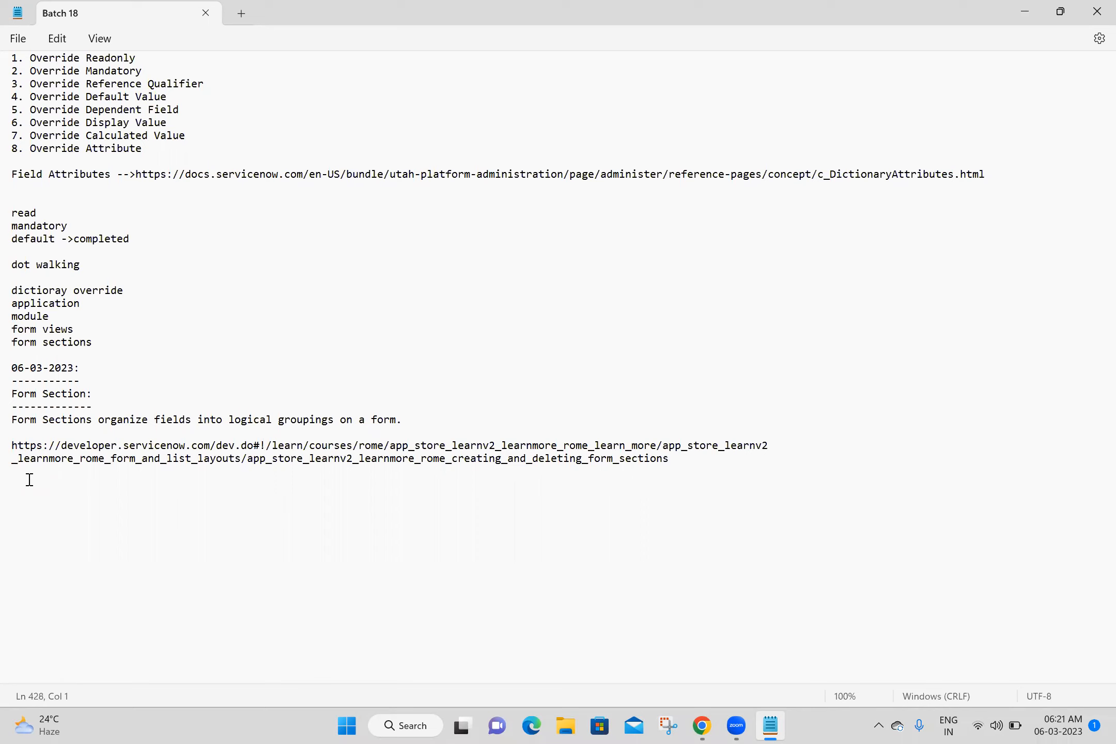
{"action": "left_click", "coordinate": [735, 602]}
Step: Close the developer, Google and other extra browser tabs, leaving the unsaved page, back to ServiceNow home
{"action": "key", "text": "alt+Tab"}
{"action": "left_click", "coordinate": [895, 14]}
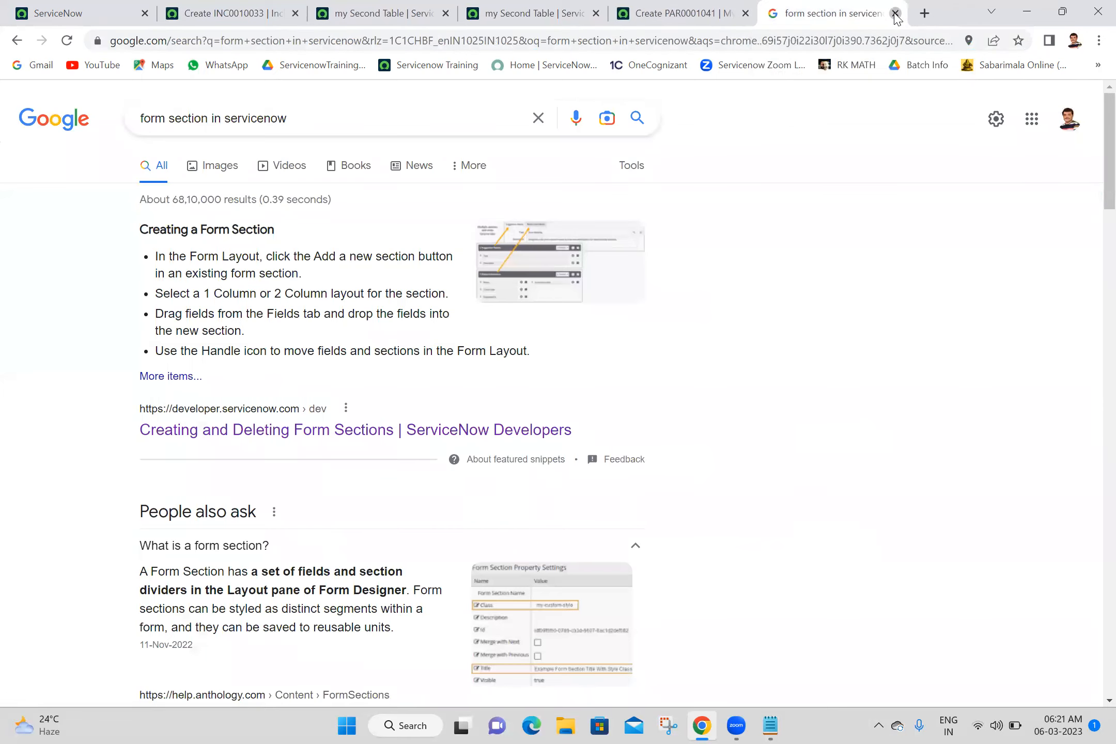
{"action": "left_click", "coordinate": [895, 14]}
{"action": "left_click", "coordinate": [321, 7]}
{"action": "right_click", "coordinate": [320, 8]}
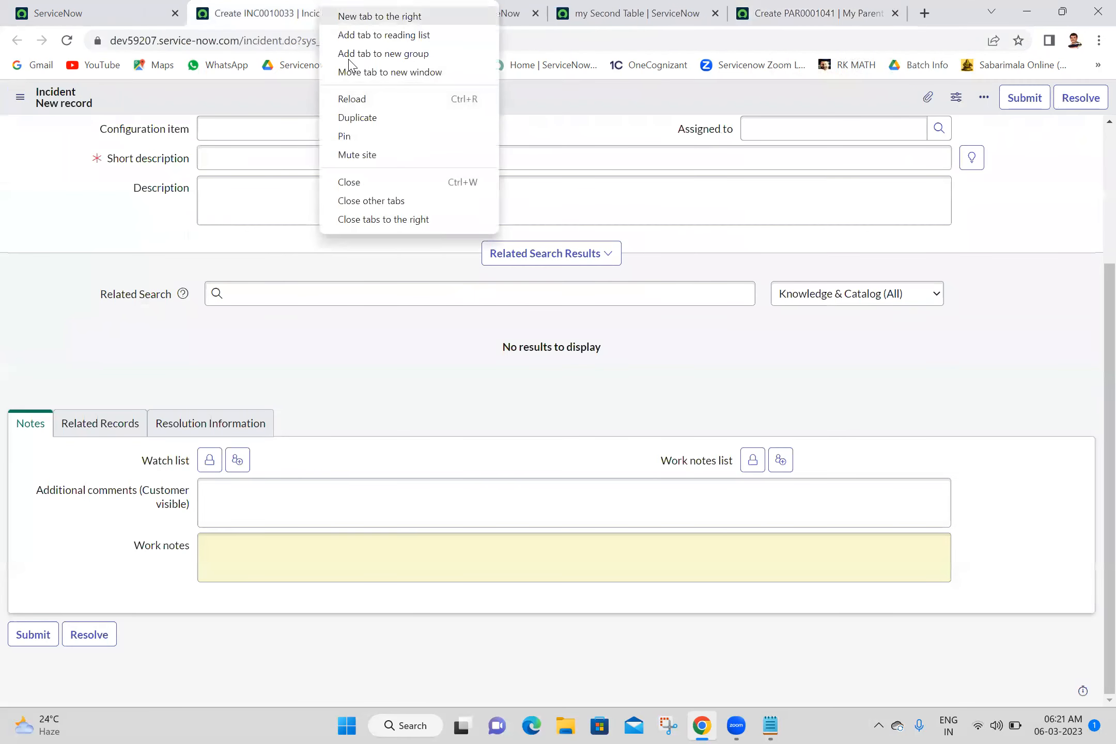
{"action": "left_click", "coordinate": [411, 228]}
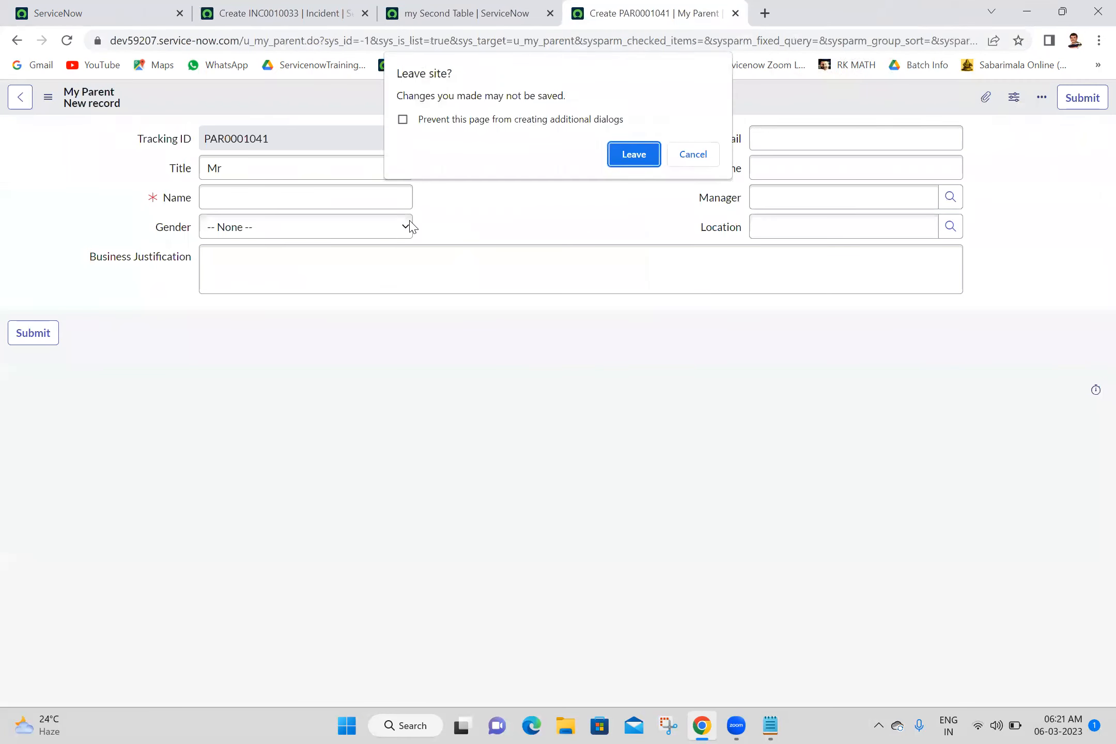
{"action": "left_click", "coordinate": [626, 164]}
{"action": "left_click", "coordinate": [118, 49]}
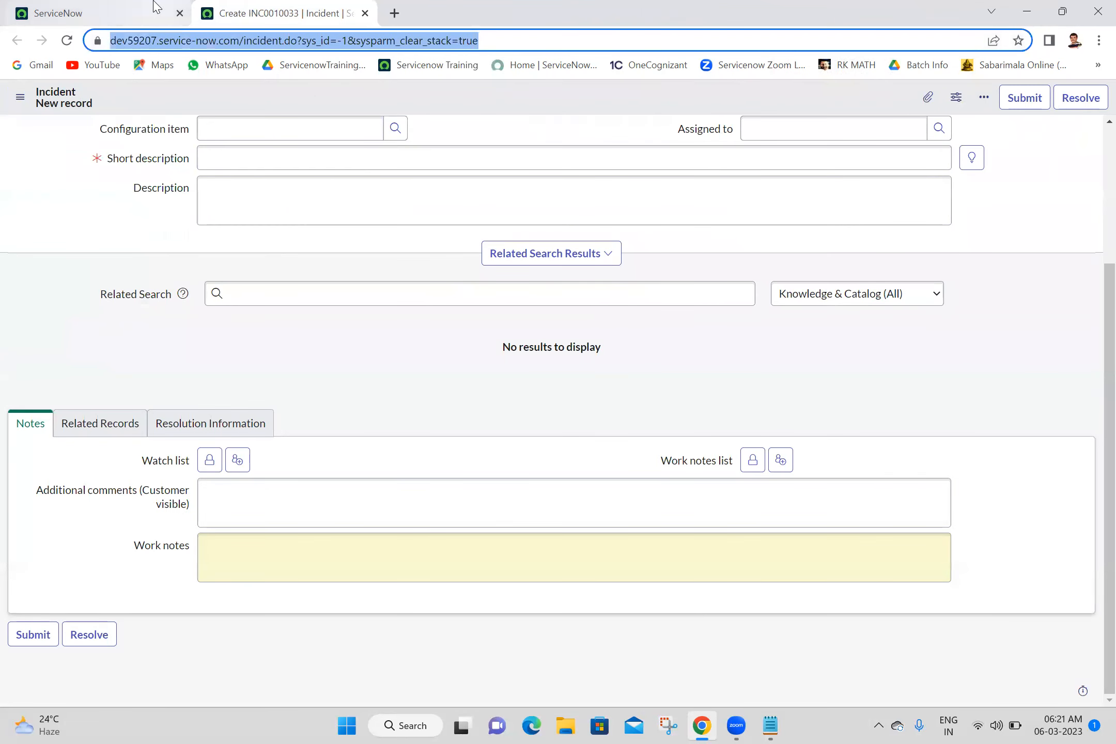
{"action": "left_click", "coordinate": [155, 8]}
Step: Filter the navigator for 'form section' and open Form Sections in a new tab
{"action": "left_click", "coordinate": [176, 100]}
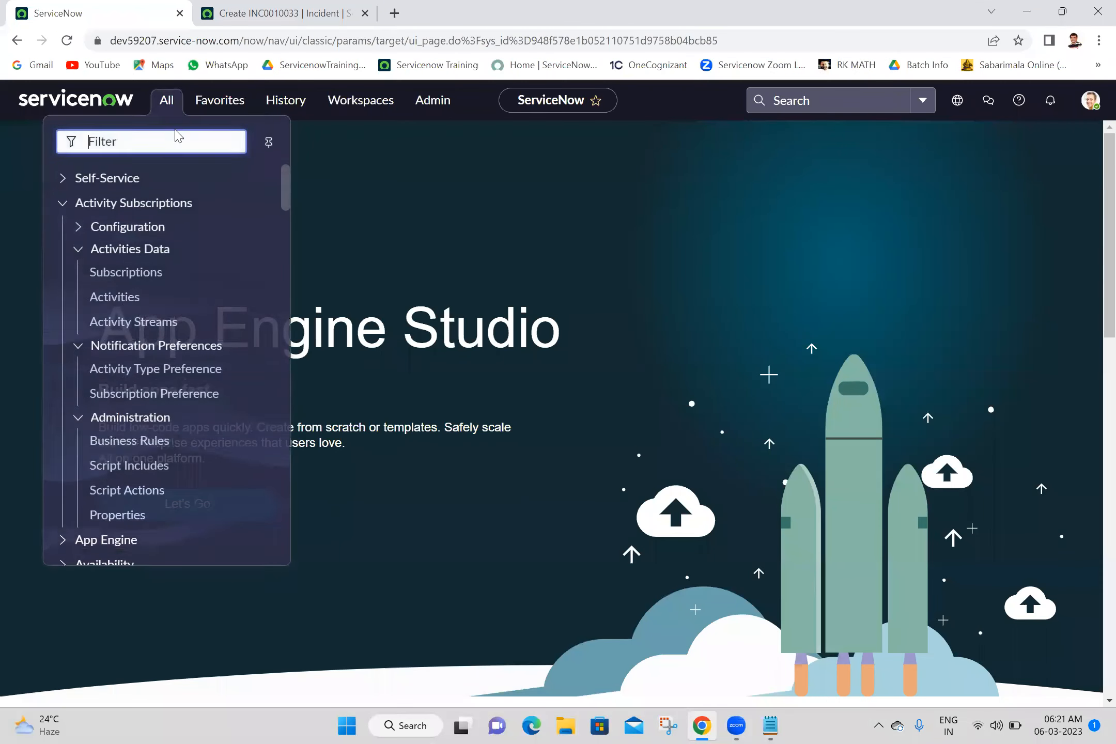
{"action": "type", "text": "form "}
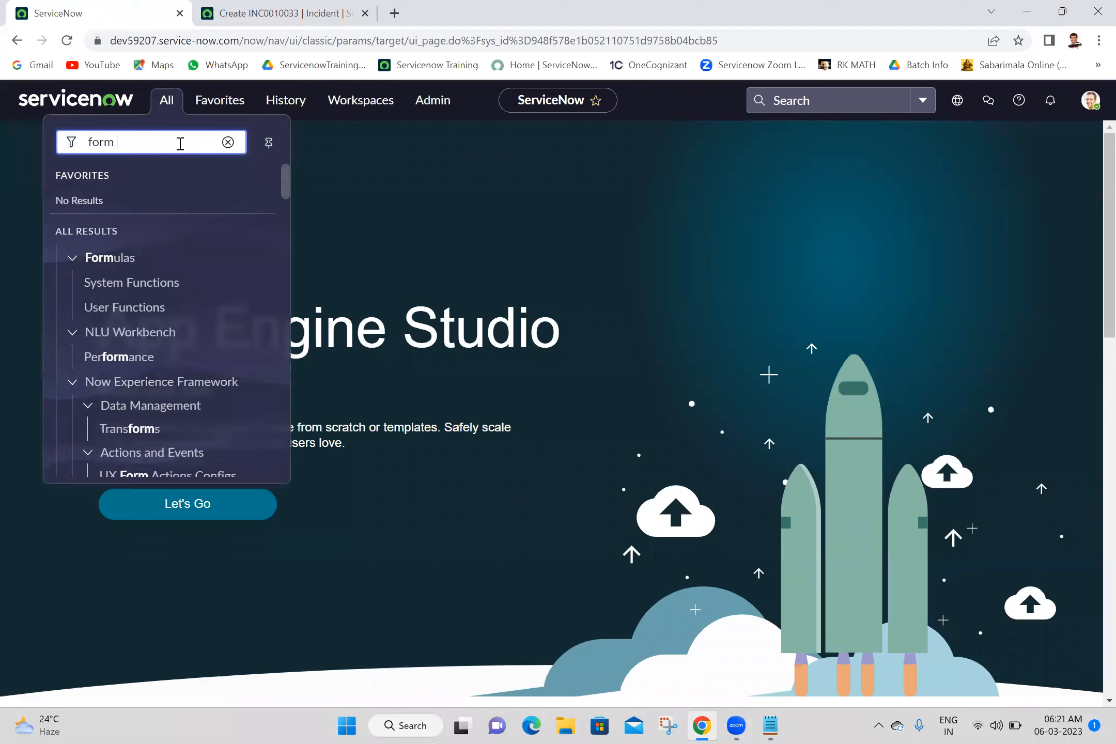
{"action": "type", "text": "section"}
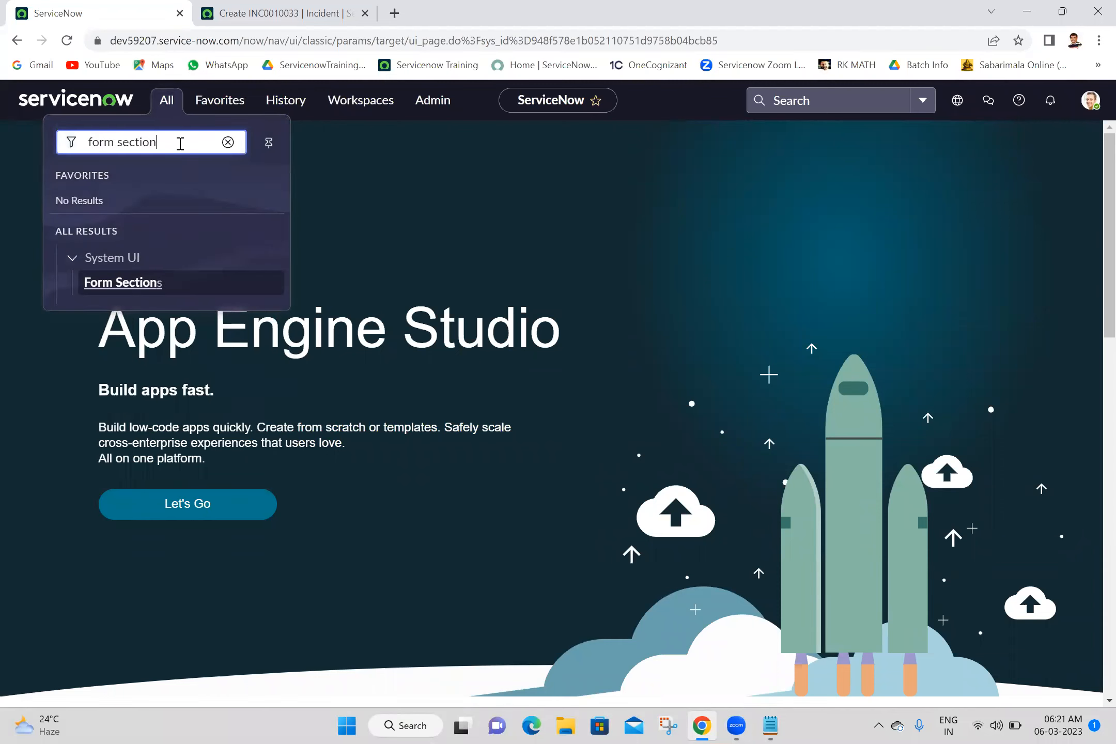
{"action": "middle_click", "coordinate": [136, 289]}
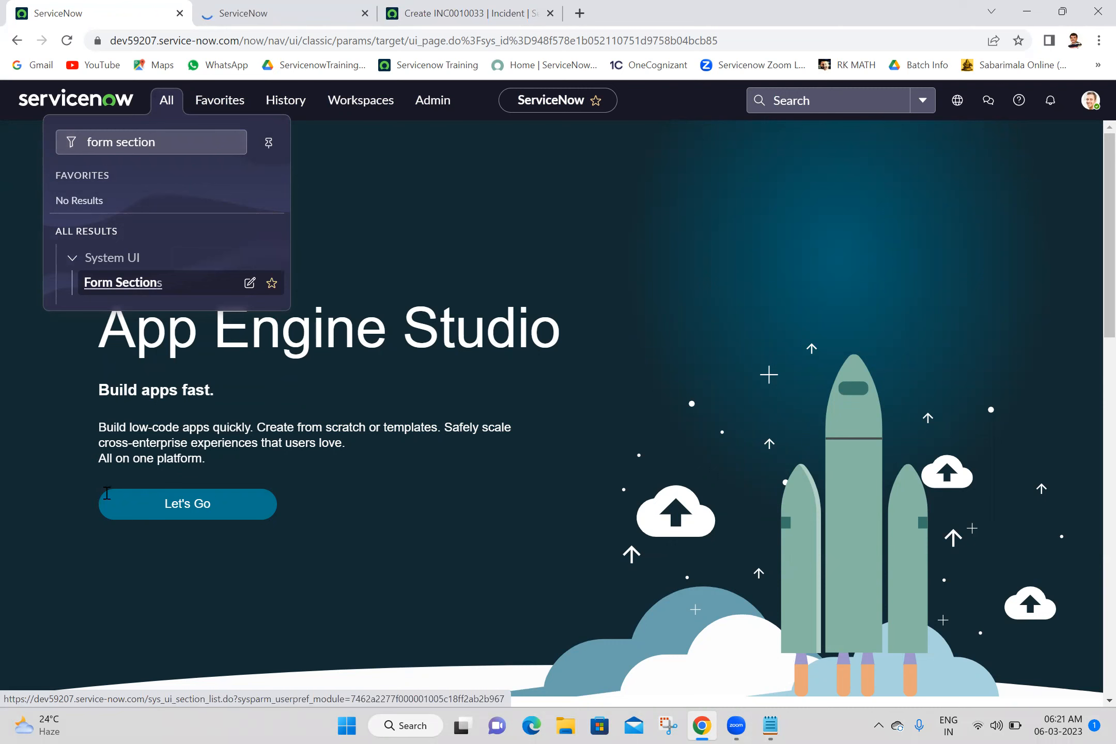
Step: Note 'System UI -->Form Sections' and 'Form Sections=sys_ui_section', copying the table name from the list URL
{"action": "key", "text": "alt+Tab"}
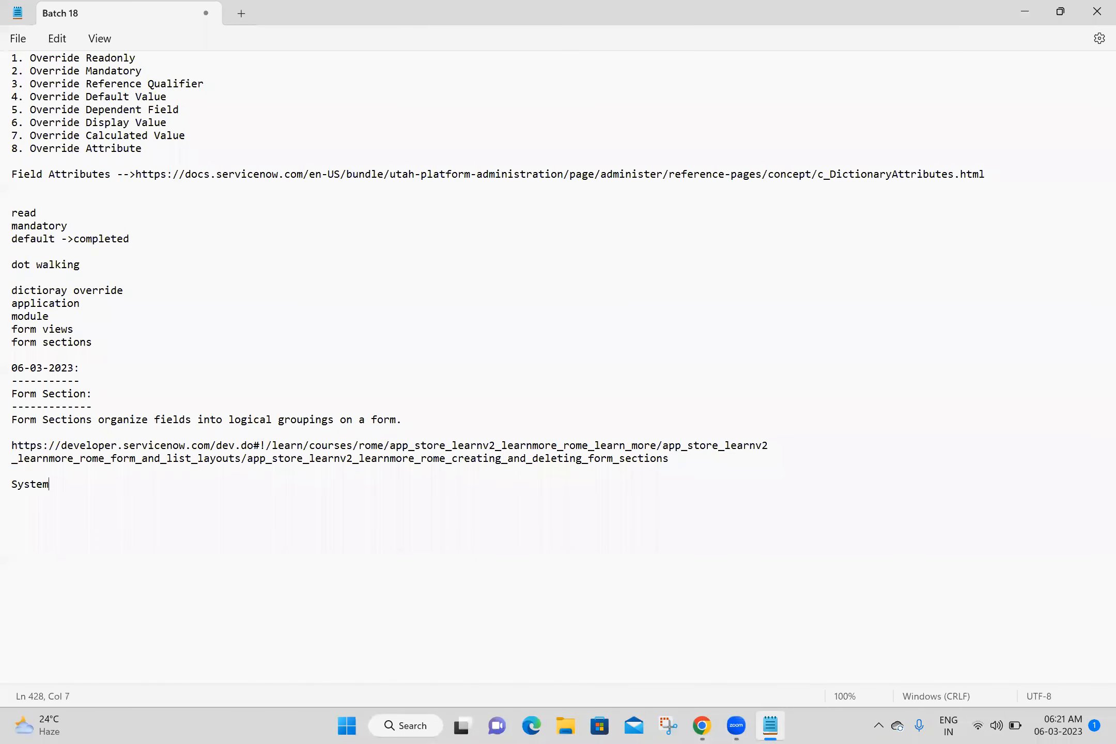
{"action": "type", "text": "tem UI --"}
{"action": "type", "text": ">Form Secti"}
{"action": "type", "text": "ons  For"}
{"action": "type", "text": "m Se"}
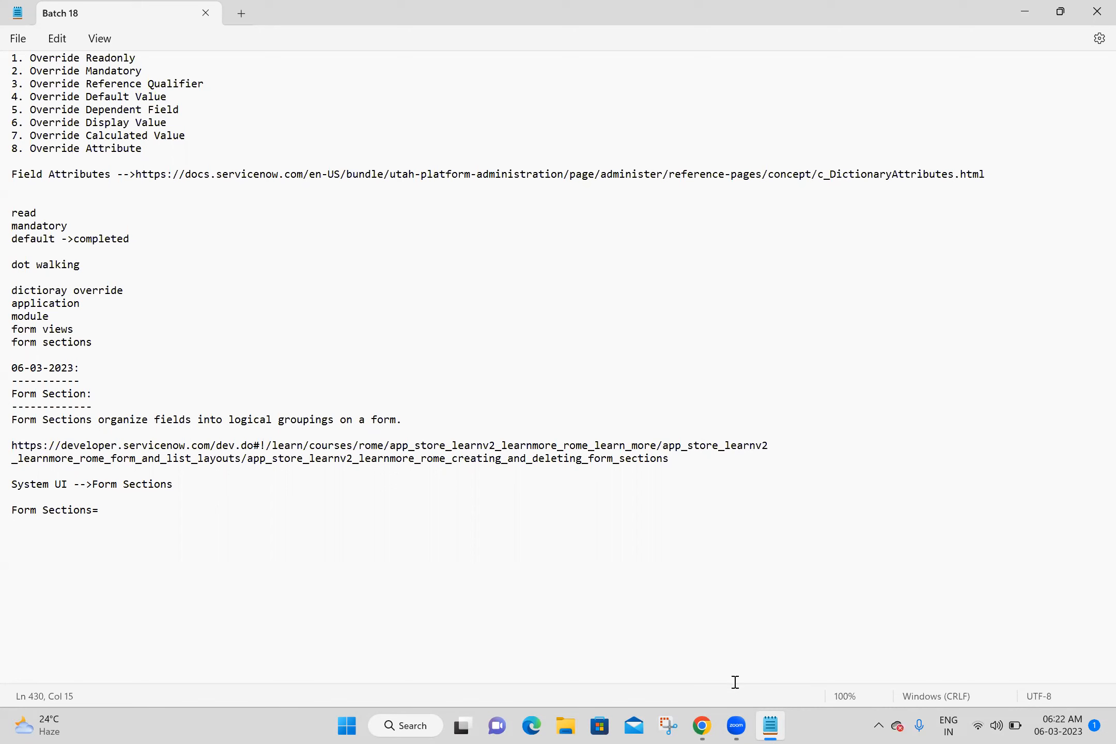
{"action": "left_click", "coordinate": [702, 726]}
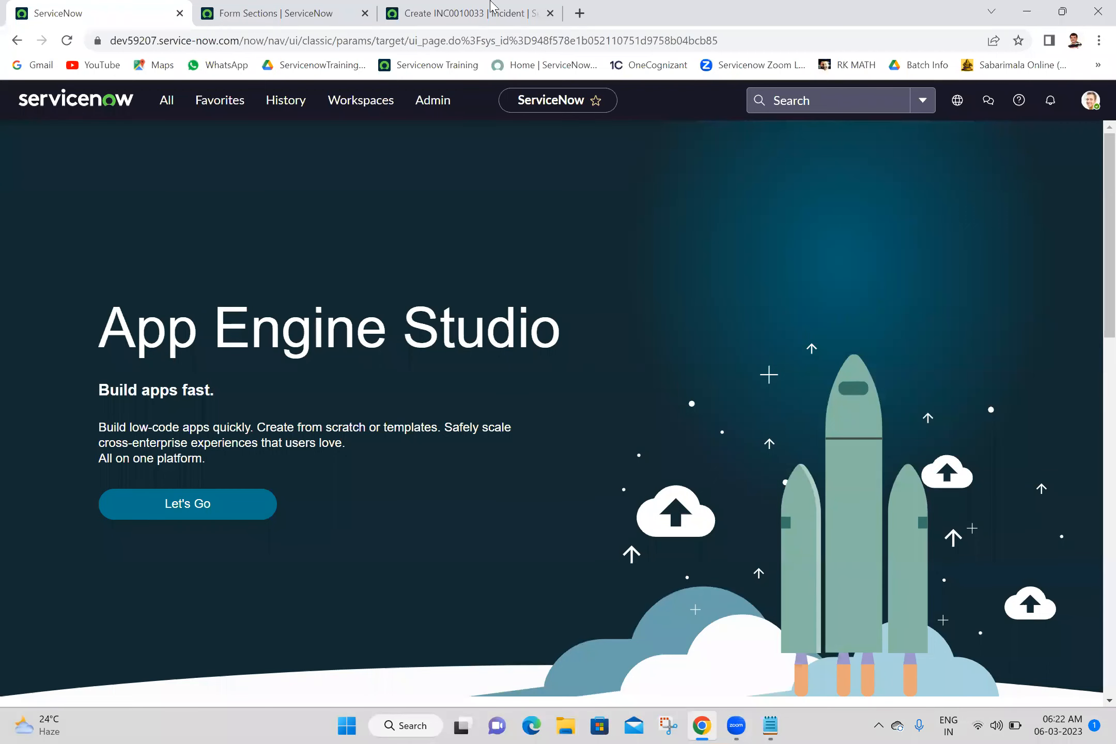
{"action": "left_click", "coordinate": [334, 8]}
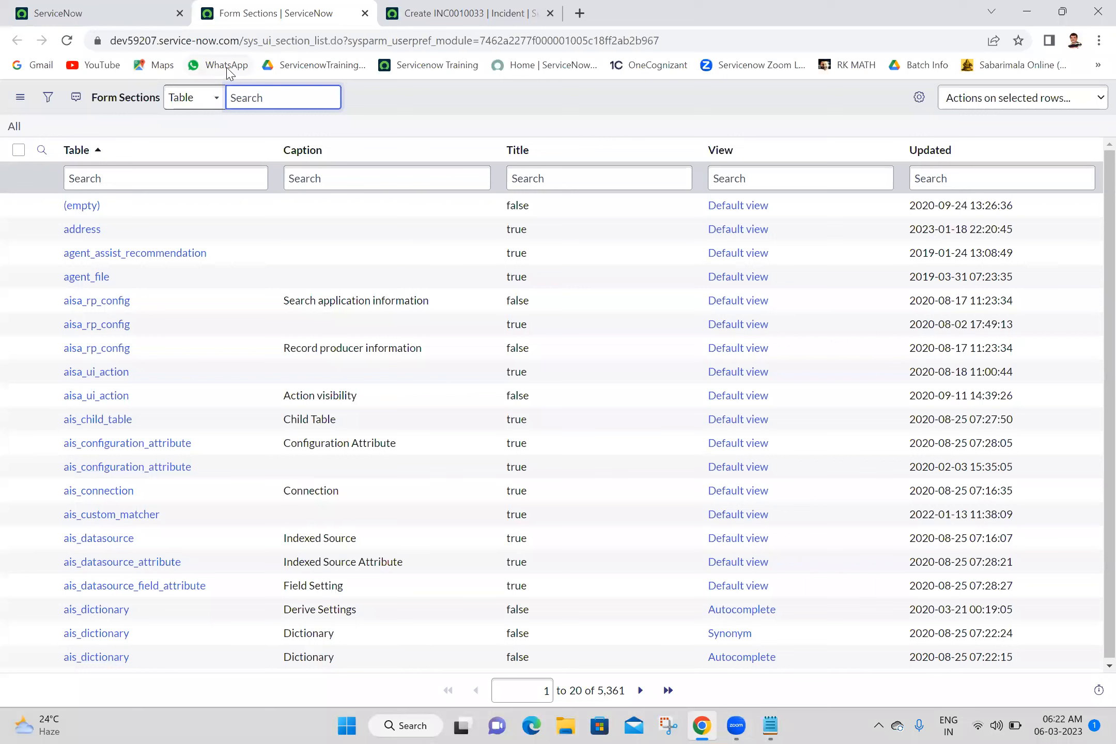
{"action": "left_click_drag", "start_coordinate": [243, 41], "coordinate": [308, 45]}
{"action": "key", "text": "ctrl+c"}
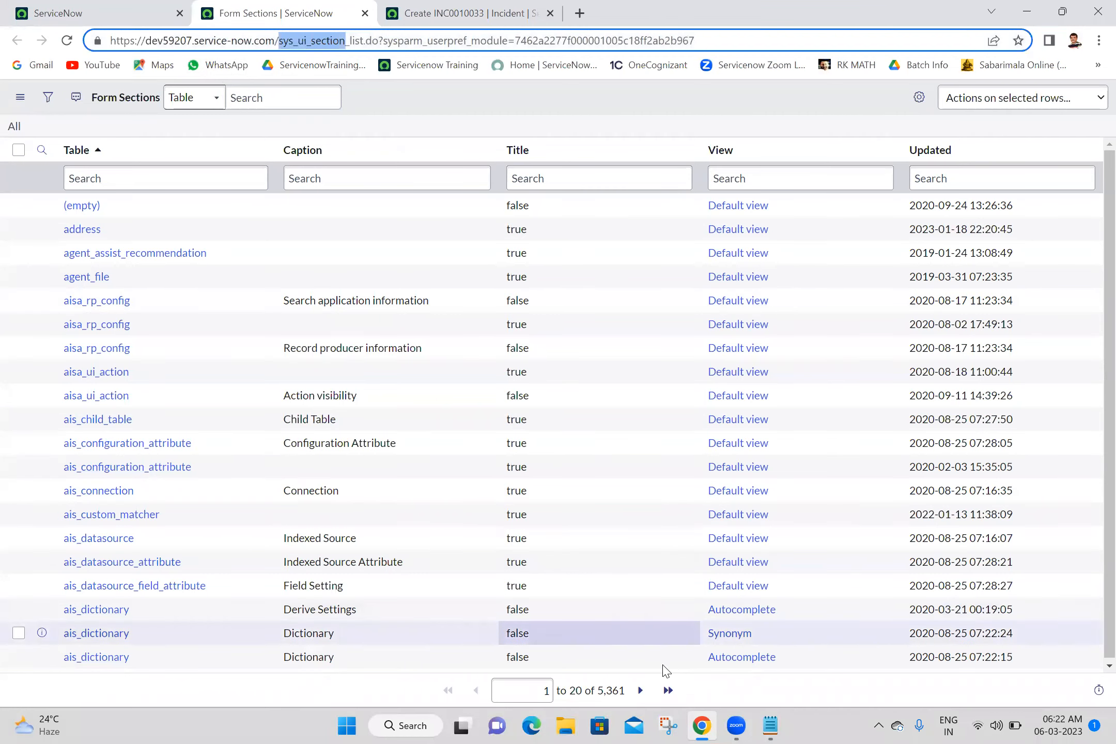
{"action": "left_click", "coordinate": [774, 727]}
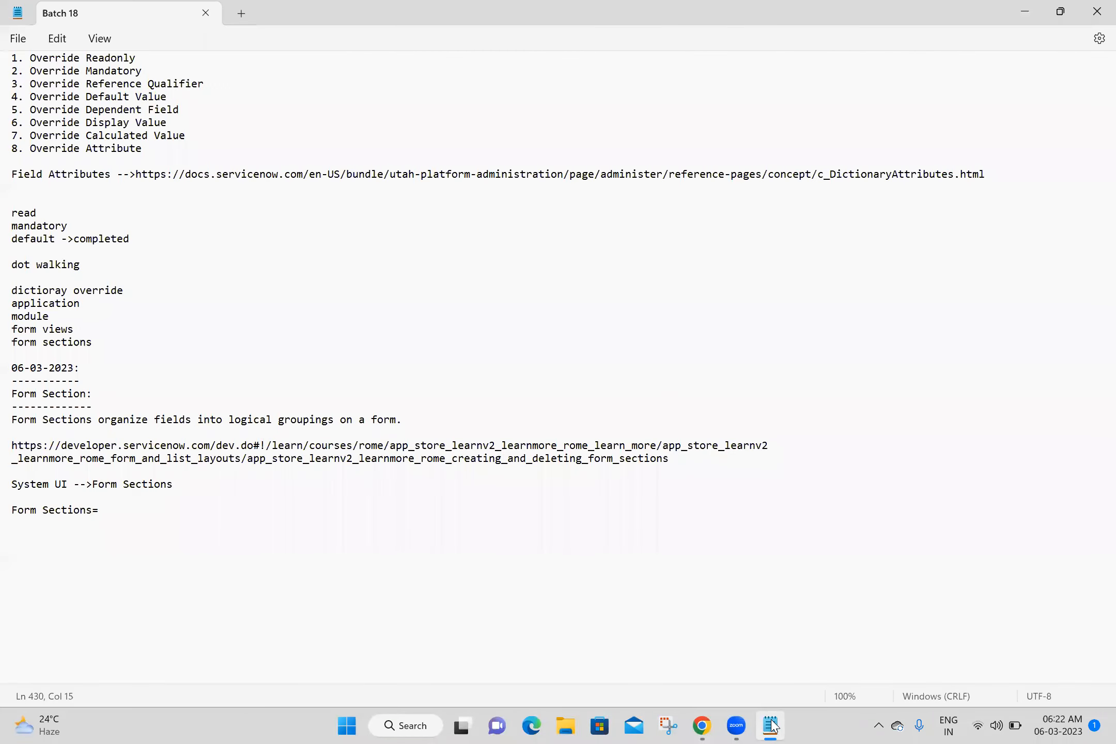
{"action": "left_click", "coordinate": [771, 727]}
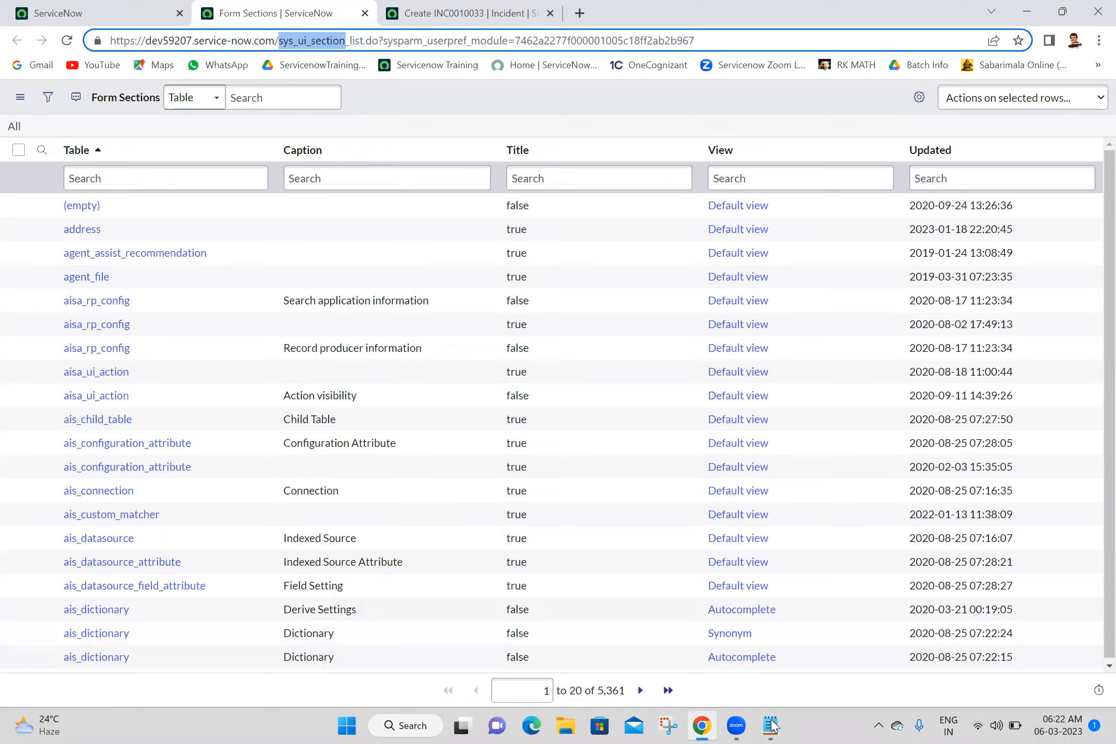
{"action": "left_click", "coordinate": [773, 726]}
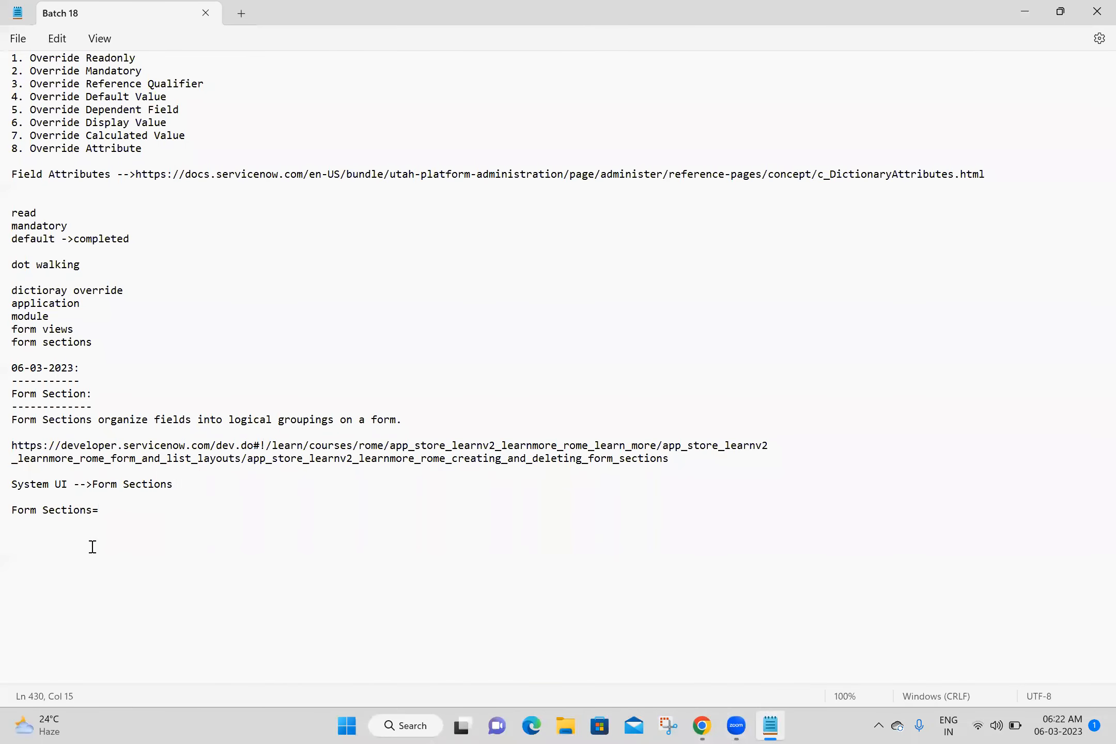
{"action": "key", "text": "ctrl+v"}
{"action": "key", "text": "alt+Tab"}
{"action": "right_click", "coordinate": [112, 8]}
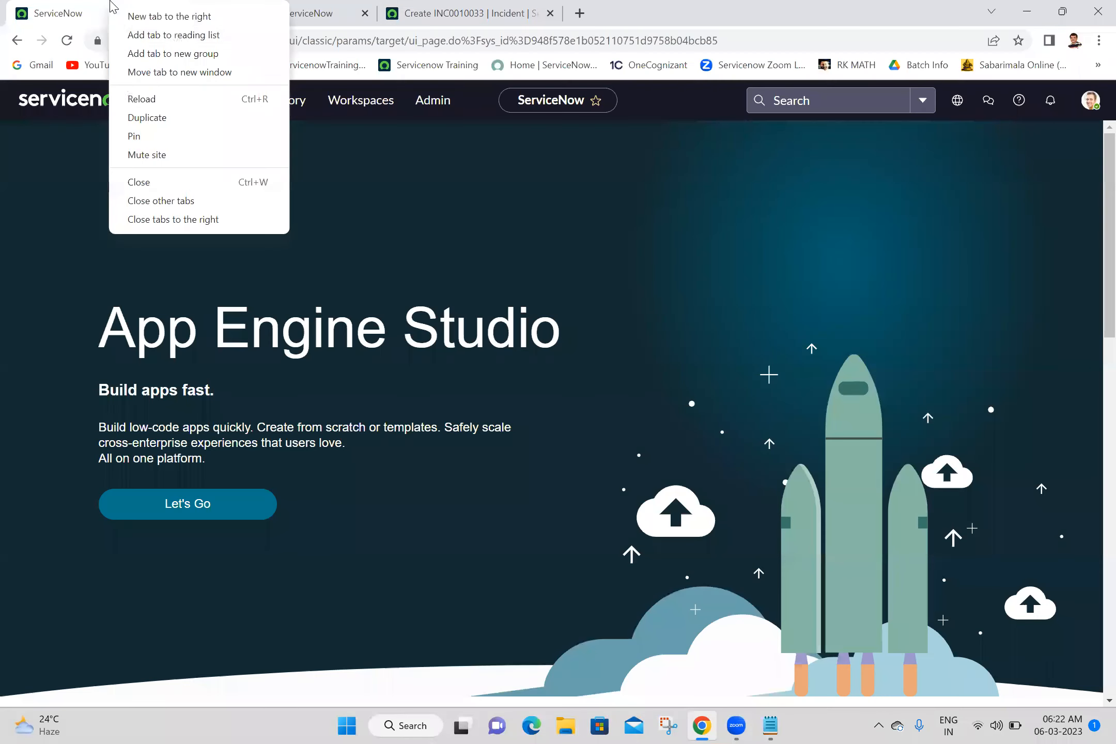
Step: Close the other tabs and open the my Second Tables list via the navigator filter 'my second'
{"action": "left_click", "coordinate": [157, 219]}
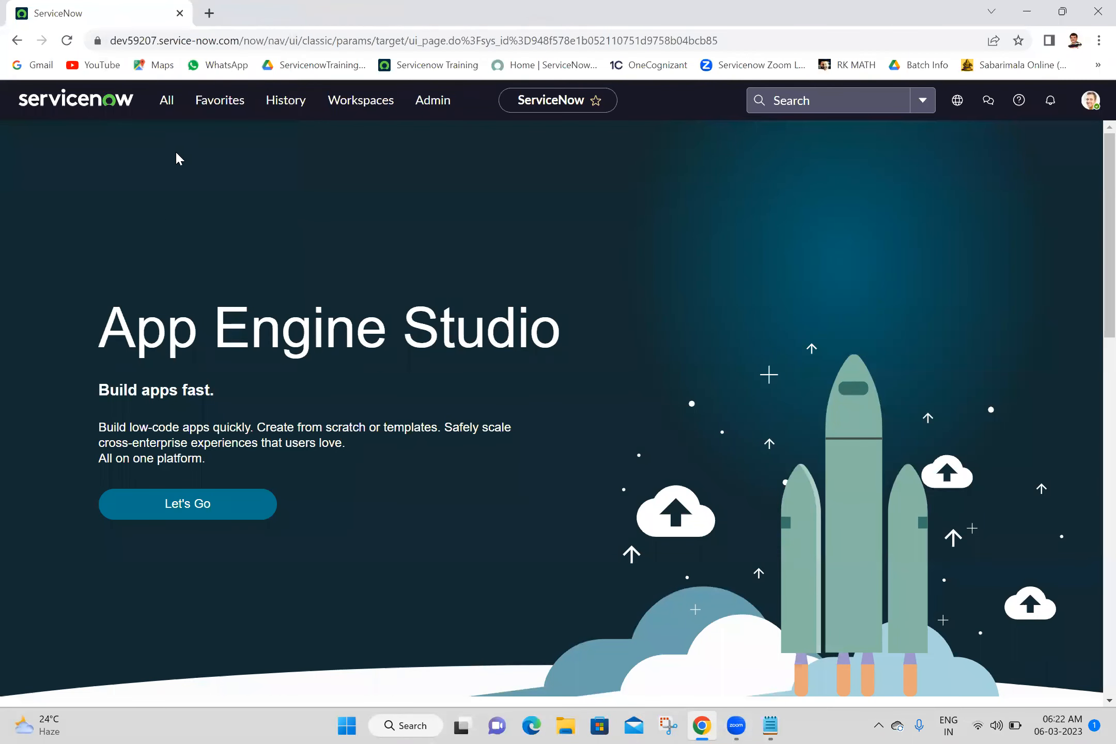
{"action": "left_click", "coordinate": [166, 100]}
{"action": "key", "text": "ctrl+shift+Left"}
{"action": "key", "text": "ctrl+shift+Left"}
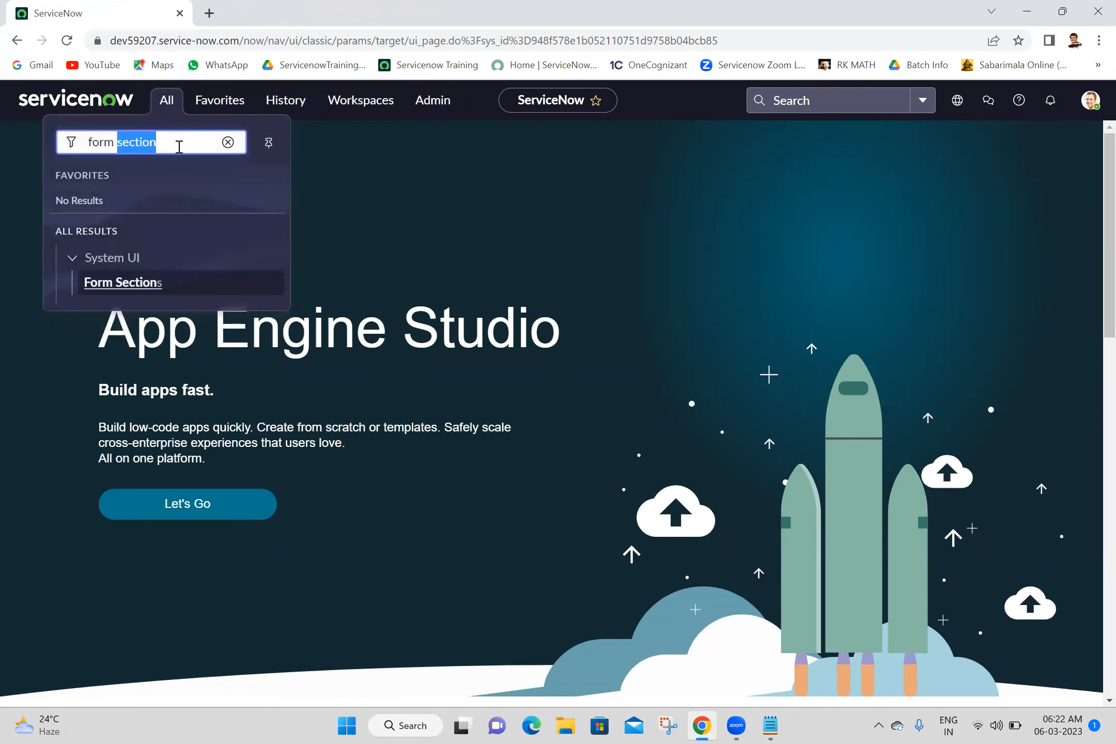
{"action": "type", "text": "my second"}
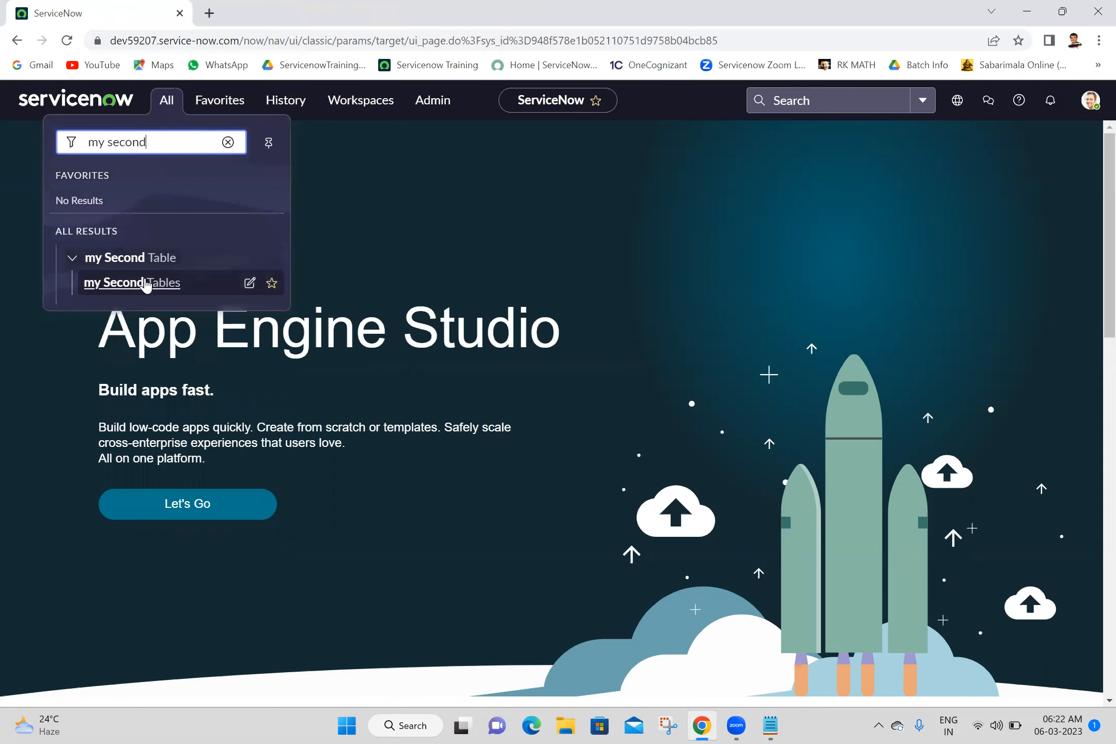
{"action": "middle_click", "coordinate": [154, 284]}
{"action": "left_click", "coordinate": [349, 6]}
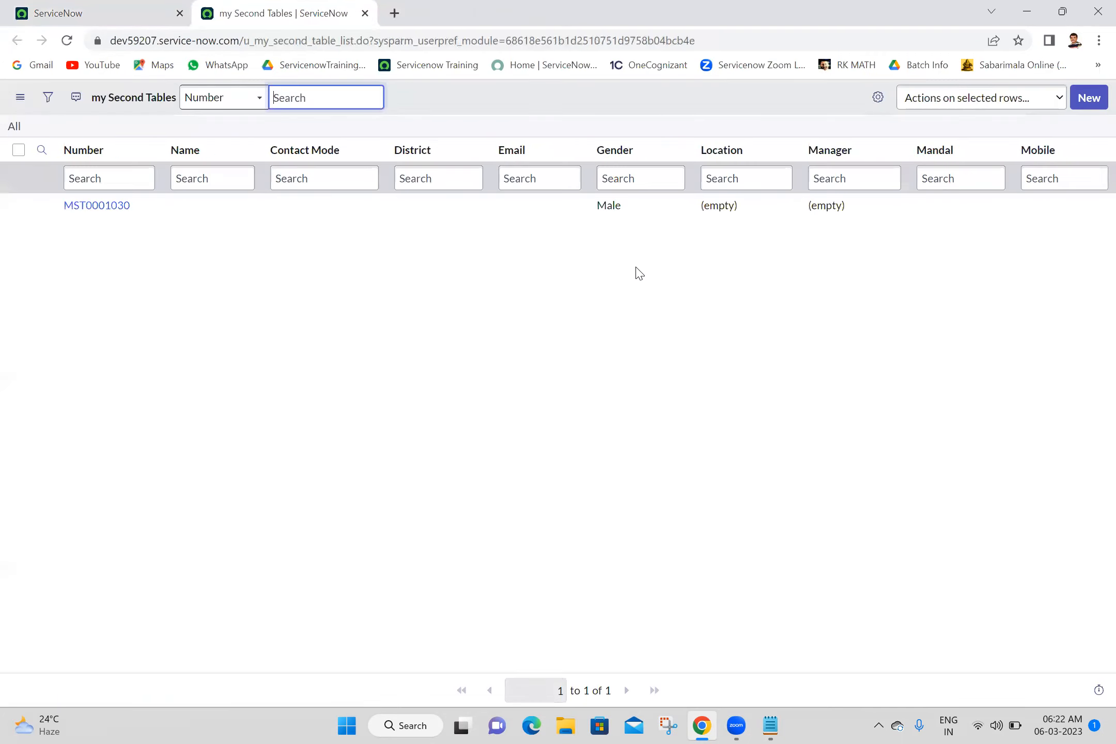
Step: Start a new my Second Table record and open its Configure > Form Layout page
{"action": "left_click", "coordinate": [1088, 98]}
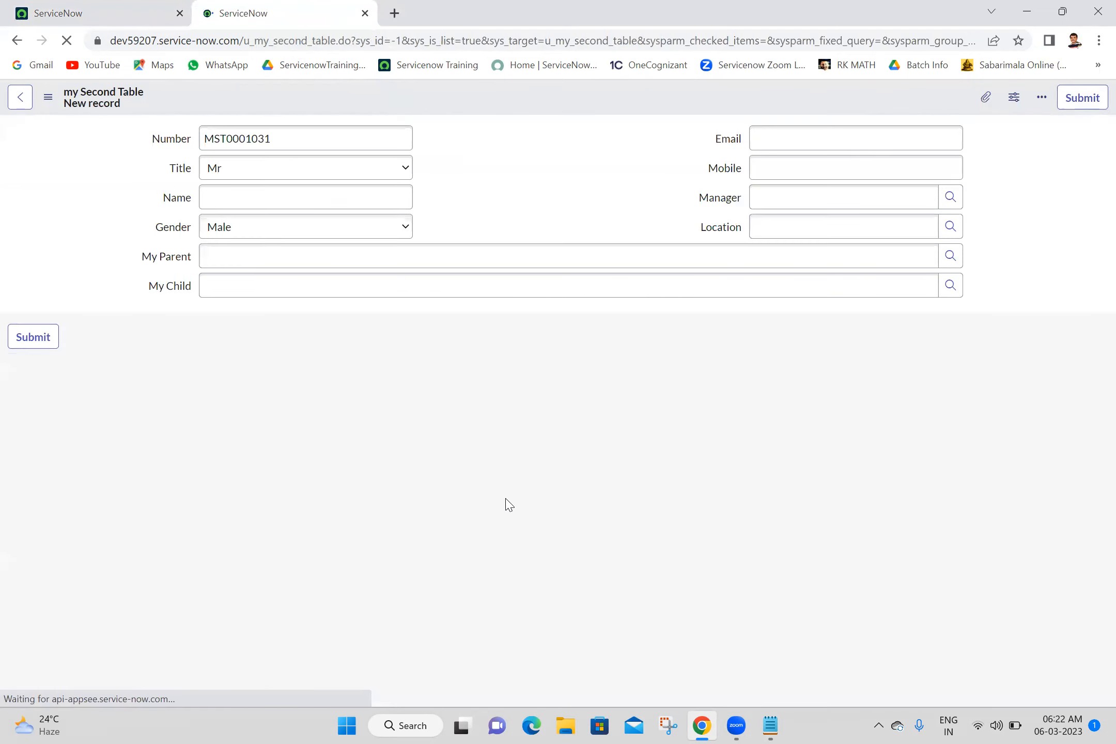
{"action": "right_click", "coordinate": [526, 107]}
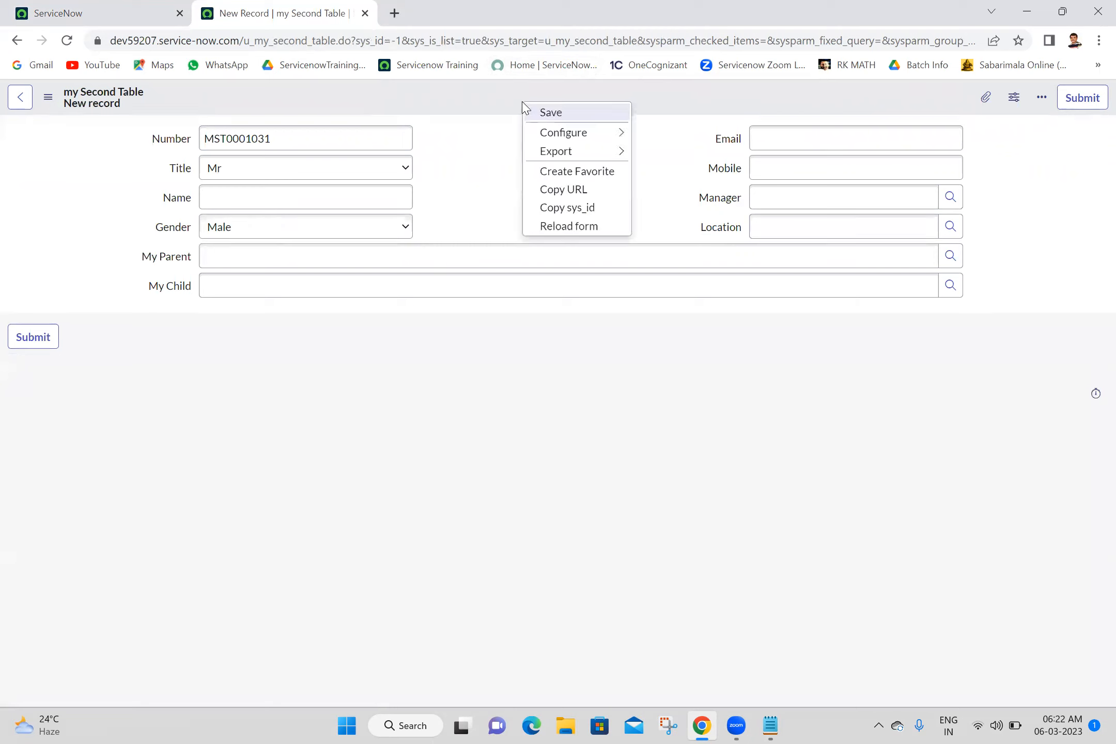
{"action": "mouse_move", "coordinate": [561, 138]}
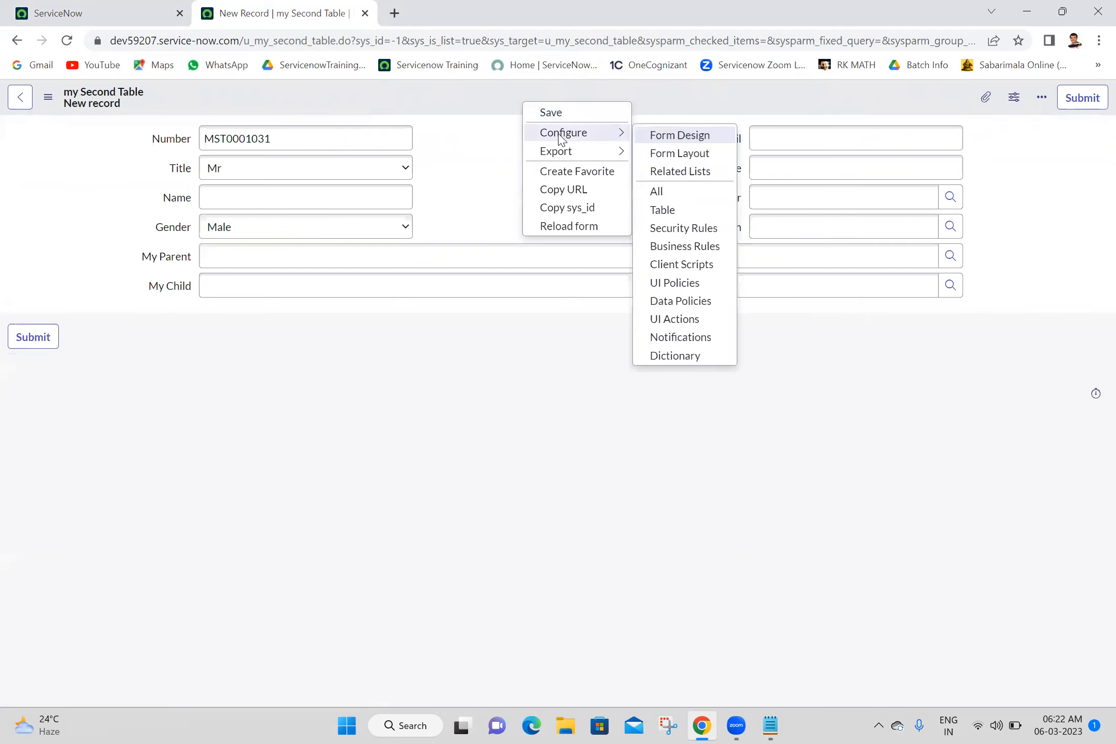
{"action": "left_click", "coordinate": [679, 154]}
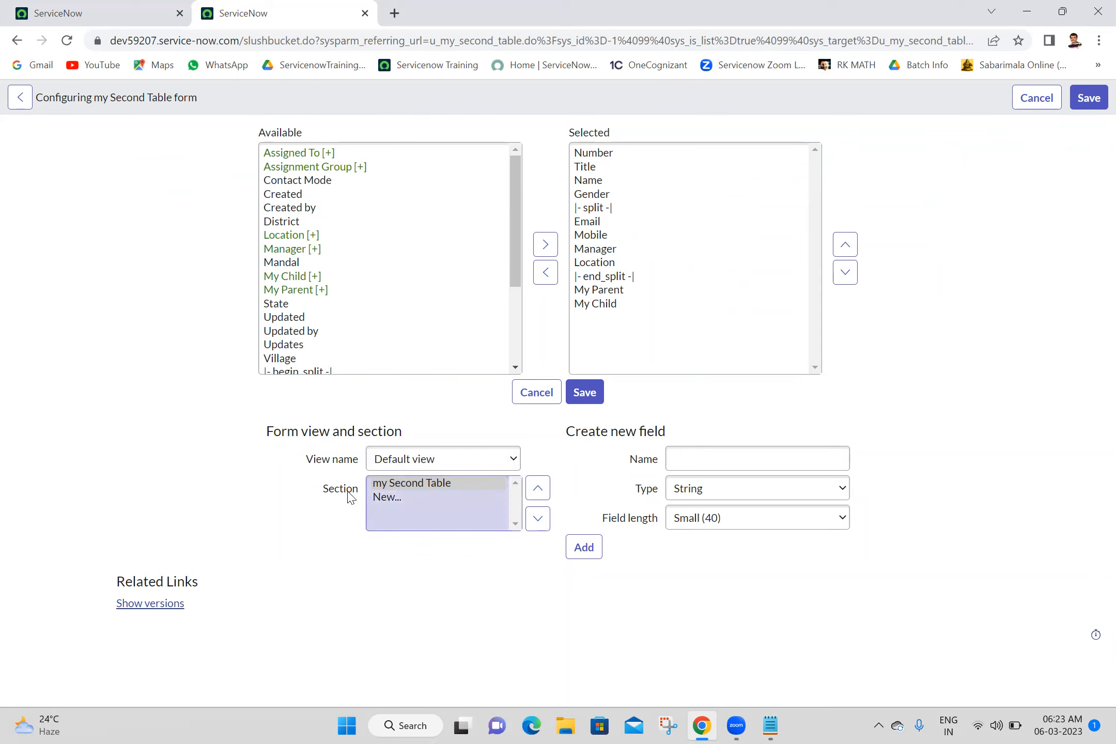
Step: Create a new form section captioned 'Choice Field Explanation'
{"action": "left_click", "coordinate": [390, 498]}
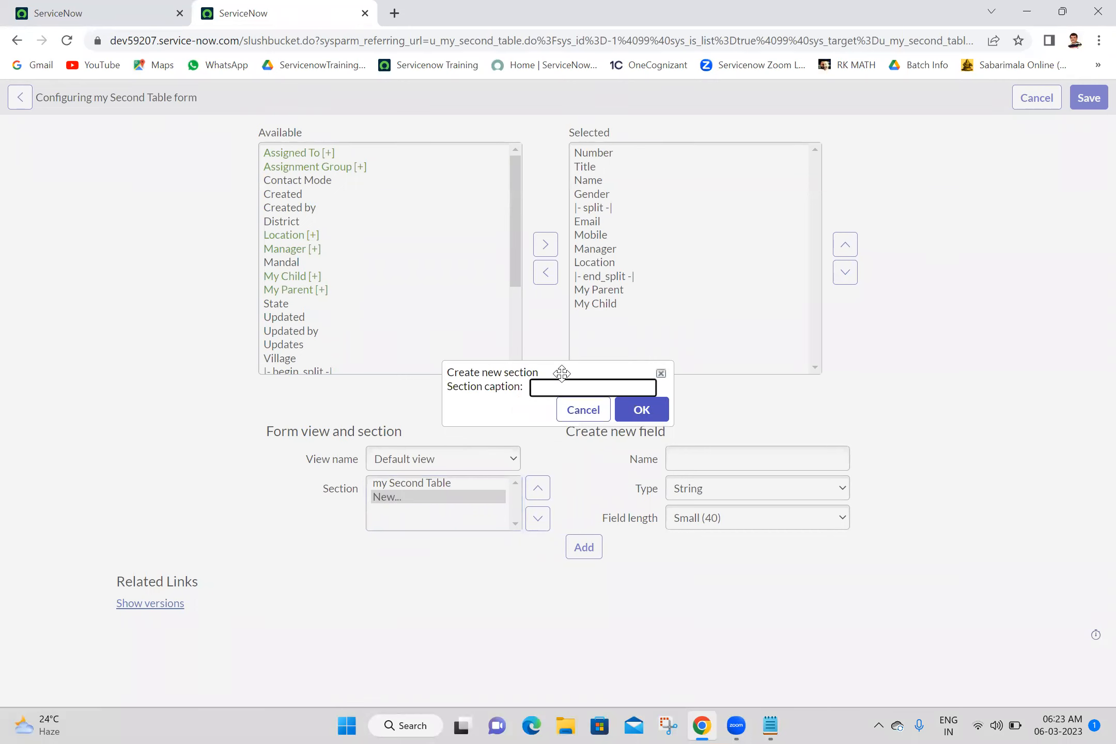
{"action": "left_click", "coordinate": [568, 388]}
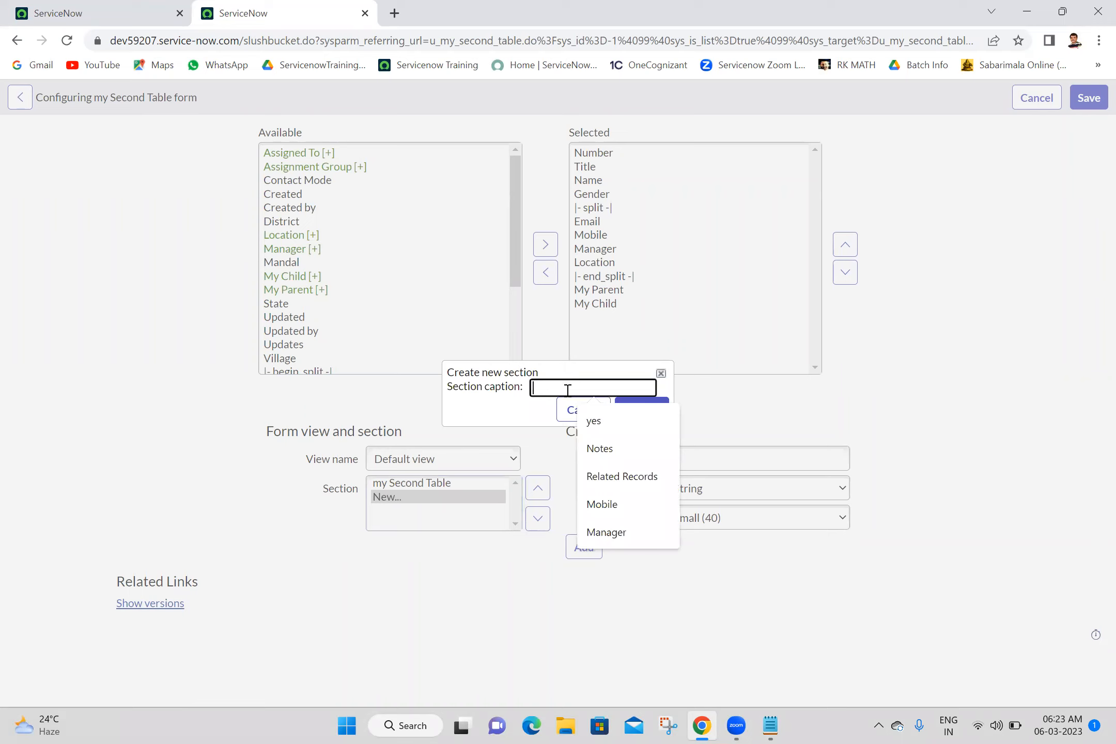
{"action": "type", "text": "Choice Field Explanation"}
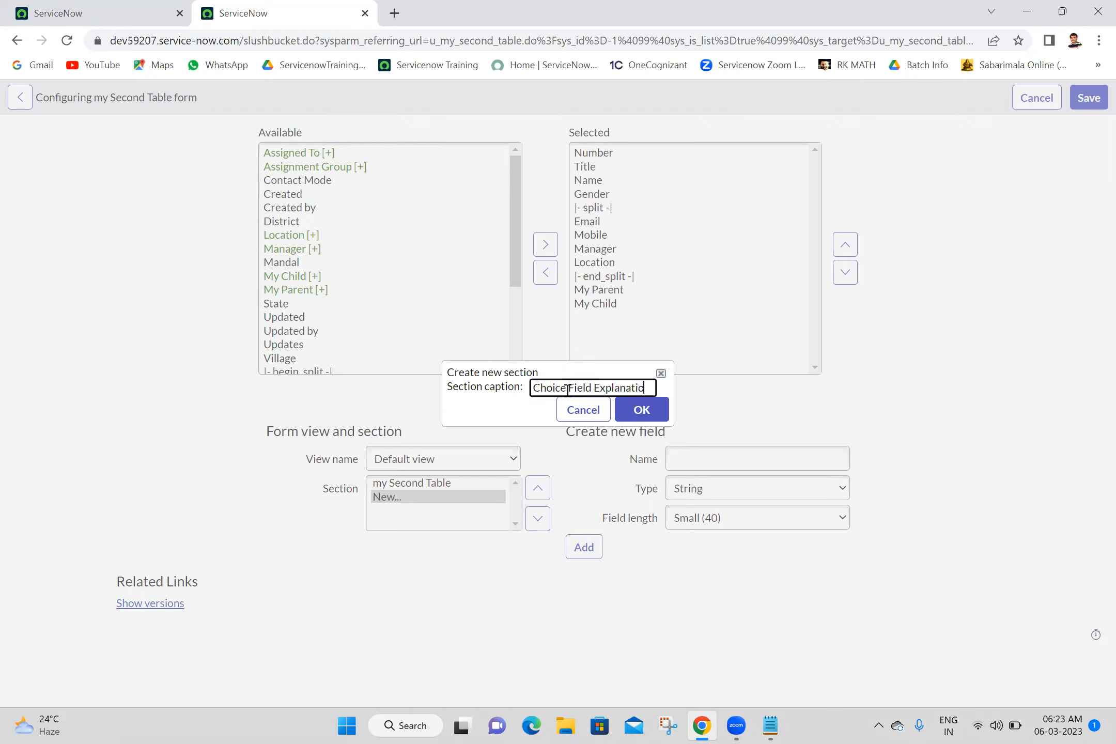
{"action": "left_click", "coordinate": [654, 413]}
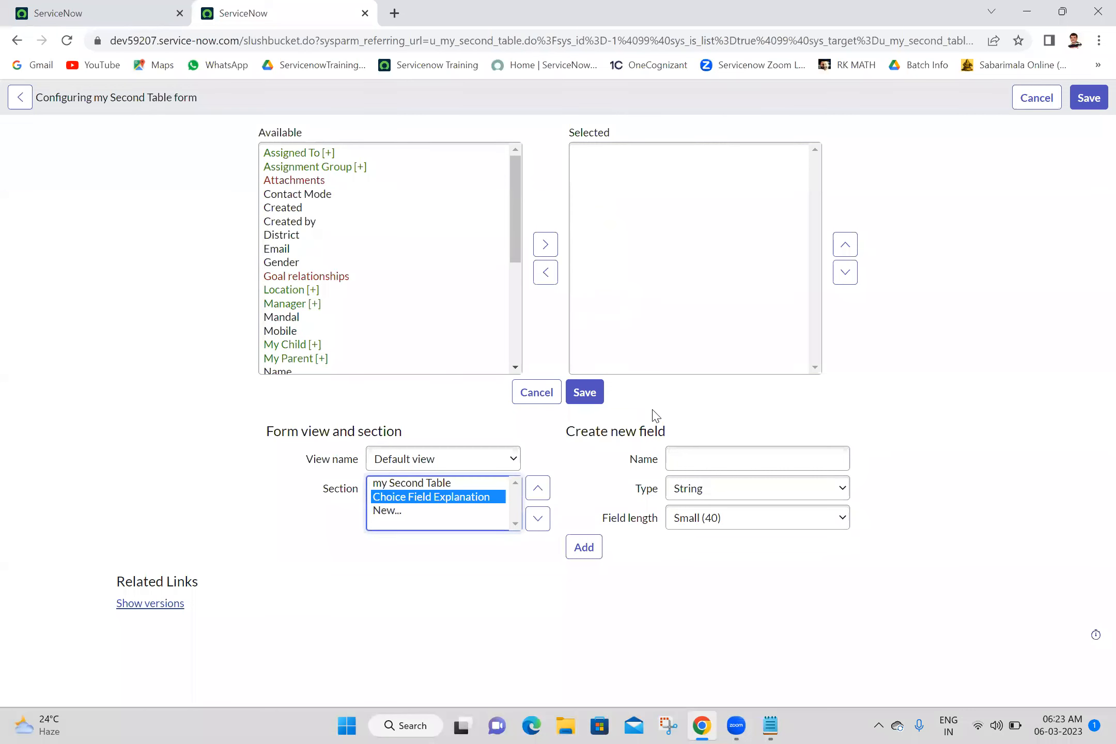
{"action": "left_click", "coordinate": [708, 364]}
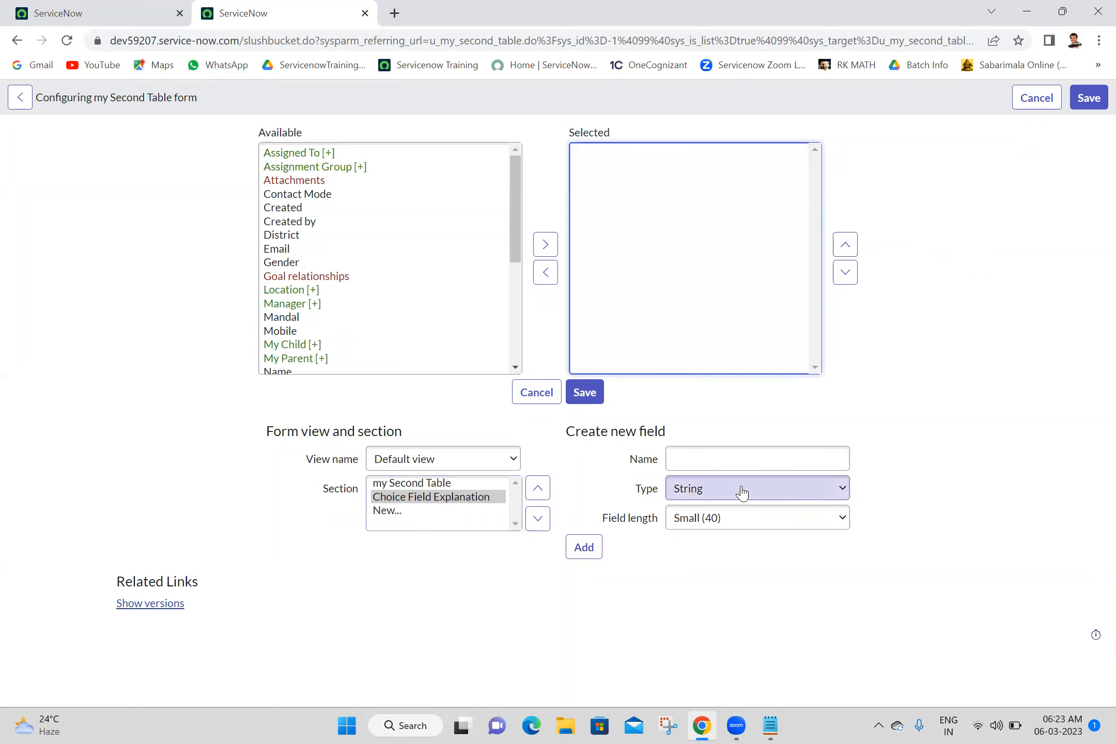
Step: Add Gender, Title, State, Village and District to the Choice Field Explanation section
{"action": "left_click", "coordinate": [464, 498]}
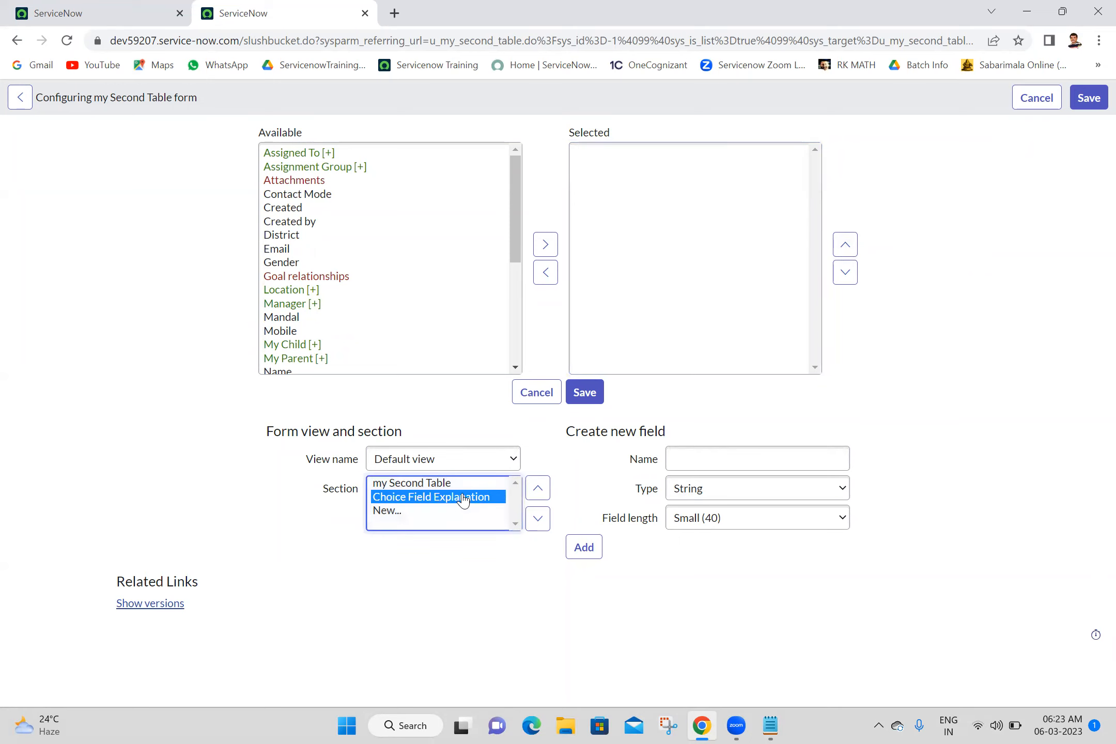
{"action": "left_click", "coordinate": [260, 500]}
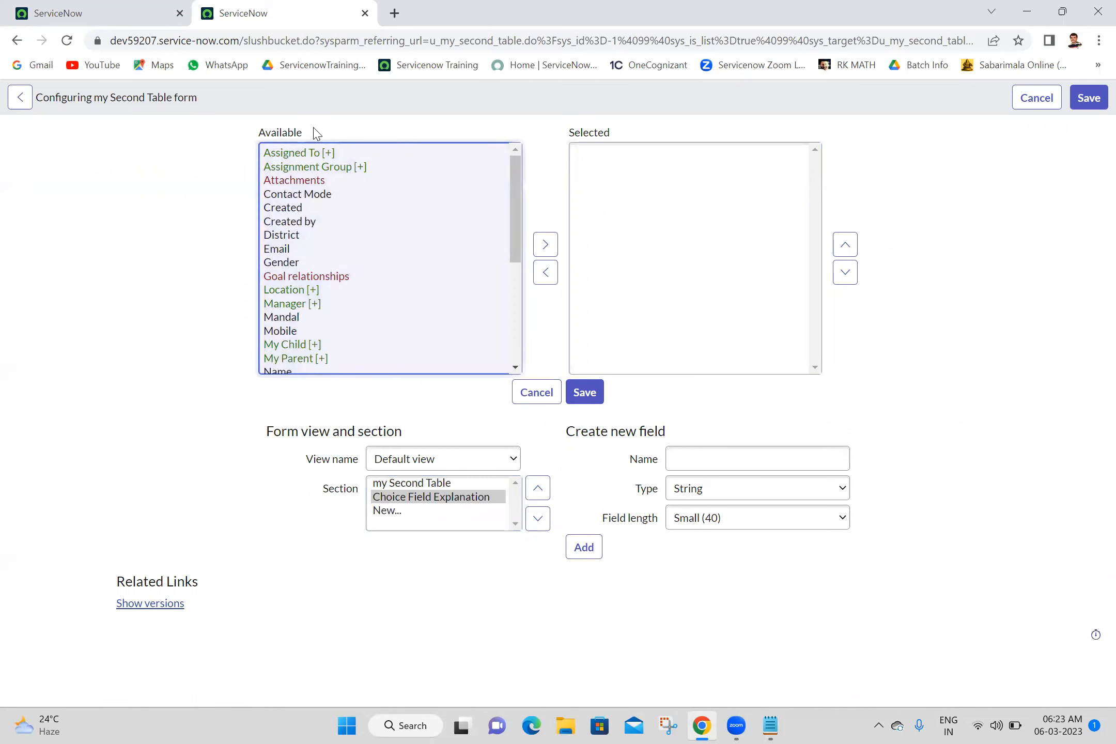
{"action": "left_click", "coordinate": [282, 277]}
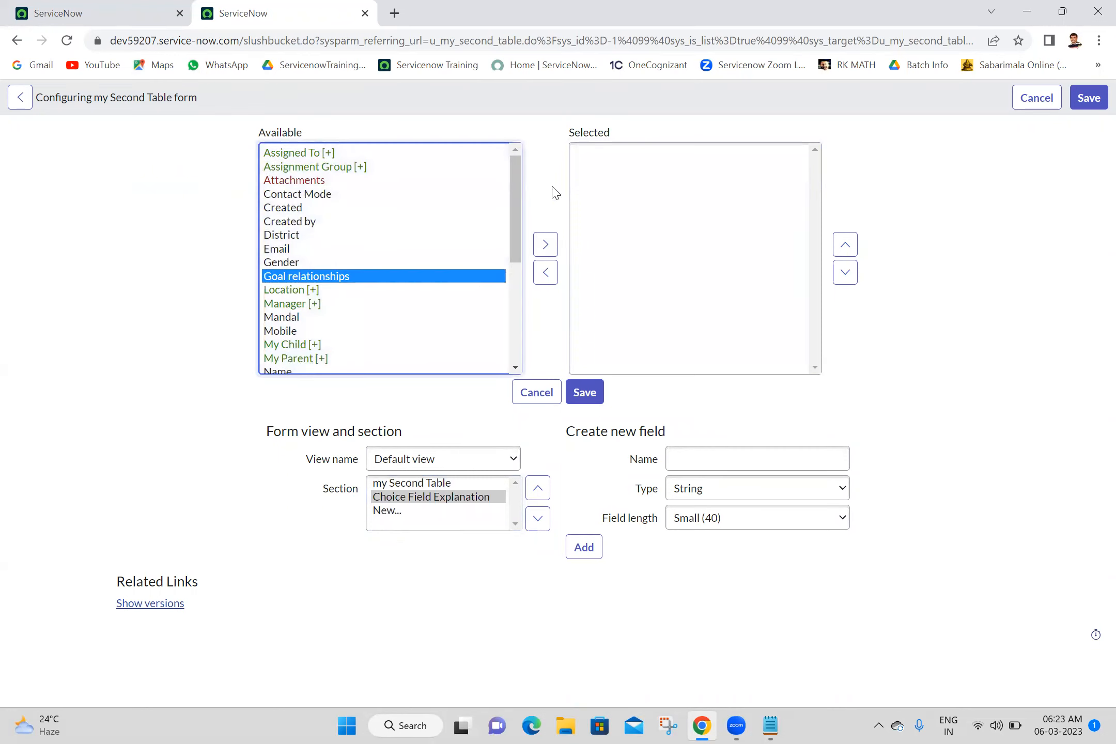
{"action": "left_click", "coordinate": [516, 368]}
{"action": "left_click", "coordinate": [515, 368]}
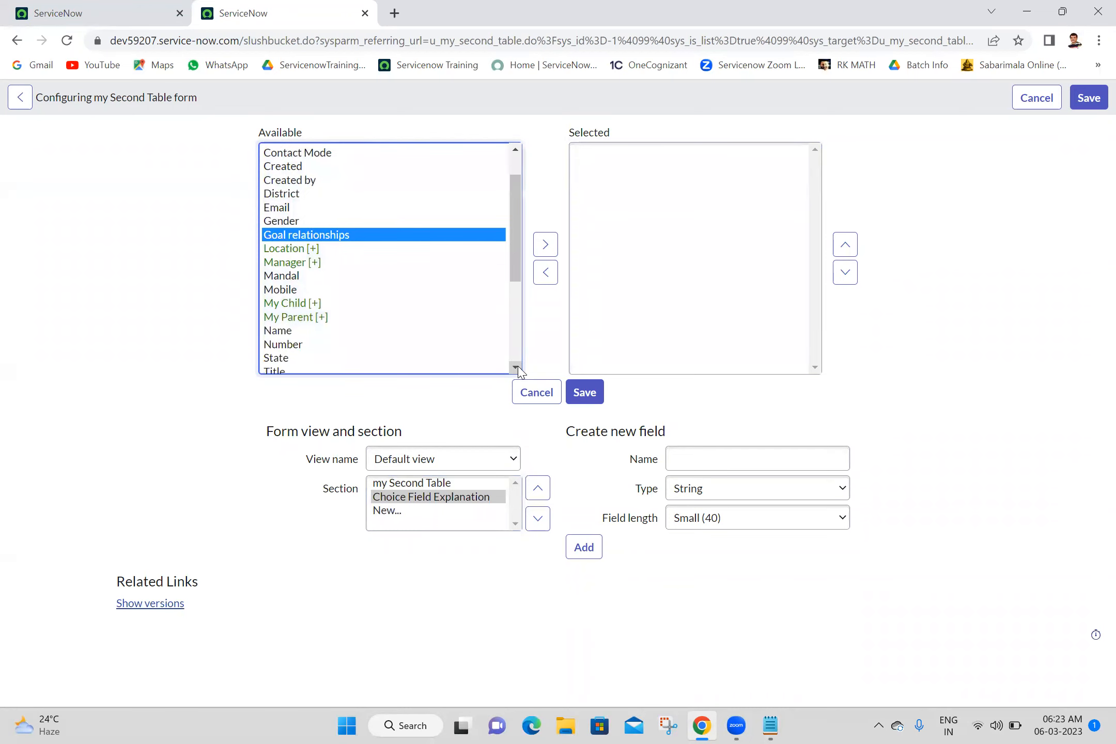
{"action": "left_click", "coordinate": [516, 368]}
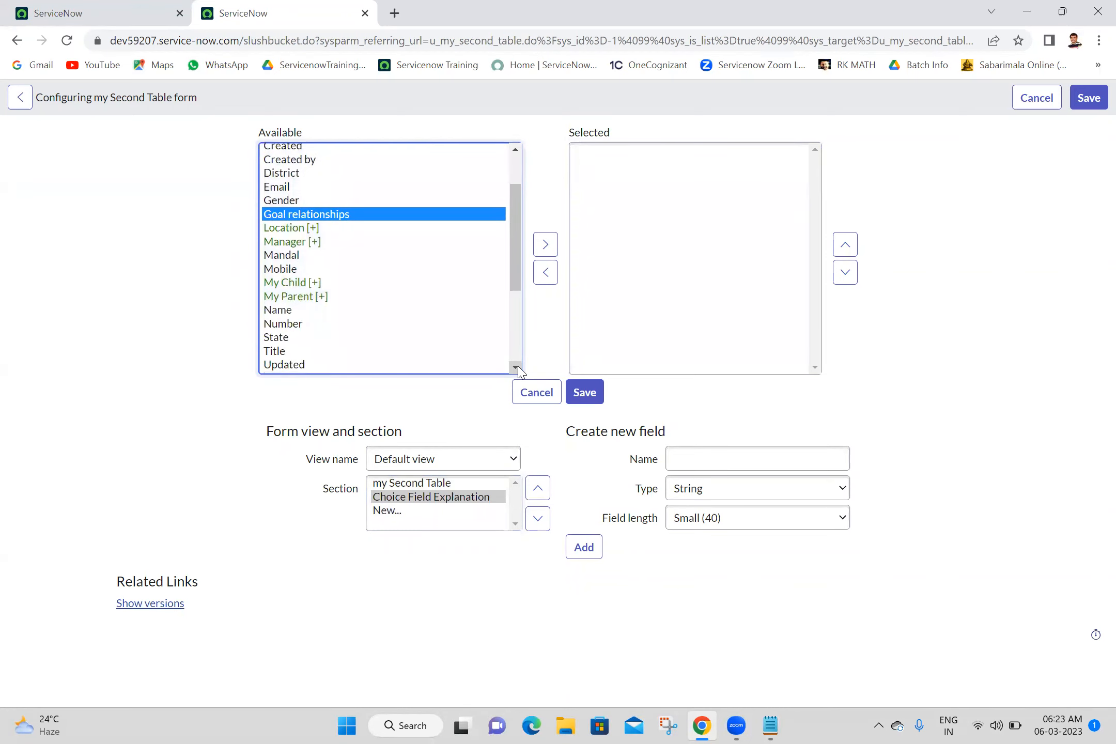
{"action": "left_click", "coordinate": [324, 203]}
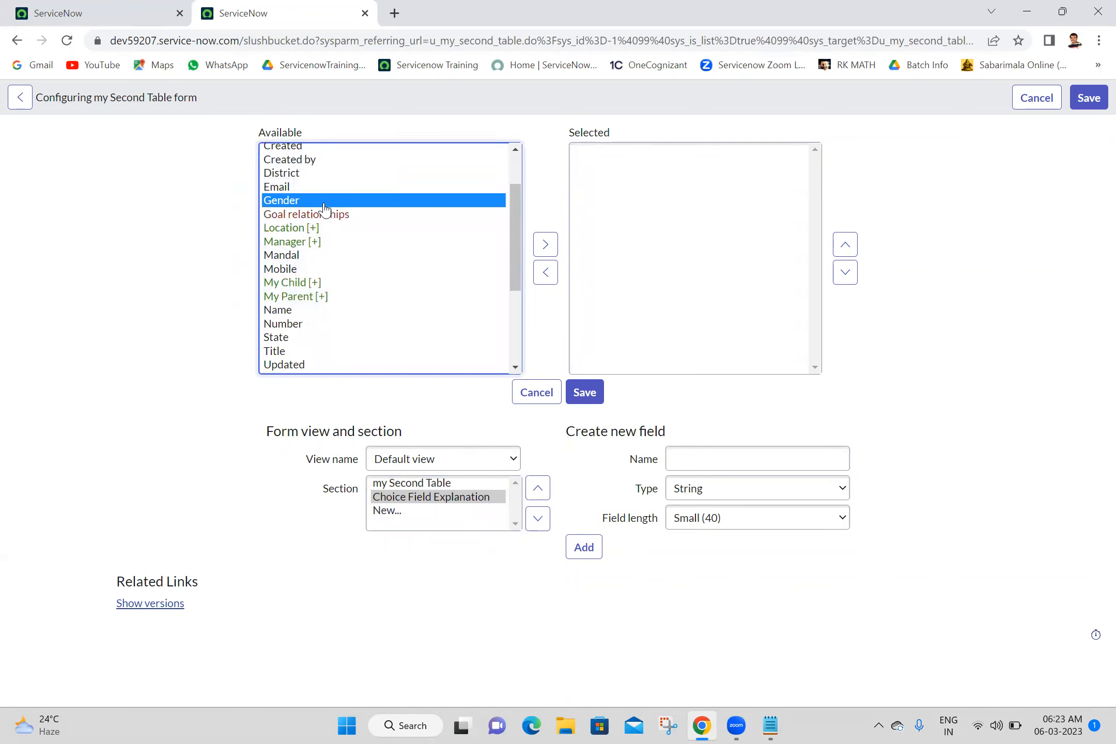
{"action": "left_click", "coordinate": [545, 244]}
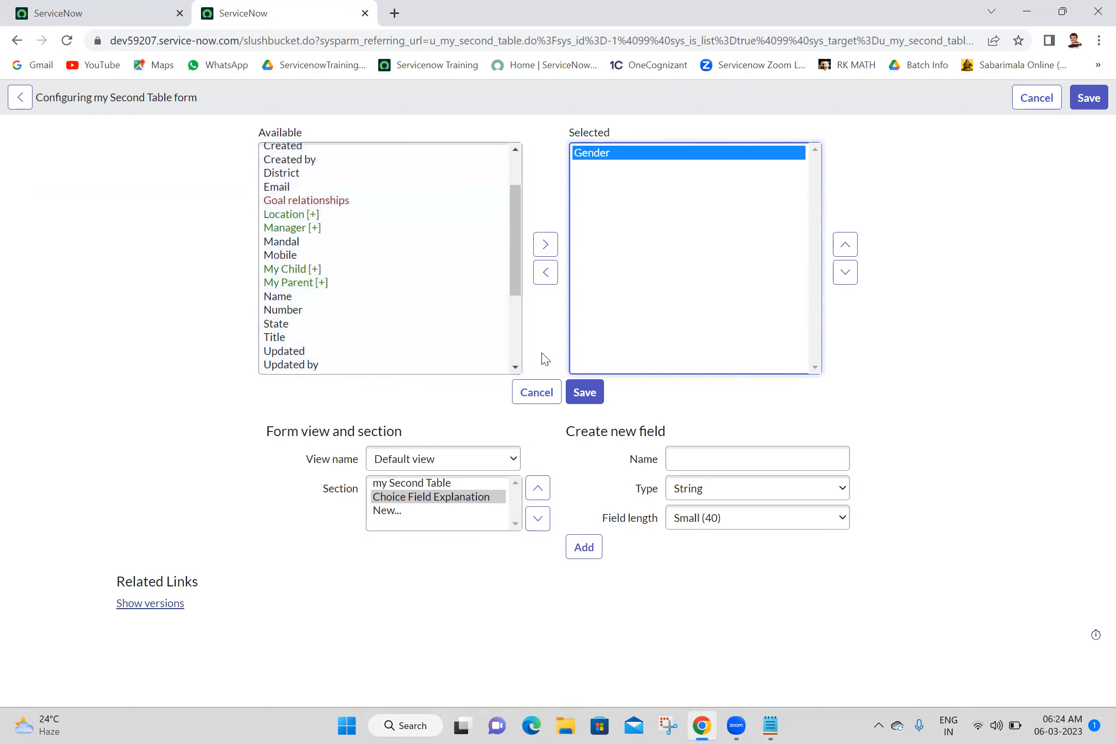
{"action": "left_click", "coordinate": [516, 367]}
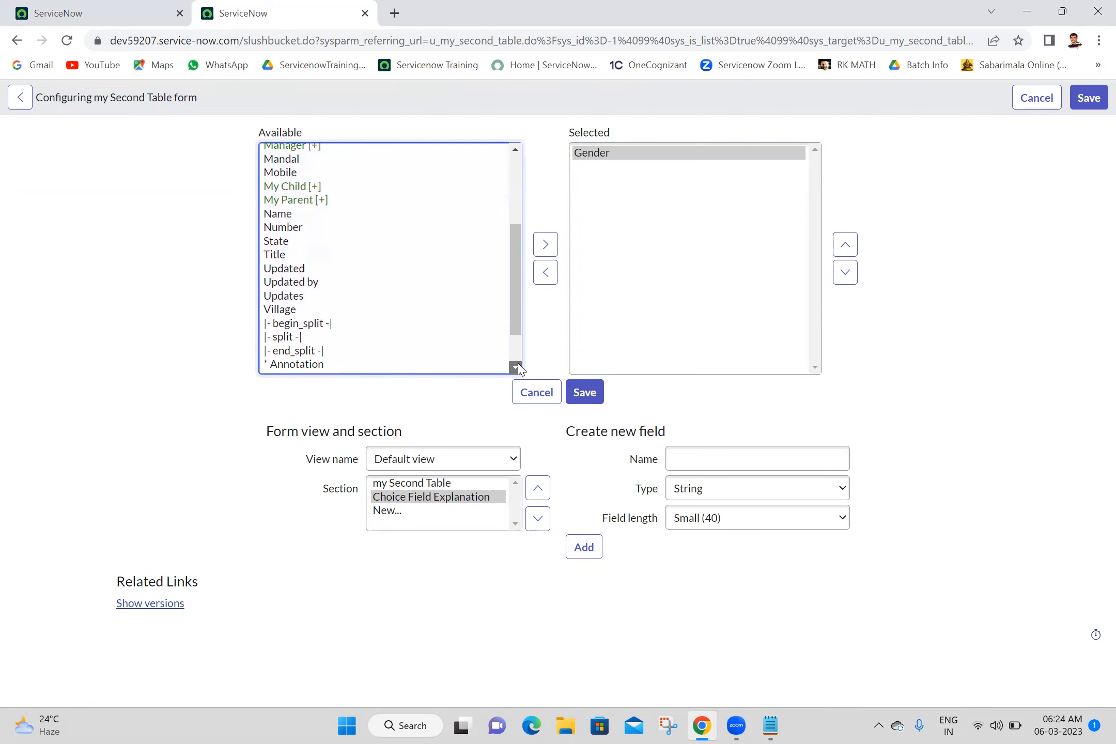
{"action": "left_click", "coordinate": [516, 367]}
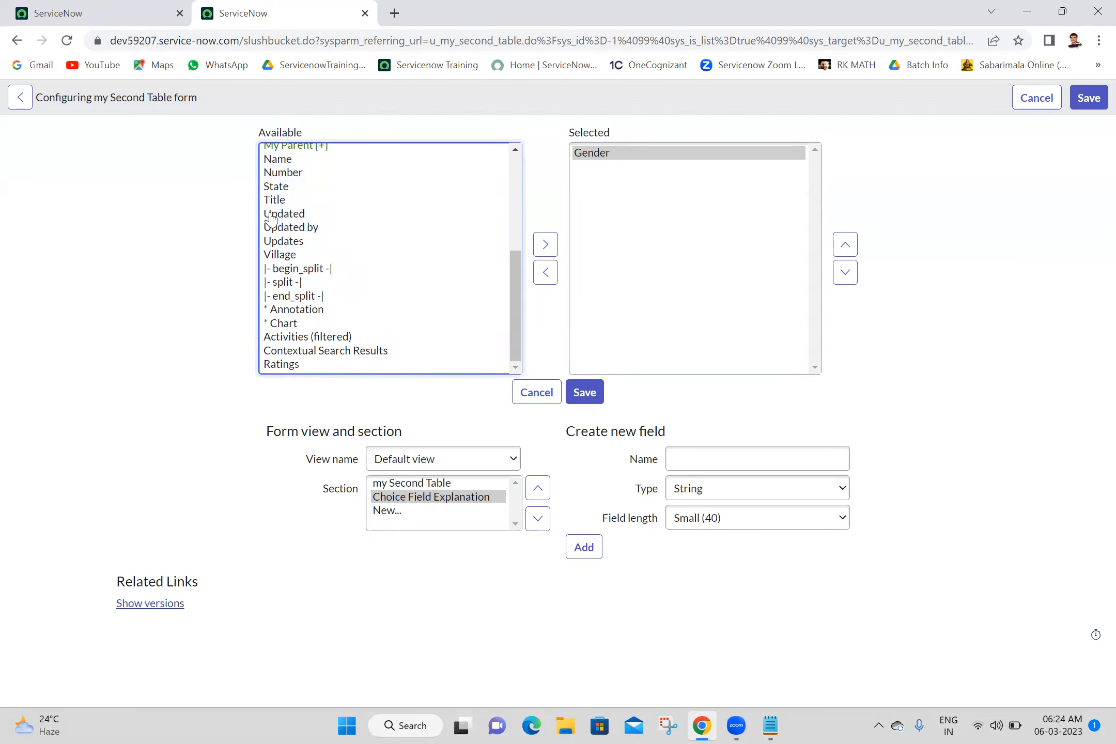
{"action": "double_click", "coordinate": [282, 202]}
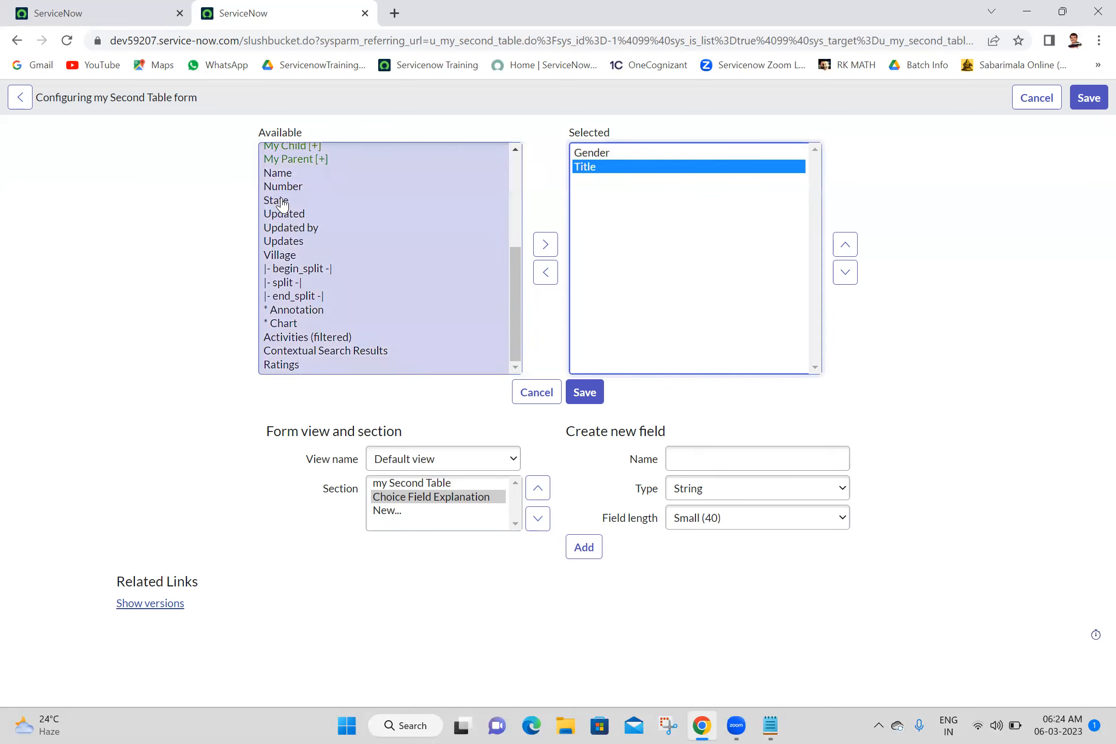
{"action": "double_click", "coordinate": [283, 202]}
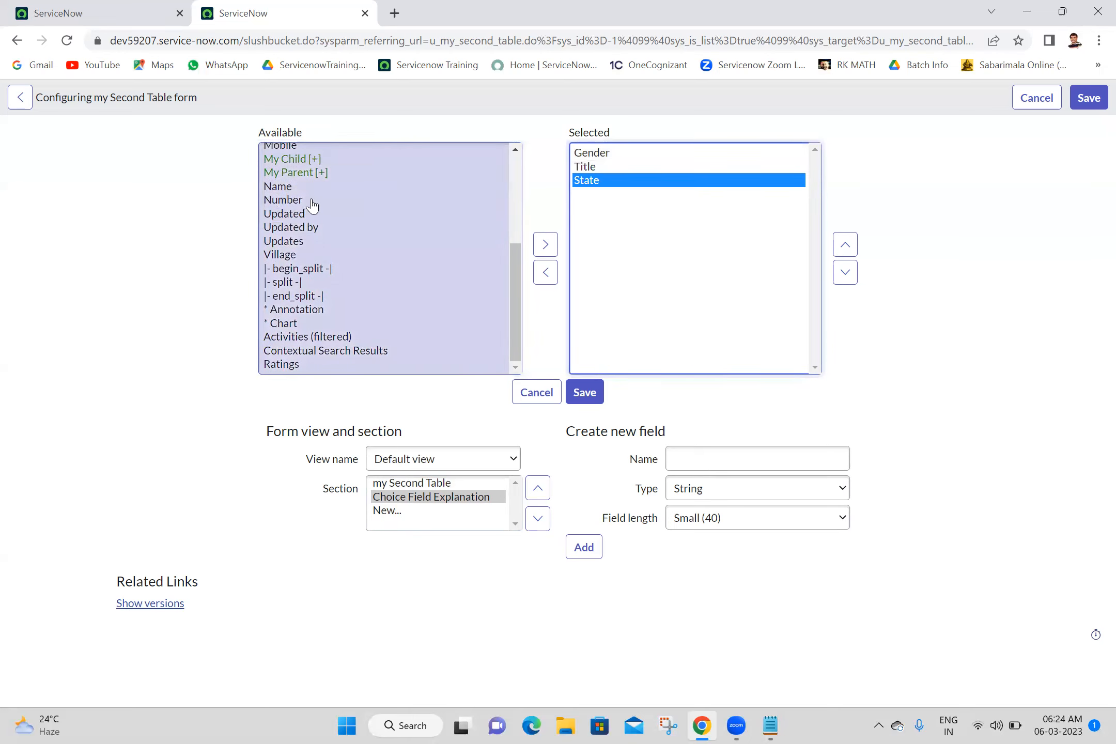
{"action": "double_click", "coordinate": [279, 256]}
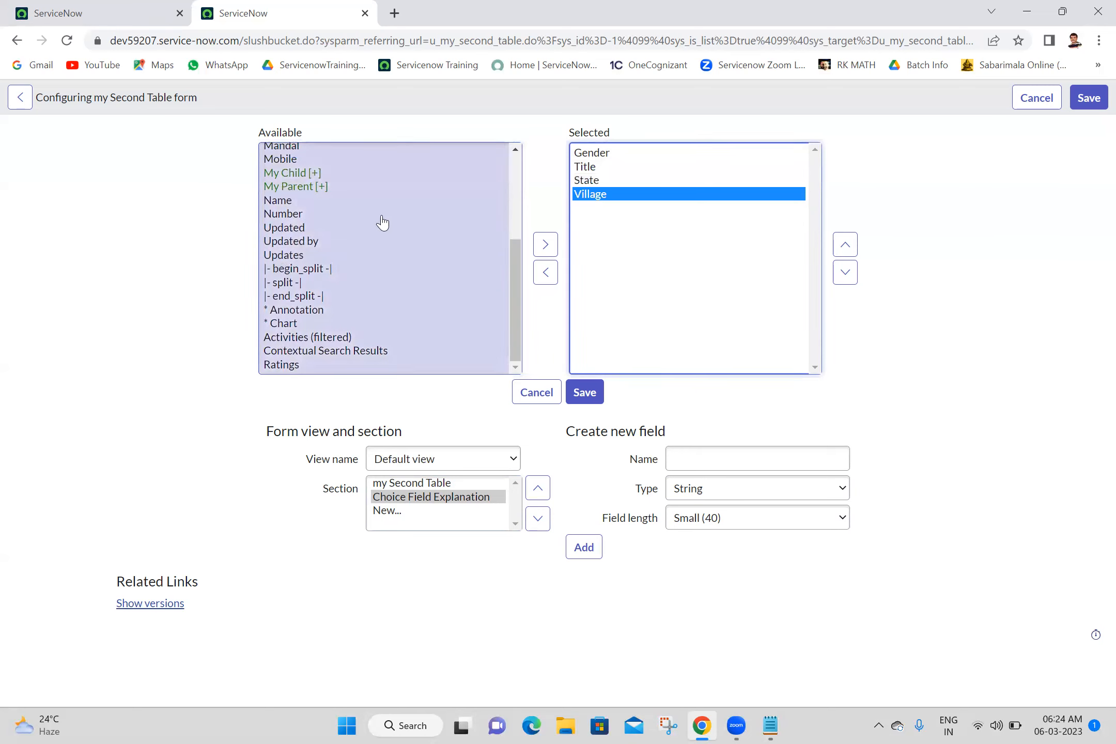
{"action": "left_click", "coordinate": [519, 182]}
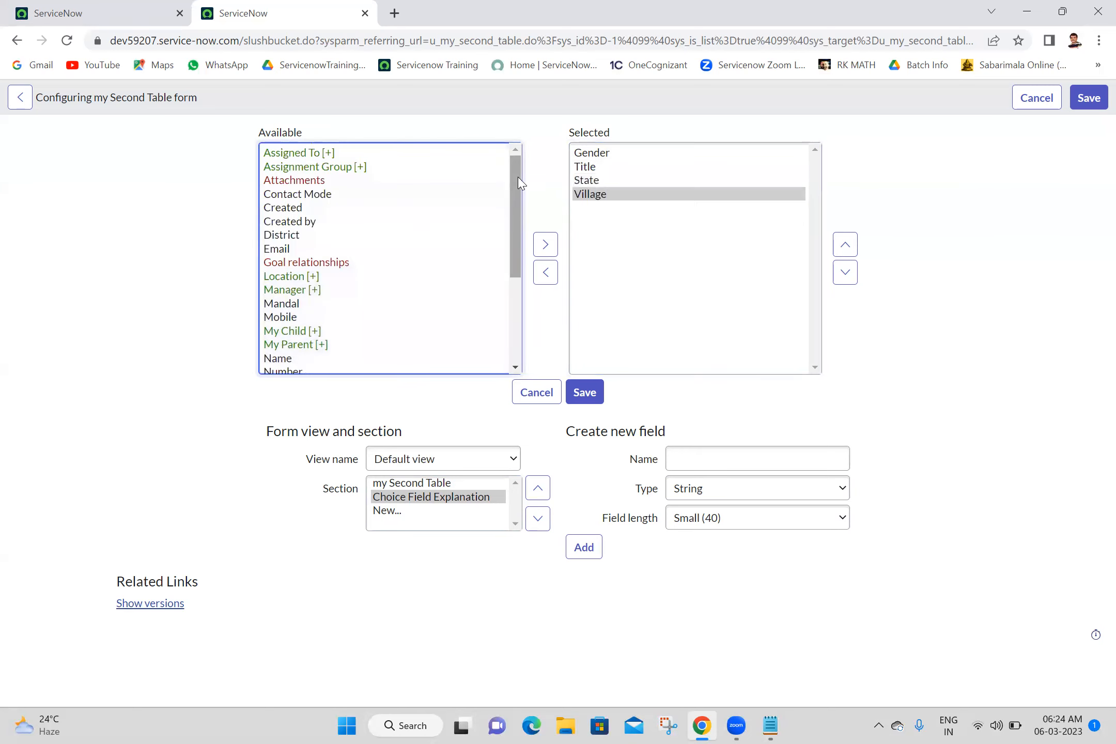
{"action": "double_click", "coordinate": [283, 236]}
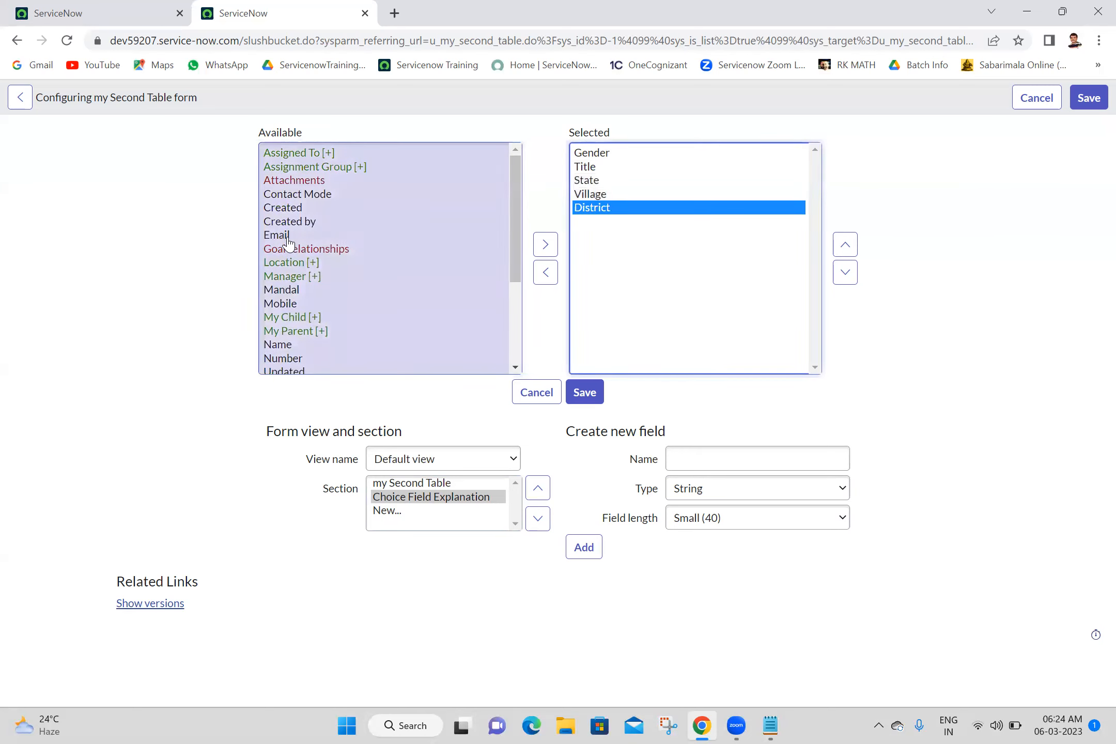
Step: Reorder the fields so Title comes first and District sits above Village
{"action": "left_click", "coordinate": [597, 172]}
{"action": "double_click", "coordinate": [597, 169]}
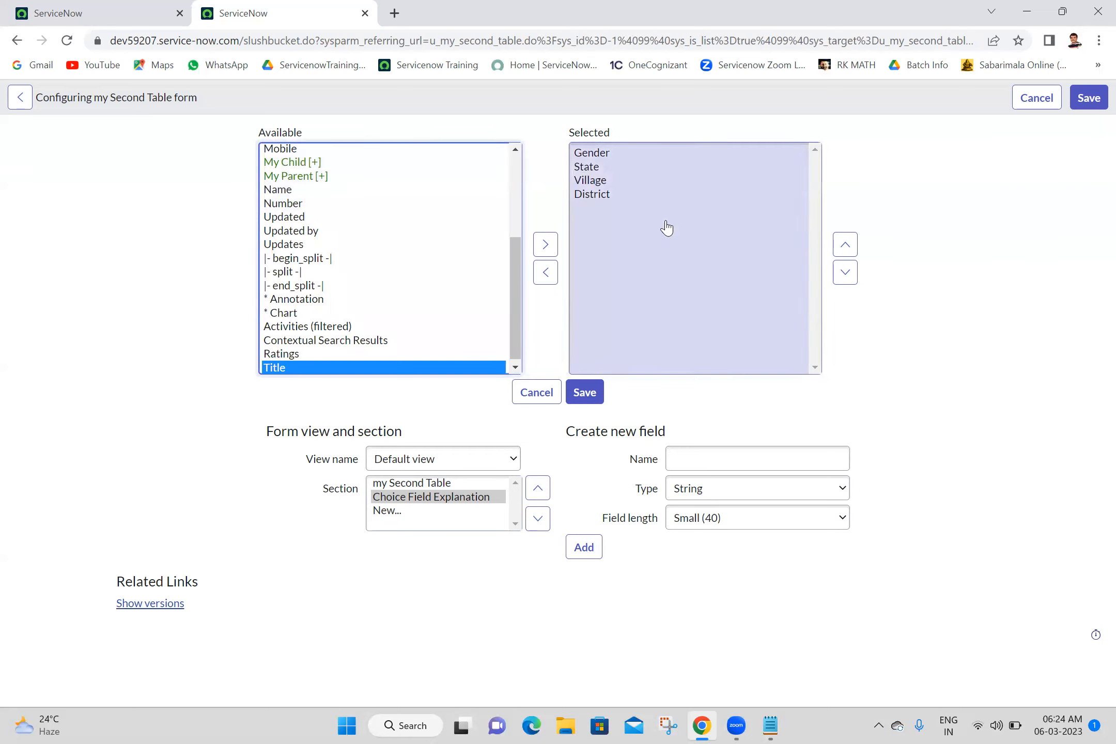
{"action": "left_click", "coordinate": [539, 249]}
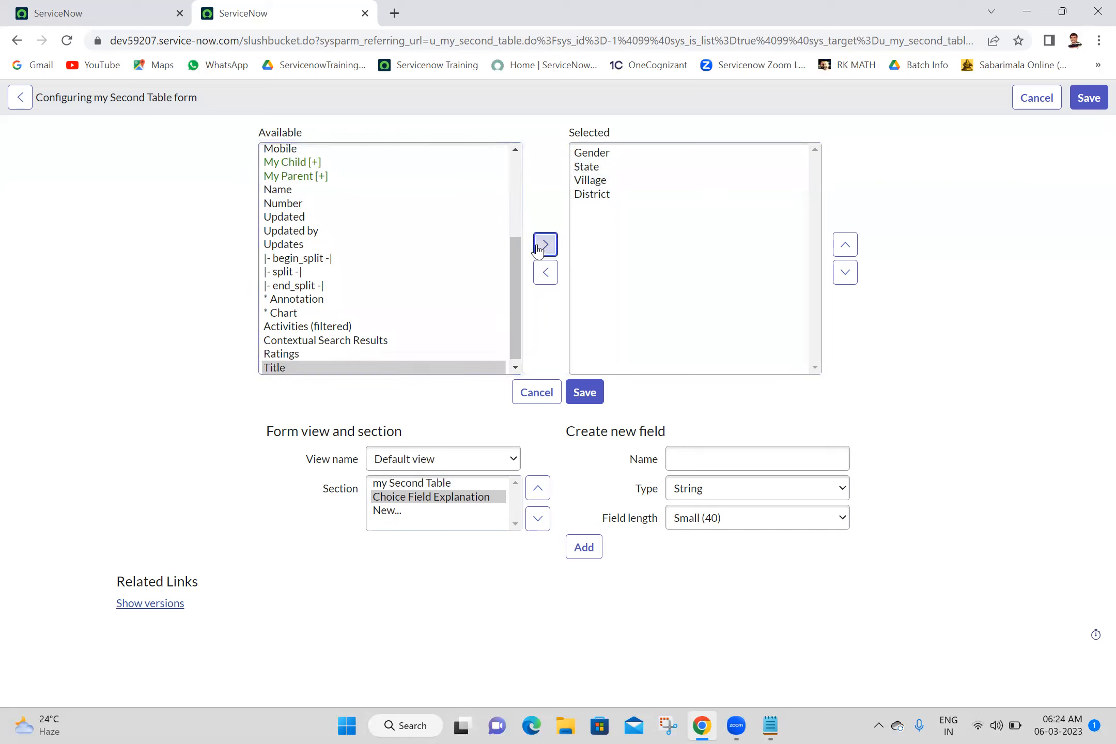
{"action": "left_click", "coordinate": [846, 245]}
{"action": "left_click", "coordinate": [848, 245]}
{"action": "left_click", "coordinate": [849, 245]}
{"action": "left_click", "coordinate": [849, 245]}
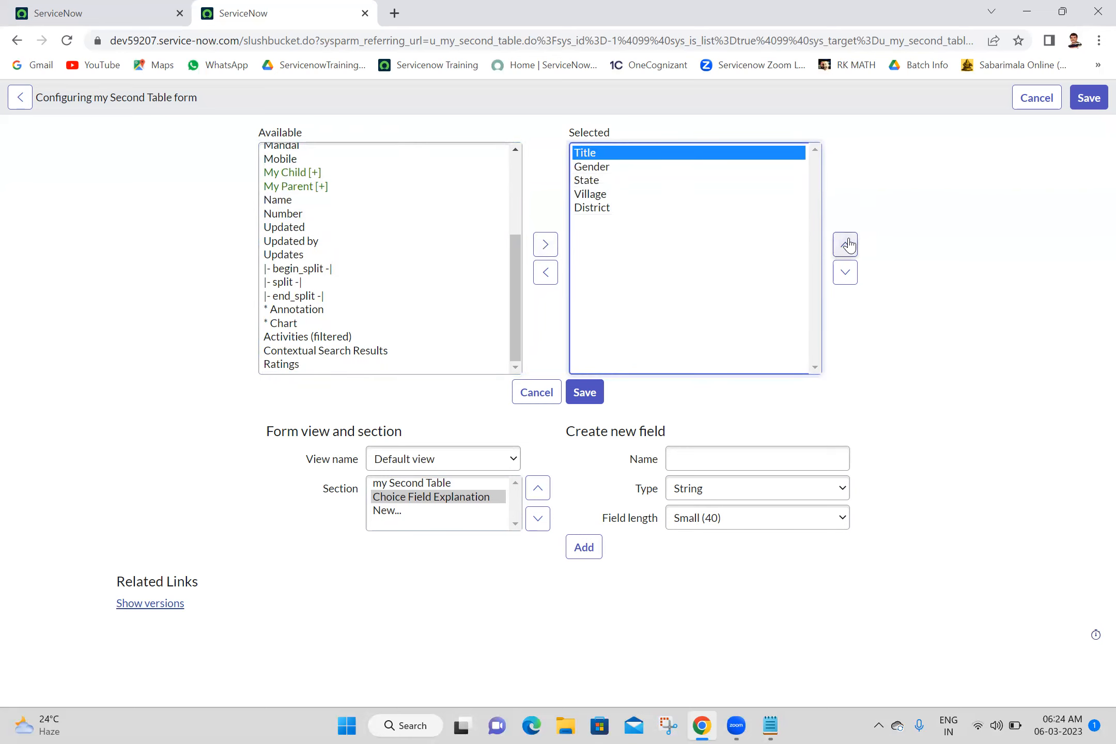
{"action": "left_click", "coordinate": [607, 209]}
{"action": "left_click", "coordinate": [846, 246]}
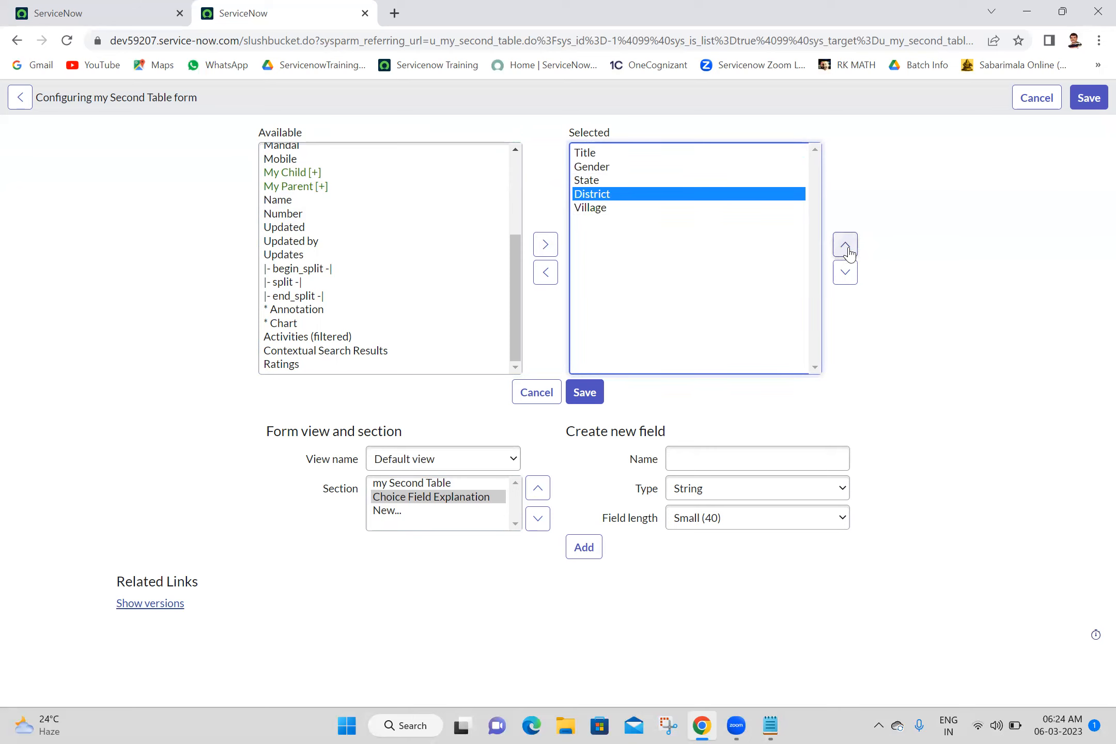
Step: Insert a column split between Gender and State and save the layout
{"action": "left_click", "coordinate": [509, 276]}
{"action": "left_click", "coordinate": [332, 214]}
{"action": "left_click", "coordinate": [288, 283]}
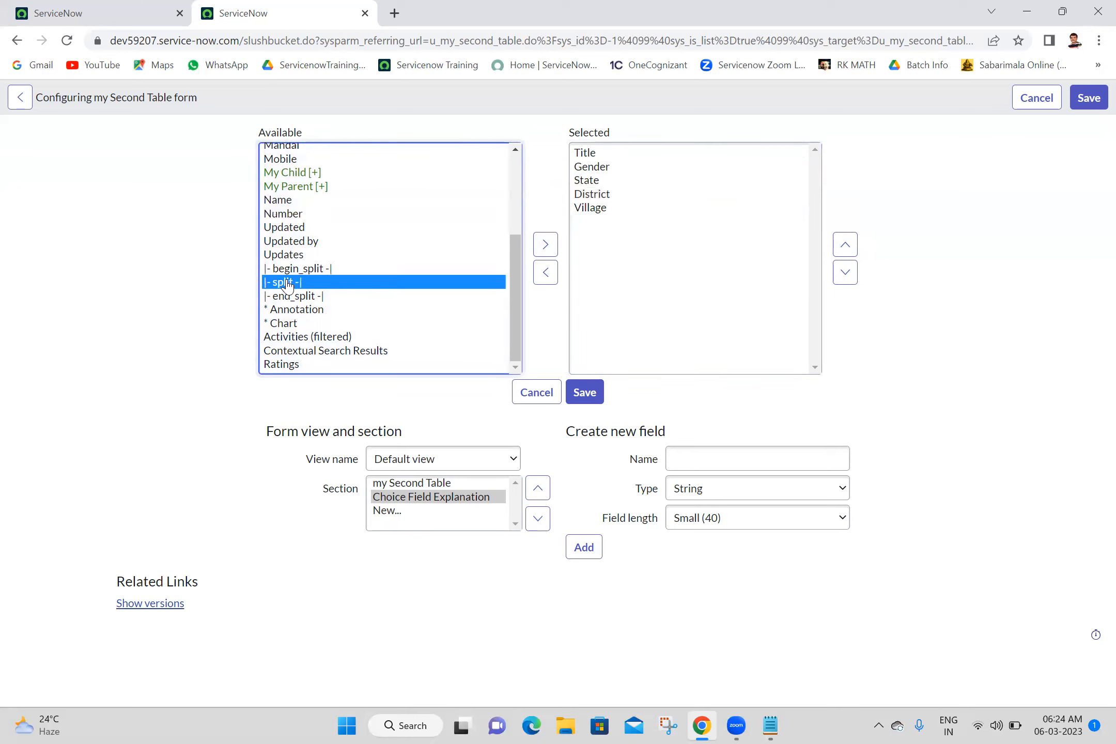
{"action": "left_click", "coordinate": [546, 244]}
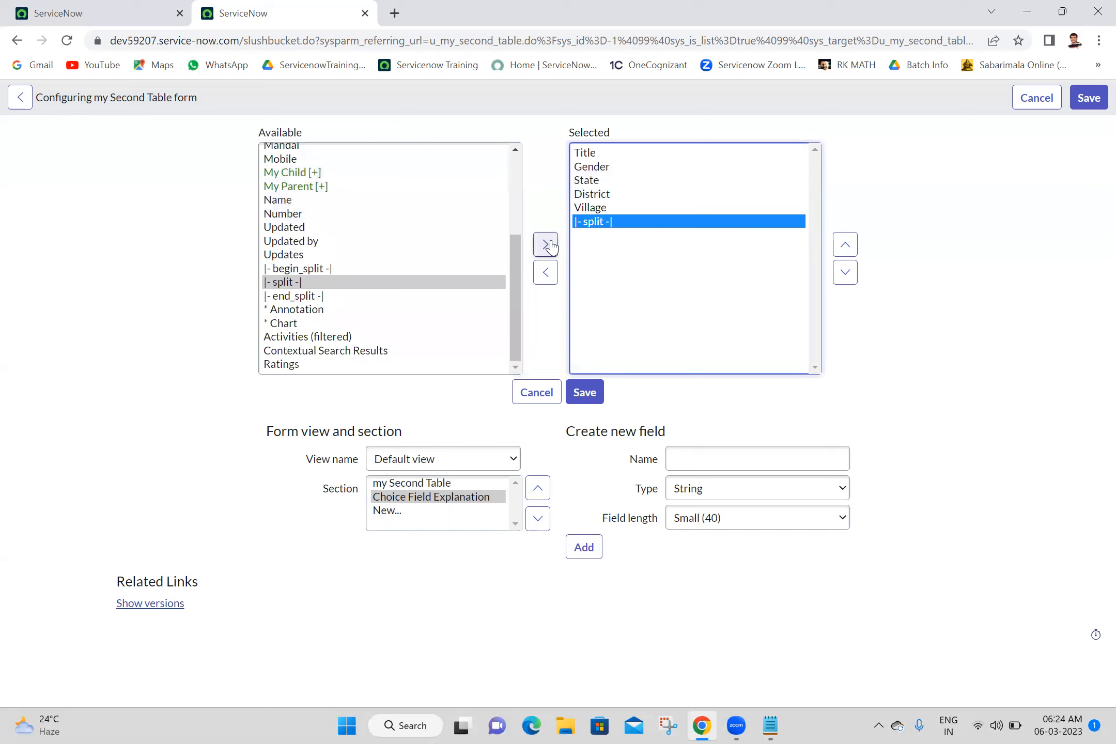
{"action": "left_click", "coordinate": [839, 253]}
{"action": "left_click", "coordinate": [839, 253]}
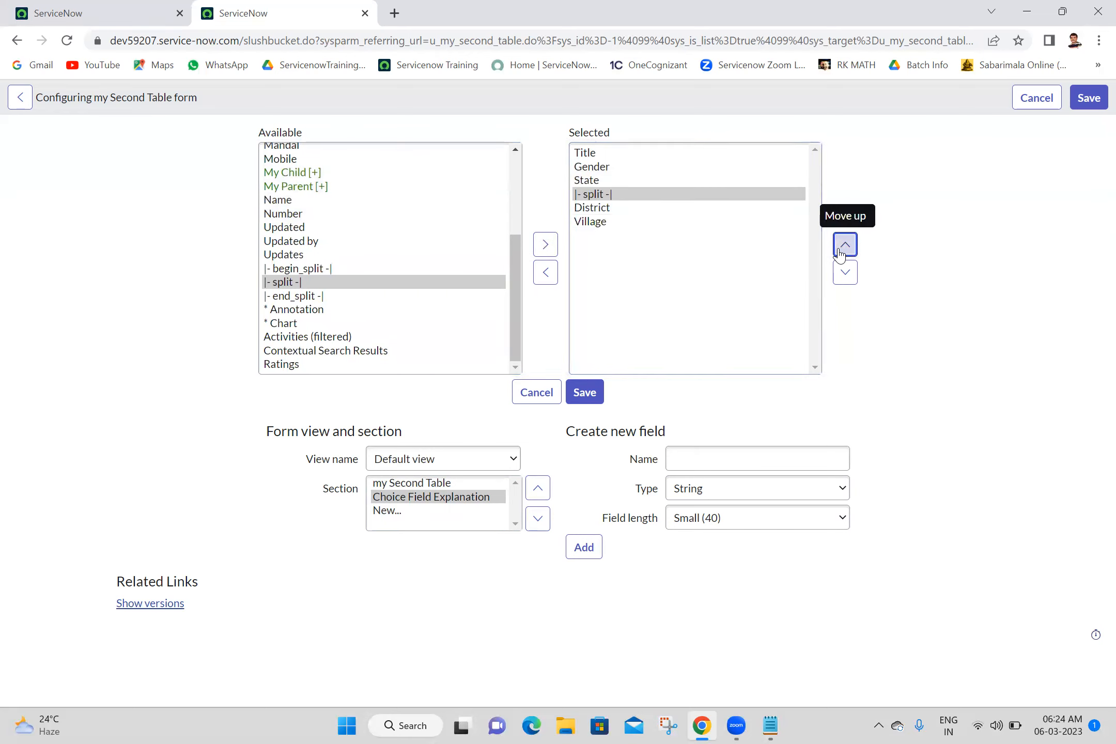
{"action": "left_click", "coordinate": [839, 253]}
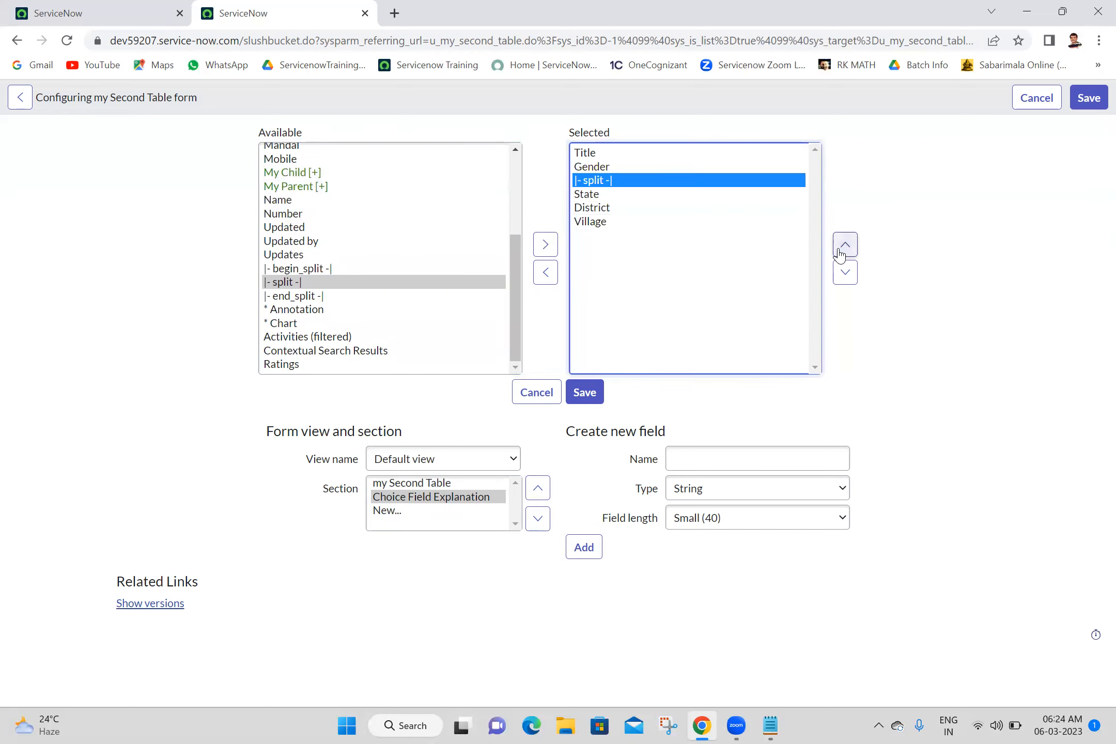
{"action": "left_click", "coordinate": [589, 395]}
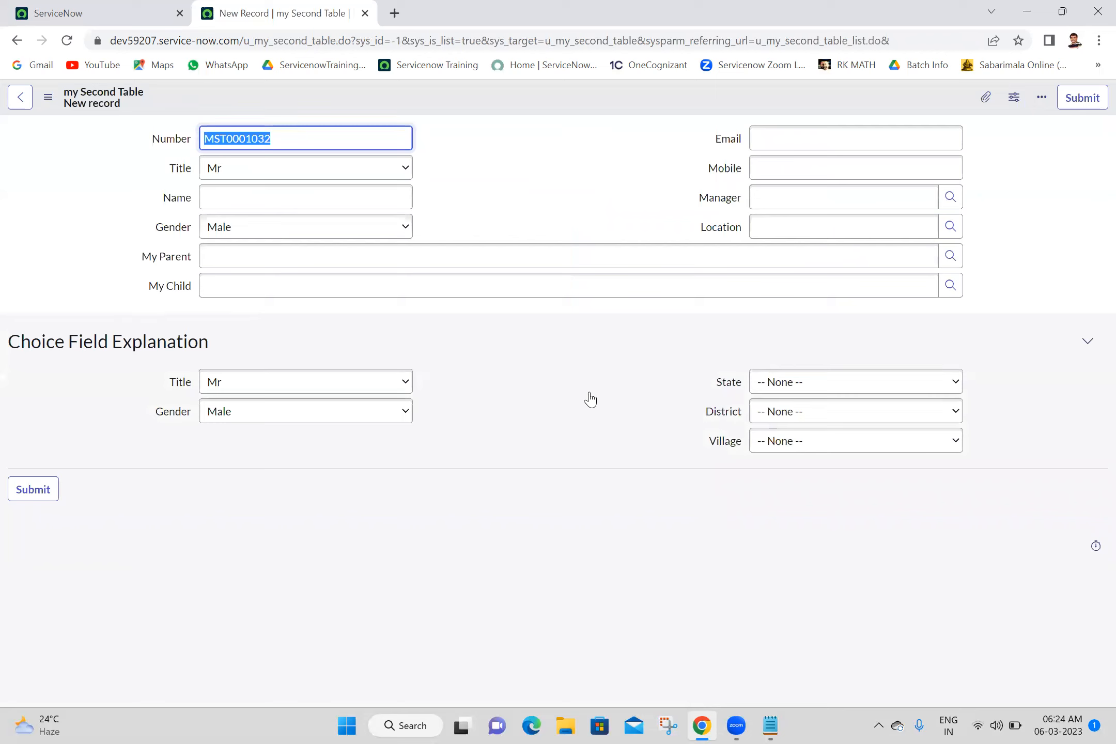
Step: Check the Title and Gender dropdown choices in the new section
{"action": "left_click", "coordinate": [276, 394]}
{"action": "left_click", "coordinate": [278, 393]}
{"action": "left_click", "coordinate": [282, 409]}
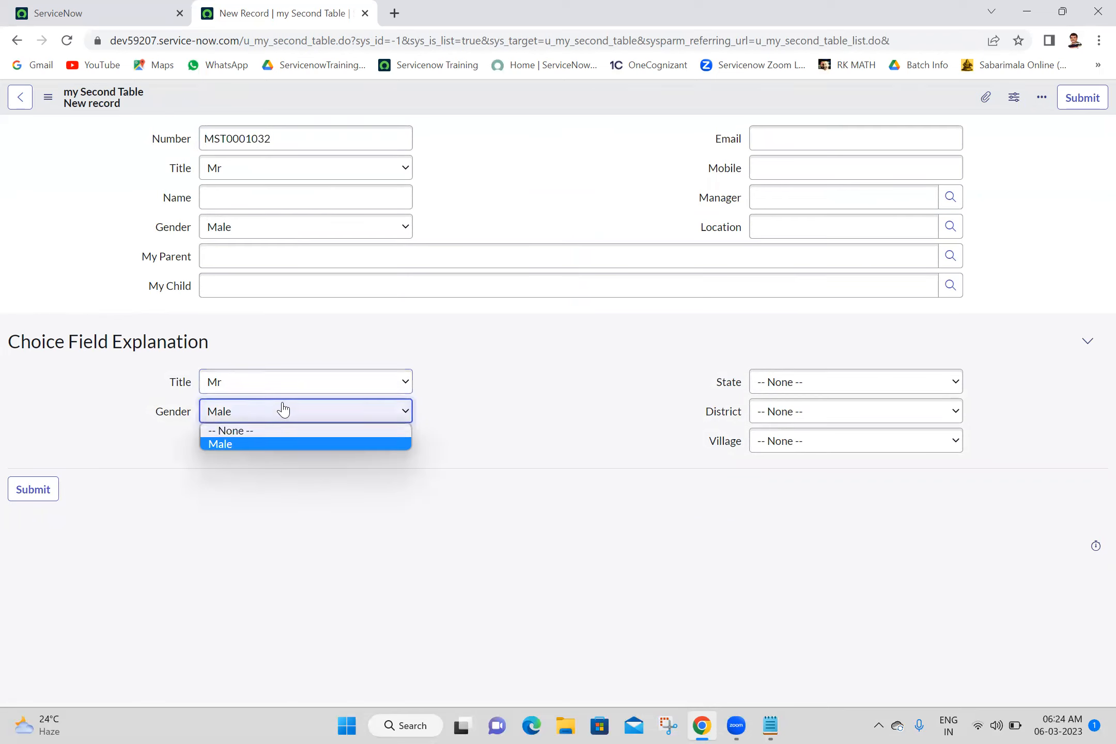
{"action": "left_click", "coordinate": [488, 347]}
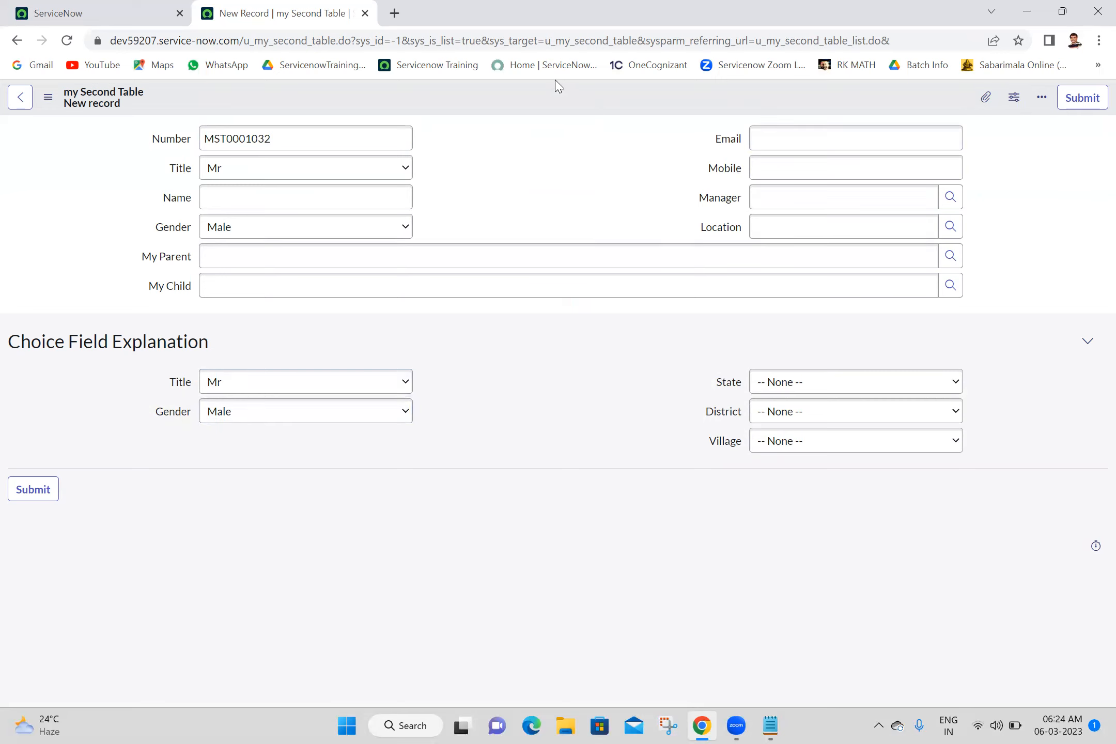
Step: Reopen the form layout editor through Configure > Form Layout
{"action": "right_click", "coordinate": [569, 109]}
{"action": "mouse_move", "coordinate": [603, 134]}
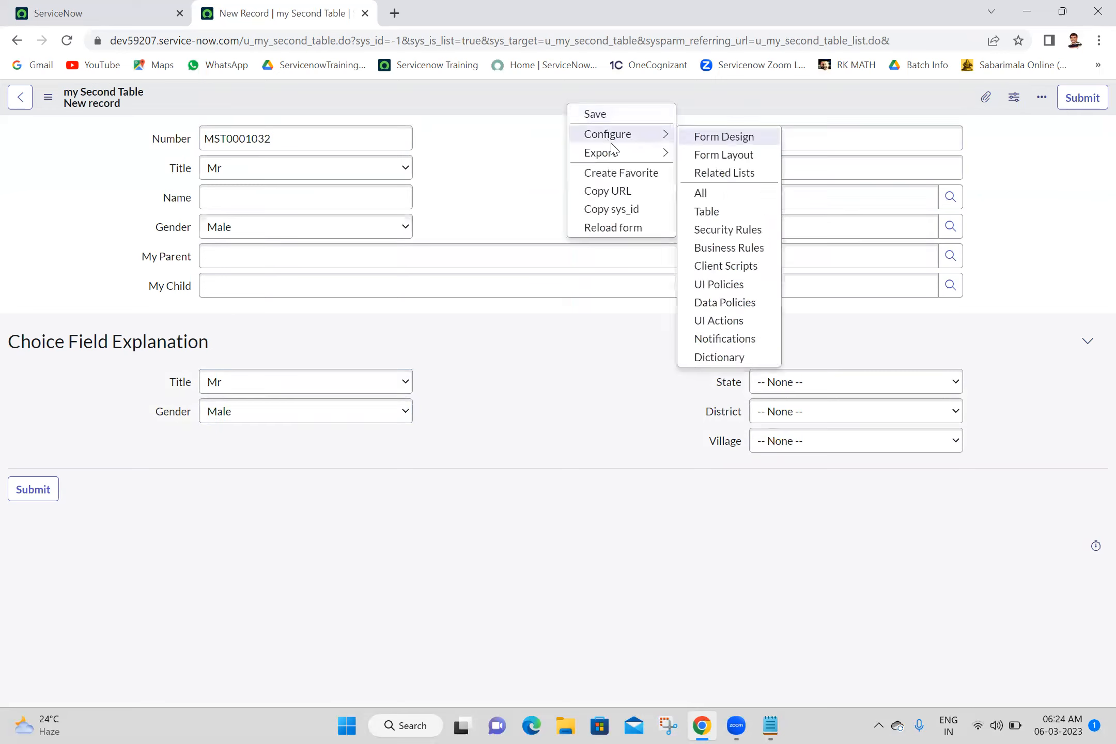
{"action": "left_click", "coordinate": [748, 155]}
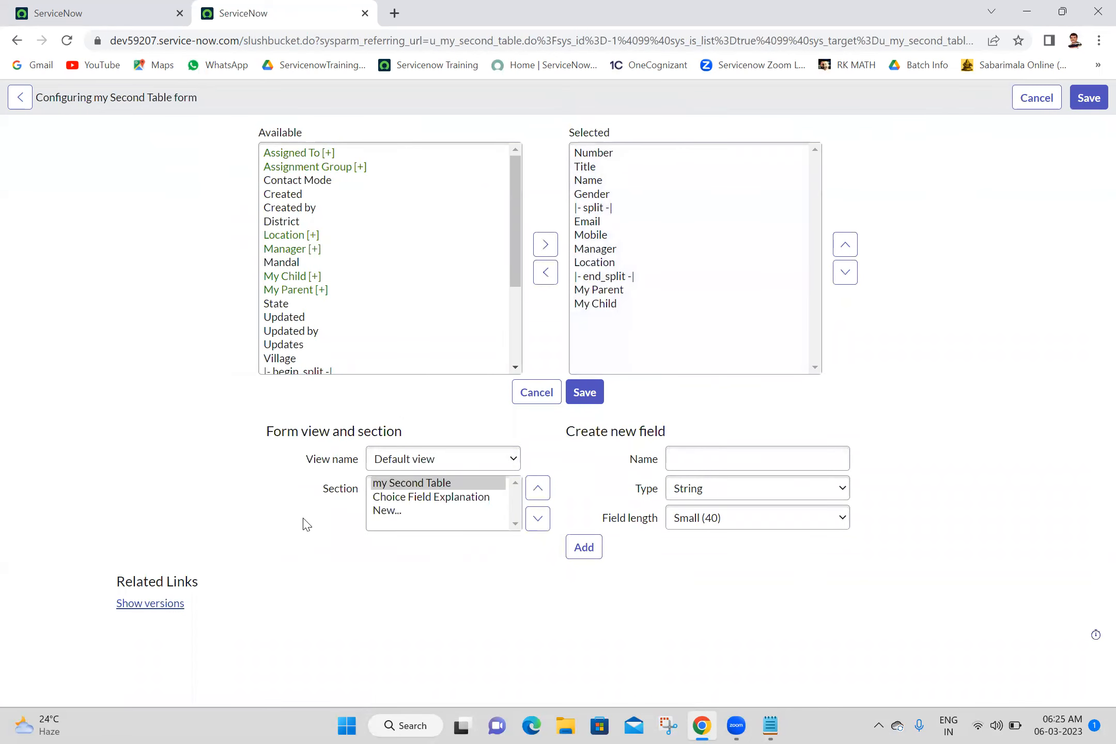
Step: Create a new form section captioned 'Reference Field Explanation'
{"action": "left_click", "coordinate": [419, 510]}
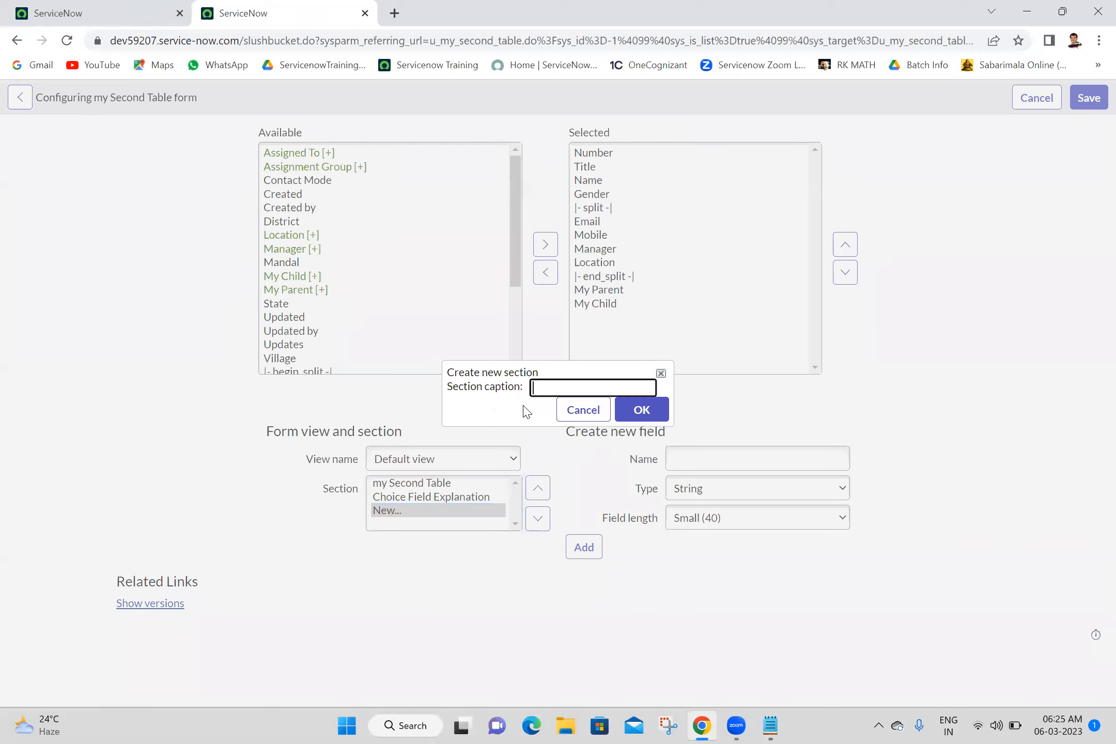
{"action": "left_click", "coordinate": [556, 389]}
{"action": "type", "text": "Reference Field Explanation"}
{"action": "left_click", "coordinate": [656, 412]}
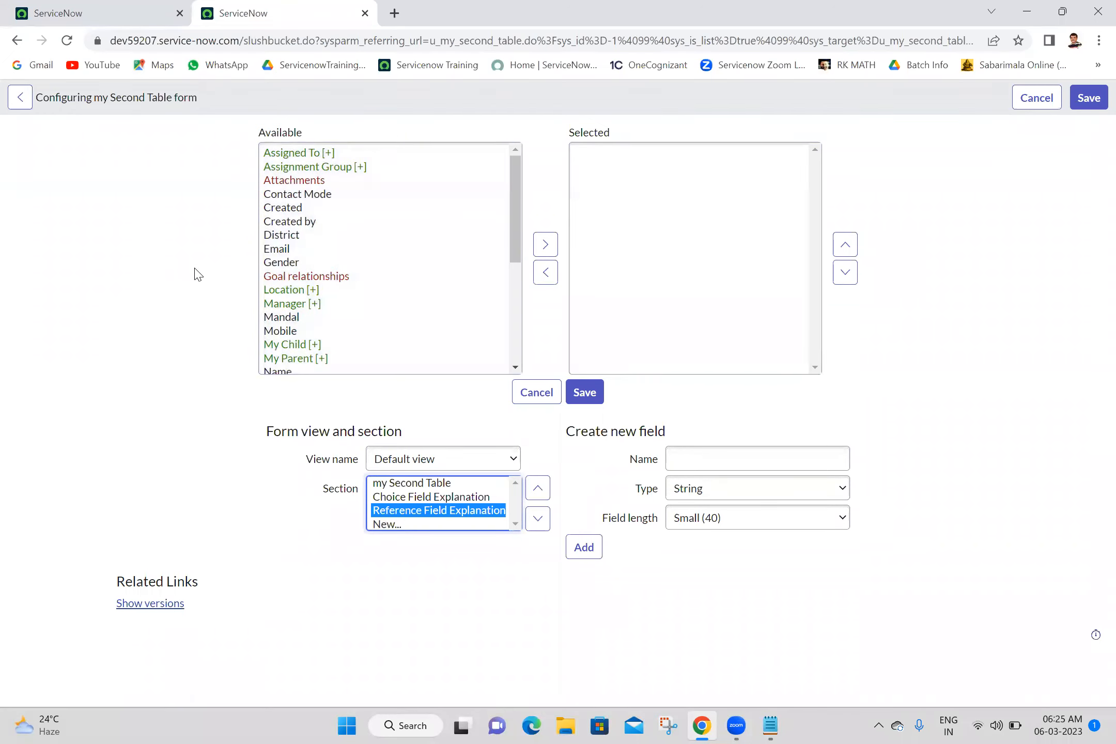
Step: Add Assignment Group, Assigned To, My Parent and My Child, with a split before My Parent
{"action": "double_click", "coordinate": [328, 168]}
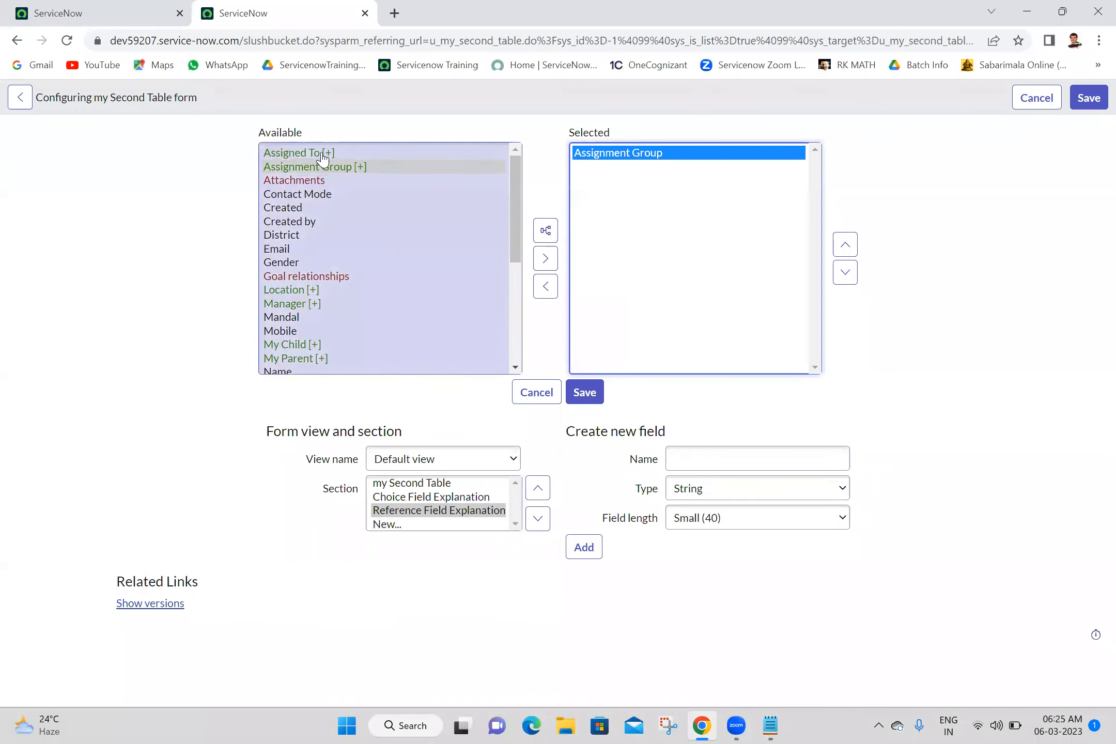
{"action": "double_click", "coordinate": [322, 153]}
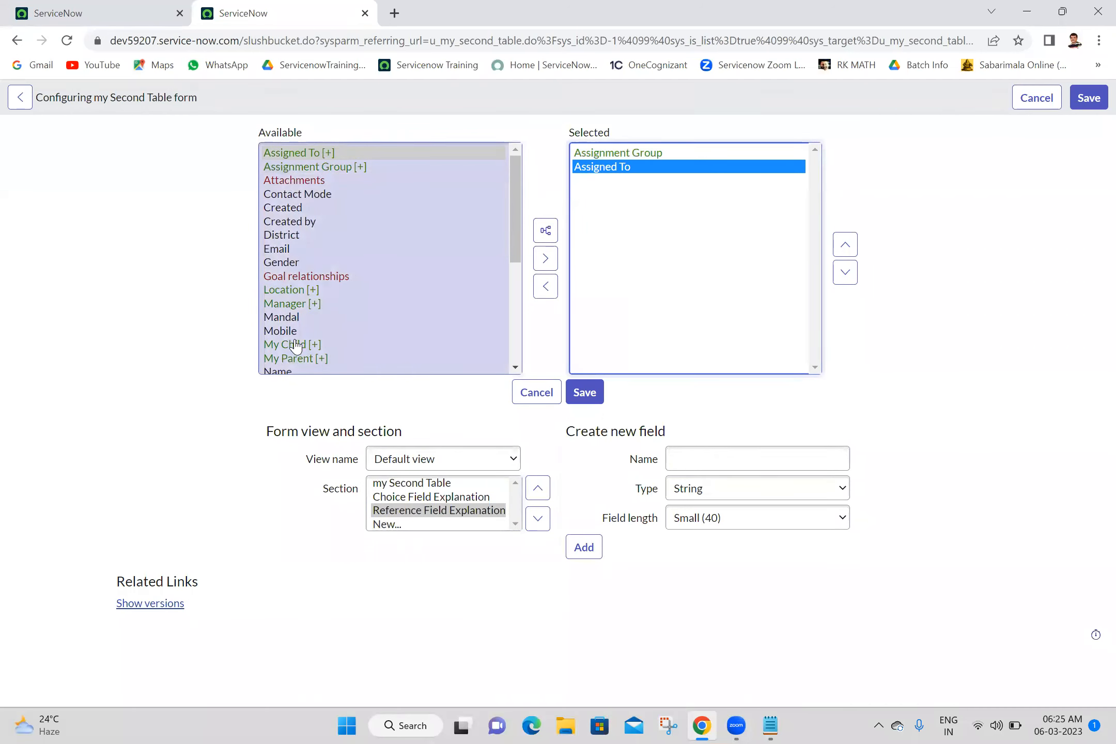
{"action": "double_click", "coordinate": [306, 360]}
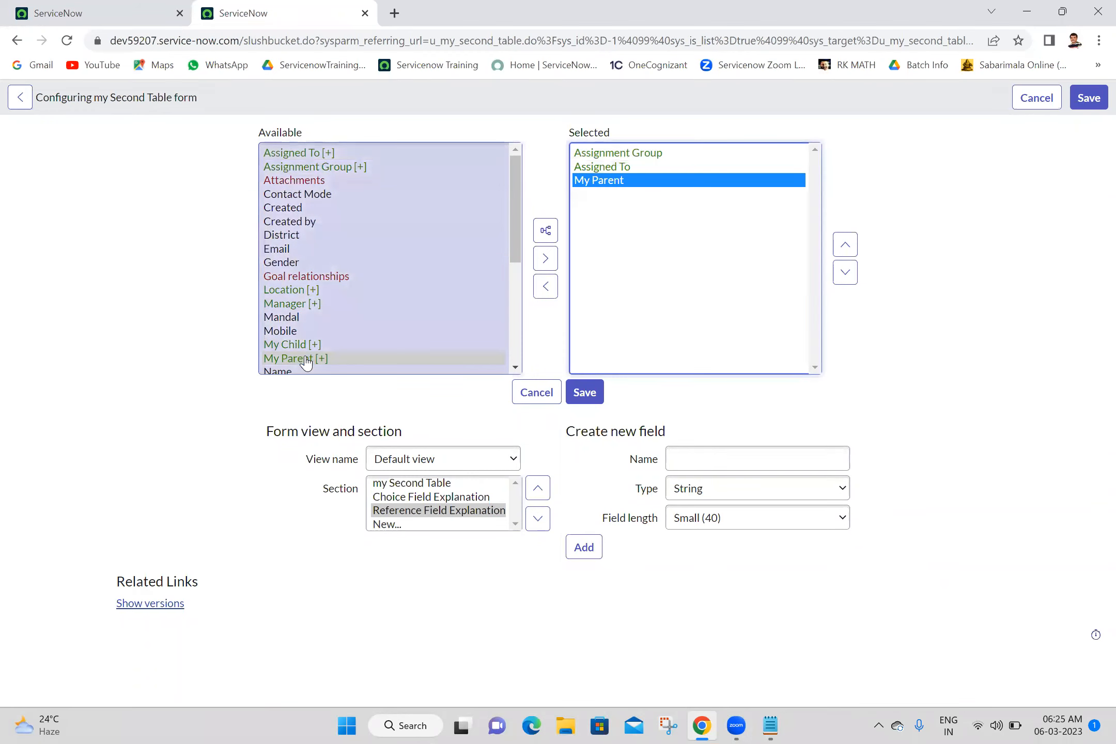
{"action": "double_click", "coordinate": [305, 344]}
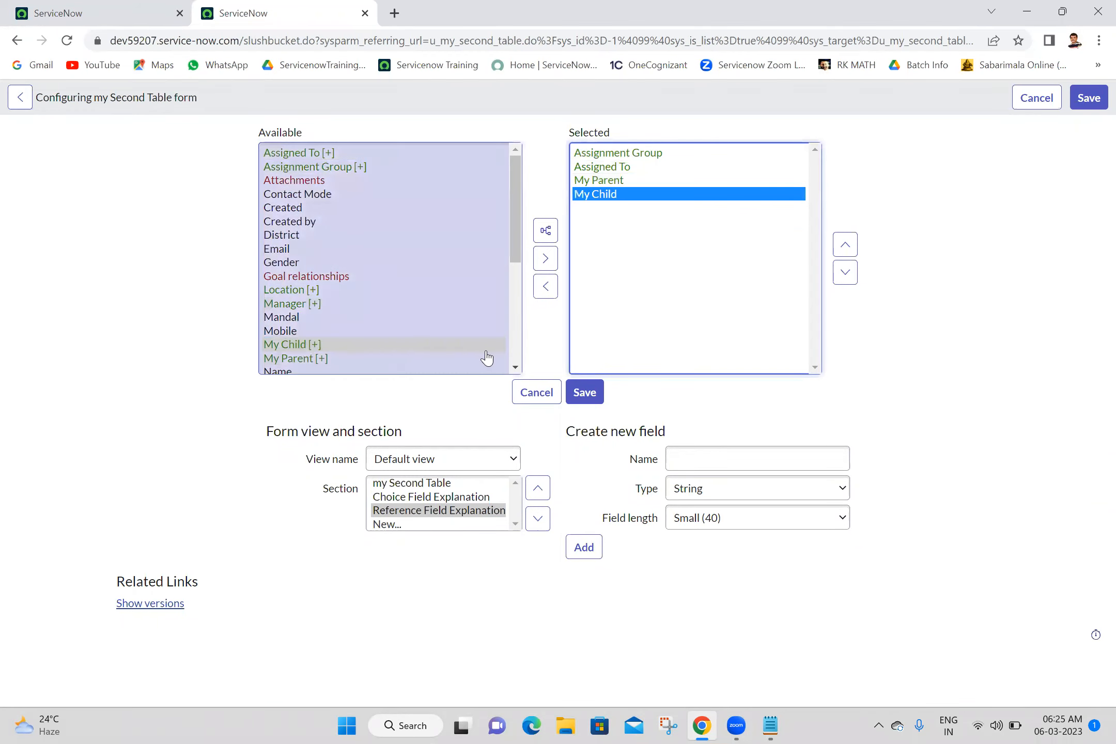
{"action": "left_click", "coordinate": [517, 350]}
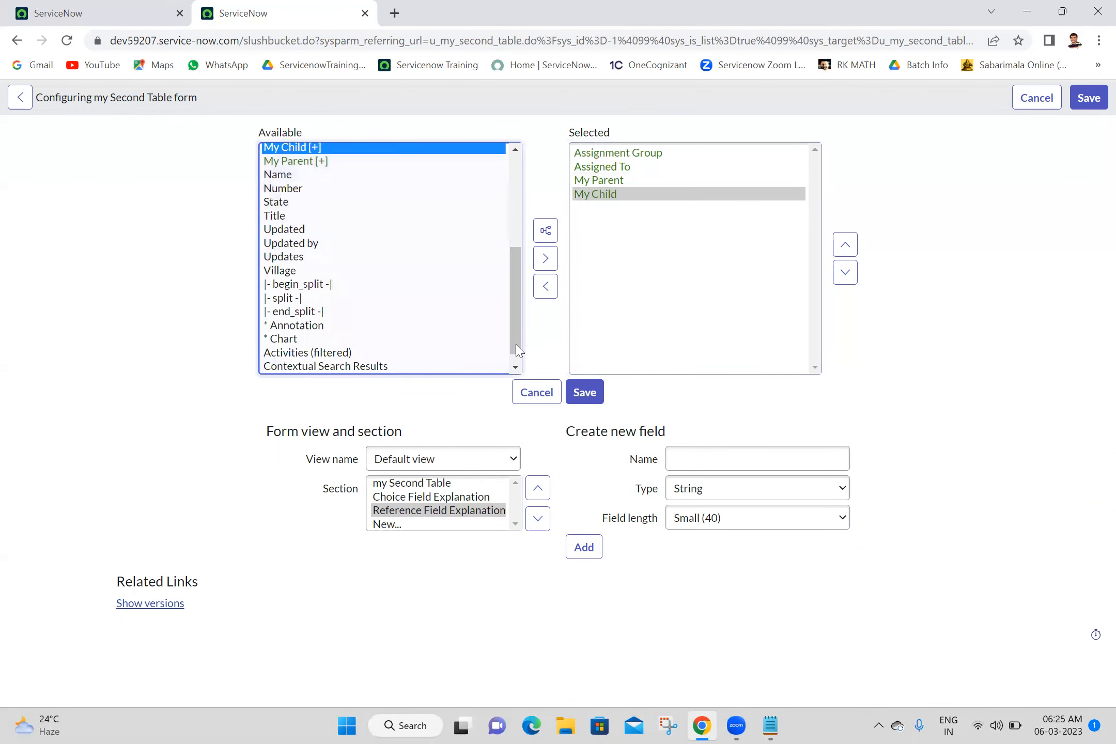
{"action": "left_click", "coordinate": [274, 293]}
{"action": "left_click", "coordinate": [548, 244]}
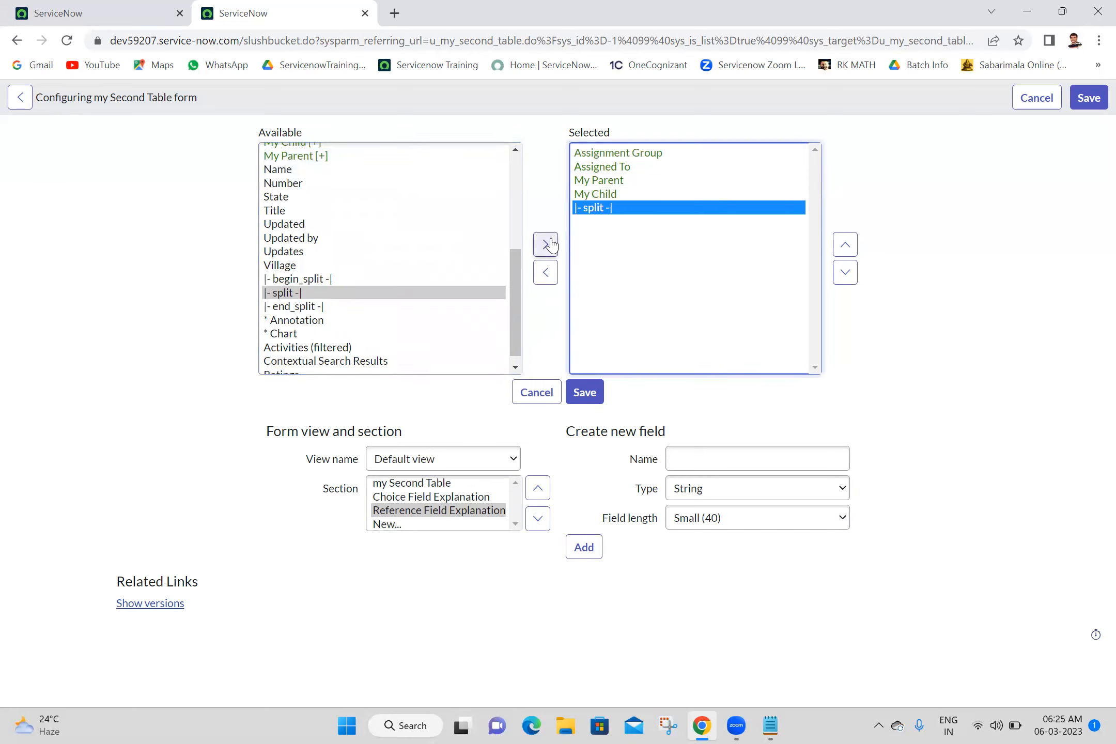
{"action": "left_click", "coordinate": [845, 247]}
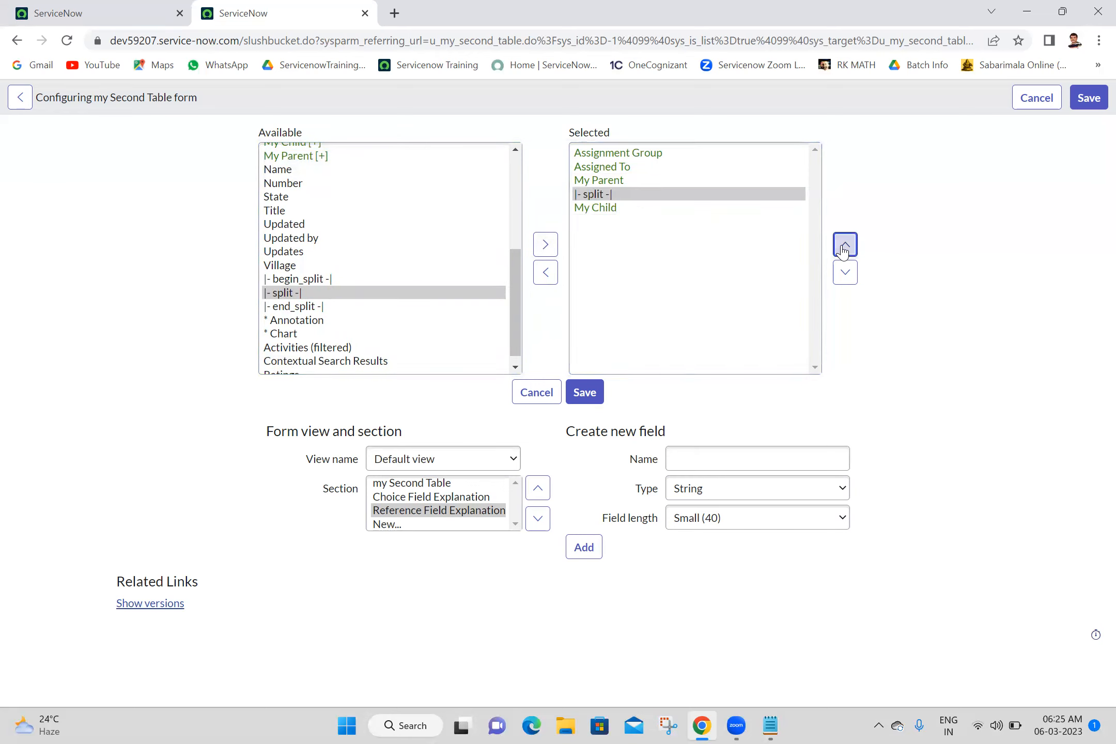
{"action": "left_click", "coordinate": [845, 246]}
{"action": "left_click", "coordinate": [723, 459]}
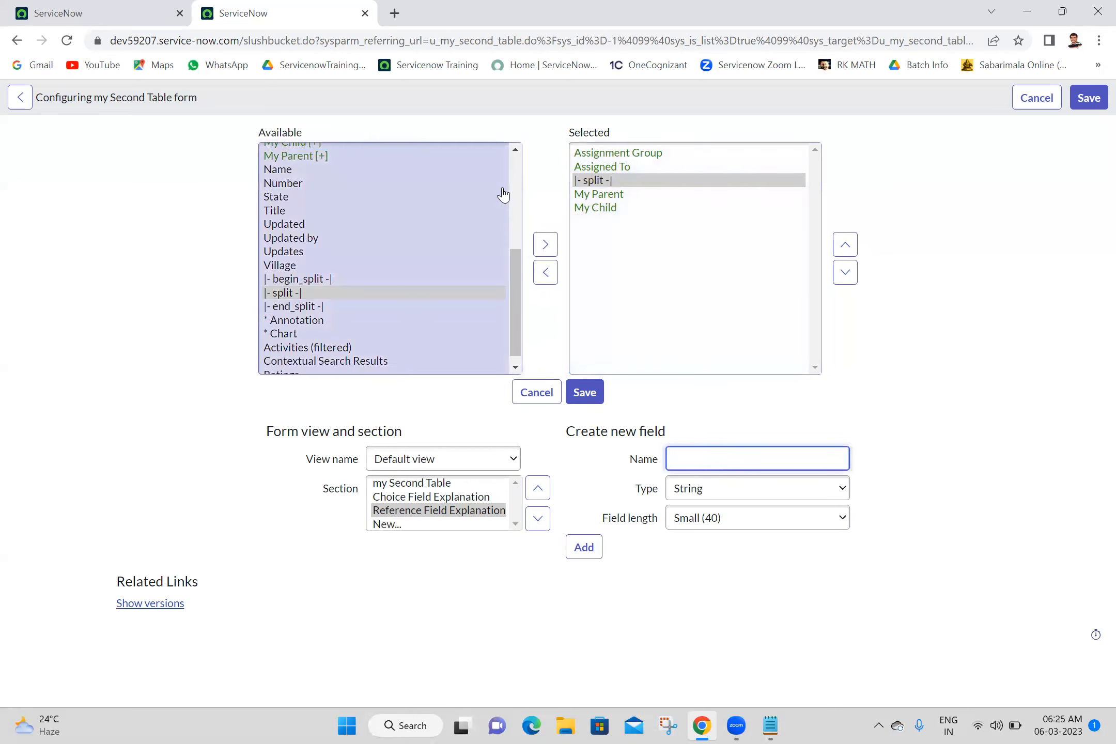
Step: Create a new Business Justification field with Large (1000) length in the section
{"action": "left_click", "coordinate": [523, 164]}
{"action": "double_click", "coordinate": [523, 163]}
{"action": "left_click", "coordinate": [519, 163]}
{"action": "left_click_drag", "start_coordinate": [519, 164], "coordinate": [519, 114]}
{"action": "left_click", "coordinate": [714, 465]}
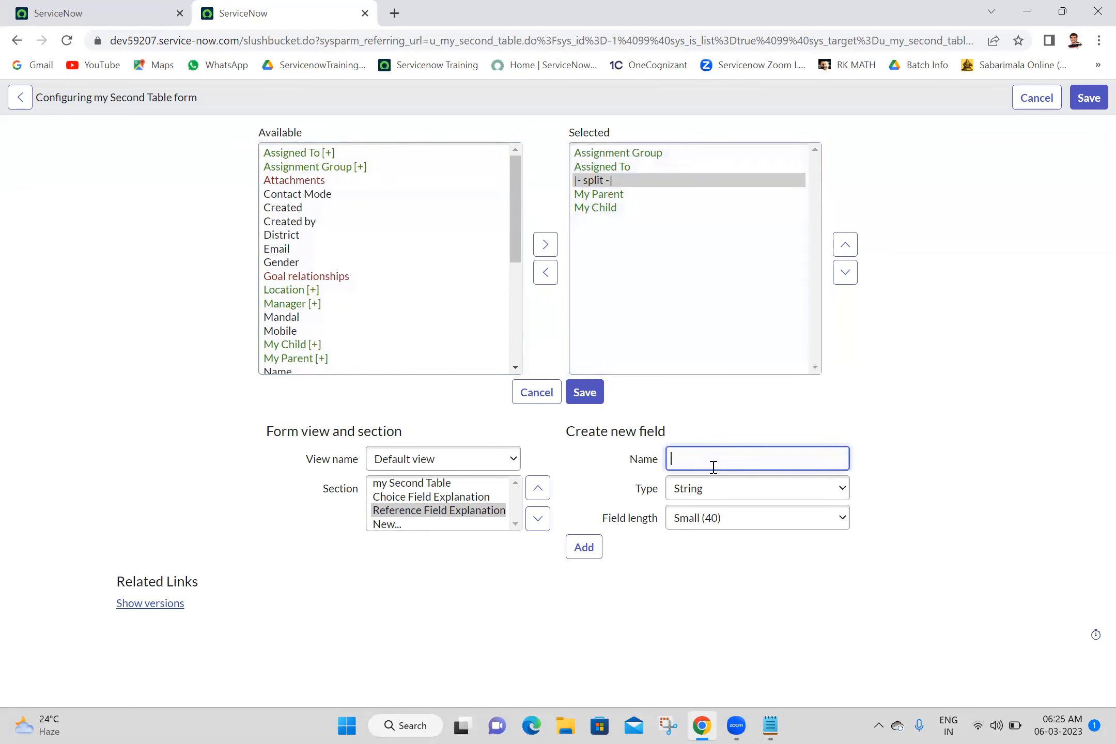
{"action": "type", "text": "Business Justification"}
{"action": "left_click", "coordinate": [725, 519]}
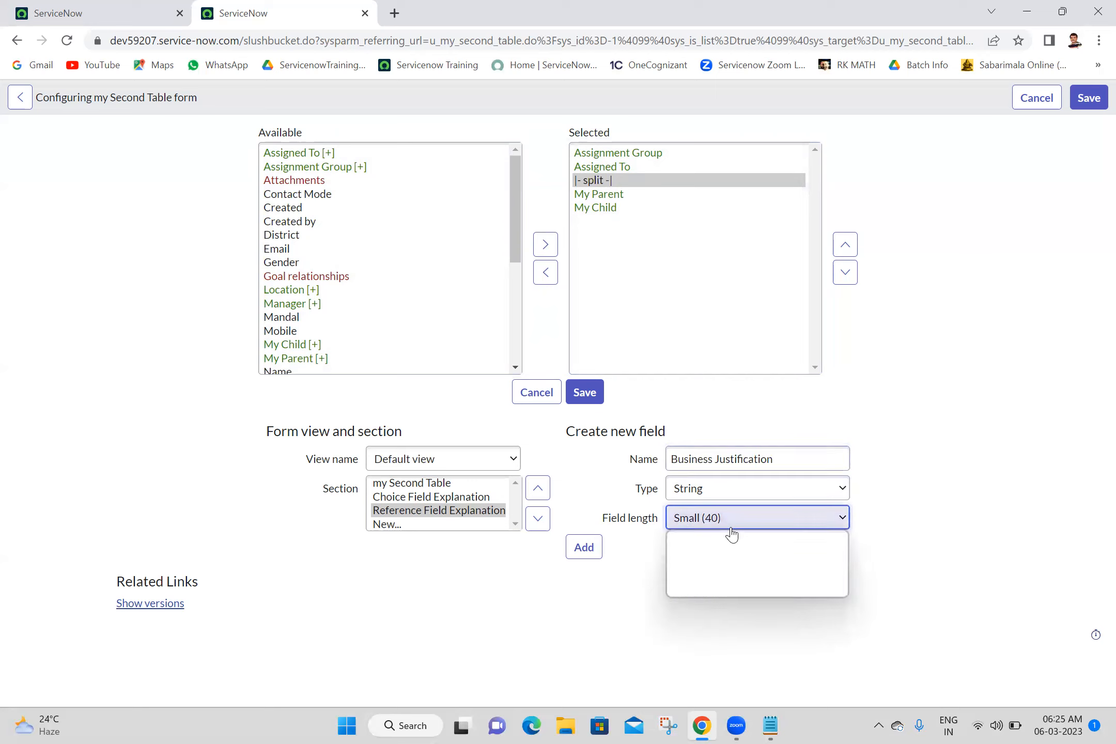
{"action": "left_click", "coordinate": [724, 578]}
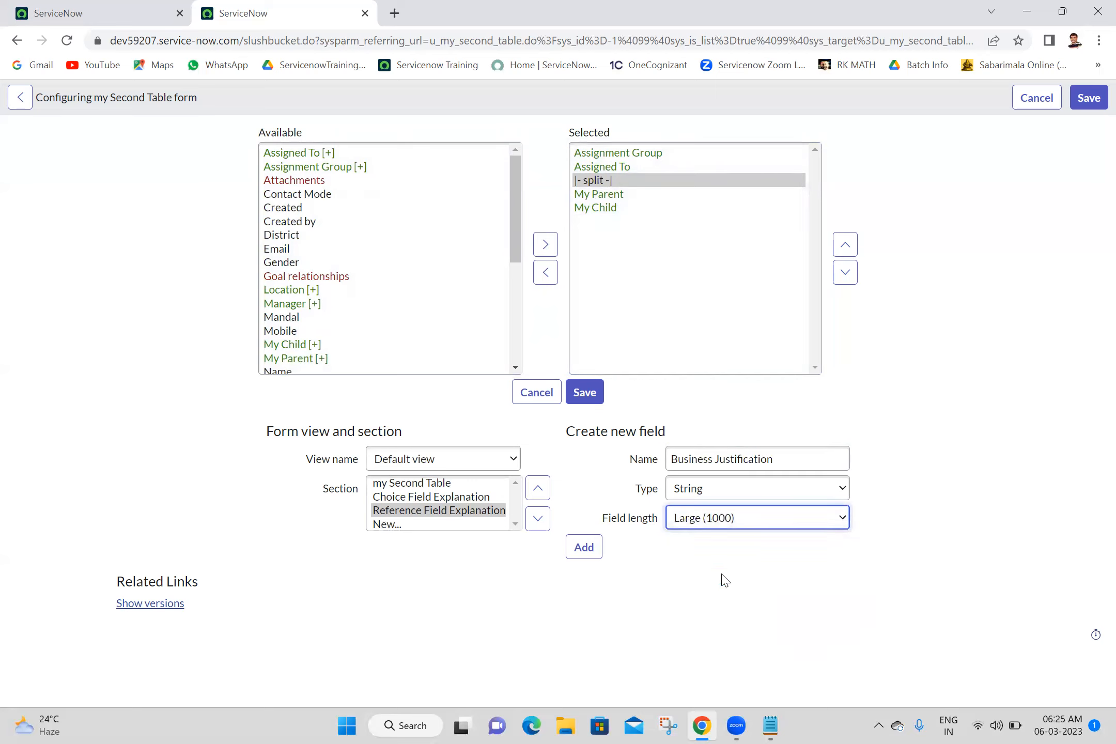
{"action": "left_click", "coordinate": [578, 552]}
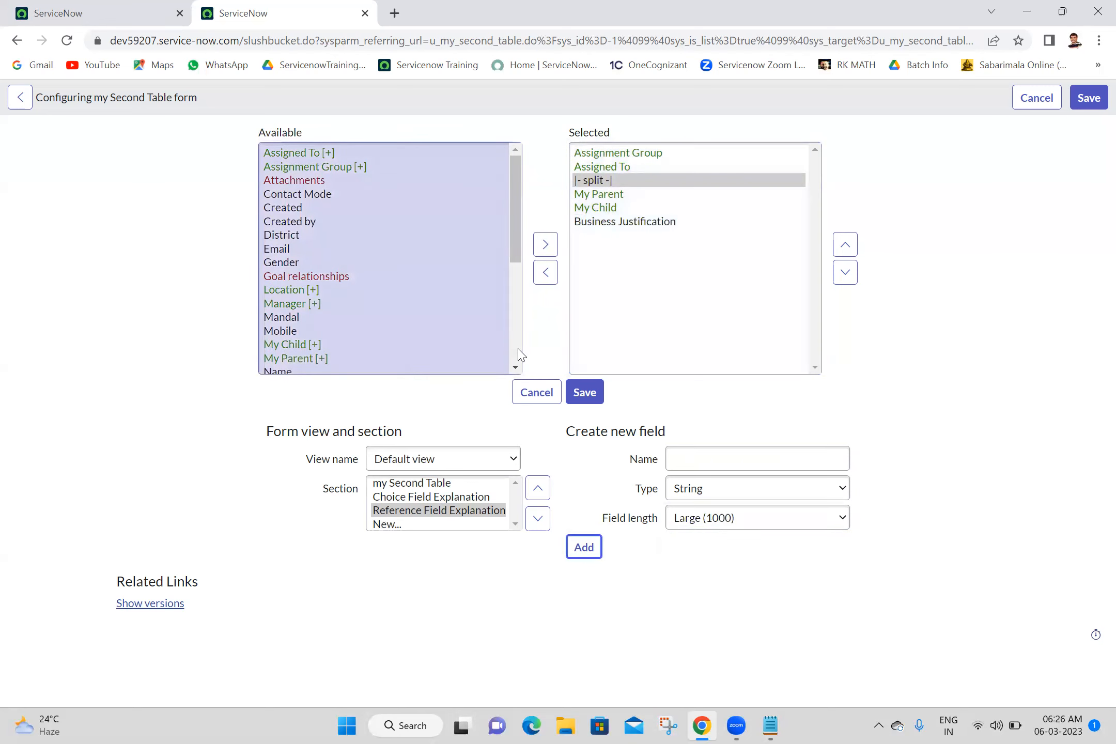
Step: Add an end_split separator above Business Justification and save the section layout
{"action": "left_click", "coordinate": [515, 355]}
{"action": "left_click", "coordinate": [294, 306]}
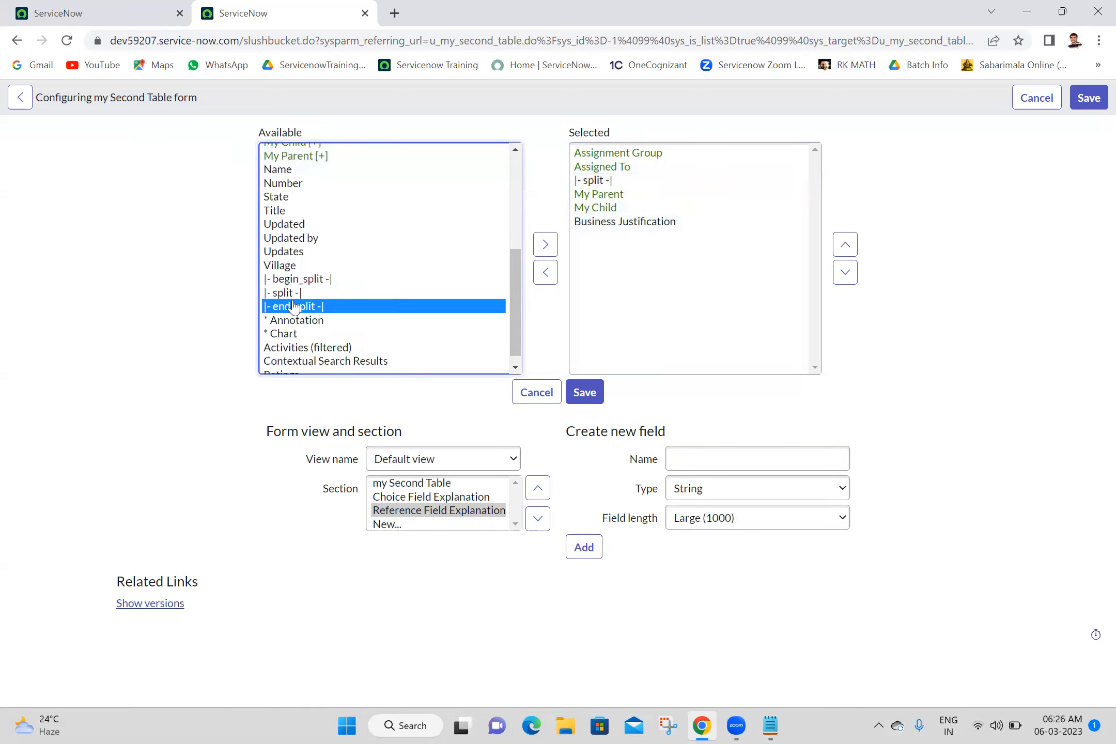
{"action": "left_click", "coordinate": [545, 244]}
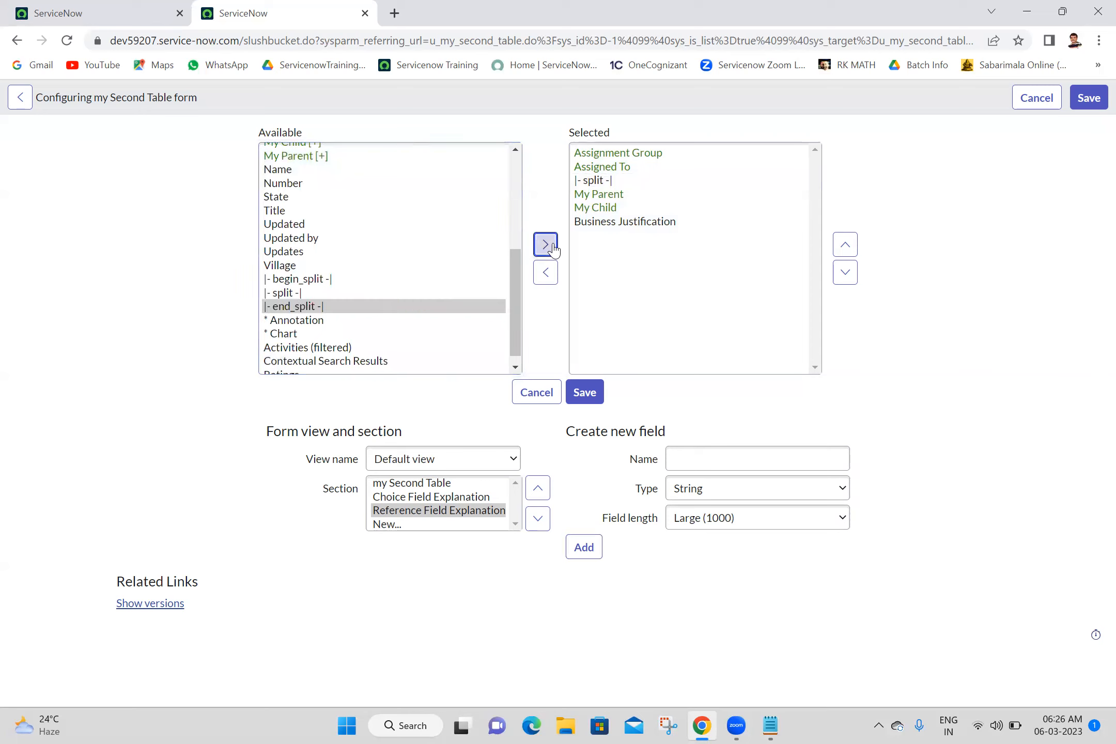
{"action": "left_click", "coordinate": [846, 245]}
{"action": "left_click", "coordinate": [582, 399]}
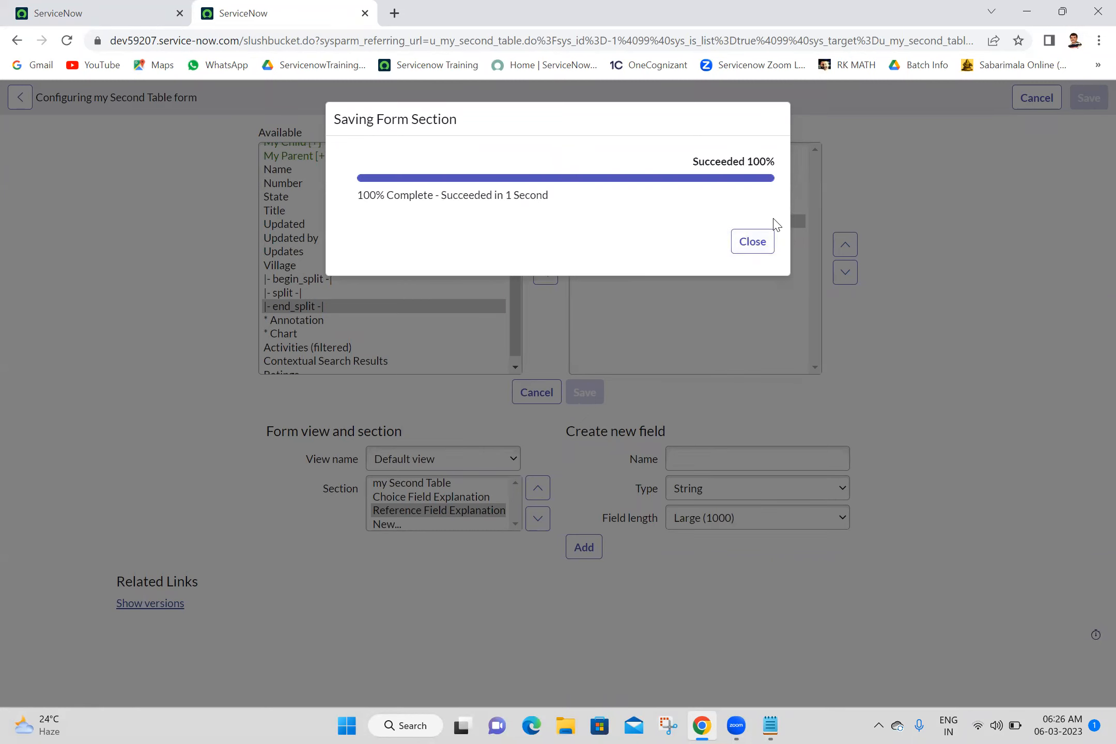
Step: Check the new Business Justification field on record MST0001033's Reference Field Explanation tab
{"action": "left_click", "coordinate": [765, 250]}
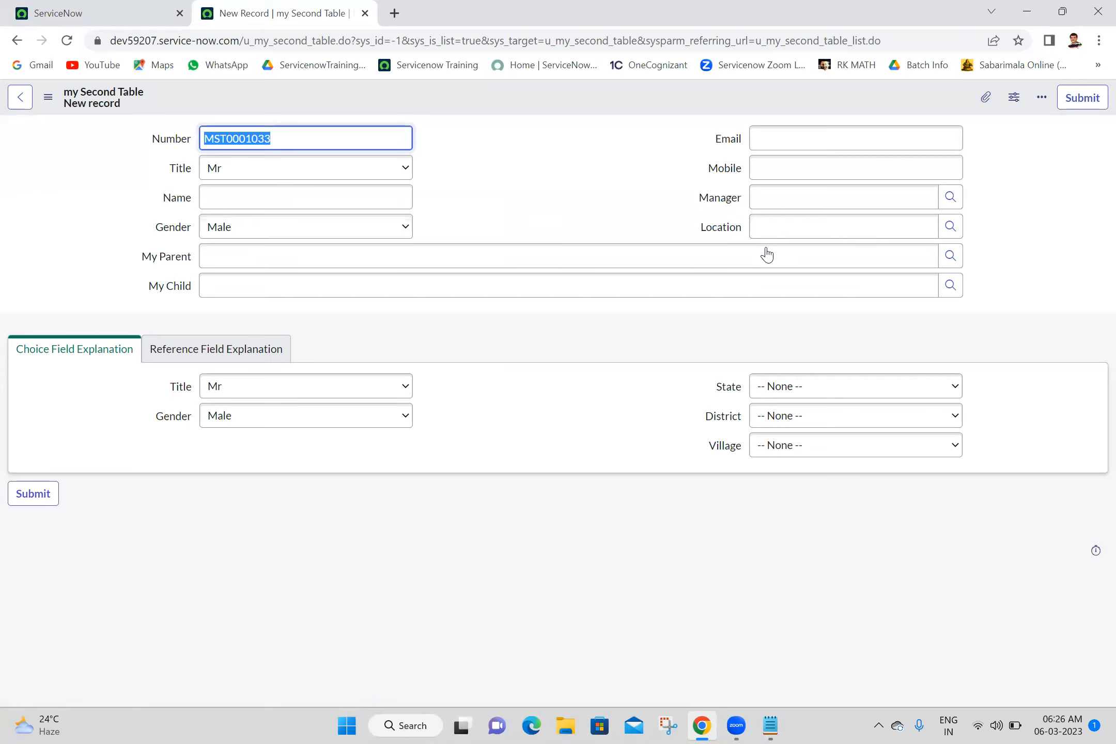
{"action": "left_click", "coordinate": [157, 353]}
{"action": "left_click", "coordinate": [310, 453]}
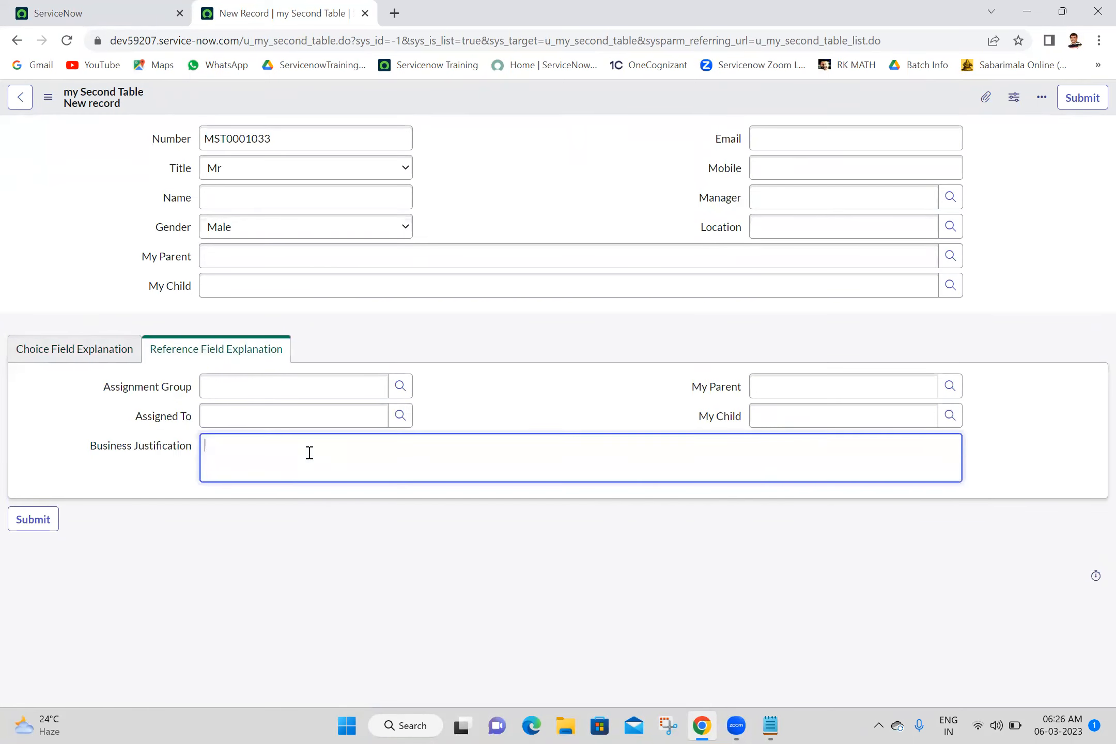
{"action": "triple_click", "coordinate": [136, 449]}
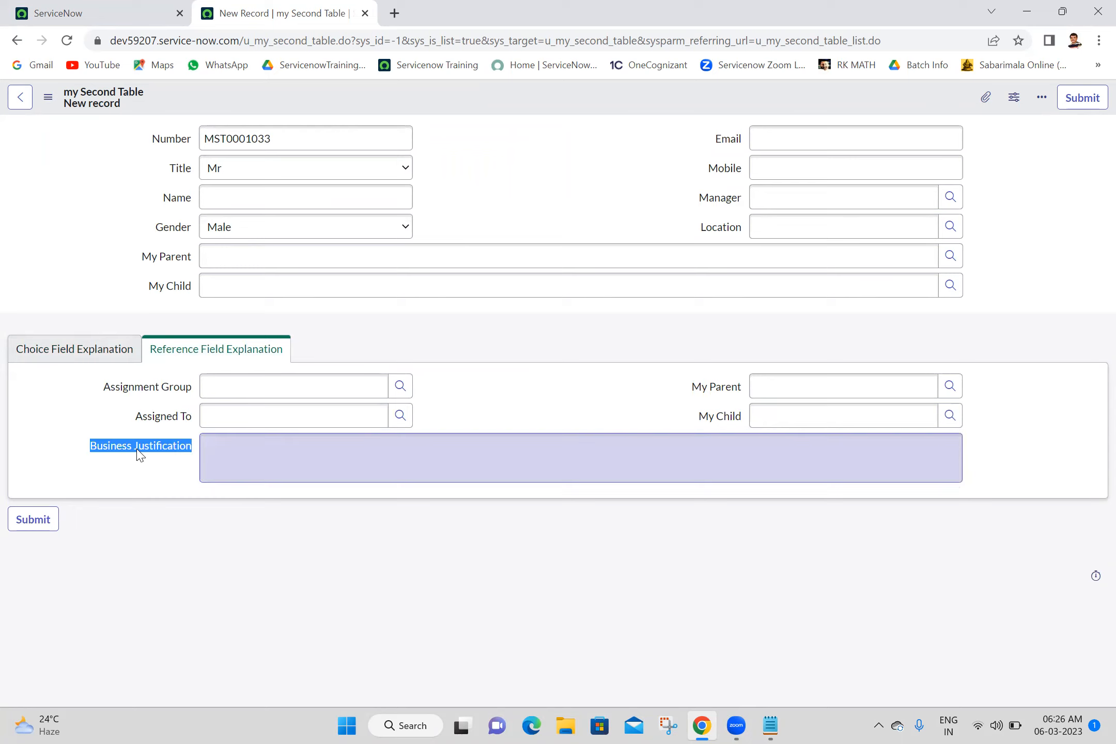
{"action": "left_click", "coordinate": [217, 511]}
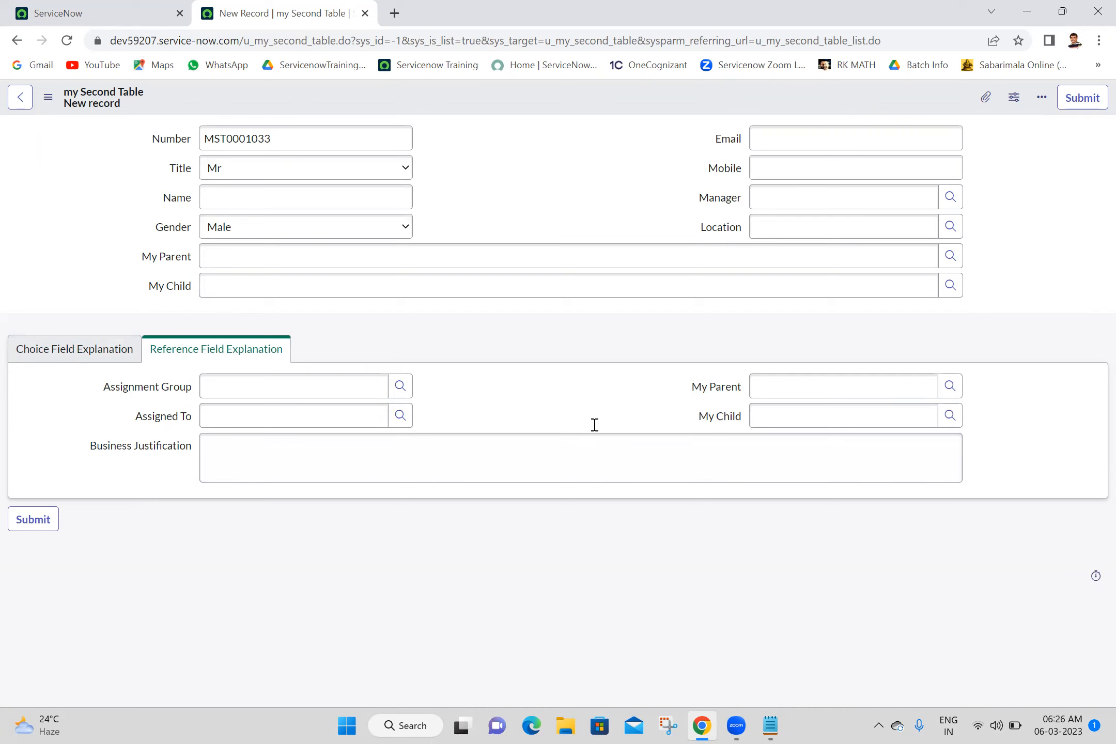
Step: Filter the navigator for 'form secti' and open Form Sections in a new tab
{"action": "left_click", "coordinate": [110, 11]}
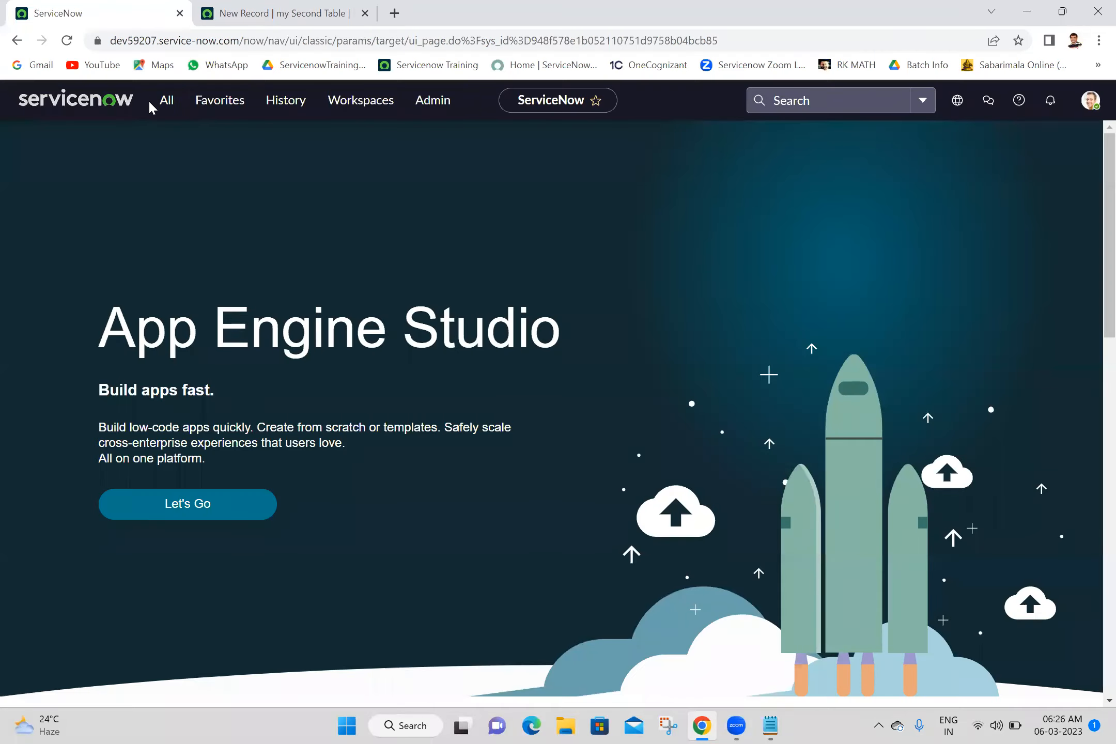
{"action": "left_click", "coordinate": [166, 103]}
{"action": "key", "text": "ctrl+shift+Left"}
{"action": "key", "text": "ctrl+shift+Left"}
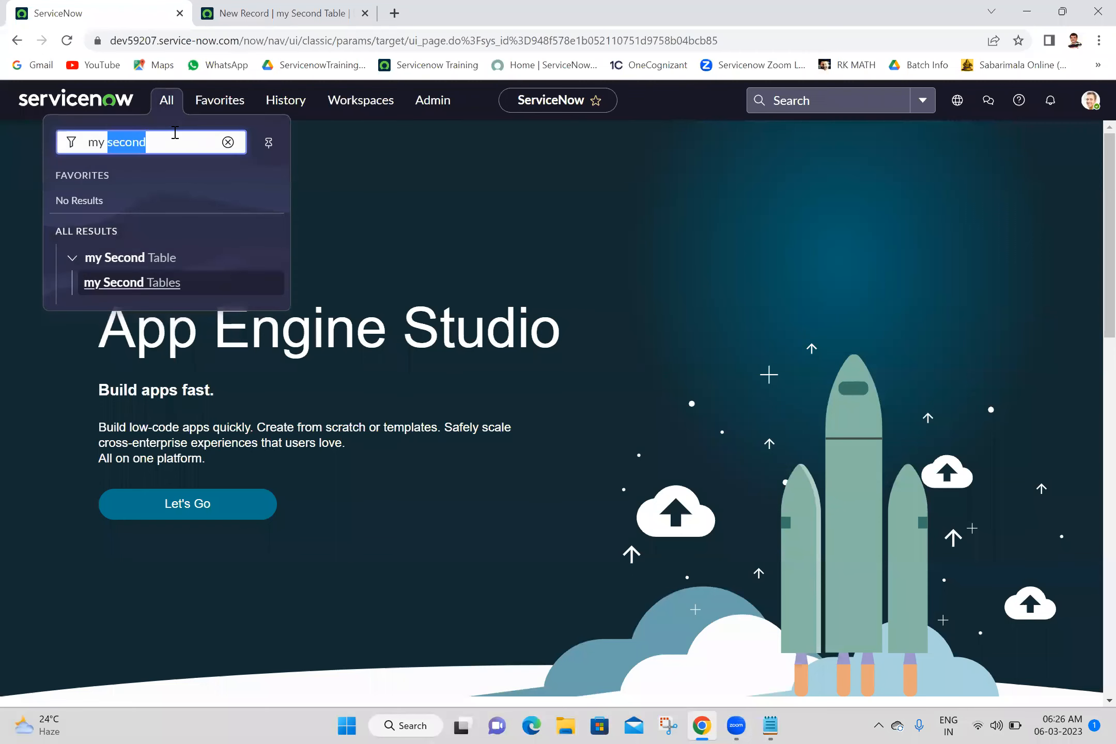
{"action": "type", "text": "ui"}
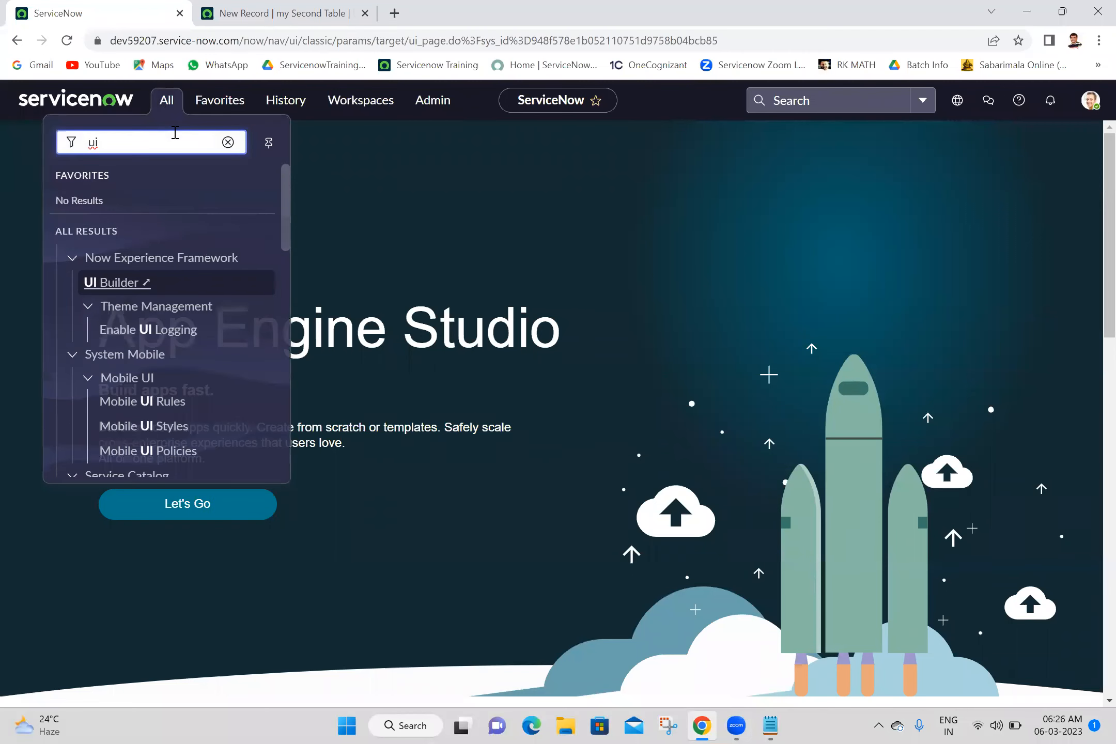
{"action": "key", "text": "BackSpace"}
{"action": "key", "text": "BackSpace"}
{"action": "key", "text": "BackSpace"}
{"action": "type", "text": "form secti"}
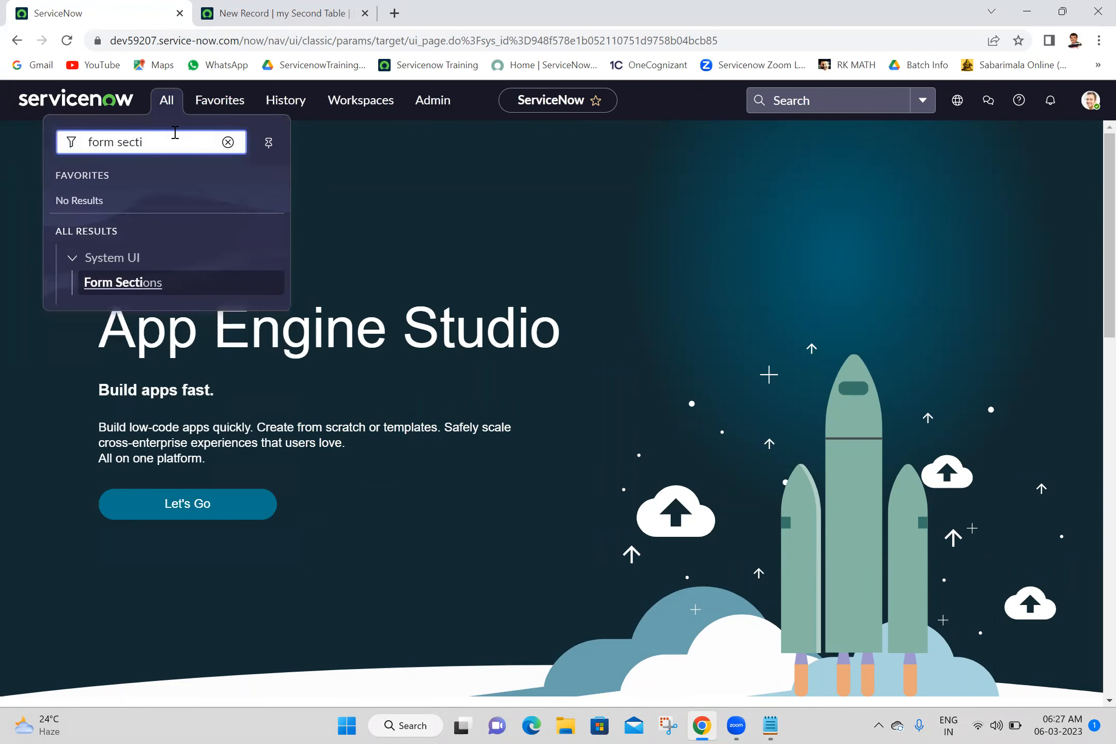
{"action": "middle_click", "coordinate": [140, 291]}
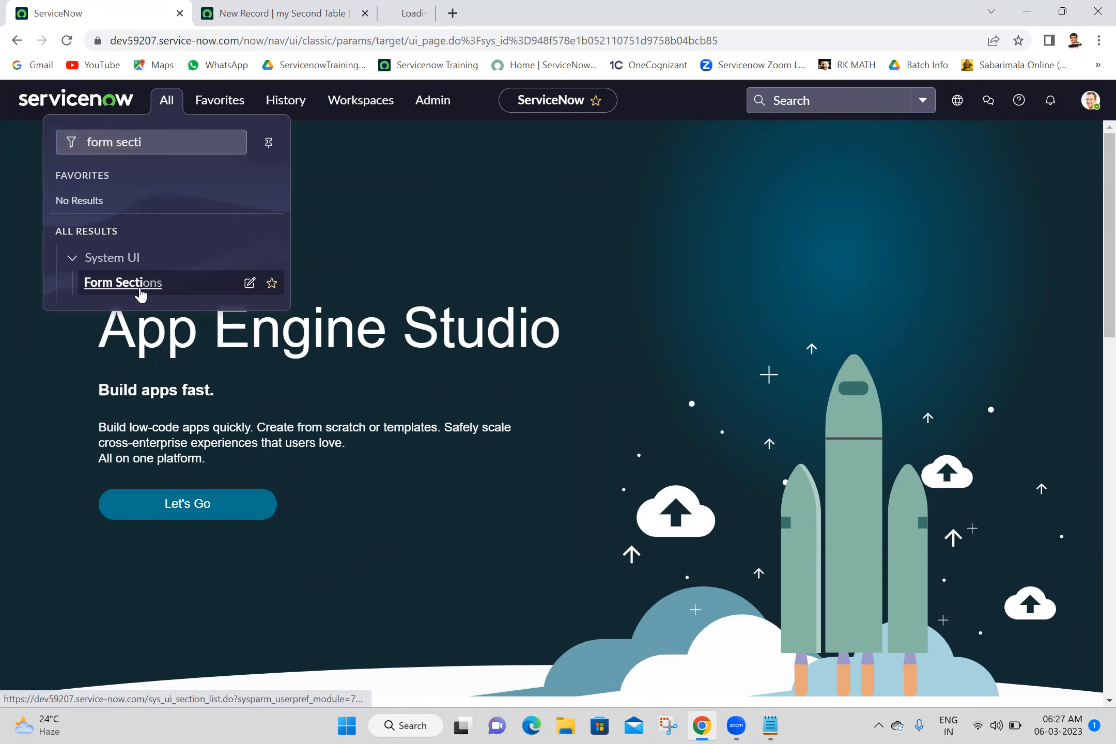
{"action": "left_click", "coordinate": [422, 8]}
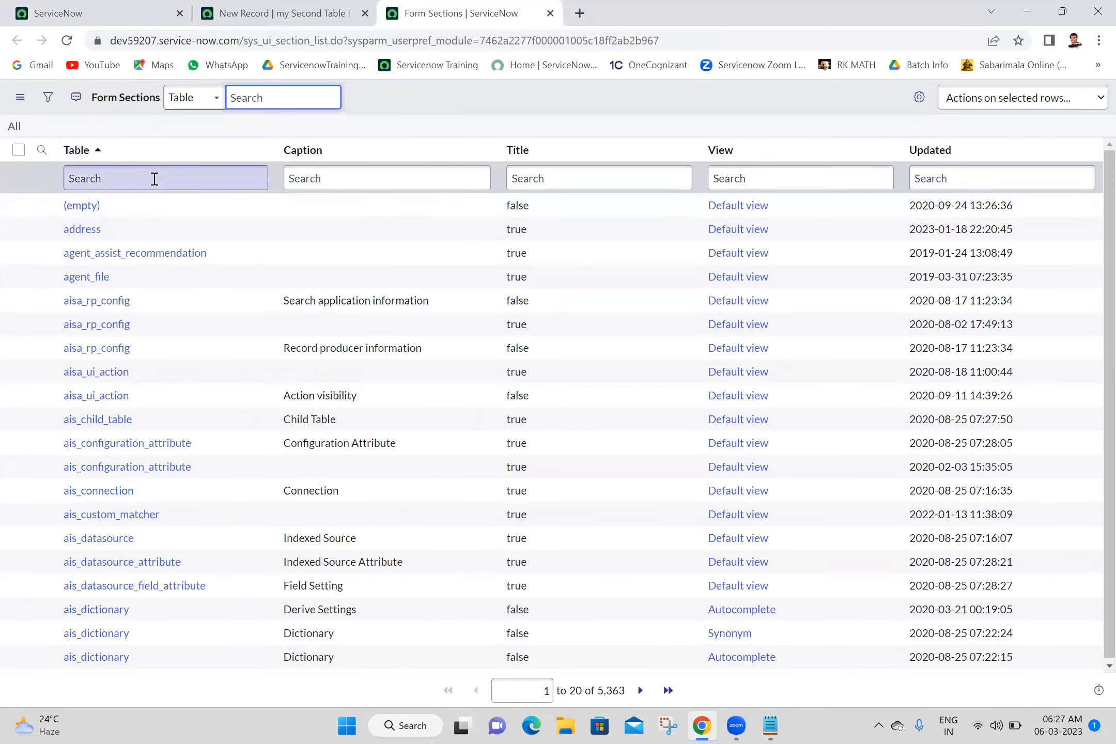
Step: Sort the Form Sections list by Updated, newest first (z to a)
{"action": "left_click", "coordinate": [938, 151]}
{"action": "right_click", "coordinate": [938, 150]}
{"action": "left_click", "coordinate": [970, 177]}
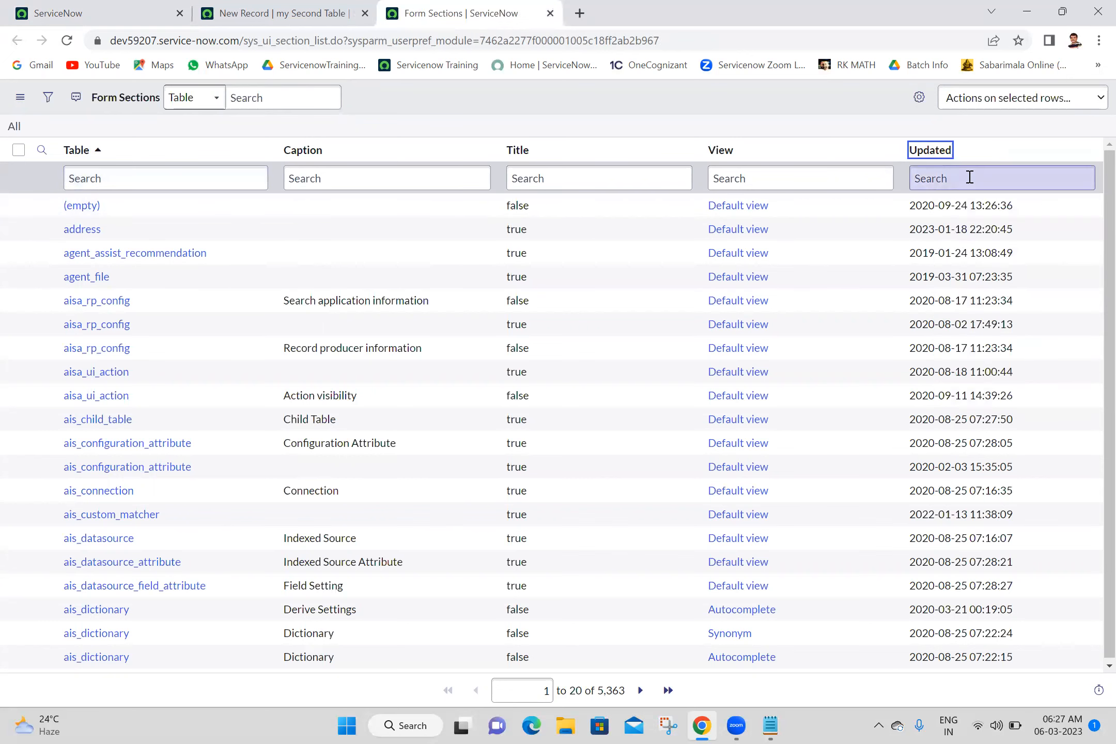
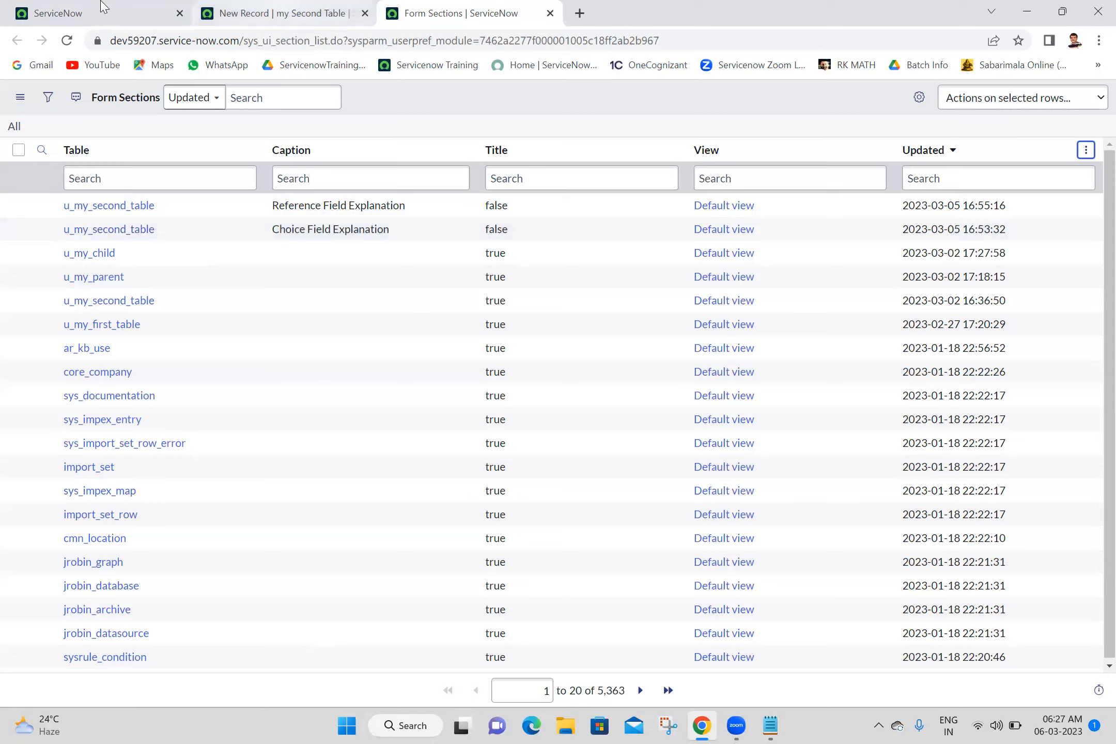
Step: Close every browser tab to the right of the first ServiceNow tab
{"action": "left_click", "coordinate": [101, 7]}
{"action": "right_click", "coordinate": [102, 8]}
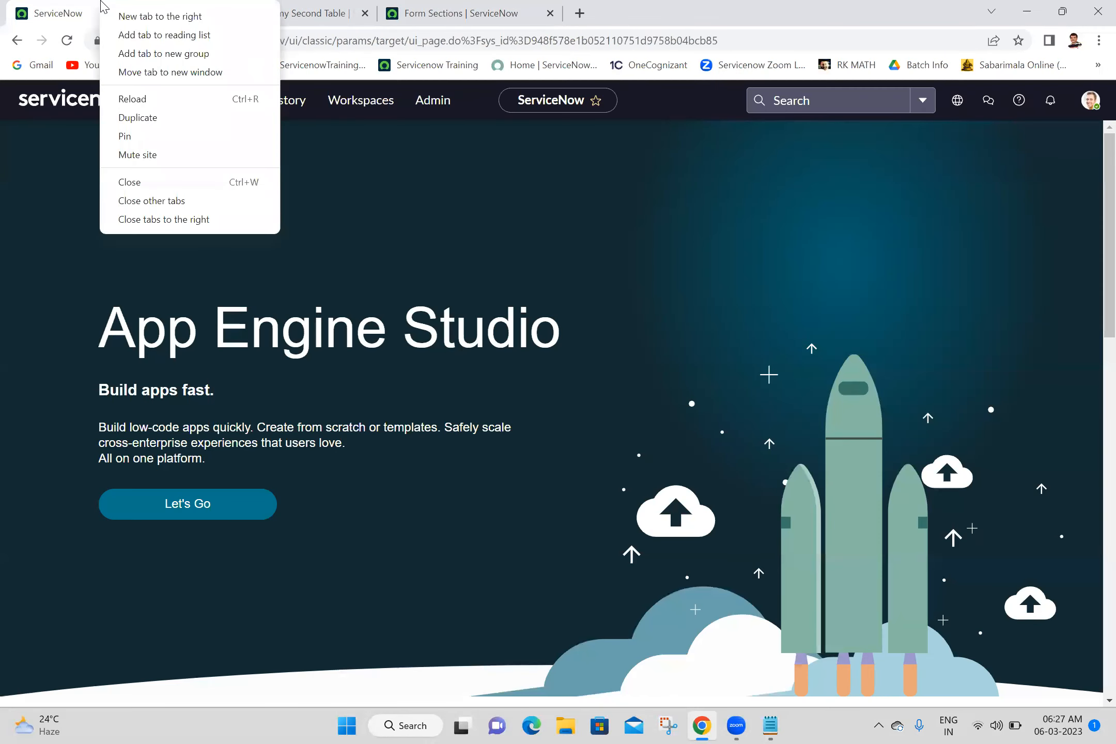
{"action": "left_click", "coordinate": [196, 226]}
Step: Open the full incident list by entering incident.list in the All menu filter
{"action": "left_click", "coordinate": [165, 103]}
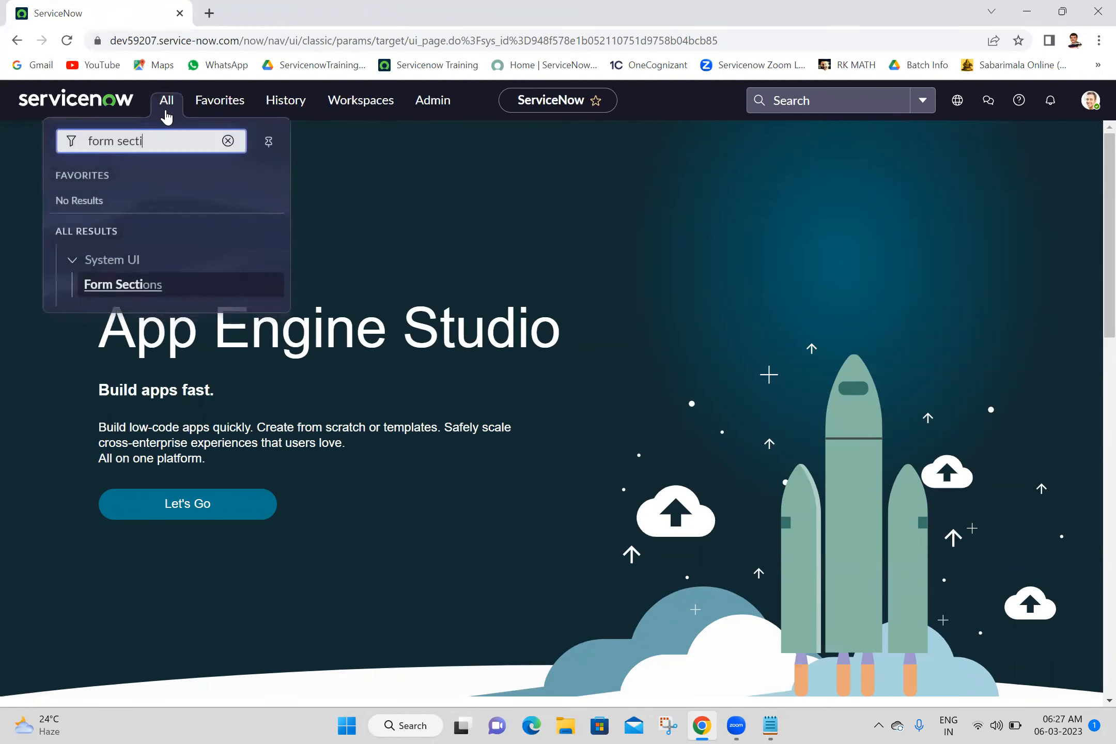
{"action": "triple_click", "coordinate": [182, 142]}
{"action": "type", "text": "in"}
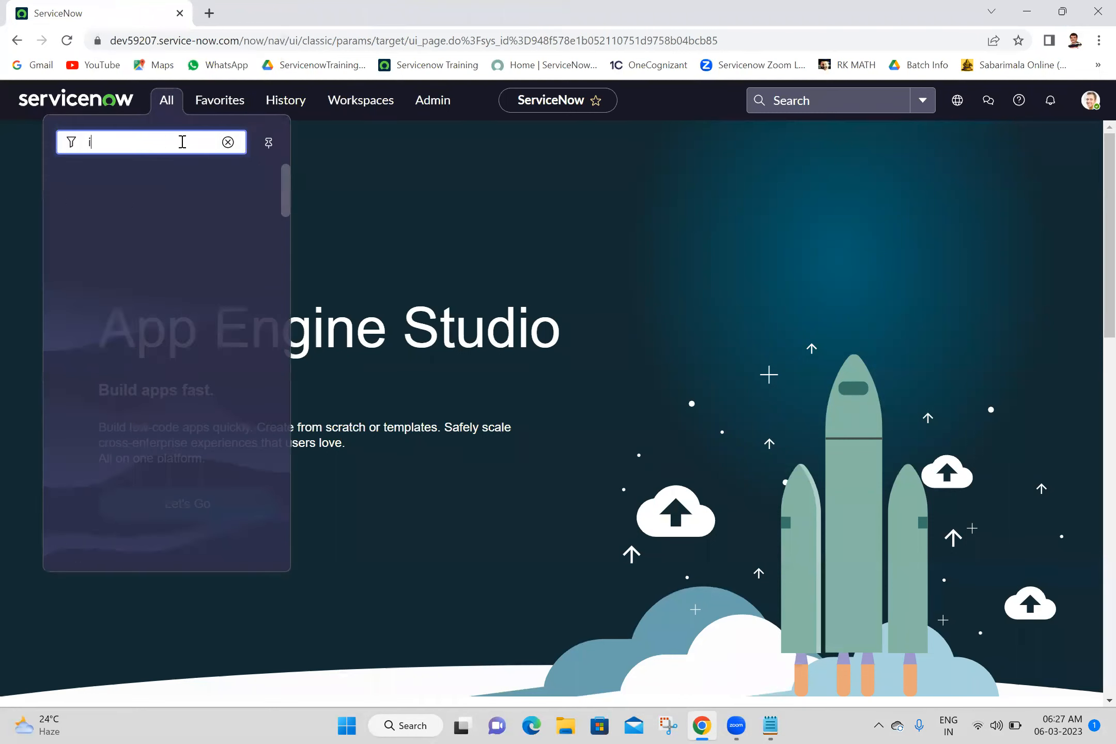
{"action": "type", "text": "c"}
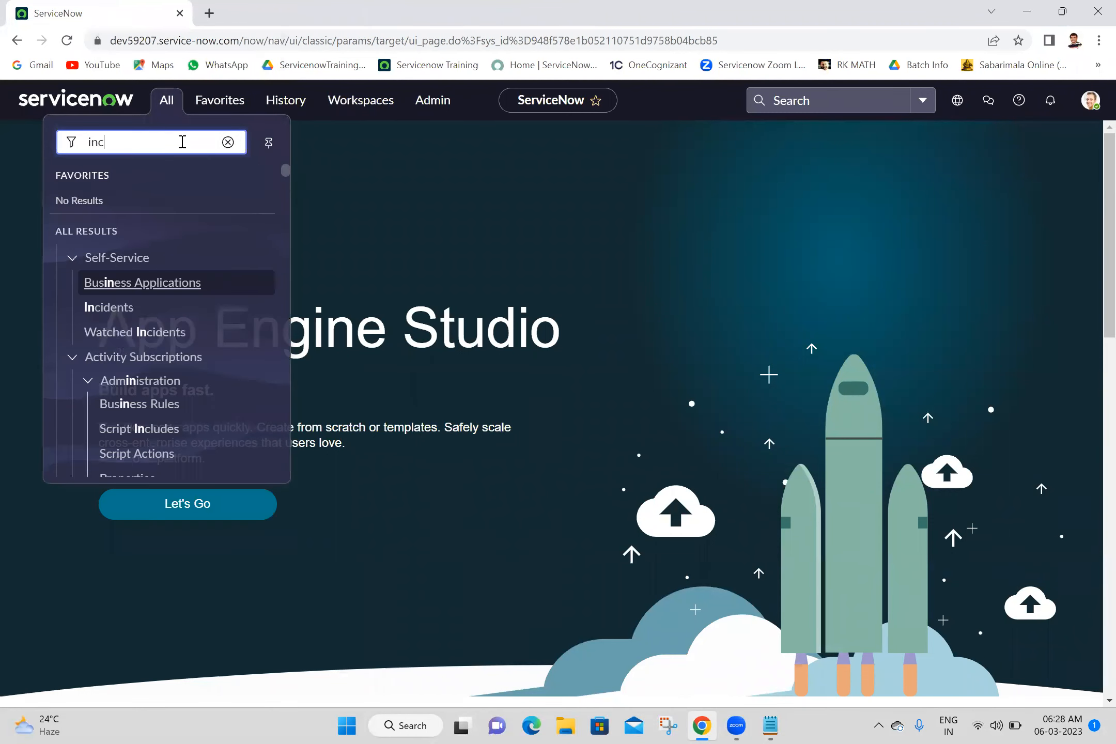
{"action": "type", "text": "ident.LIST"}
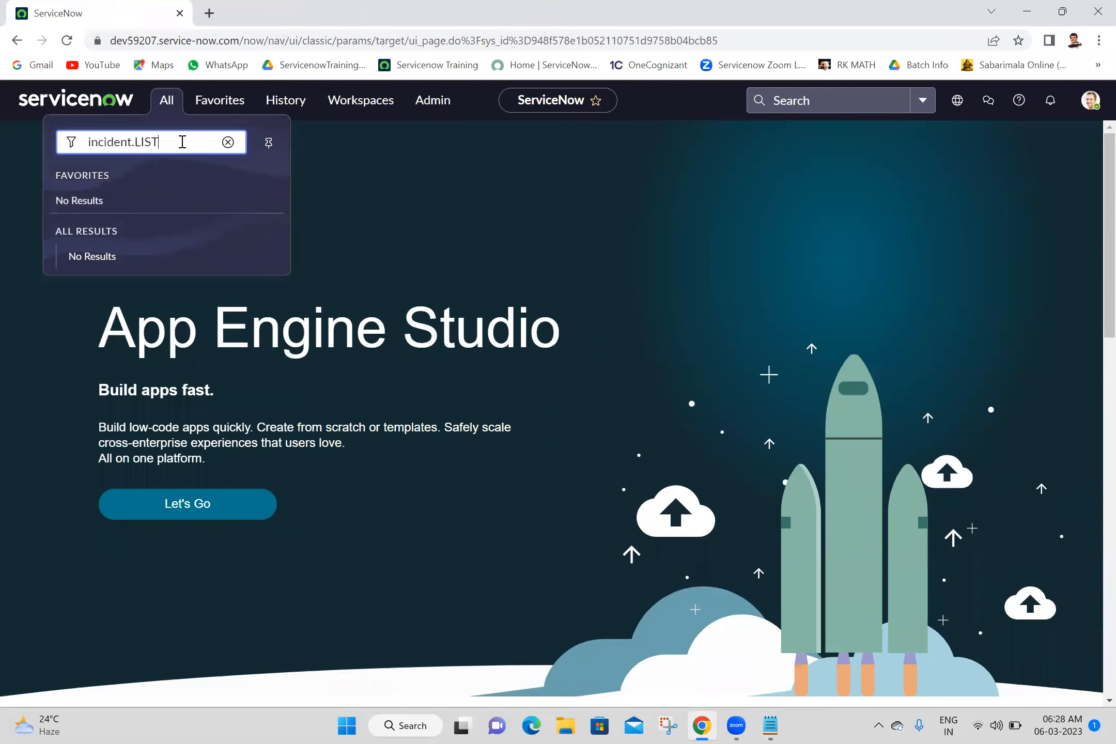
{"action": "key", "text": "Return"}
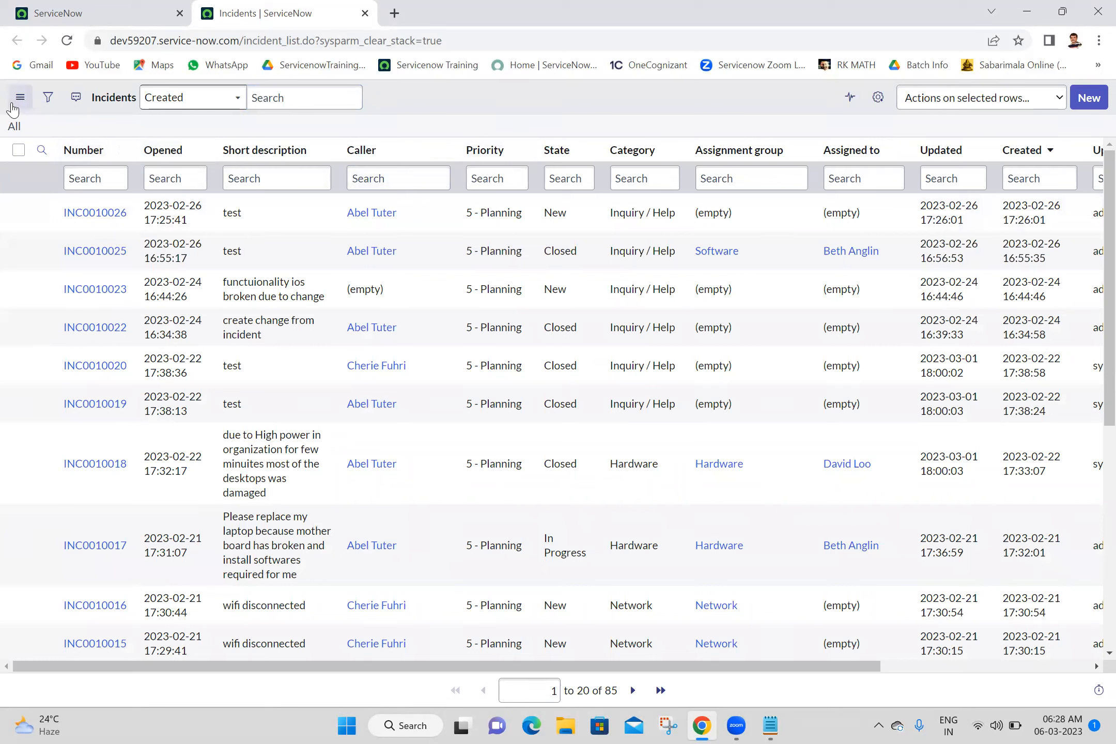
Step: Duplicate the Incidents list tab twice
{"action": "left_click", "coordinate": [21, 98]}
{"action": "mouse_move", "coordinate": [28, 114]}
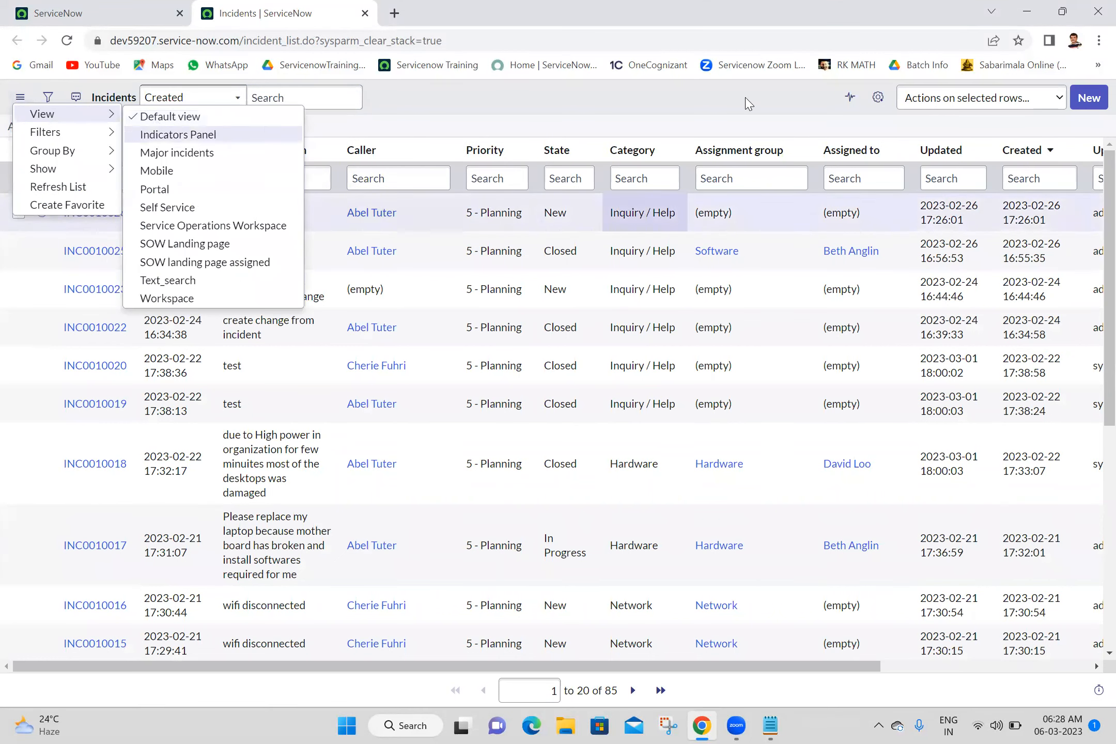
{"action": "right_click", "coordinate": [295, 6]}
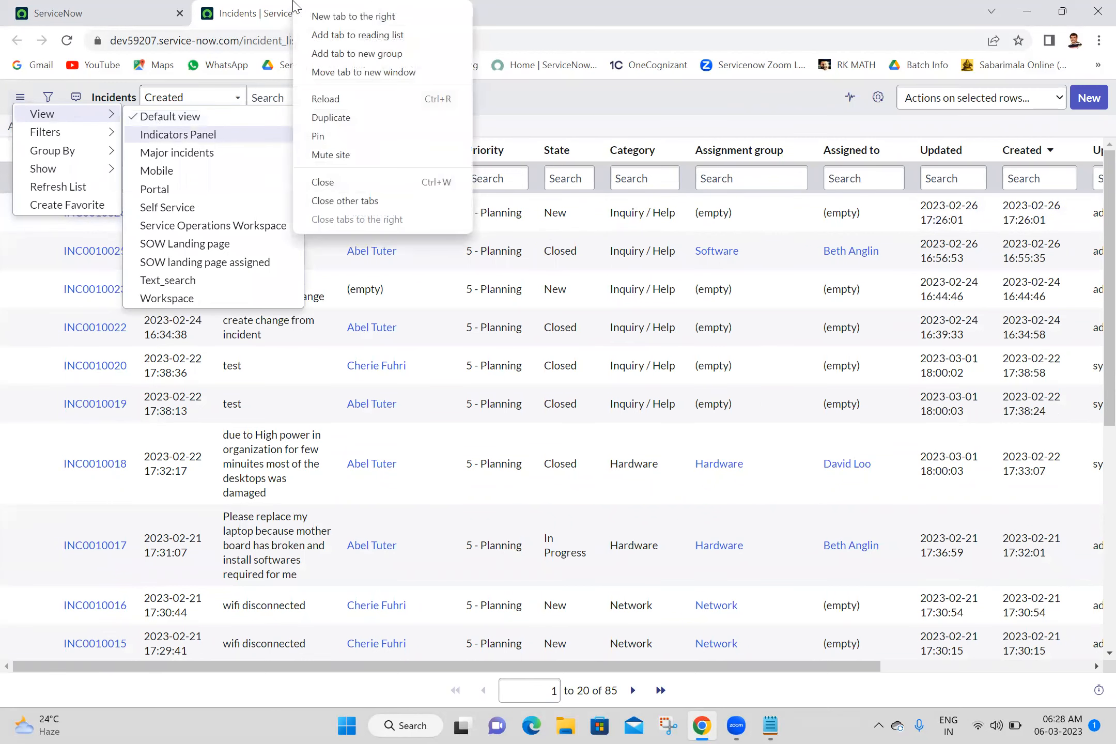
{"action": "left_click", "coordinate": [328, 117]}
{"action": "left_click", "coordinate": [301, 9]}
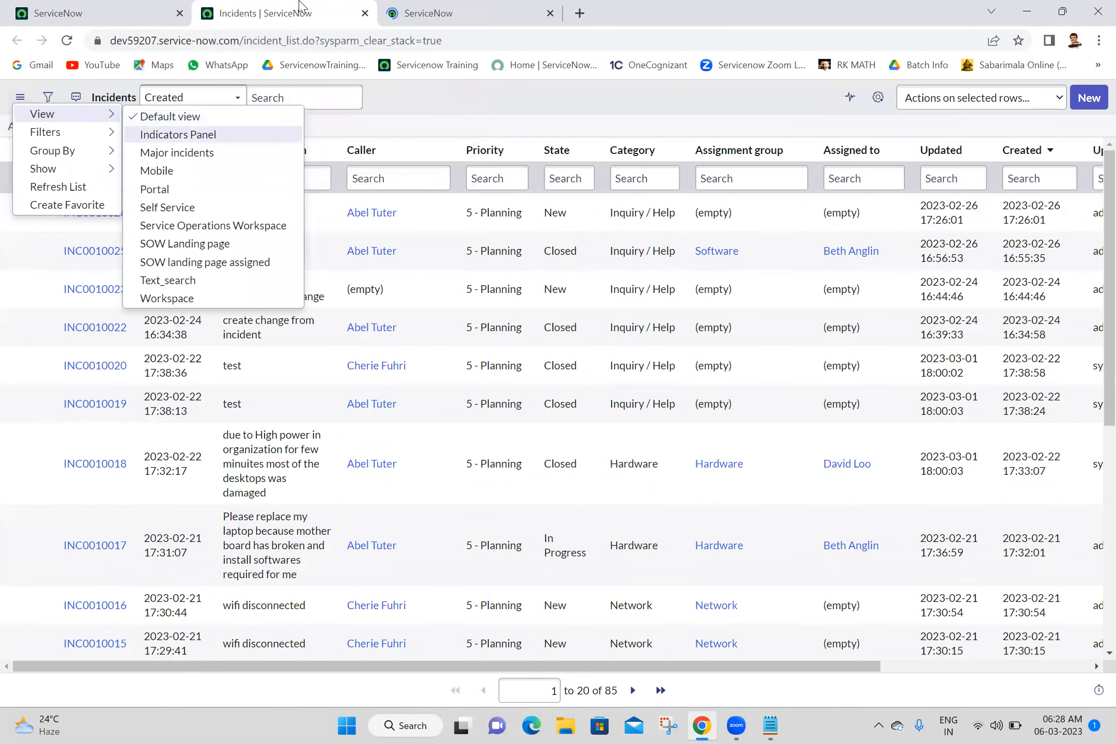
{"action": "right_click", "coordinate": [301, 6]}
{"action": "left_click", "coordinate": [356, 116]}
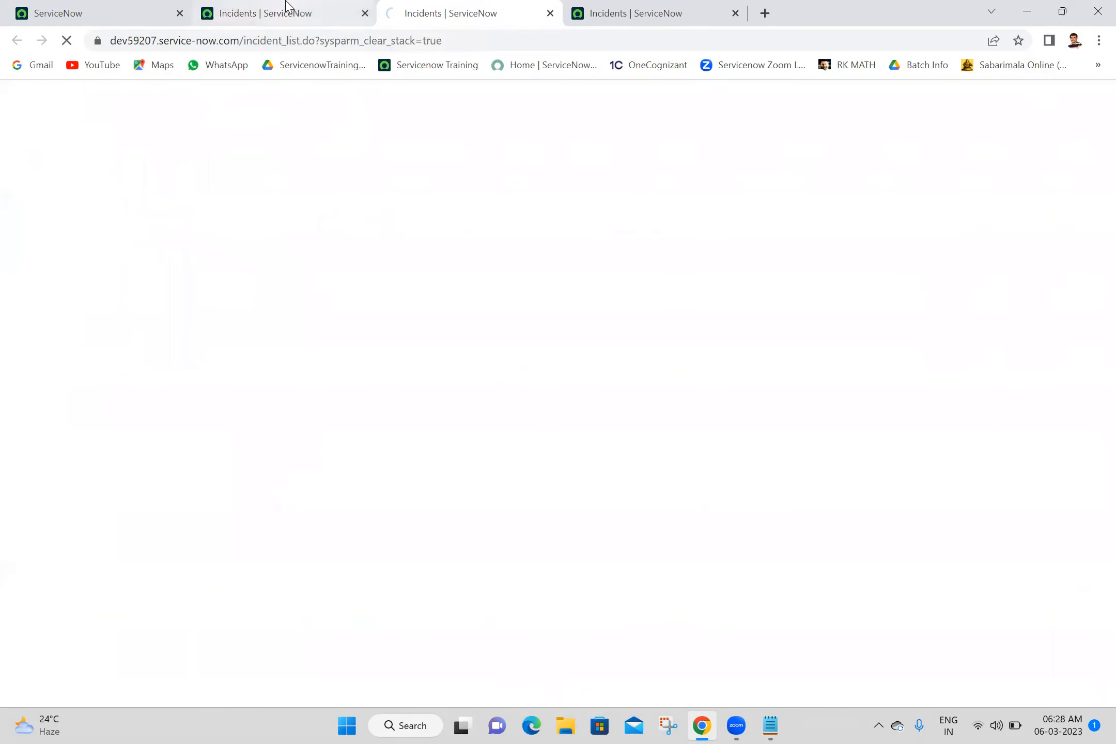
Step: Duplicate the Incidents tab three more times until six Incidents tabs are open
{"action": "left_click", "coordinate": [287, 6]}
{"action": "right_click", "coordinate": [288, 7]}
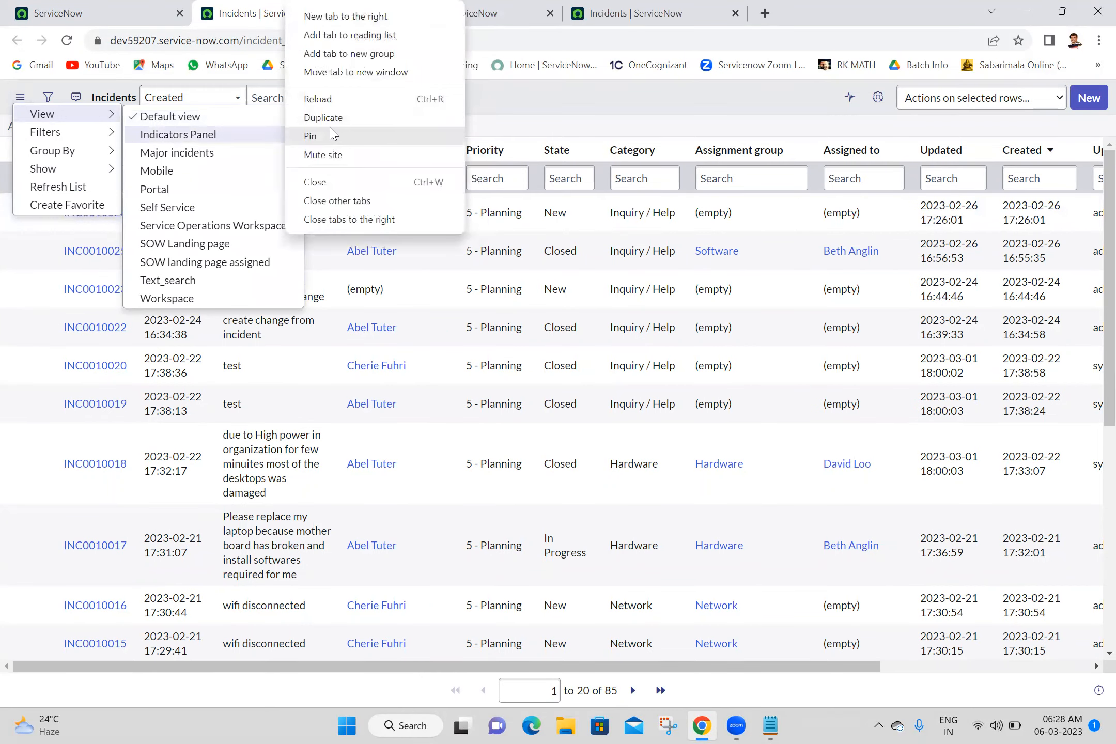
{"action": "left_click", "coordinate": [310, 118]}
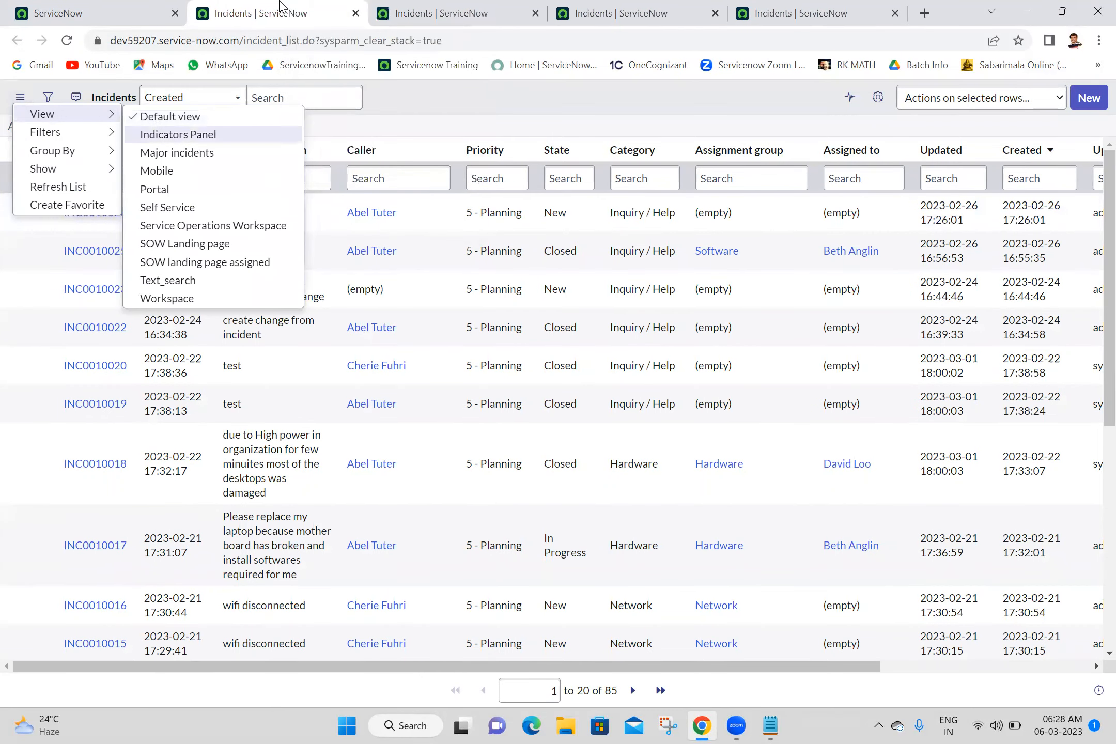
{"action": "right_click", "coordinate": [279, 5]}
{"action": "left_click", "coordinate": [315, 116]}
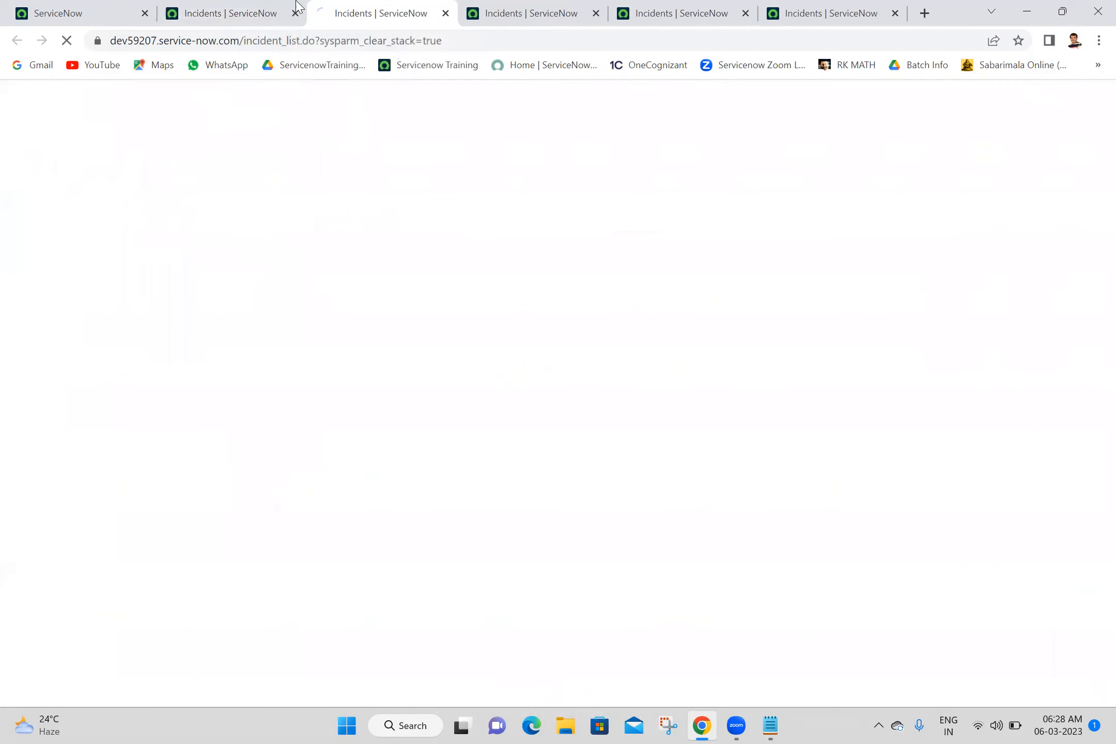
{"action": "left_click", "coordinate": [294, 7]}
{"action": "right_click", "coordinate": [291, 6]}
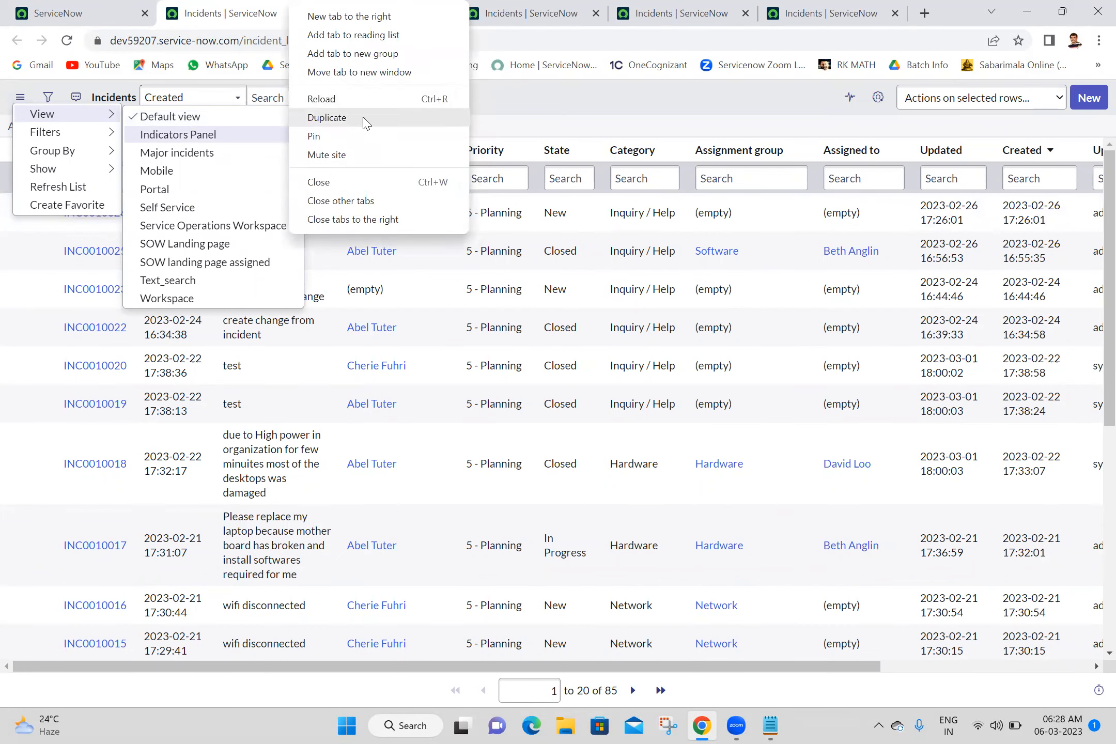
{"action": "left_click", "coordinate": [365, 122]}
{"action": "left_click", "coordinate": [181, 6]}
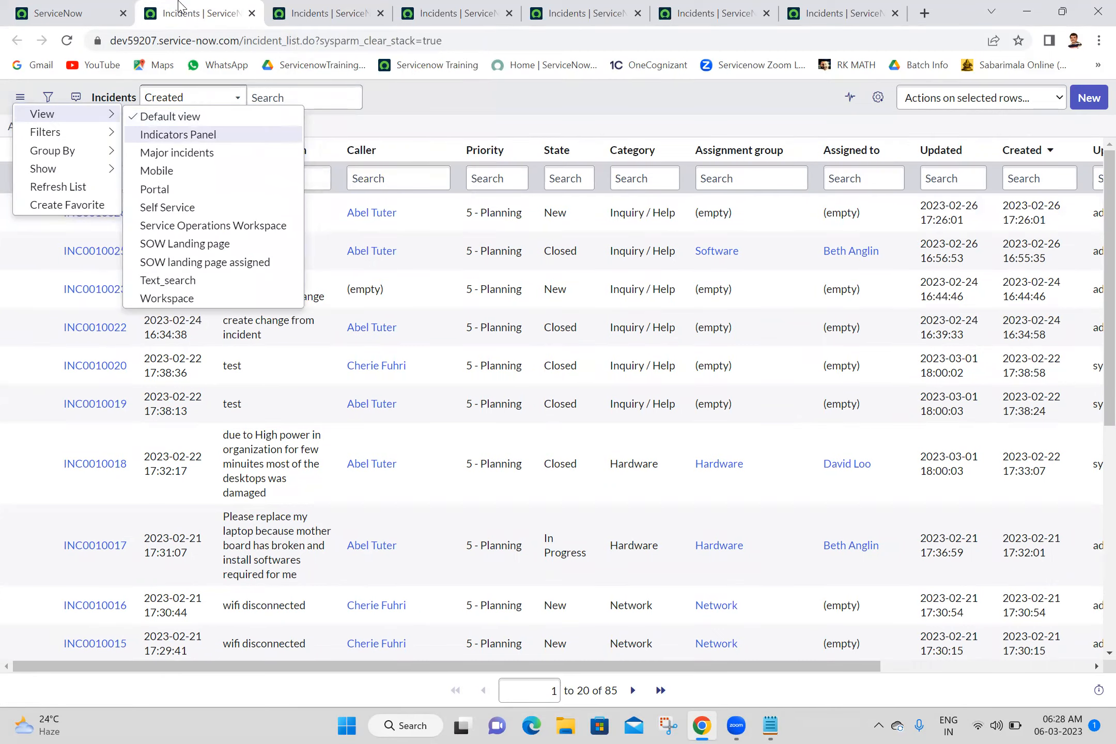
{"action": "left_click", "coordinate": [511, 99]}
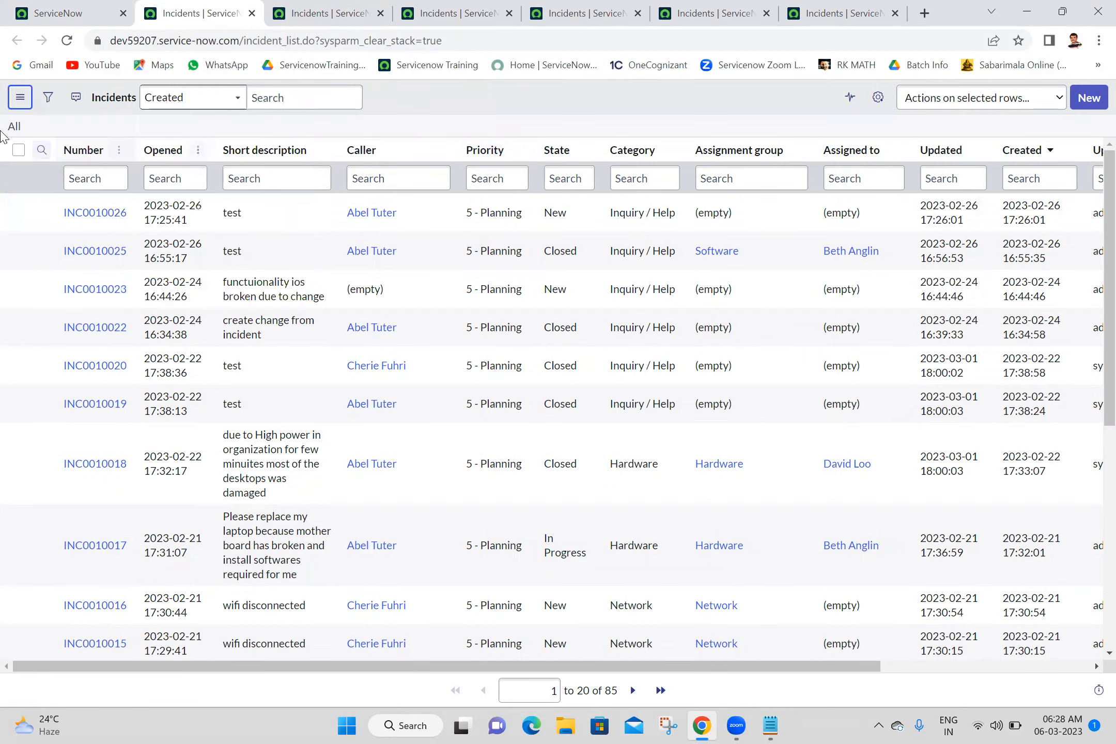
{"action": "left_click", "coordinate": [20, 98]}
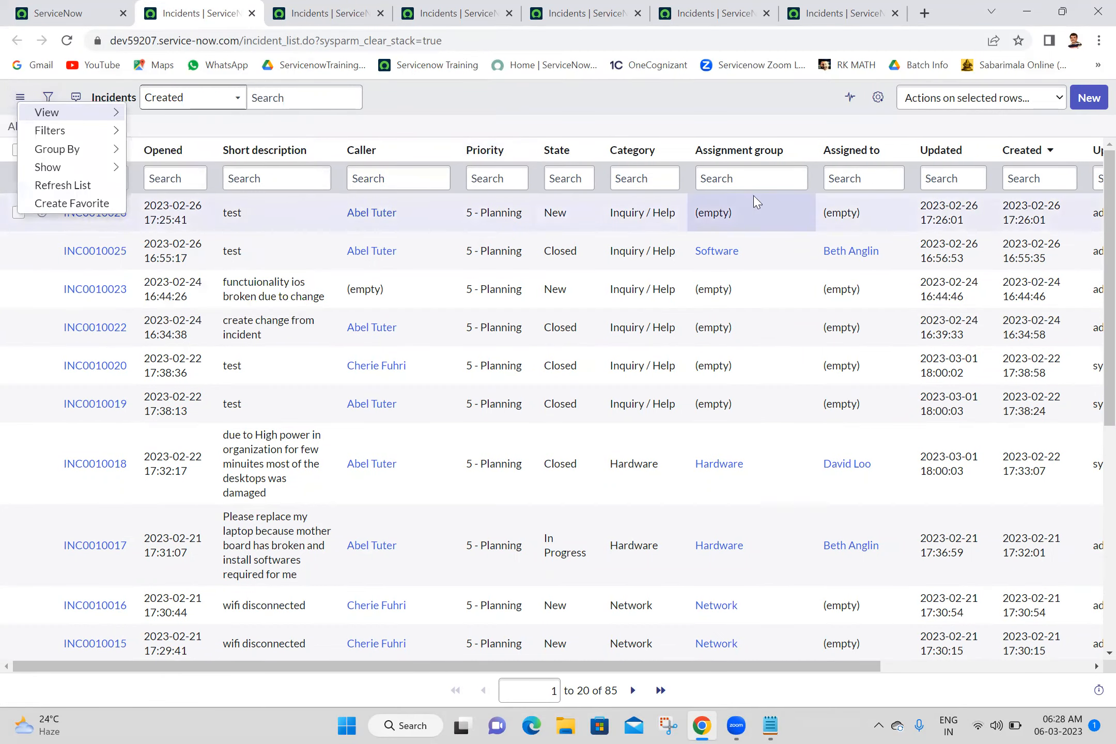
Step: Start a new incident, switch another incident list to the Mobile view, and create one there
{"action": "left_click", "coordinate": [1086, 106]}
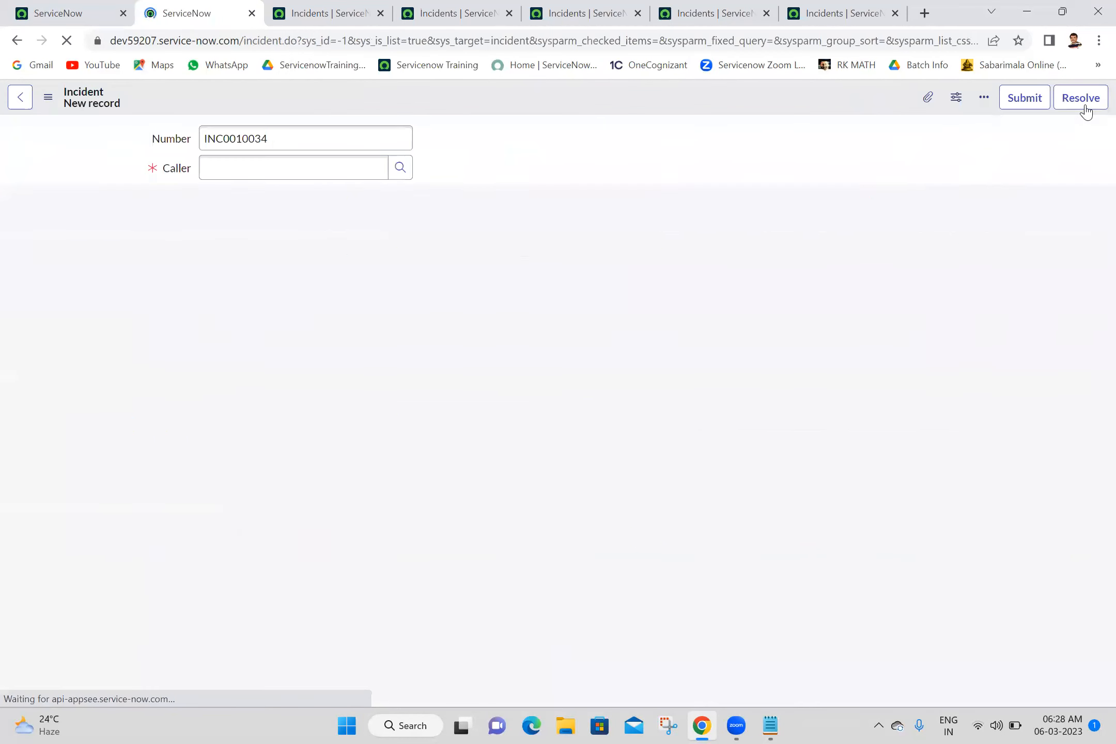
{"action": "left_click", "coordinate": [345, 11]}
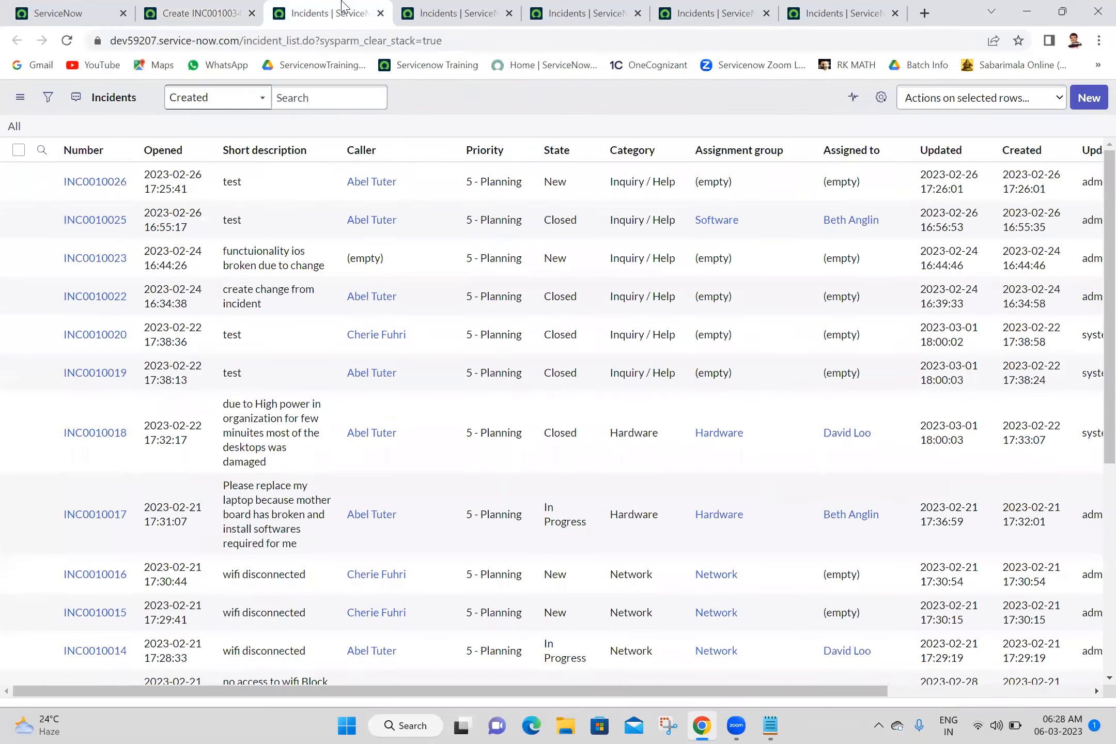
{"action": "left_click", "coordinate": [207, 10]}
{"action": "left_click", "coordinate": [345, 10]}
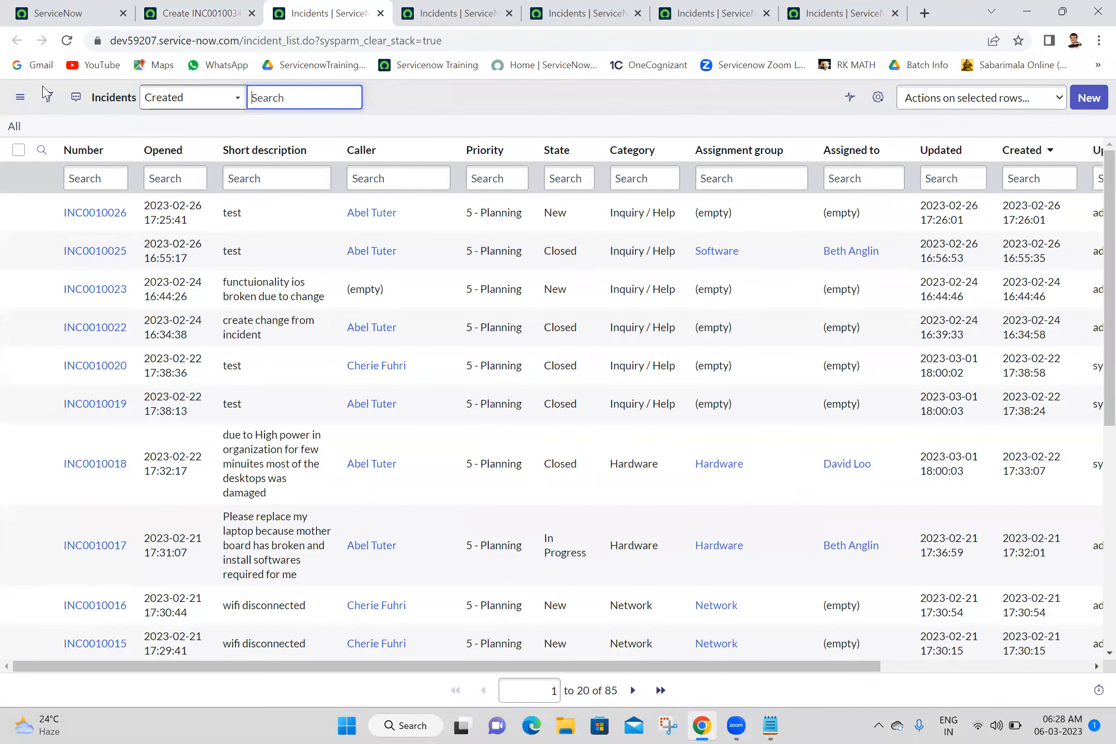
{"action": "left_click", "coordinate": [32, 97]}
{"action": "mouse_move", "coordinate": [78, 100]}
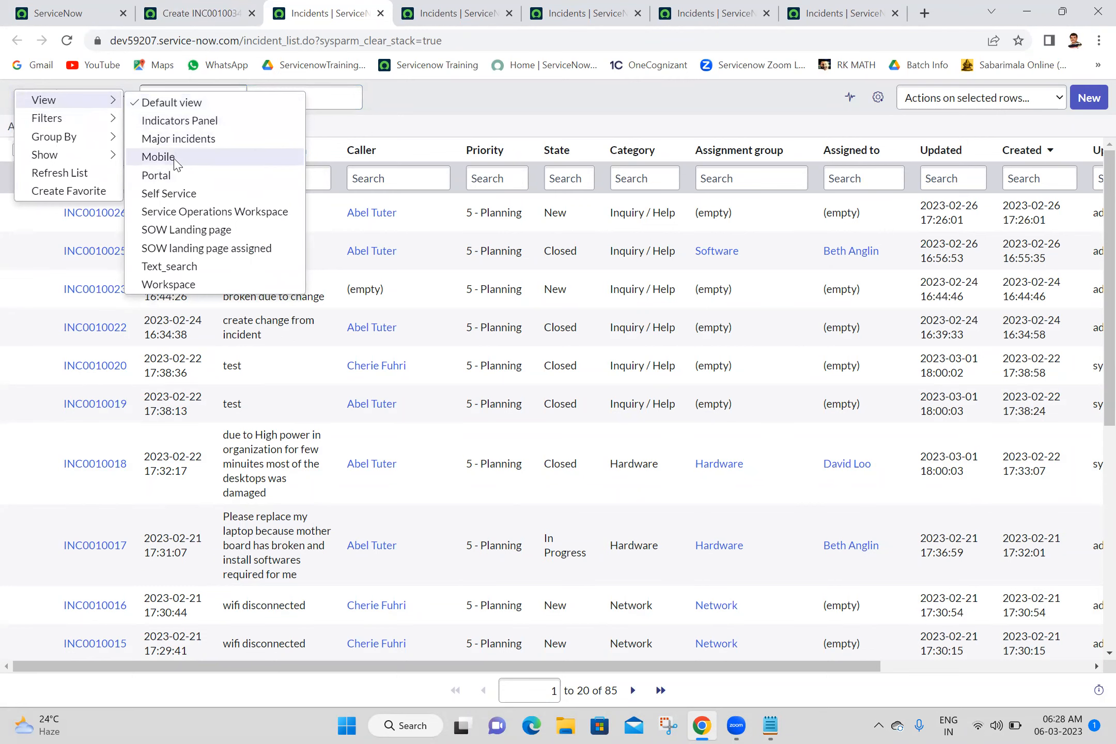
{"action": "left_click", "coordinate": [159, 157]}
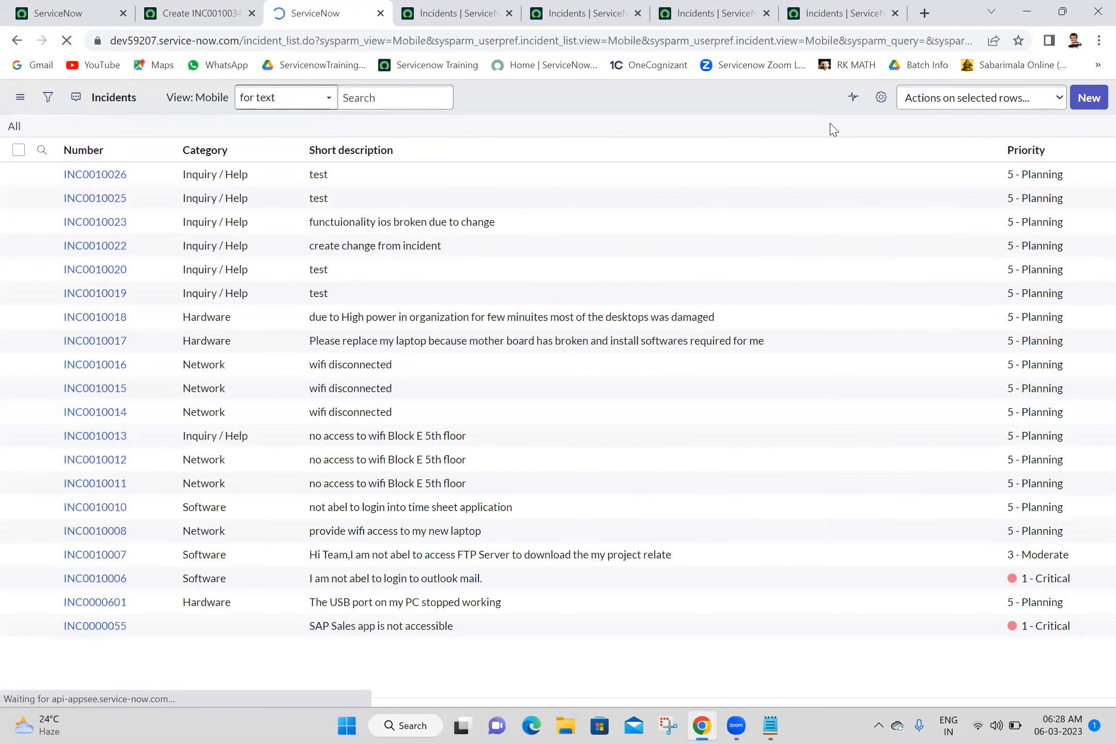
{"action": "left_click", "coordinate": [1087, 98]}
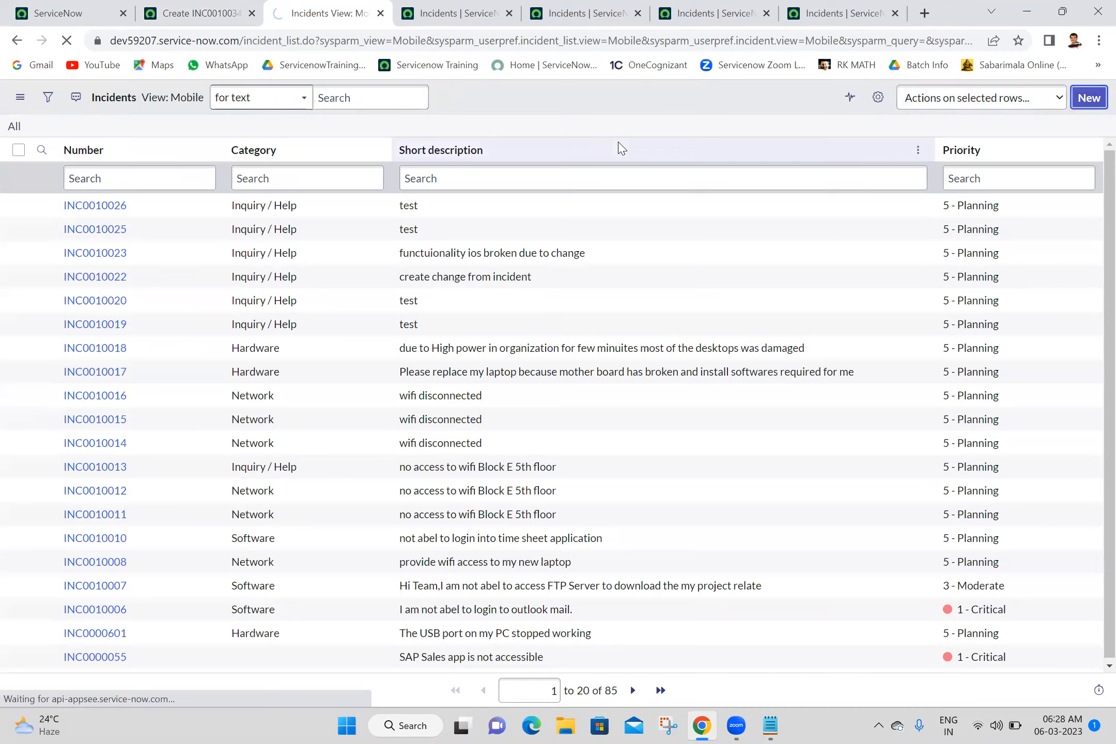
Step: Switch the next incident list to the Portal view and start a new incident from it
{"action": "left_click", "coordinate": [404, 8]}
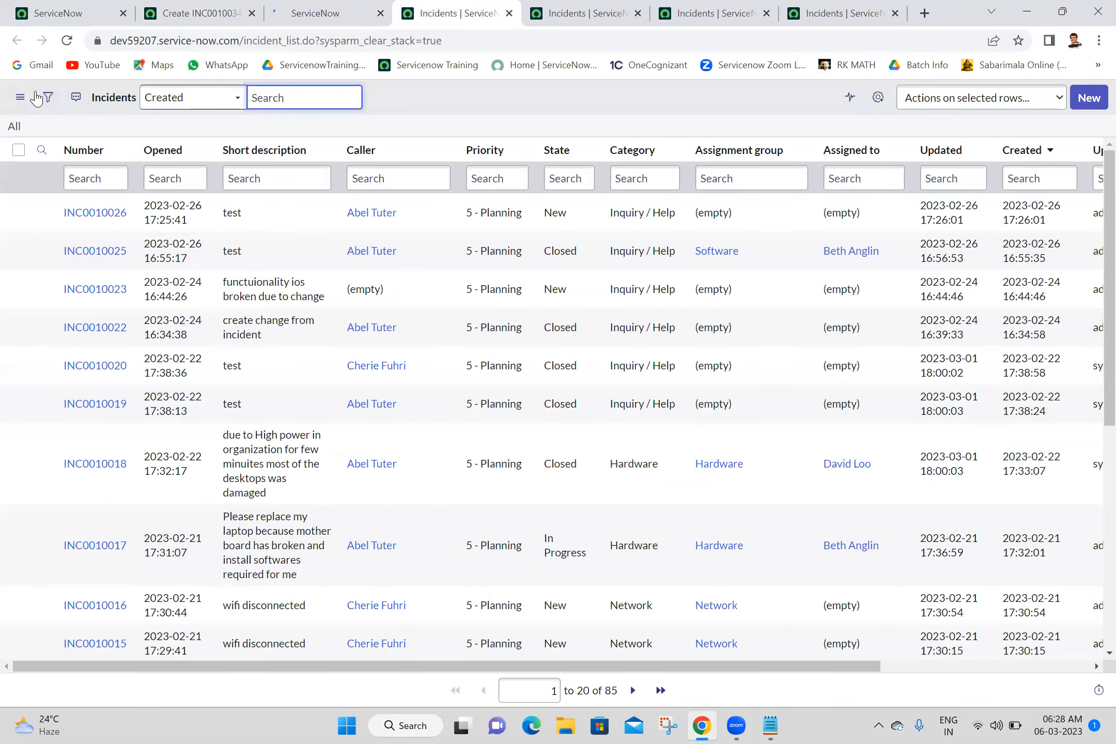
{"action": "left_click", "coordinate": [19, 97]}
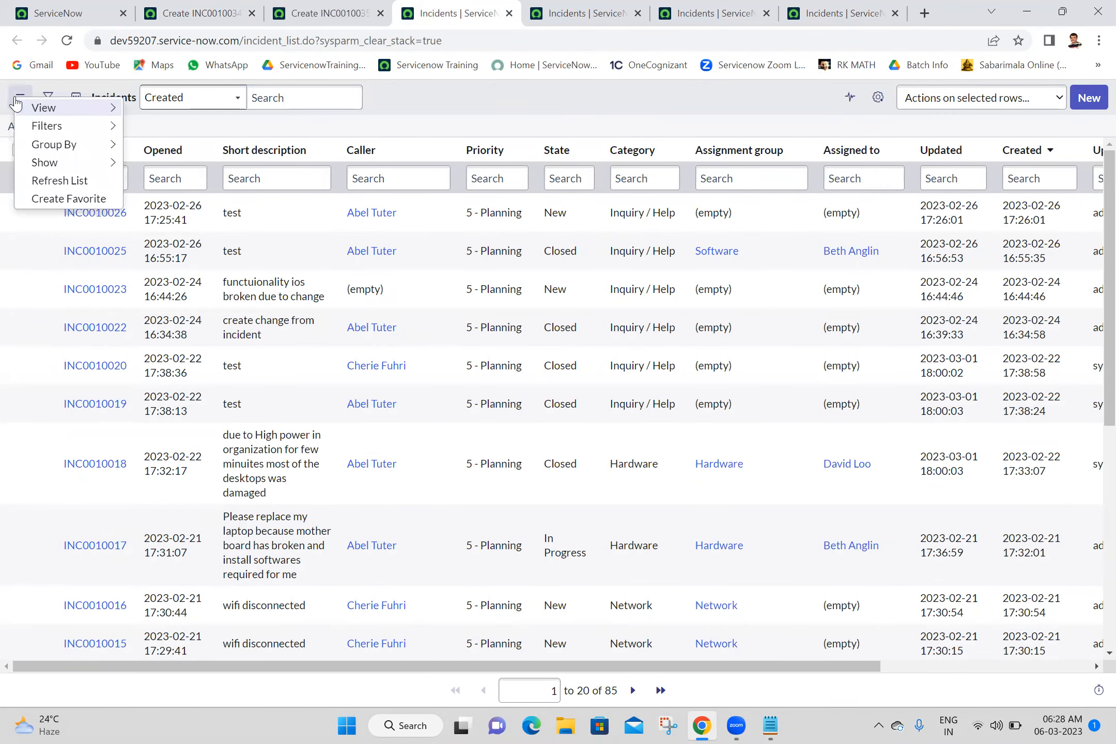
{"action": "mouse_move", "coordinate": [96, 114]}
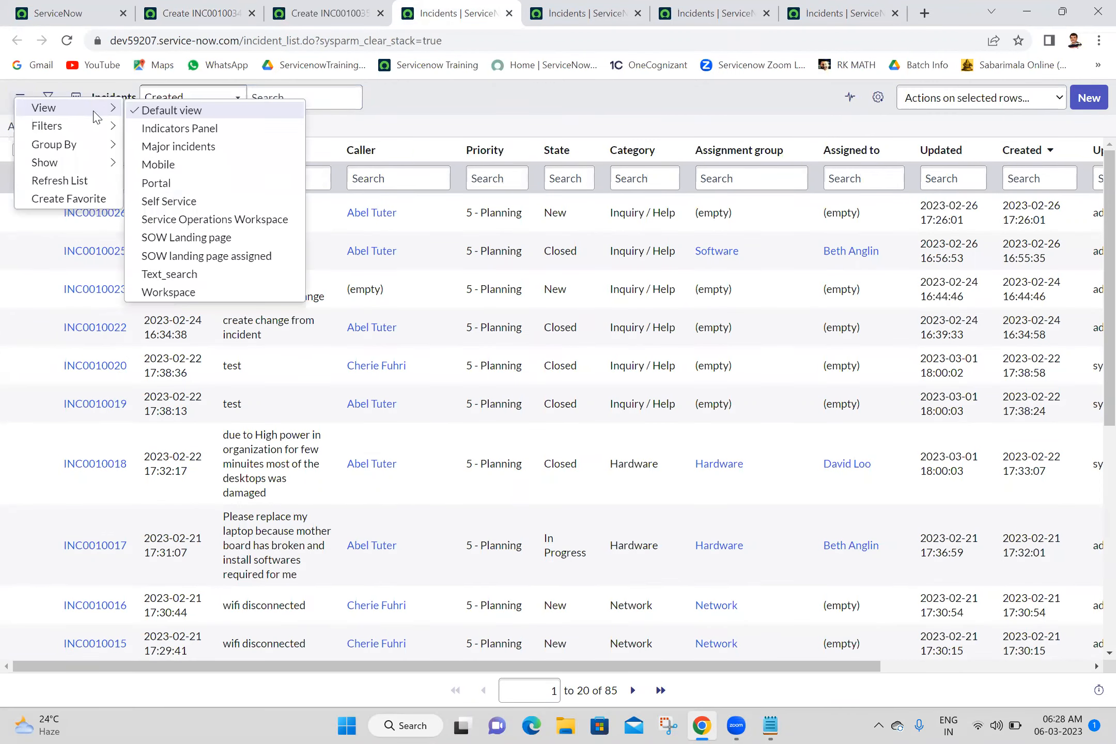
{"action": "left_click", "coordinate": [167, 187]}
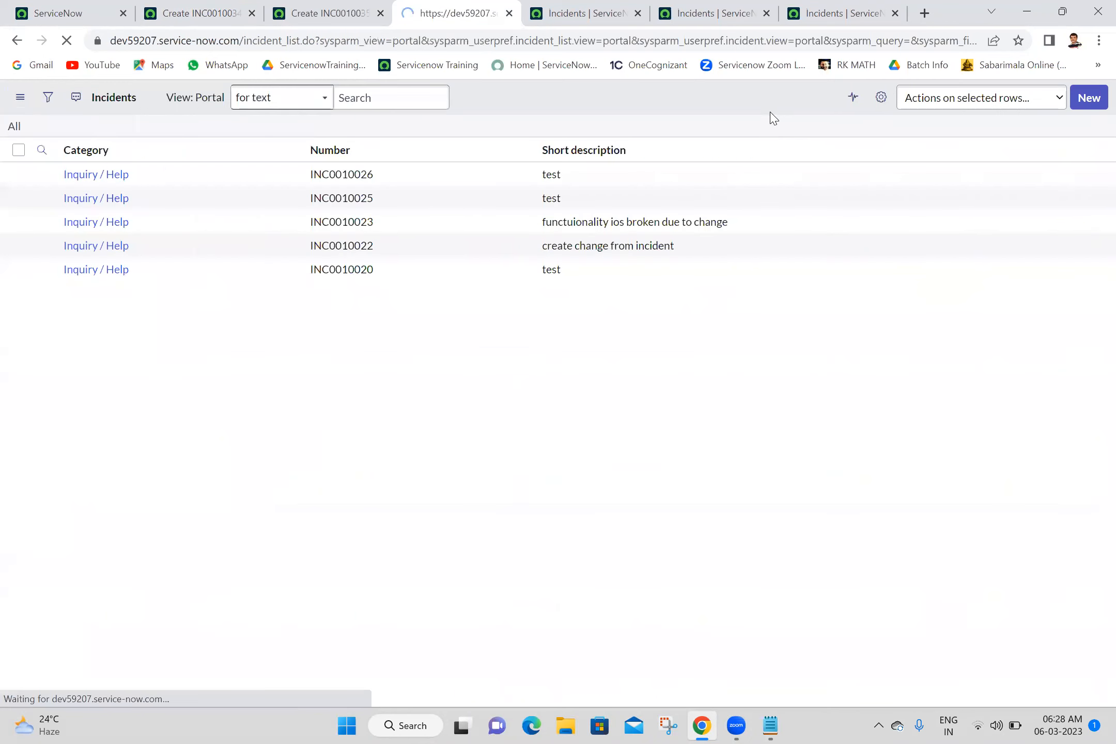
{"action": "left_click", "coordinate": [1096, 103]}
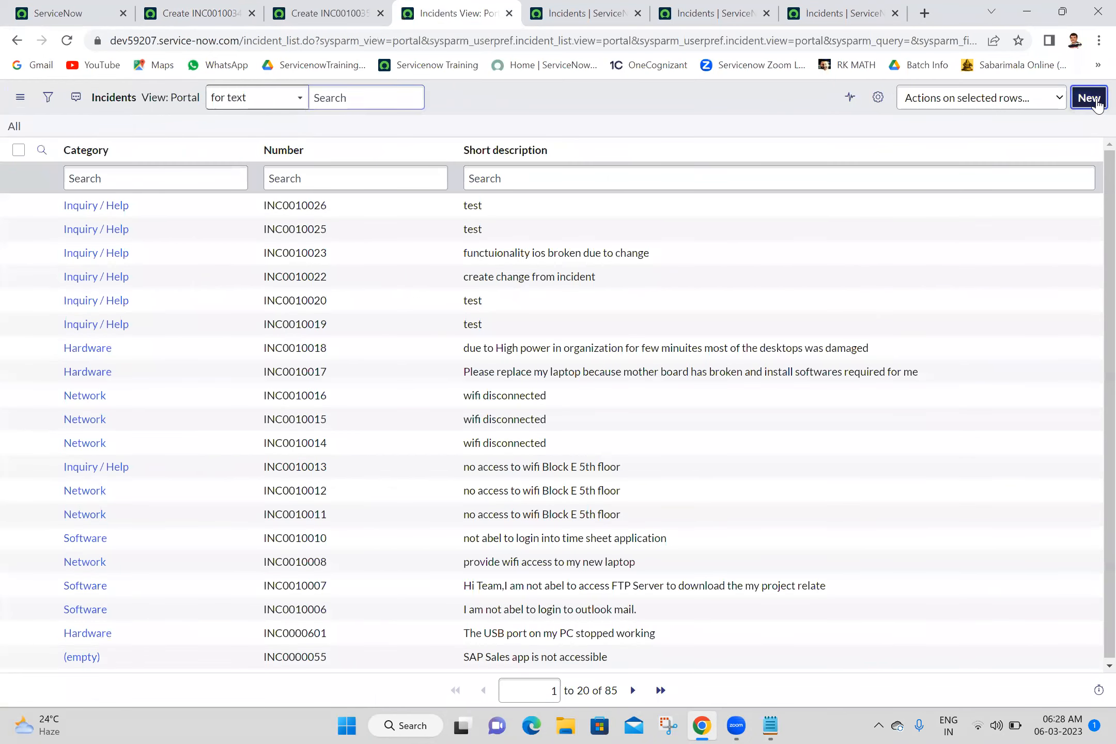
Step: Show the next incident list in the Self Service view
{"action": "left_click", "coordinate": [573, 7]}
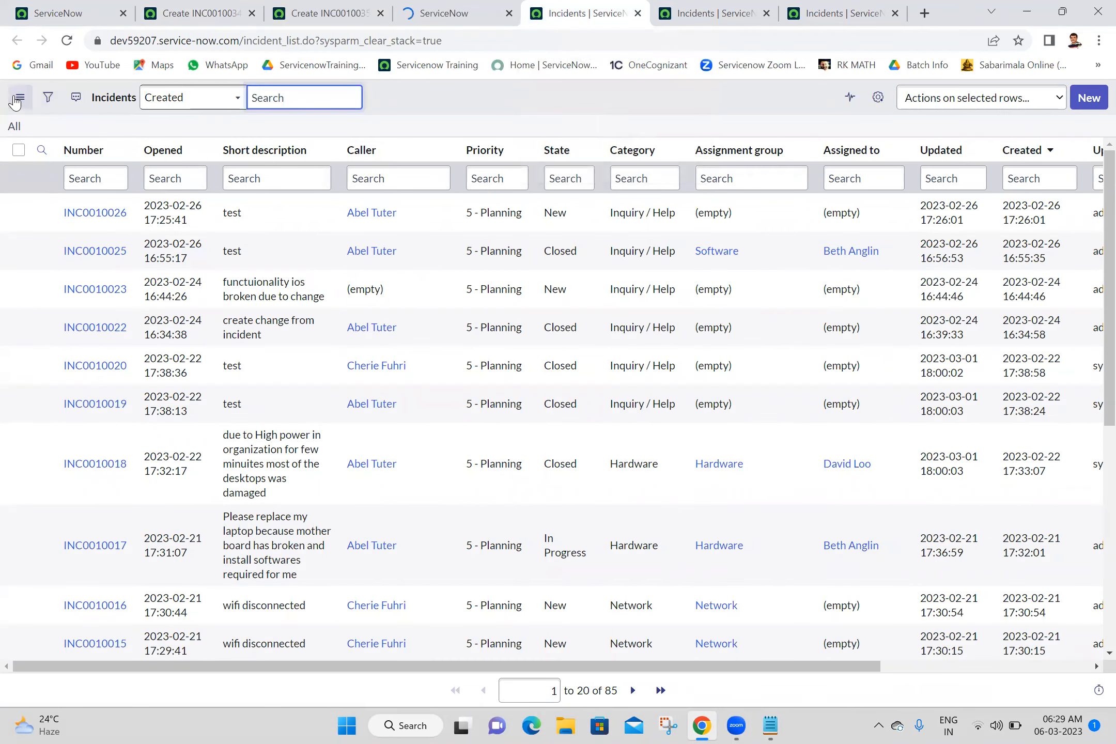
{"action": "left_click", "coordinate": [15, 102]}
{"action": "mouse_move", "coordinate": [92, 106]}
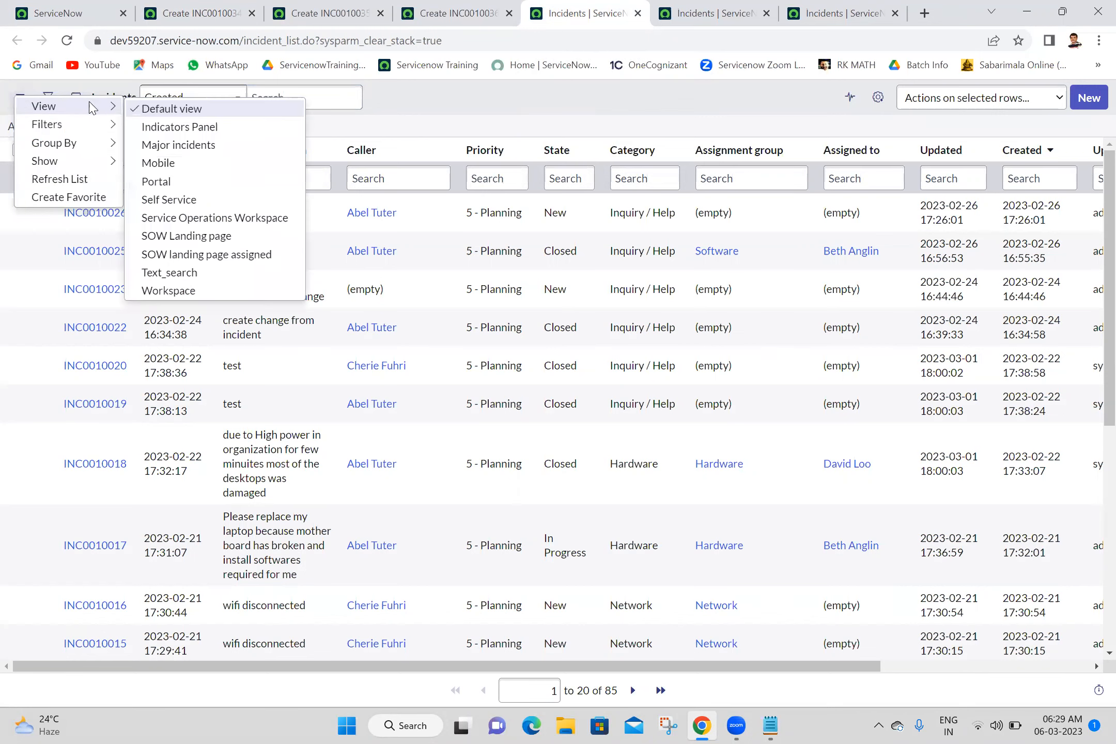
{"action": "left_click", "coordinate": [181, 199]}
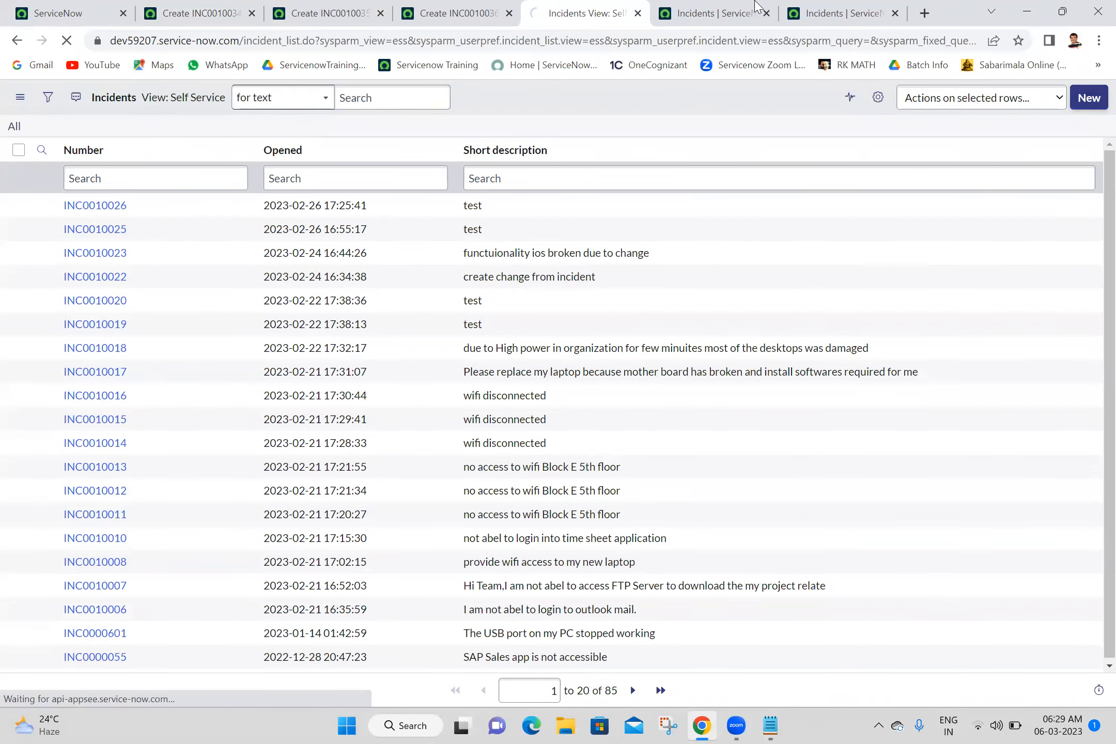
Step: Show another incident list in the Workspace view, create a new incident, and view form INC0010034
{"action": "left_click", "coordinate": [726, 6]}
{"action": "left_click", "coordinate": [20, 98]}
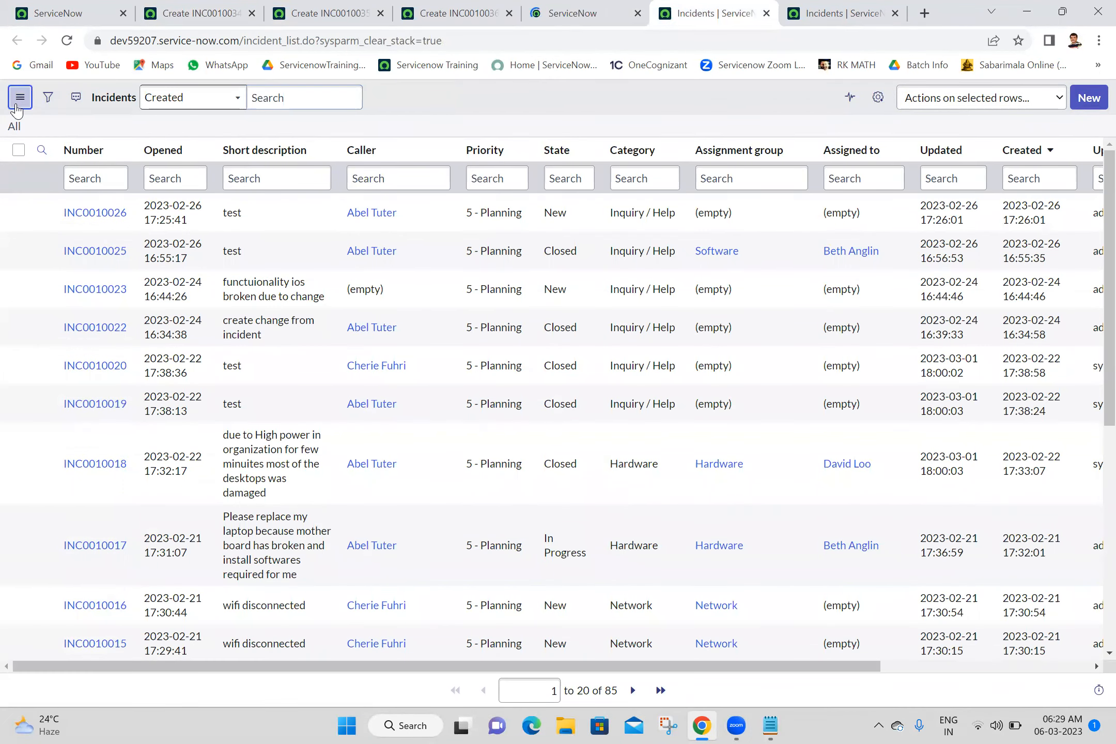
{"action": "mouse_move", "coordinate": [41, 114]}
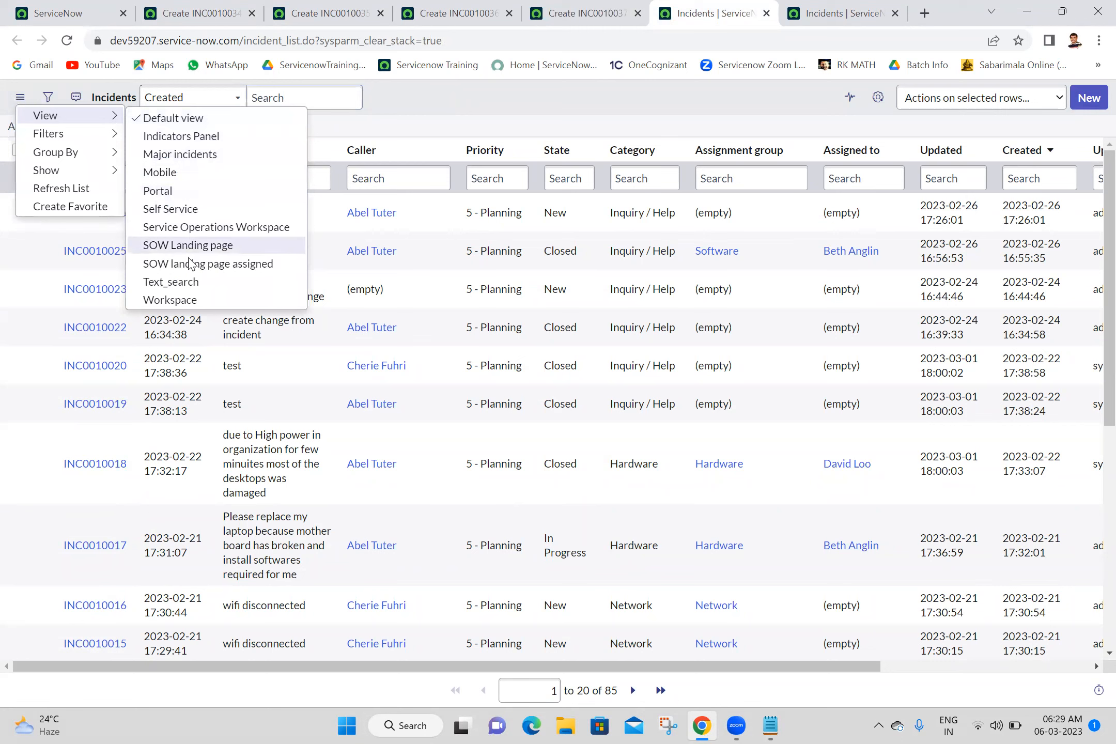
{"action": "left_click", "coordinate": [175, 302]}
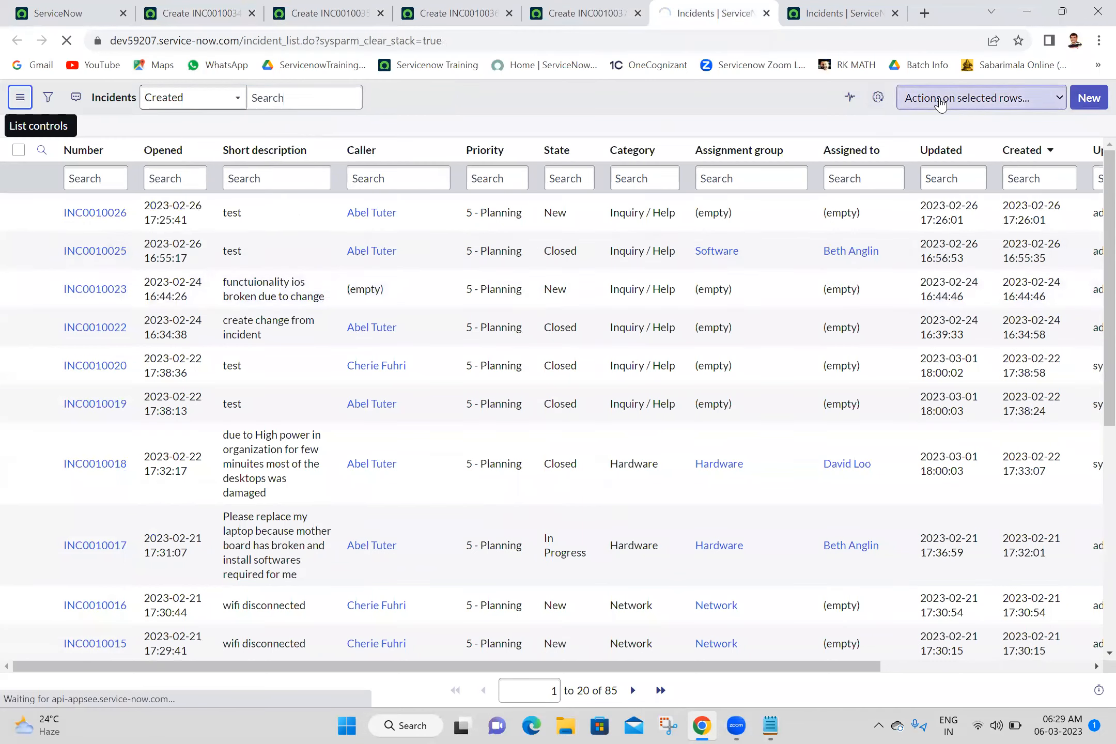
{"action": "left_click", "coordinate": [1089, 100]}
{"action": "left_click", "coordinate": [226, 6]}
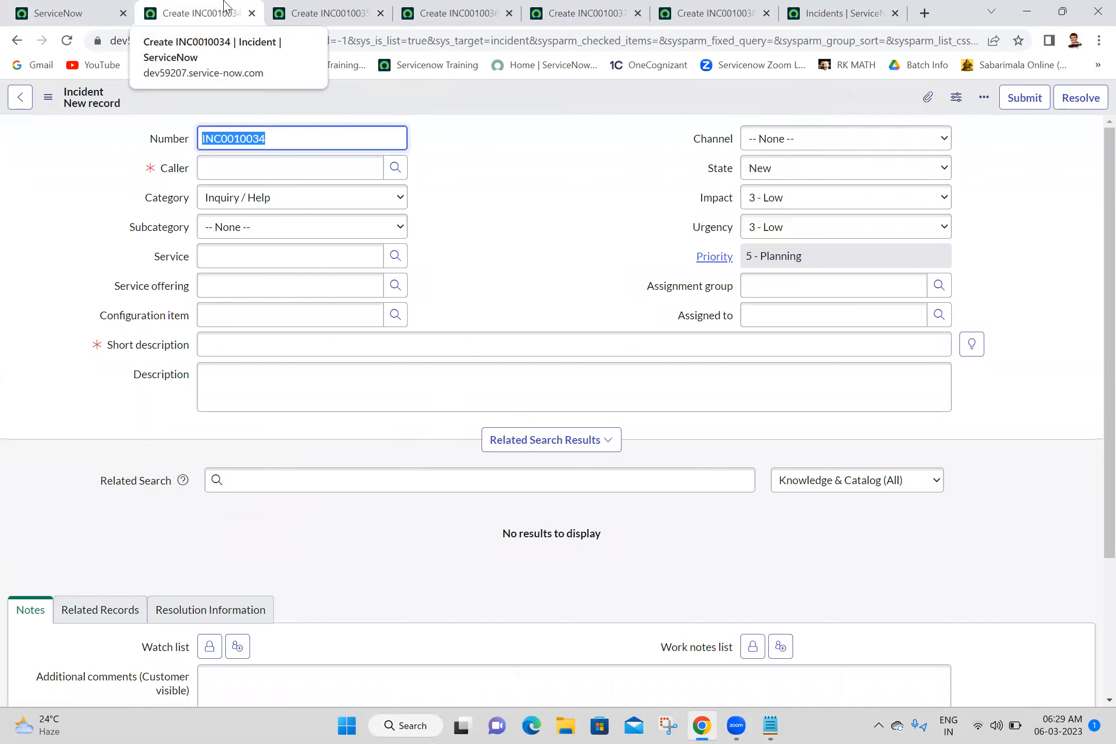
Step: Step through forms INC0010035 (Mobile), INC0010036, INC0010037 (Self Service) to INC0010038 (Workspace)
{"action": "double_click", "coordinate": [488, 154]}
{"action": "left_click", "coordinate": [488, 154]}
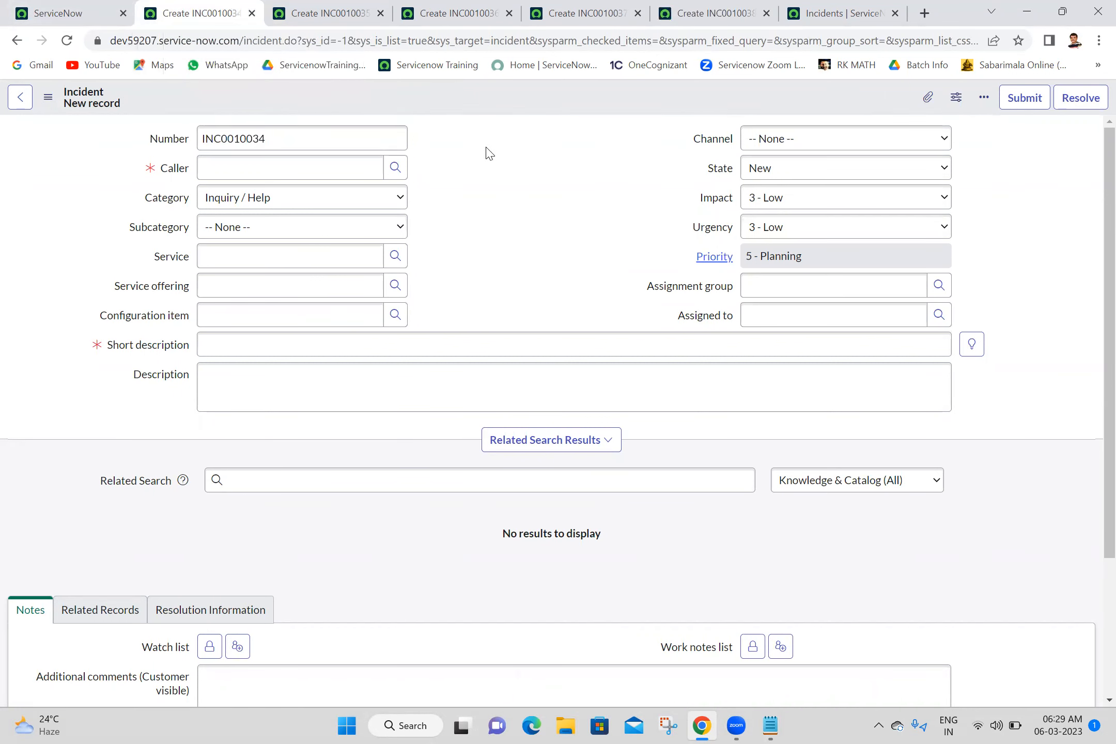
{"action": "left_click", "coordinate": [313, 7]}
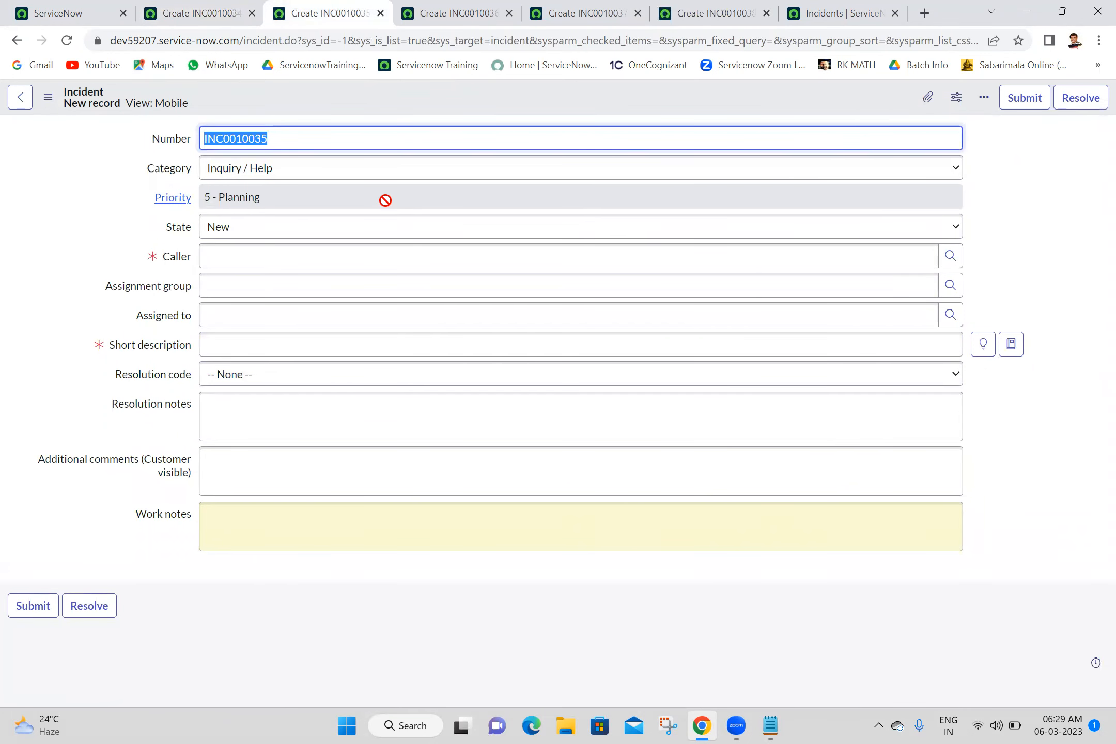
{"action": "left_click", "coordinate": [474, 6]}
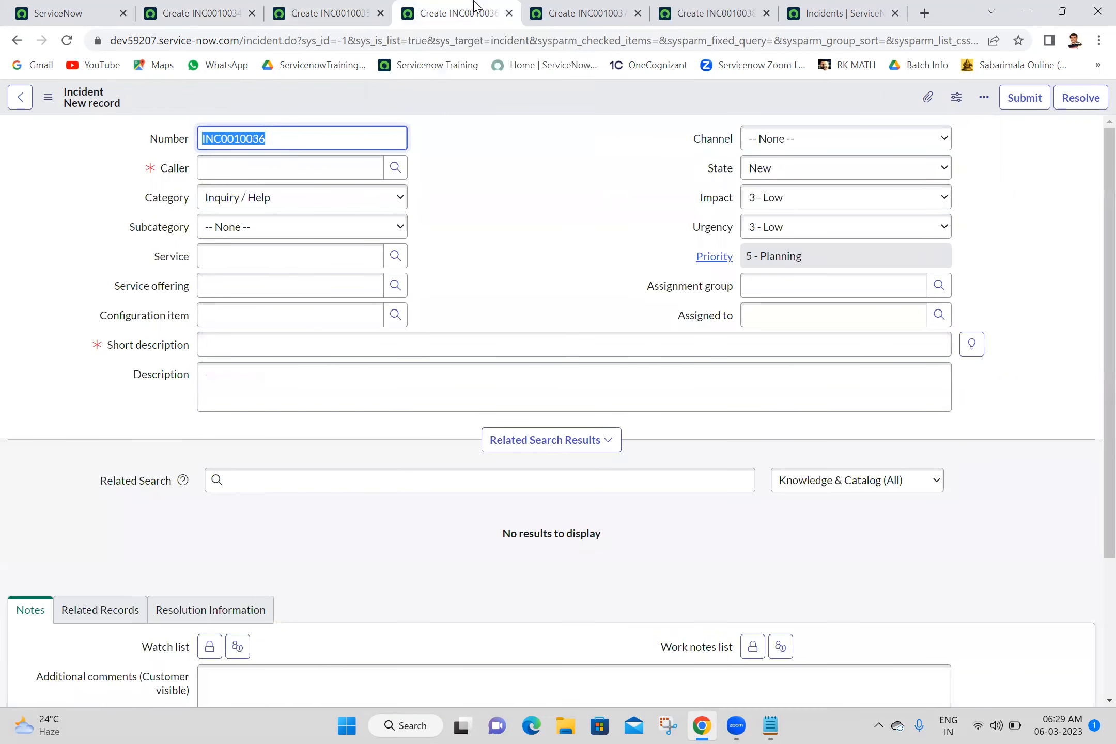
{"action": "left_click", "coordinate": [525, 212]}
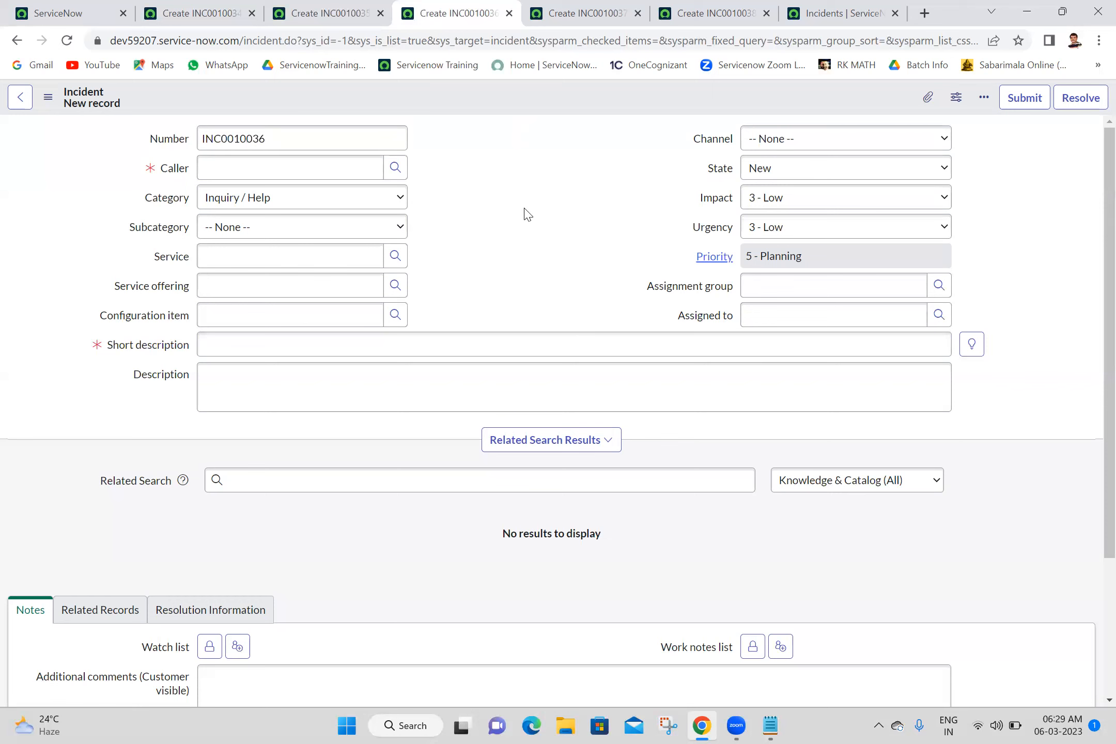
{"action": "key", "text": "ctrl+Tab"}
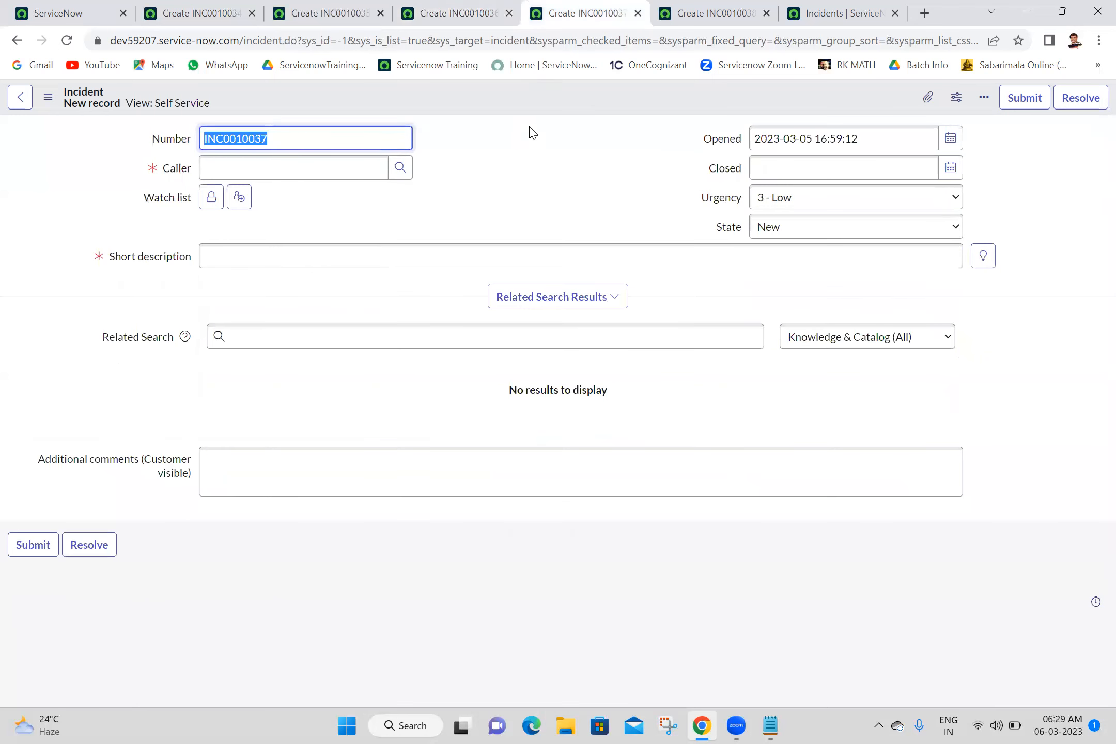
{"action": "key", "text": "ctrl+Tab"}
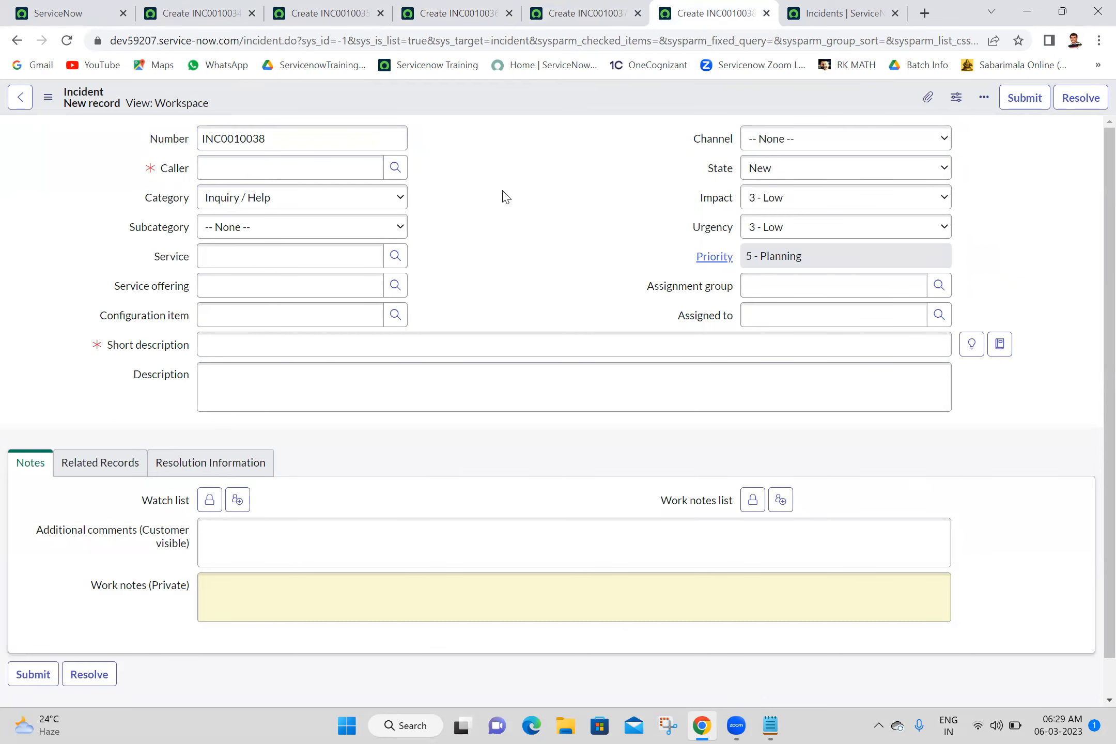
Step: Close every tab to the right of the App Engine Studio page
{"action": "left_click", "coordinate": [44, 7]}
{"action": "right_click", "coordinate": [45, 7]}
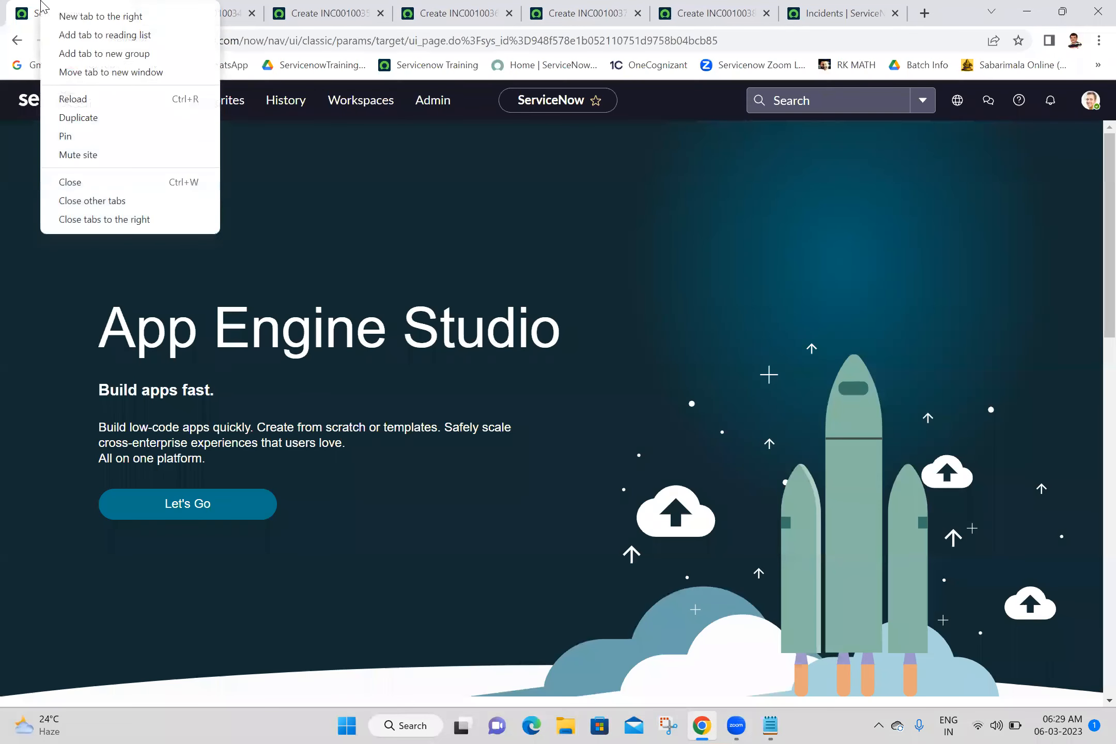
{"action": "left_click", "coordinate": [95, 223]}
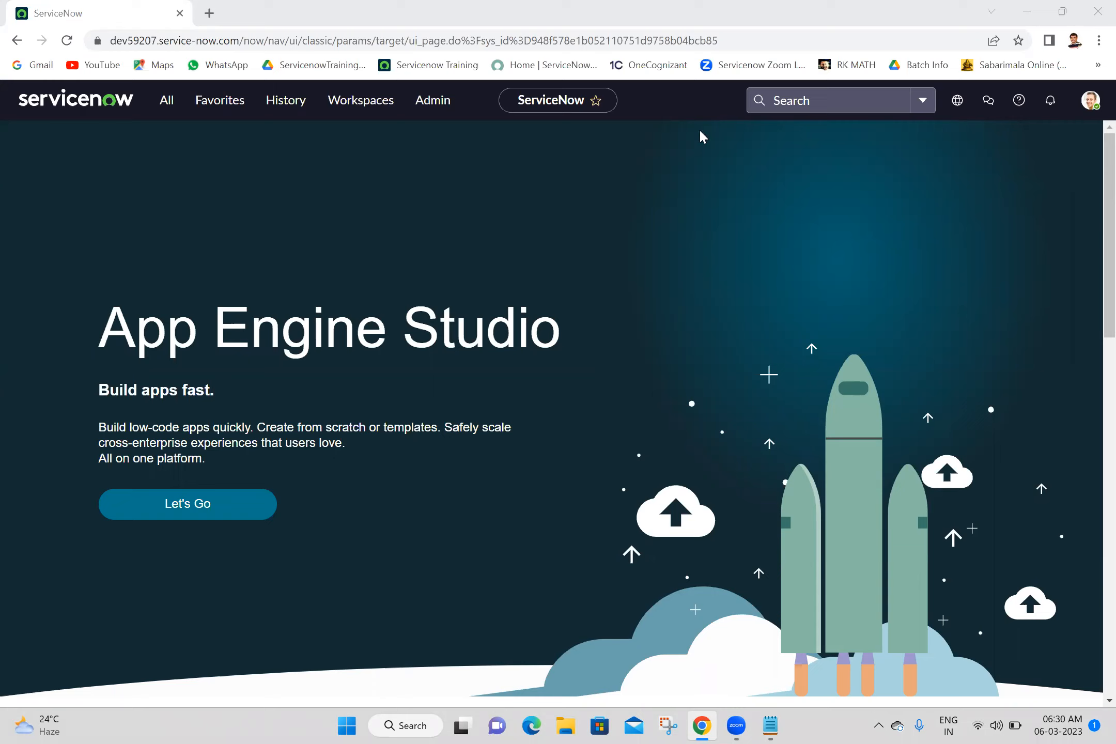
Step: Search Google for 'views in servicewnow' and open the View management result in a background tab
{"action": "left_click", "coordinate": [209, 13]}
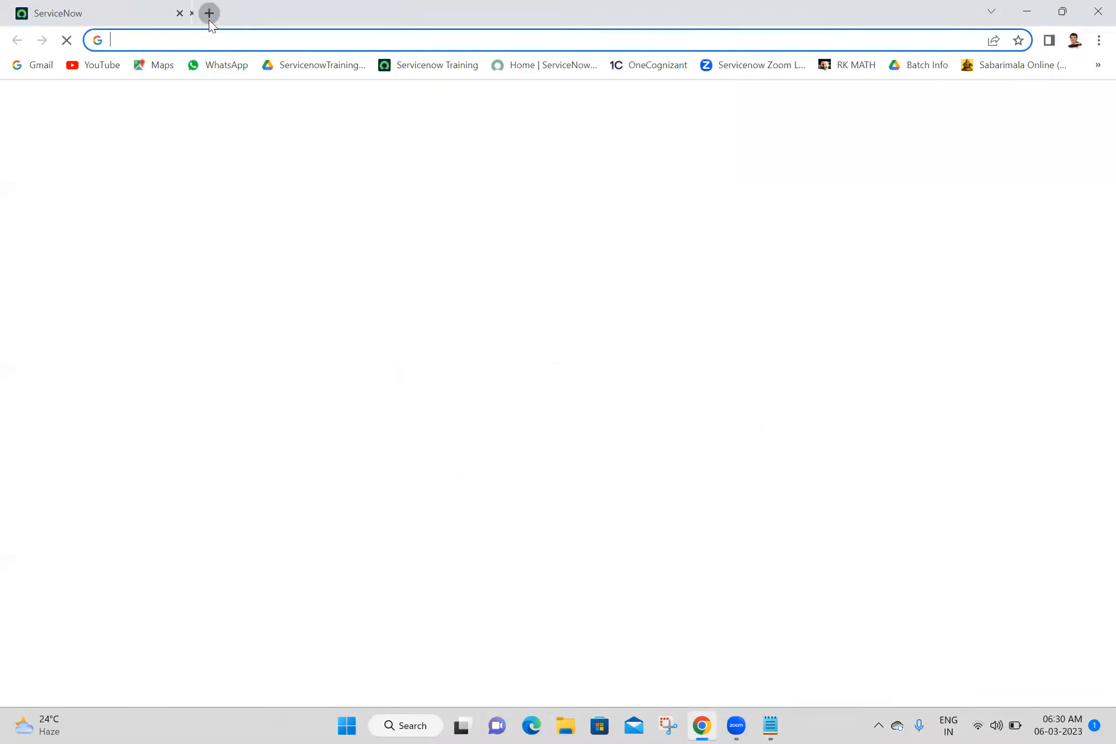
{"action": "left_click", "coordinate": [243, 37]}
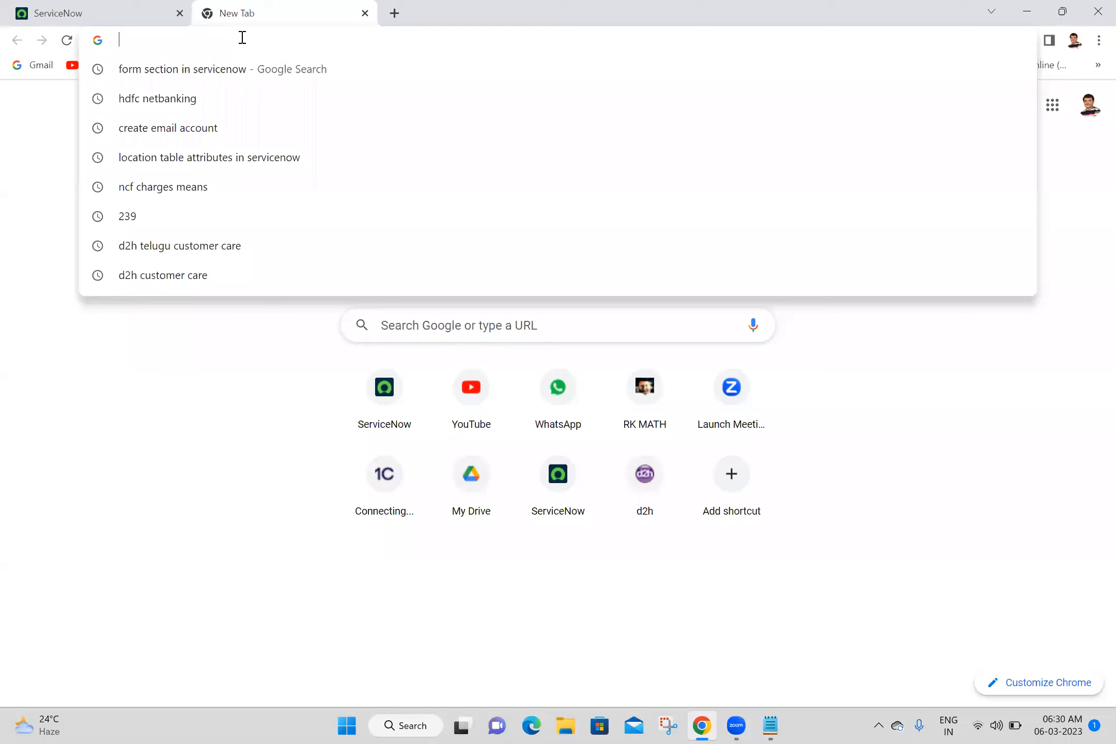
{"action": "type", "text": "view"}
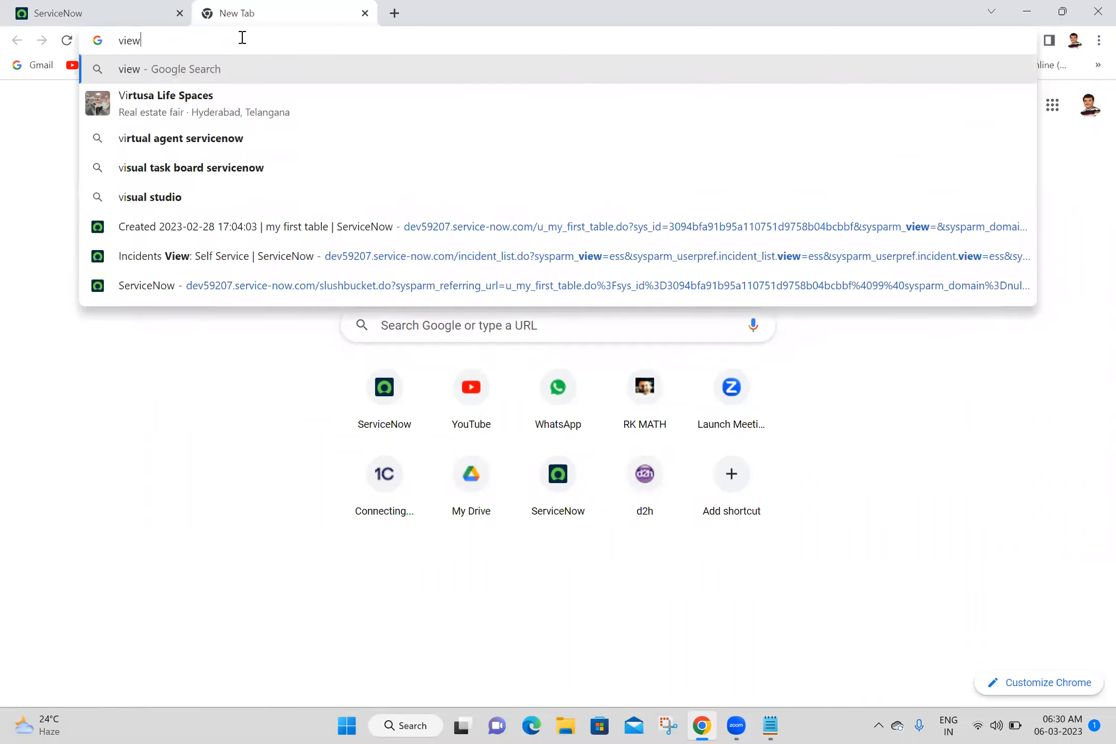
{"action": "type", "text": "s in servi"}
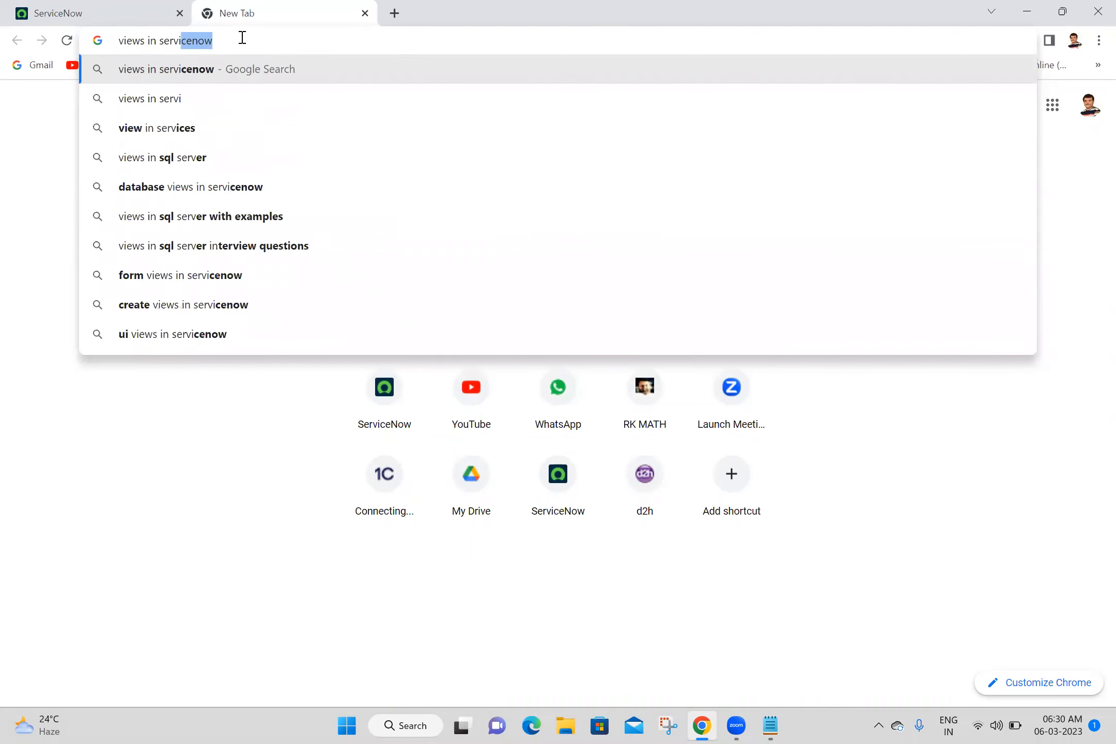
{"action": "type", "text": "cewnow"}
{"action": "key", "text": "Return"}
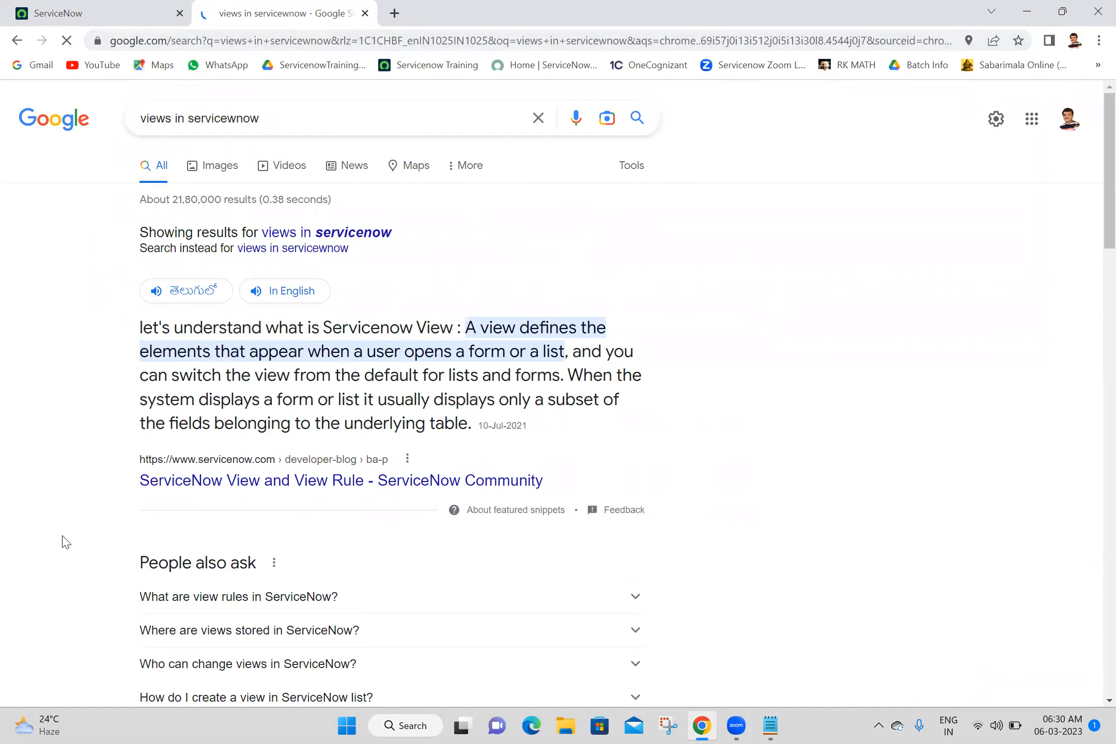
{"action": "scroll", "coordinate": [65, 542], "scroll_direction": "down", "scroll_amount": 5}
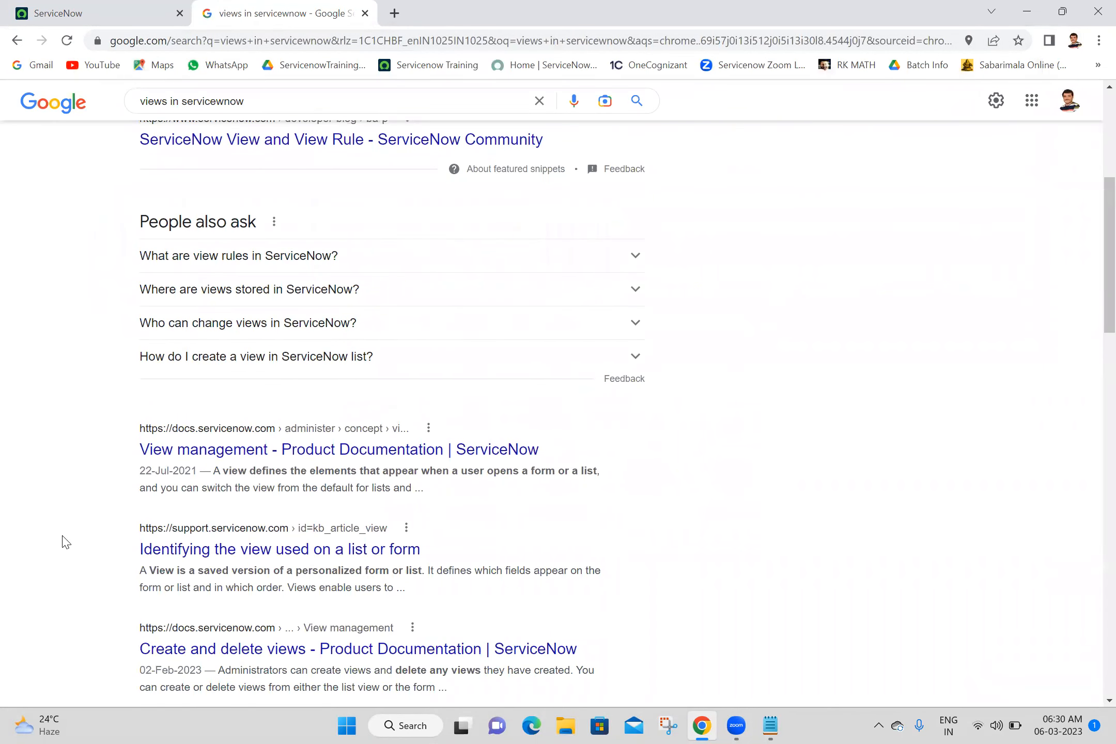
{"action": "middle_click", "coordinate": [290, 458]}
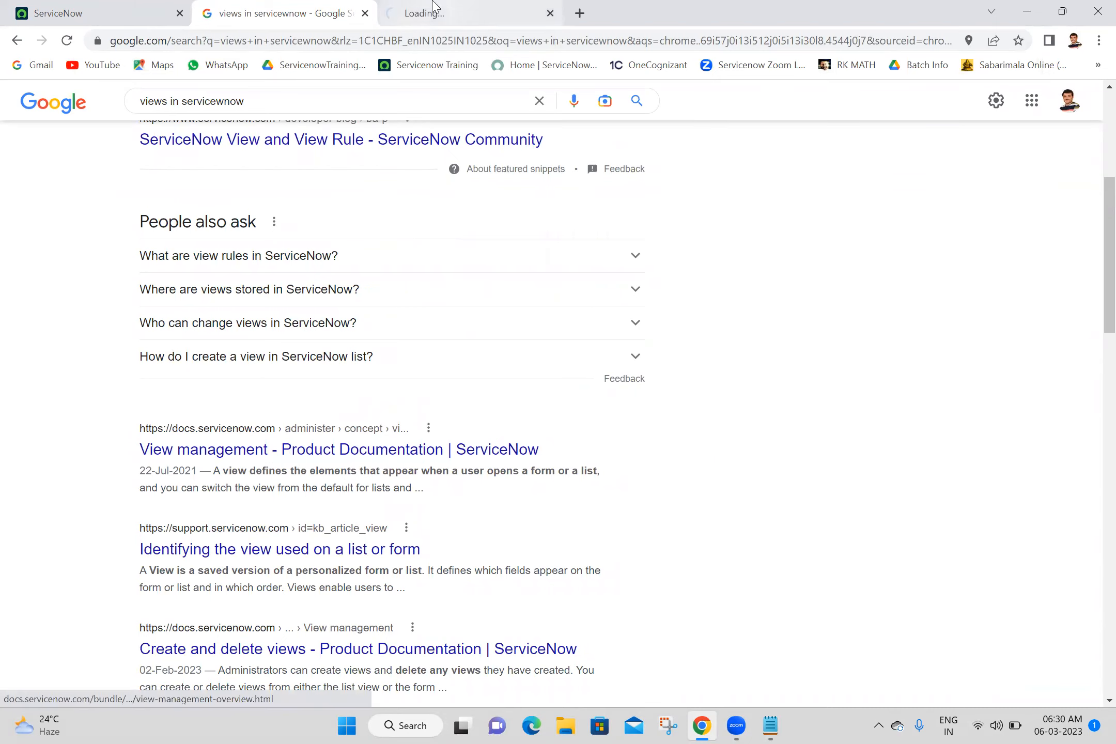
Step: Copy the view definition from the View management docs and start a 'Views:' heading in the notes
{"action": "left_click", "coordinate": [433, 5]}
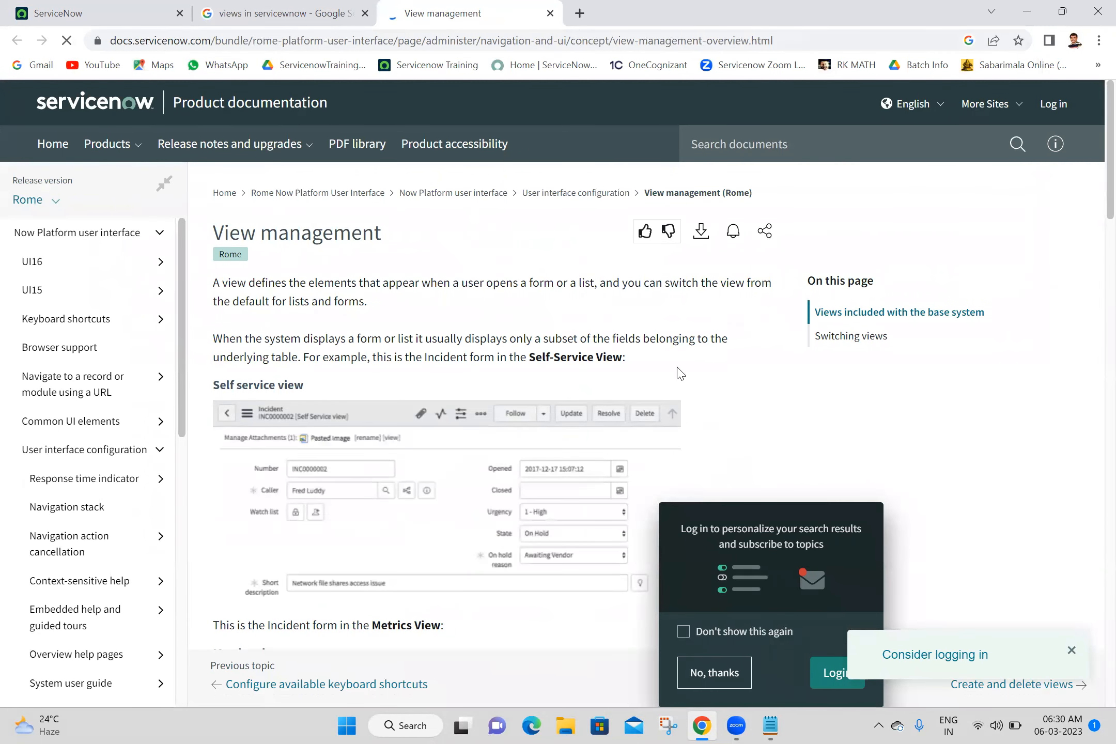
{"action": "left_click", "coordinate": [711, 672]}
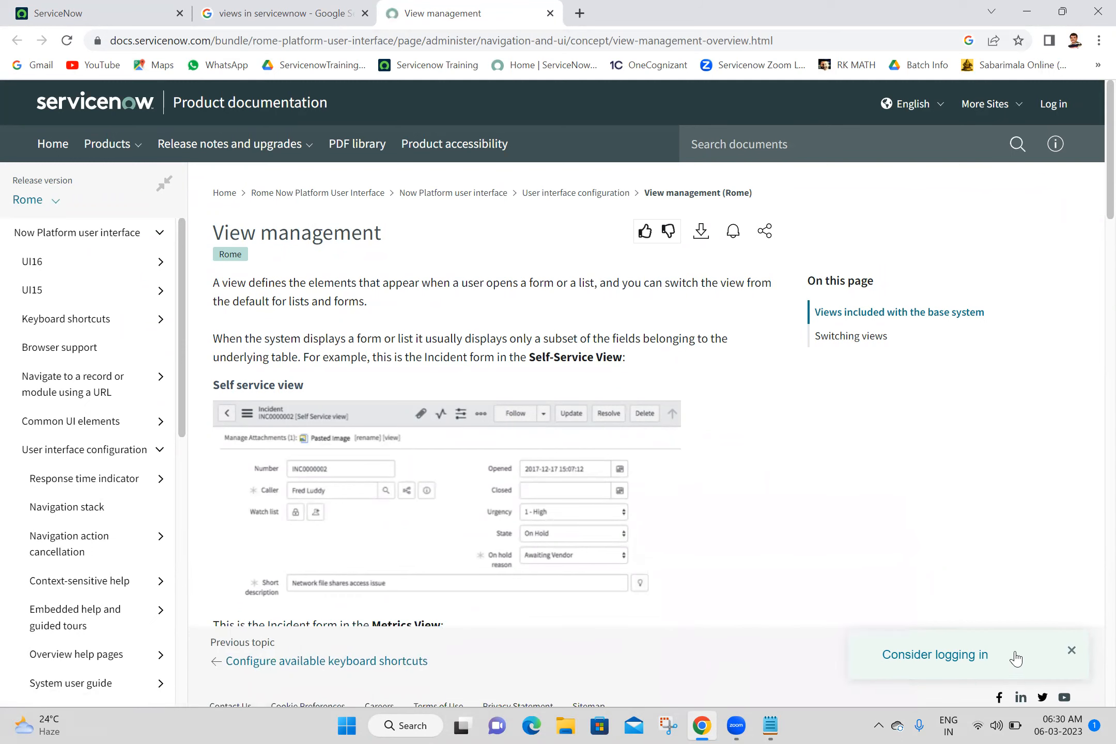
{"action": "left_click", "coordinate": [1071, 650]}
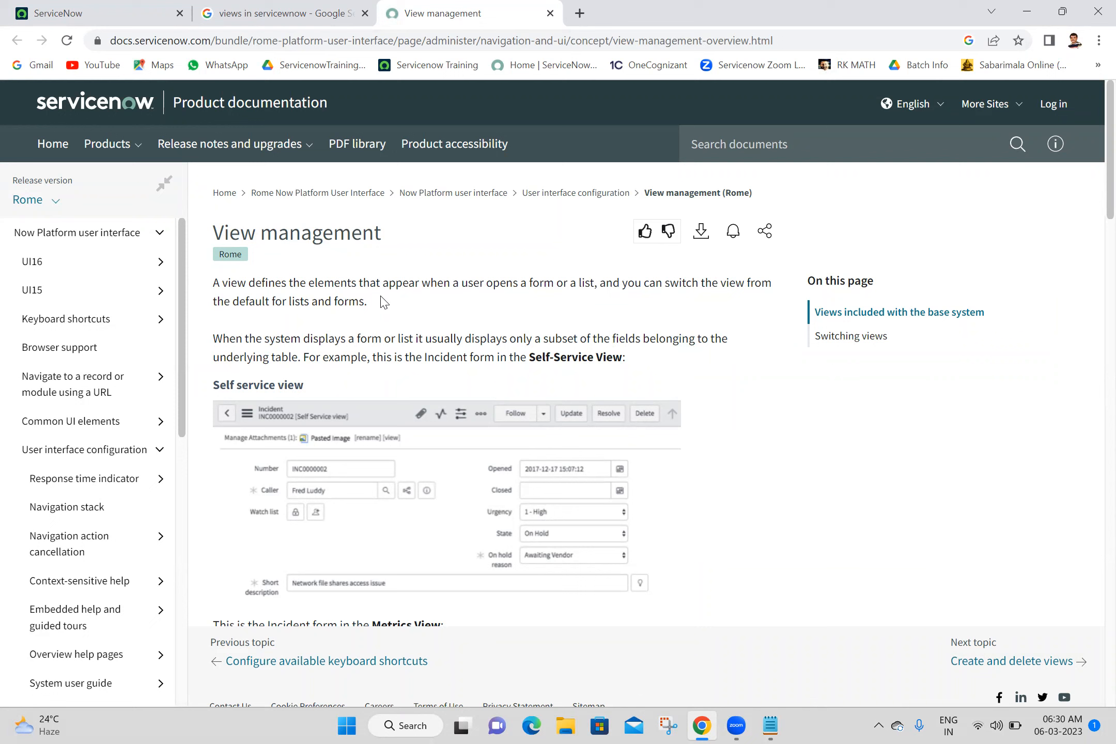
{"action": "left_click_drag", "start_coordinate": [384, 303], "coordinate": [214, 284]}
{"action": "key", "text": "ctrl+c"}
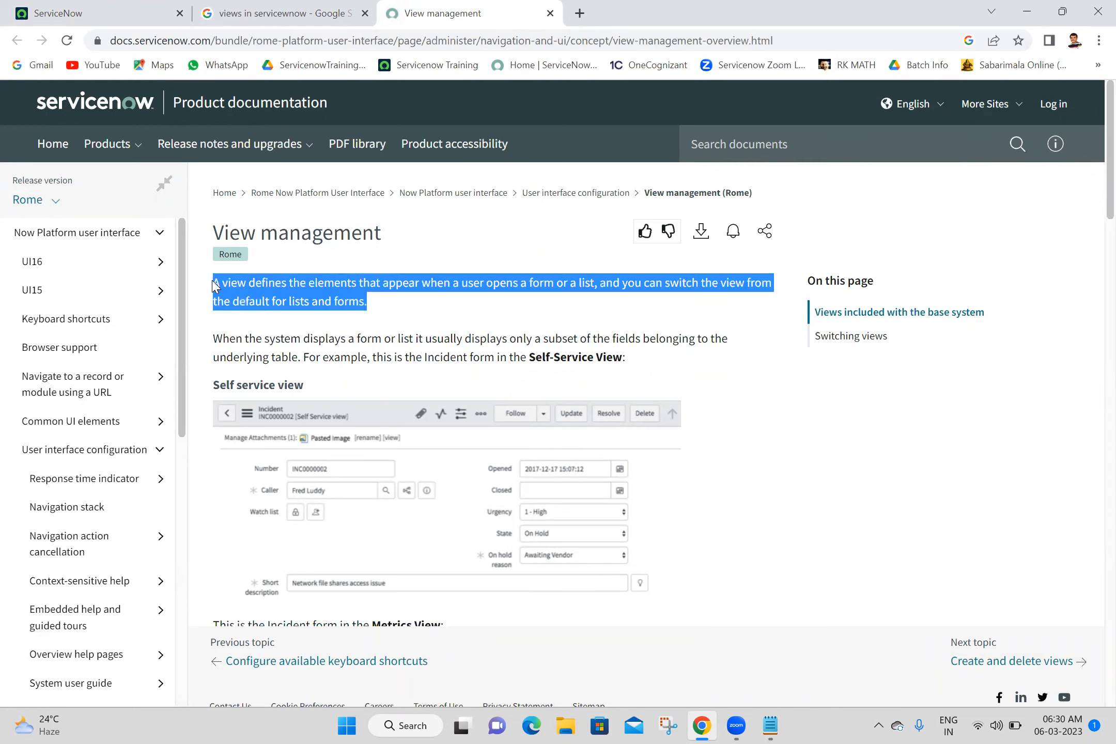
{"action": "left_click", "coordinate": [757, 532]}
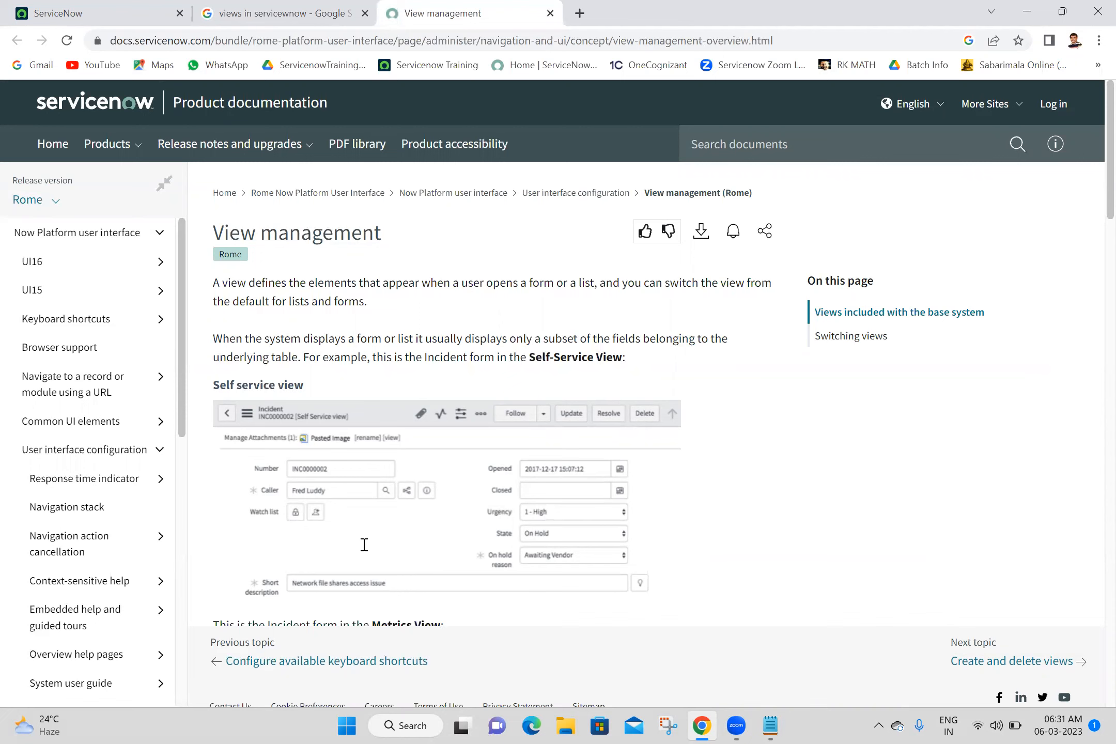
{"action": "key", "text": "alt+Tab"}
{"action": "type", "text": "V"}
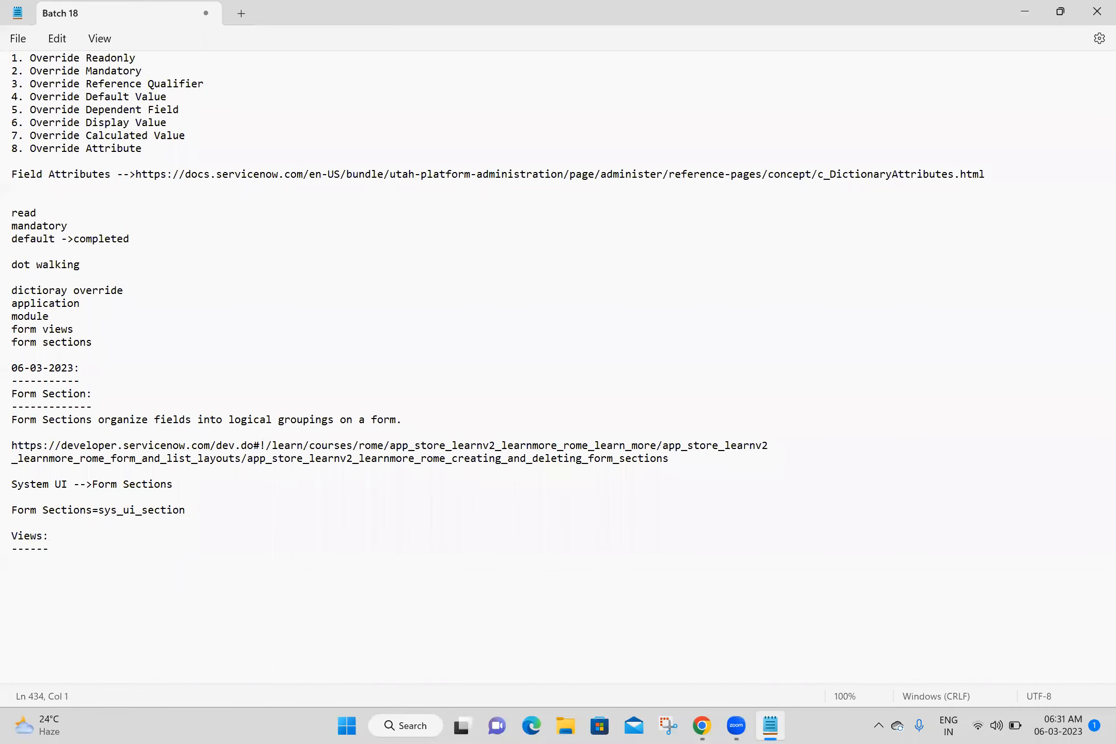
Step: Paste the view definition under 'Views:' and add the View management page URL below it
{"action": "key", "text": "ctrl+v"}
{"action": "key", "text": "Return"}
{"action": "key", "text": "Return"}
{"action": "key", "text": "Return"}
{"action": "key", "text": "Return"}
{"action": "key", "text": "Return"}
{"action": "key", "text": "Return"}
{"action": "key", "text": "Return"}
{"action": "key", "text": "Return"}
{"action": "key", "text": "Return"}
{"action": "key", "text": "Return"}
{"action": "key", "text": "Return"}
{"action": "key", "text": "Return"}
{"action": "key", "text": "Return"}
{"action": "key", "text": "Return"}
{"action": "key", "text": "Return"}
{"action": "key", "text": "Return"}
{"action": "key", "text": "Return"}
{"action": "key", "text": "Return"}
{"action": "key", "text": "Return"}
{"action": "key", "text": "Return"}
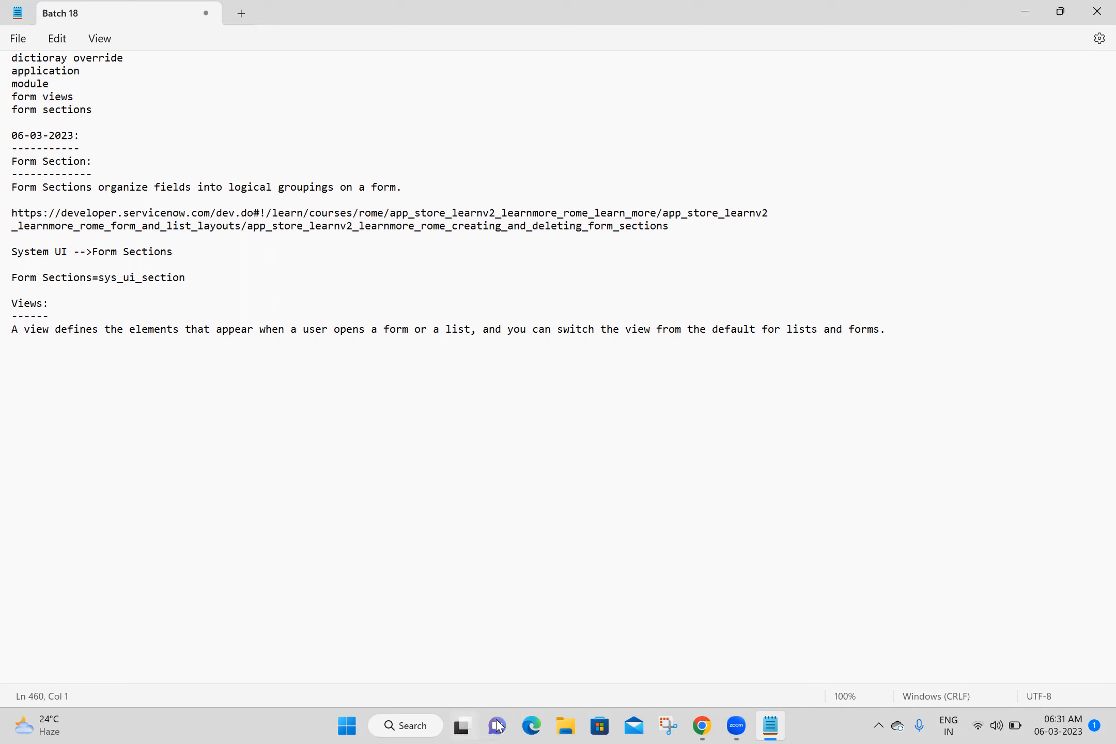
{"action": "left_click", "coordinate": [702, 726]}
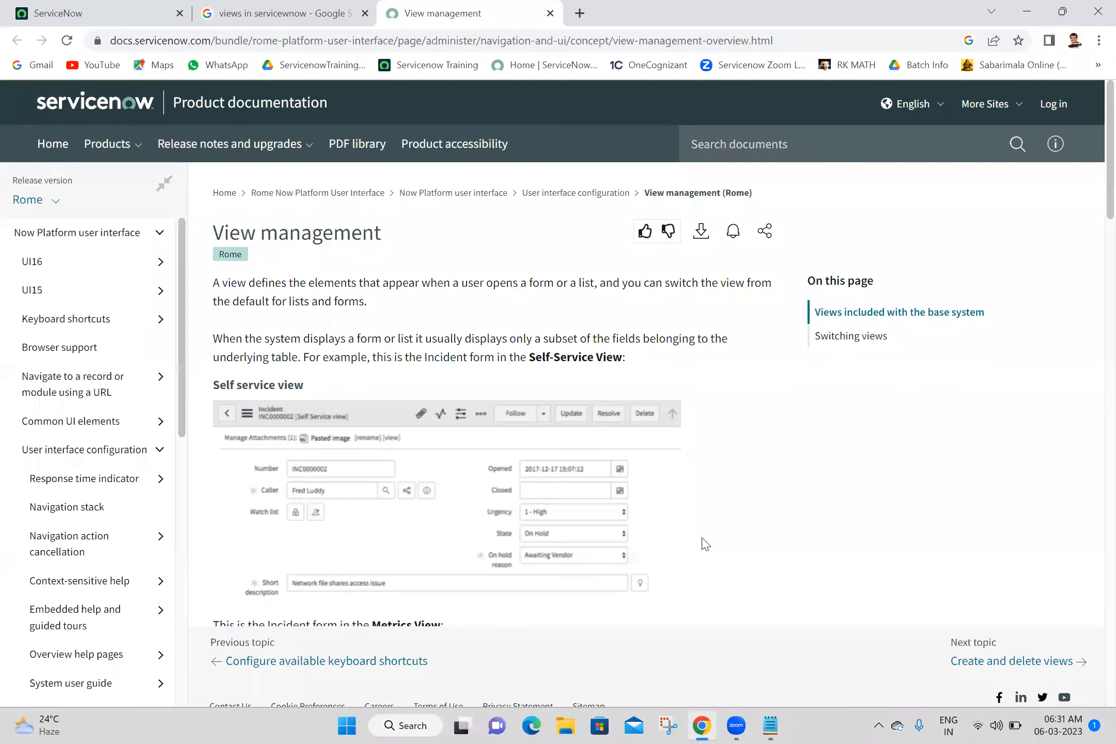
{"action": "left_click", "coordinate": [832, 37]}
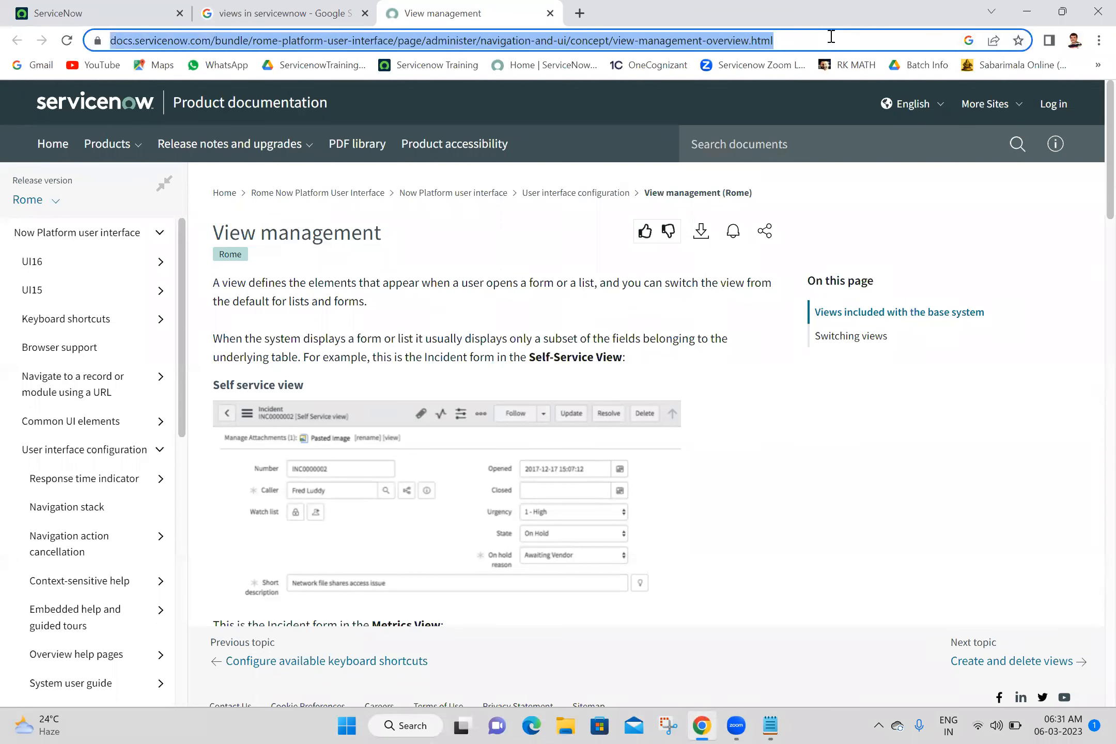
{"action": "left_click", "coordinate": [772, 726]}
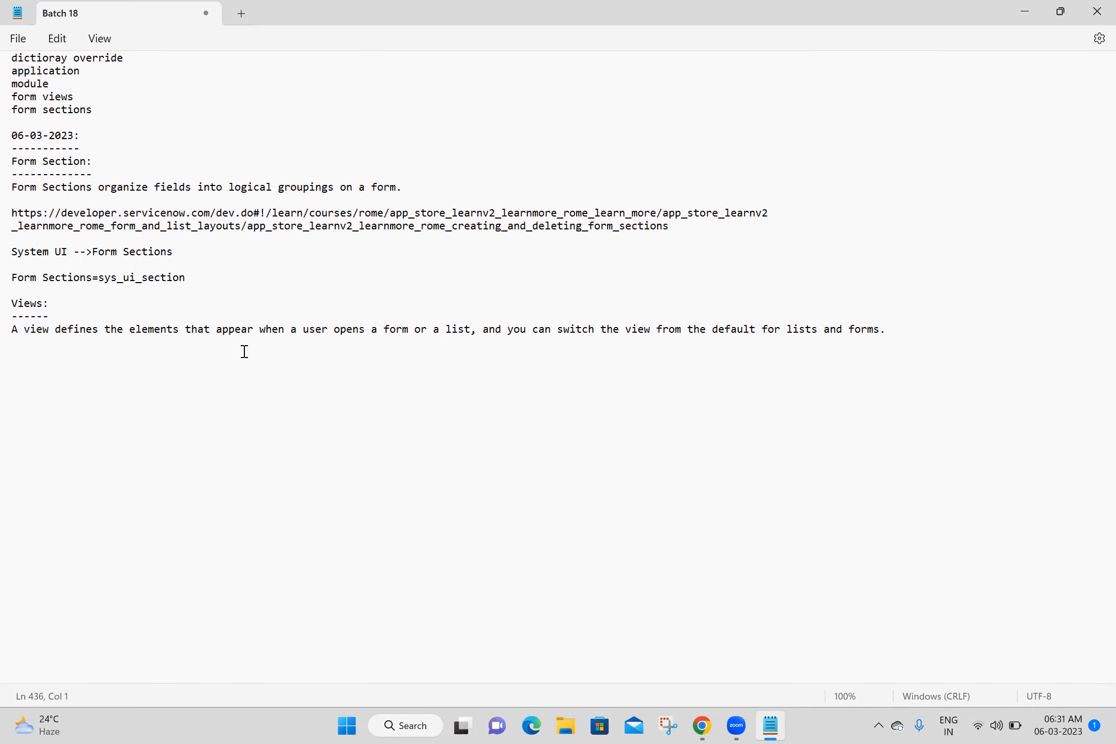
{"action": "type", "text": "https://docs.servicenow.com/bundle/rome-platform-user-interface/page/administer/navigation-and-ui/concept/view-management-overview.html"}
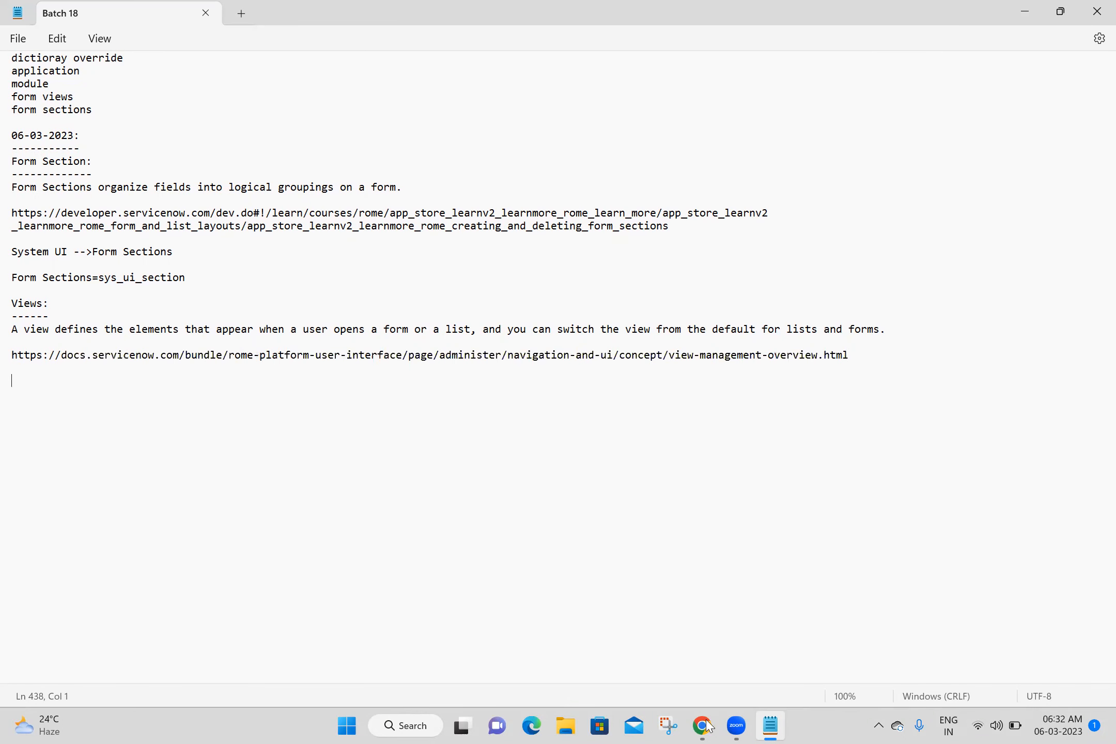
Step: Filter the ServiceNow navigator for 'views' and open System UI > Views in a new tab
{"action": "key", "text": "alt+Tab"}
{"action": "left_click", "coordinate": [47, 7]}
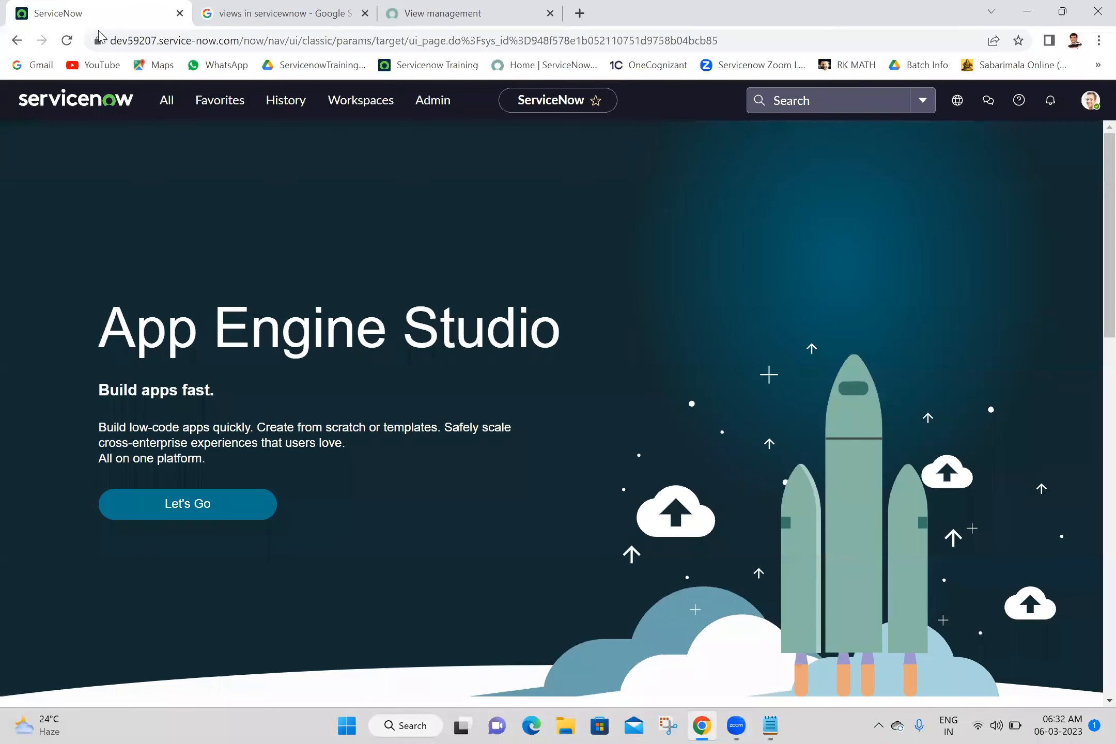
{"action": "left_click", "coordinate": [165, 101]}
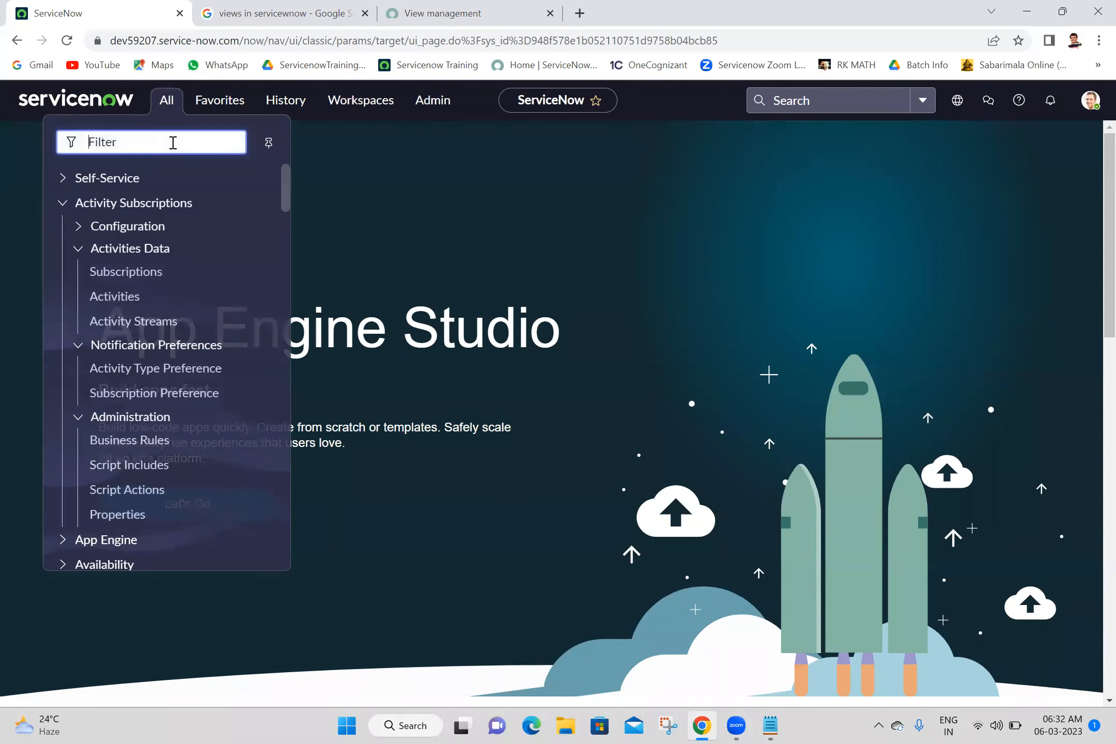
{"action": "type", "text": "views"}
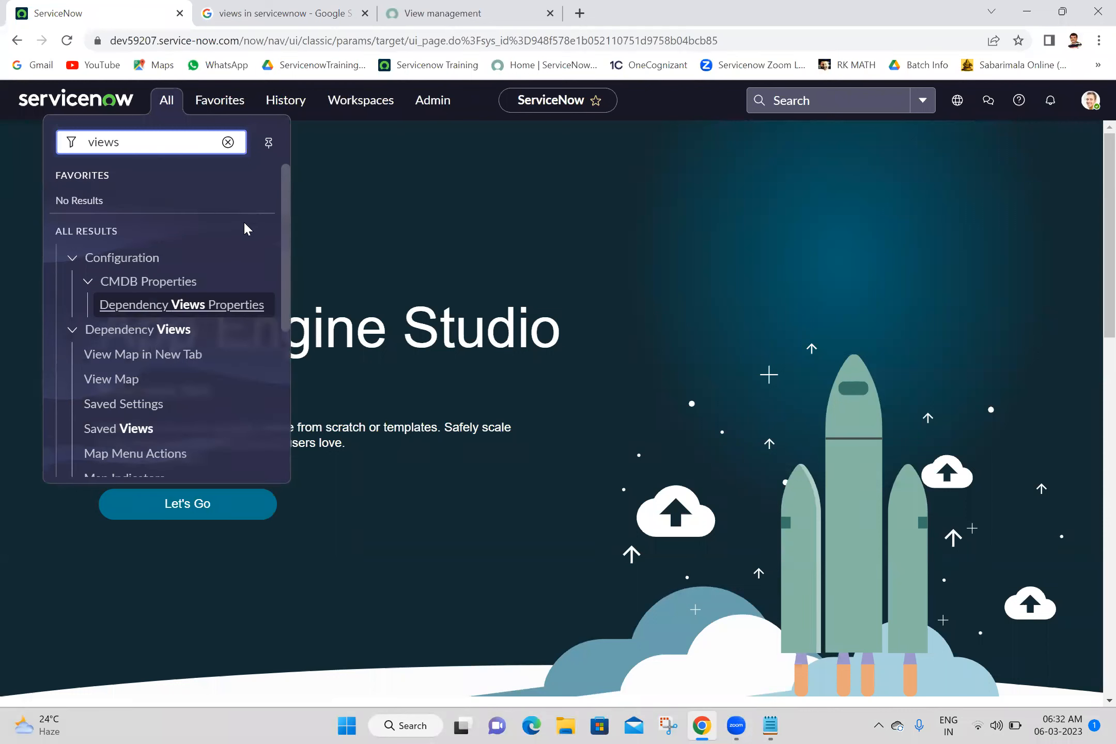
{"action": "left_click_drag", "start_coordinate": [286, 236], "coordinate": [288, 388]}
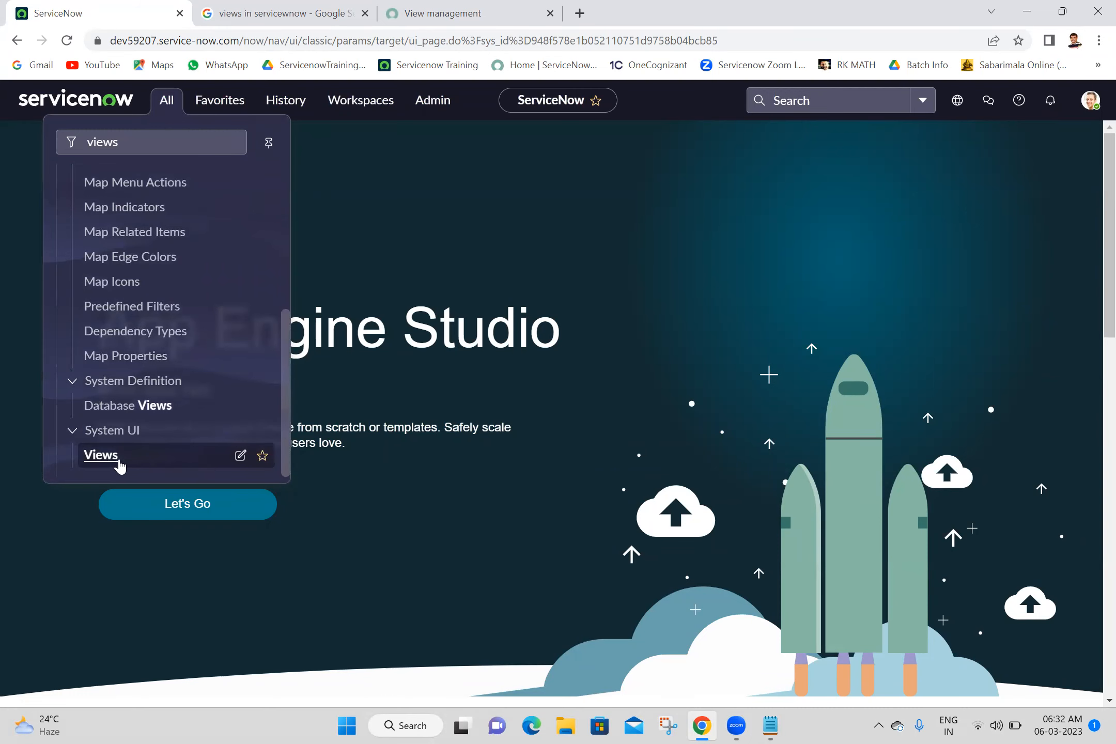
{"action": "middle_click", "coordinate": [108, 458]}
{"action": "left_click", "coordinate": [259, 12]}
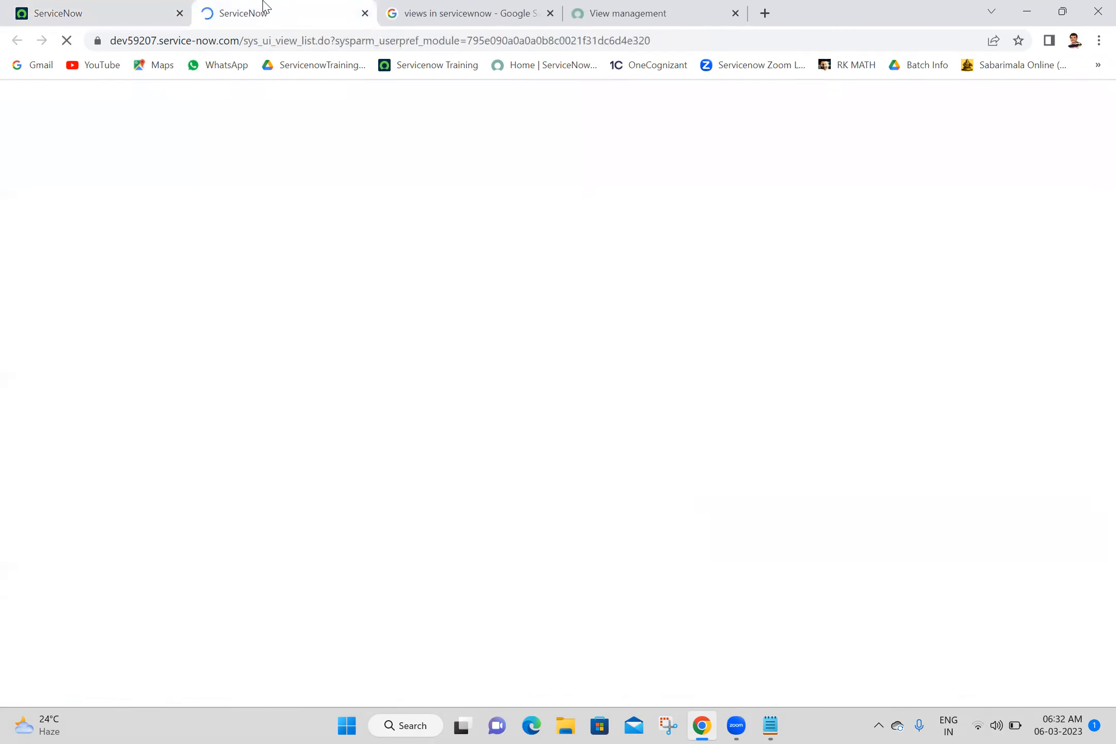
Step: Start a new 'System' line in the Batch 18 notes
{"action": "left_click", "coordinate": [772, 727]}
{"action": "type", "text": "Syst3em,"}
{"action": "key", "text": "BackSpace"}
{"action": "key", "text": "BackSpace"}
{"action": "key", "text": "BackSpace"}
{"action": "key", "text": "BackSpace"}
Step: Record 'System UI -->Views' and 'Views=sys_ui_view' in the notes and save them
{"action": "type", "text": "em"}
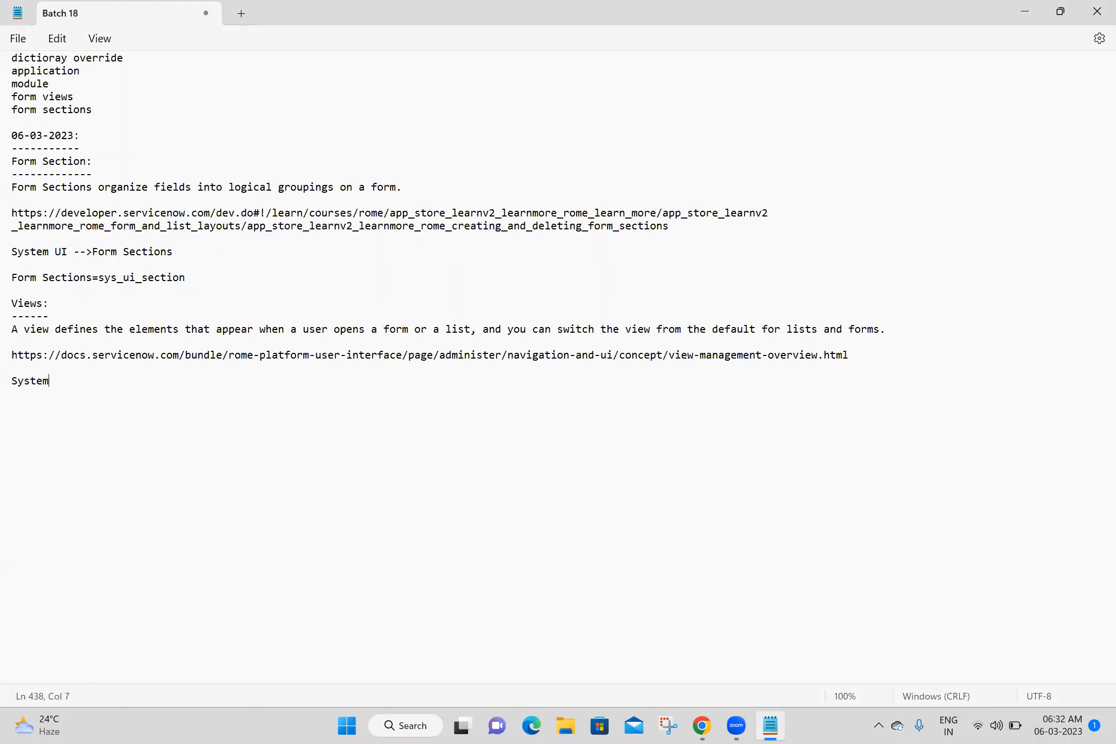
{"action": "type", "text": " UI -"}
{"action": "type", "text": "->Views  "}
{"action": "type", "text": "Views="}
{"action": "key", "text": "ctrl+s"}
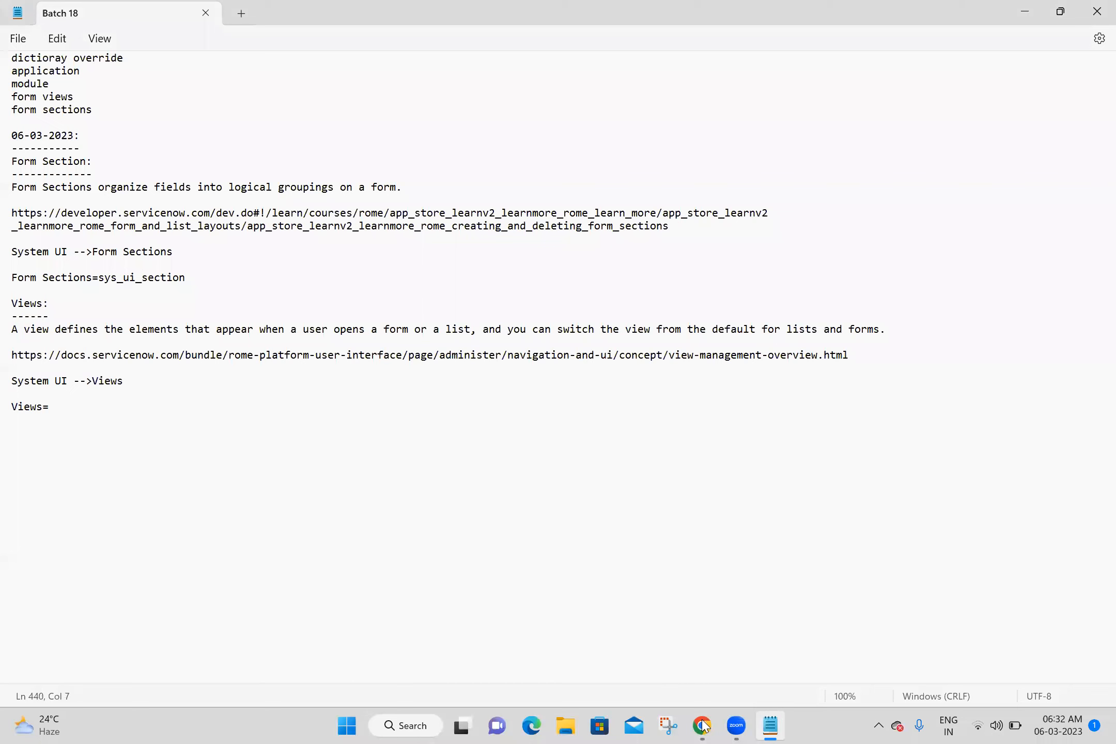
{"action": "key", "text": "alt+Tab"}
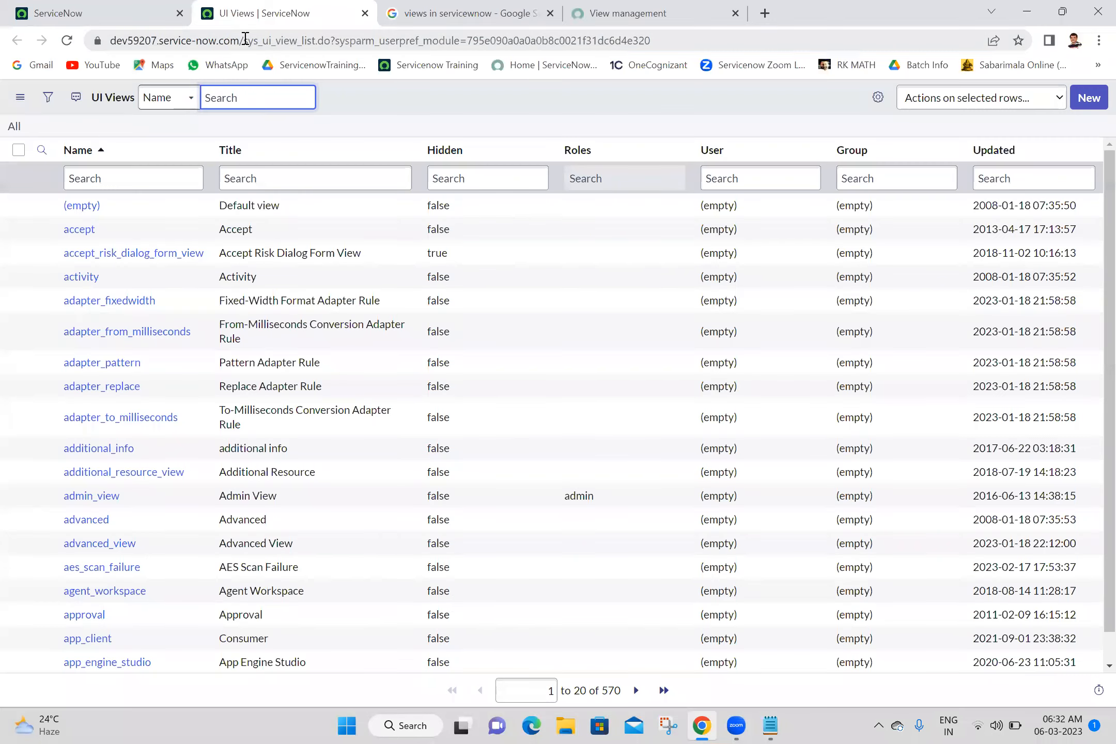
{"action": "left_click_drag", "start_coordinate": [243, 40], "coordinate": [298, 39]}
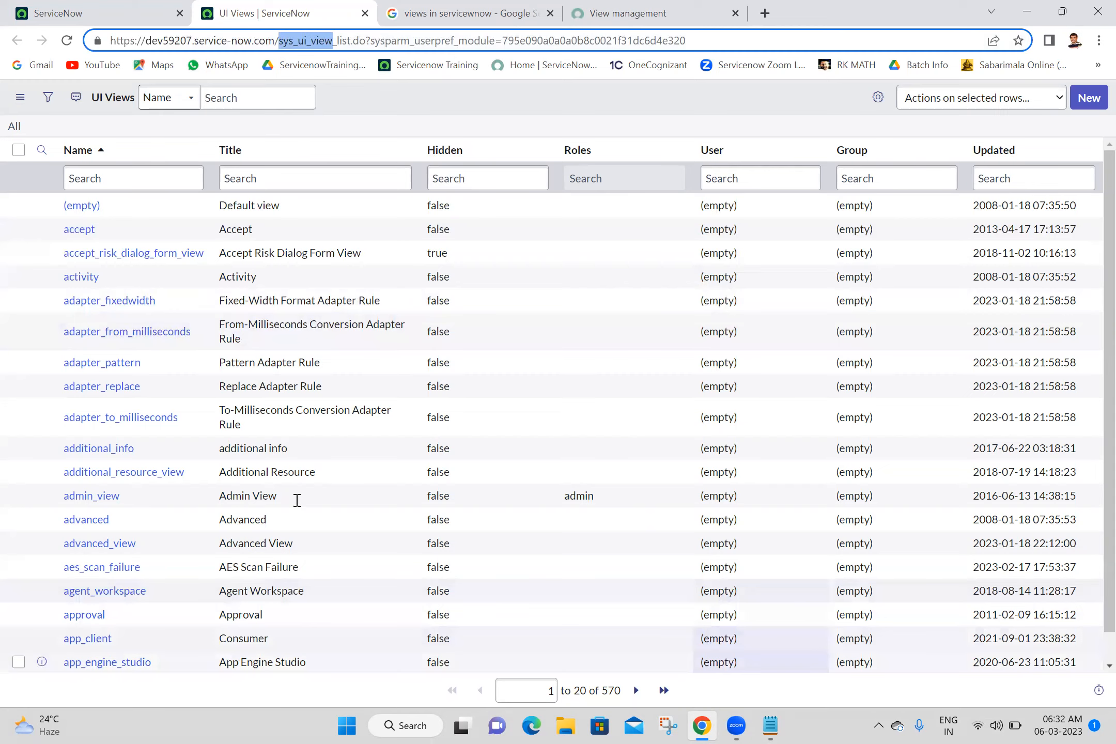
{"action": "key", "text": "alt+Tab"}
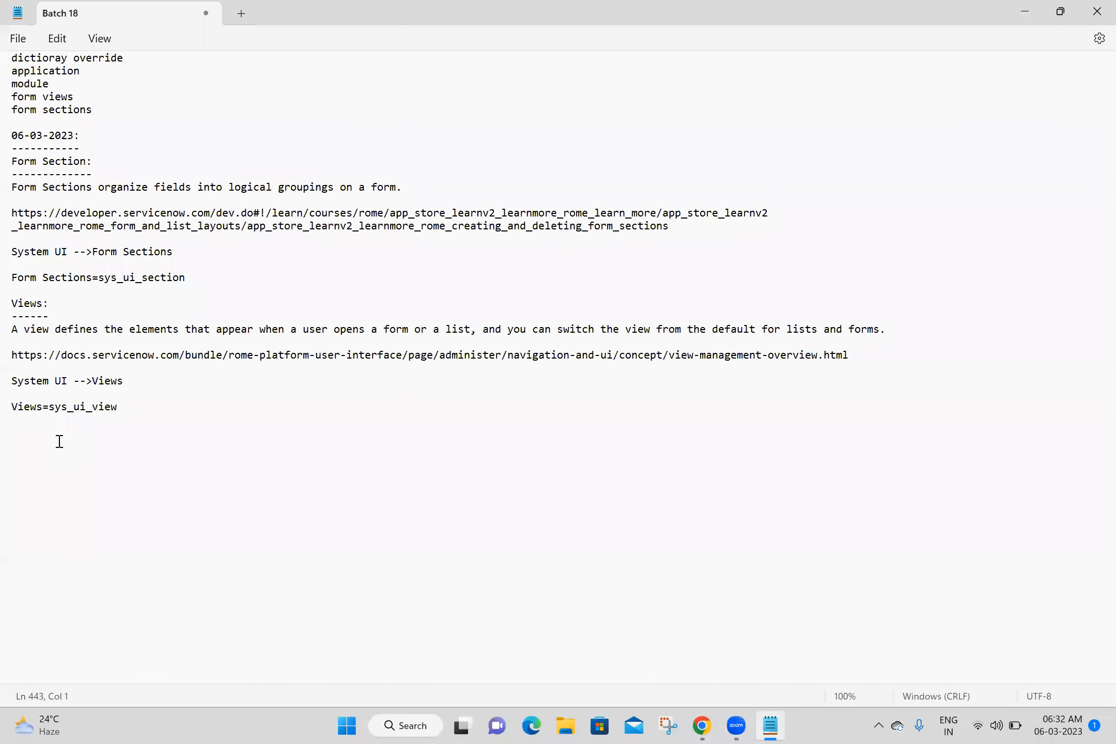
{"action": "left_click", "coordinate": [703, 727]}
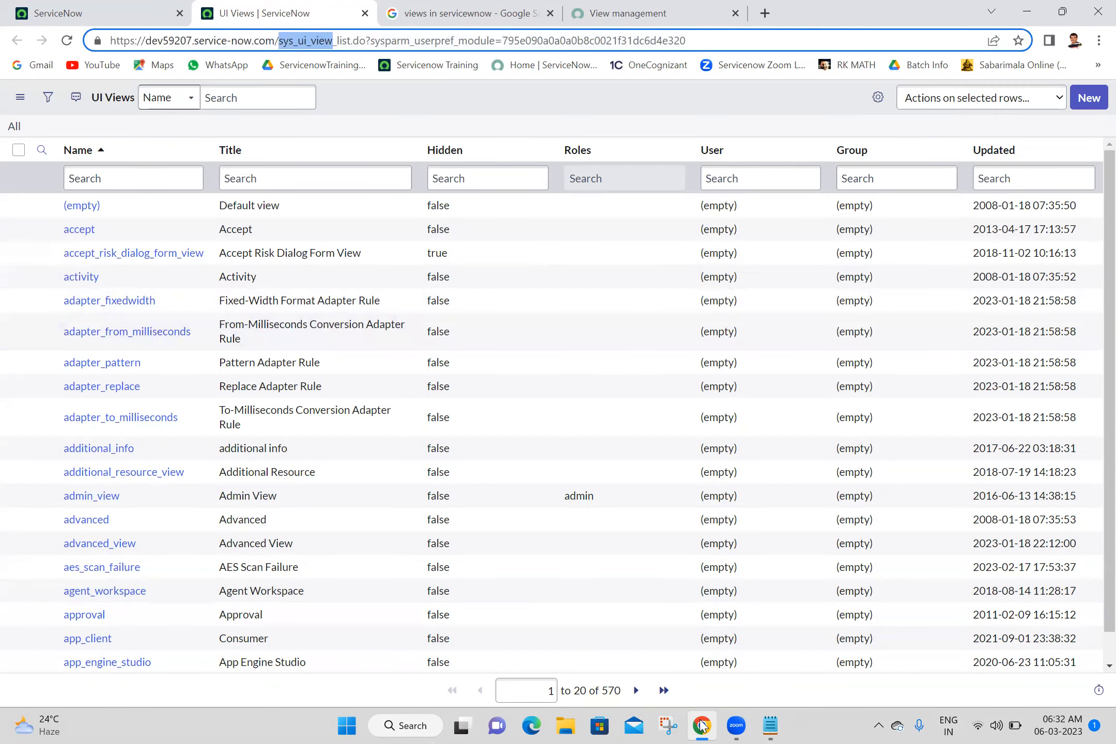
Step: Close all ServiceNow tabs to the right of the first tab
{"action": "left_click", "coordinate": [120, 7]}
{"action": "right_click", "coordinate": [121, 8]}
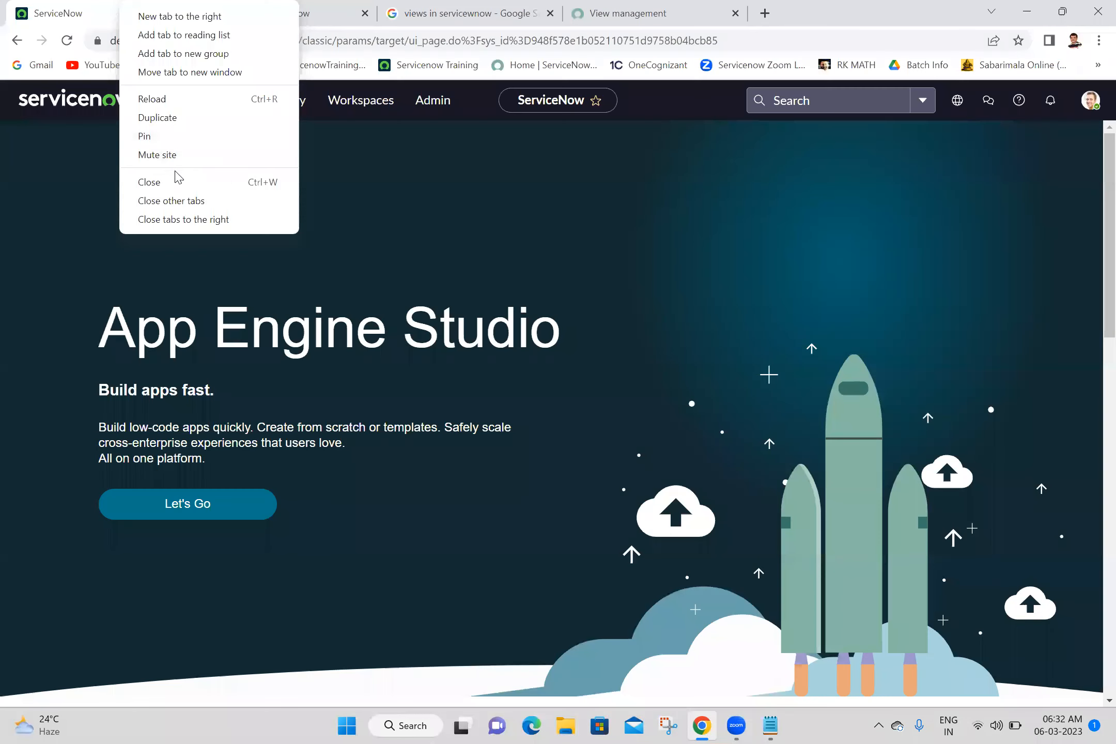
{"action": "left_click", "coordinate": [189, 220]}
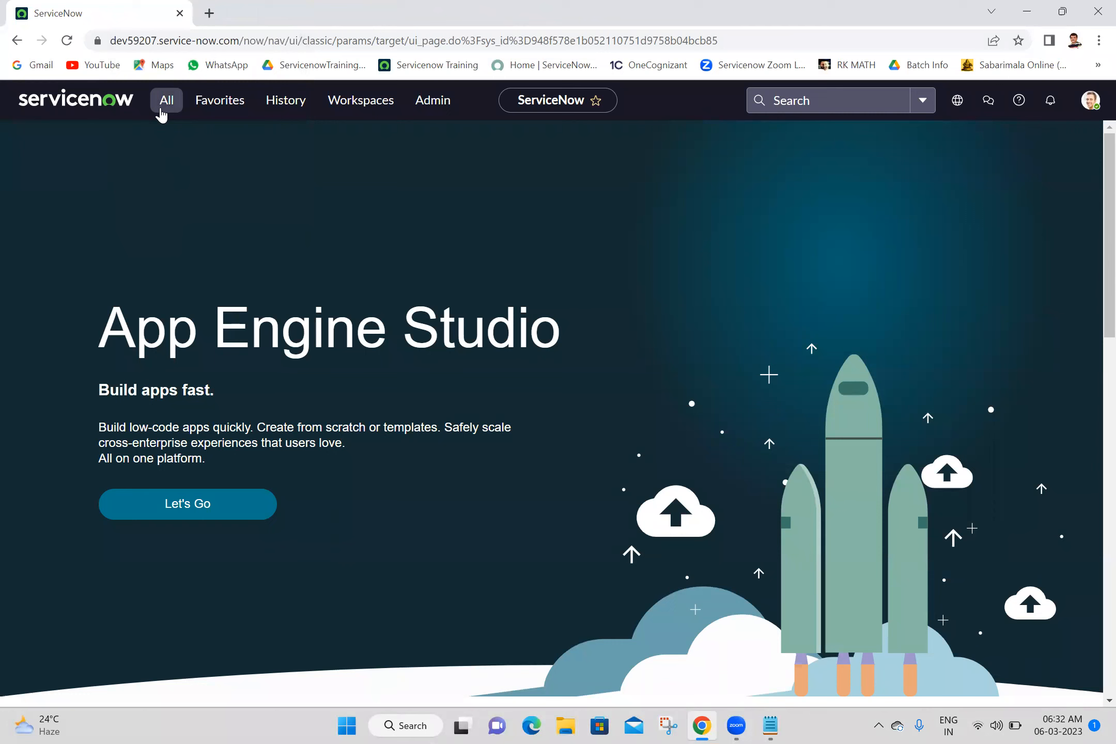
Step: Open the my Second Tables list in a new tab by filtering the navigator for 'my second'
{"action": "left_click", "coordinate": [162, 112]}
{"action": "type", "text": "m"}
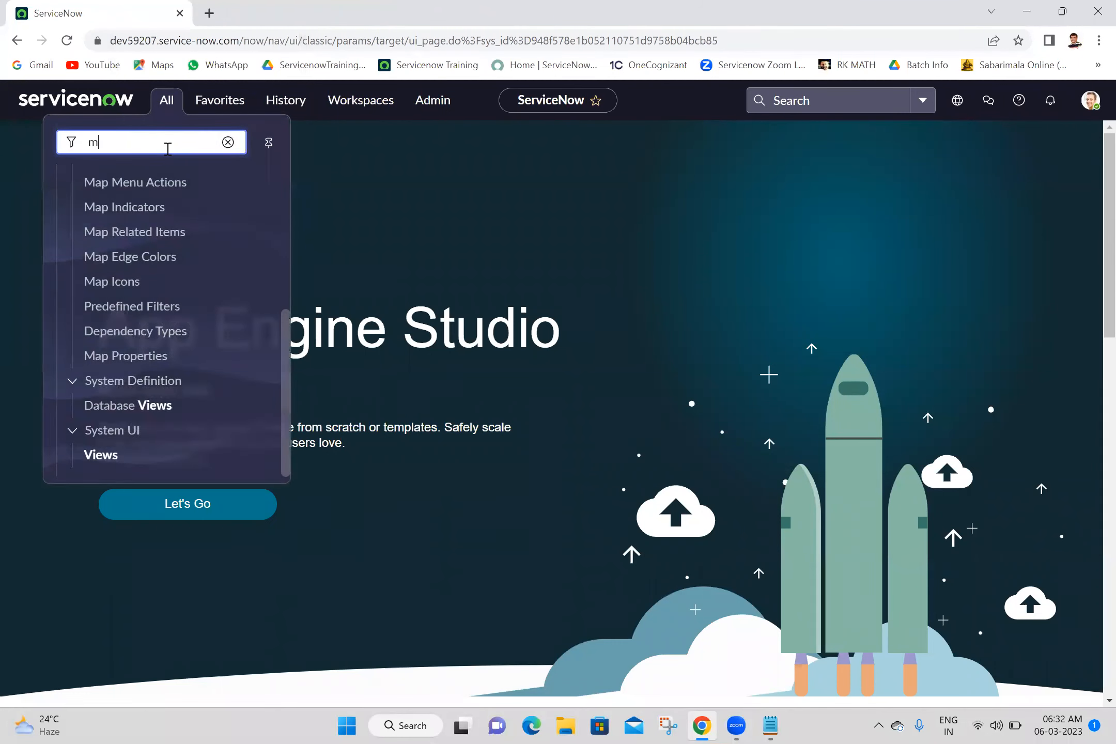
{"action": "type", "text": "y second"}
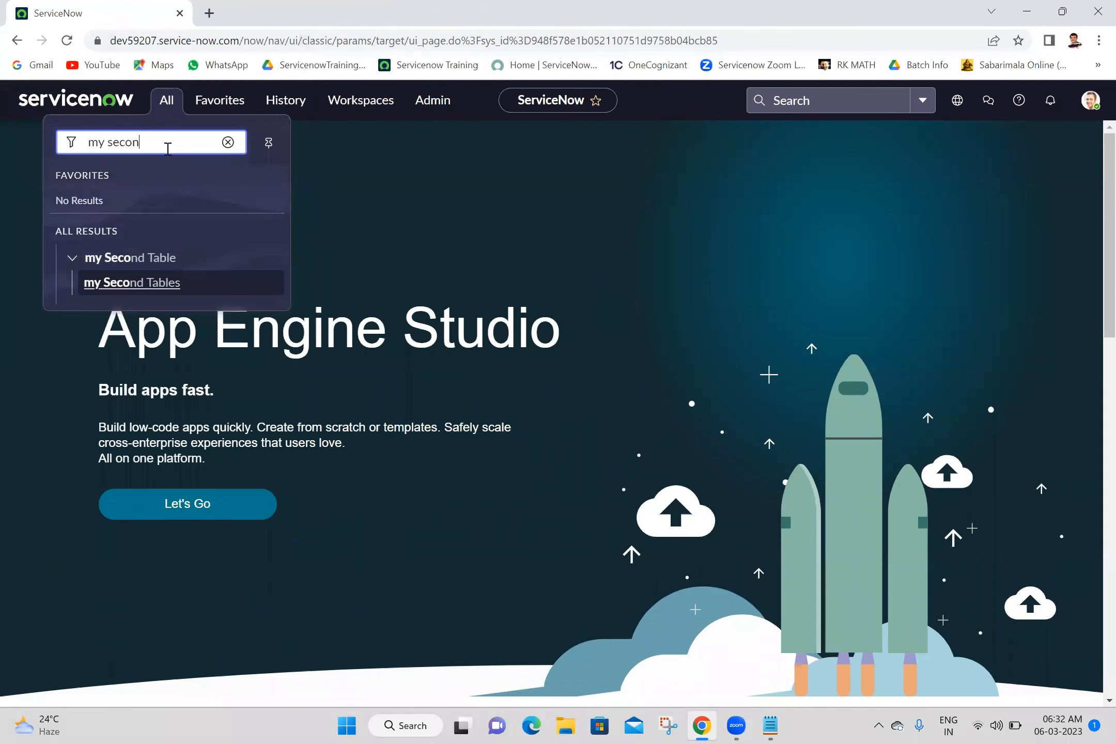
{"action": "middle_click", "coordinate": [139, 289]}
{"action": "left_click", "coordinate": [257, 11]}
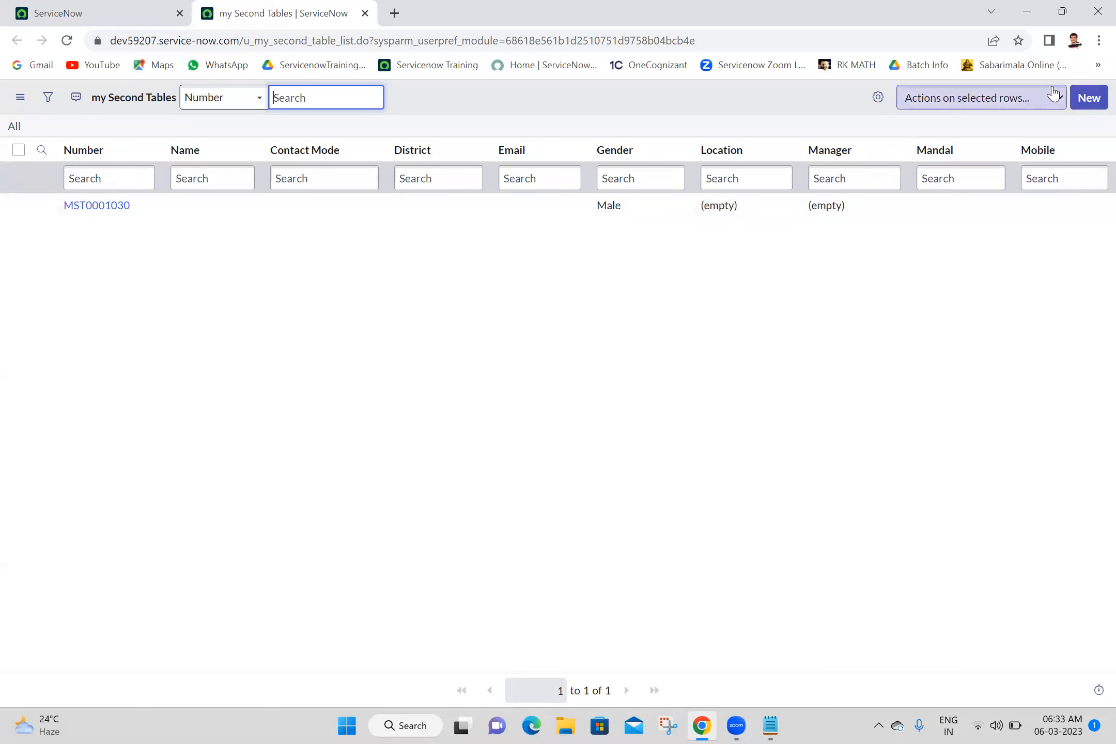
Step: Sort the my Second Tables list by District and bring up the Number column's options
{"action": "left_click", "coordinate": [447, 99]}
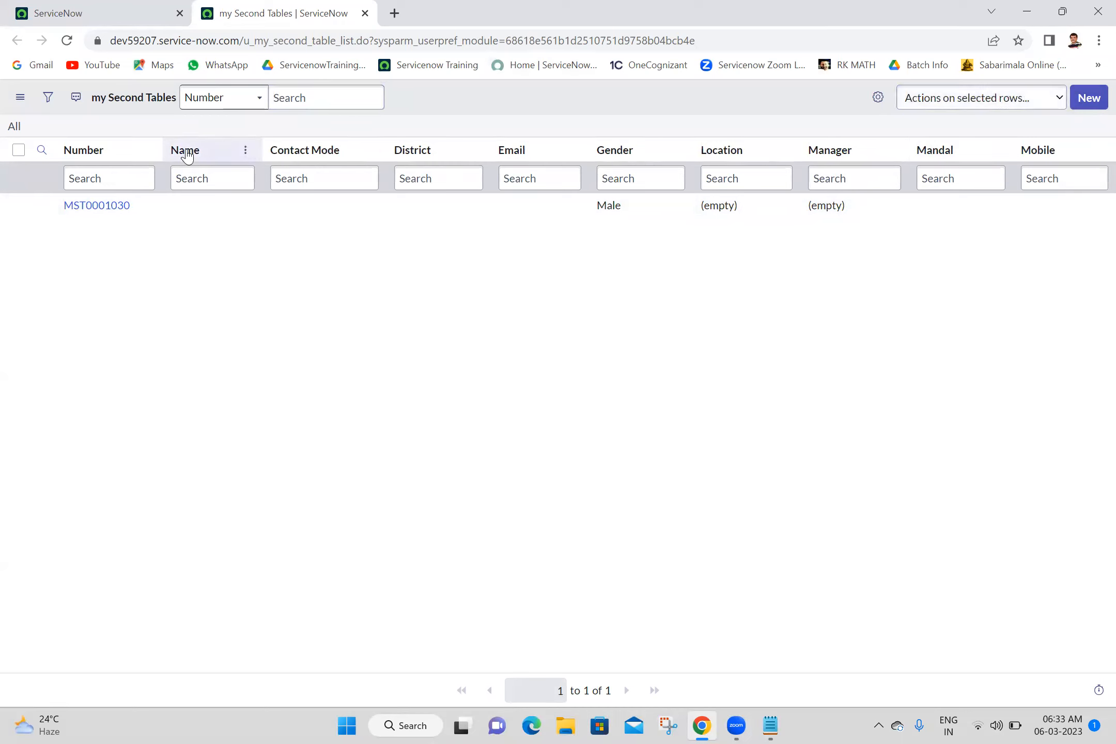
{"action": "left_click", "coordinate": [20, 102]}
{"action": "mouse_move", "coordinate": [114, 116]}
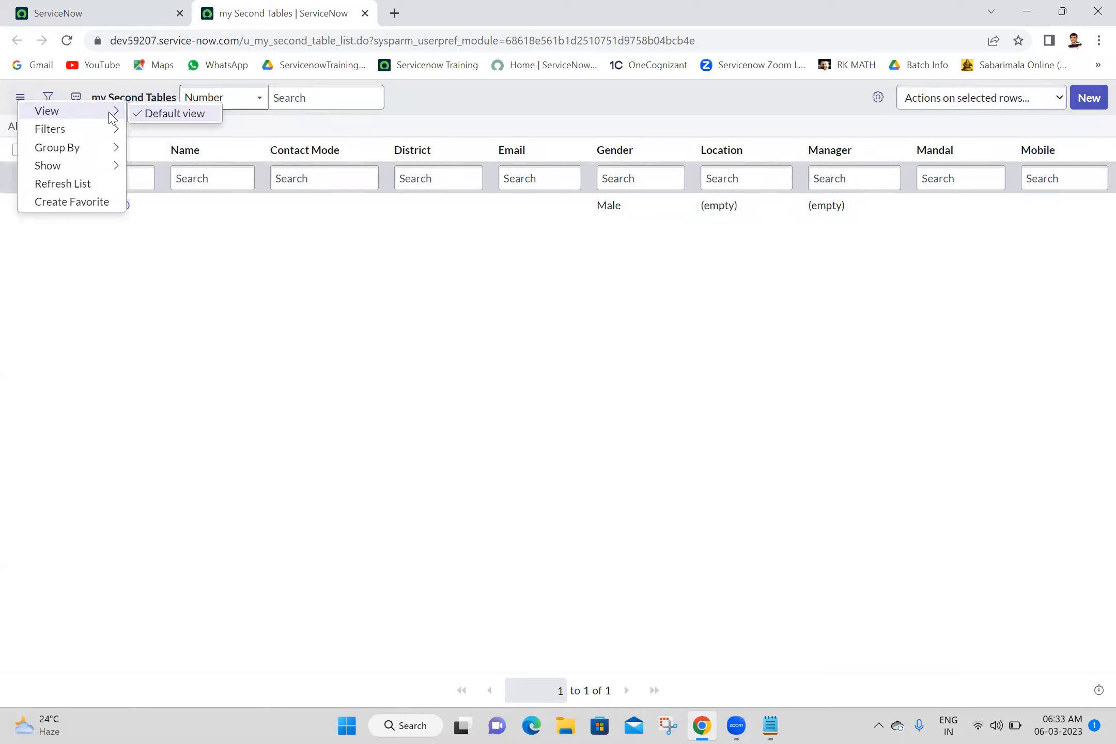
{"action": "left_click", "coordinate": [412, 151]}
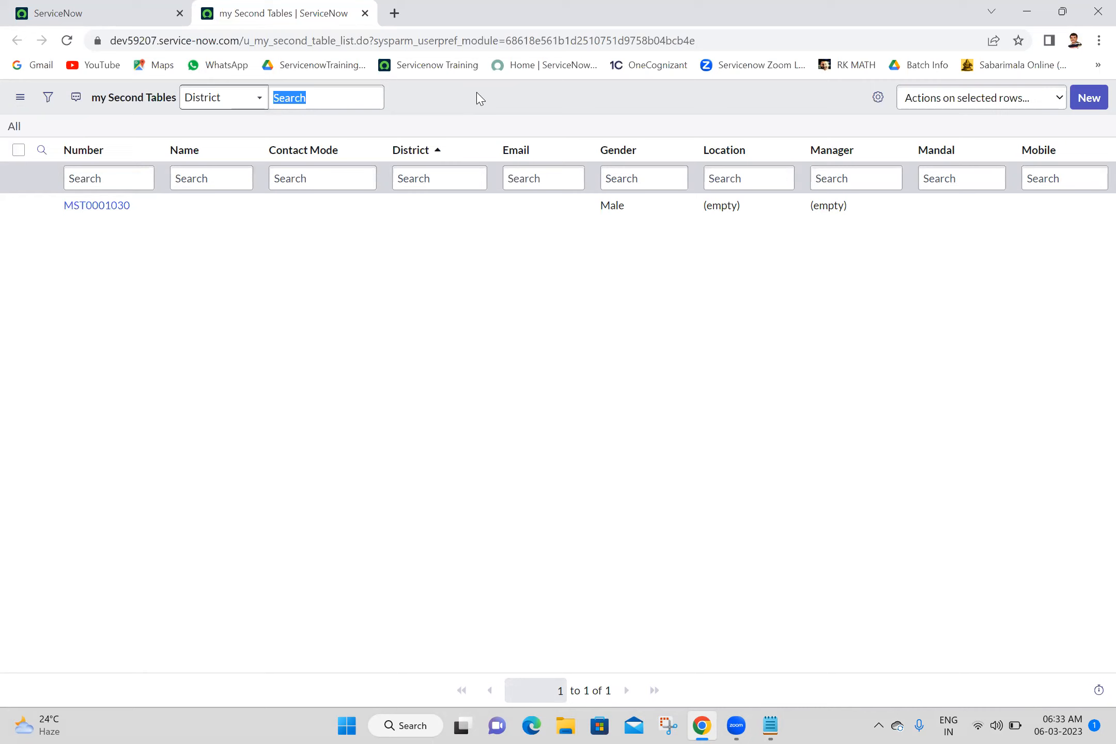
{"action": "right_click", "coordinate": [76, 161]}
{"action": "mouse_move", "coordinate": [133, 304]}
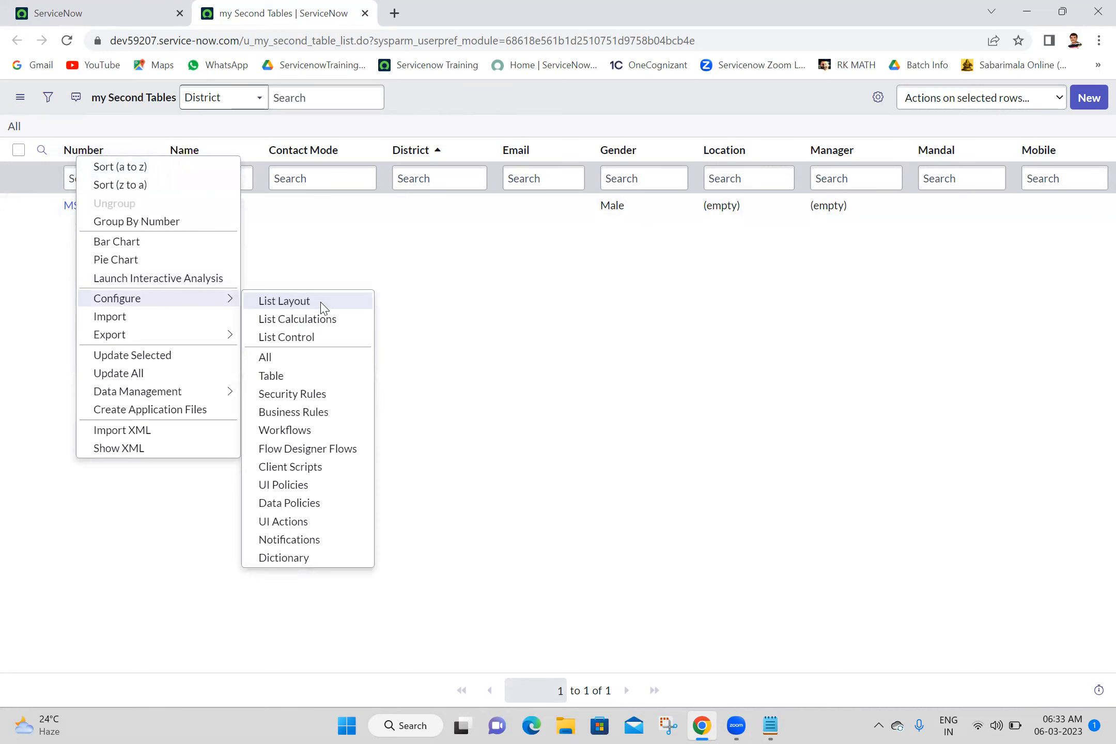
Step: In List Layout, create a new list view named Mobile and select it for editing
{"action": "left_click", "coordinate": [285, 301]}
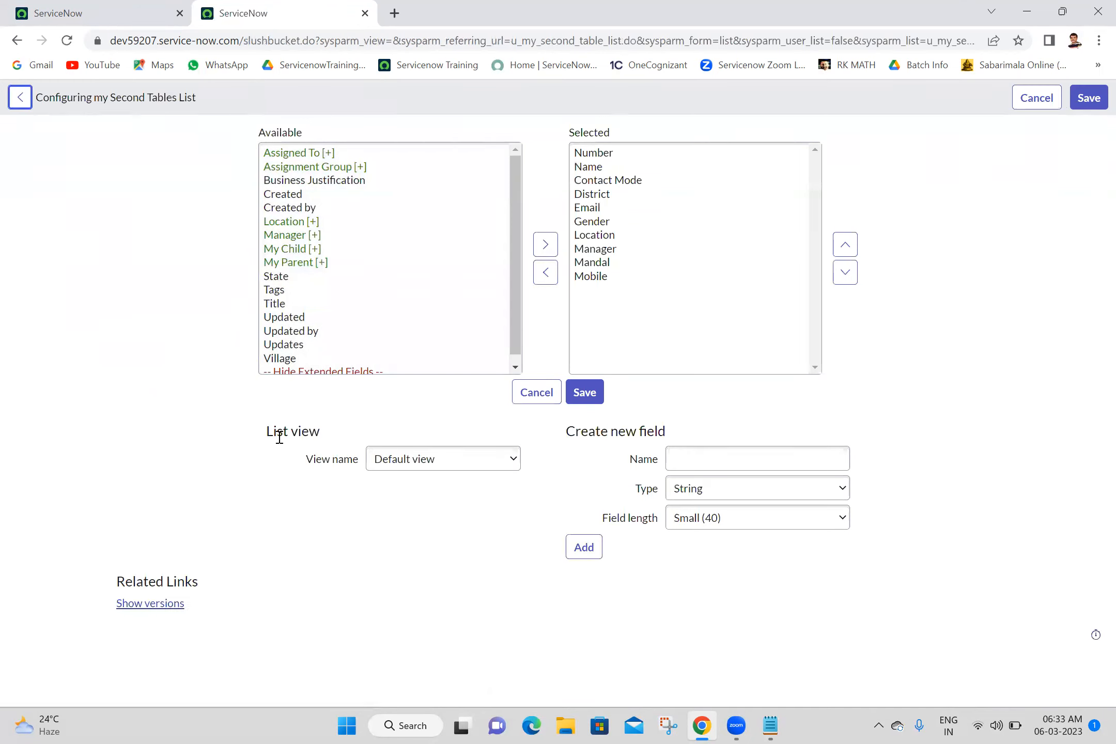
{"action": "left_click", "coordinate": [436, 464]}
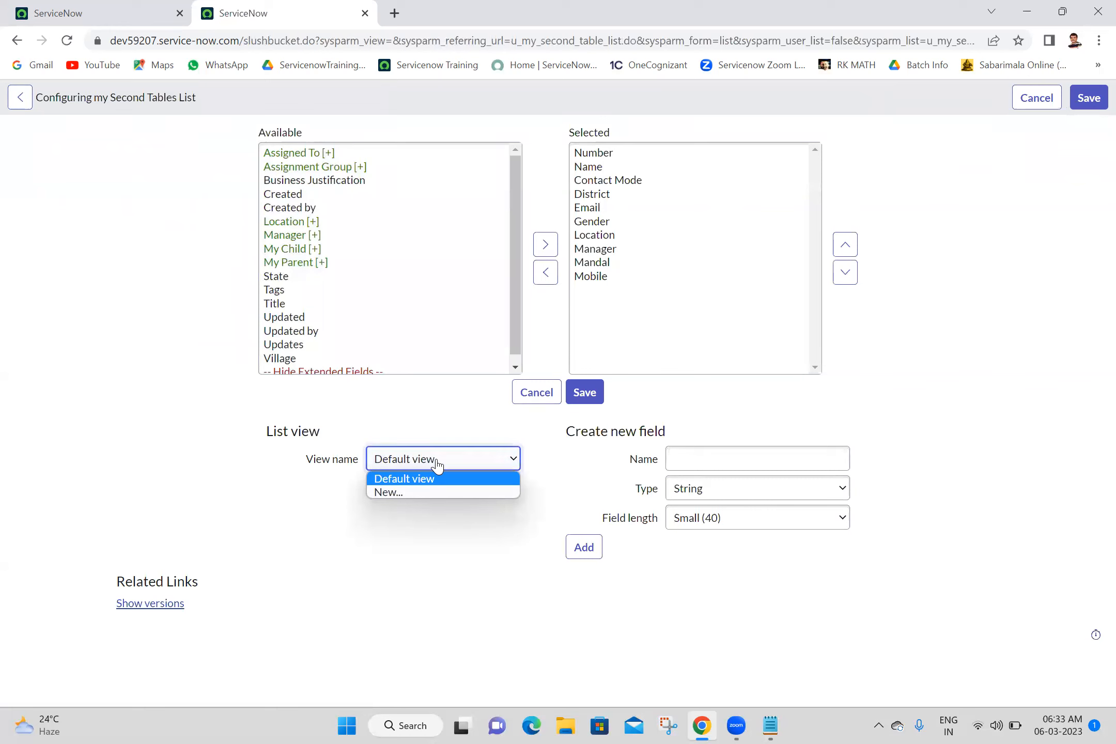
{"action": "left_click", "coordinate": [284, 466]}
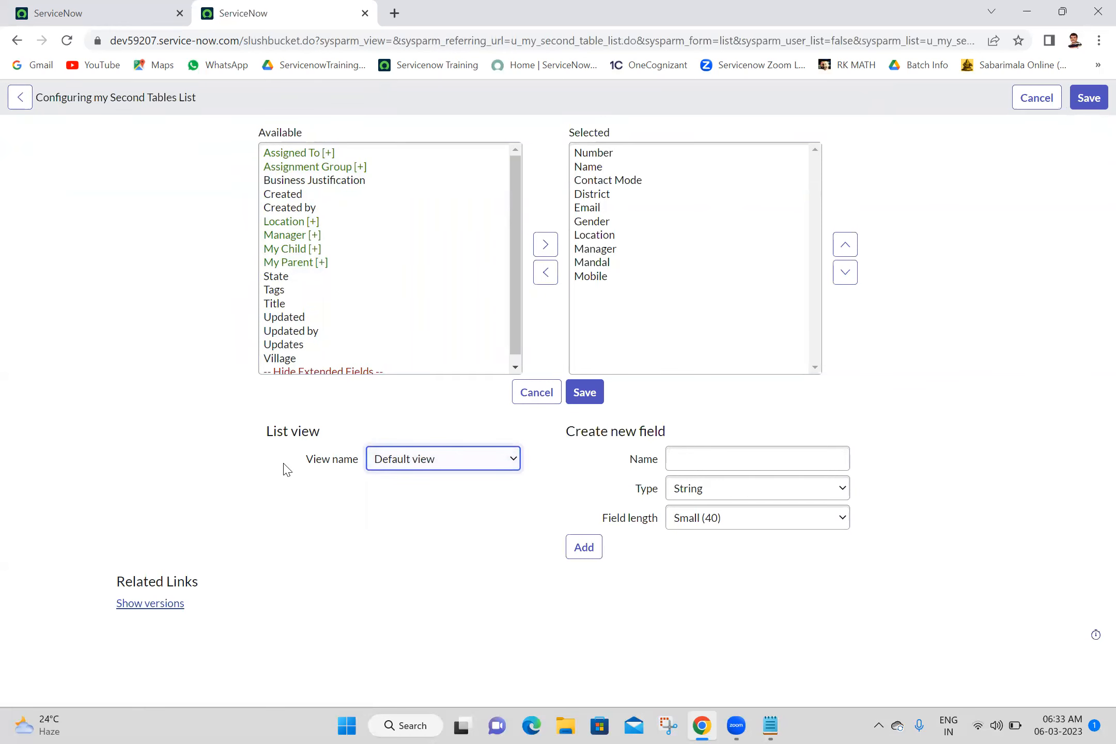
{"action": "left_click", "coordinate": [469, 469]}
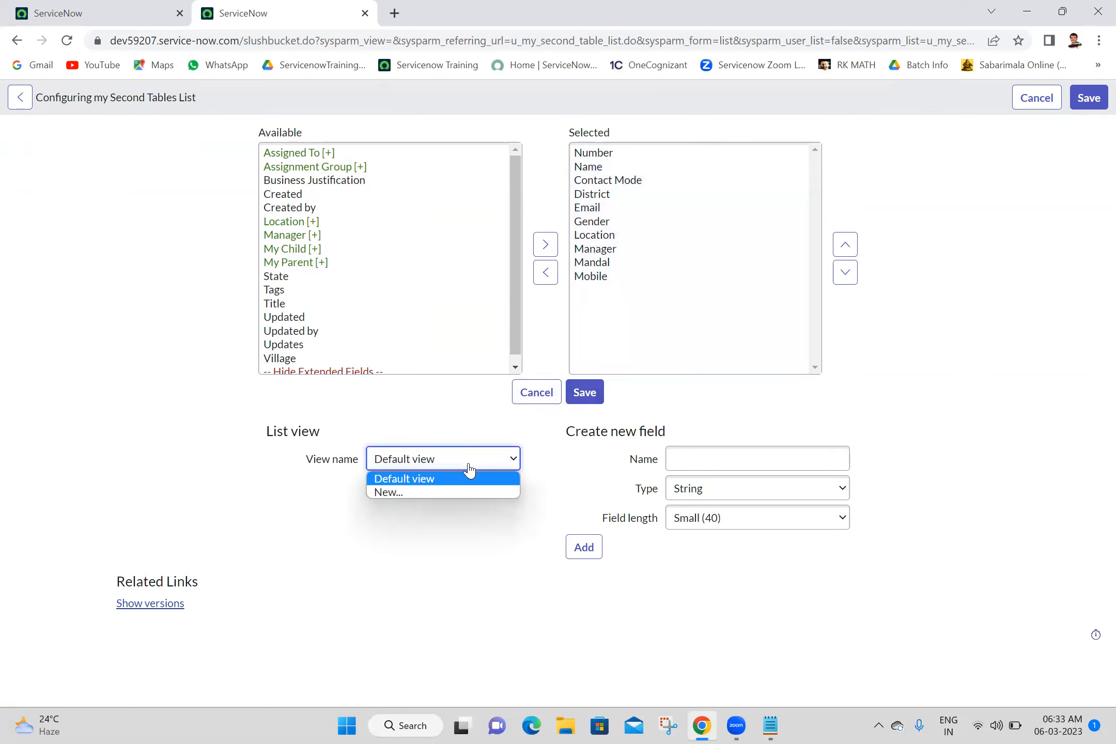
{"action": "left_click", "coordinate": [425, 494]}
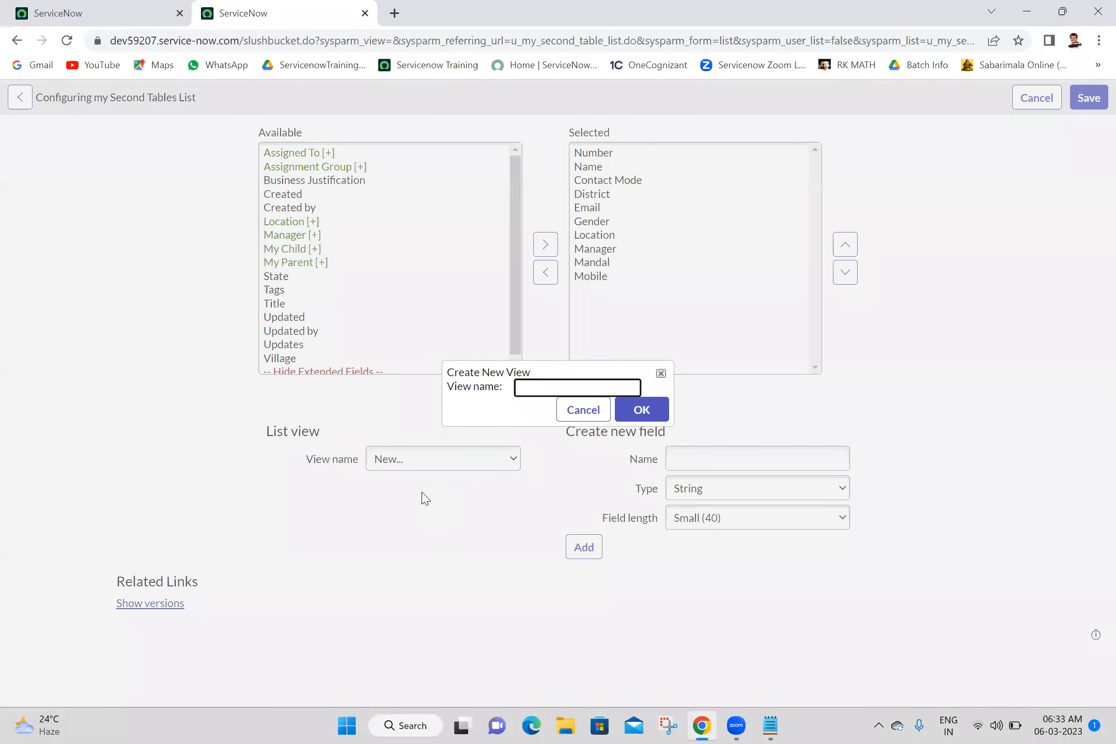
{"action": "left_click", "coordinate": [544, 387]}
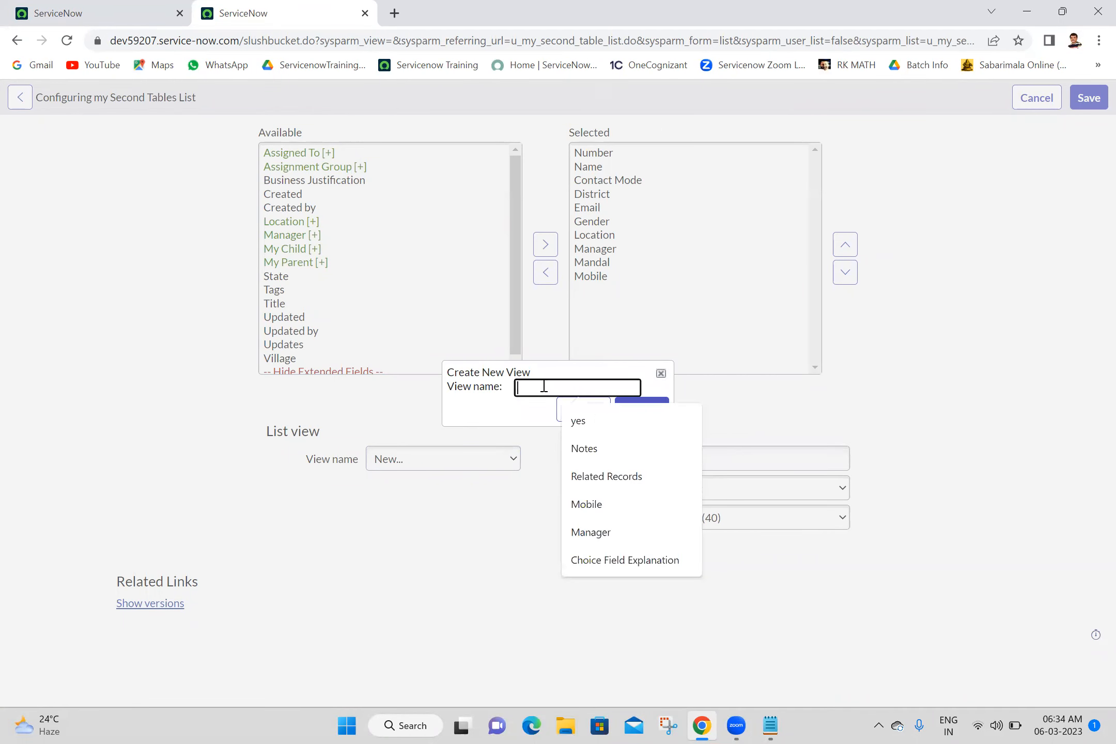
{"action": "left_click", "coordinate": [610, 509]}
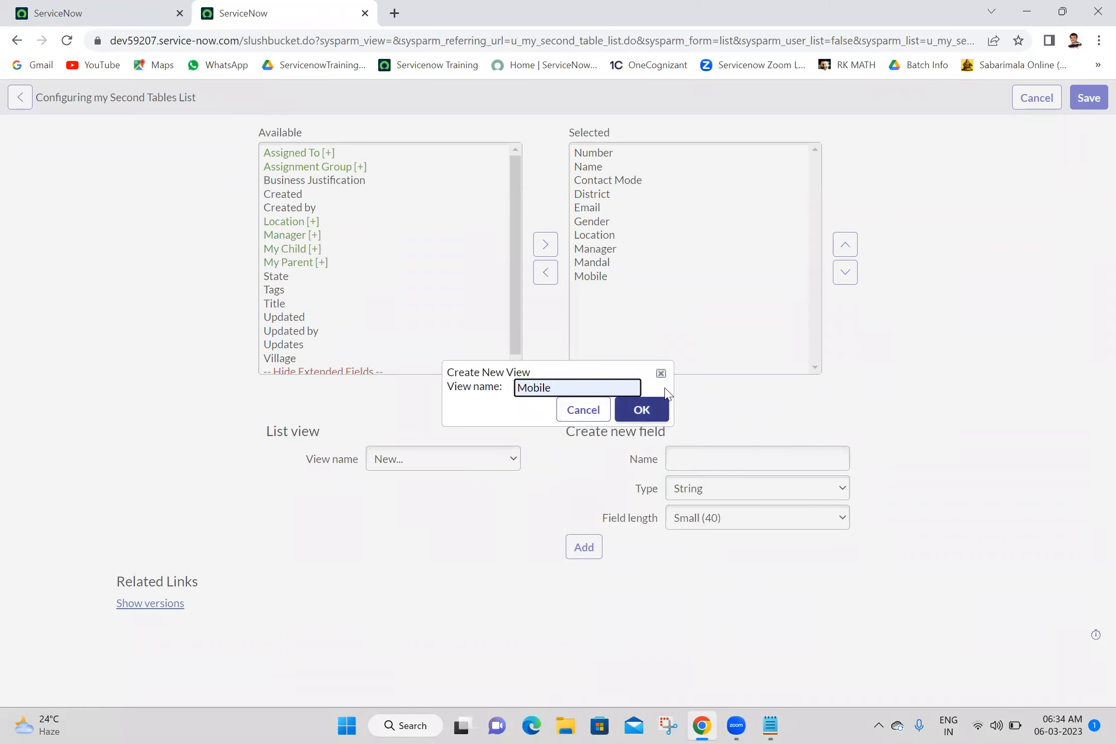
{"action": "left_click", "coordinate": [640, 411]}
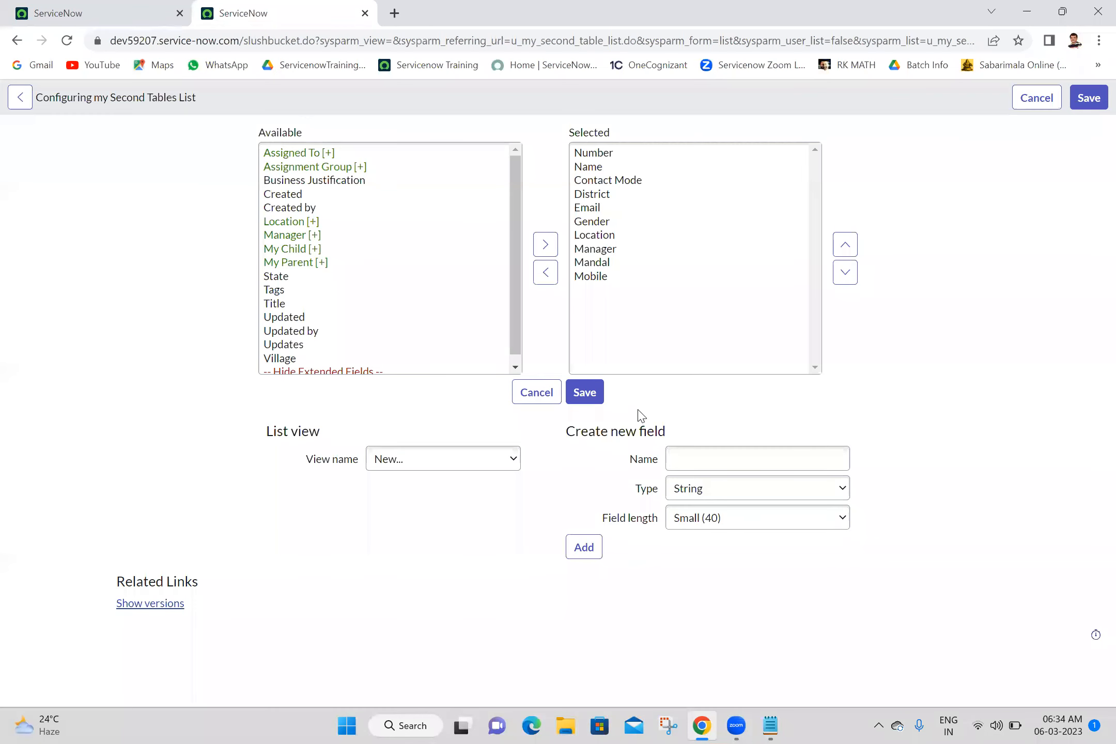
{"action": "left_click", "coordinate": [476, 459]}
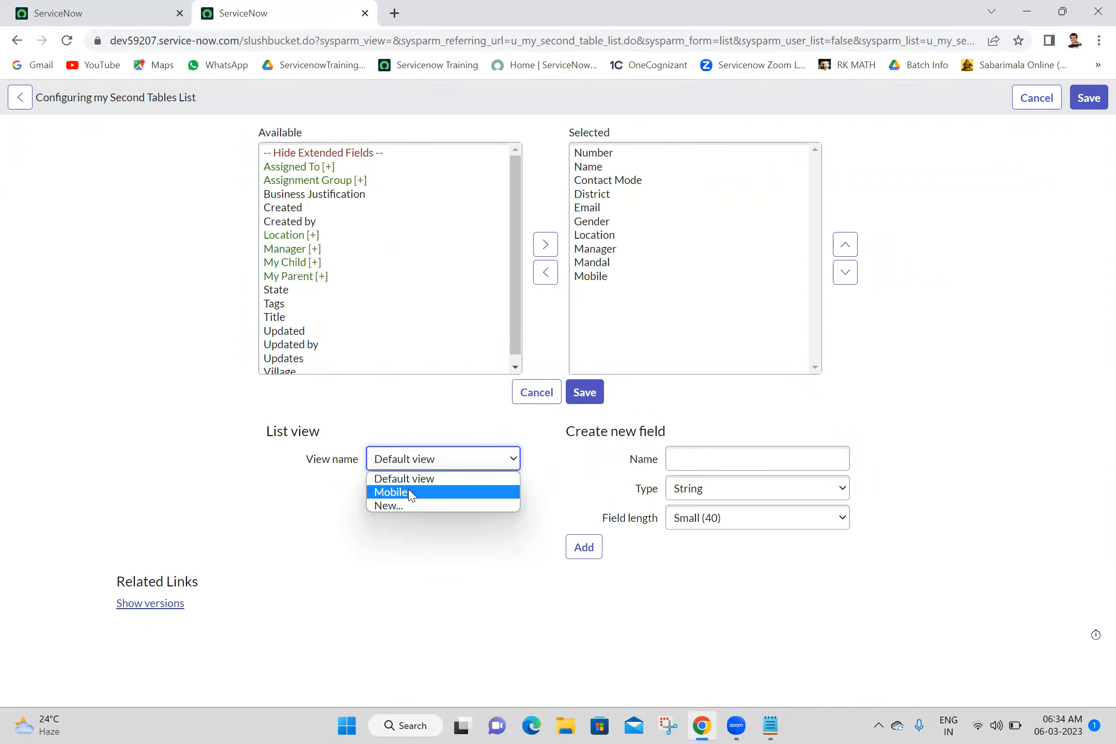
{"action": "left_click", "coordinate": [411, 493]}
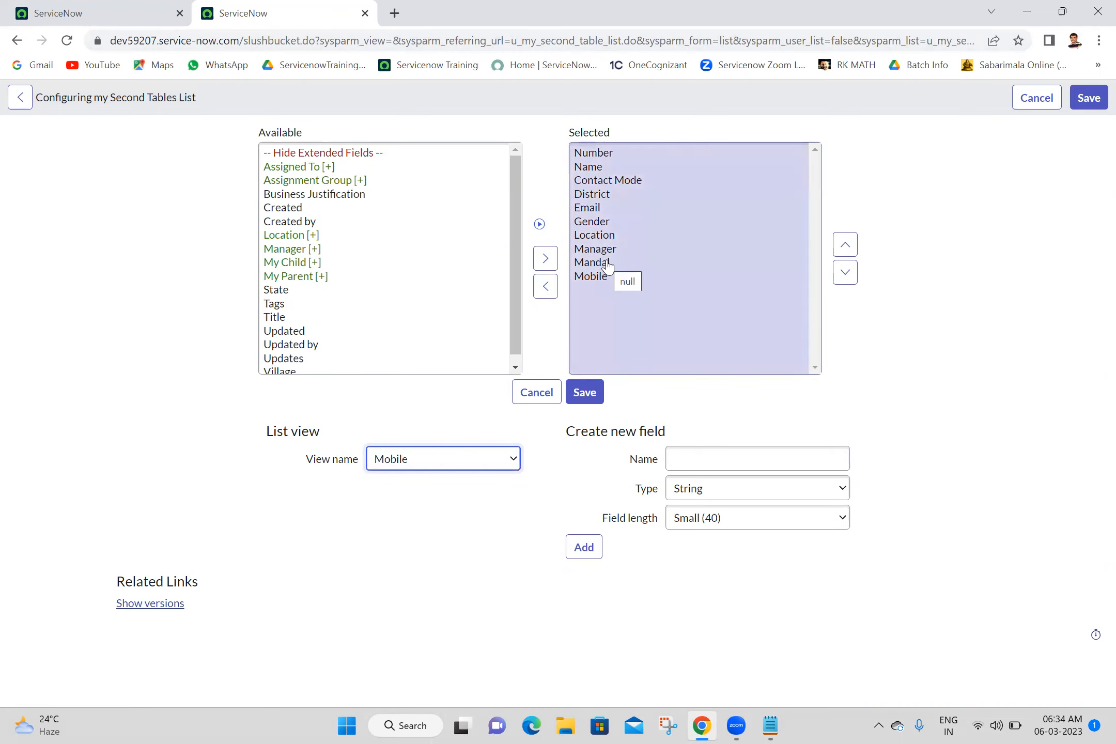
Step: Remove Number, Contact Mode, District, Gender, Location, Mandal and Mobile columns from the Mobile view, then save
{"action": "left_click", "coordinate": [601, 157]}
{"action": "left_click", "coordinate": [547, 286]}
{"action": "left_click", "coordinate": [605, 168]}
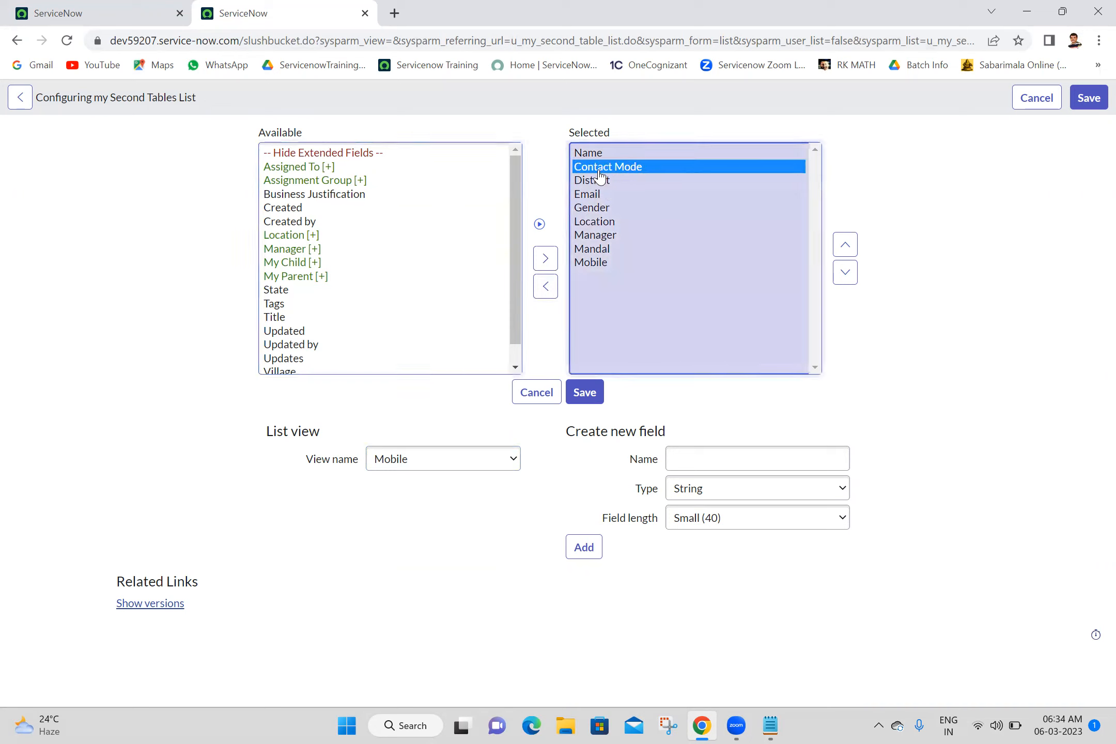
{"action": "left_click", "coordinate": [550, 287]}
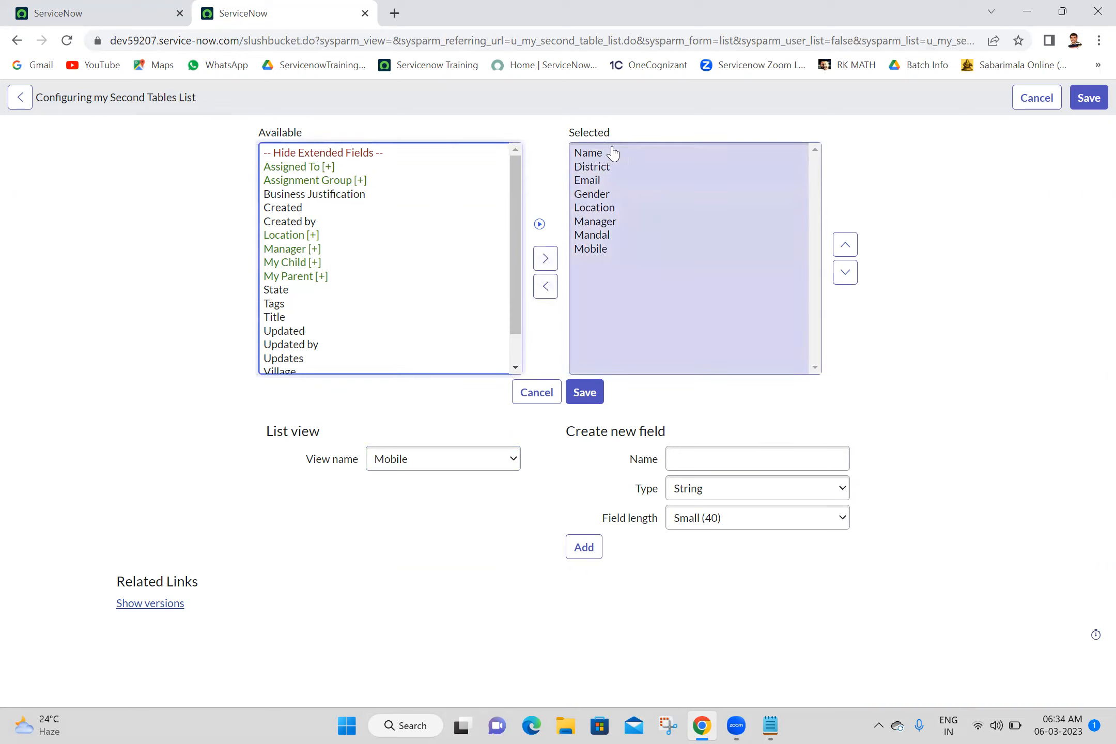
{"action": "left_click", "coordinate": [606, 170]}
{"action": "left_click", "coordinate": [546, 286]}
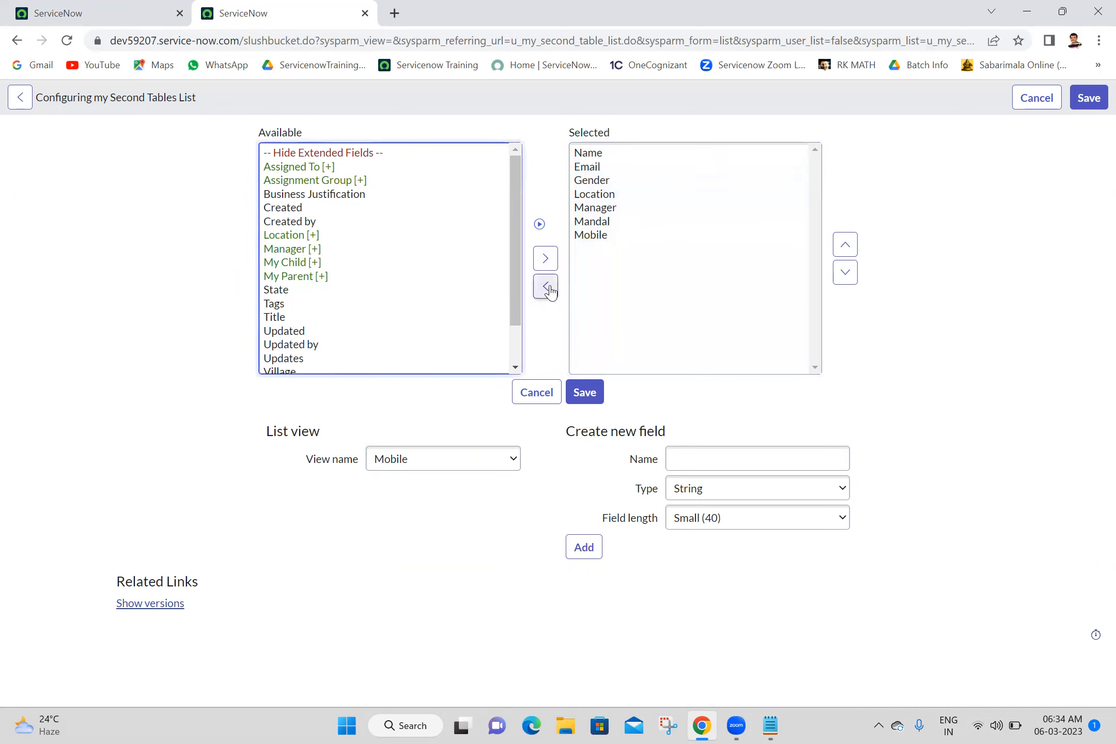
{"action": "left_click", "coordinate": [596, 186]}
{"action": "left_click", "coordinate": [546, 287]}
{"action": "left_click", "coordinate": [595, 181]}
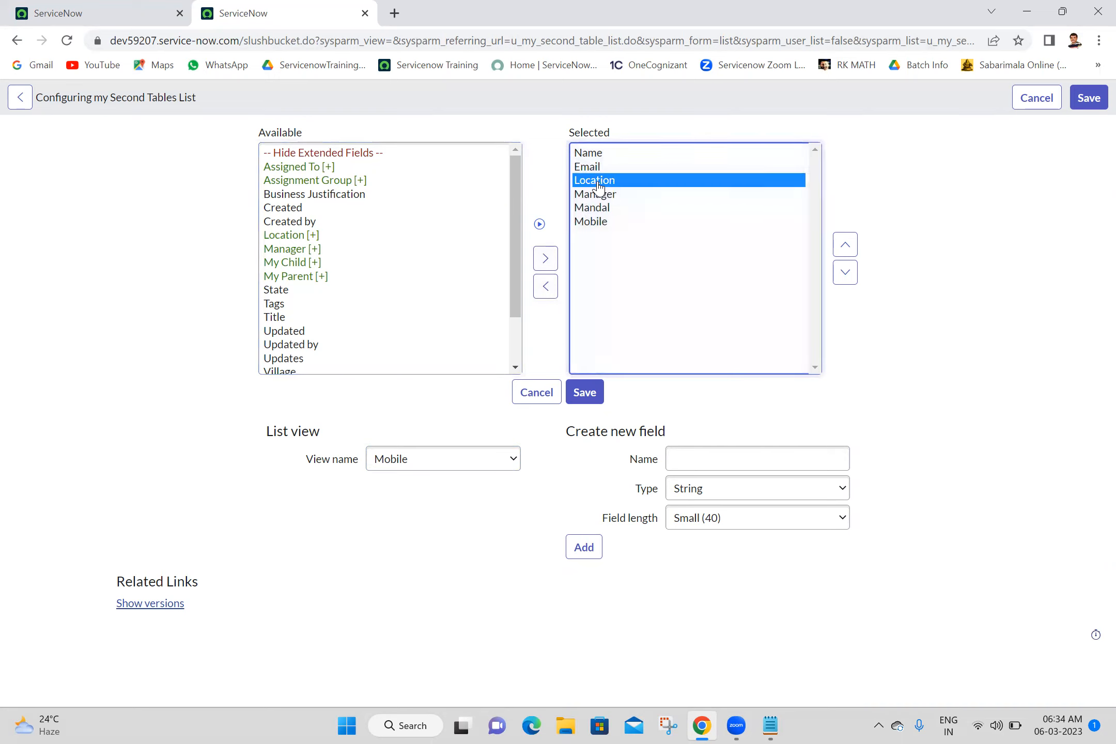
{"action": "left_click", "coordinate": [548, 294]}
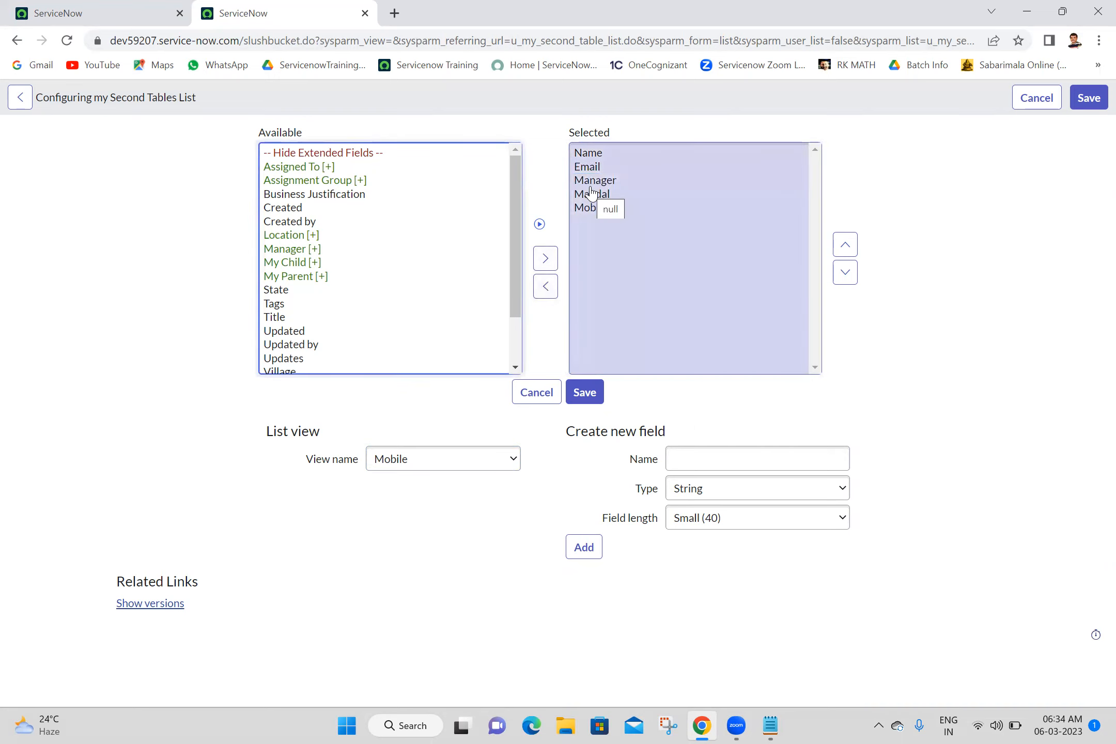
{"action": "left_click", "coordinate": [592, 195]}
{"action": "left_click", "coordinate": [546, 292]}
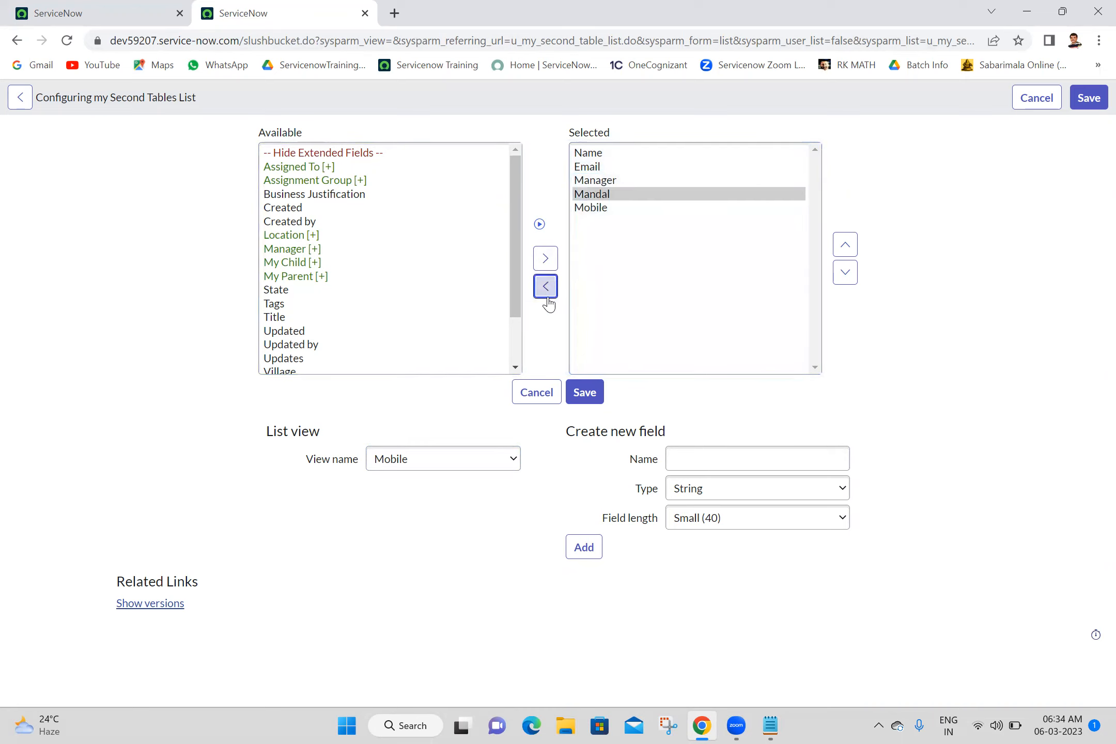
{"action": "left_click", "coordinate": [593, 199]}
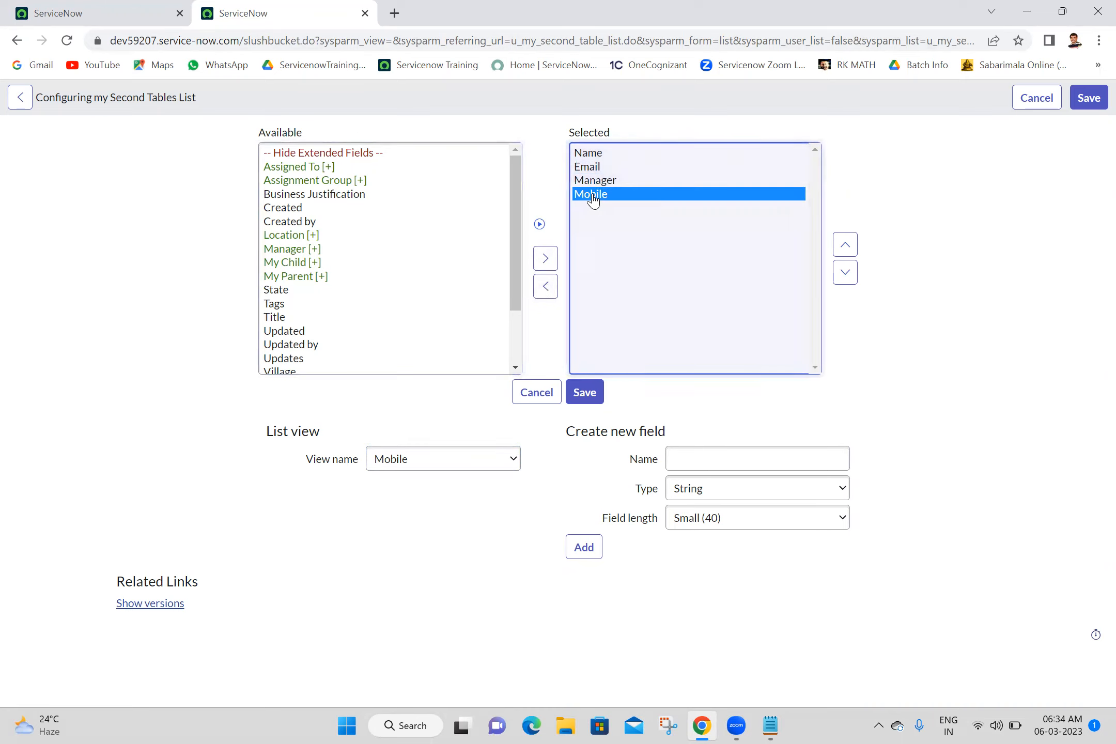
{"action": "left_click", "coordinate": [546, 290]}
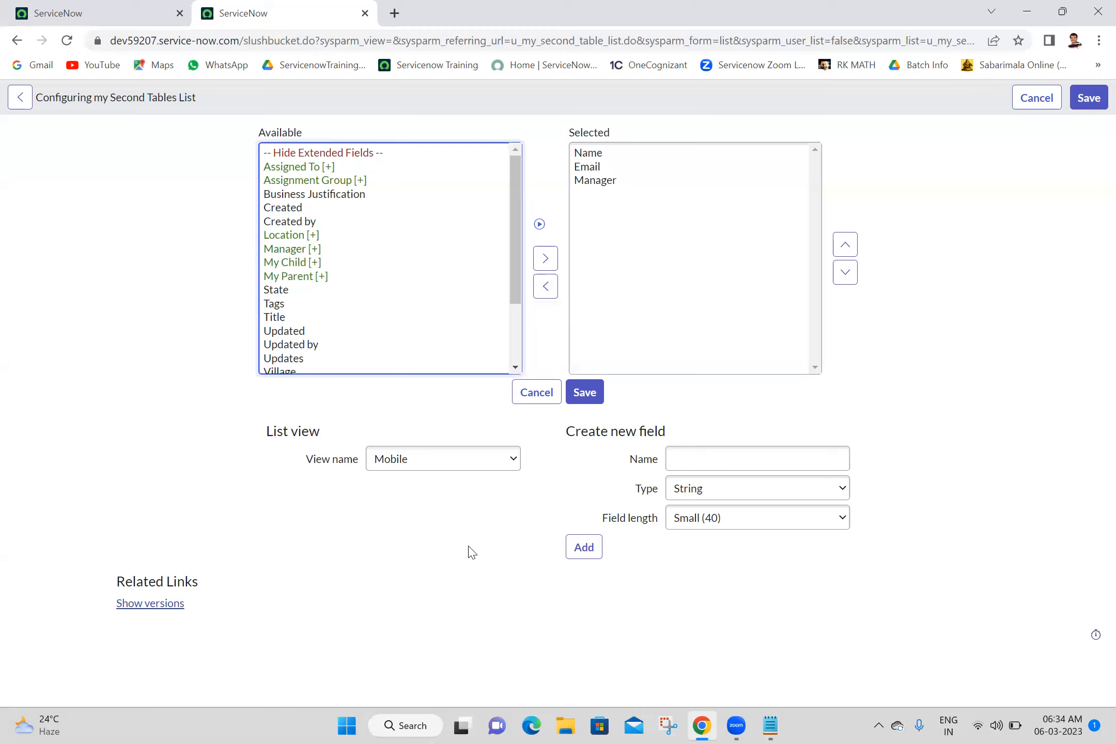
{"action": "left_click", "coordinate": [588, 393]}
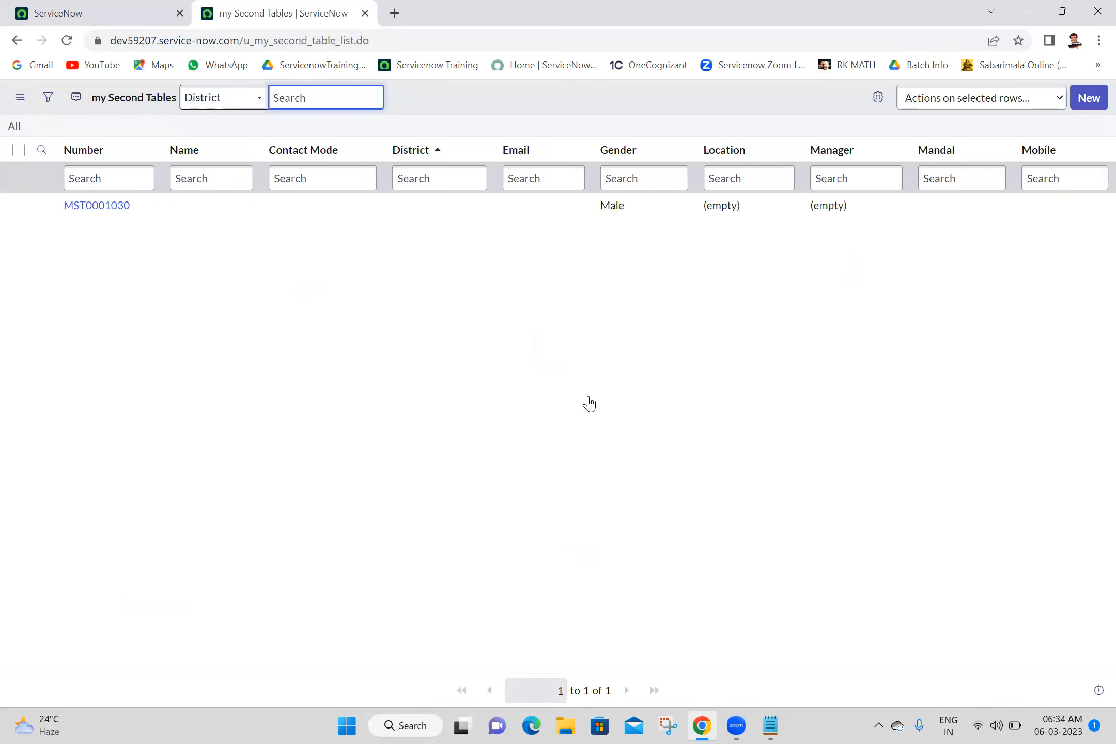
Step: Switch the my Second Tables list to its Mobile view
{"action": "left_click", "coordinate": [614, 363]}
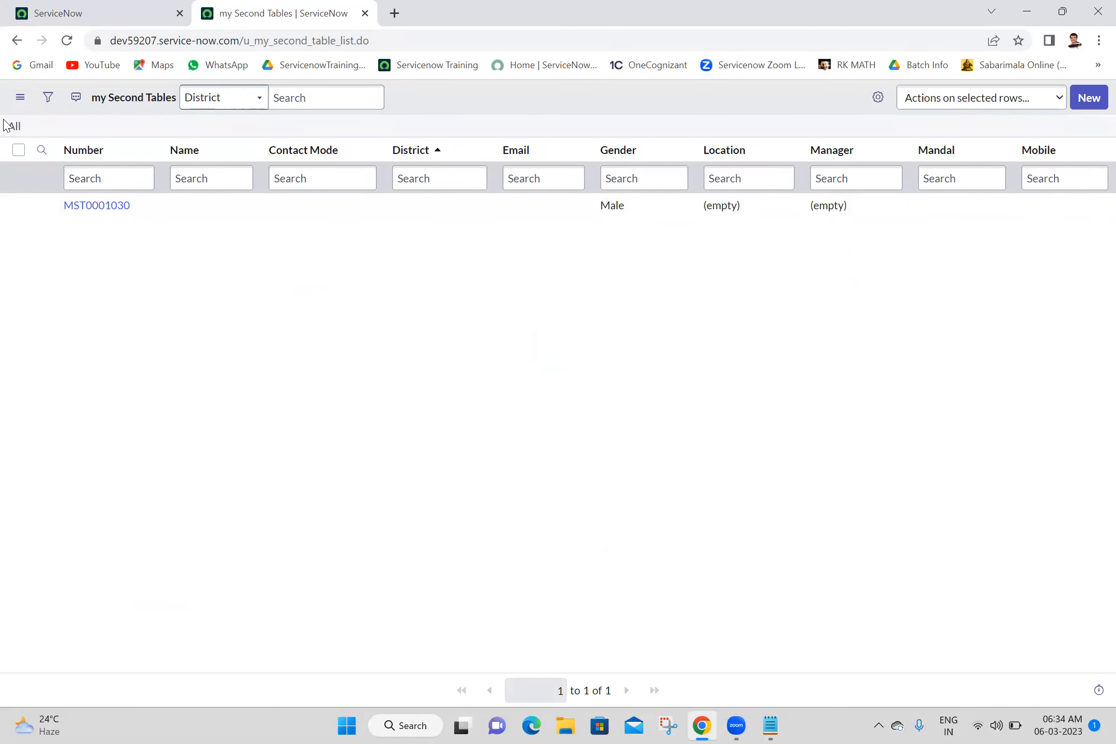
{"action": "left_click", "coordinate": [21, 103]}
{"action": "mouse_move", "coordinate": [75, 109]}
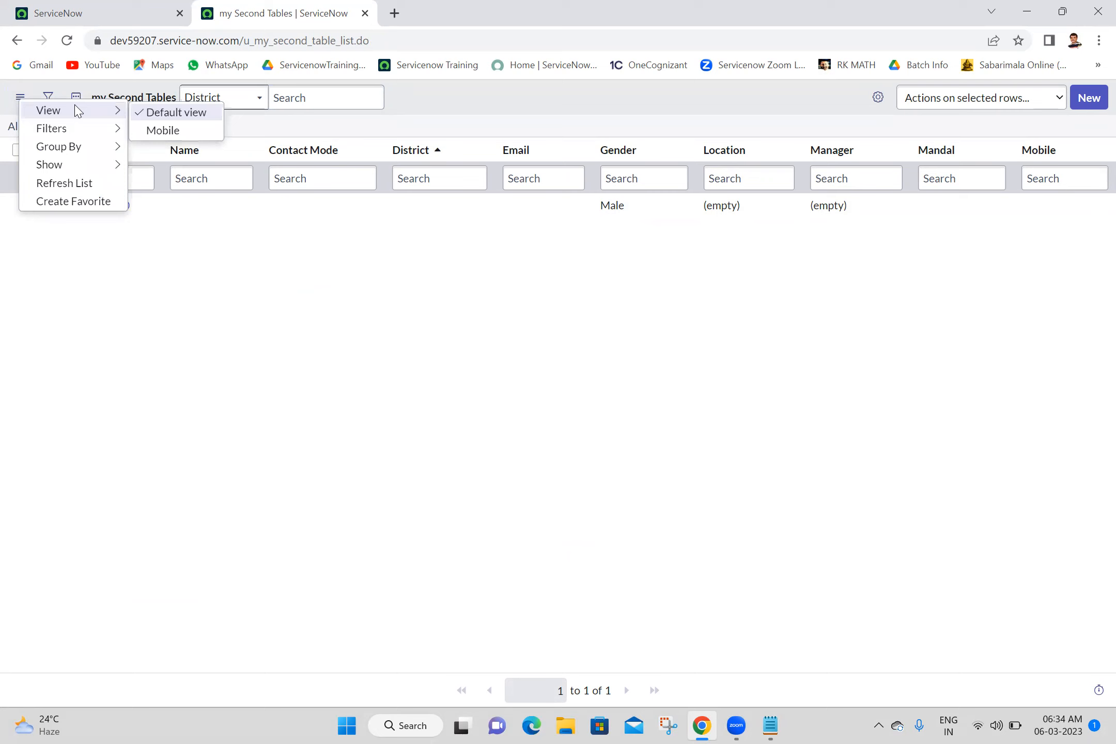
{"action": "left_click", "coordinate": [159, 131]}
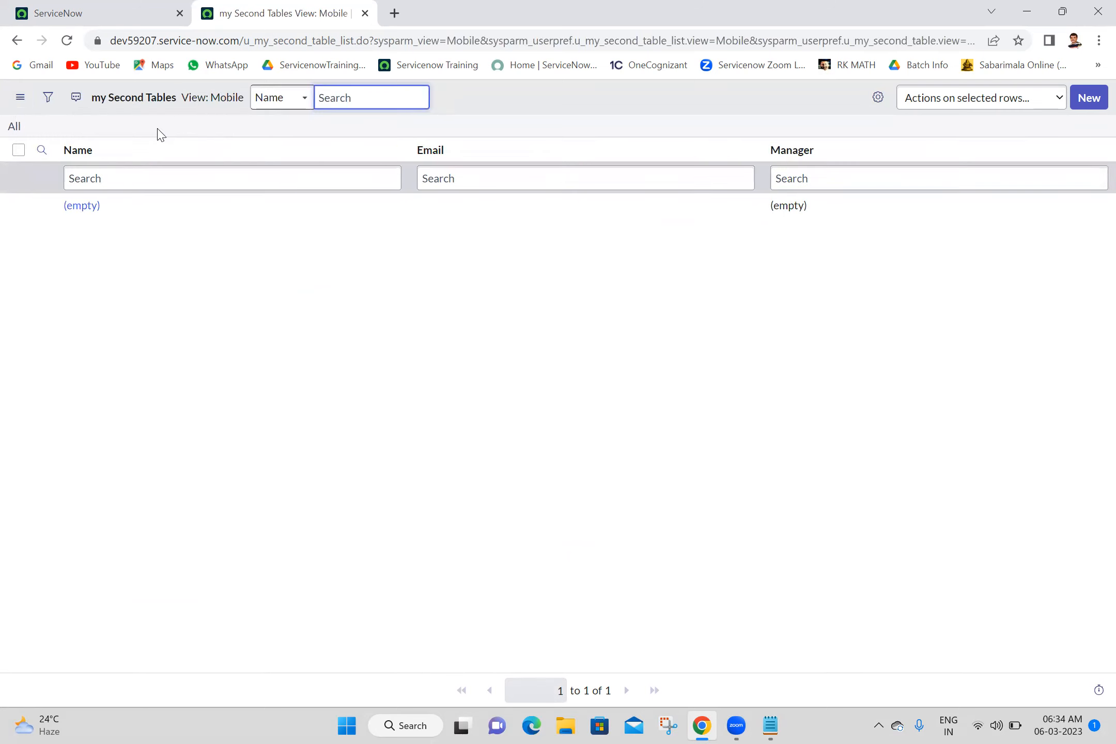
Step: Start a new record and open its Form Layout configuration
{"action": "left_click", "coordinate": [1080, 106]}
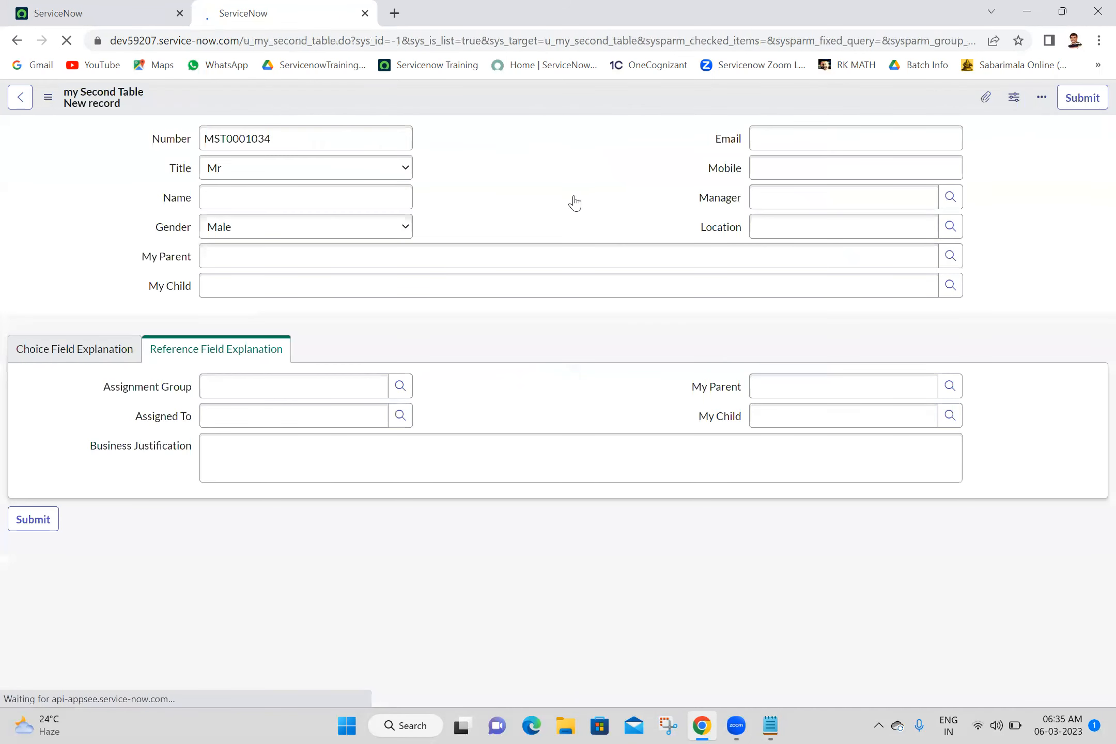
{"action": "mouse_move", "coordinate": [517, 127]}
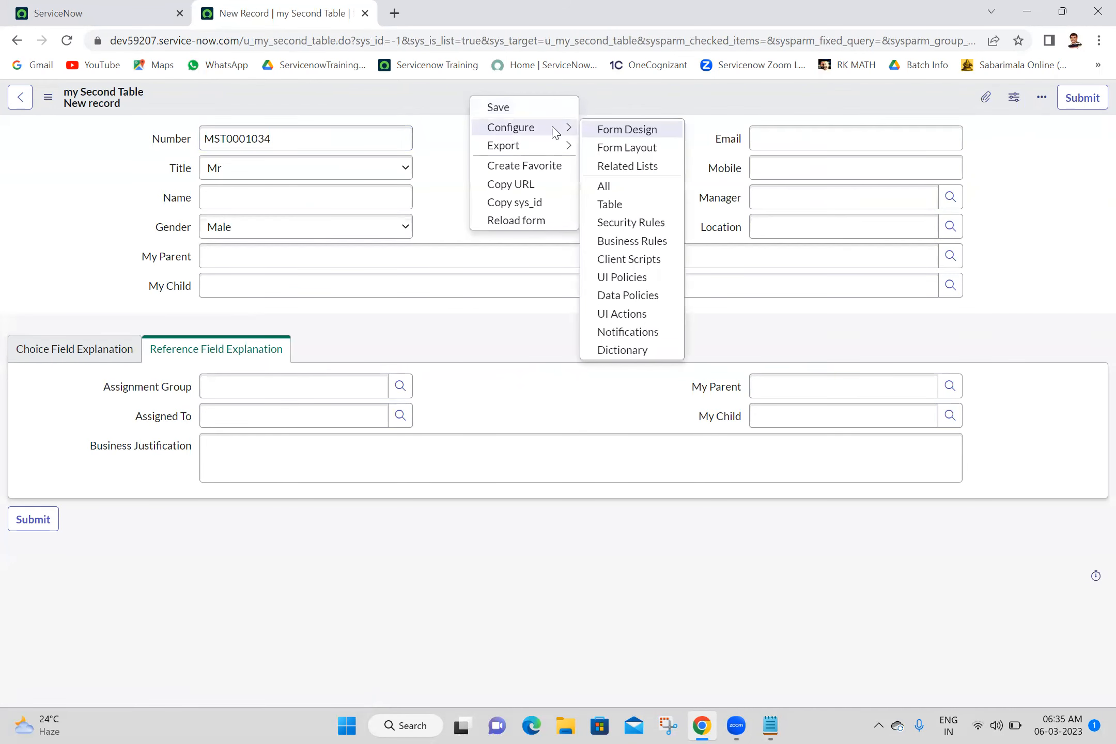
{"action": "left_click", "coordinate": [627, 148]}
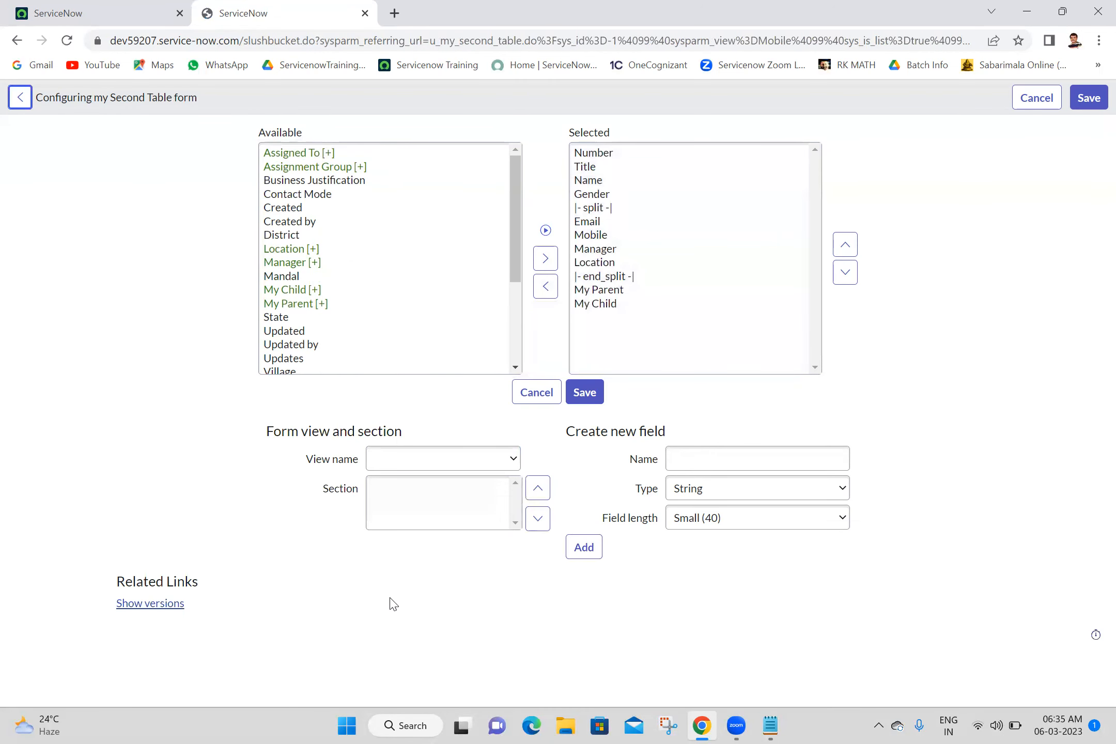
Step: Create a new form view named Mobile and select it in the form layout
{"action": "left_click", "coordinate": [480, 467]}
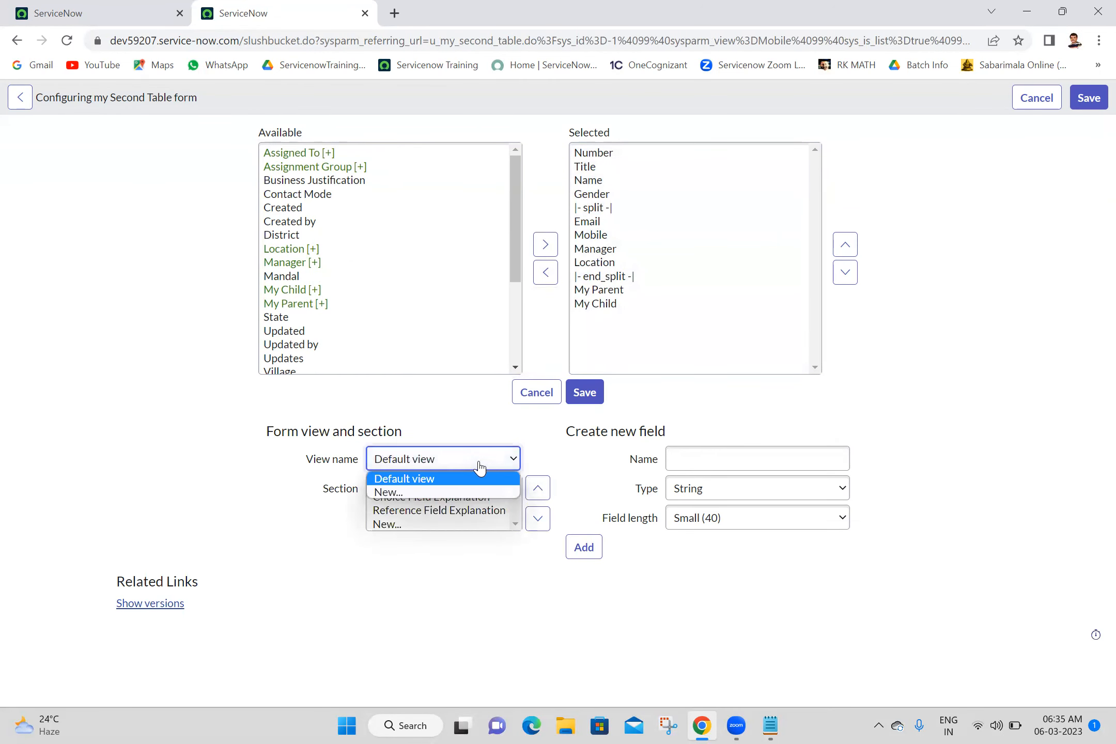
{"action": "left_click", "coordinate": [446, 493]}
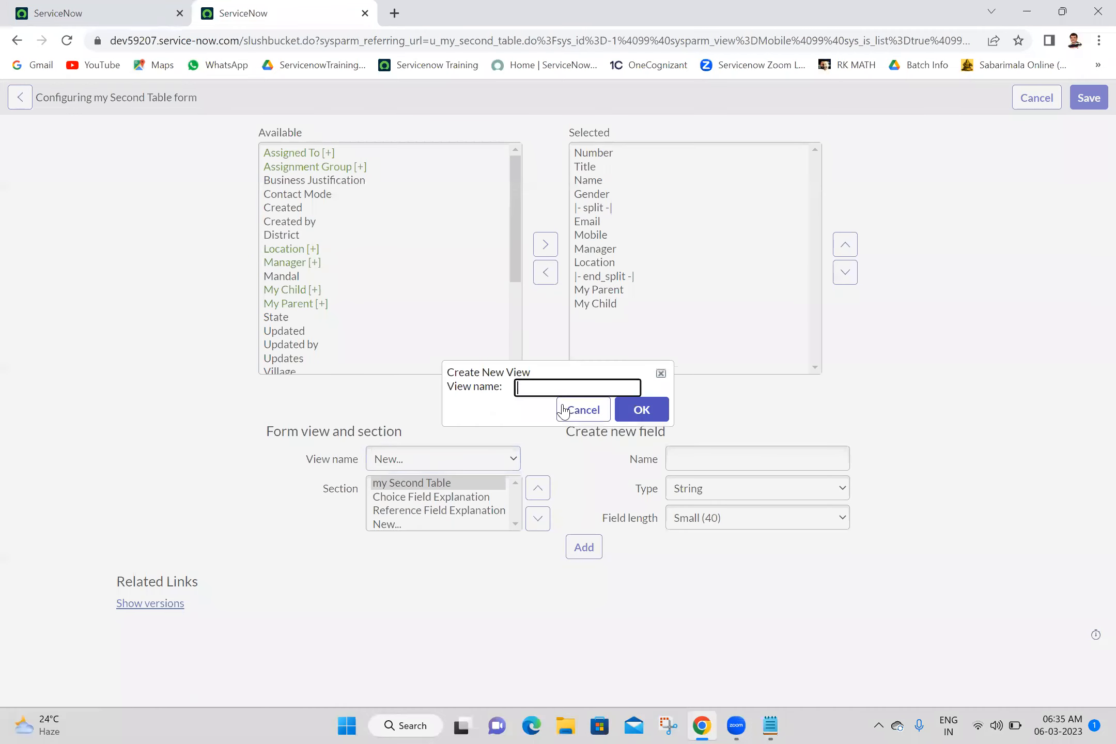
{"action": "left_click", "coordinate": [578, 389]}
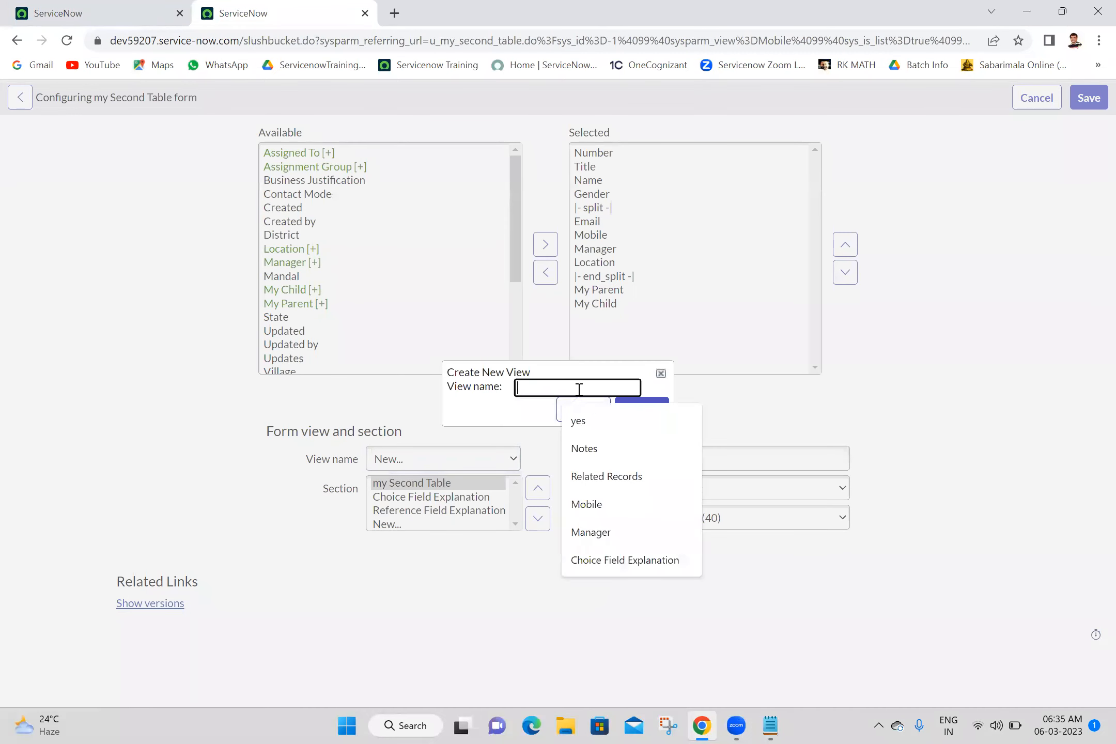
{"action": "left_click", "coordinate": [595, 505]}
{"action": "left_click", "coordinate": [642, 410]}
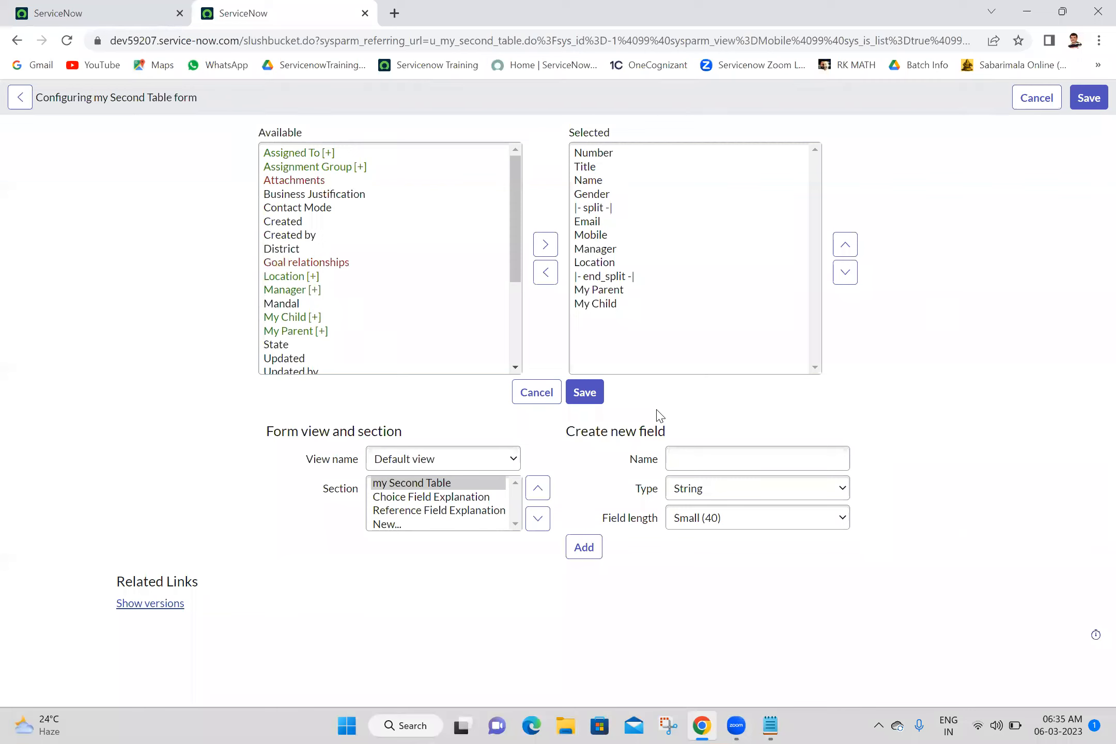
{"action": "left_click", "coordinate": [508, 458]}
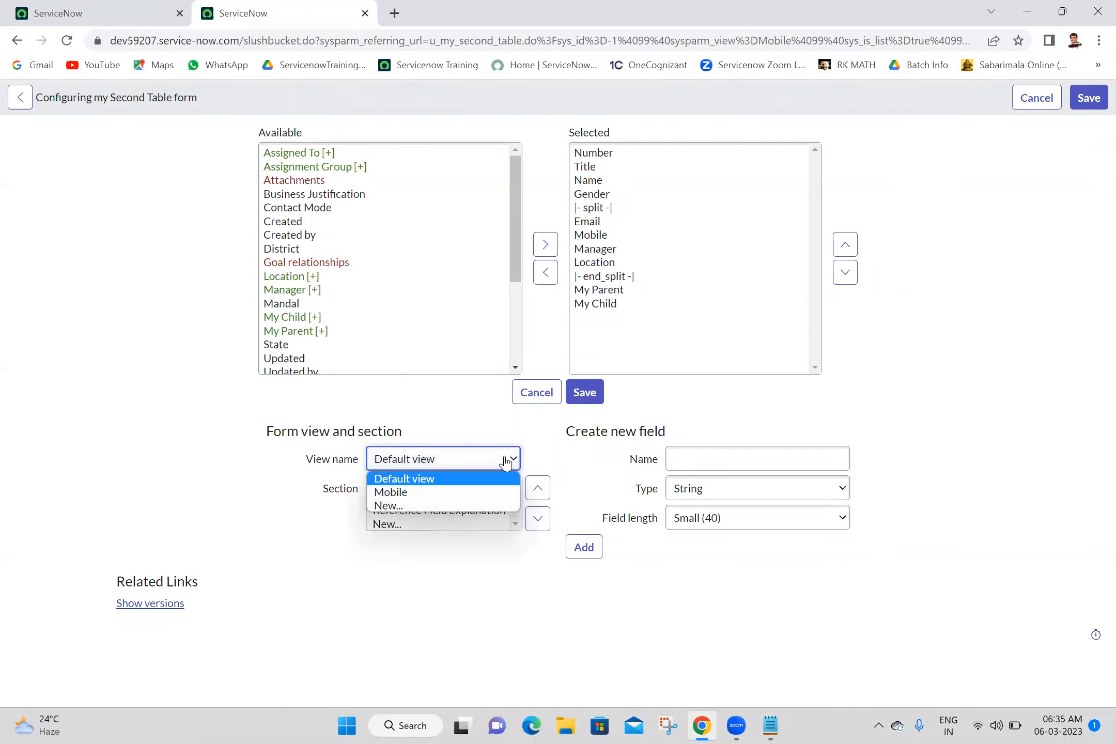
{"action": "left_click", "coordinate": [432, 493]}
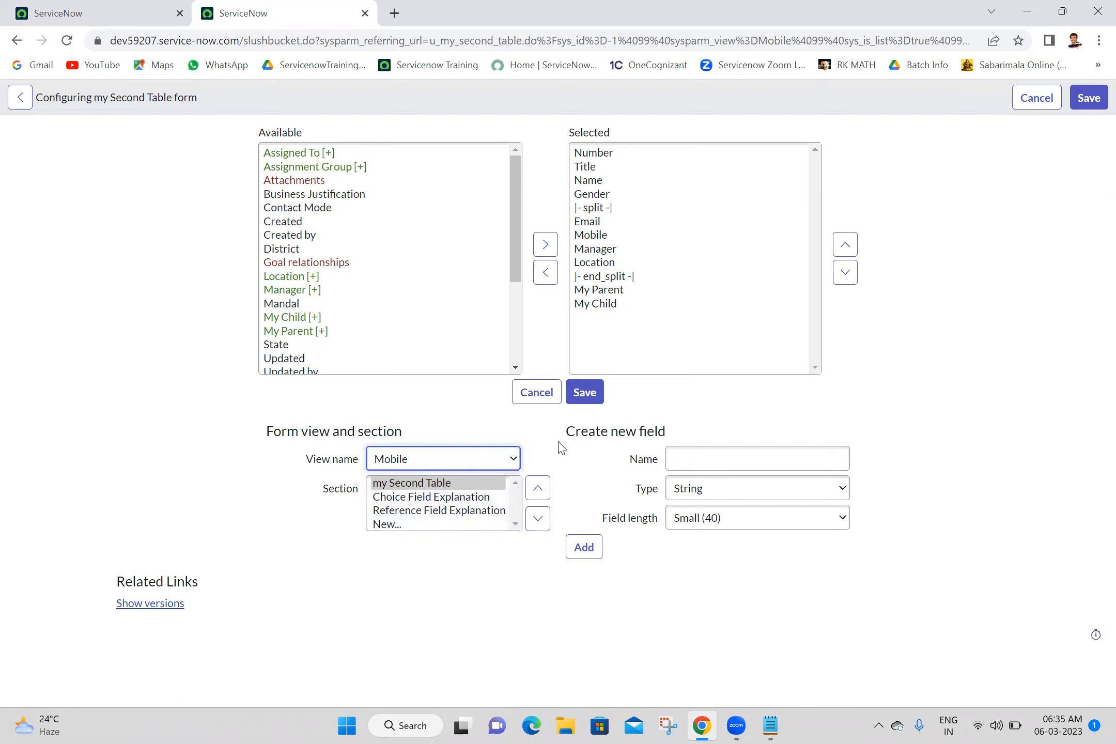
Step: Remove Number, Title, Gender with its split marker, and Mobile from the Mobile form
{"action": "left_click", "coordinate": [605, 145]}
{"action": "left_click", "coordinate": [608, 157]}
{"action": "left_click", "coordinate": [545, 272]}
{"action": "left_click", "coordinate": [594, 159]}
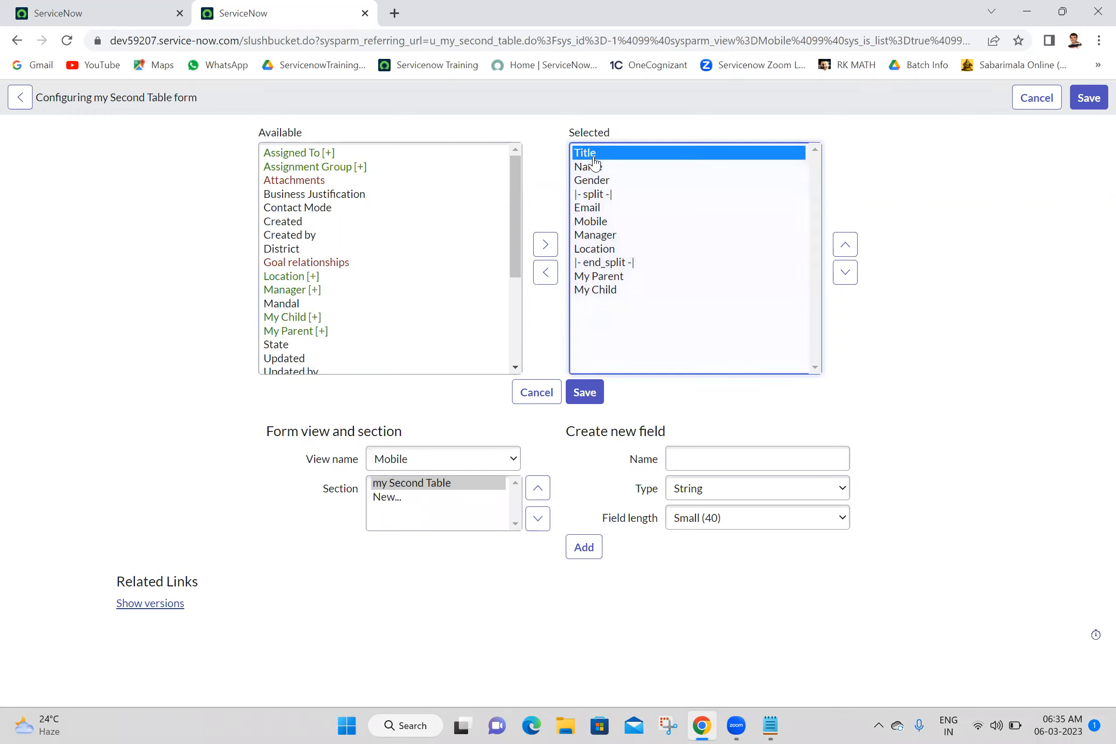
{"action": "left_click", "coordinate": [546, 273]}
{"action": "left_click", "coordinate": [599, 174]}
{"action": "key", "text": "shift+Down"}
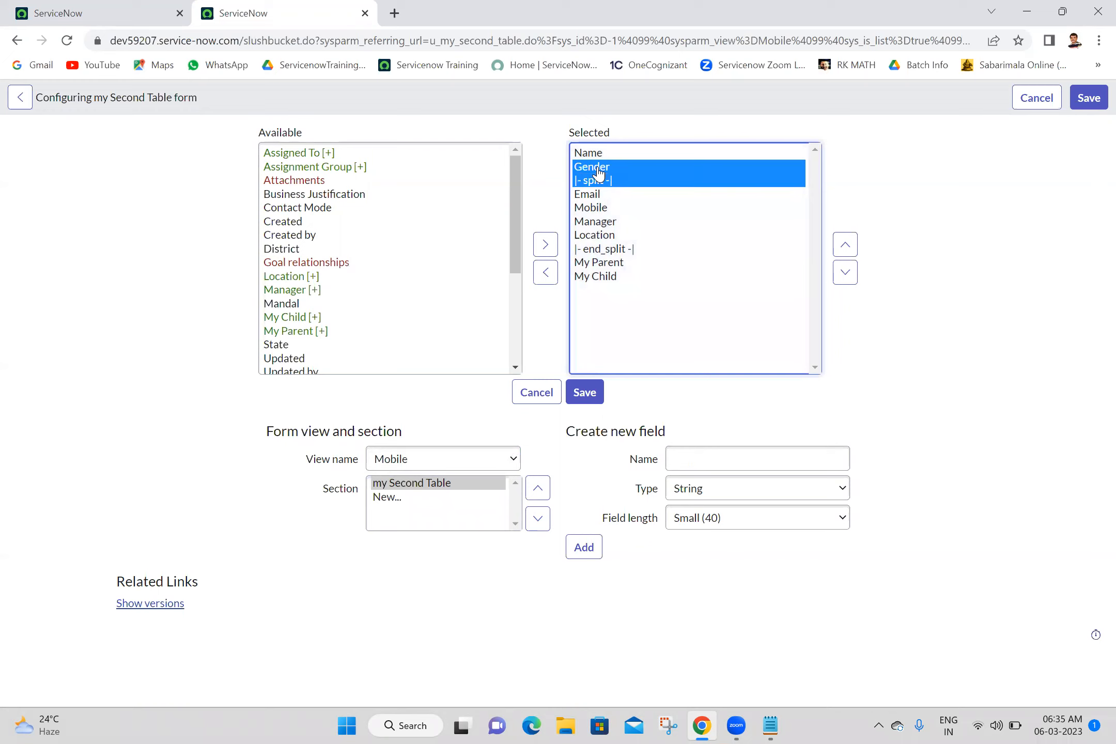
{"action": "left_click", "coordinate": [546, 272]}
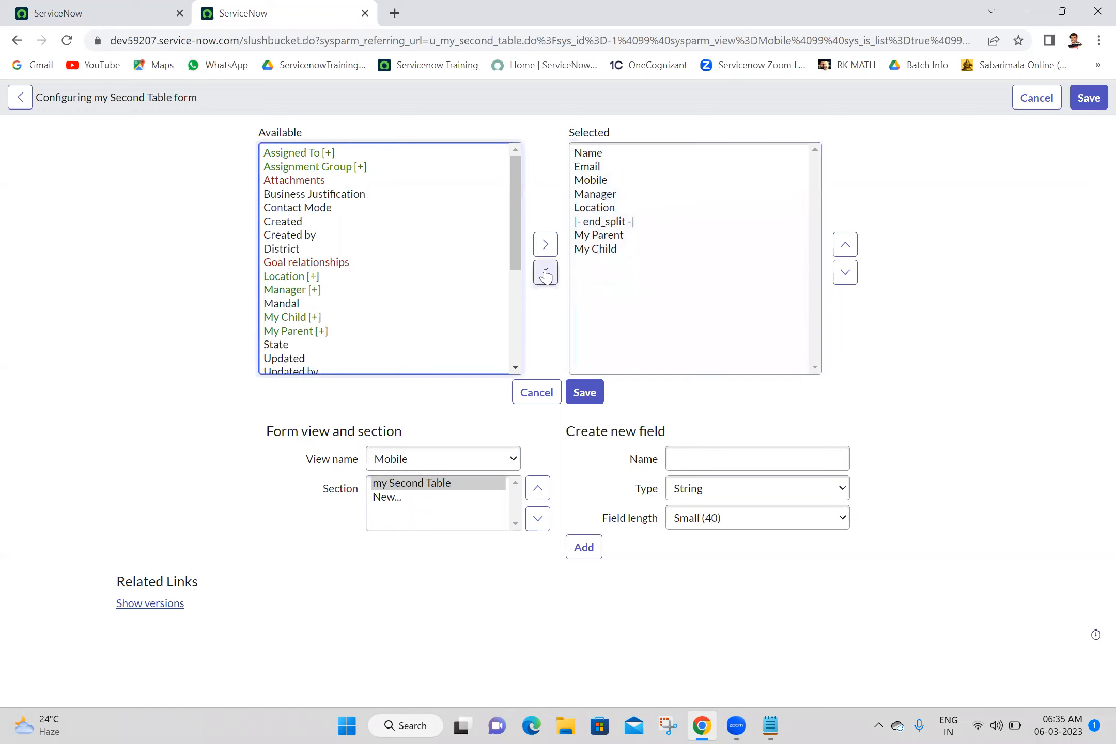
{"action": "left_click", "coordinate": [606, 182]}
{"action": "left_click", "coordinate": [545, 272]}
Step: Remove the fields from Location through My Child and save the Mobile form layout
{"action": "left_click", "coordinate": [602, 198]}
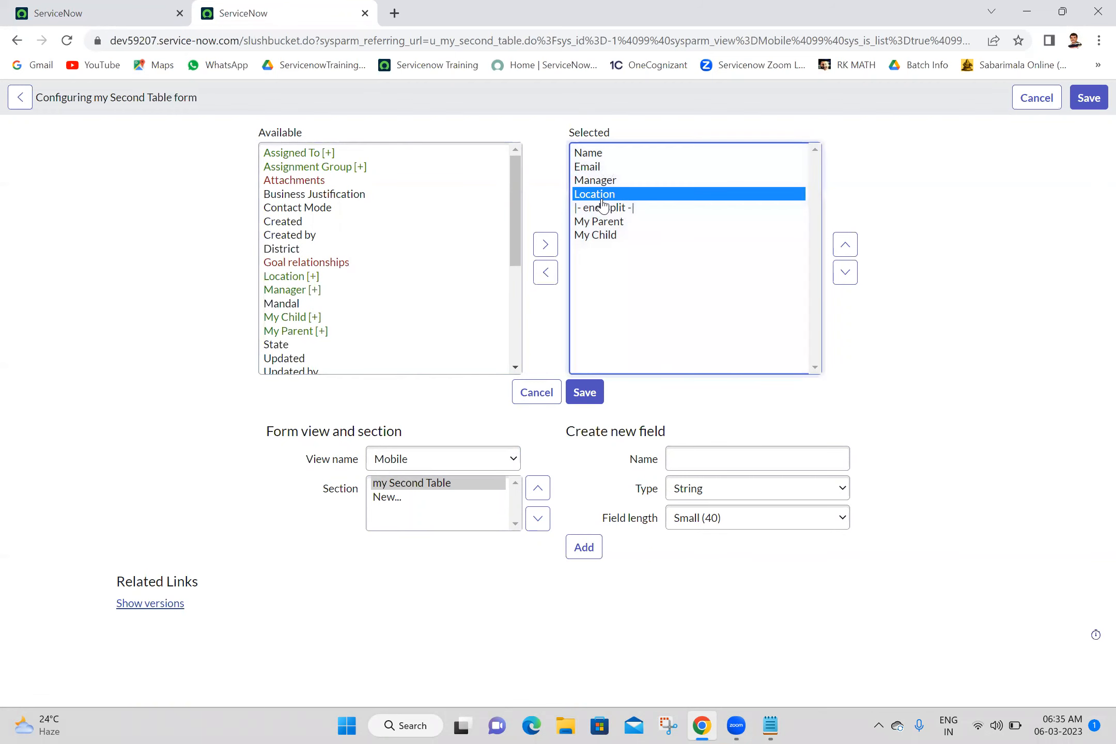
{"action": "key", "text": "shift+Down"}
{"action": "key", "text": "shift+Down"}
{"action": "key", "text": "shift+Down"}
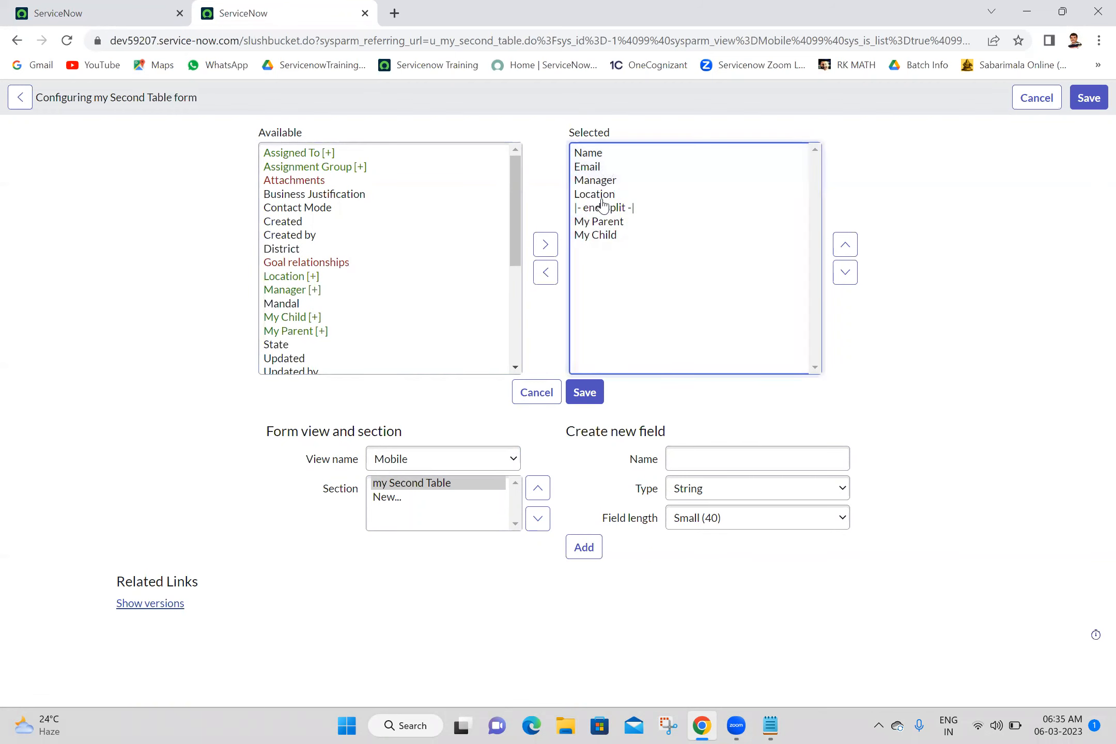
{"action": "left_click", "coordinate": [603, 199]}
{"action": "key", "text": "shift+Down"}
{"action": "key", "text": "shift+Down"}
{"action": "key", "text": "shift+Down"}
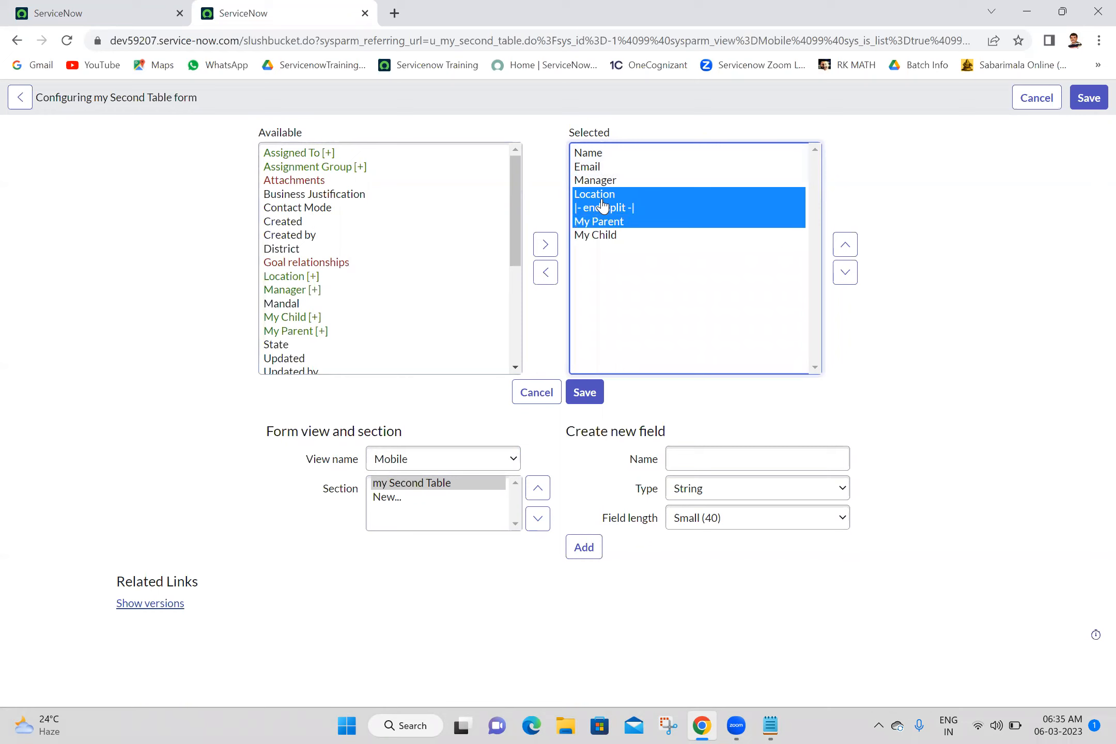
{"action": "left_click", "coordinate": [545, 276]}
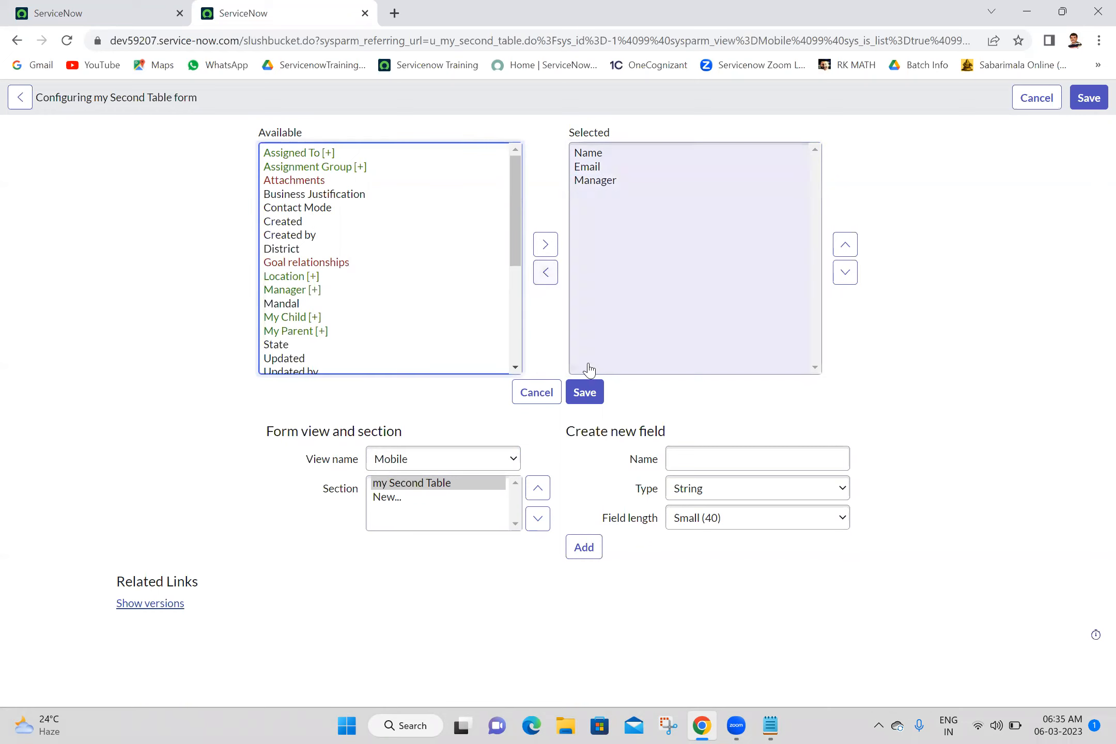
{"action": "left_click", "coordinate": [587, 399]}
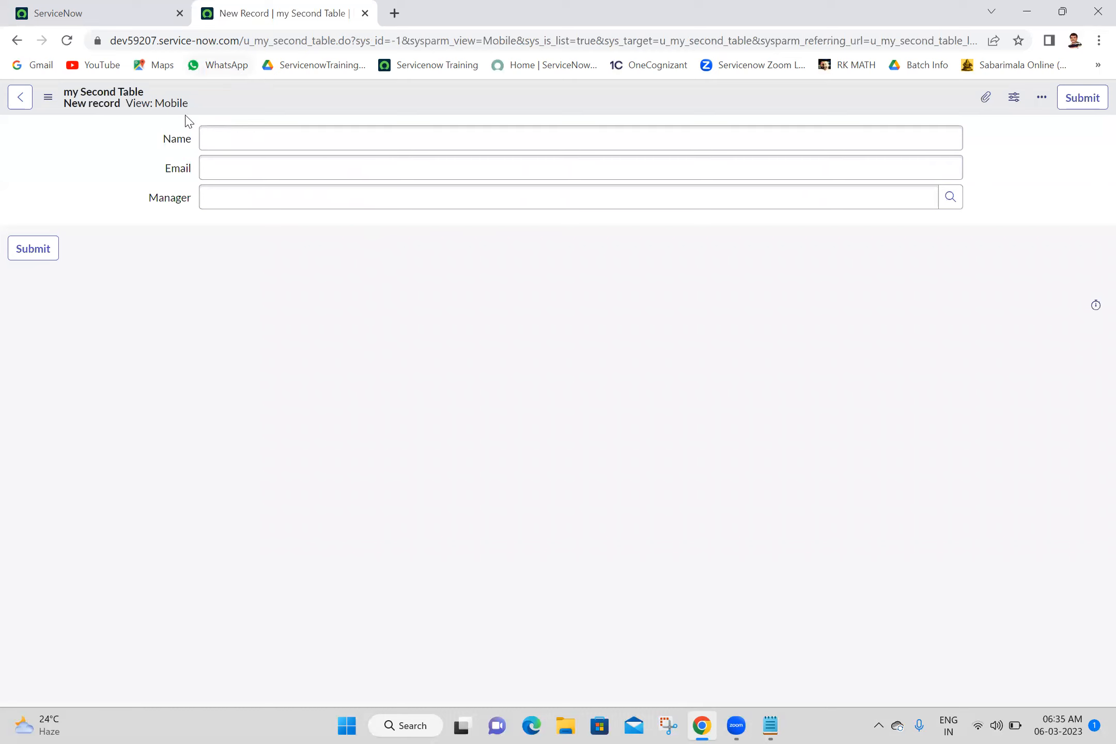
Step: Open my Second Tables in a new tab and check that it shows the Mobile view
{"action": "left_click", "coordinate": [153, 10]}
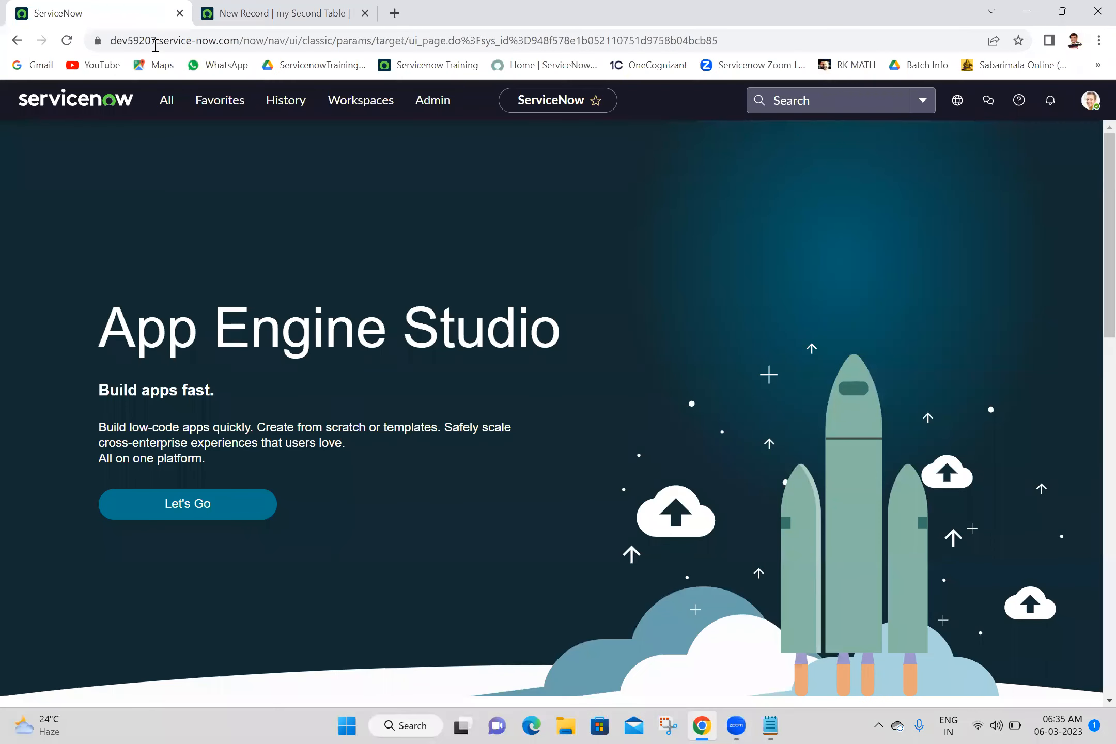
{"action": "left_click", "coordinate": [175, 104]}
{"action": "middle_click", "coordinate": [154, 286]}
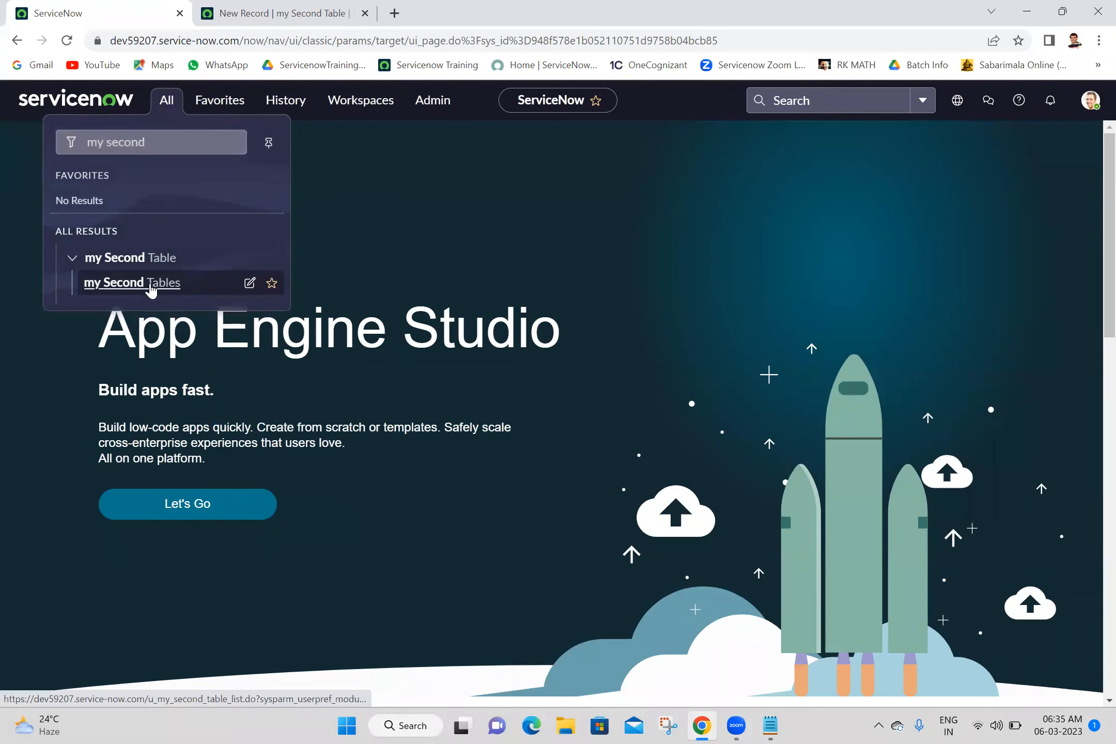
{"action": "left_click", "coordinate": [434, 7]}
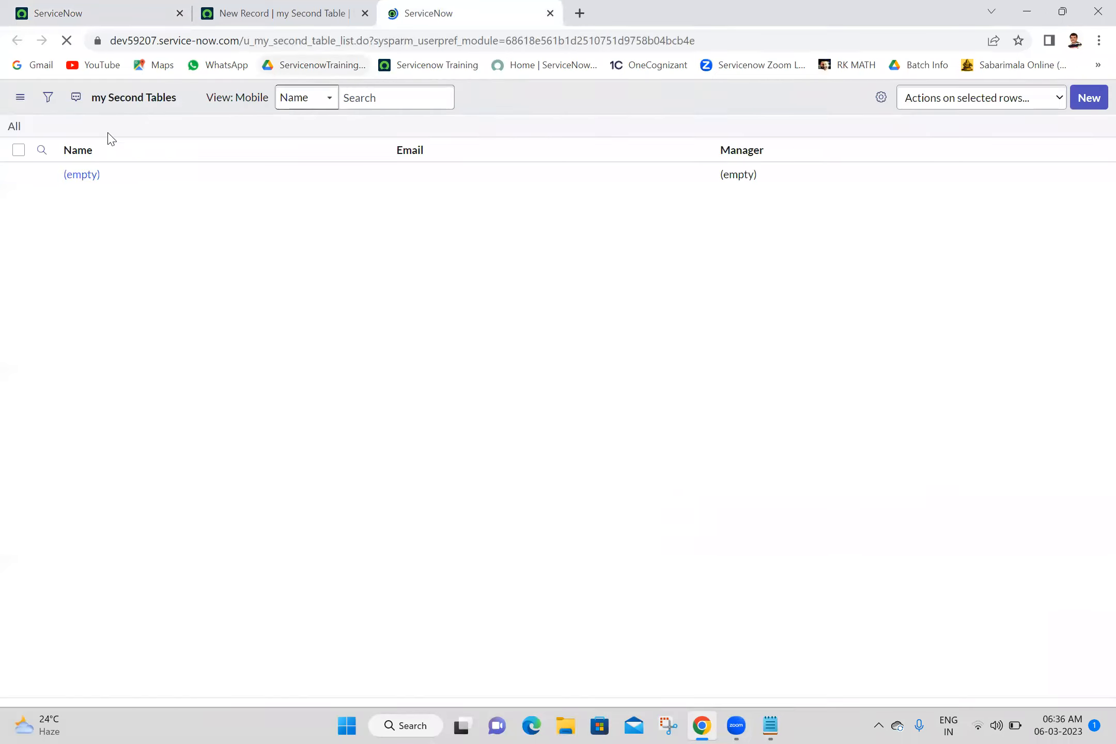
{"action": "left_click", "coordinate": [21, 98]}
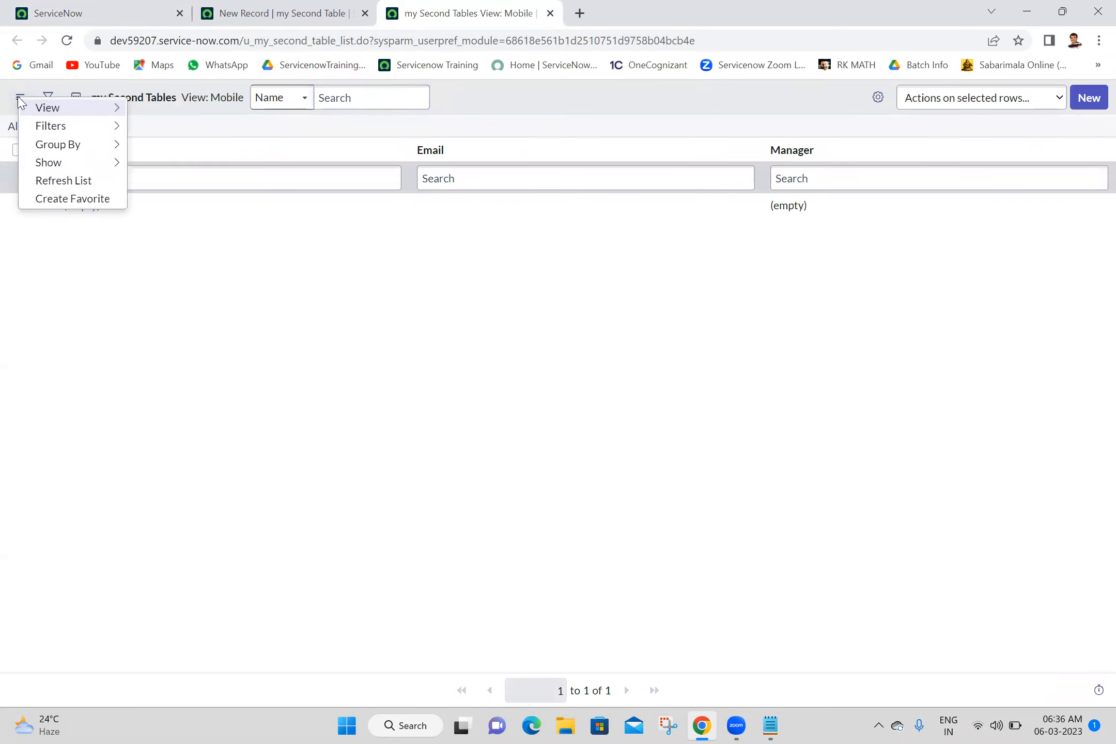
{"action": "left_click", "coordinate": [300, 337]}
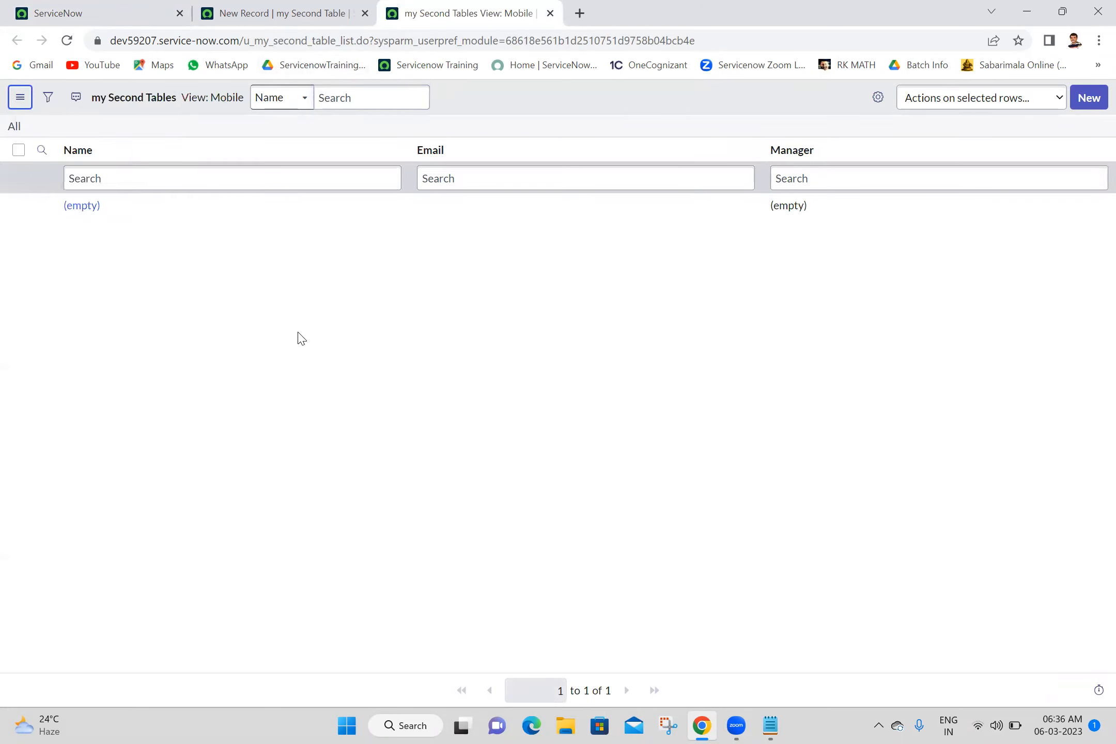
Step: Switch the list back to Default view and start a new record
{"action": "left_click", "coordinate": [216, 104]}
{"action": "mouse_move", "coordinate": [283, 113]}
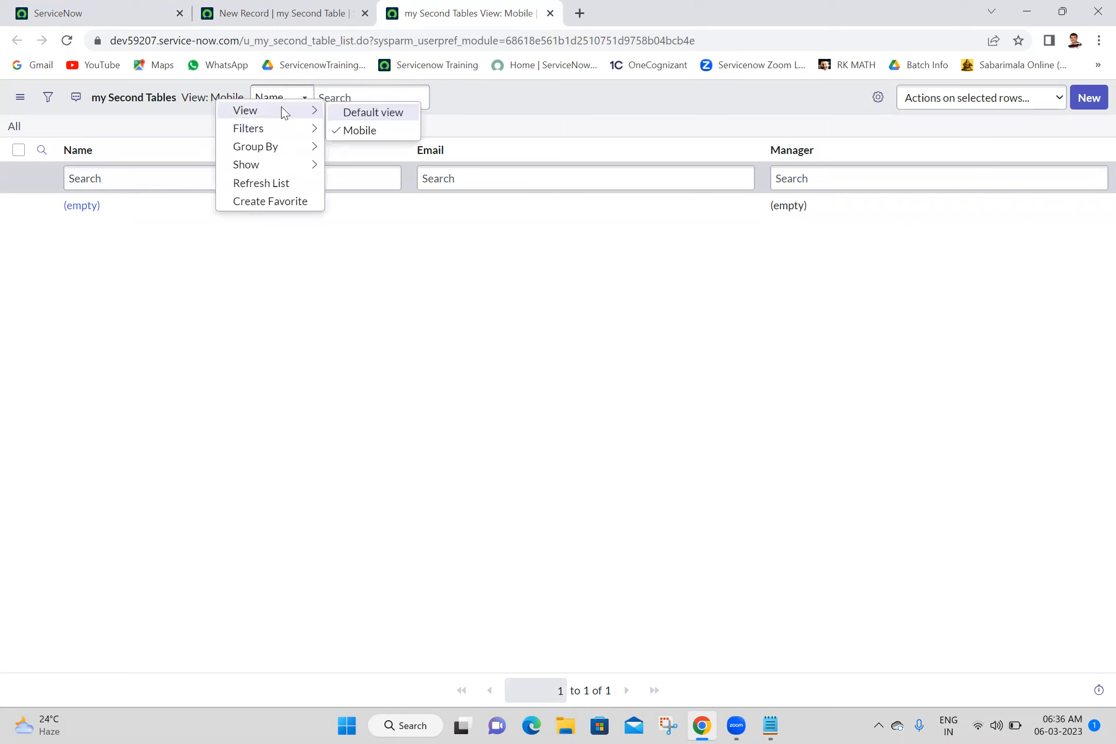
{"action": "left_click", "coordinate": [375, 114]}
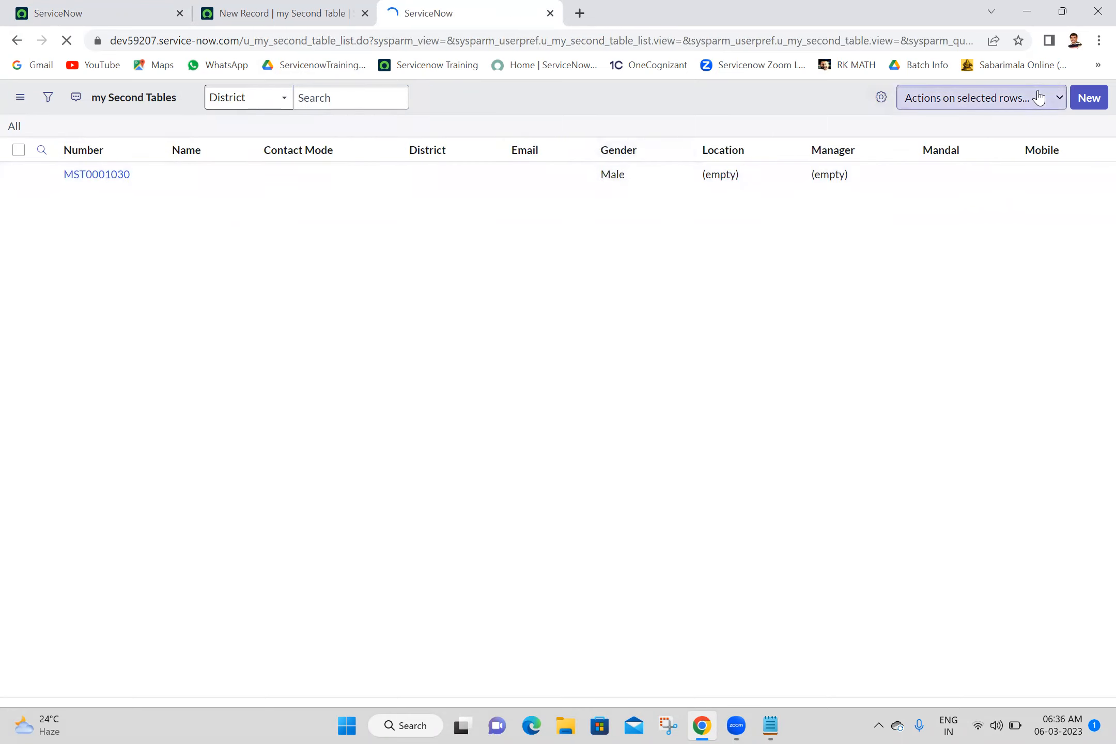
{"action": "left_click", "coordinate": [1090, 99]}
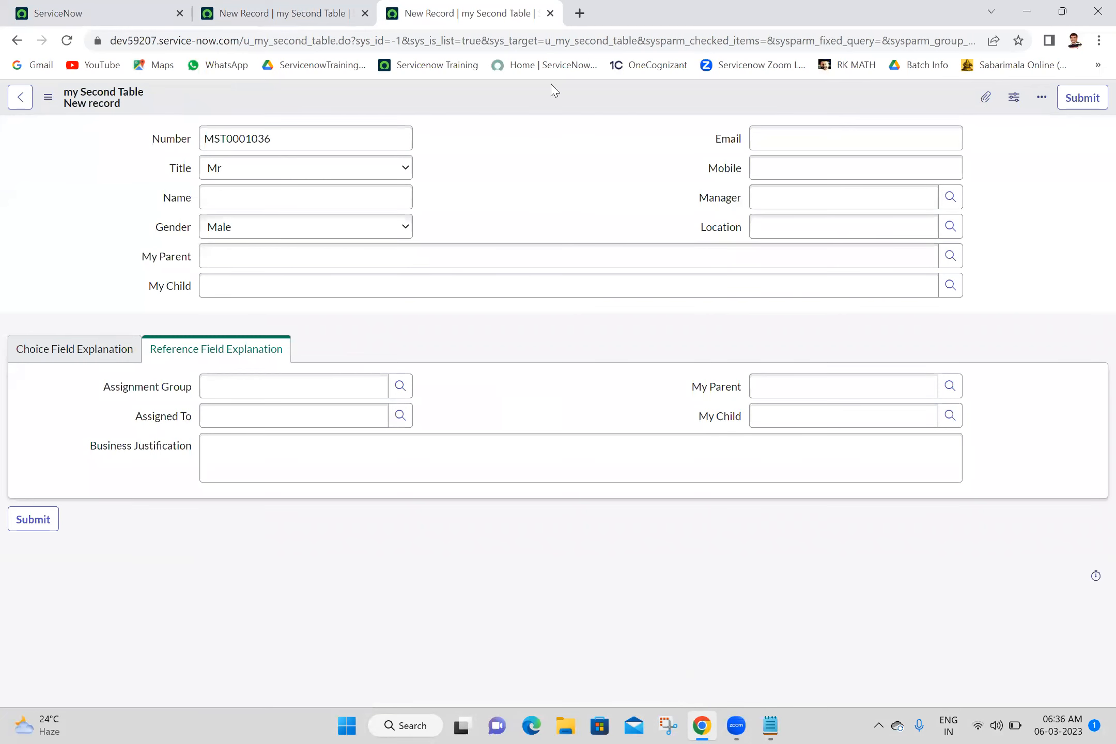
Step: Reopen the my Second Tables list in another new tab and check its view options
{"action": "left_click", "coordinate": [127, 7]}
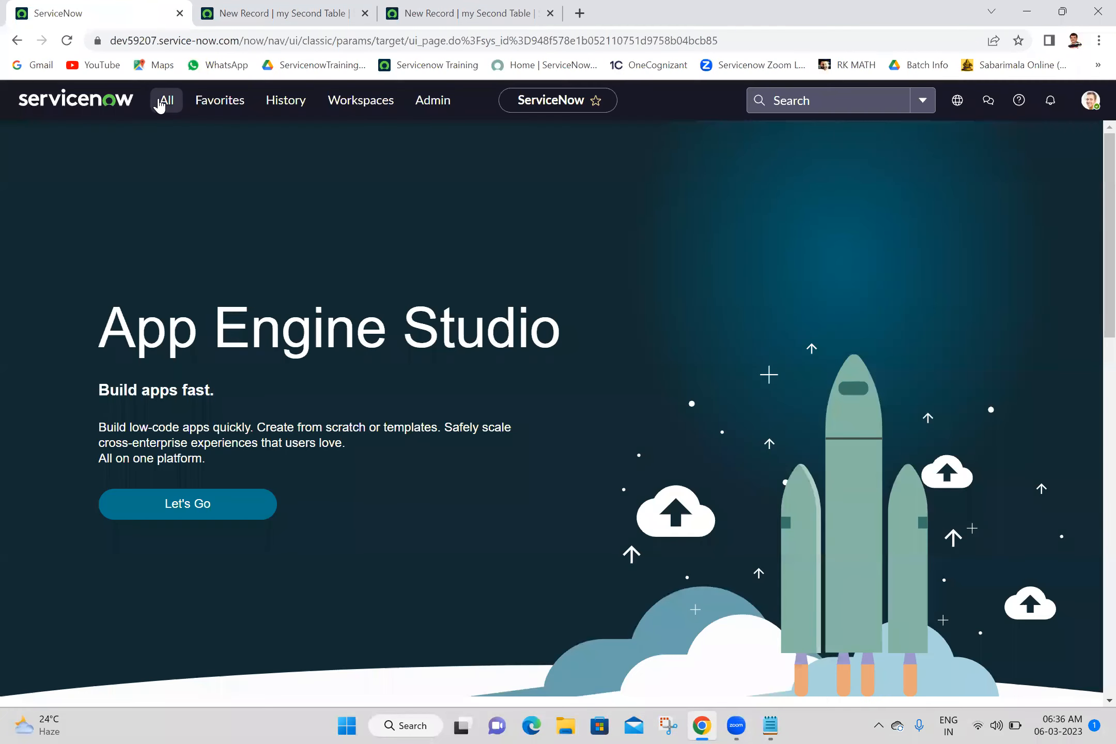
{"action": "left_click", "coordinate": [164, 101]}
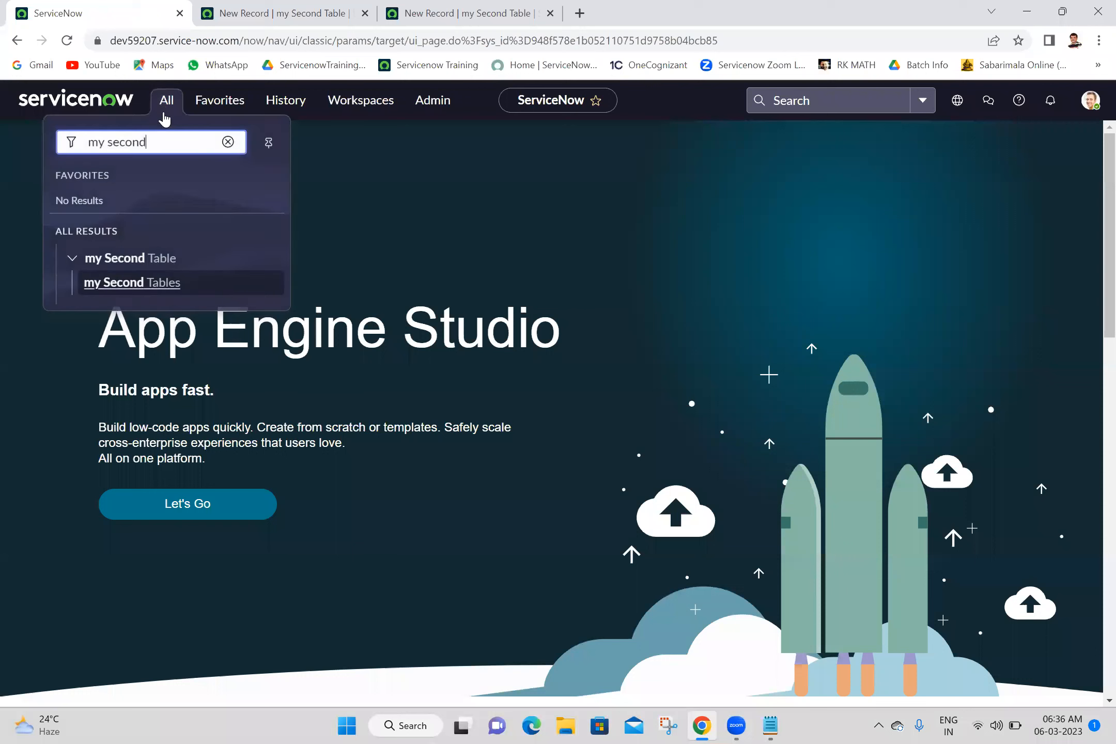
{"action": "middle_click", "coordinate": [127, 289]}
{"action": "left_click", "coordinate": [516, 11]}
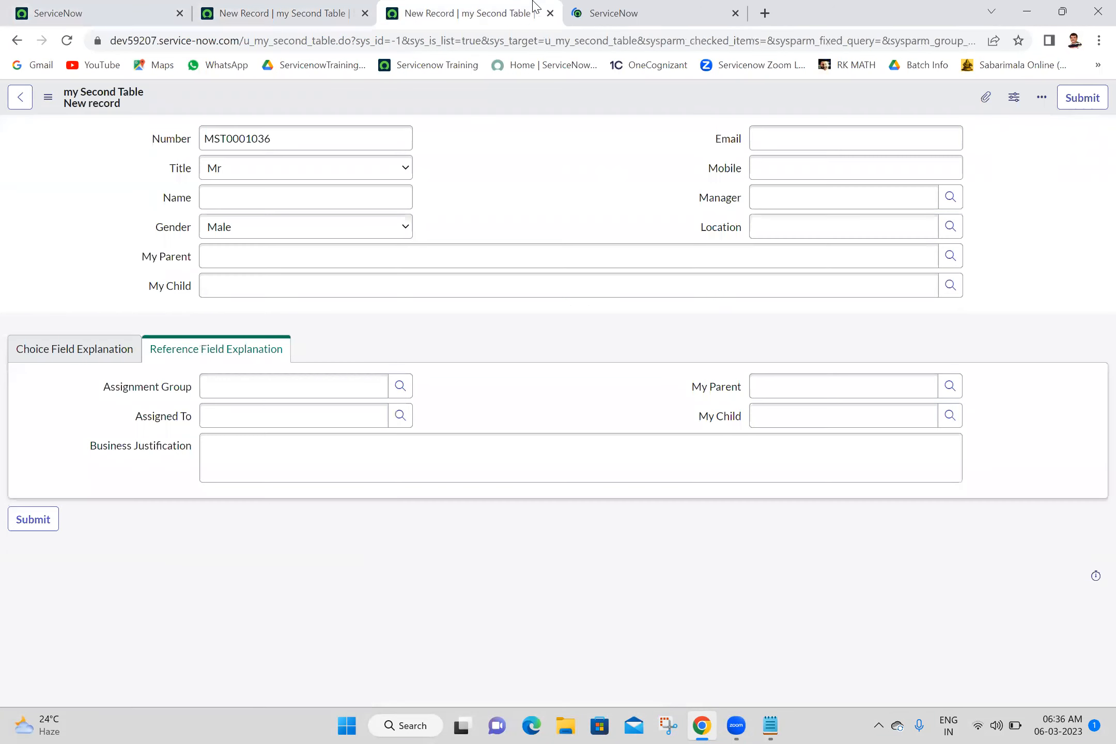
{"action": "left_click", "coordinate": [676, 6]}
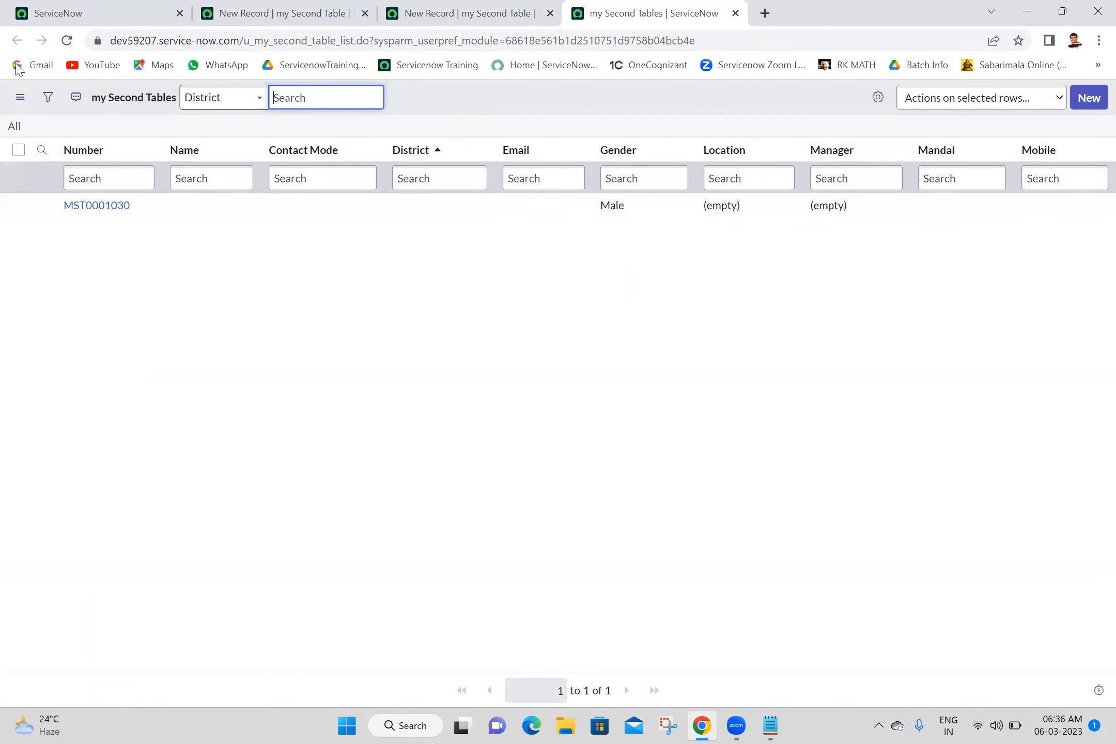
{"action": "left_click", "coordinate": [21, 97]}
{"action": "mouse_move", "coordinate": [73, 100]}
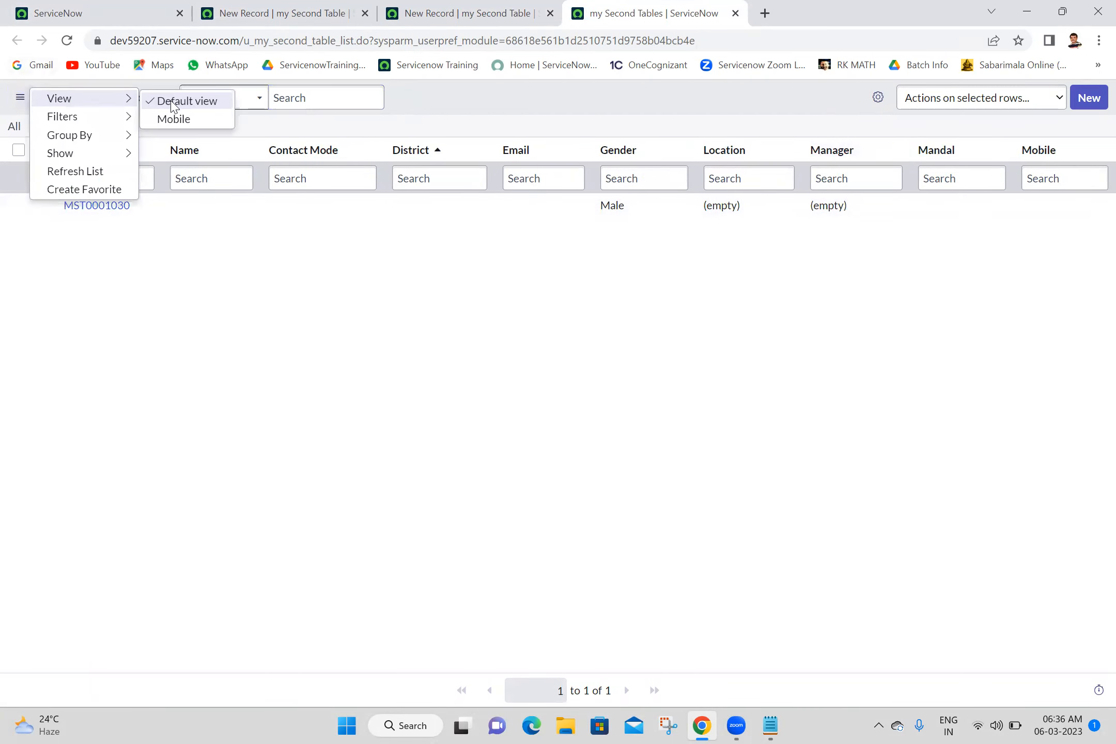
{"action": "key", "text": "Escape"}
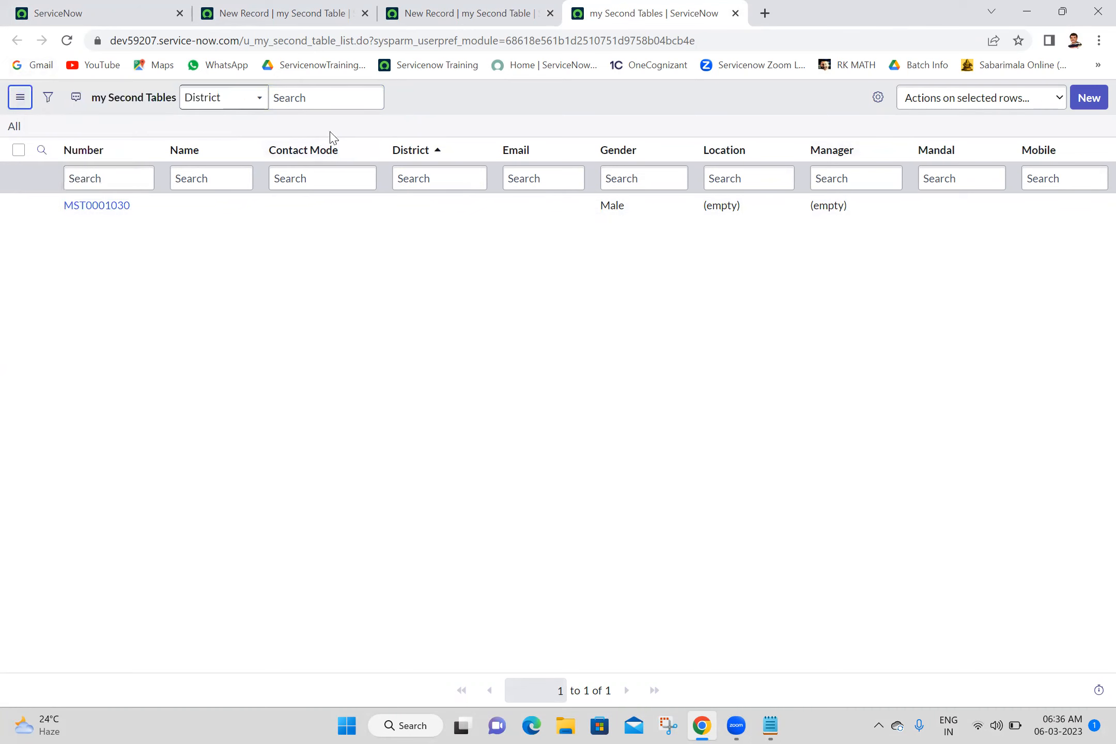
Step: Open the List Layout configuration from the Name column's header menu
{"action": "right_click", "coordinate": [212, 157]}
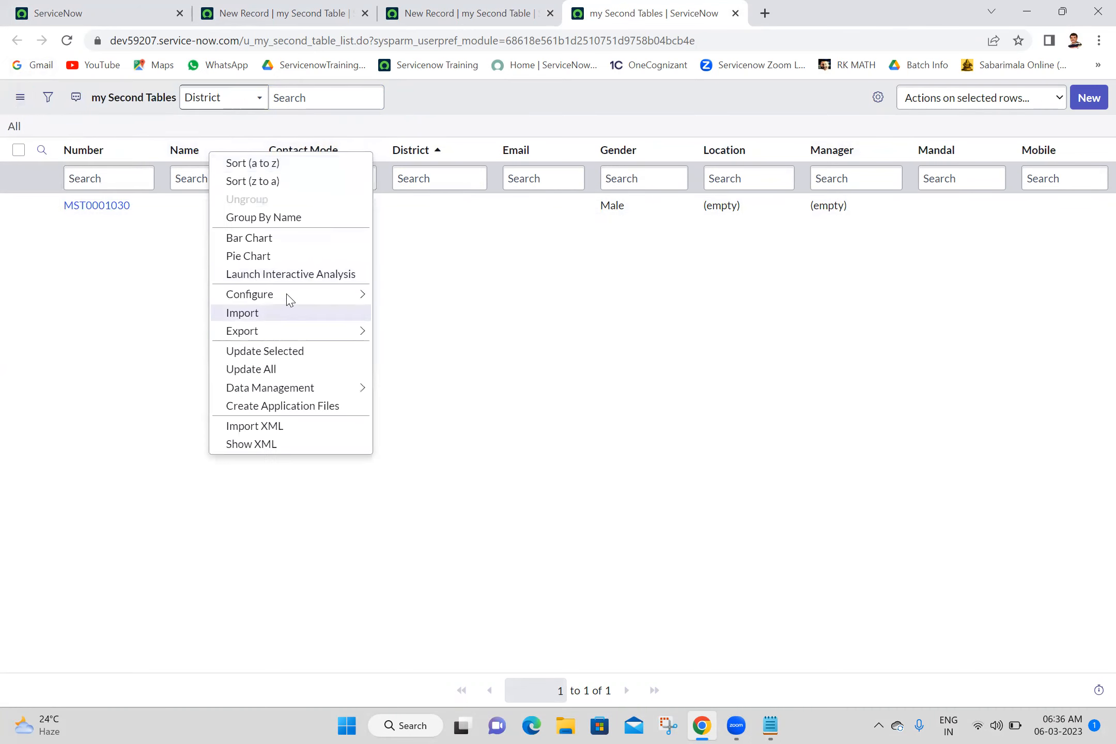
{"action": "mouse_move", "coordinate": [313, 296]}
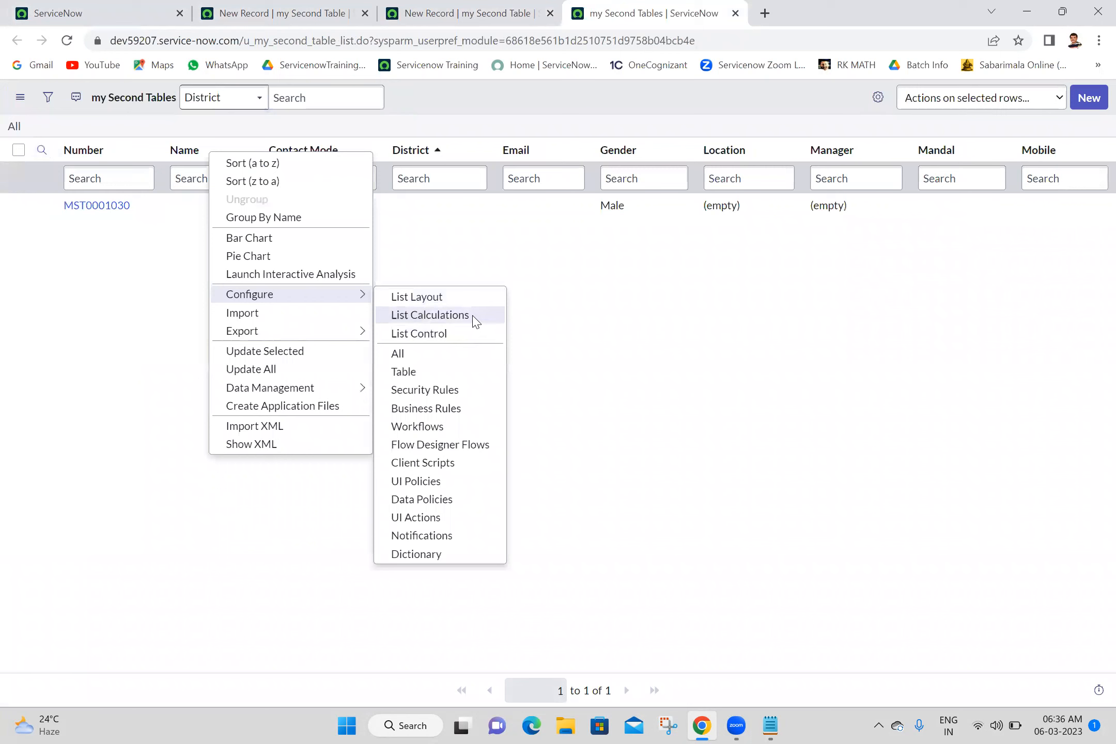
{"action": "left_click", "coordinate": [461, 304]}
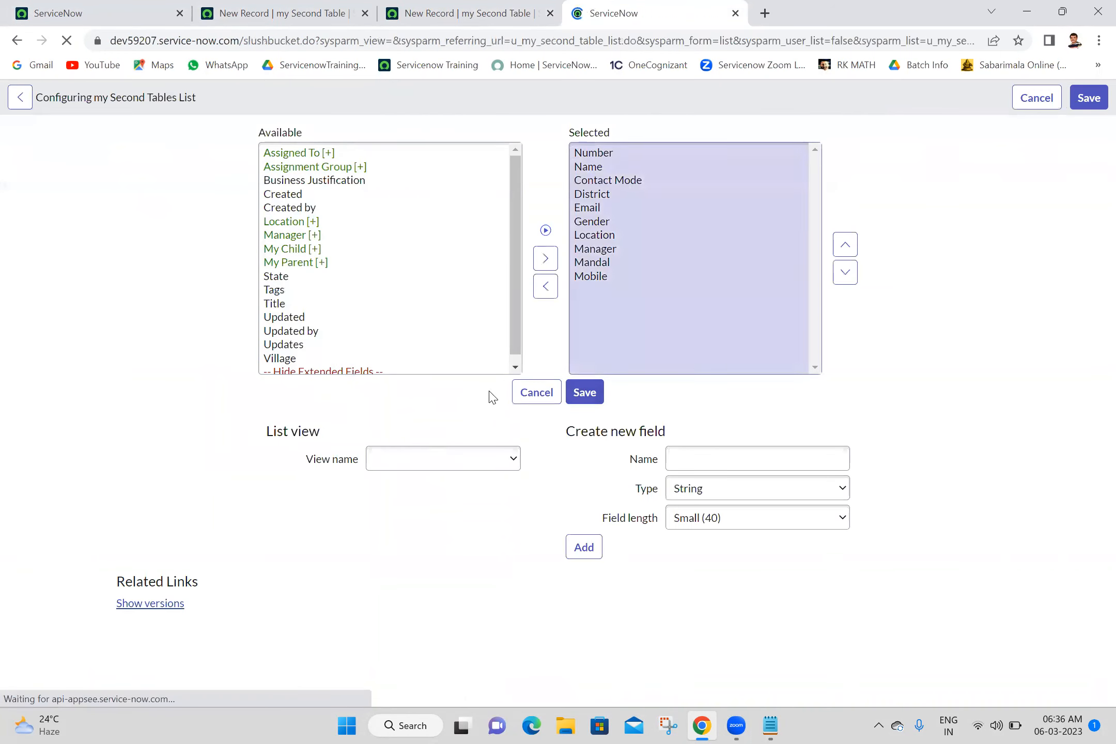
Step: Create a new list view named Manager, replacing a mistakenly chosen 'Notes' name
{"action": "left_click", "coordinate": [462, 454]}
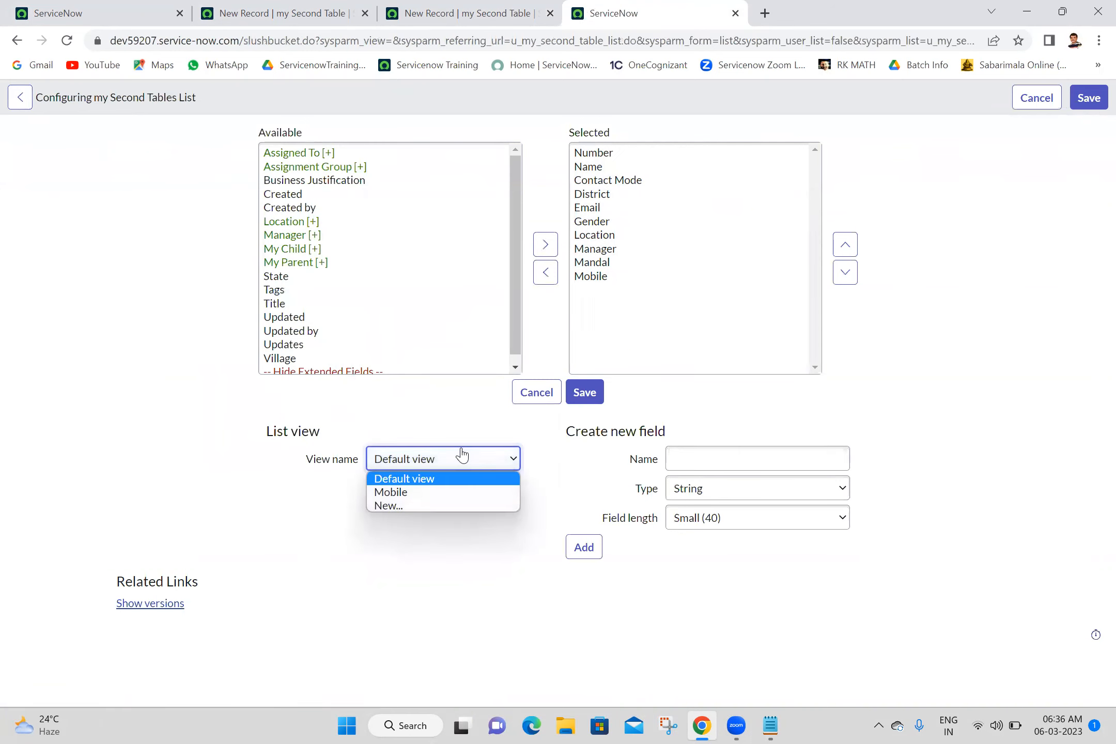
{"action": "left_click", "coordinate": [396, 508]}
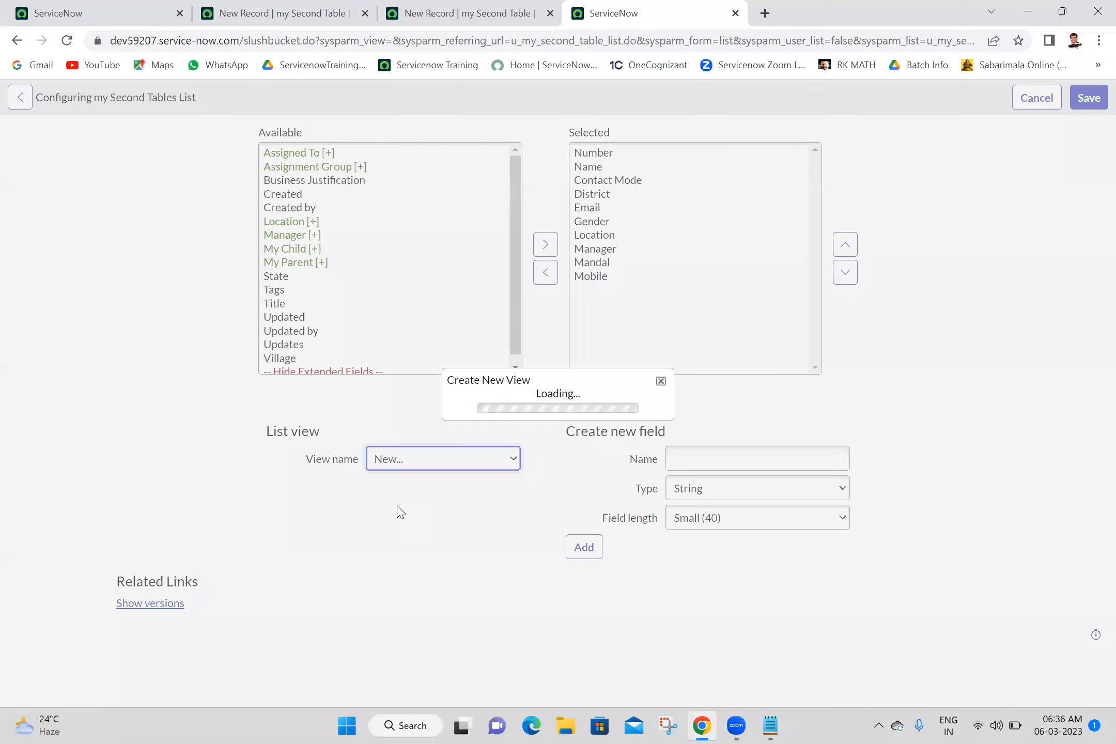
{"action": "left_click", "coordinate": [579, 387]}
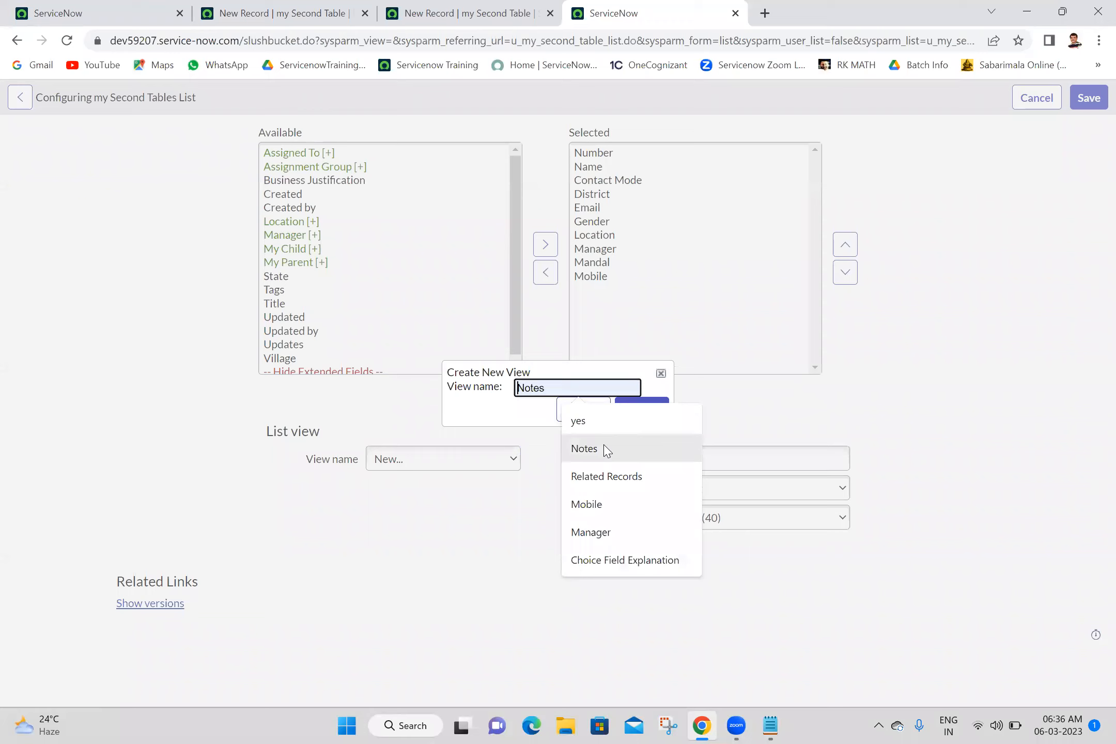
{"action": "left_click", "coordinate": [585, 448]}
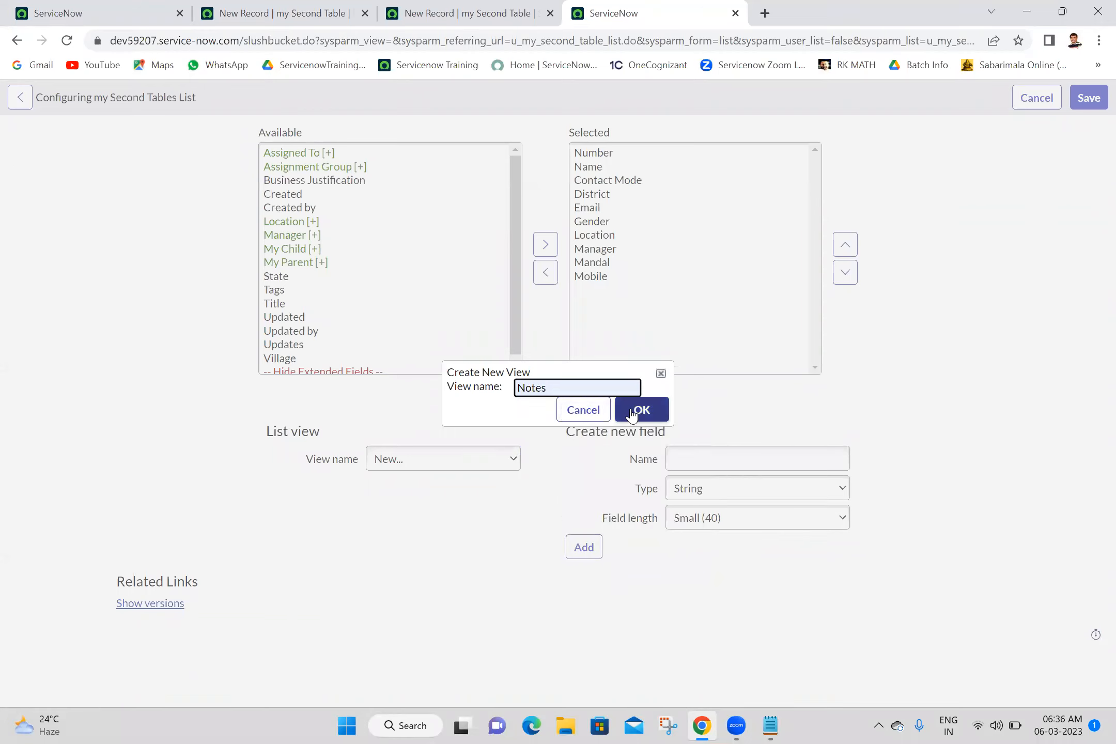
{"action": "key", "text": "BackSpace"}
{"action": "key", "text": "BackSpace"}
{"action": "key", "text": "BackSpace"}
{"action": "key", "text": "BackSpace"}
{"action": "key", "text": "BackSpace"}
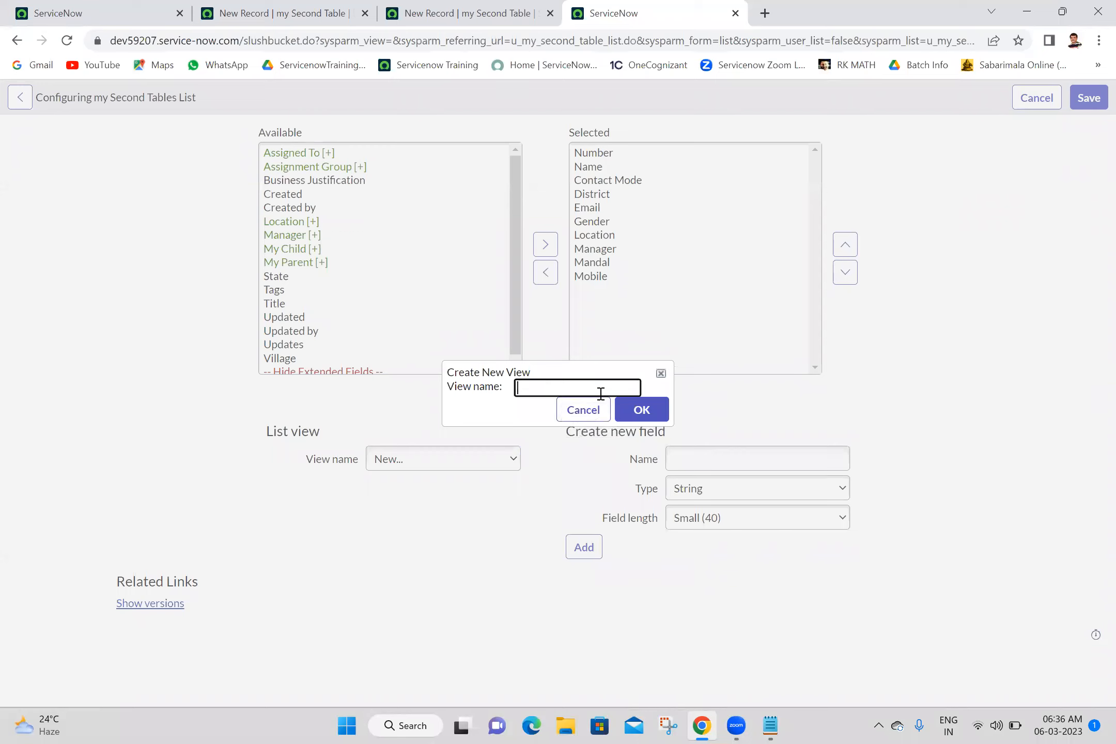
{"action": "left_click", "coordinate": [601, 394]}
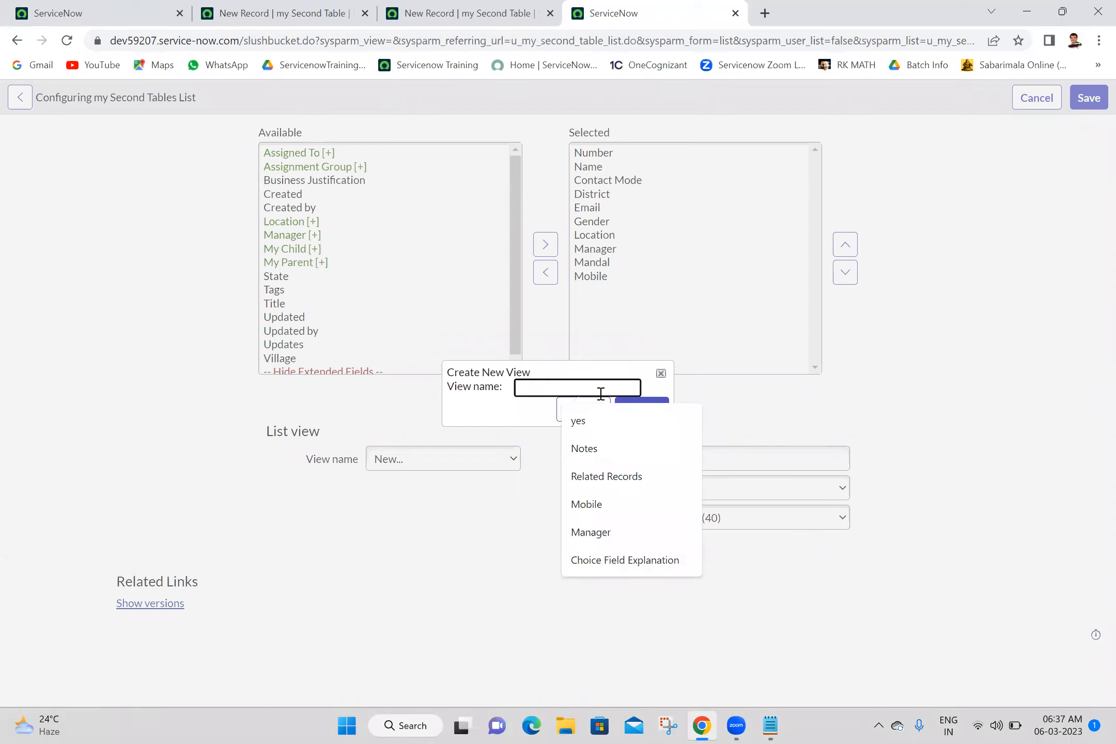
{"action": "left_click", "coordinate": [593, 533]}
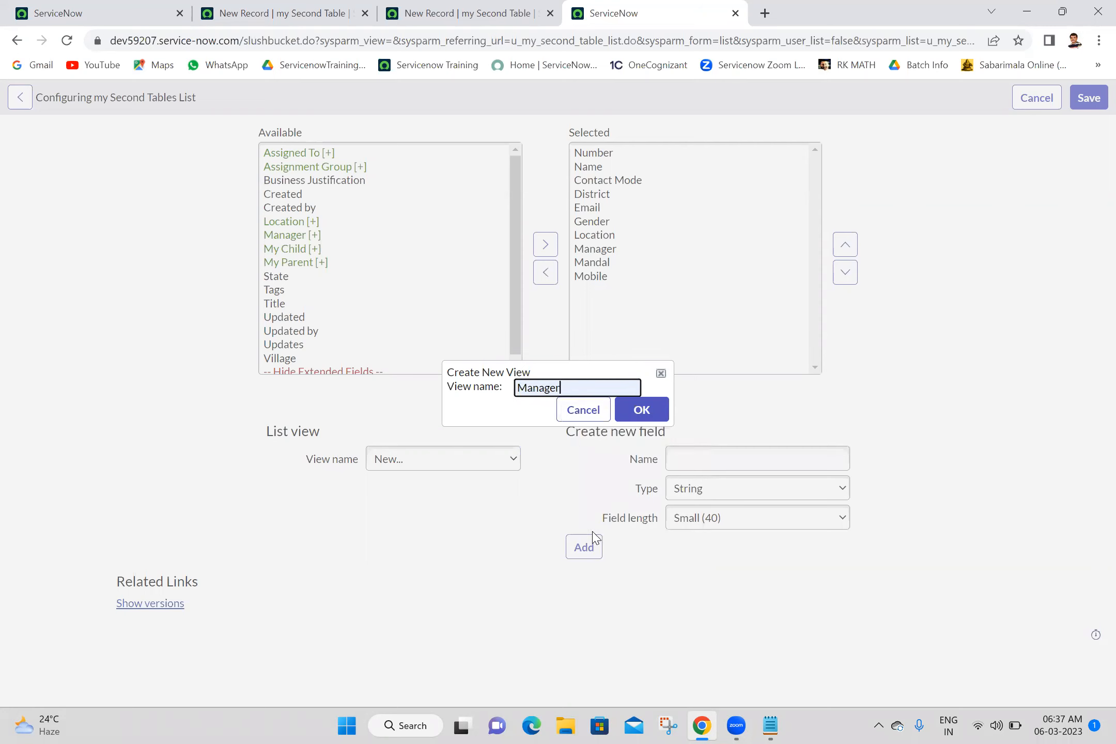
{"action": "left_click", "coordinate": [642, 414]}
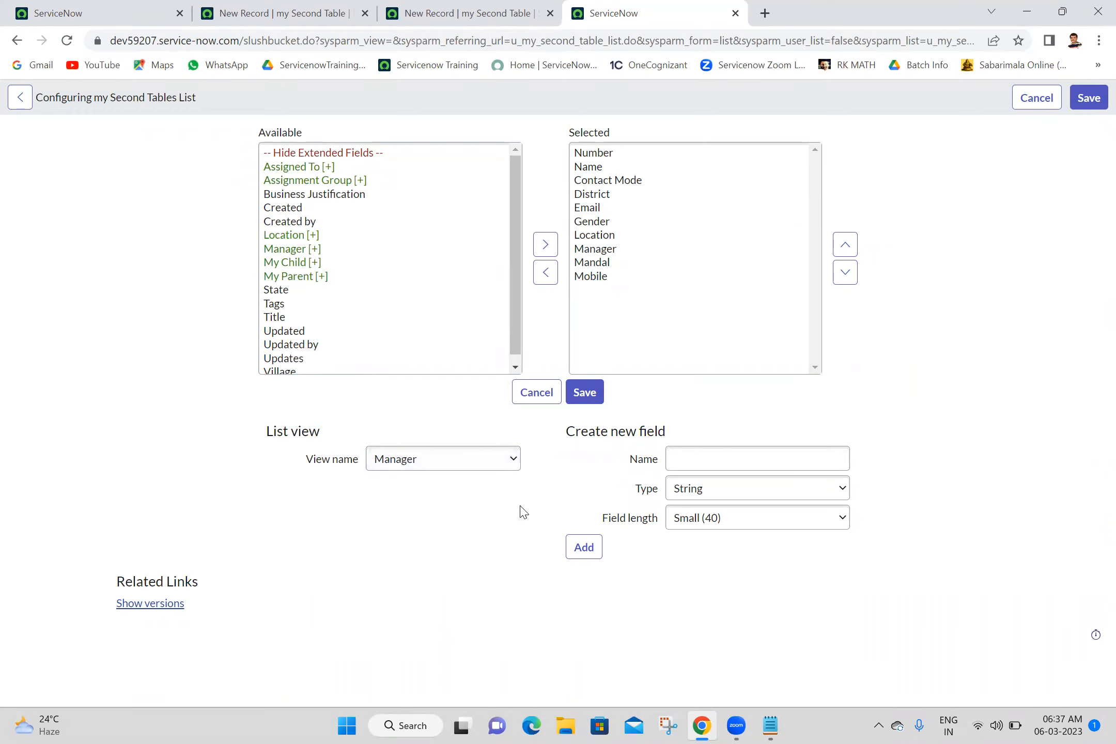
Step: Keep Manager as the list view and select the Mobile column
{"action": "left_click", "coordinate": [478, 475]}
{"action": "left_click", "coordinate": [558, 448]}
{"action": "left_click", "coordinate": [590, 277]}
{"action": "key", "text": "shift+Up"}
{"action": "key", "text": "shift+Up"}
{"action": "key", "text": "shift+Up"}
{"action": "key", "text": "shift+Up"}
{"action": "key", "text": "shift+Up"}
{"action": "key", "text": "shift+Up"}
{"action": "key", "text": "shift+Up"}
{"action": "key", "text": "shift+Up"}
{"action": "key", "text": "shift+Up"}
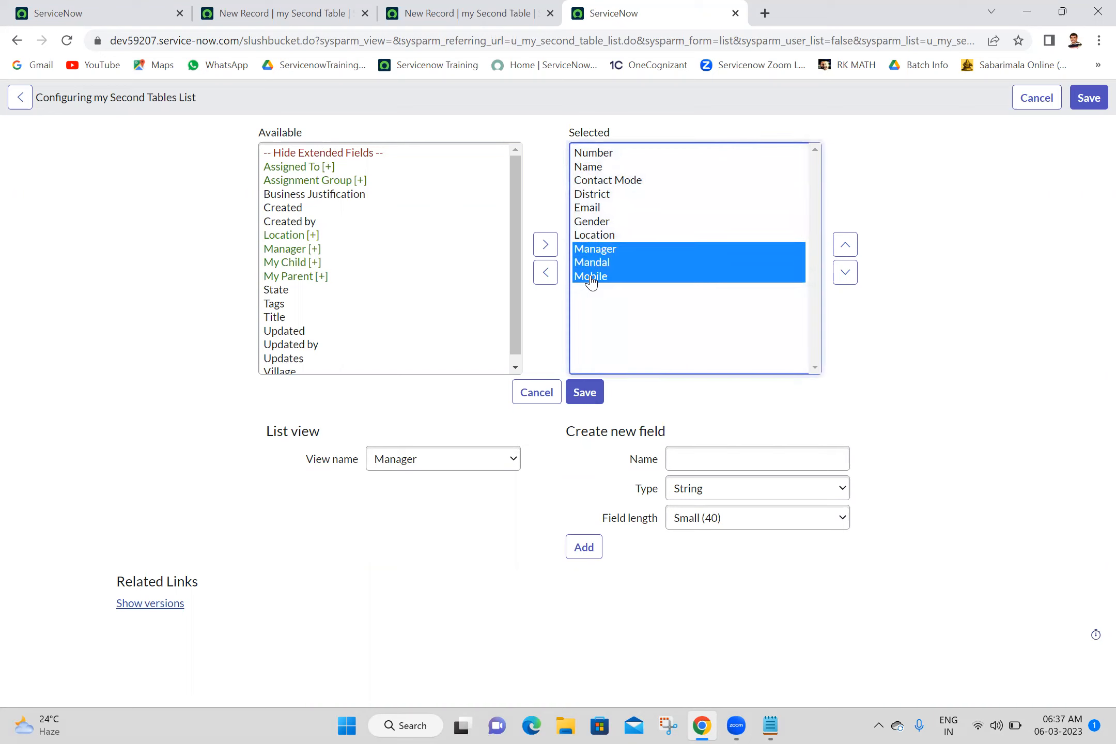
{"action": "left_click", "coordinate": [592, 283]}
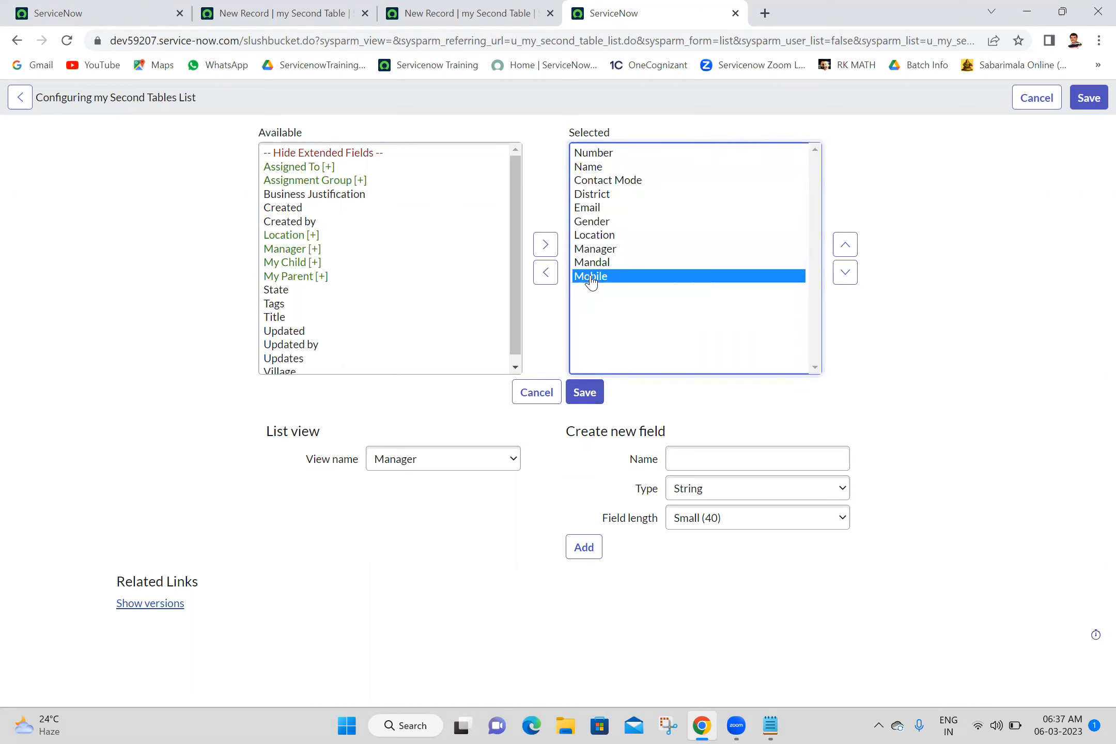
{"action": "key", "text": "shift+Up"}
{"action": "key", "text": "shift+Up"}
{"action": "key", "text": "shift+Up"}
{"action": "key", "text": "shift+Up"}
{"action": "key", "text": "shift+Up"}
{"action": "key", "text": "shift+Up"}
{"action": "key", "text": "shift+Up"}
{"action": "key", "text": "shift+Up"}
{"action": "key", "text": "shift+Up"}
{"action": "key", "text": "shift+Up"}
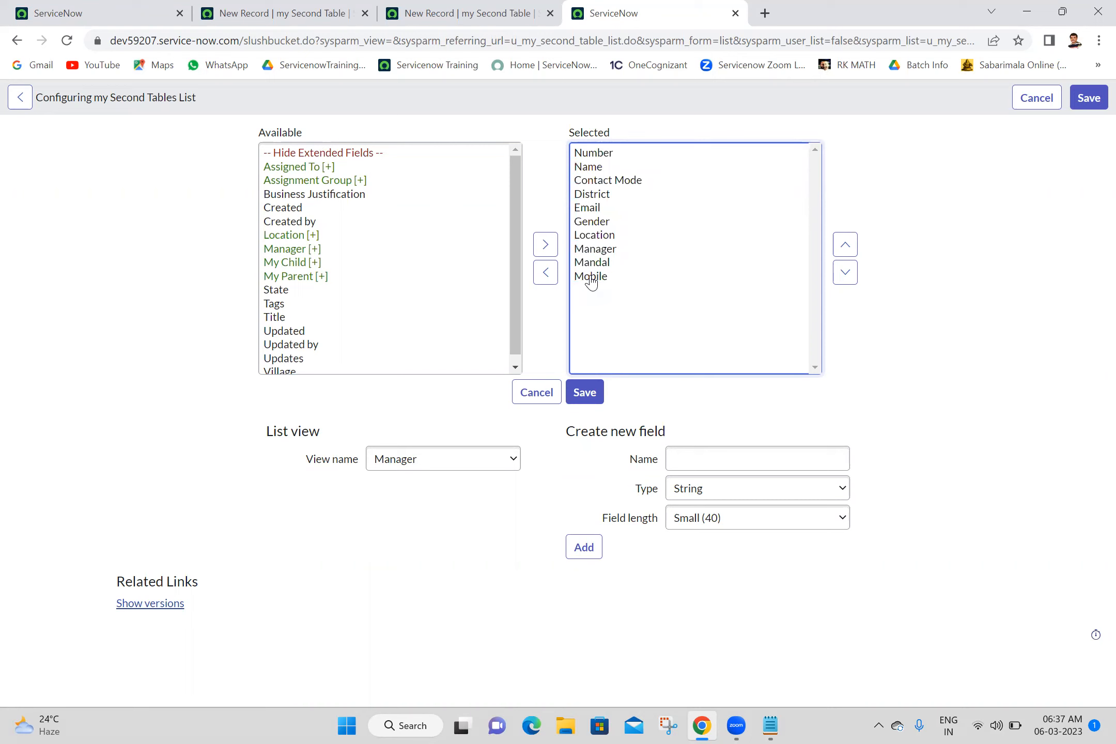
Step: Remove Contact Mode, District, Gender and Mandal from the Manager view columns
{"action": "left_click", "coordinate": [602, 184]}
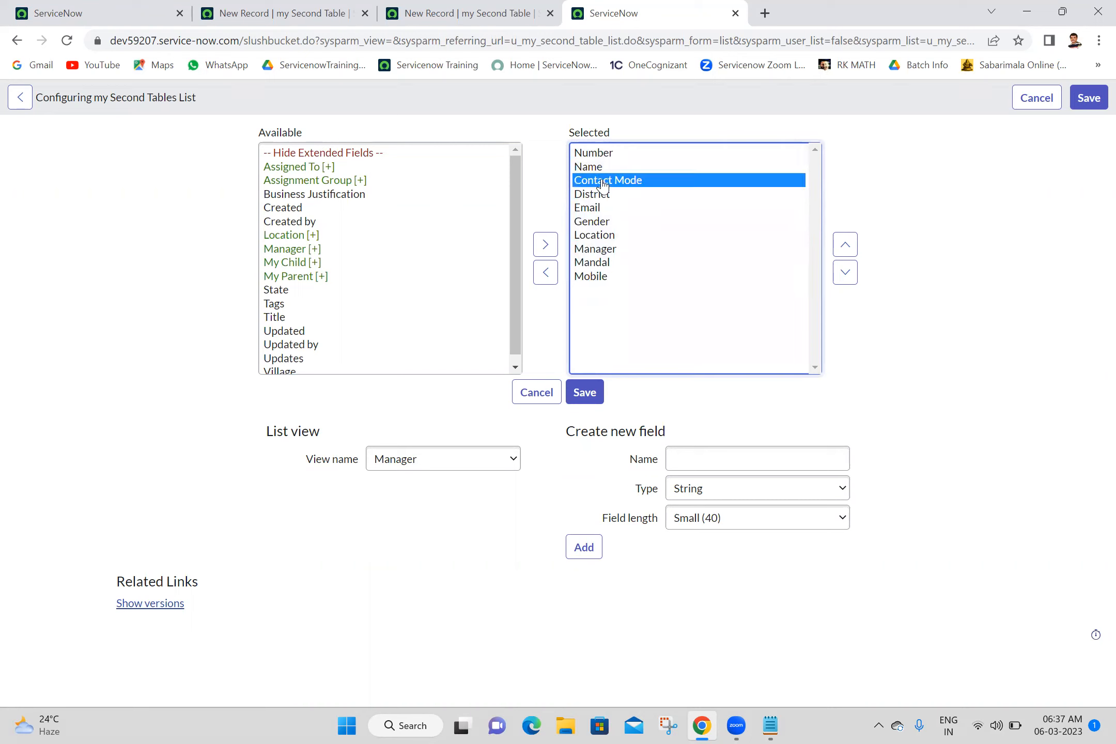
{"action": "left_click", "coordinate": [545, 272]}
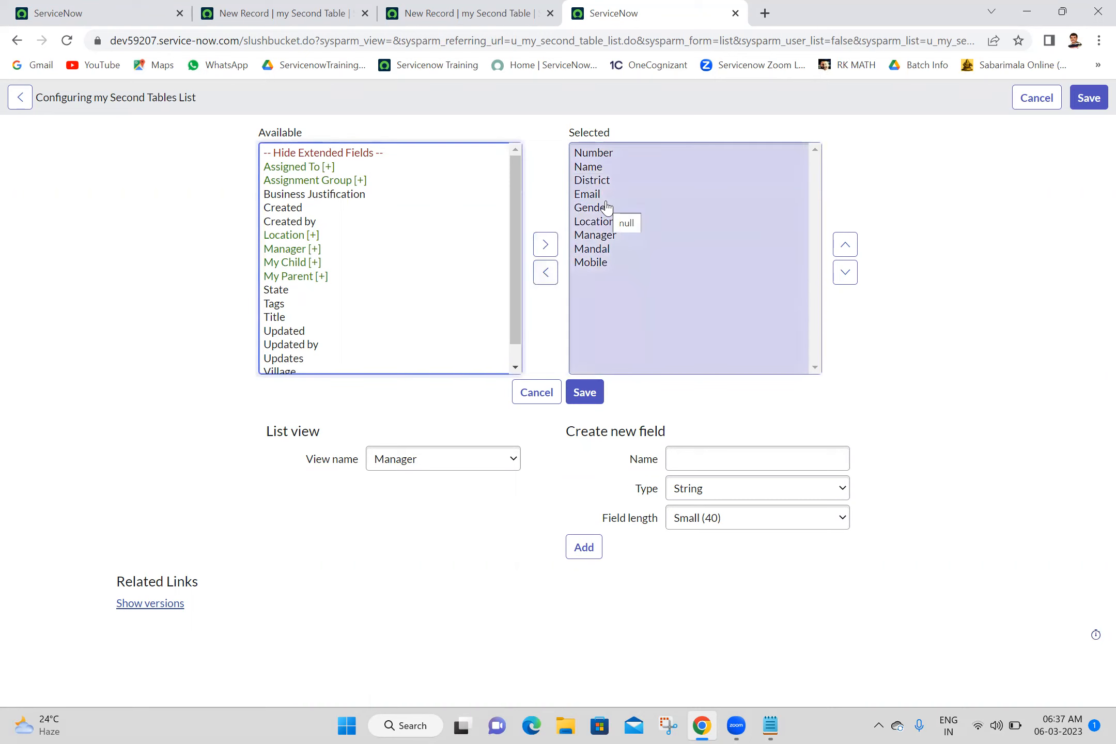
{"action": "left_click", "coordinate": [600, 182]}
{"action": "left_click", "coordinate": [546, 272]}
{"action": "left_click", "coordinate": [606, 193]}
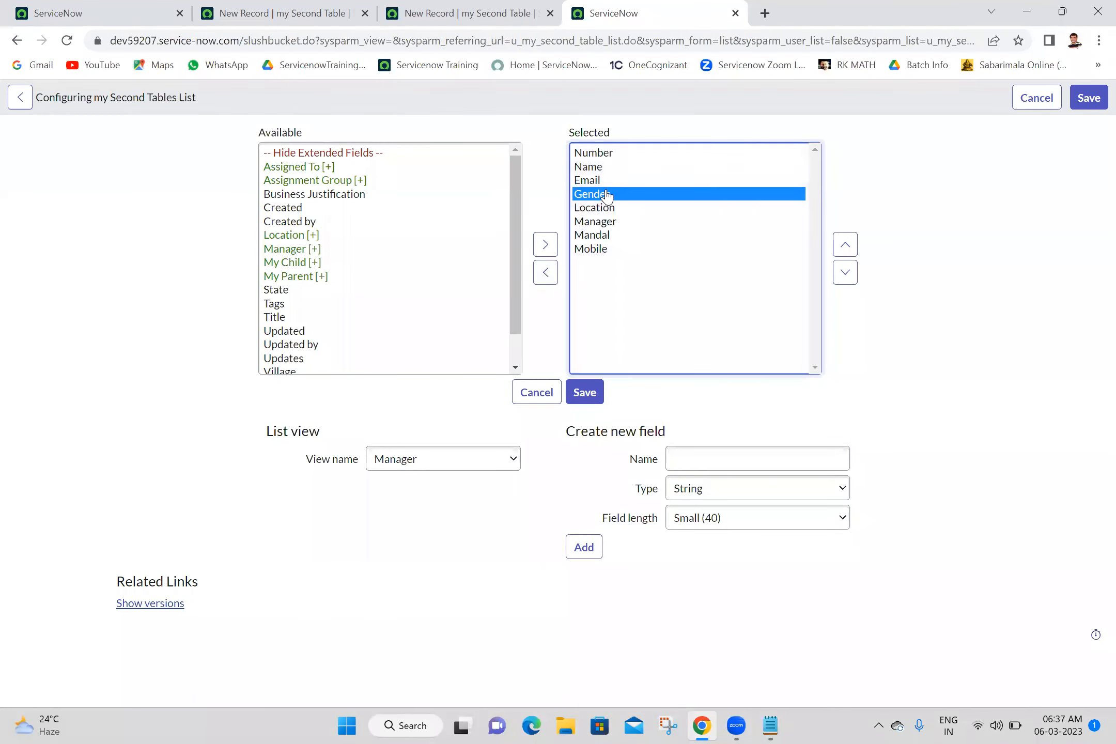
{"action": "left_click", "coordinate": [546, 273]}
{"action": "left_click", "coordinate": [600, 222]}
{"action": "left_click", "coordinate": [546, 273]}
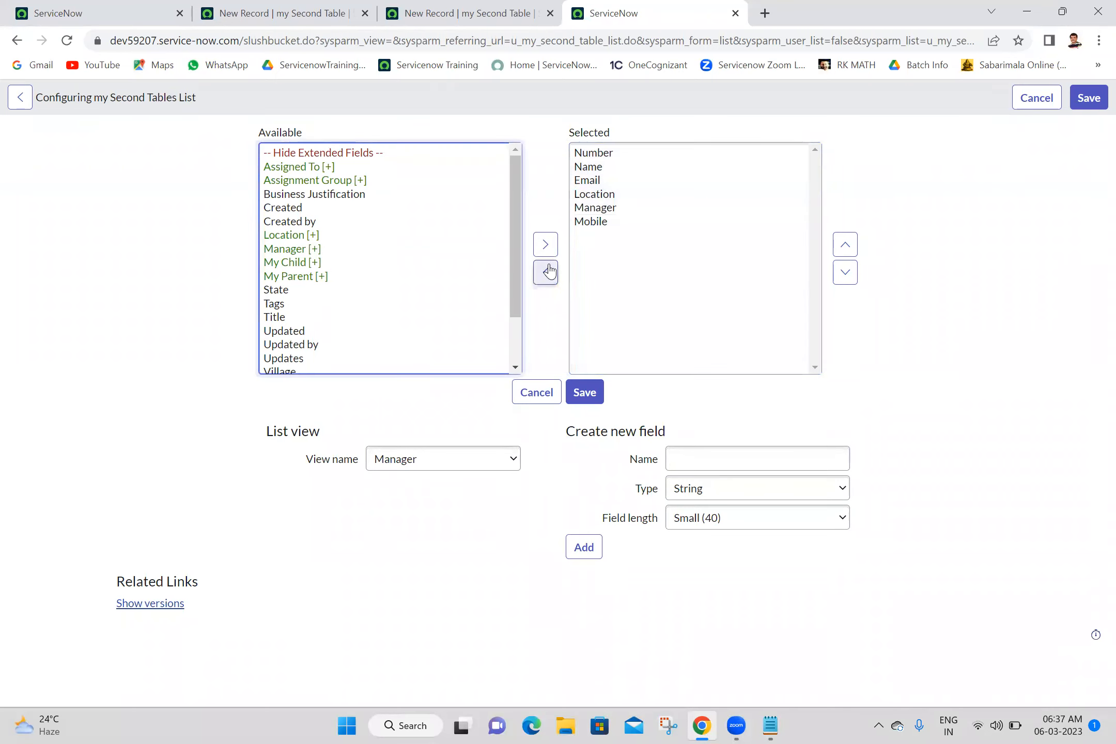
Step: Move Mobile and Manager above Location and save the Manager view layout
{"action": "left_click", "coordinate": [364, 263]}
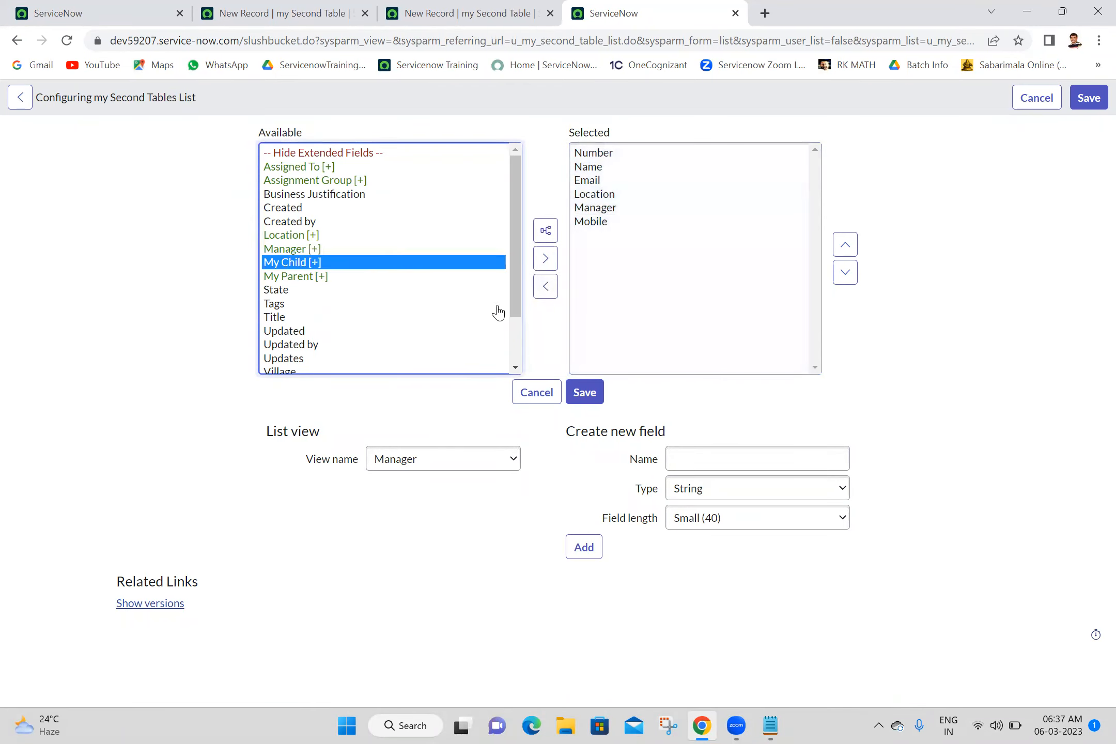
{"action": "left_click", "coordinate": [546, 285]}
{"action": "left_click", "coordinate": [515, 350]}
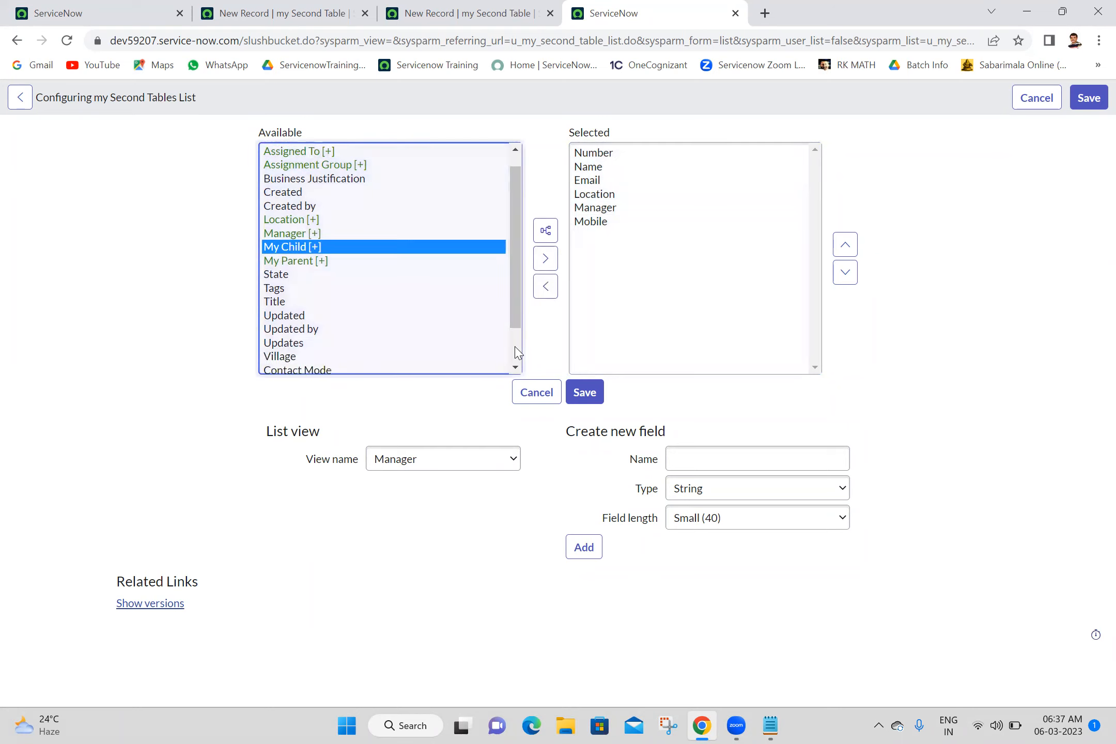
{"action": "left_click", "coordinate": [519, 181]}
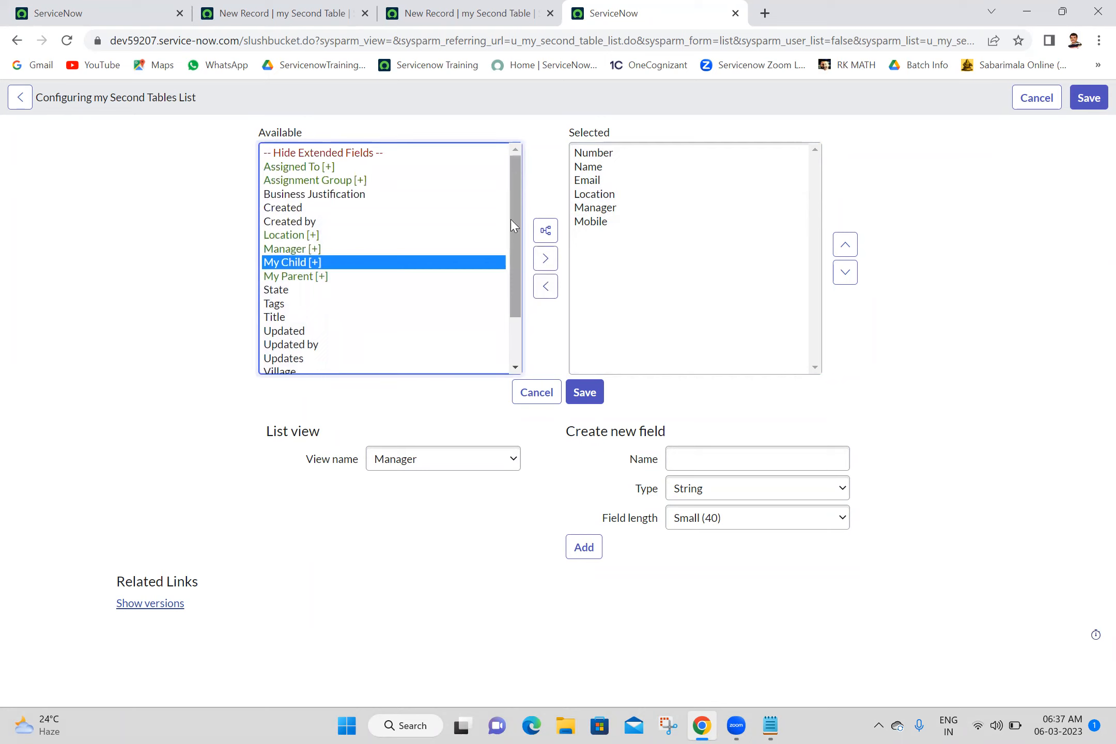
{"action": "left_click", "coordinate": [513, 338]}
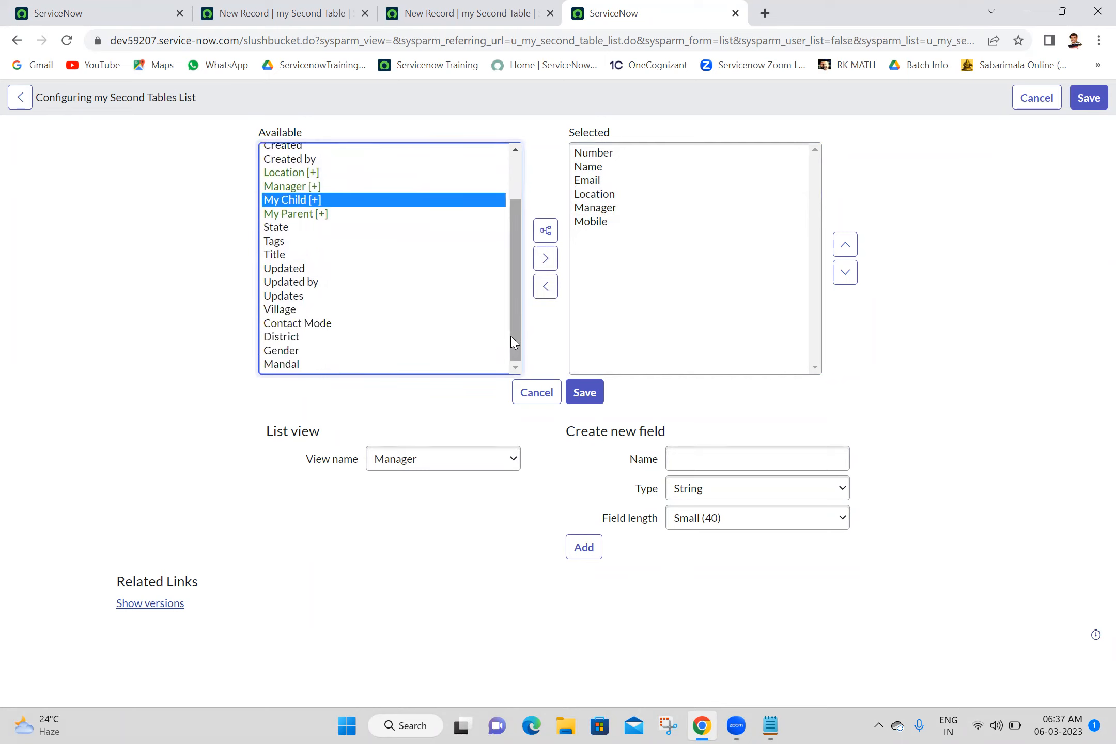
{"action": "left_click", "coordinate": [587, 222]}
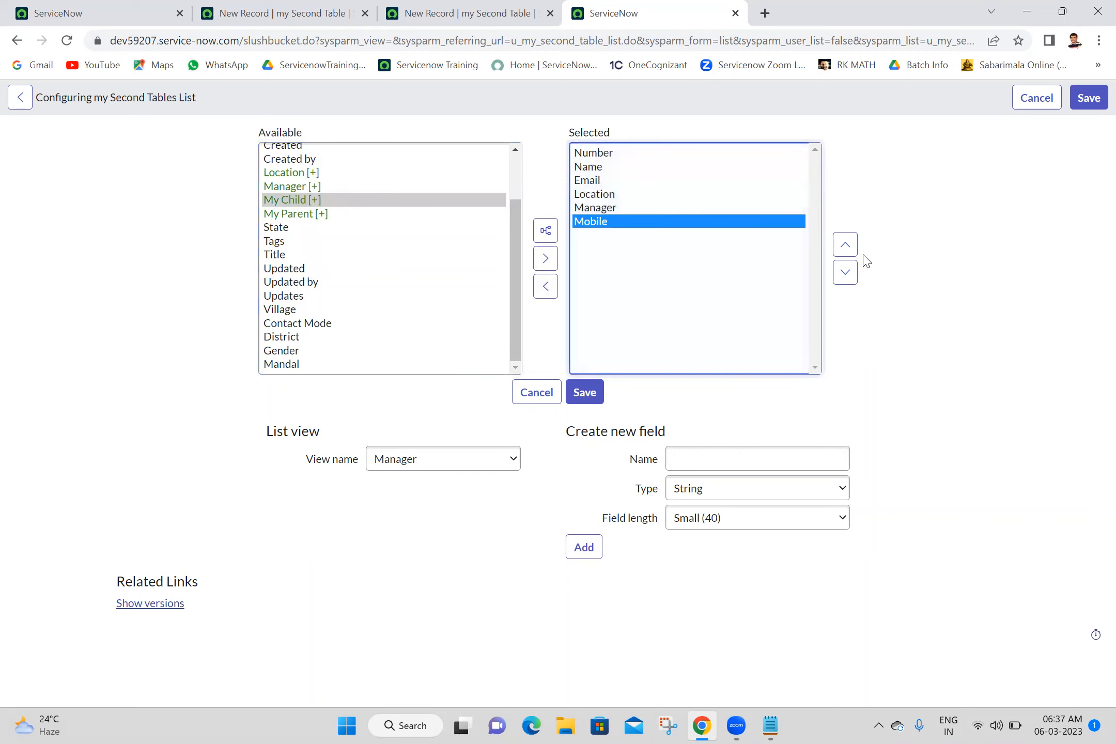
{"action": "left_click", "coordinate": [845, 245]}
{"action": "left_click", "coordinate": [844, 247]}
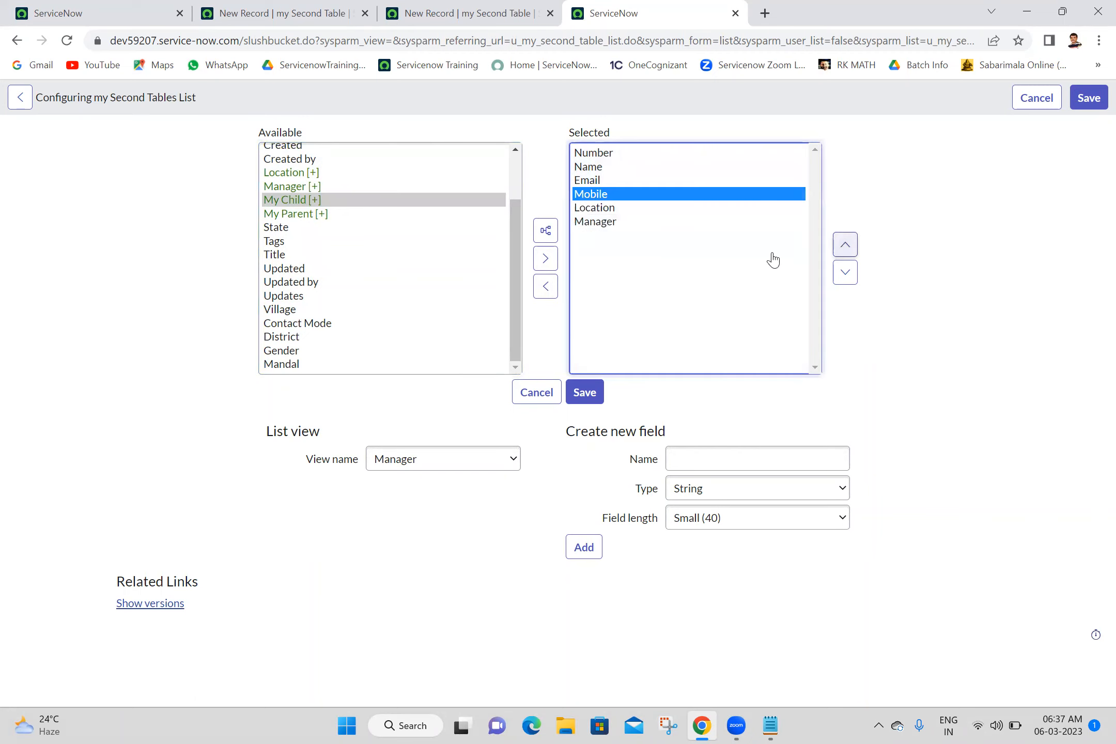
{"action": "left_click", "coordinate": [610, 222]}
{"action": "left_click", "coordinate": [841, 242]}
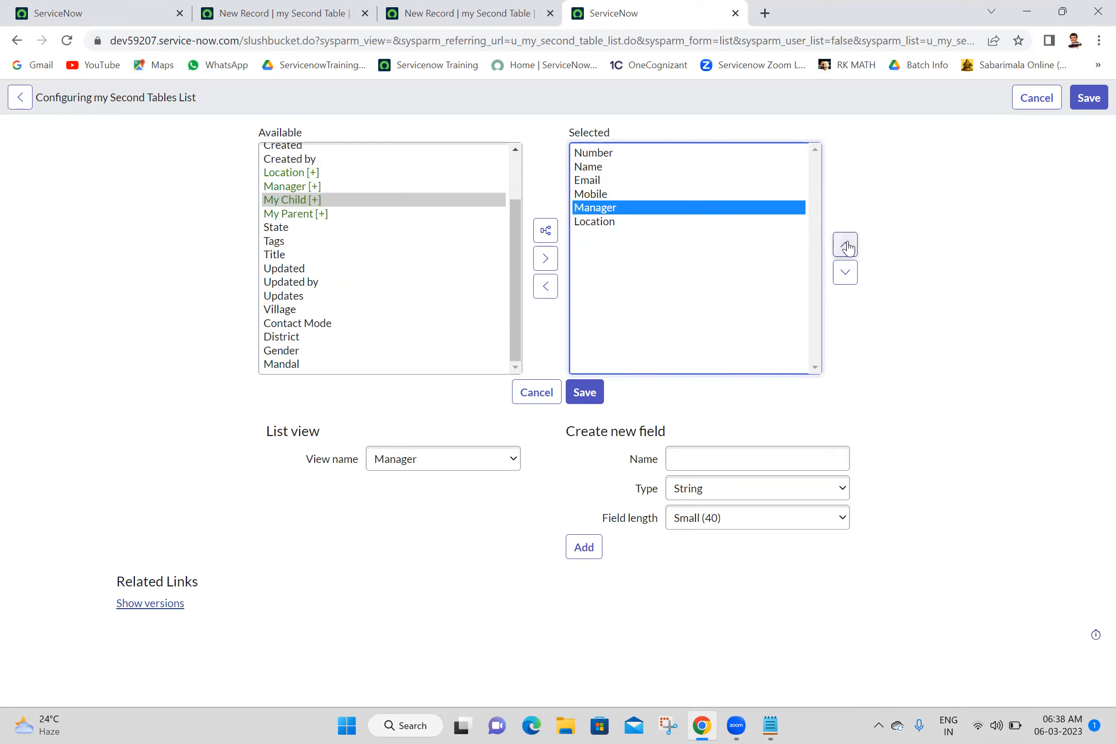
{"action": "left_click", "coordinate": [583, 396]}
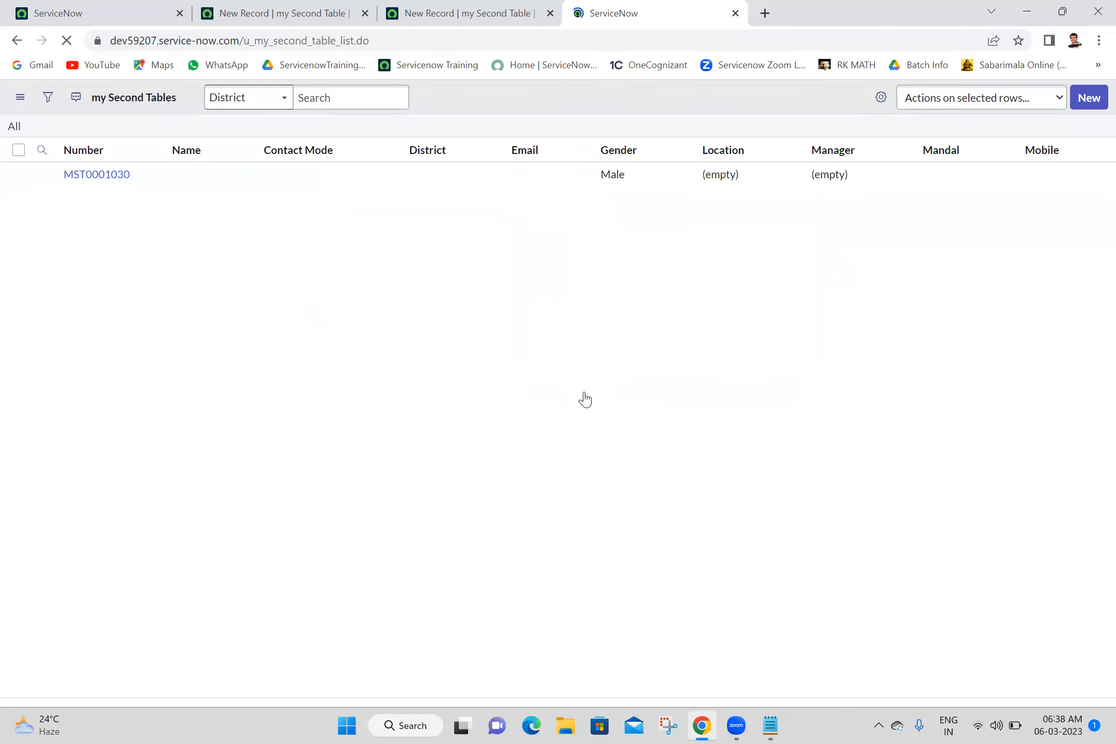
Step: Display the my Second Tables list in the Manager view
{"action": "left_click", "coordinate": [21, 97]}
{"action": "mouse_move", "coordinate": [54, 101]}
{"action": "left_click", "coordinate": [163, 124]}
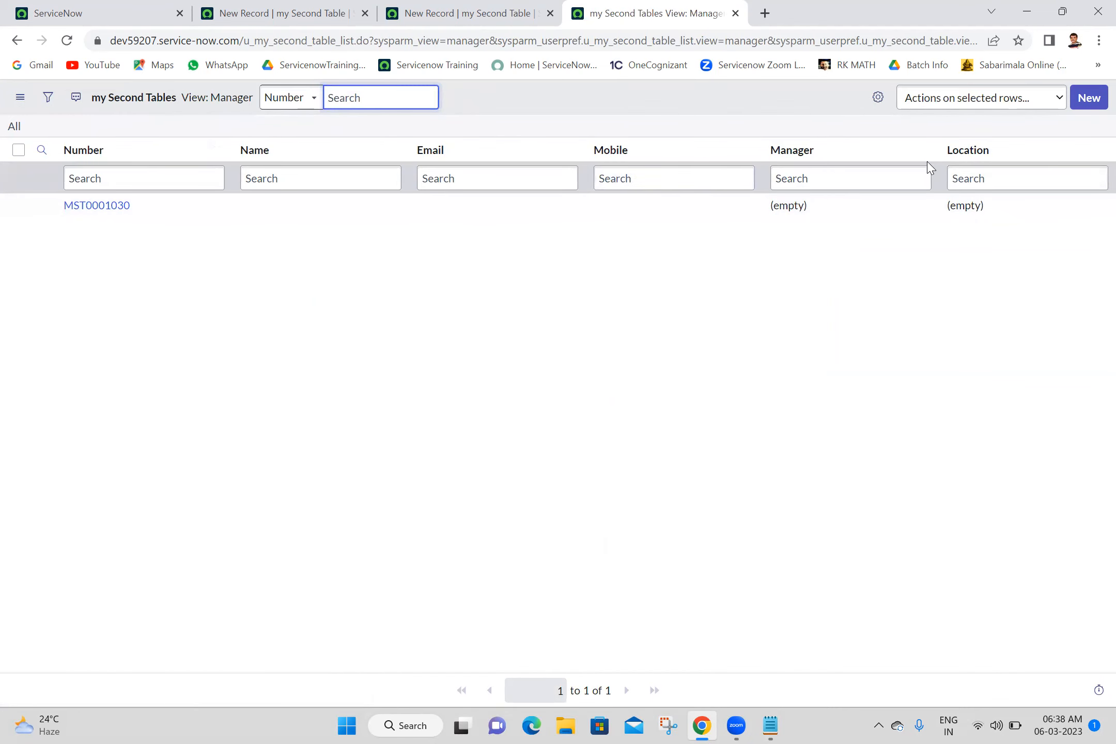
Step: Start a new my Second Table record and open its Form Layout configuration
{"action": "left_click", "coordinate": [1089, 105]}
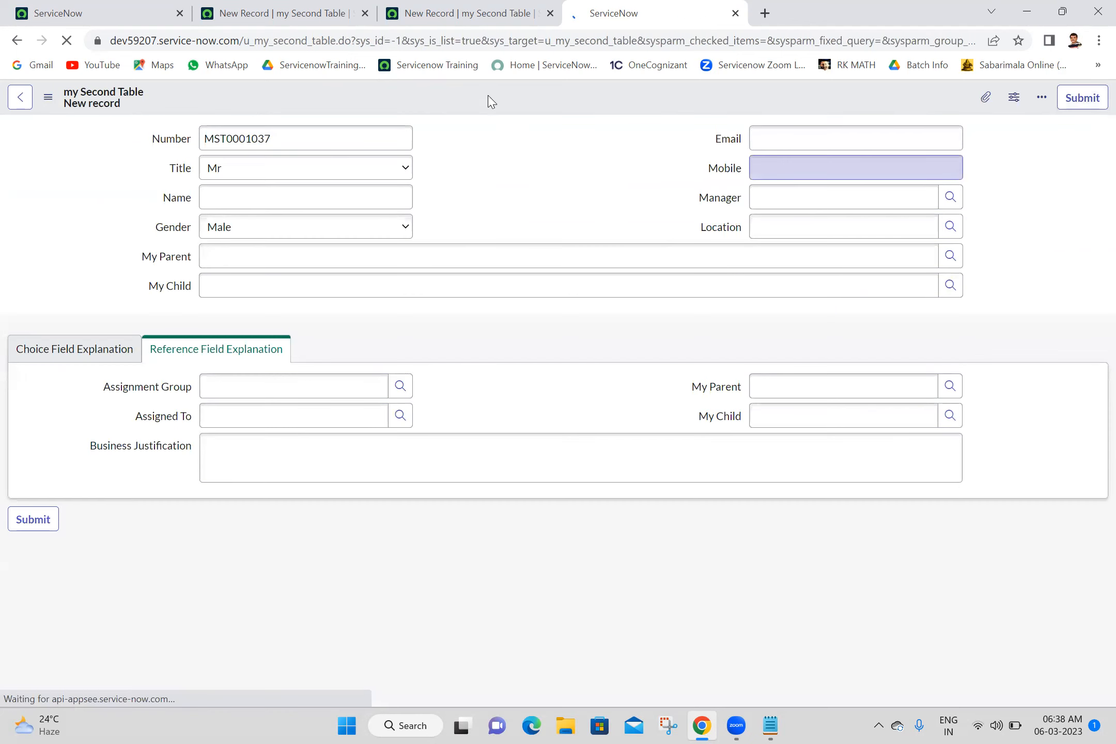
{"action": "right_click", "coordinate": [481, 94]}
{"action": "mouse_move", "coordinate": [551, 119]}
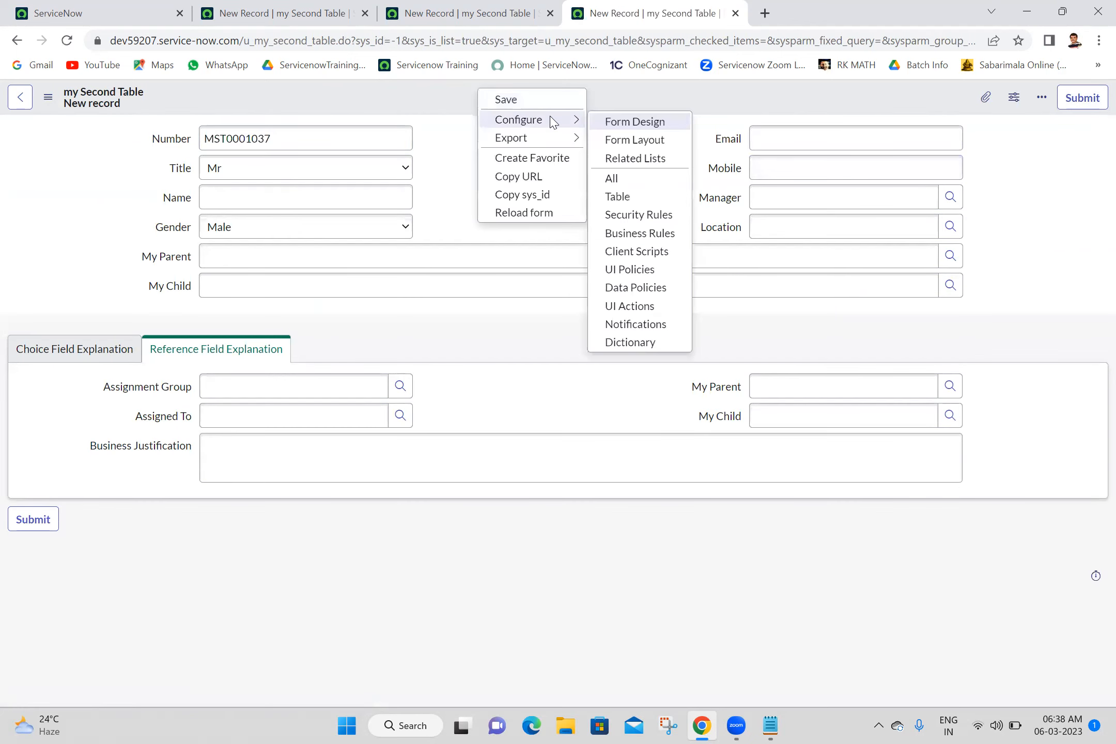
{"action": "left_click", "coordinate": [630, 145]}
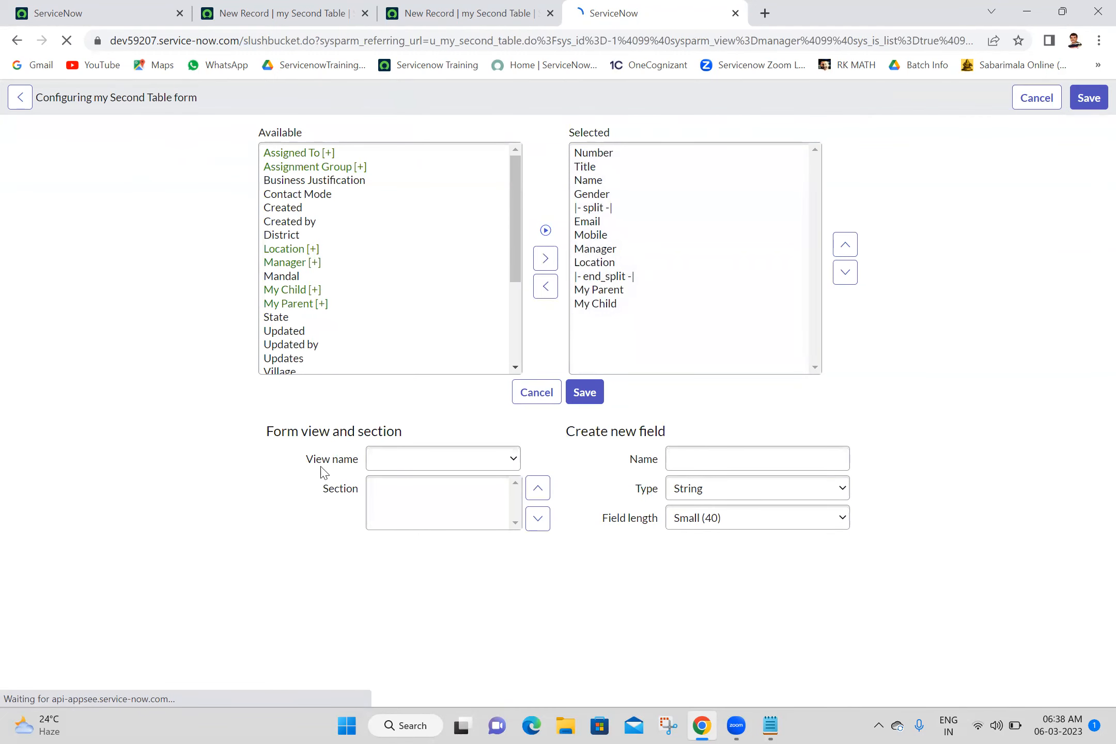
Step: Create a new form view named Manager
{"action": "left_click", "coordinate": [409, 462]}
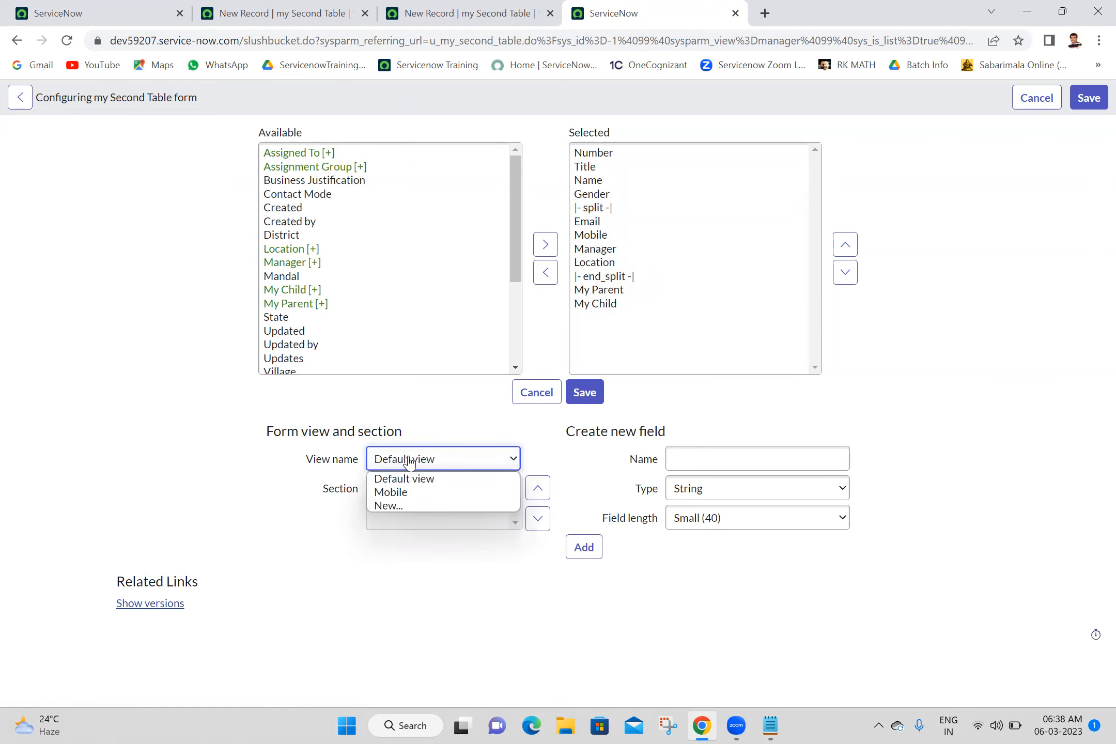
{"action": "left_click", "coordinate": [402, 510]}
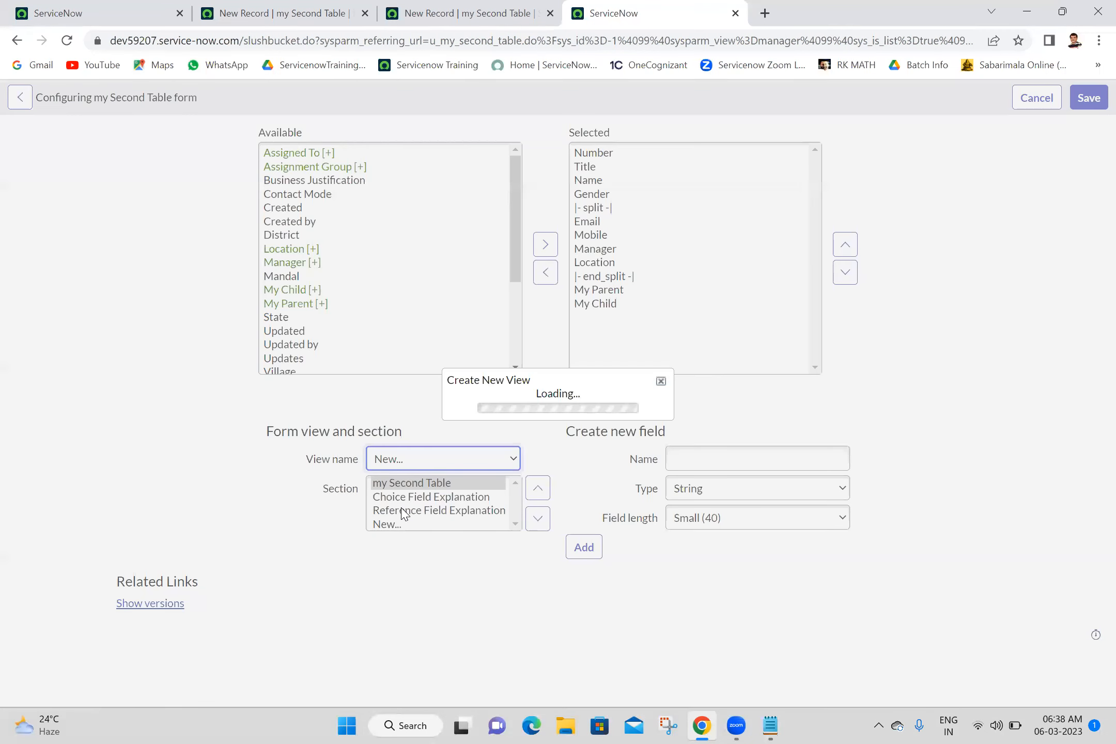
{"action": "left_click", "coordinate": [609, 387]}
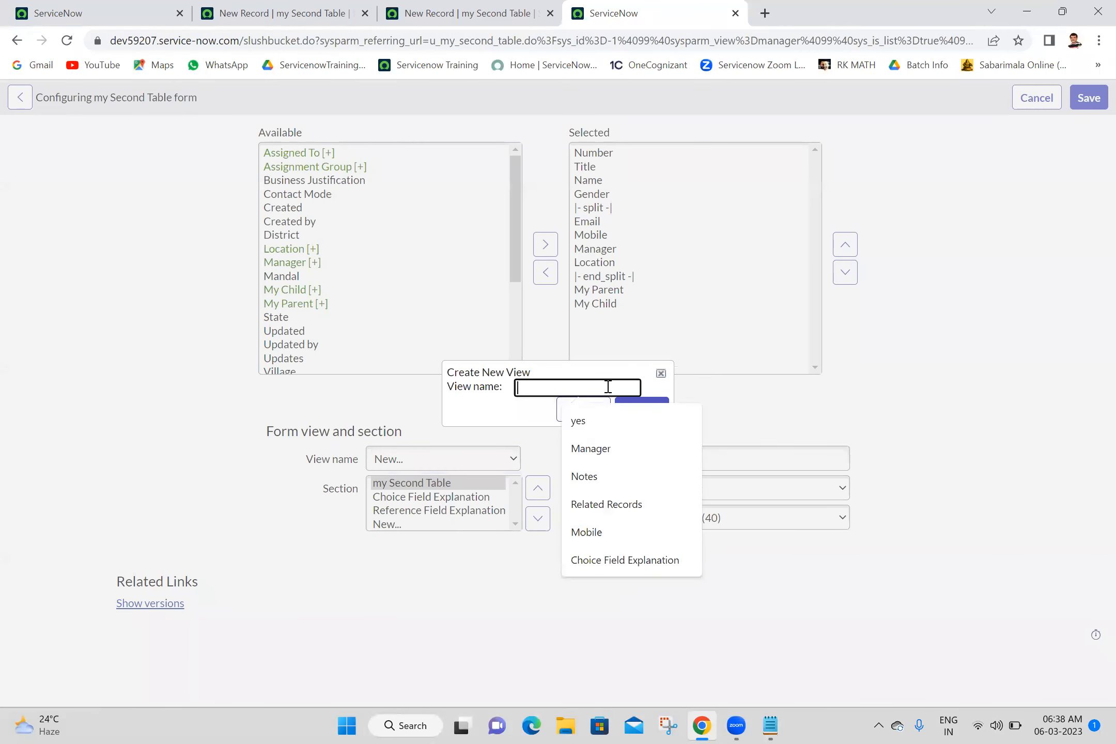
{"action": "left_click", "coordinate": [590, 450]}
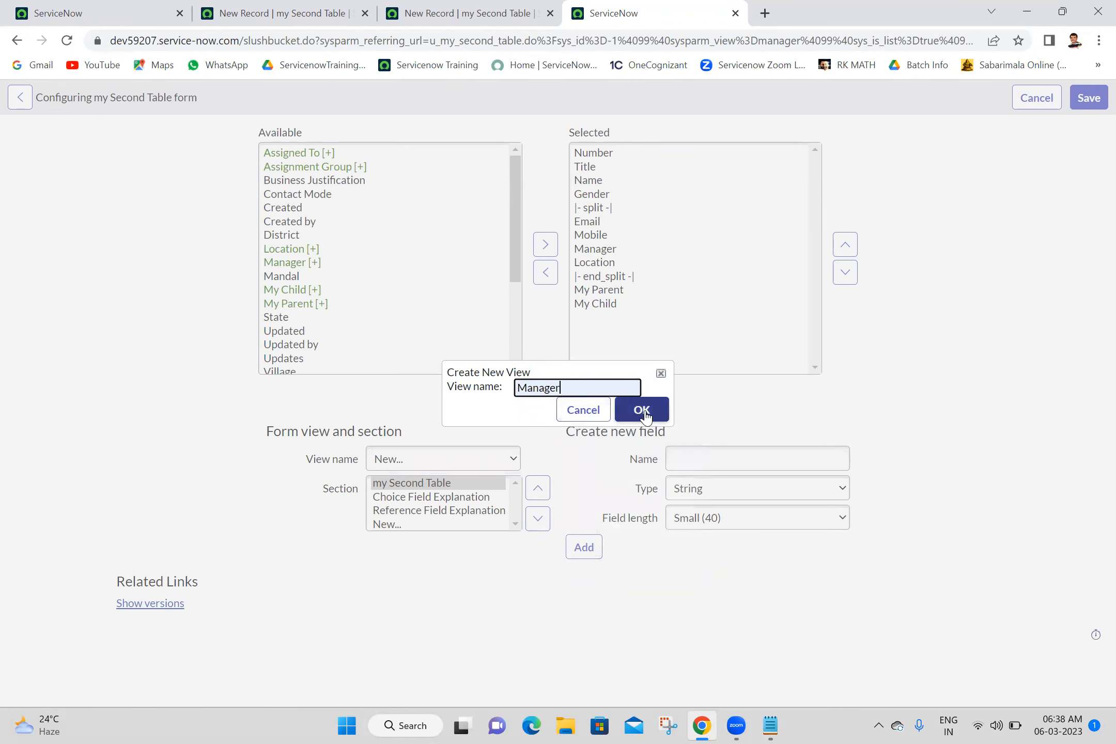
{"action": "left_click", "coordinate": [646, 413]}
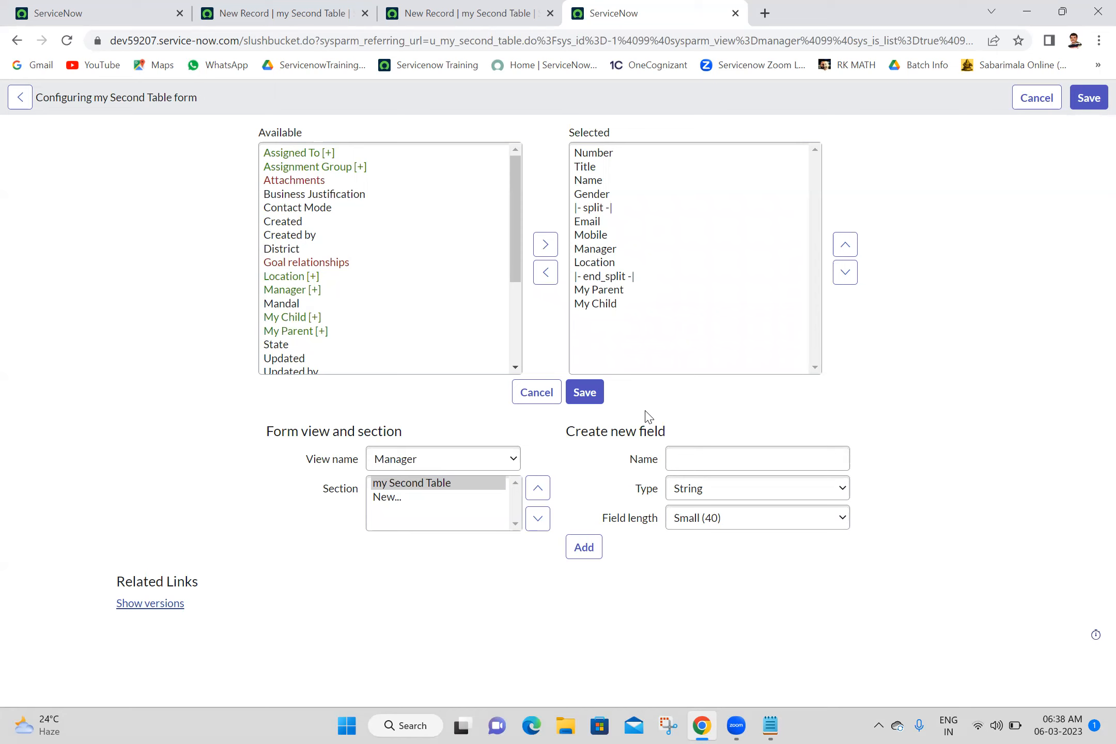
Step: Remove My Parent, My Child, Gender and both split markers from the Manager view form
{"action": "left_click", "coordinate": [609, 305]}
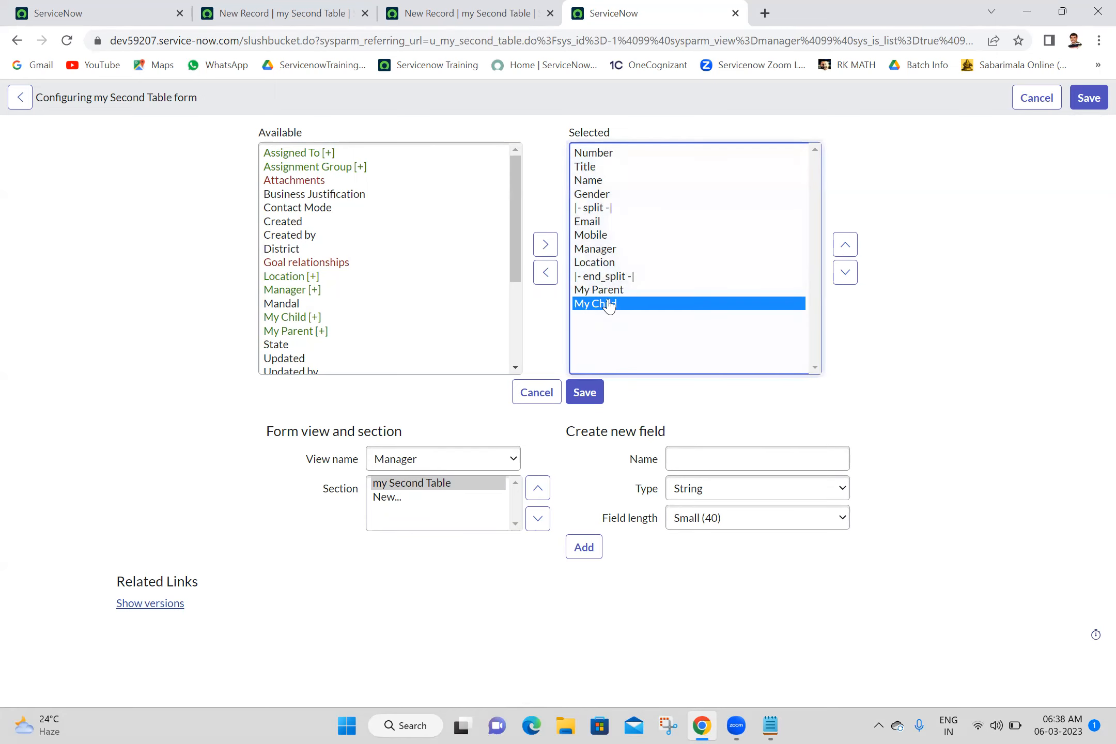
{"action": "key", "text": "shift+Up"}
{"action": "key", "text": "shift+Up"}
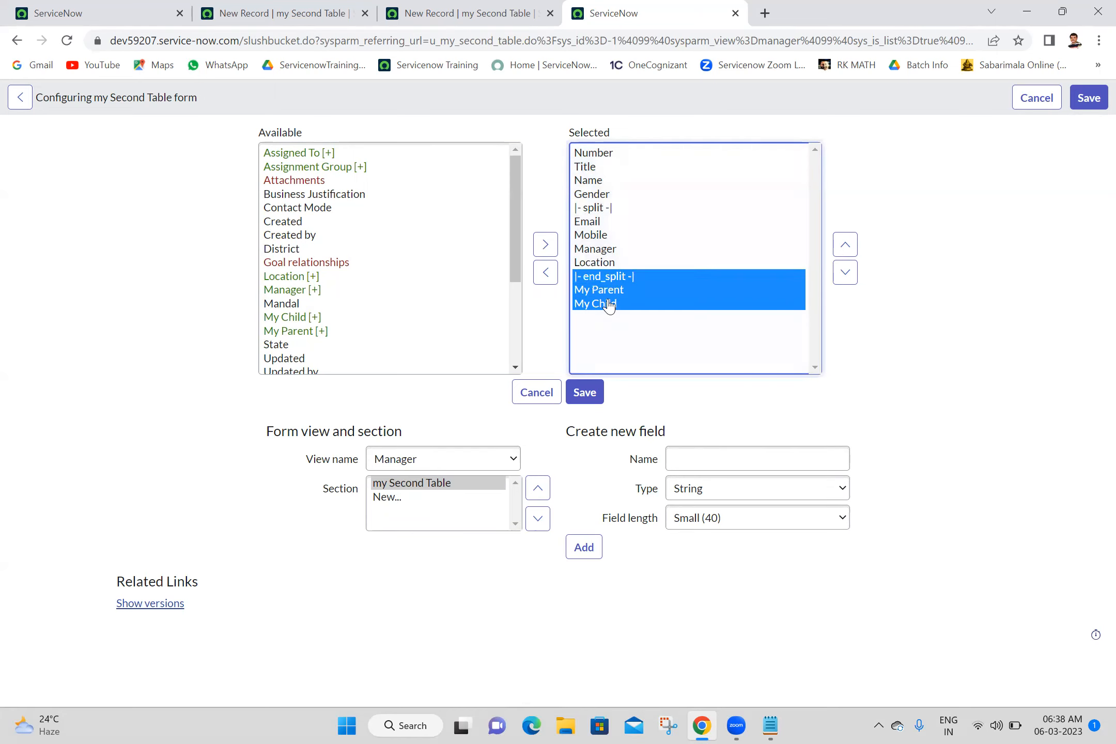
{"action": "left_click", "coordinate": [545, 272]}
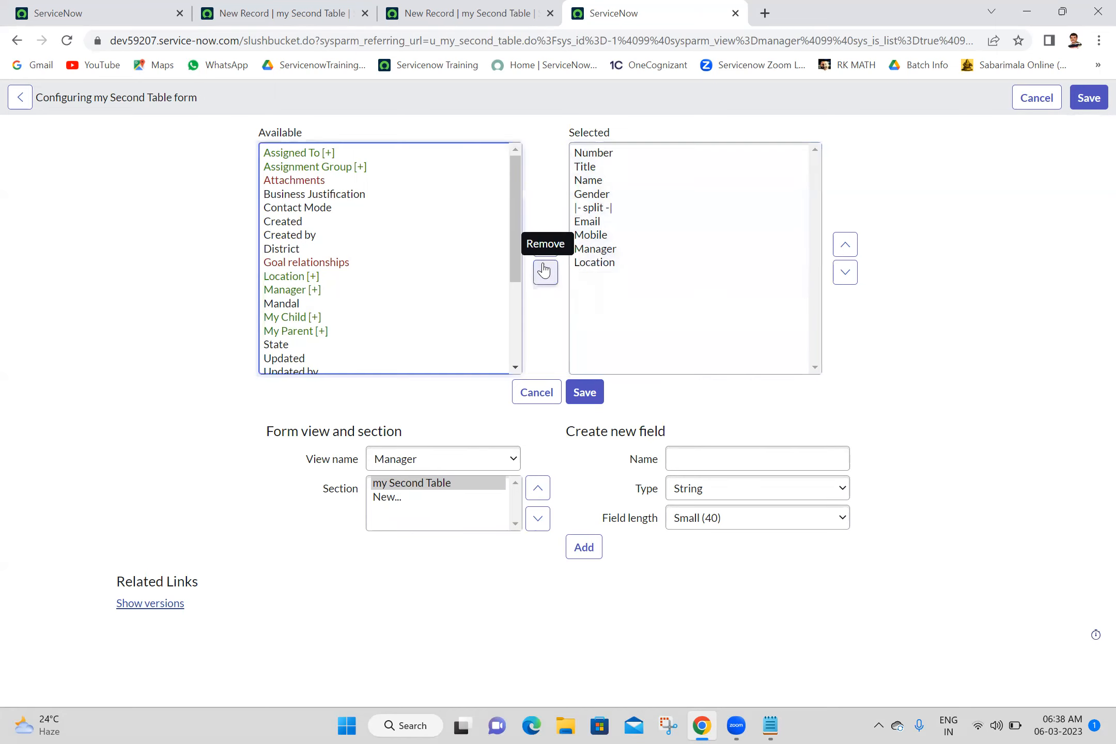
{"action": "left_click", "coordinate": [607, 212]}
{"action": "key", "text": "shift+Up"}
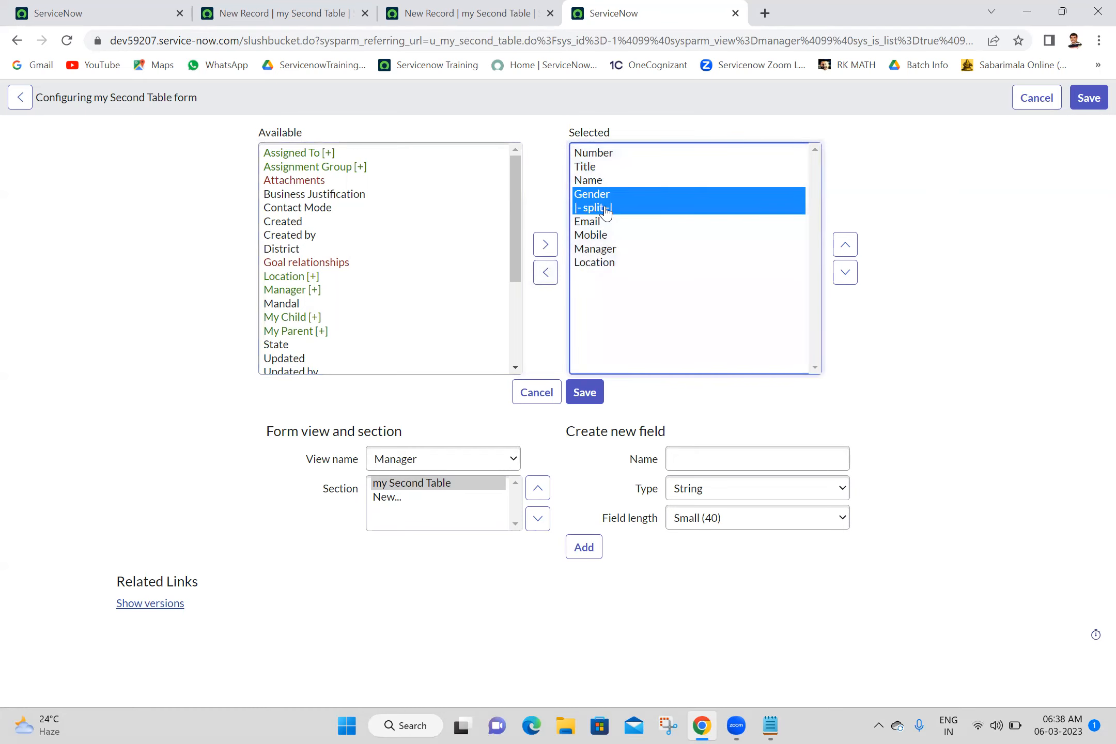
{"action": "left_click", "coordinate": [545, 272]}
Step: Drop Title and save the layout with Number, Name, Email, Mobile, Manager and Location
{"action": "left_click", "coordinate": [591, 166]}
{"action": "left_click", "coordinate": [547, 272]}
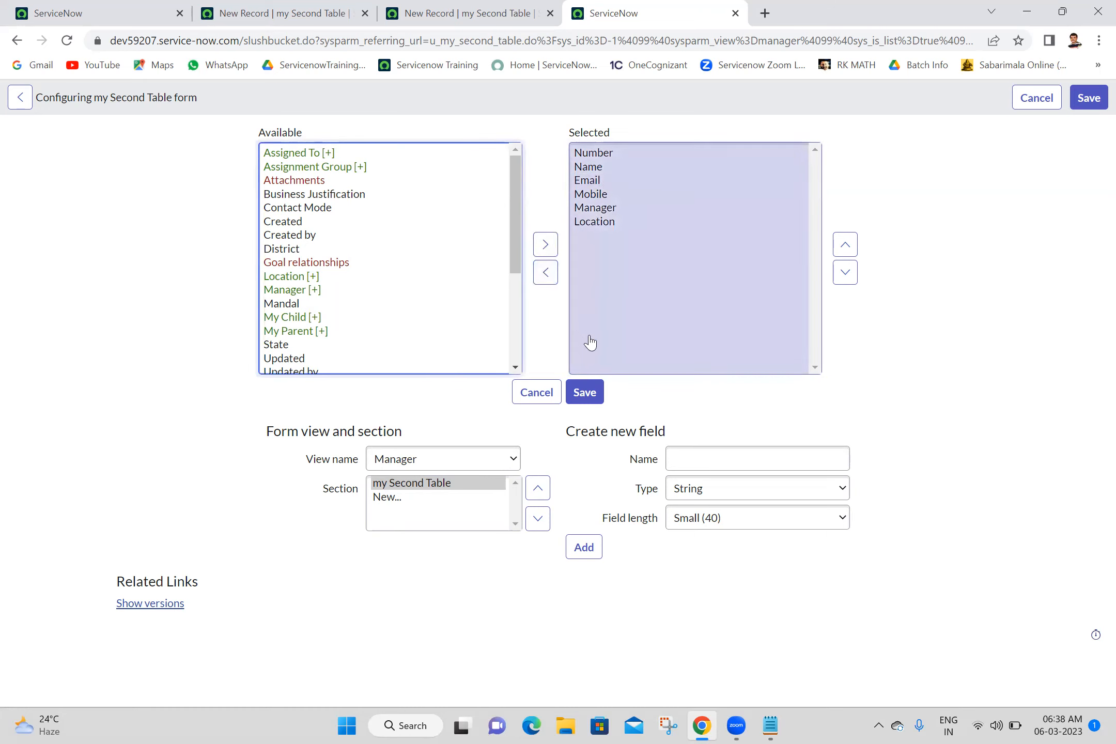
{"action": "left_click", "coordinate": [584, 394]}
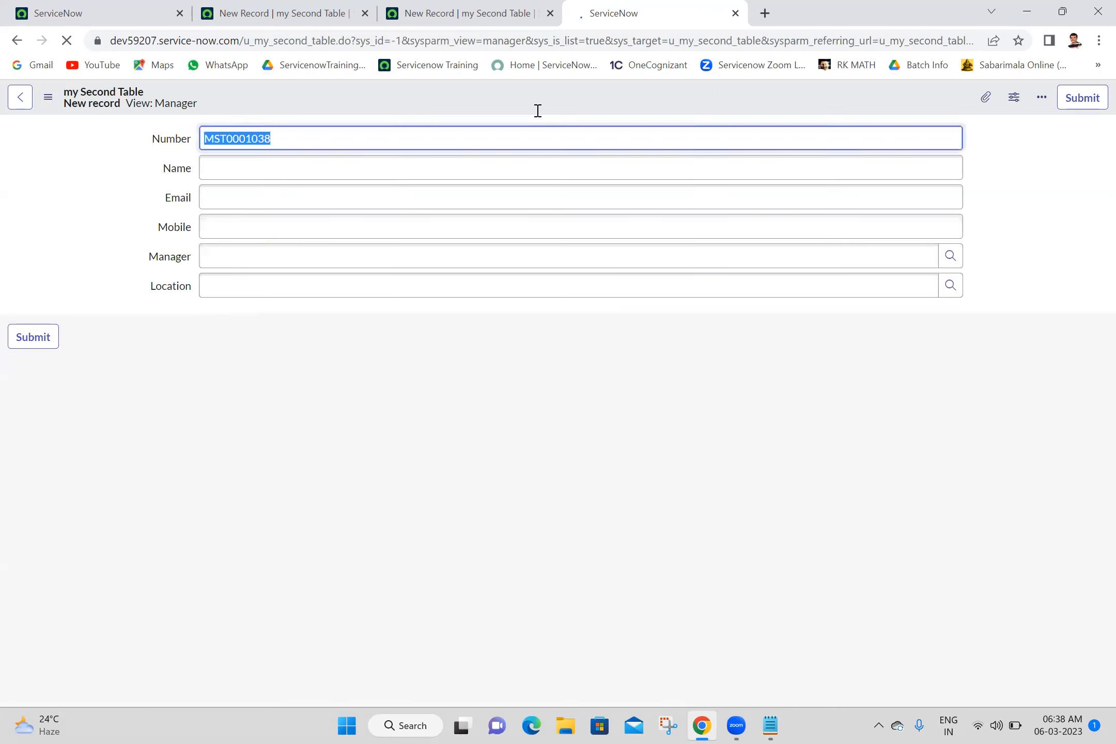
Step: Open the Form Layout configuration for the Manager view form
{"action": "left_click", "coordinate": [365, 400]}
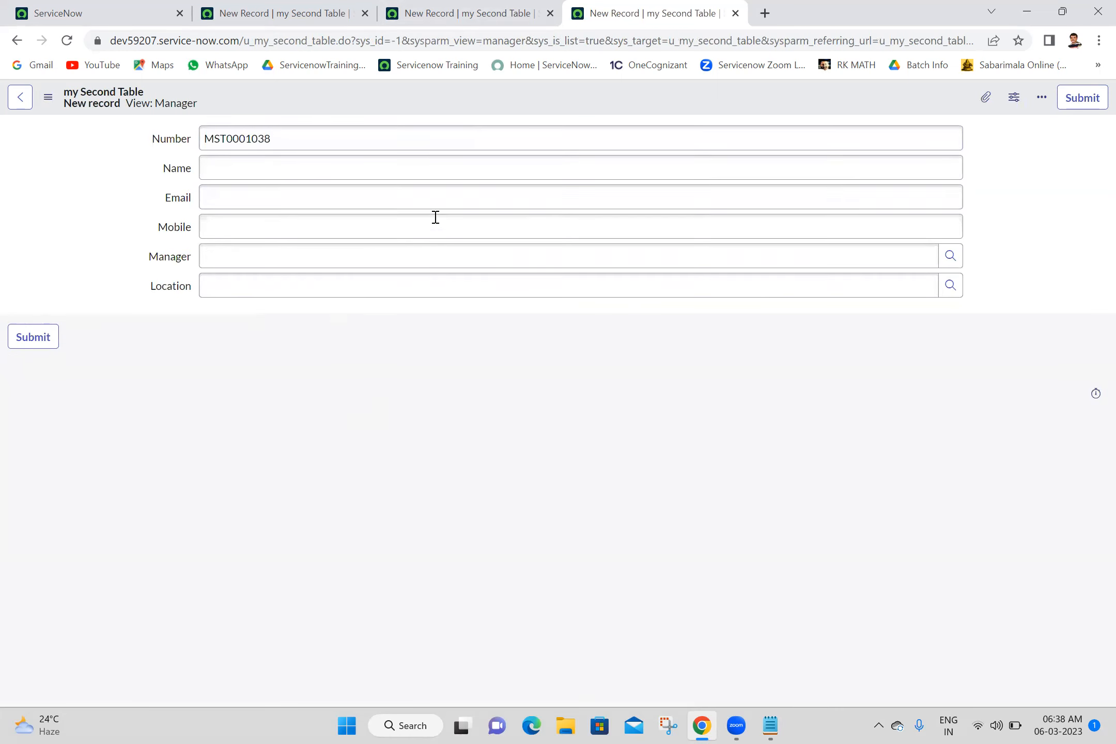
{"action": "right_click", "coordinate": [511, 91]}
{"action": "mouse_move", "coordinate": [548, 136]}
{"action": "mouse_move", "coordinate": [583, 121]}
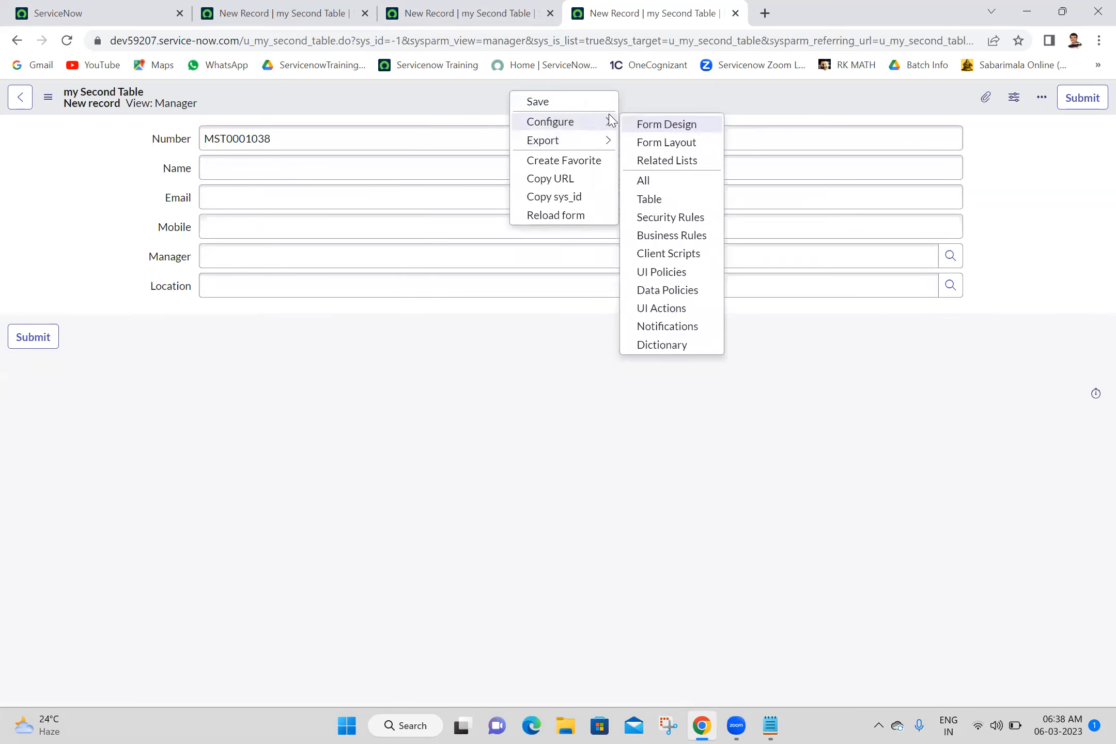
{"action": "left_click", "coordinate": [672, 143]}
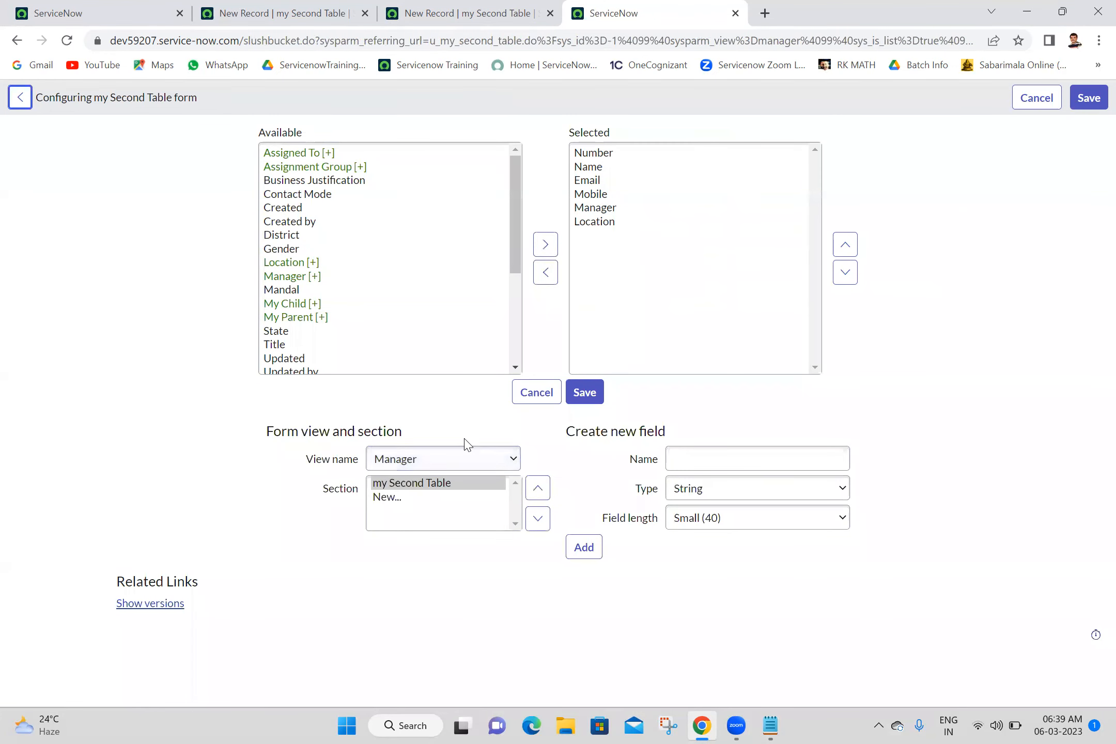
Step: Add a split separator just above Mobile and save the two-column layout
{"action": "left_click", "coordinate": [489, 421]}
{"action": "left_click", "coordinate": [517, 302]}
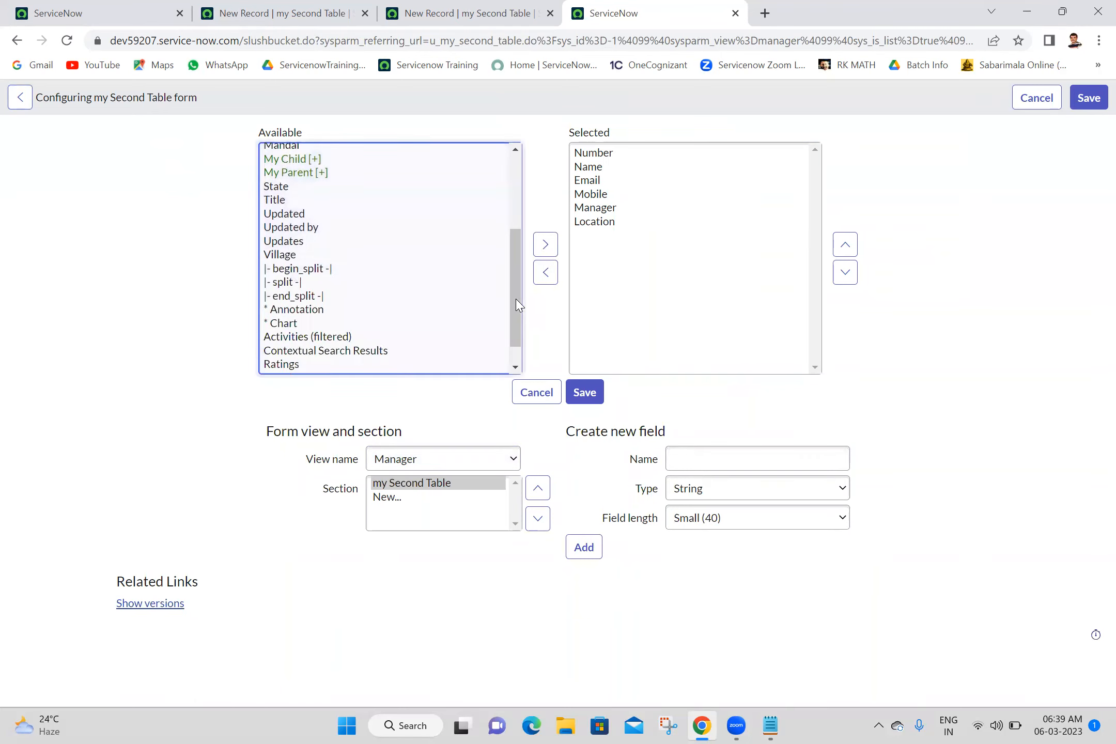
{"action": "left_click", "coordinate": [295, 270]}
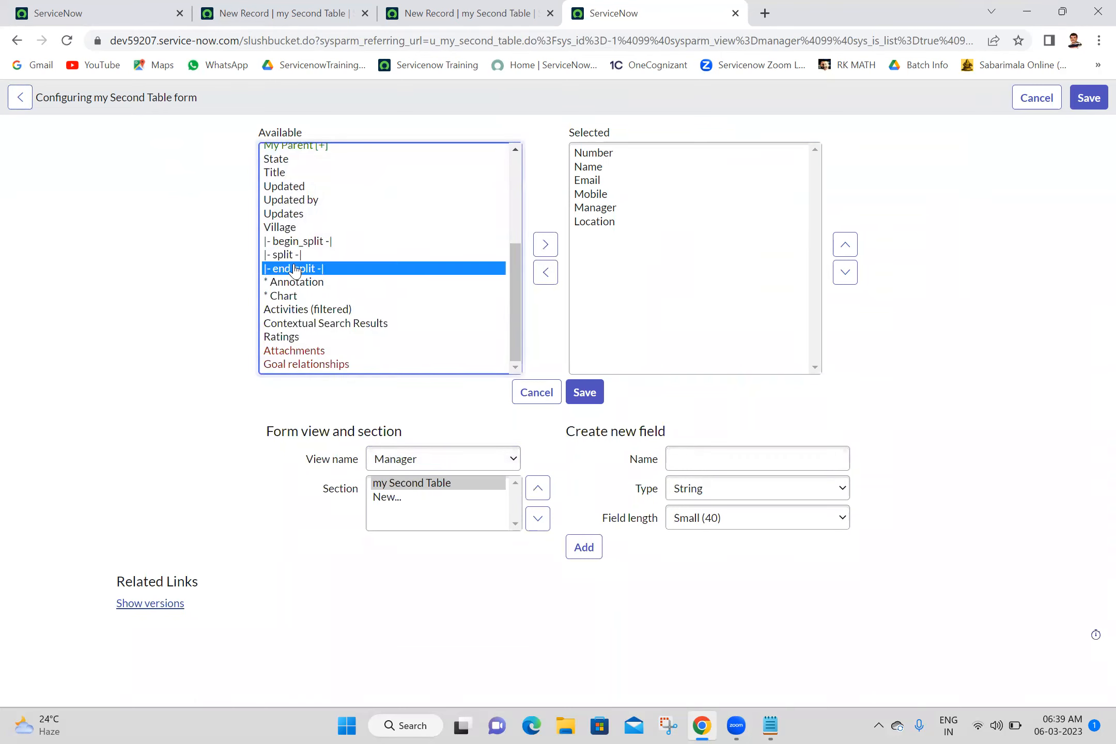
{"action": "left_click", "coordinate": [276, 256]}
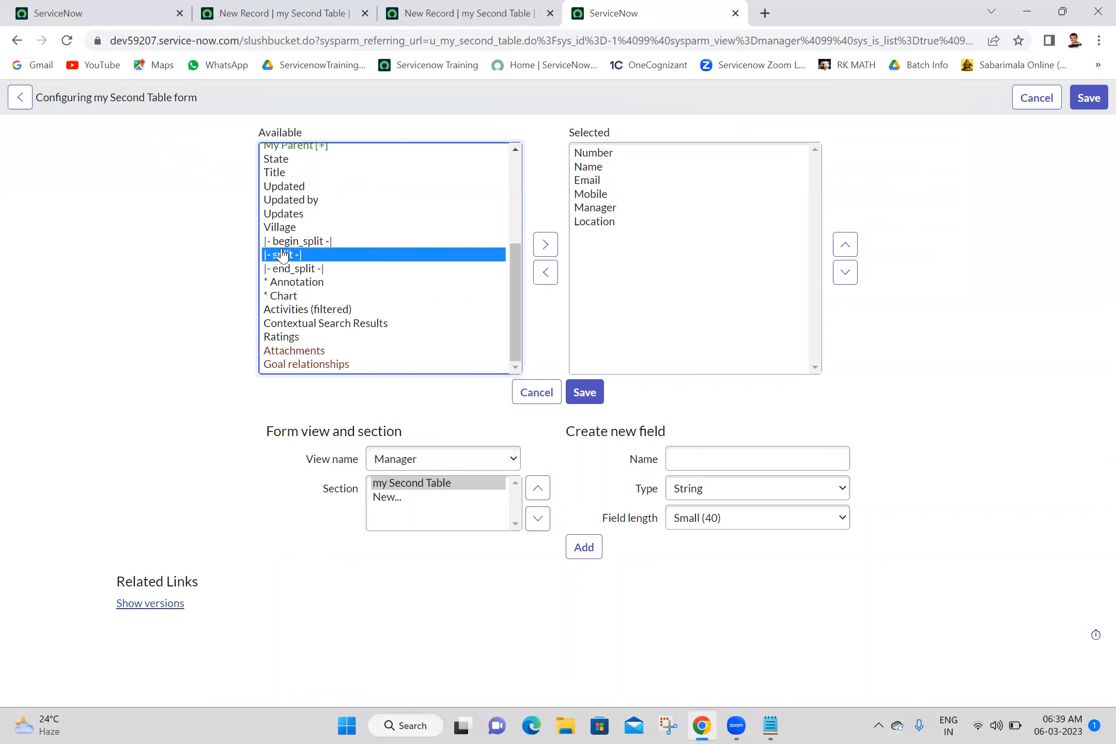
{"action": "left_click", "coordinate": [547, 245]}
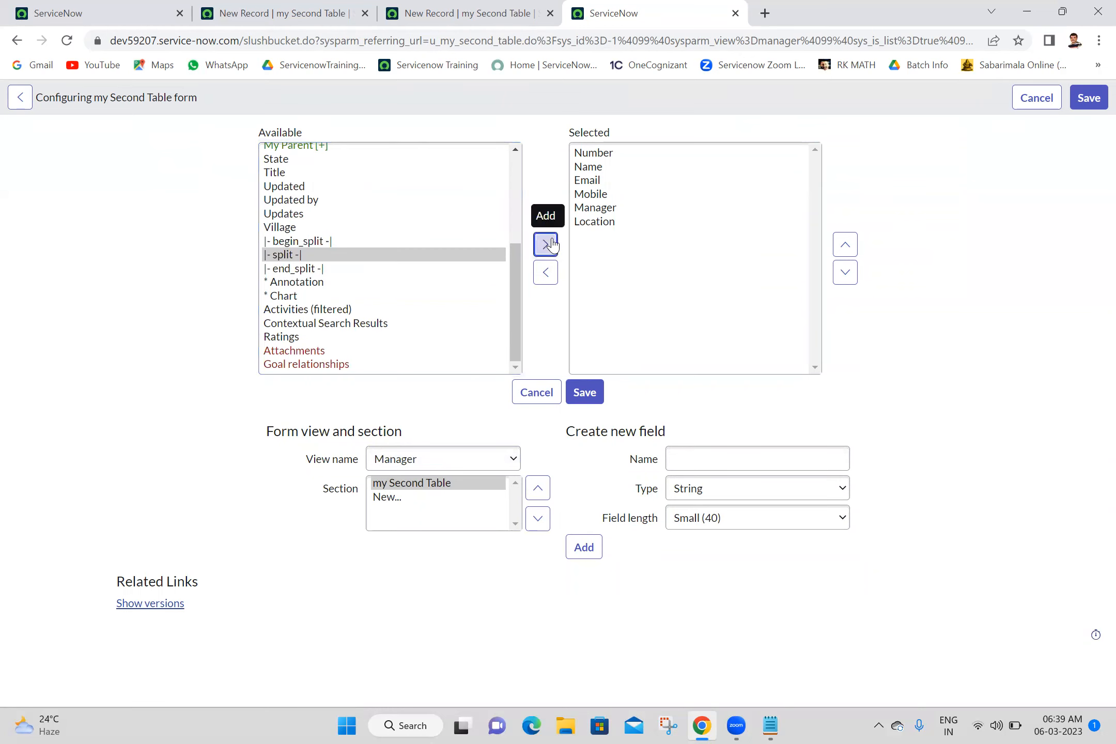
{"action": "left_click", "coordinate": [848, 248]}
{"action": "left_click", "coordinate": [854, 252]}
{"action": "left_click", "coordinate": [854, 252]}
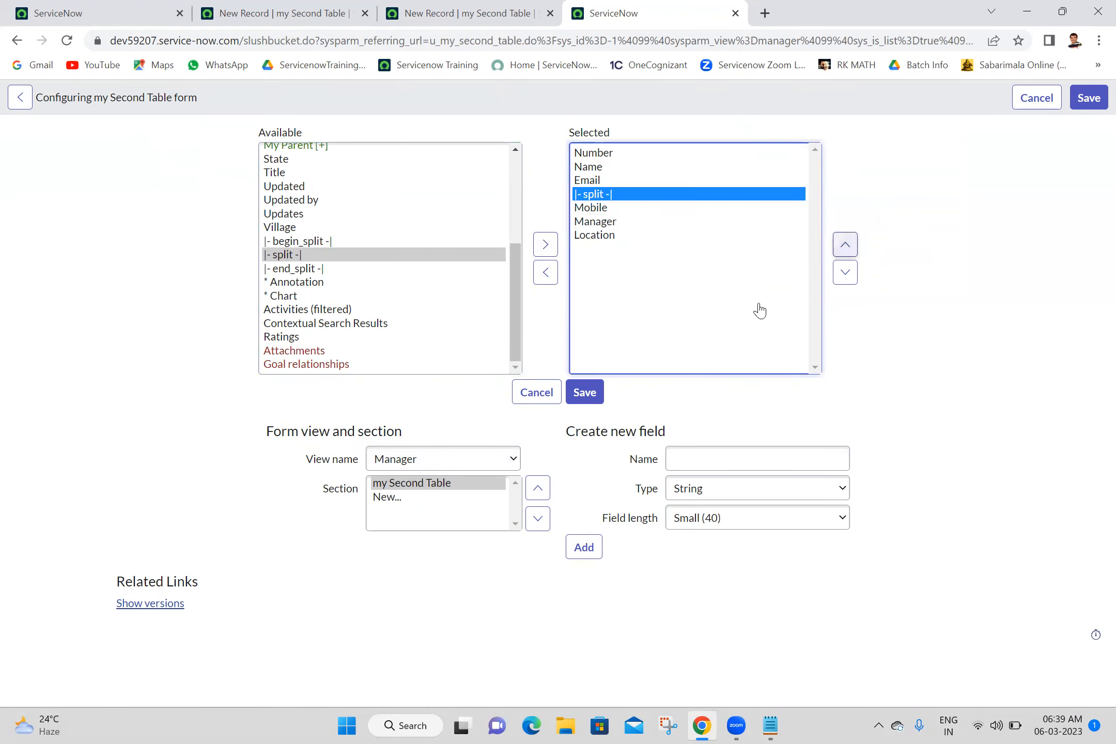
{"action": "left_click", "coordinate": [581, 393]}
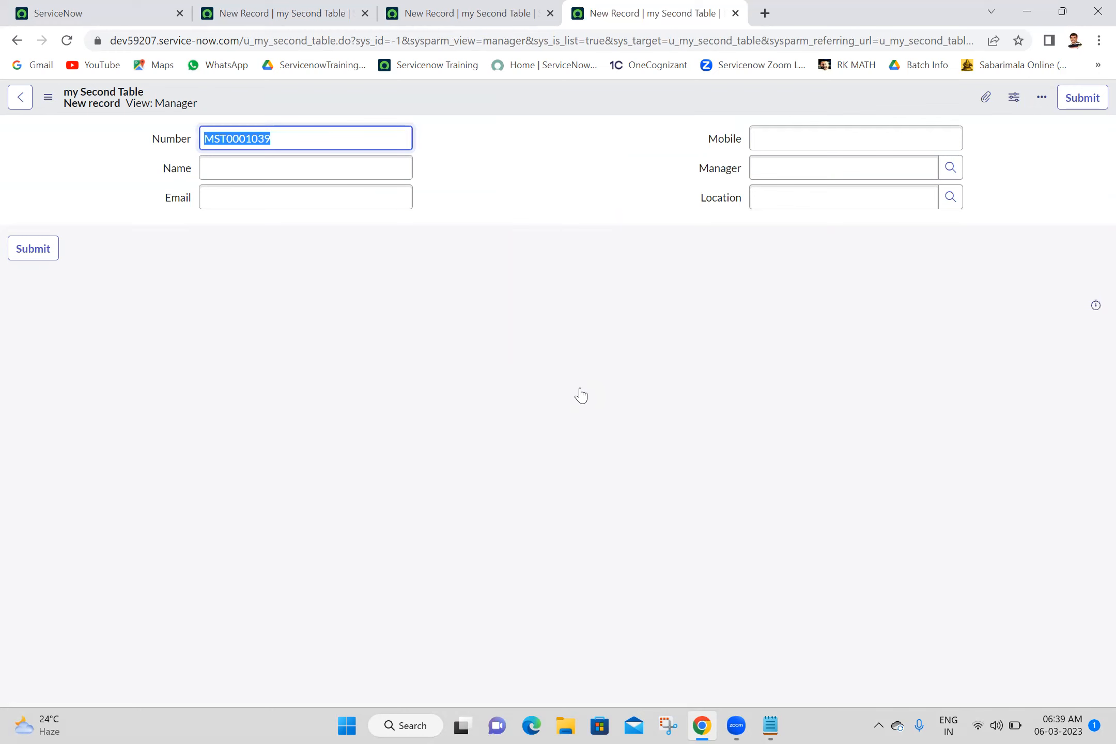
Step: Open the my Second Tables list in a new tab and start a new Manager-view record
{"action": "left_click", "coordinate": [357, 13]}
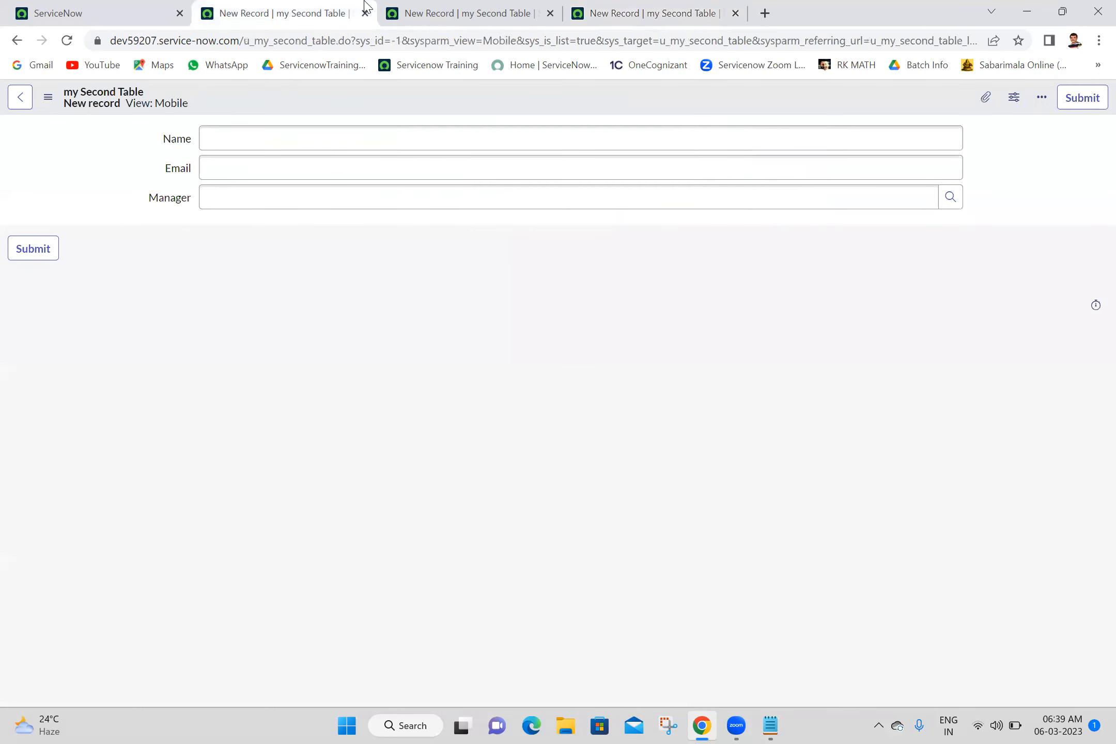
{"action": "left_click", "coordinate": [112, 7]}
{"action": "left_click", "coordinate": [168, 109]}
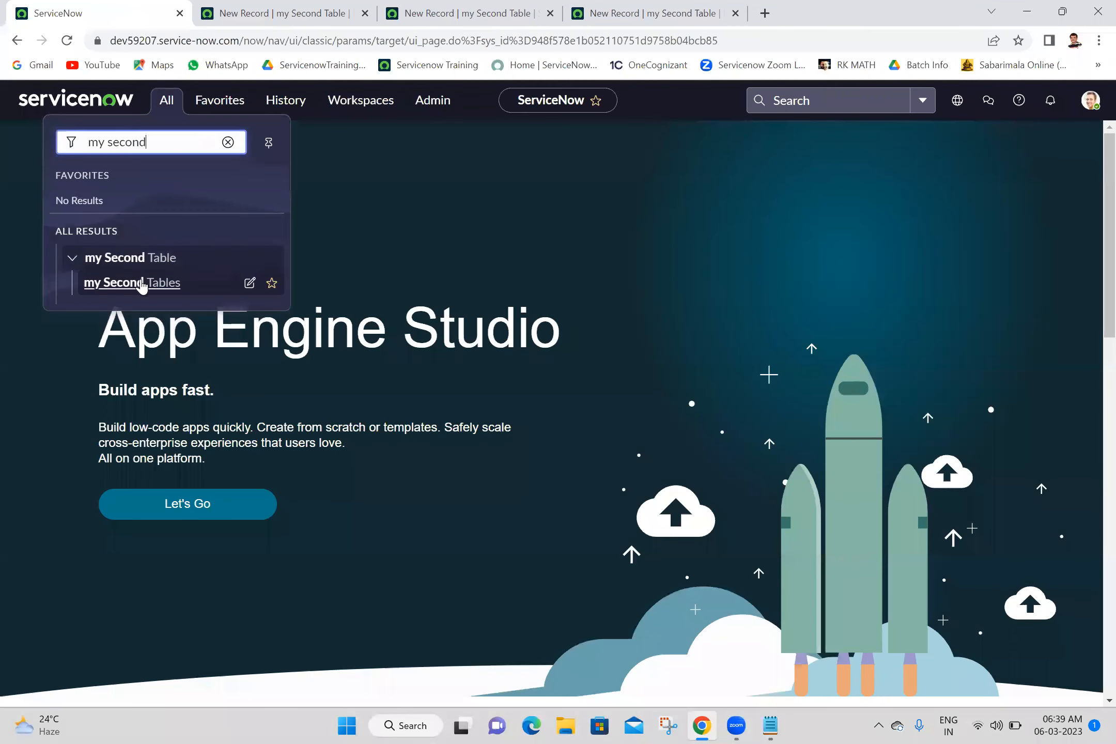
{"action": "middle_click", "coordinate": [144, 297]}
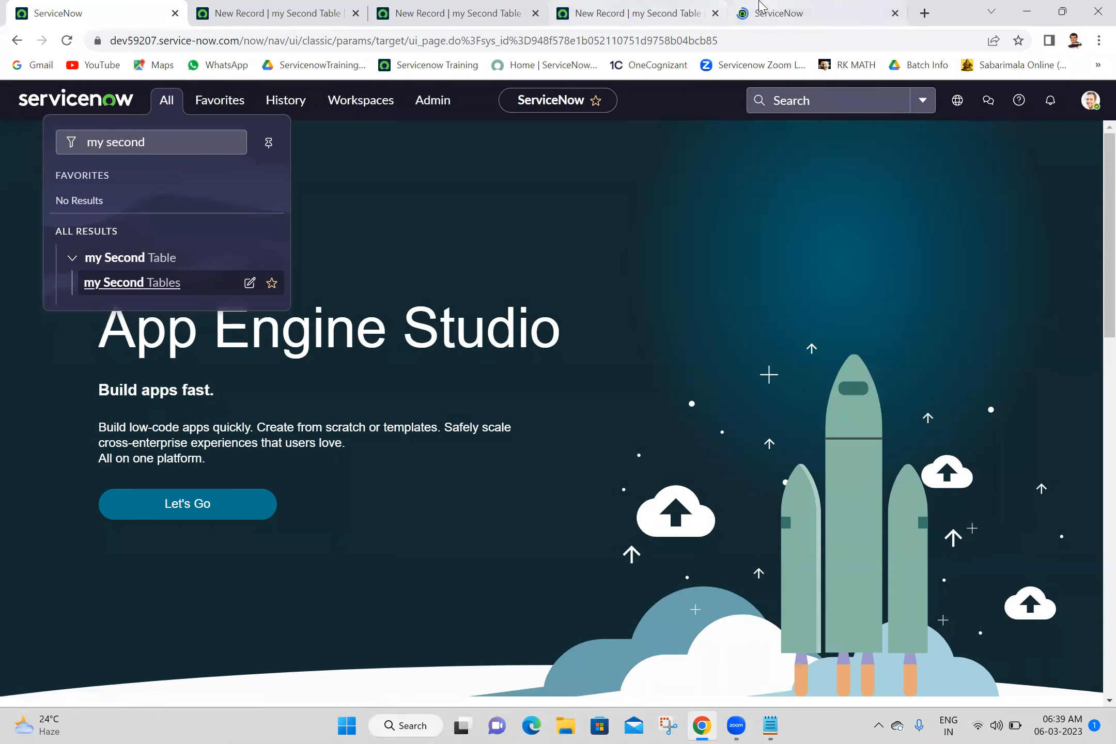
{"action": "left_click", "coordinate": [759, 4]}
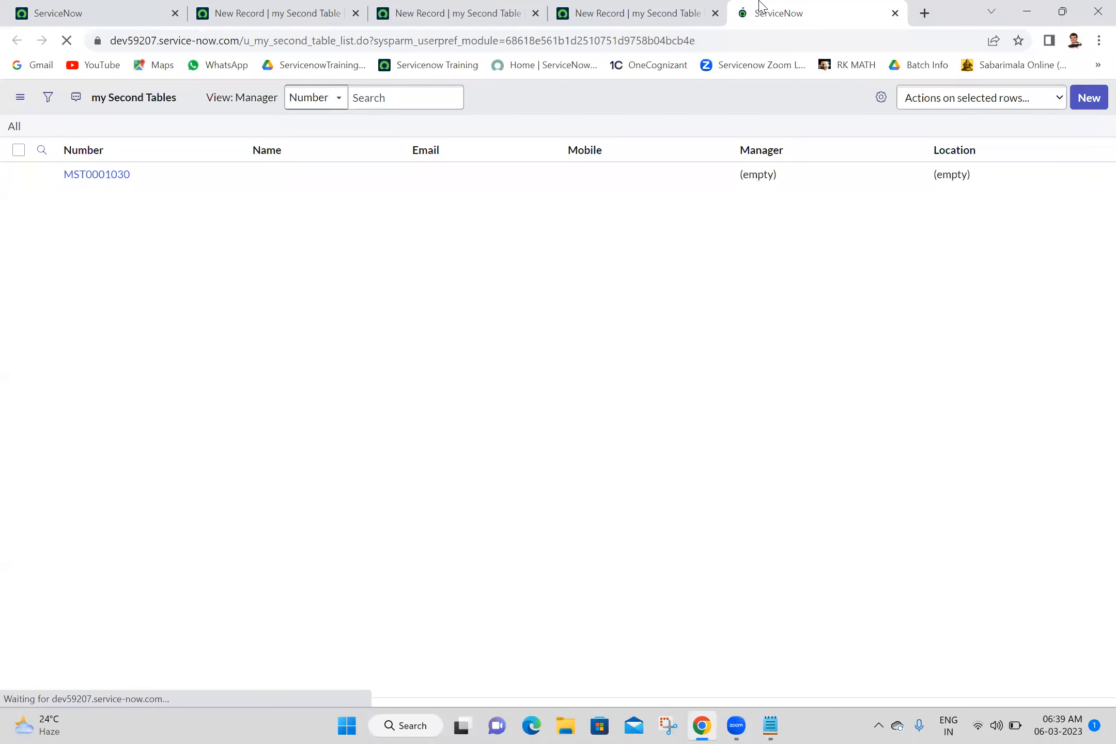
{"action": "left_click", "coordinate": [233, 97]}
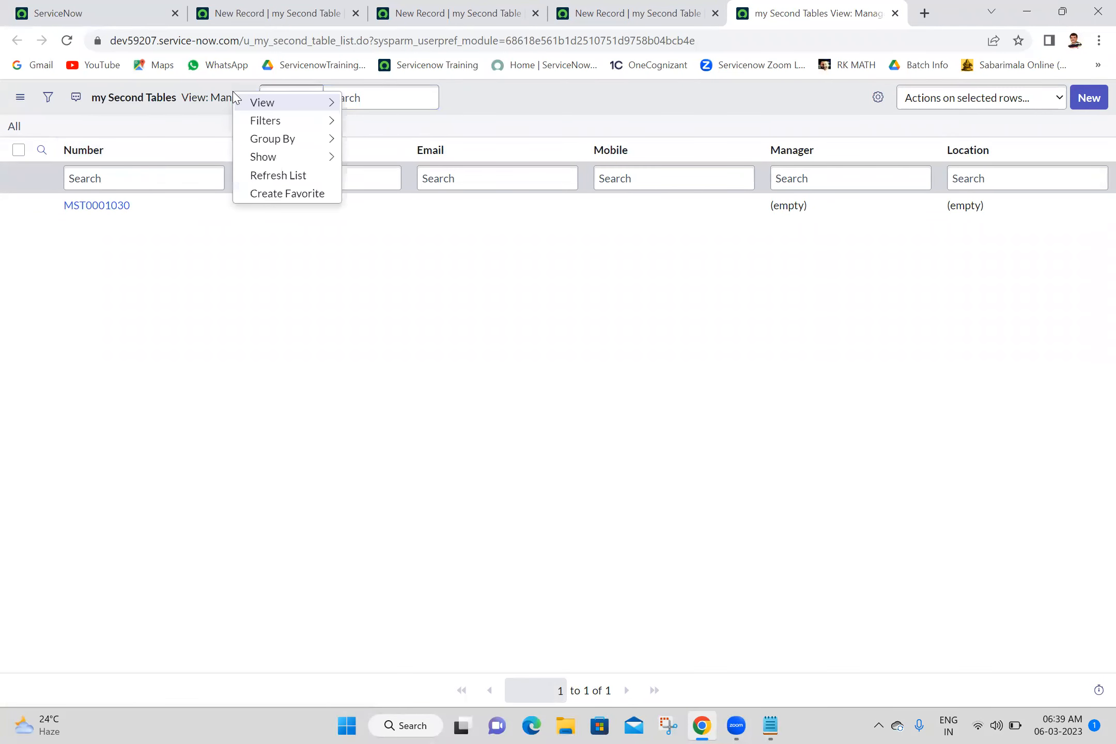
{"action": "left_click", "coordinate": [1093, 98]}
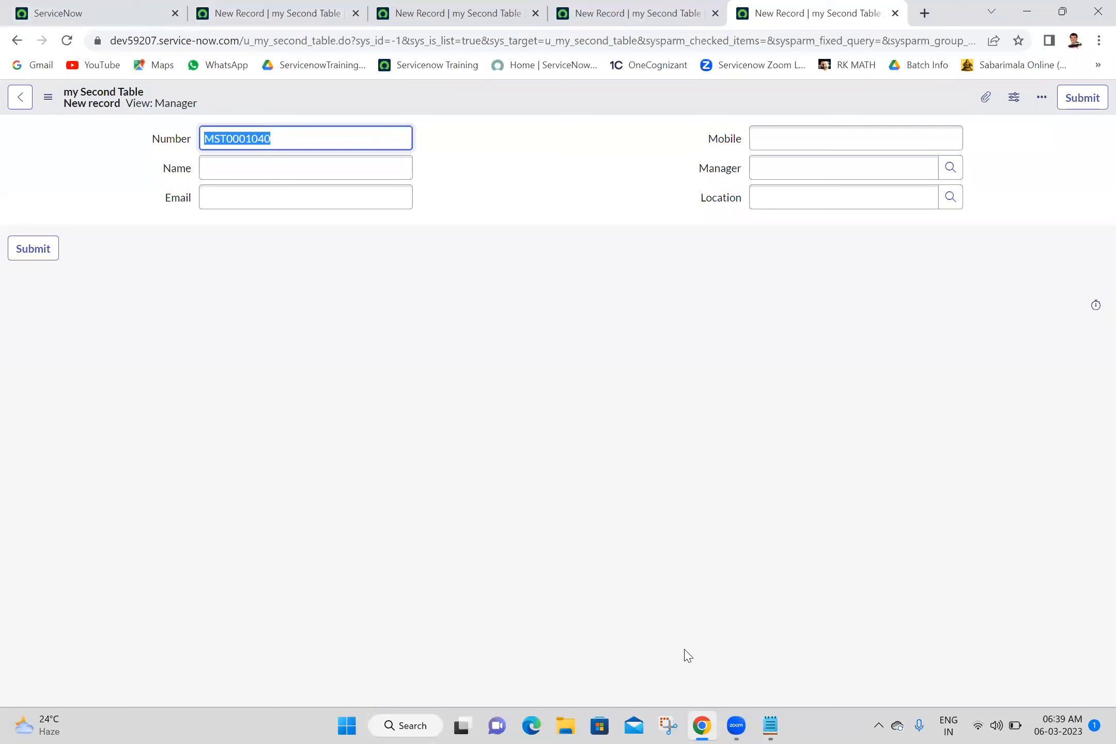
Step: Filter the navigator for 'views' and open System UI > Views in a new tab
{"action": "left_click", "coordinate": [150, 8]}
{"action": "left_click", "coordinate": [167, 111]}
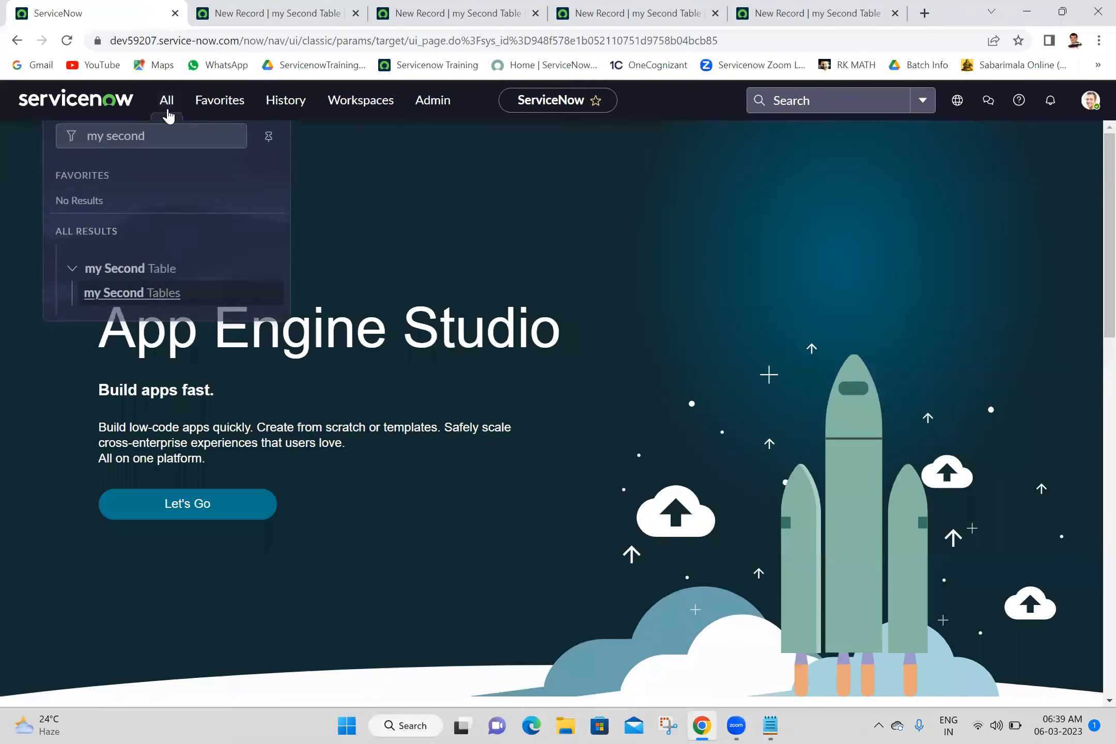
{"action": "triple_click", "coordinate": [171, 147]}
{"action": "type", "text": "v"}
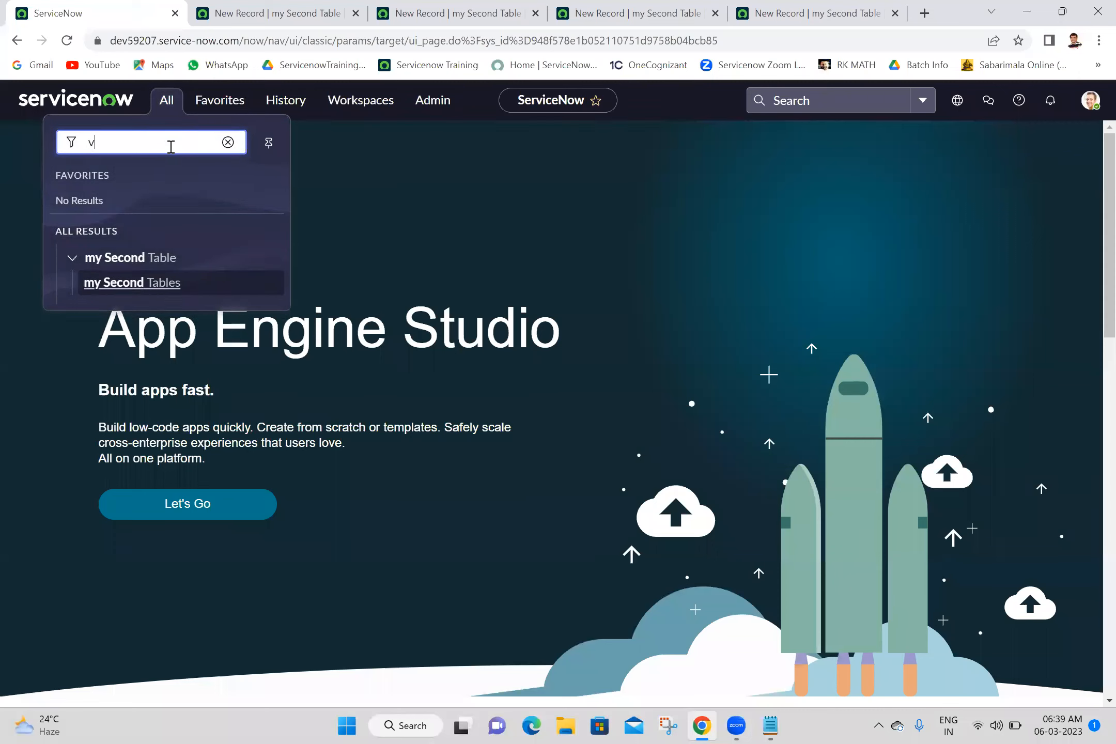
{"action": "type", "text": "iew"}
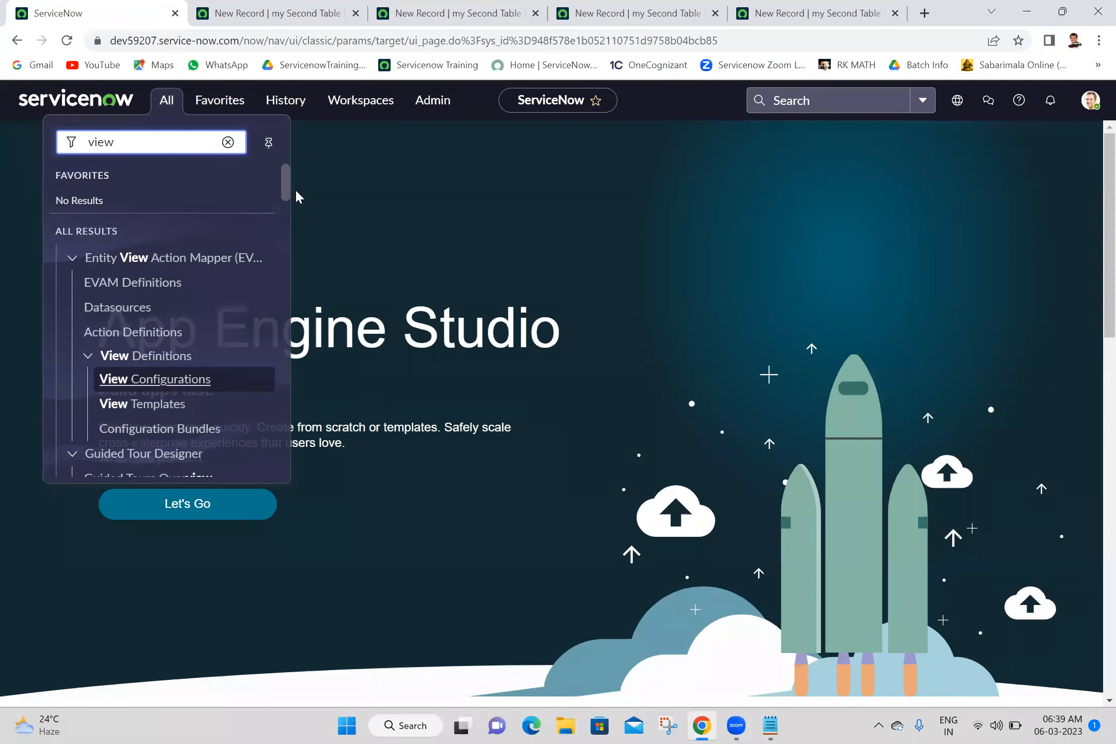
{"action": "left_click_drag", "start_coordinate": [282, 177], "coordinate": [249, 149]}
{"action": "left_click", "coordinate": [219, 143]}
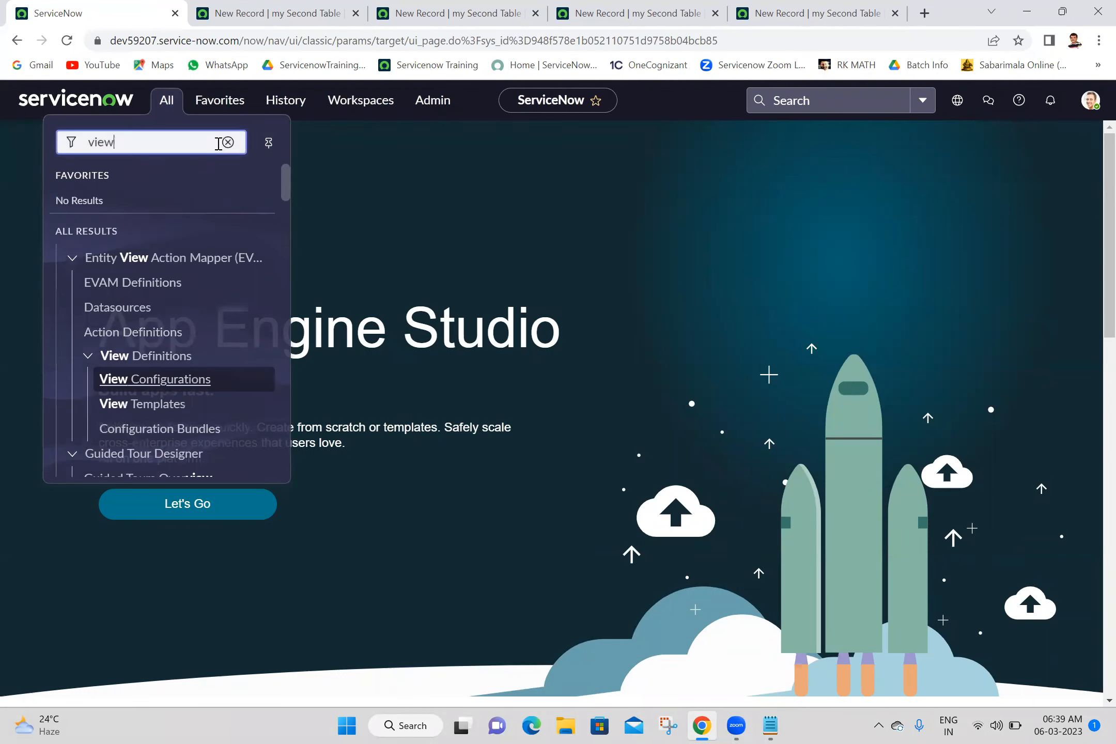
{"action": "type", "text": "s"}
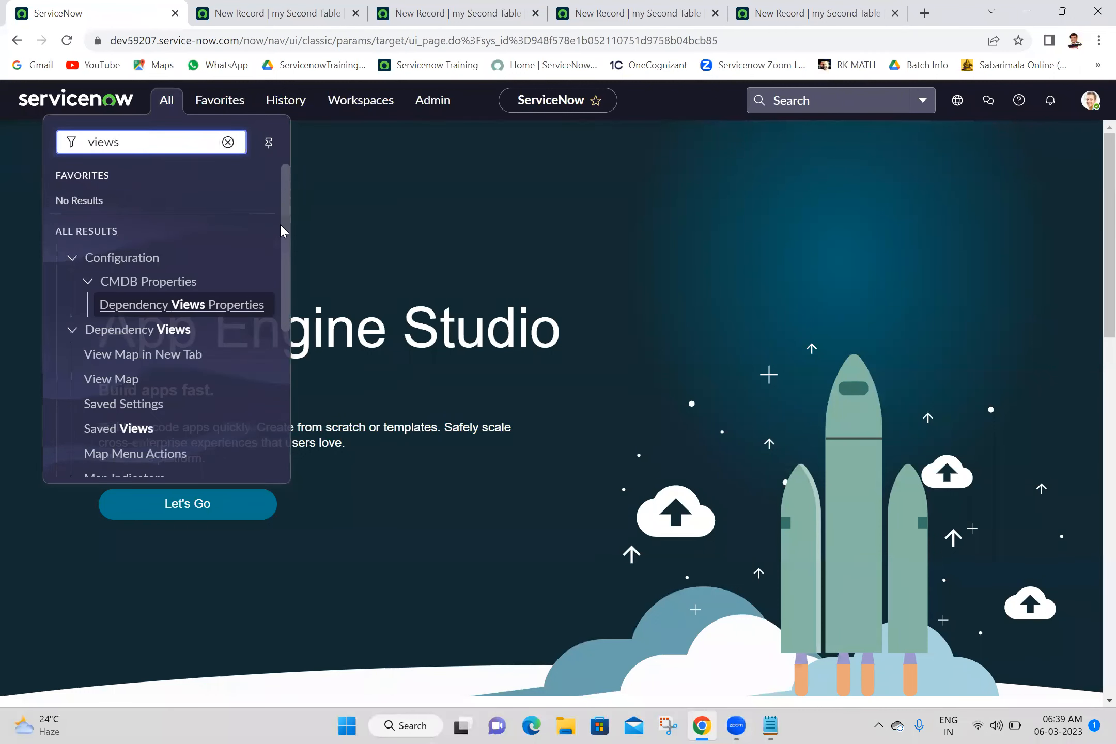
{"action": "left_click_drag", "start_coordinate": [283, 222], "coordinate": [294, 367]}
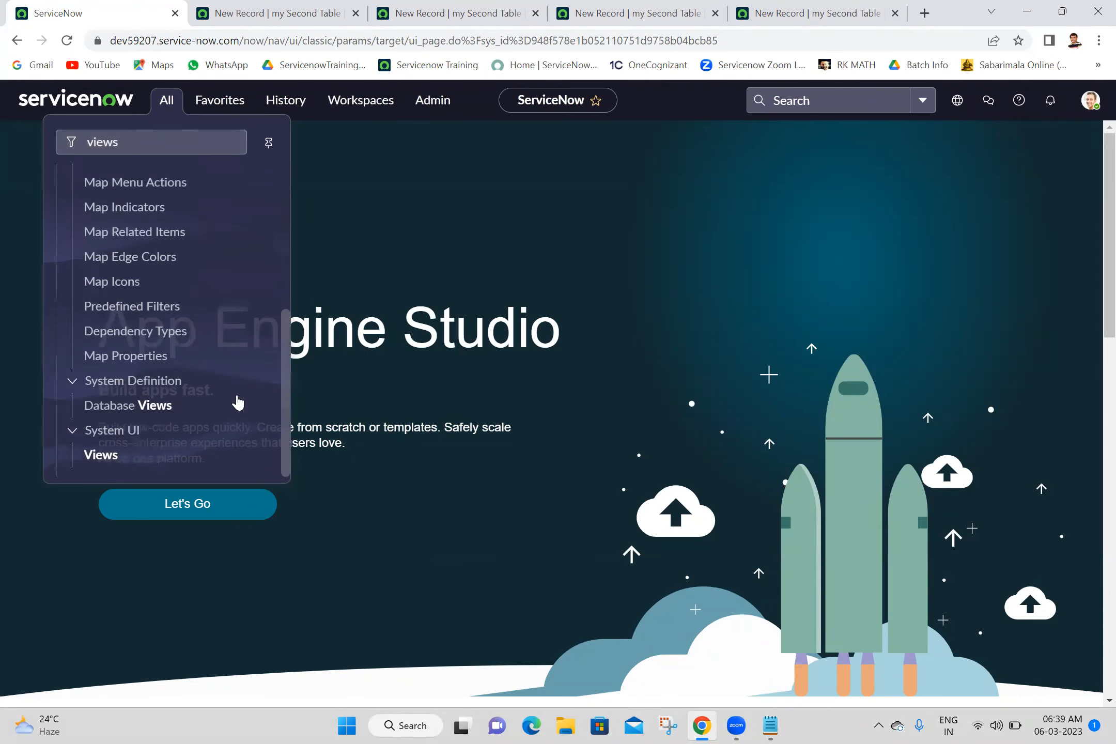
{"action": "middle_click", "coordinate": [128, 460]}
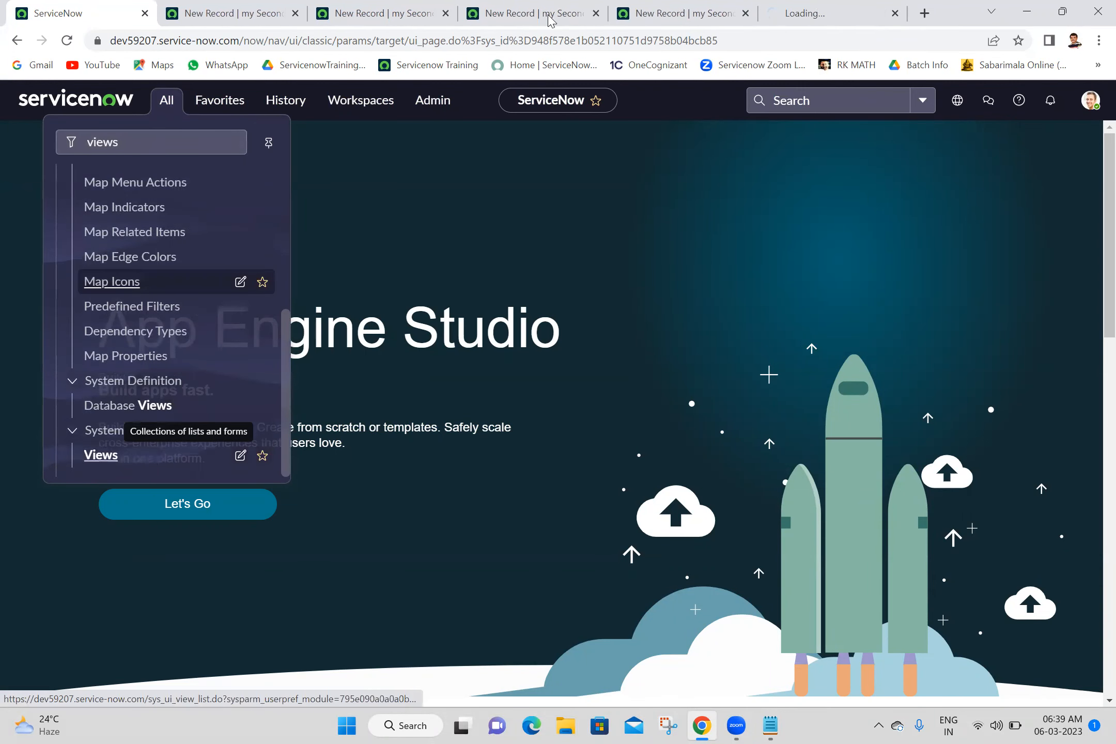
{"action": "left_click", "coordinate": [783, 7]}
Step: Sort the UI Views list by Updated, newest first, and reload it
{"action": "left_click", "coordinate": [530, 230]}
{"action": "left_click", "coordinate": [1003, 154]}
{"action": "right_click", "coordinate": [1003, 154]}
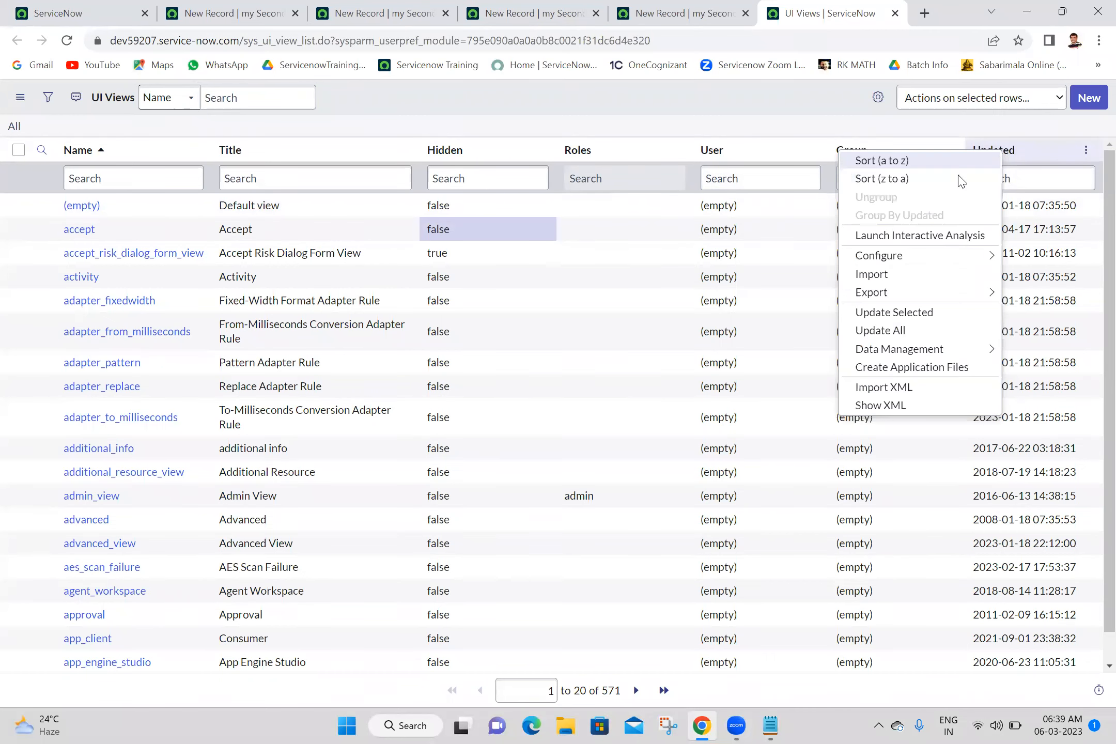
{"action": "left_click", "coordinate": [889, 179]}
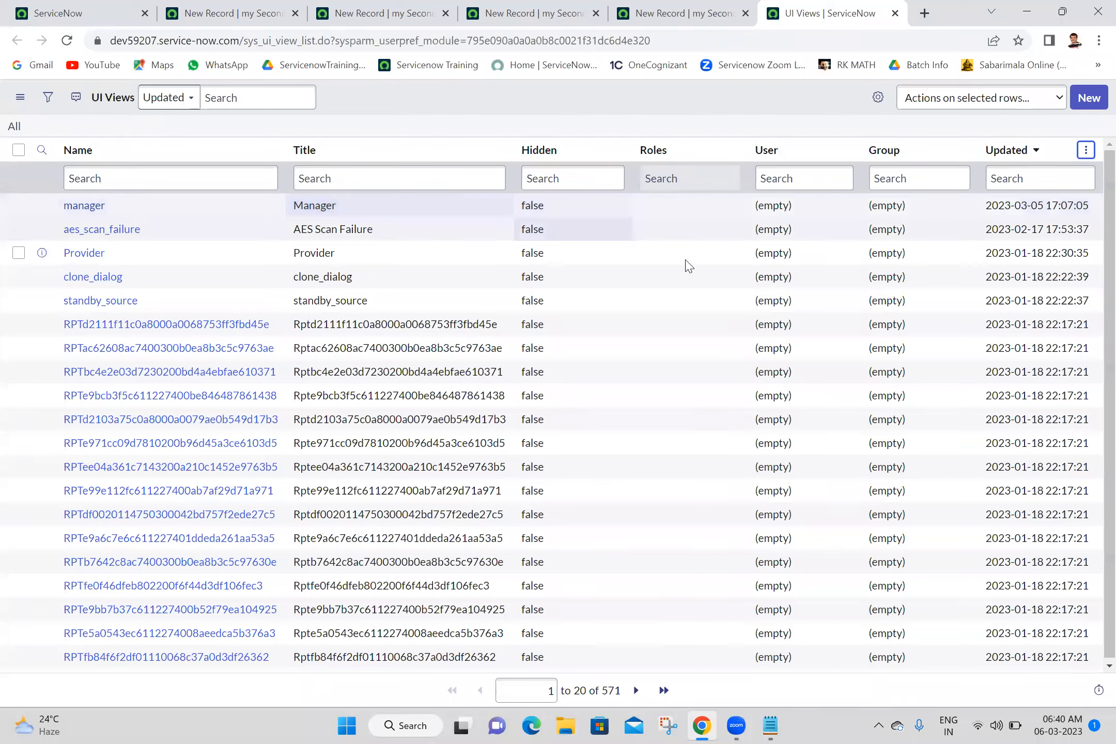
{"action": "mouse_move", "coordinate": [1059, 203]}
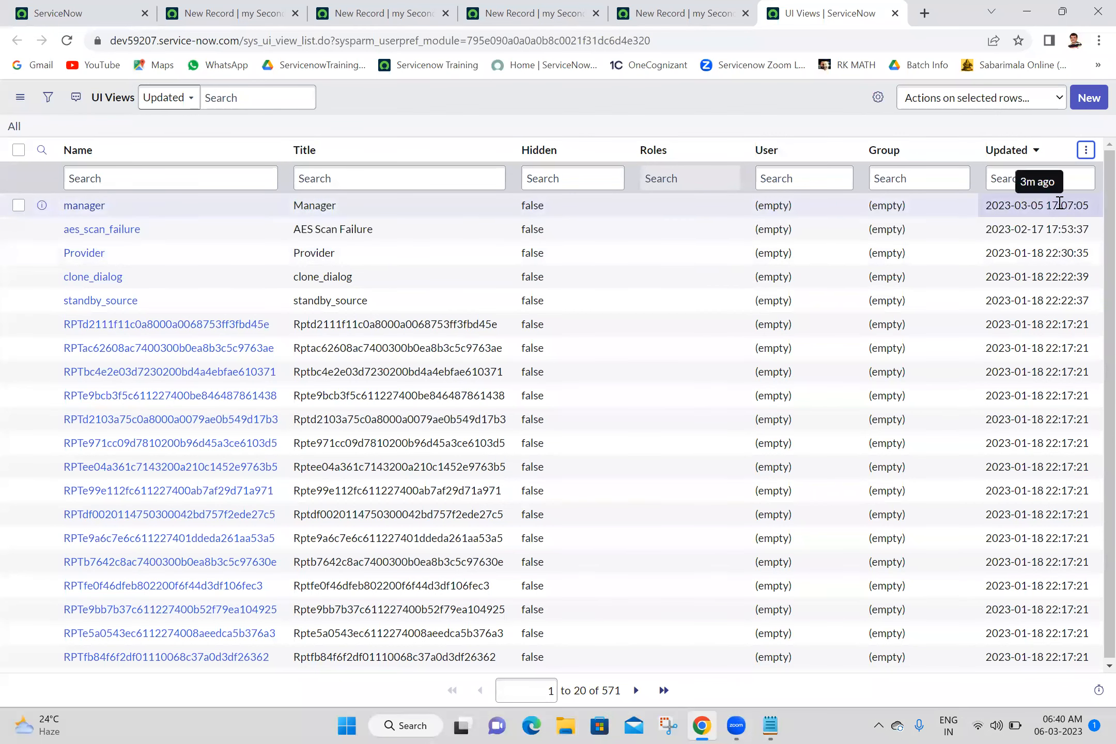
{"action": "mouse_move", "coordinate": [1046, 225]}
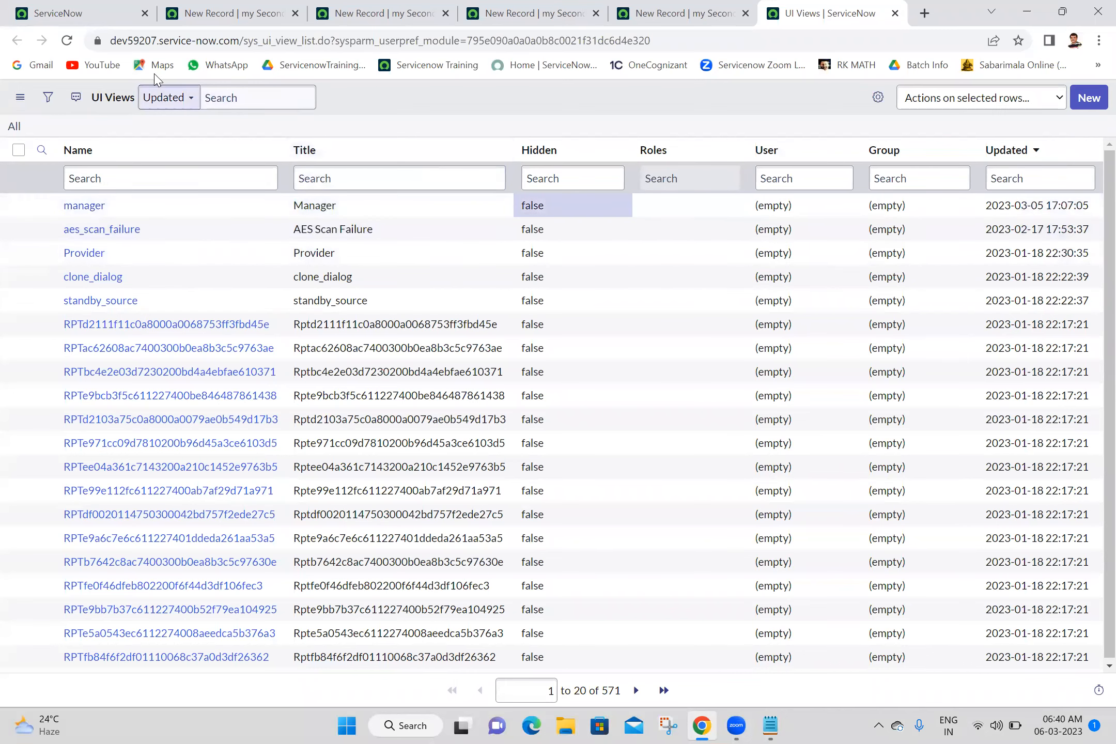
{"action": "left_click", "coordinate": [67, 41]}
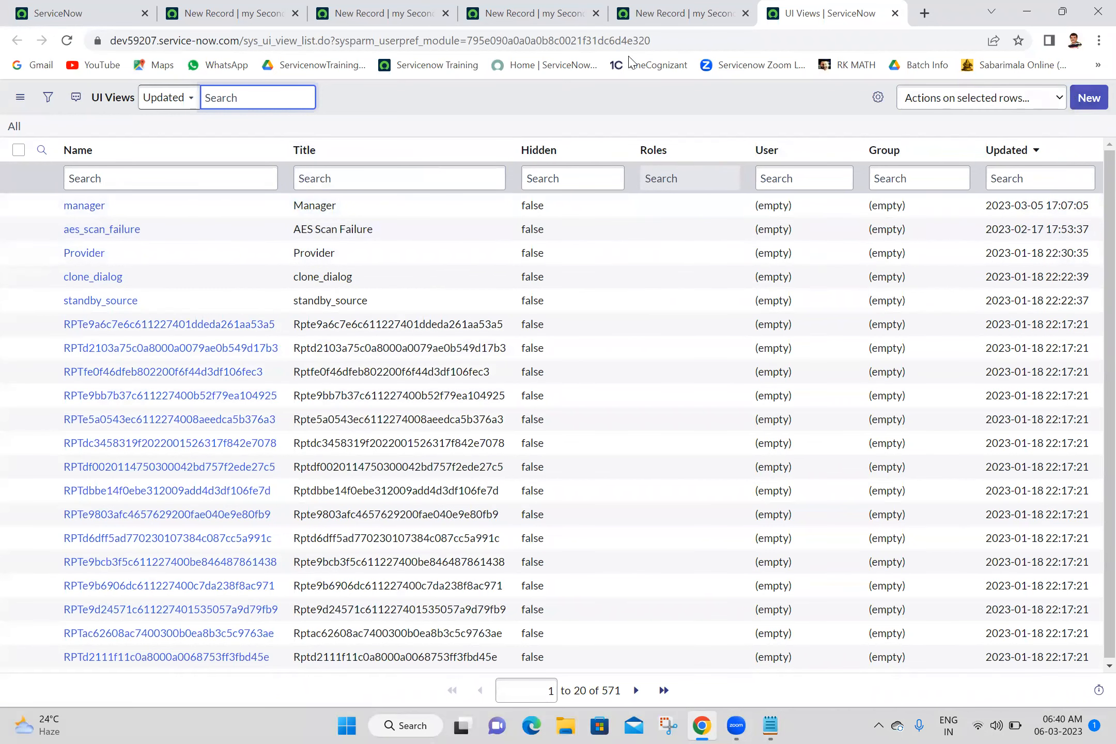
Step: Filter the UI Views to Created on Today, leaving only the manager view
{"action": "left_click", "coordinate": [54, 83]}
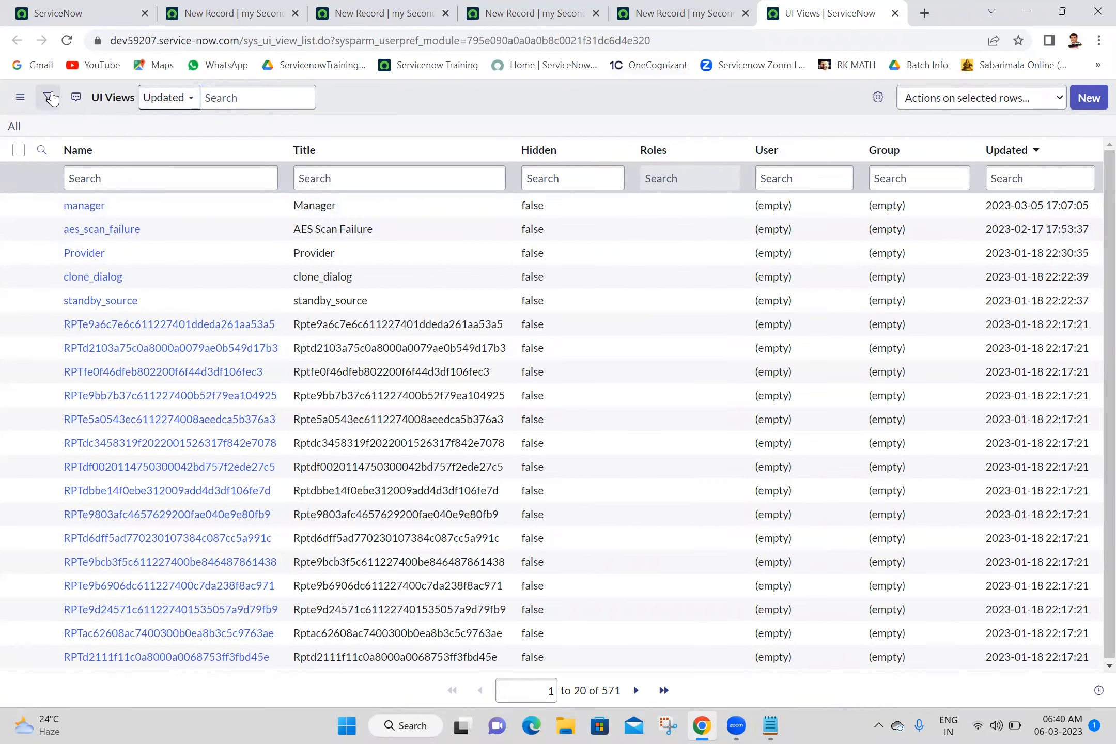
{"action": "left_click", "coordinate": [47, 97]}
{"action": "left_click", "coordinate": [133, 173]}
{"action": "type", "text": "cre"}
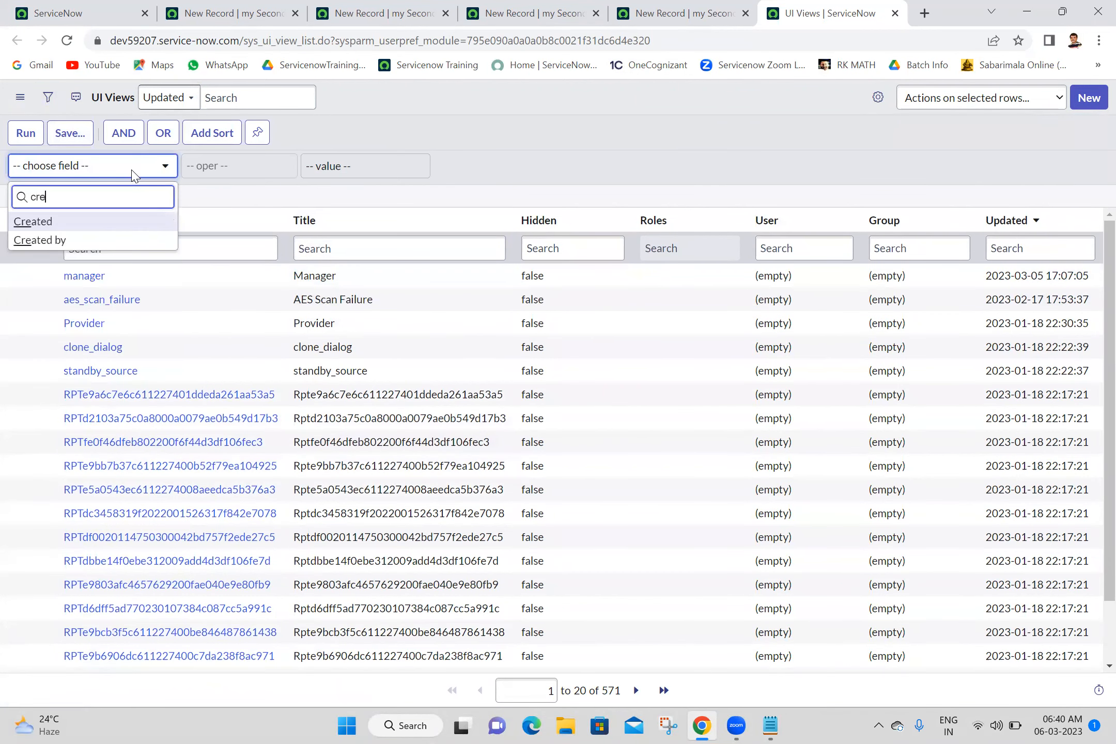
{"action": "left_click", "coordinate": [91, 223]}
{"action": "left_click", "coordinate": [78, 220]}
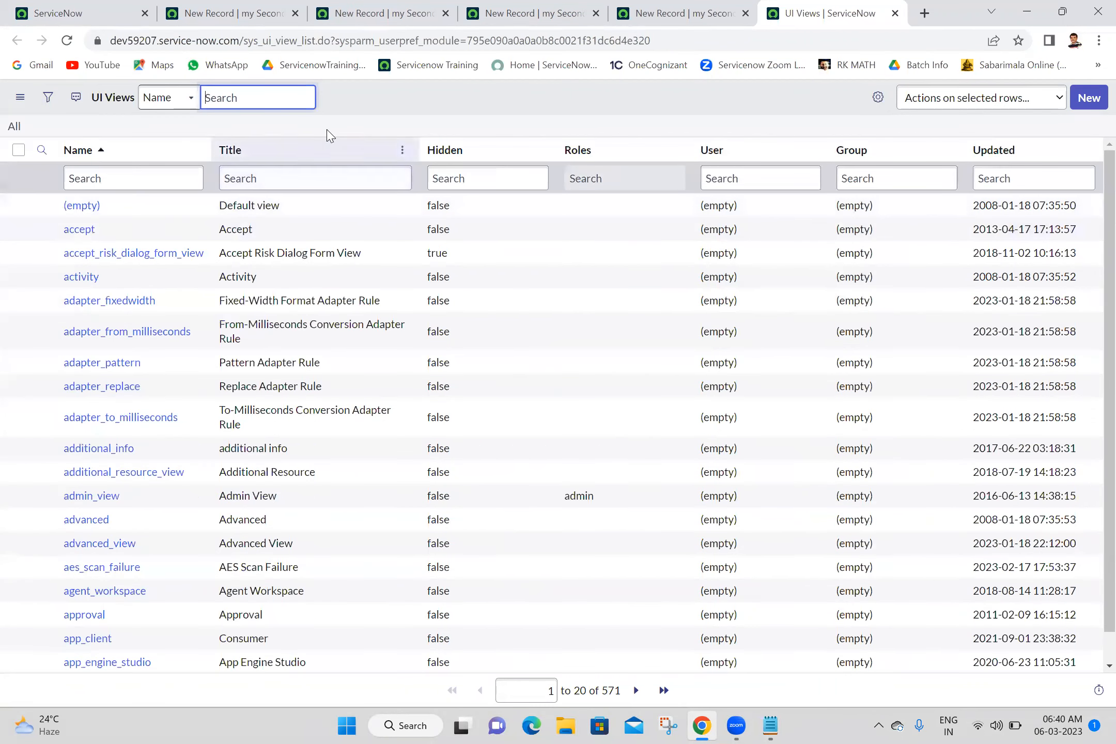
{"action": "left_click", "coordinate": [48, 97]}
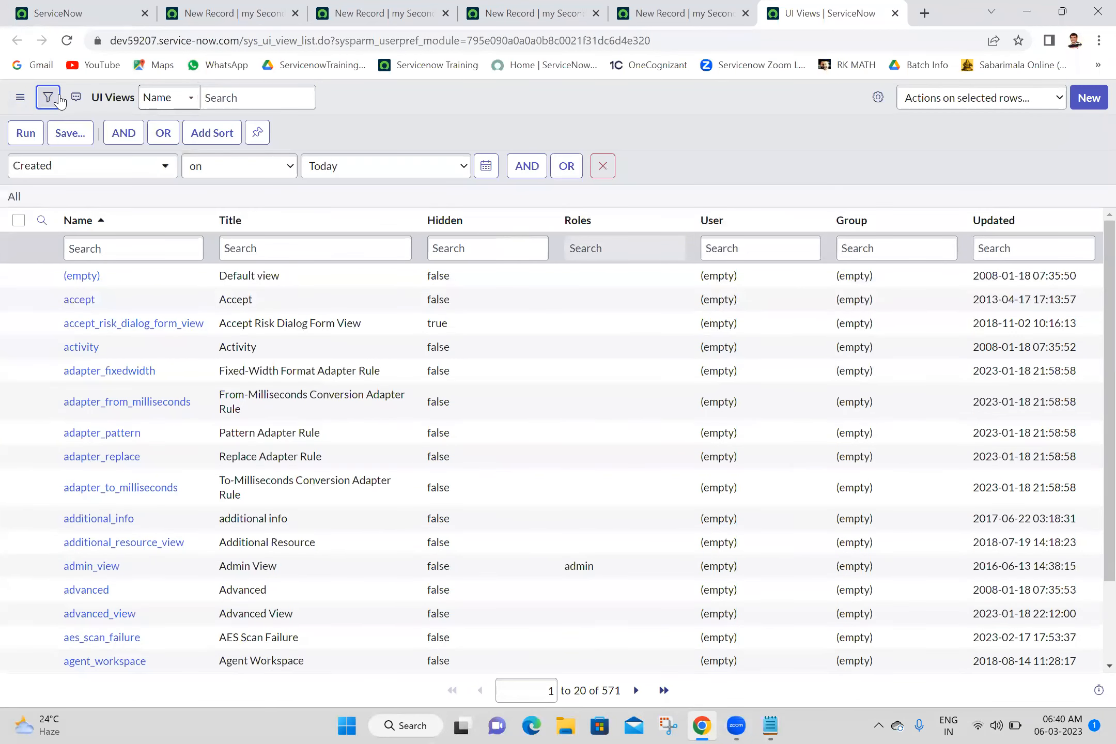
{"action": "left_click", "coordinate": [26, 133]}
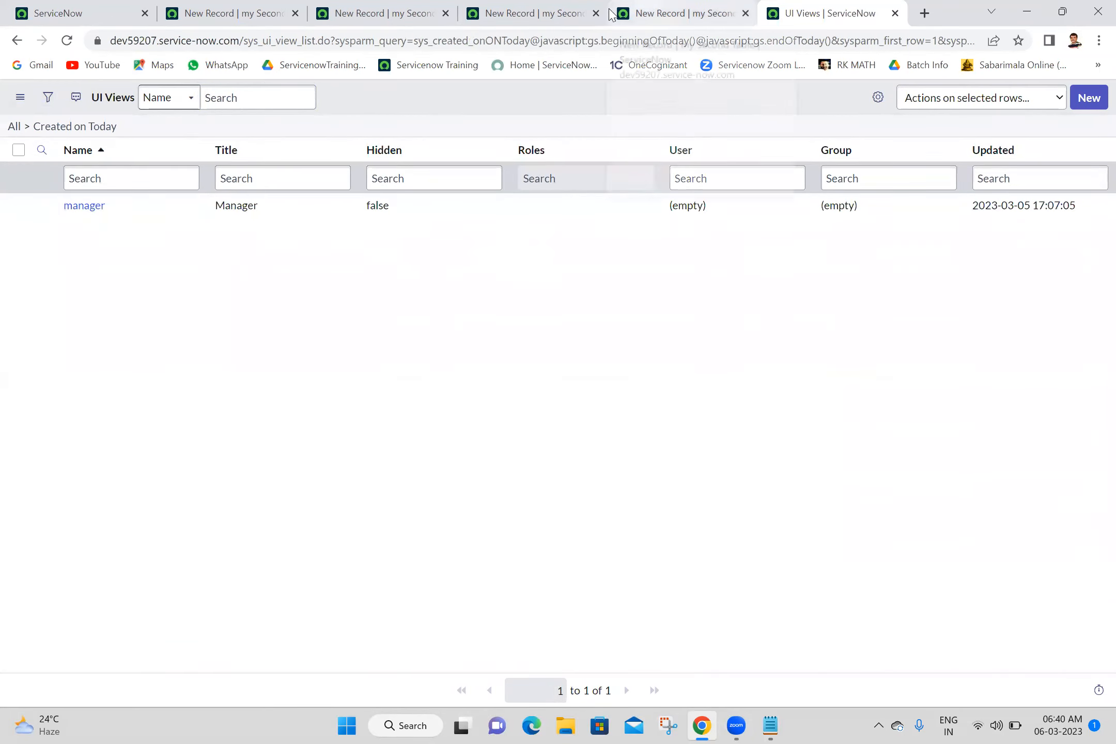
Step: Compare the new record forms in Manager, all-fields and Mobile views across the tabs
{"action": "left_click", "coordinate": [672, 13]}
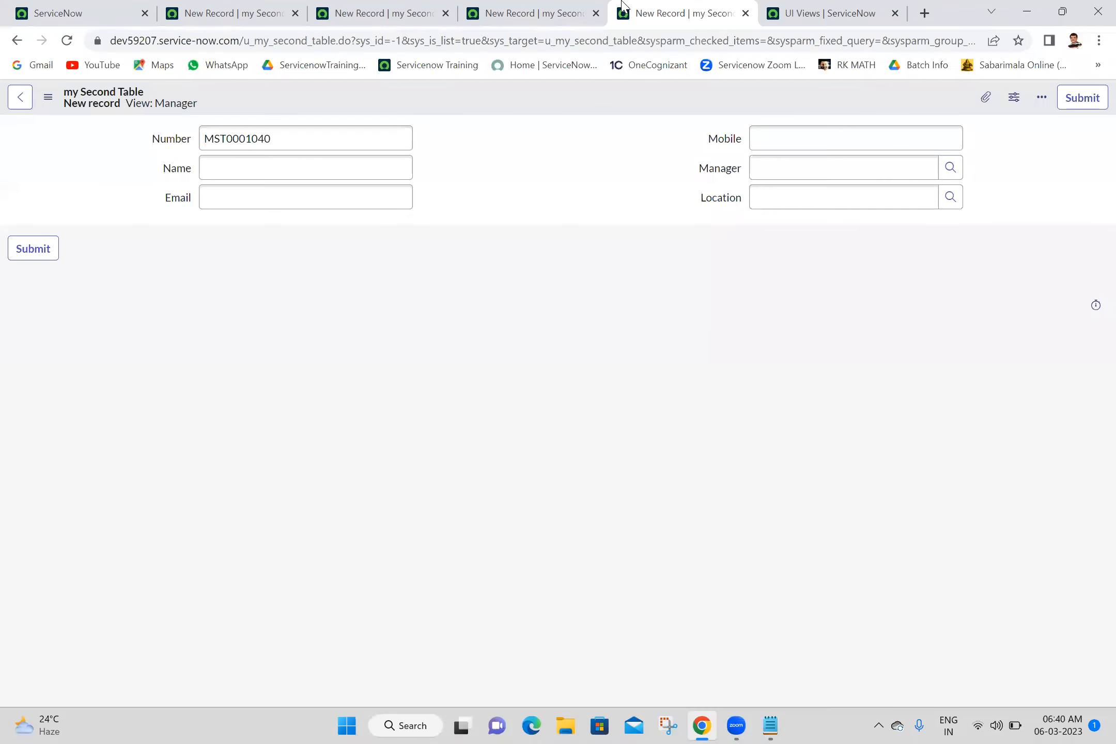
{"action": "left_click", "coordinate": [543, 7]}
{"action": "left_click", "coordinate": [352, 6]}
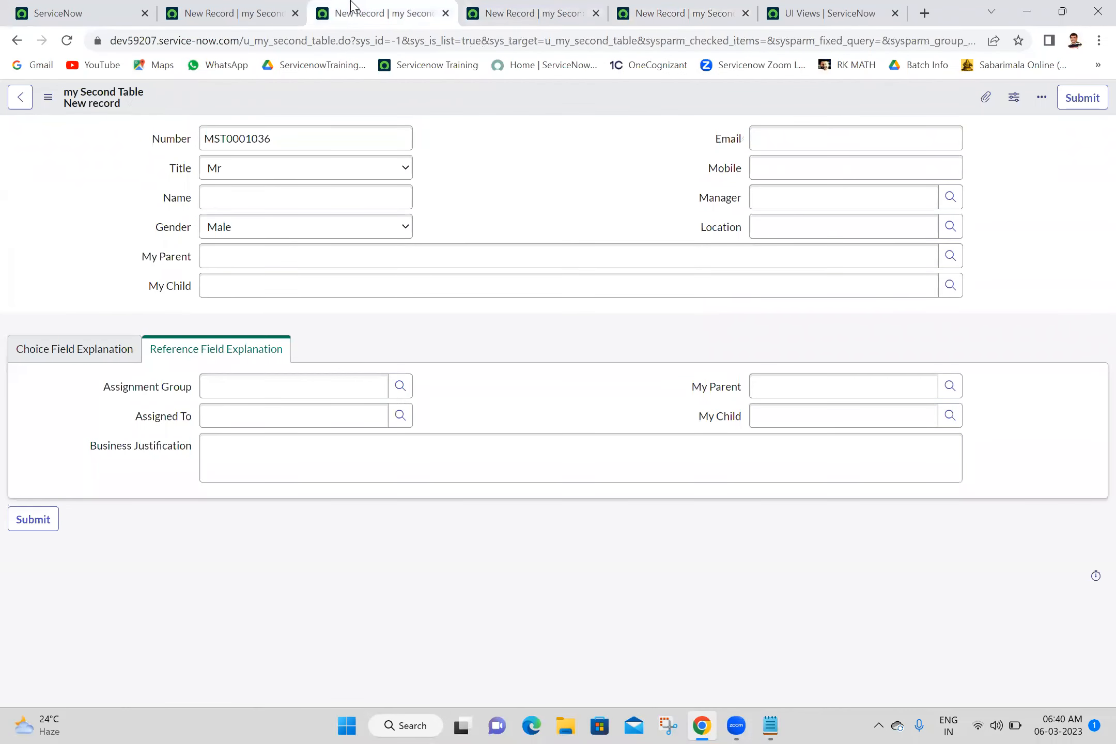
{"action": "left_click", "coordinate": [256, 7]}
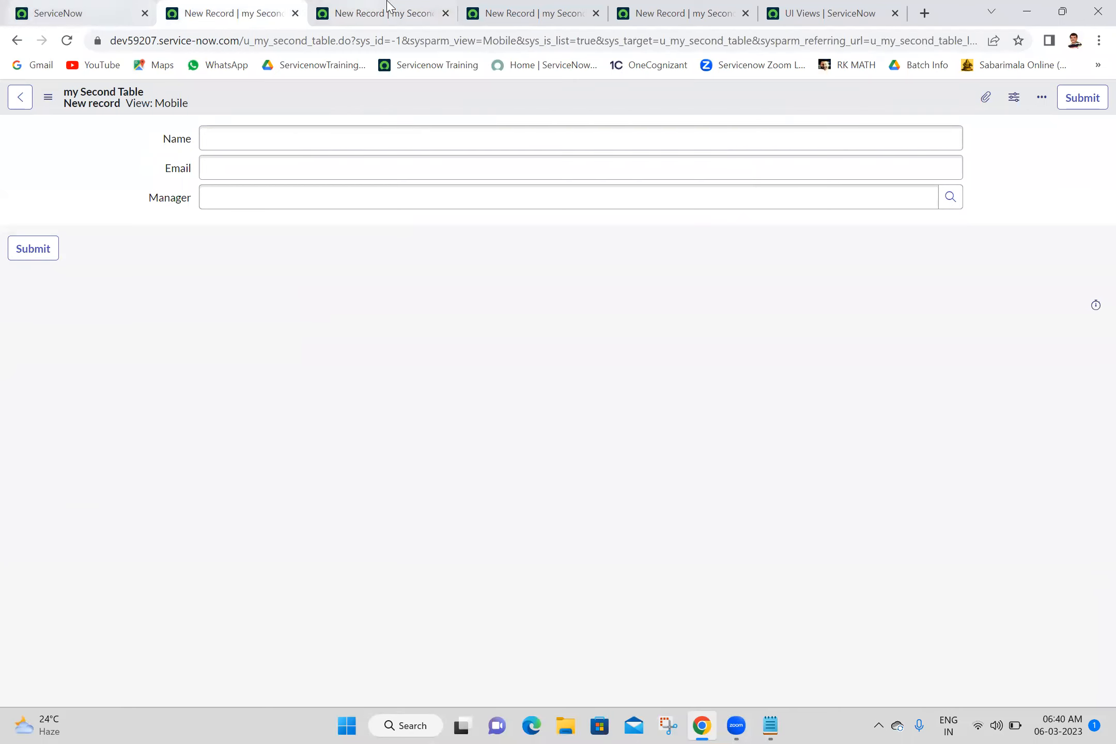
{"action": "left_click", "coordinate": [859, 7]}
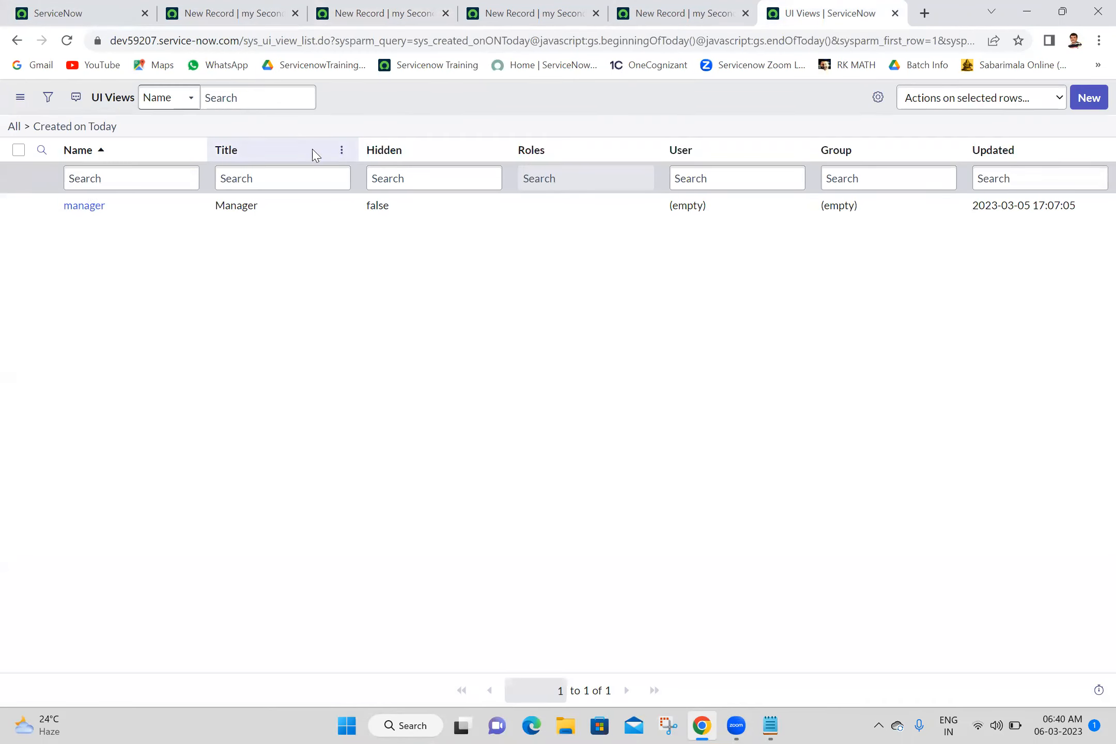
Step: Clear the Created filter and search view names for mobile, leaving the single Mobile view
{"action": "left_click", "coordinate": [92, 128]}
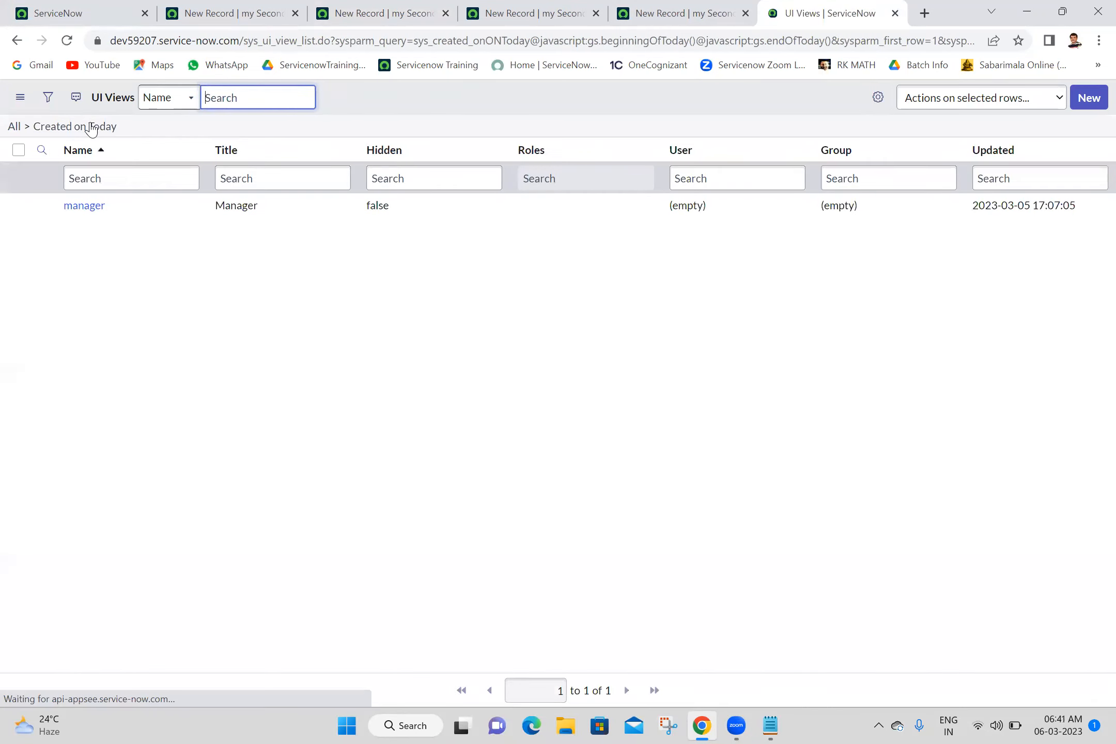
{"action": "left_click", "coordinate": [22, 125]}
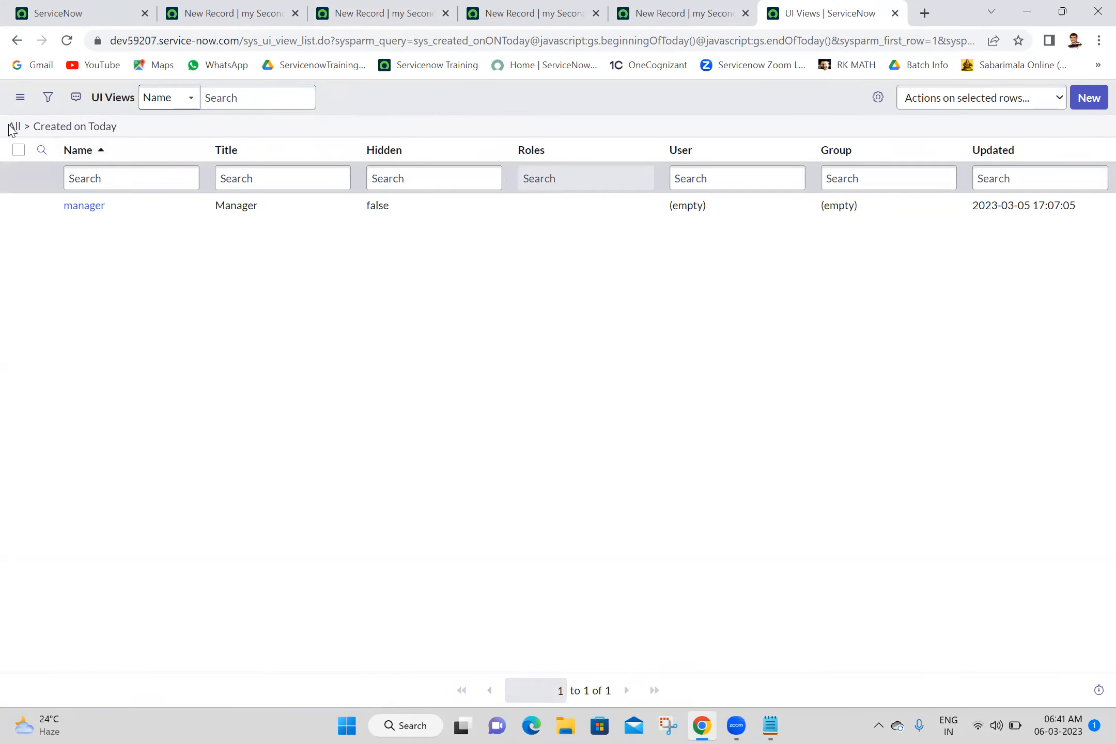
{"action": "left_click", "coordinate": [11, 126]}
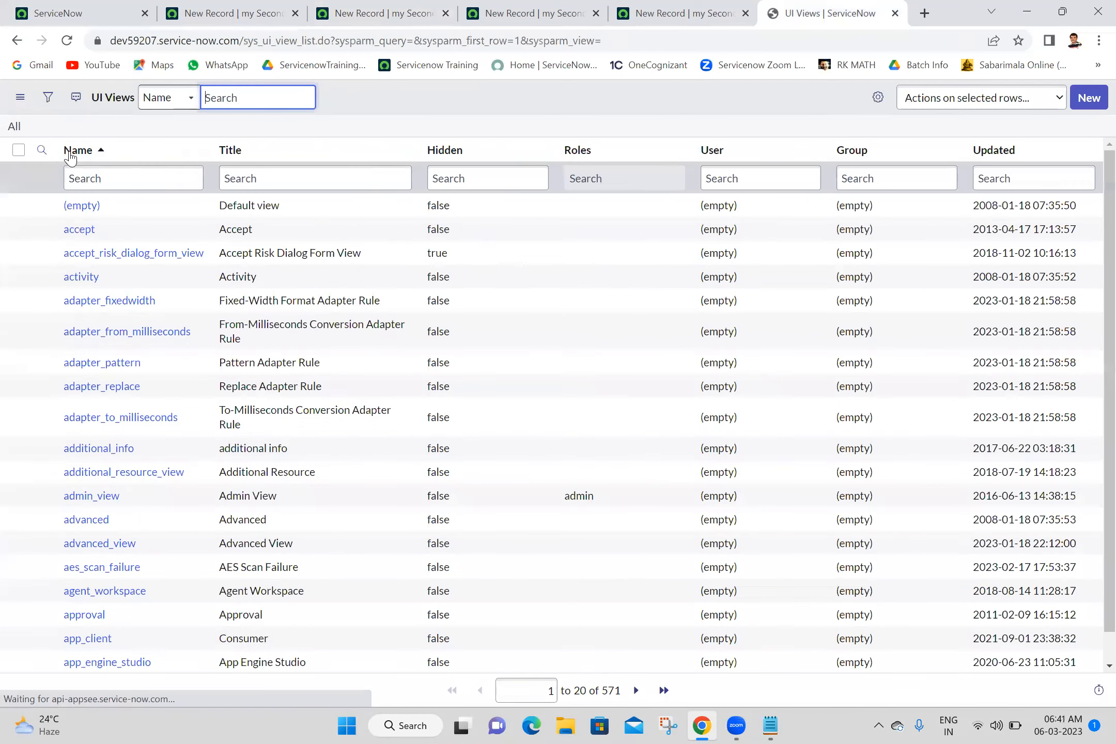
{"action": "left_click", "coordinate": [100, 178]}
{"action": "type", "text": "mobile"}
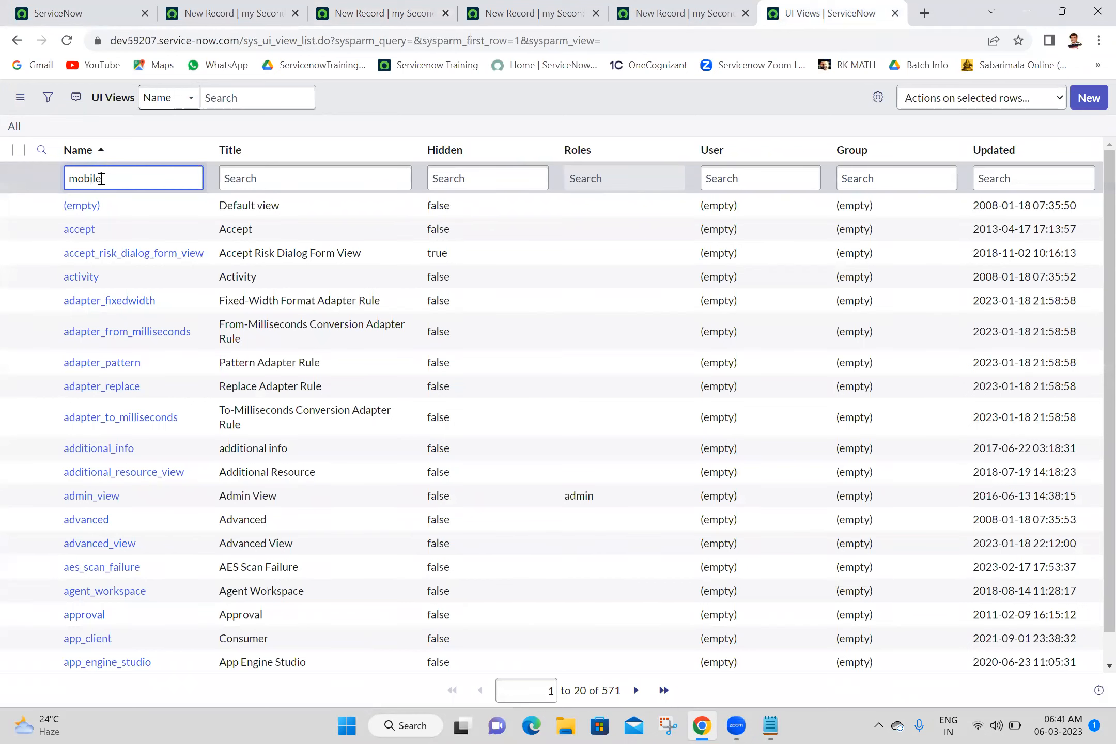
{"action": "key", "text": "Return"}
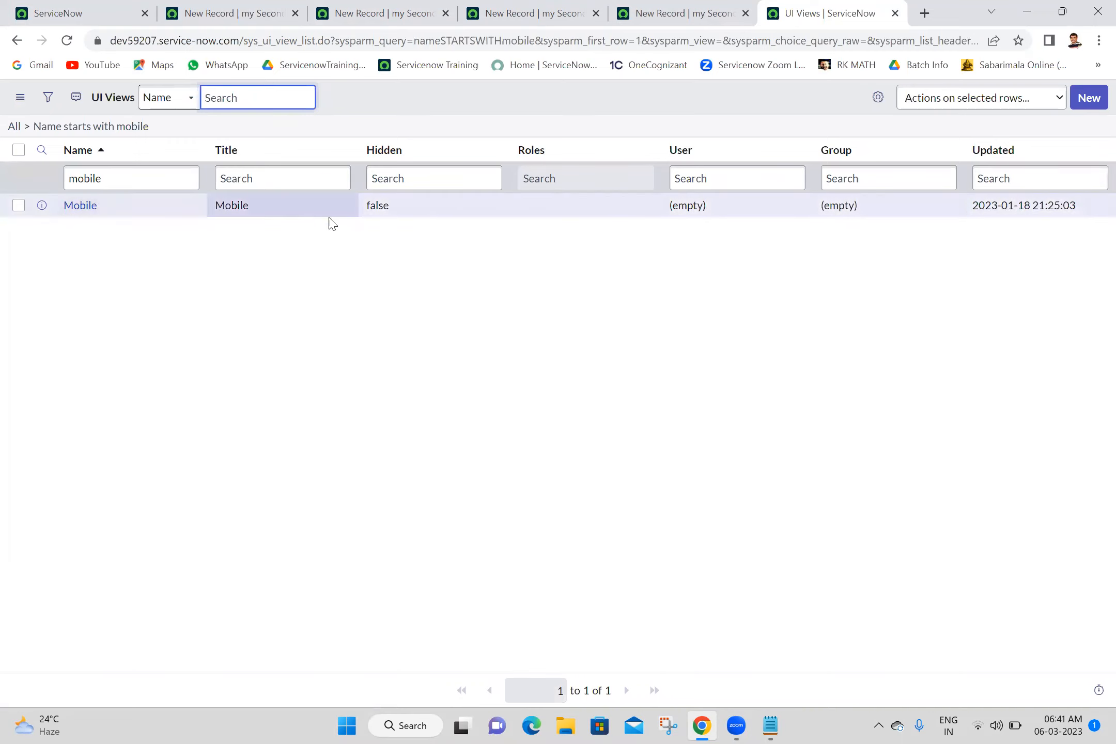
{"action": "left_click", "coordinate": [265, 268]}
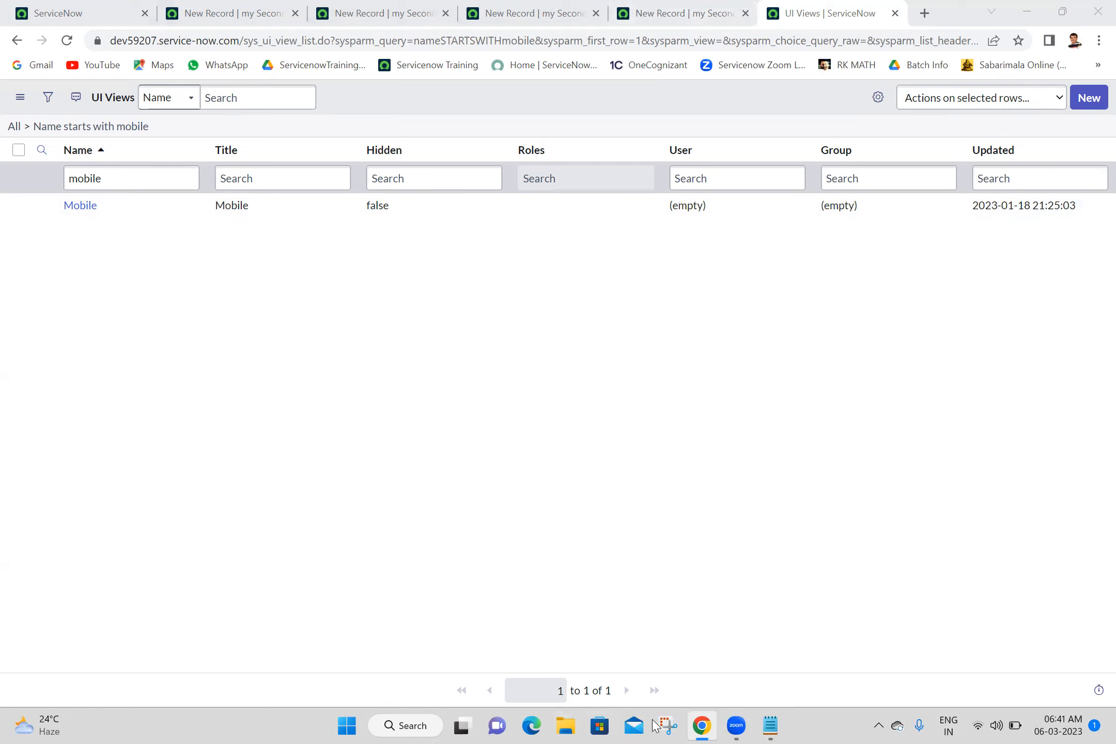
{"action": "left_click", "coordinate": [768, 726]}
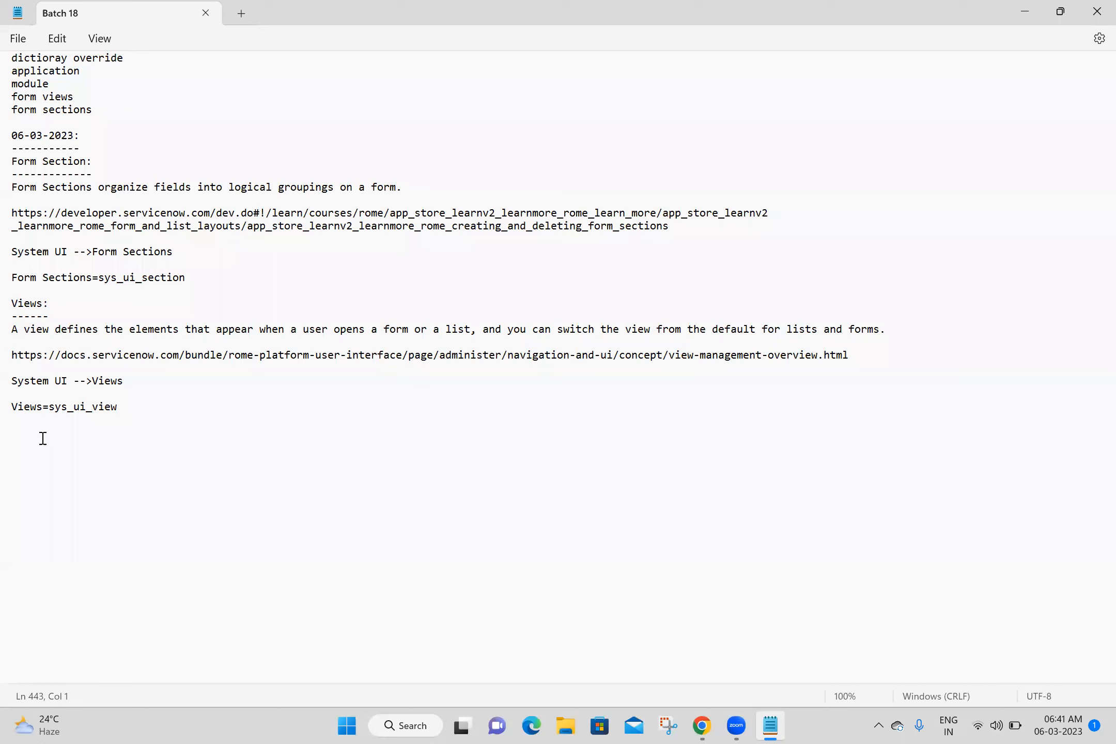
{"action": "type", "text": "Dot"}
{"action": "key", "text": "BackSpace"}
{"action": "key", "text": "BackSpace"}
{"action": "left_click", "coordinate": [709, 727]}
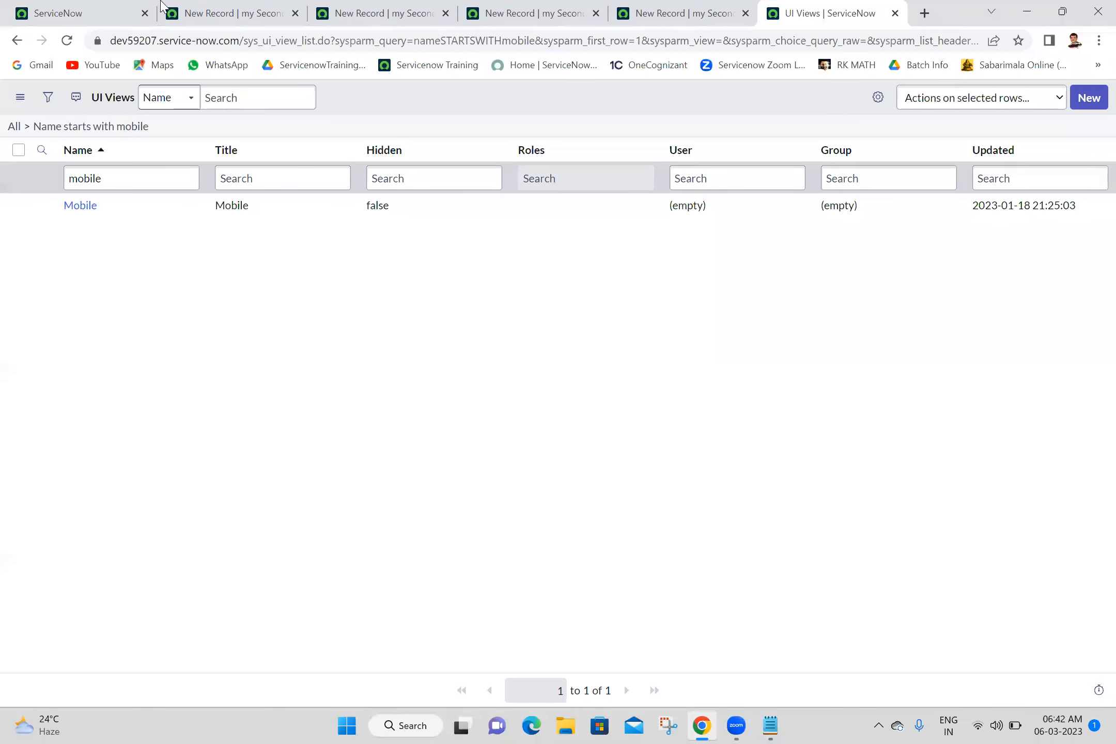
{"action": "left_click", "coordinate": [86, 8]}
{"action": "right_click", "coordinate": [87, 8]}
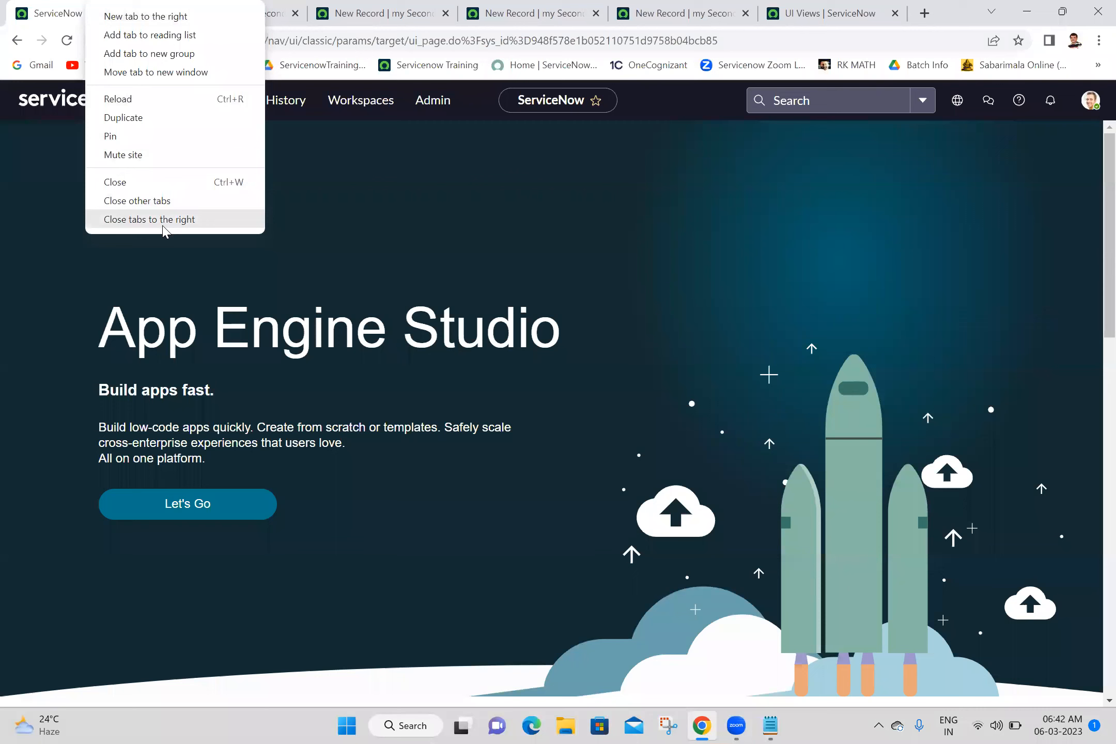
Step: Close the extra tabs and open Incident > All from the navigator in a new tab
{"action": "left_click", "coordinate": [163, 227]}
{"action": "left_click", "coordinate": [166, 106]}
{"action": "double_click", "coordinate": [174, 146]}
{"action": "type", "text": "incide"}
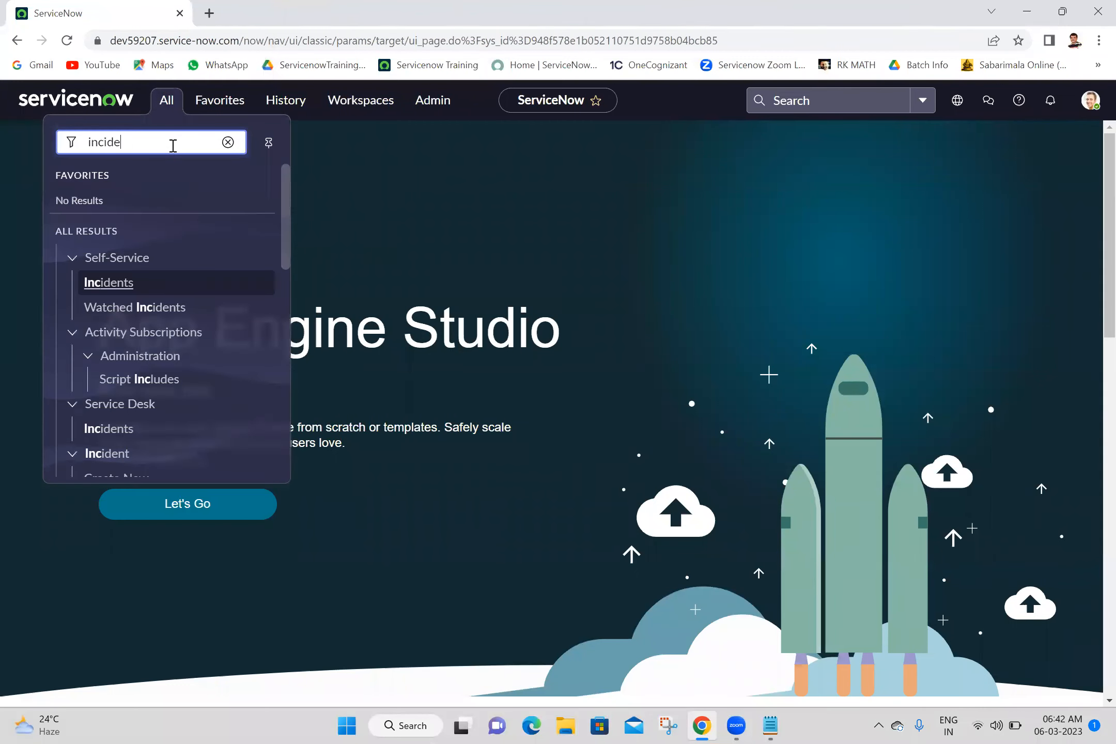
{"action": "type", "text": "nt"}
{"action": "left_click", "coordinate": [288, 241]}
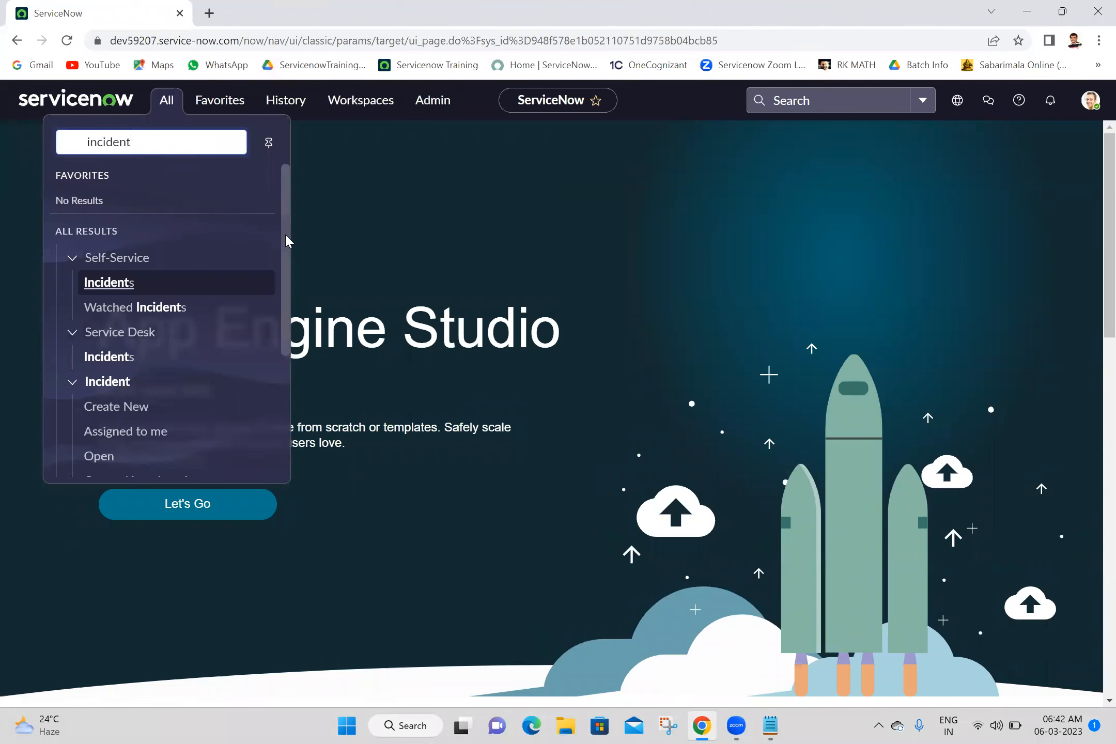
{"action": "scroll", "coordinate": [287, 240], "scroll_direction": "down", "scroll_amount": 3}
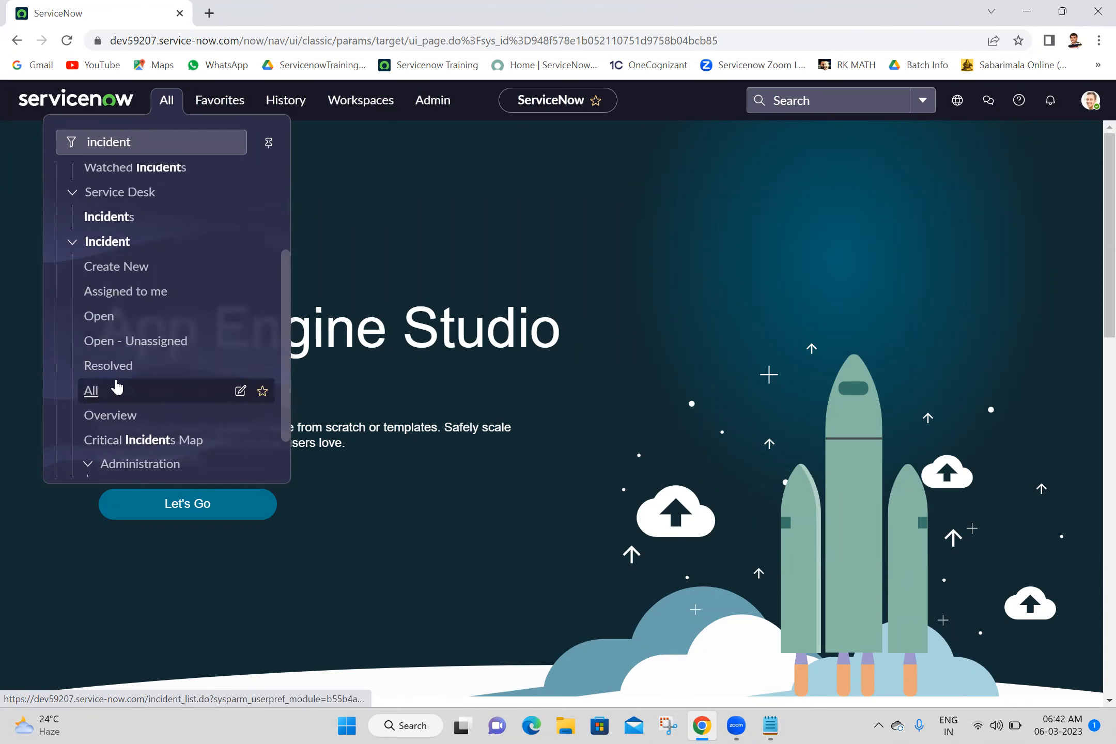
{"action": "middle_click", "coordinate": [97, 394]}
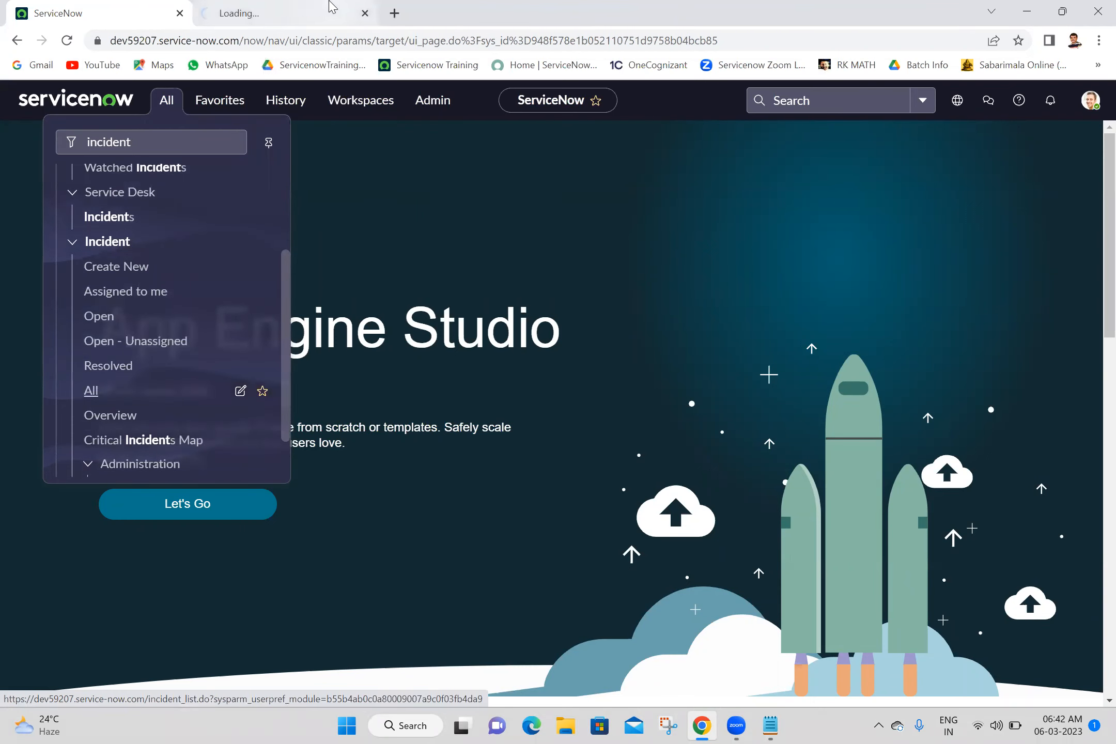
{"action": "left_click", "coordinate": [331, 6]}
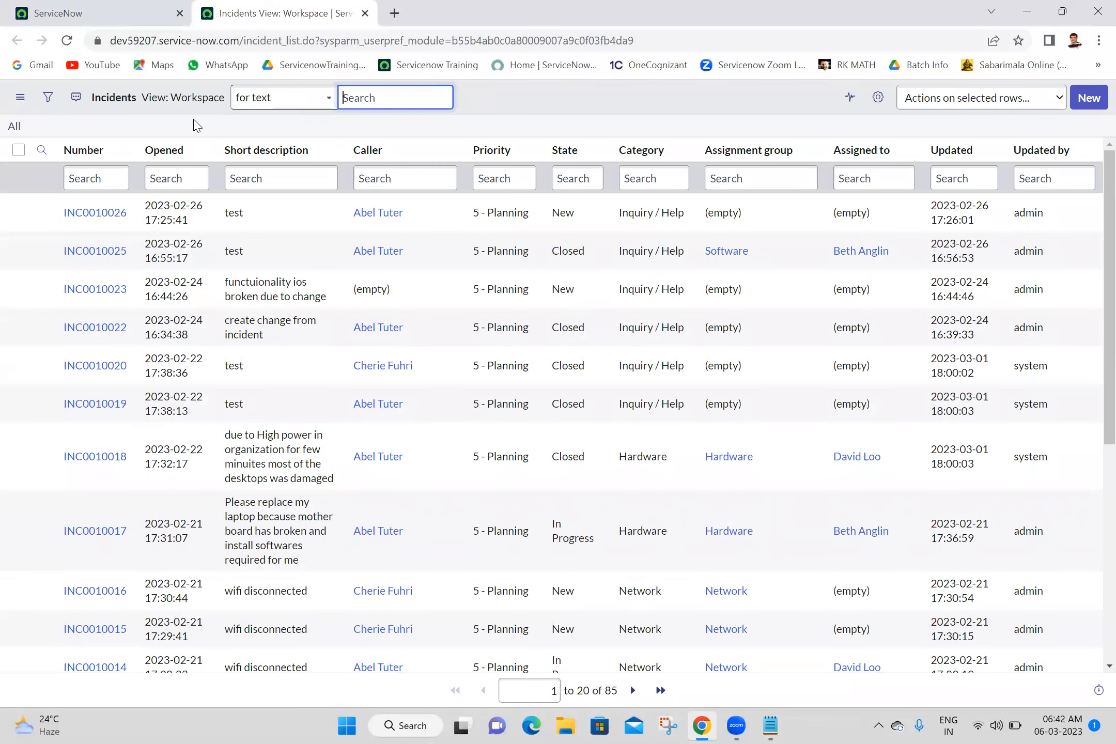
Step: Filter incidents to Caller is the chosen caller, narrowing 85 incidents down to 10
{"action": "left_click", "coordinate": [157, 129]}
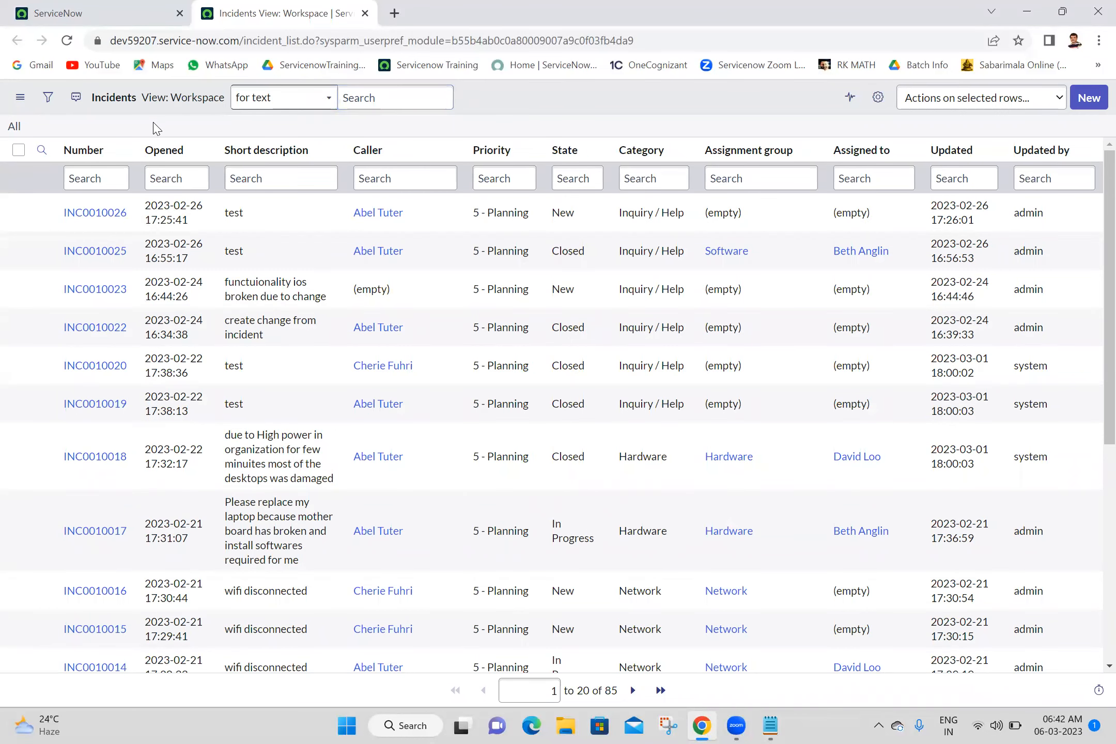
{"action": "left_click", "coordinate": [48, 98]}
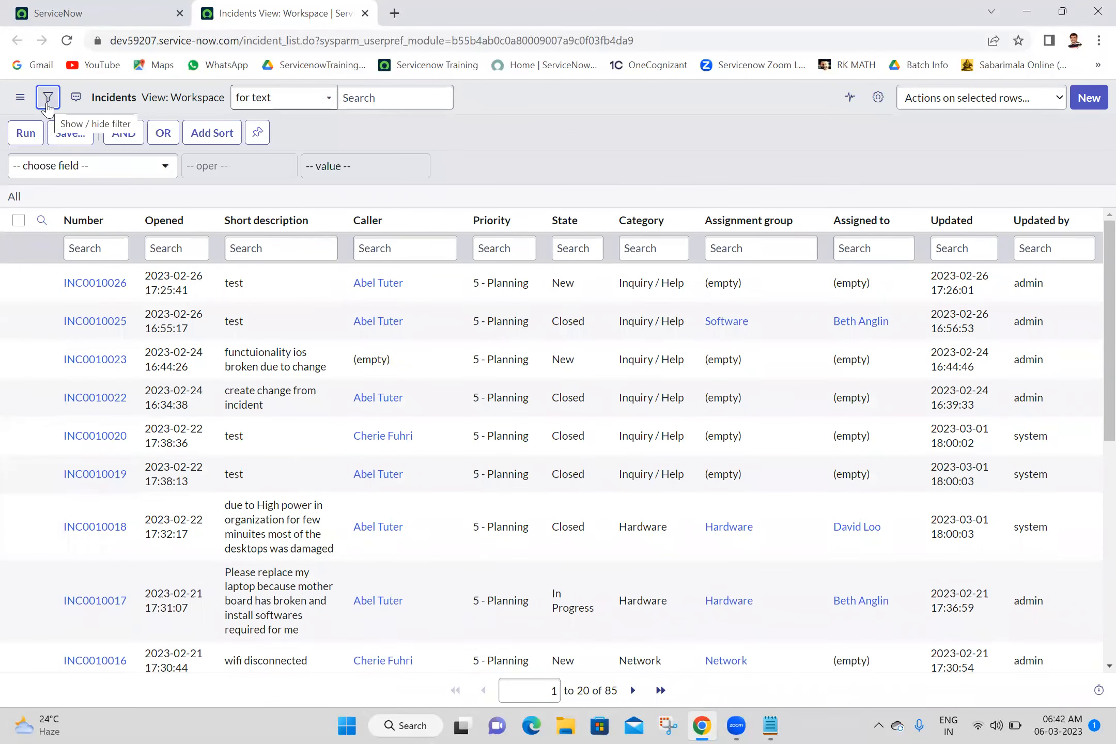
{"action": "left_click", "coordinate": [85, 173]}
{"action": "type", "text": "c"}
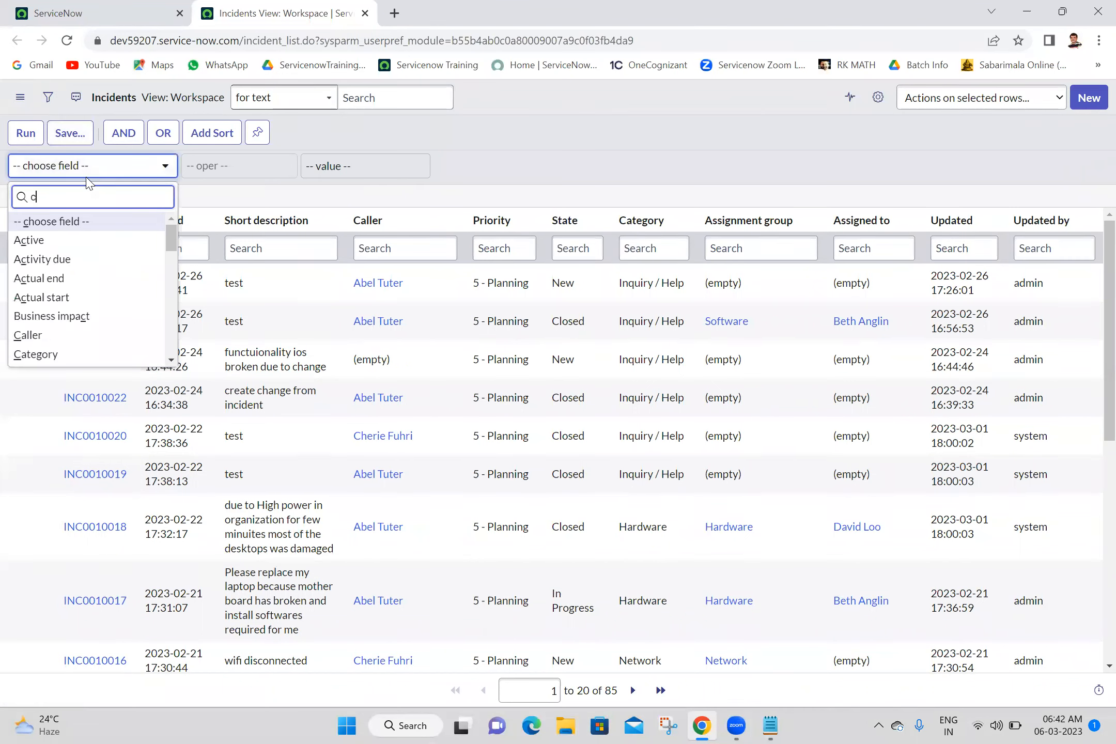
{"action": "type", "text": "aller"}
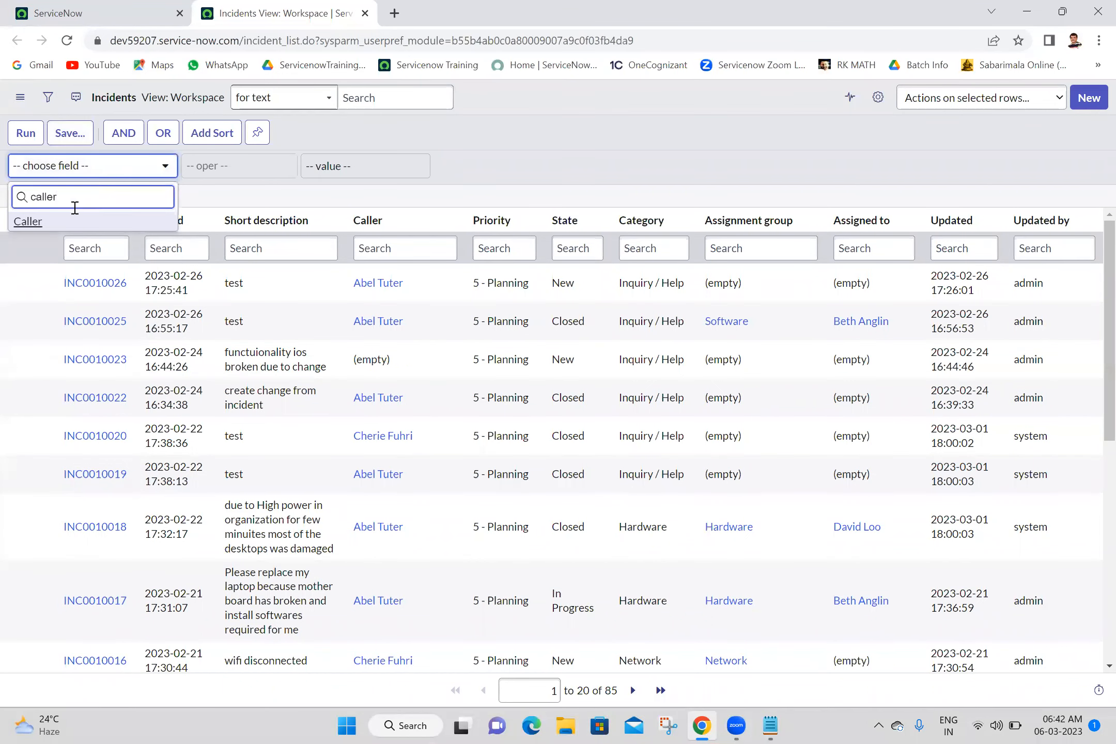
{"action": "left_click", "coordinate": [73, 222]}
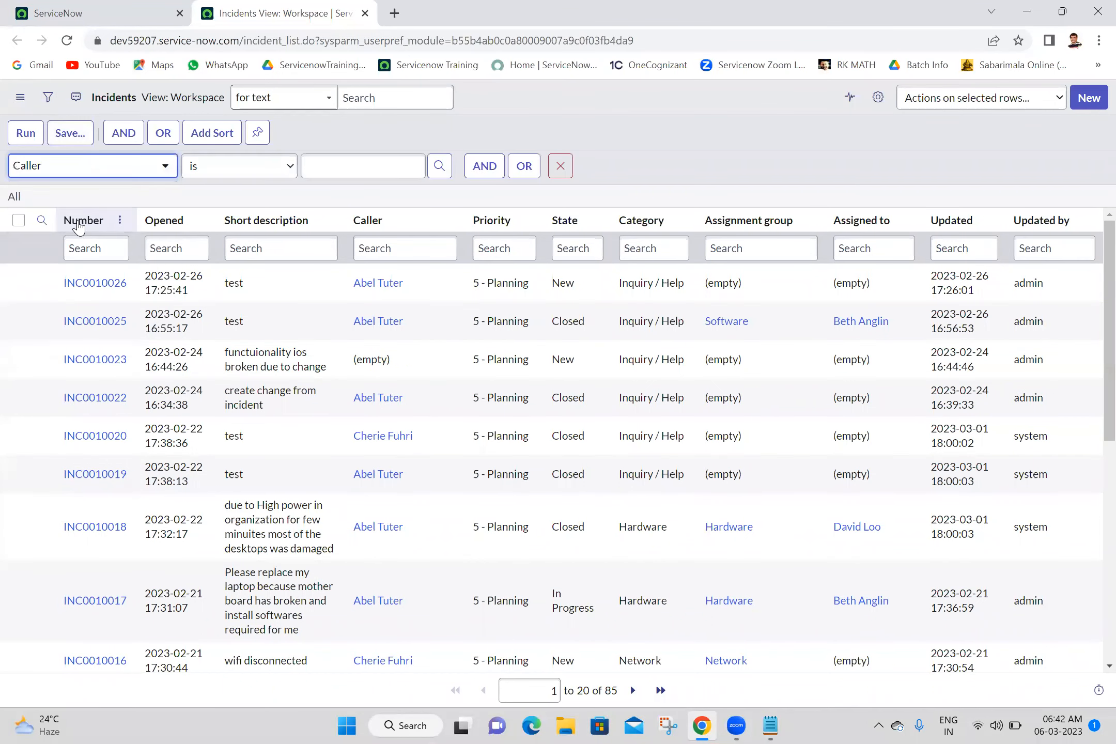
{"action": "left_click", "coordinate": [356, 165]}
{"action": "type", "text": "Abe"}
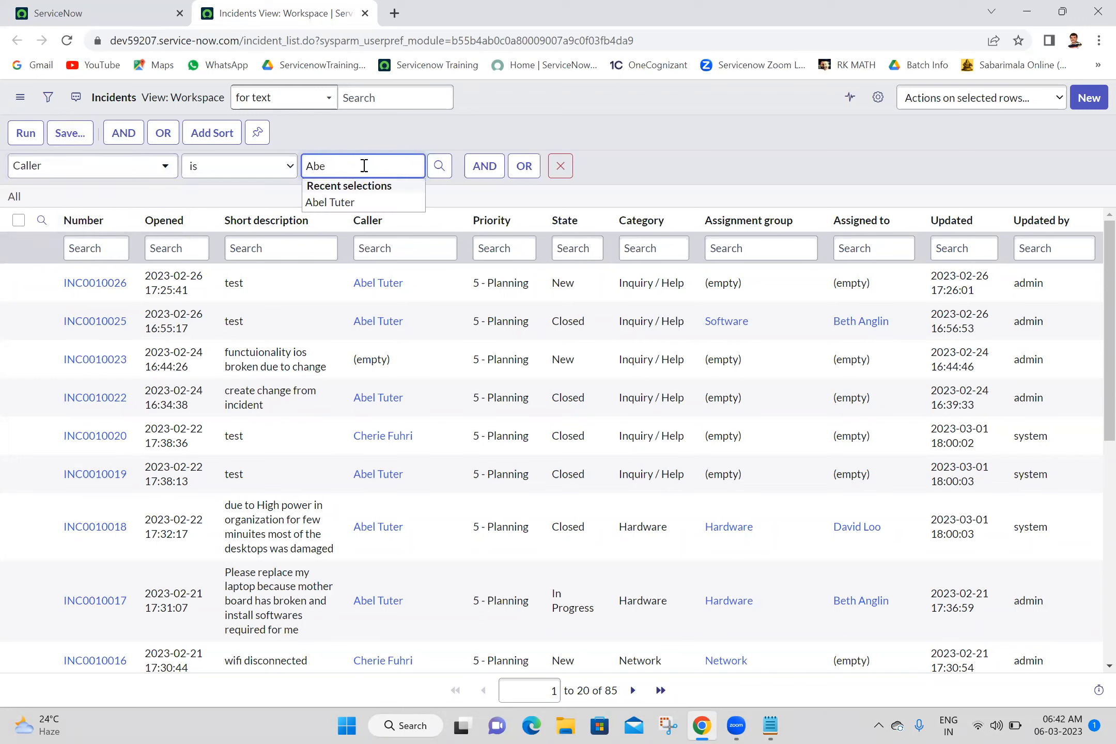
{"action": "left_click", "coordinate": [355, 206]}
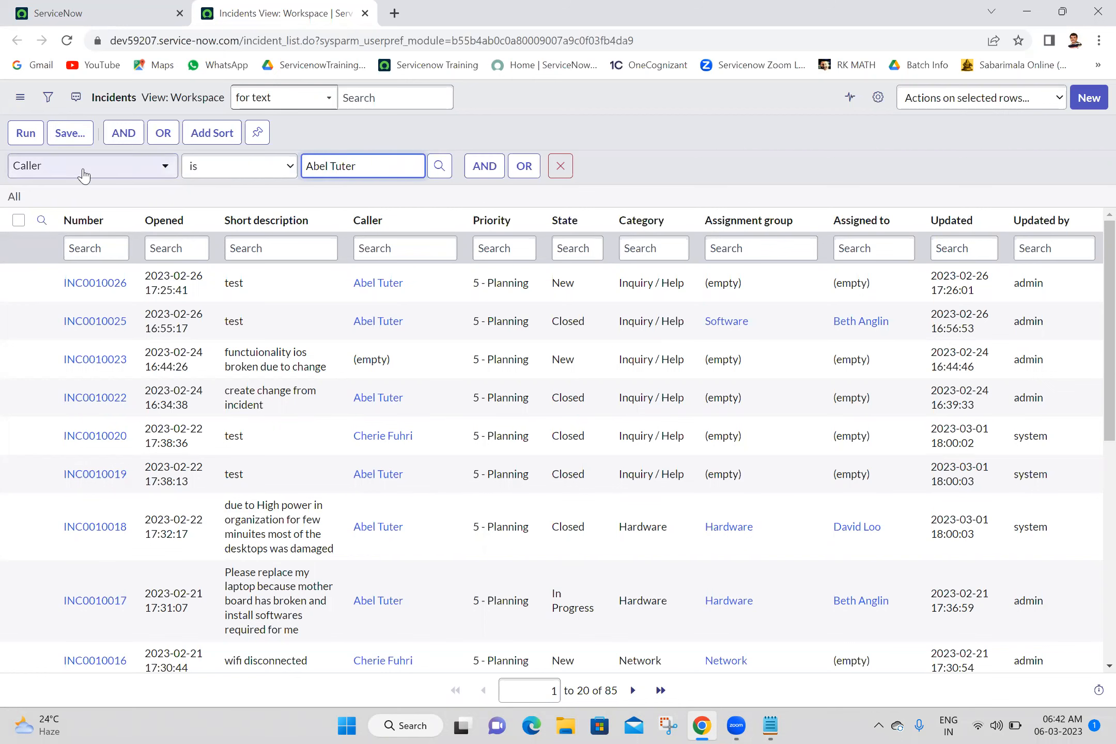
{"action": "left_click", "coordinate": [27, 133]}
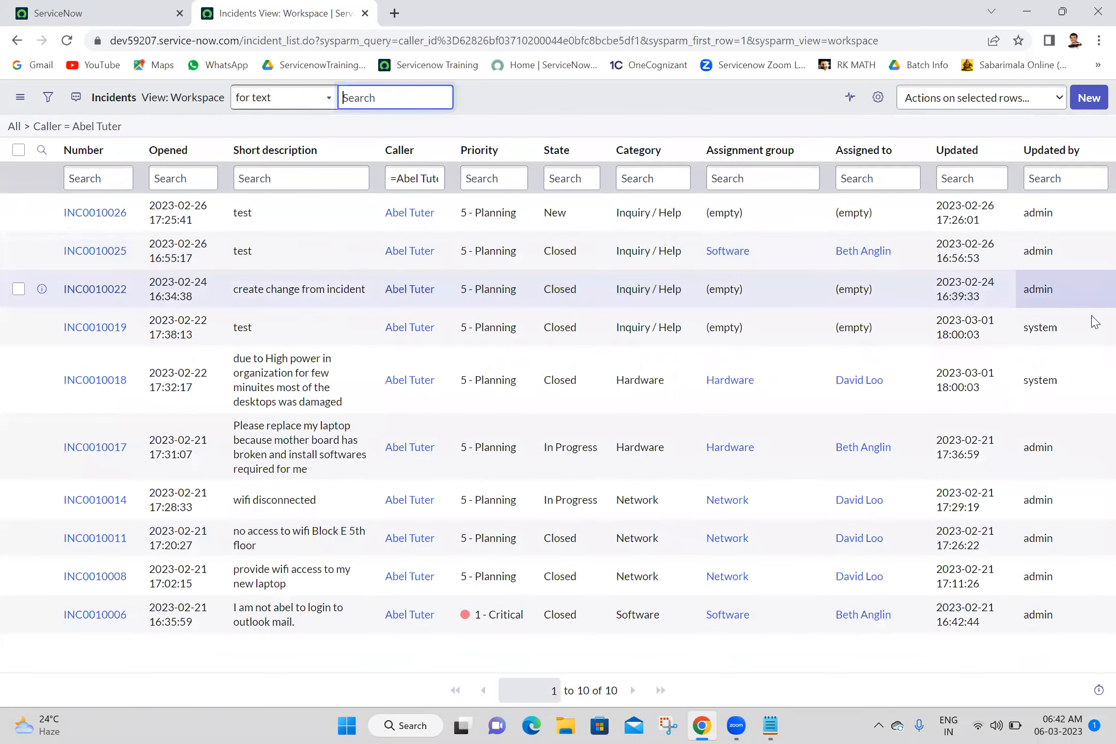
Step: Switch the caller-filtered incident list from Workspace to Default view
{"action": "left_click", "coordinate": [723, 668]}
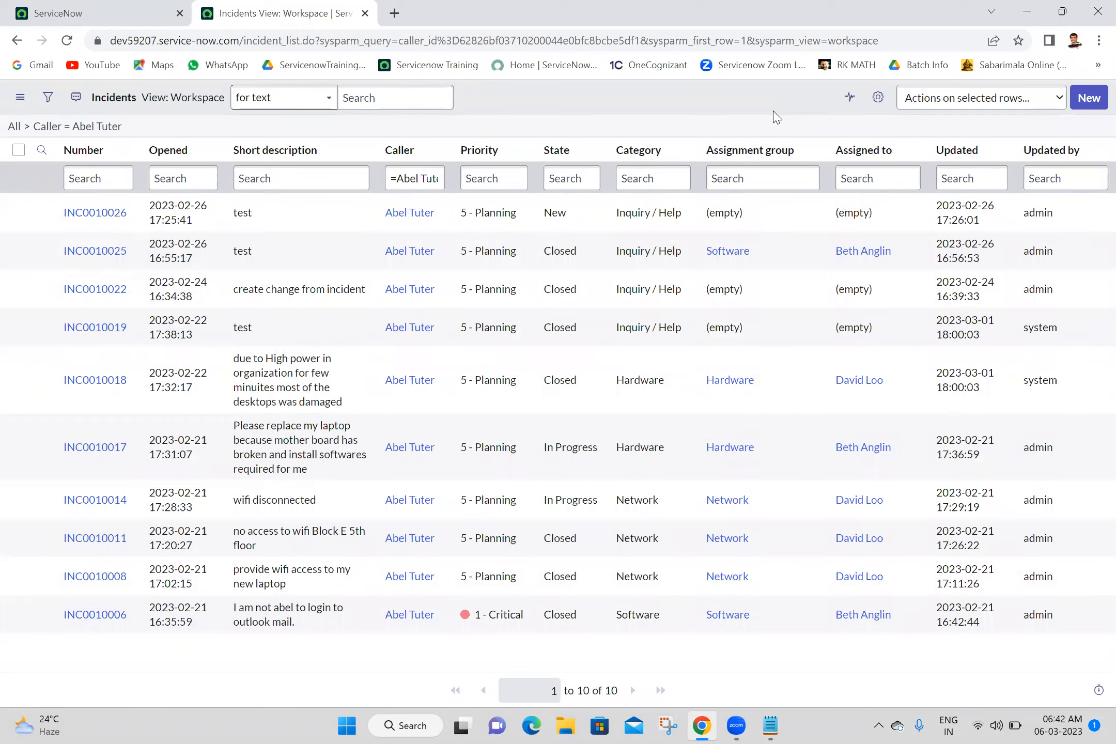
{"action": "left_click", "coordinate": [207, 107]}
{"action": "mouse_move", "coordinate": [248, 111]}
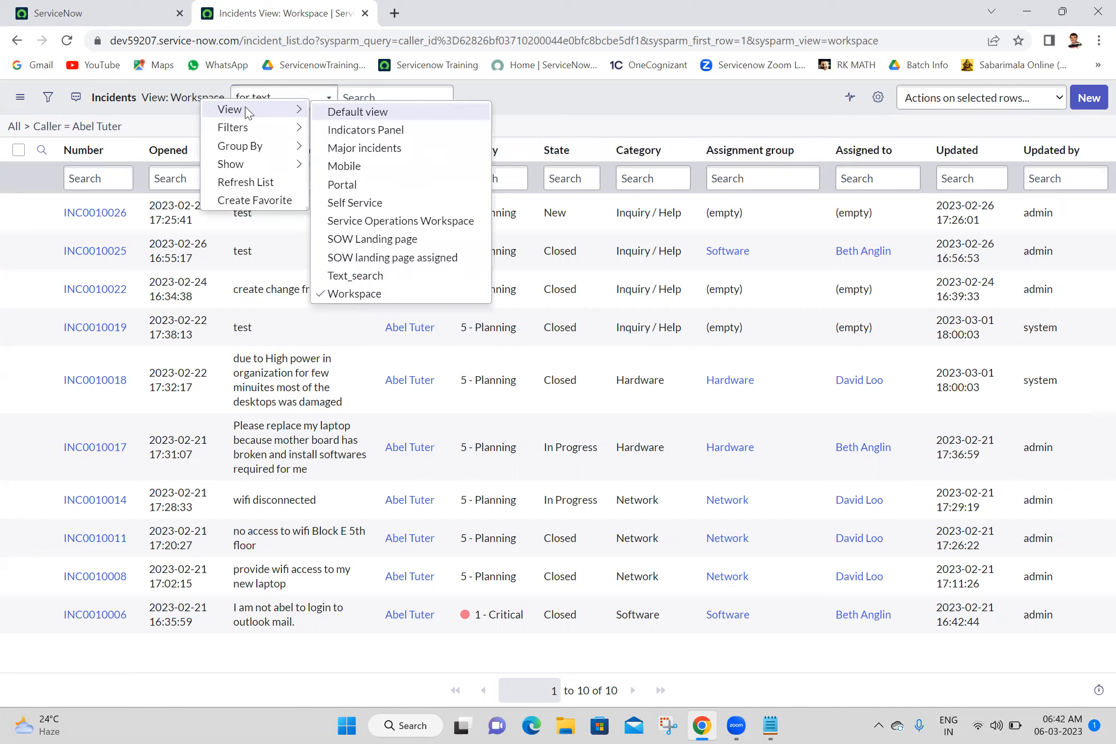
{"action": "left_click", "coordinate": [384, 114]}
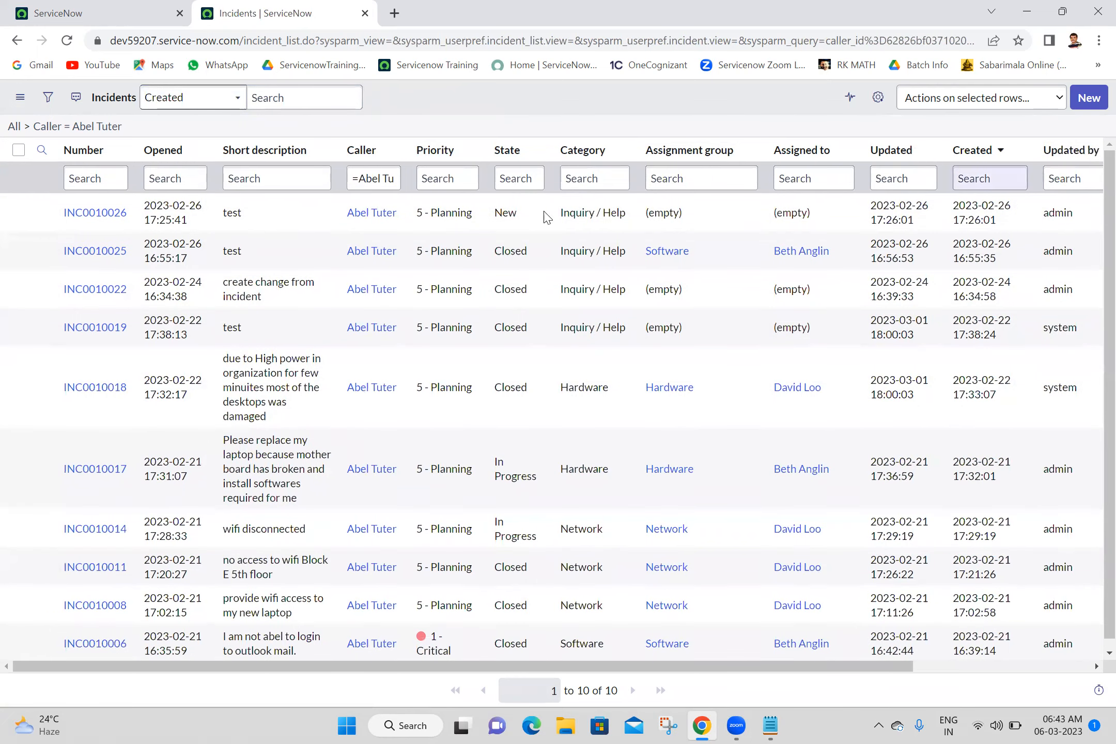
Step: Start saving the current filter and enter a name for the caller's incidents
{"action": "left_click", "coordinate": [54, 98]}
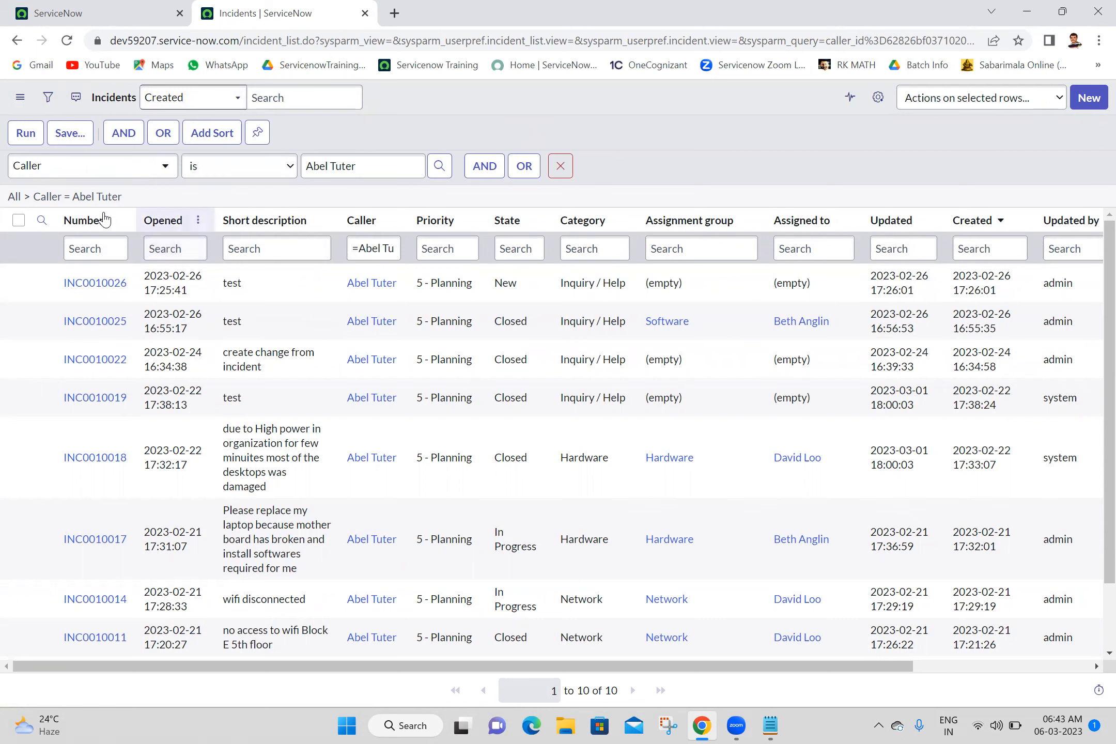
{"action": "left_click", "coordinate": [66, 137]}
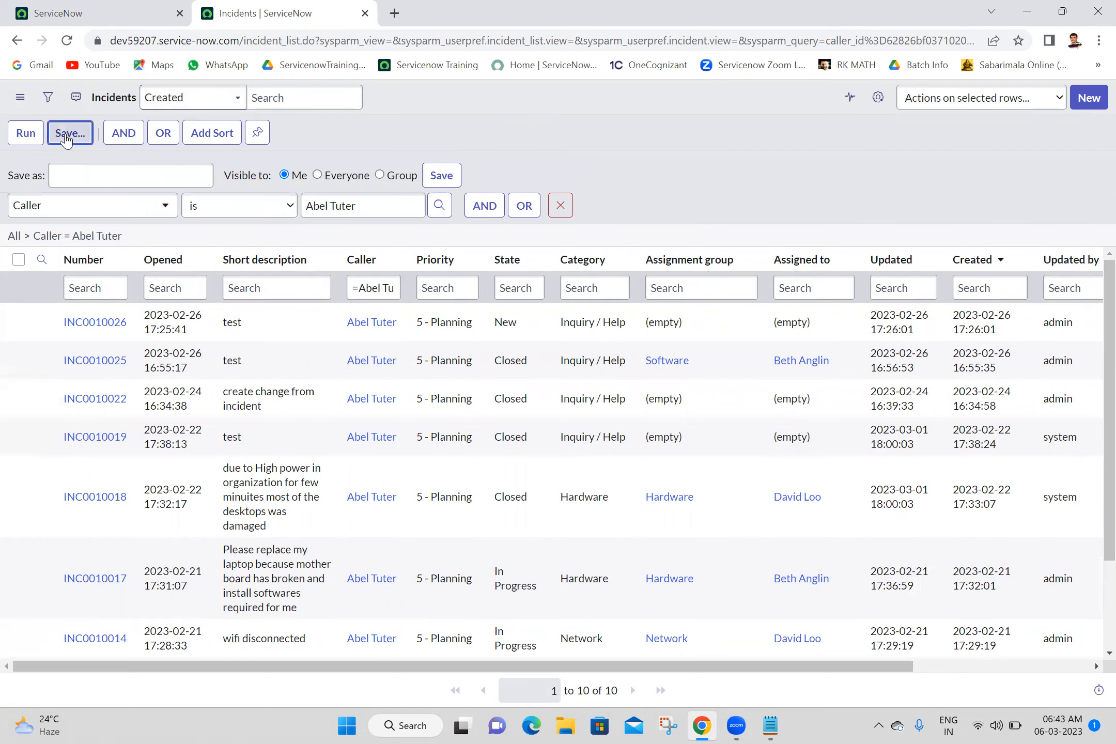
{"action": "left_click", "coordinate": [169, 179]}
{"action": "type", "text": "A"}
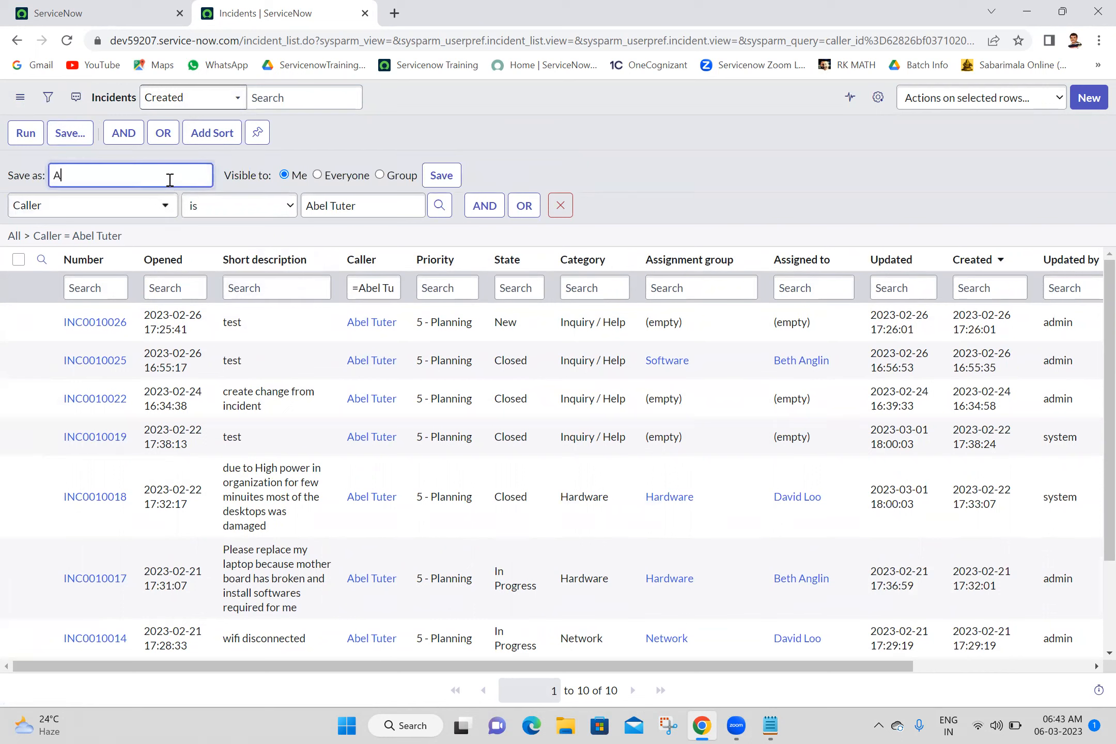
{"action": "type", "text": "bel Tutors incidents"}
Step: Keep the filter visible only to Me and save it
{"action": "left_click", "coordinate": [708, 215]}
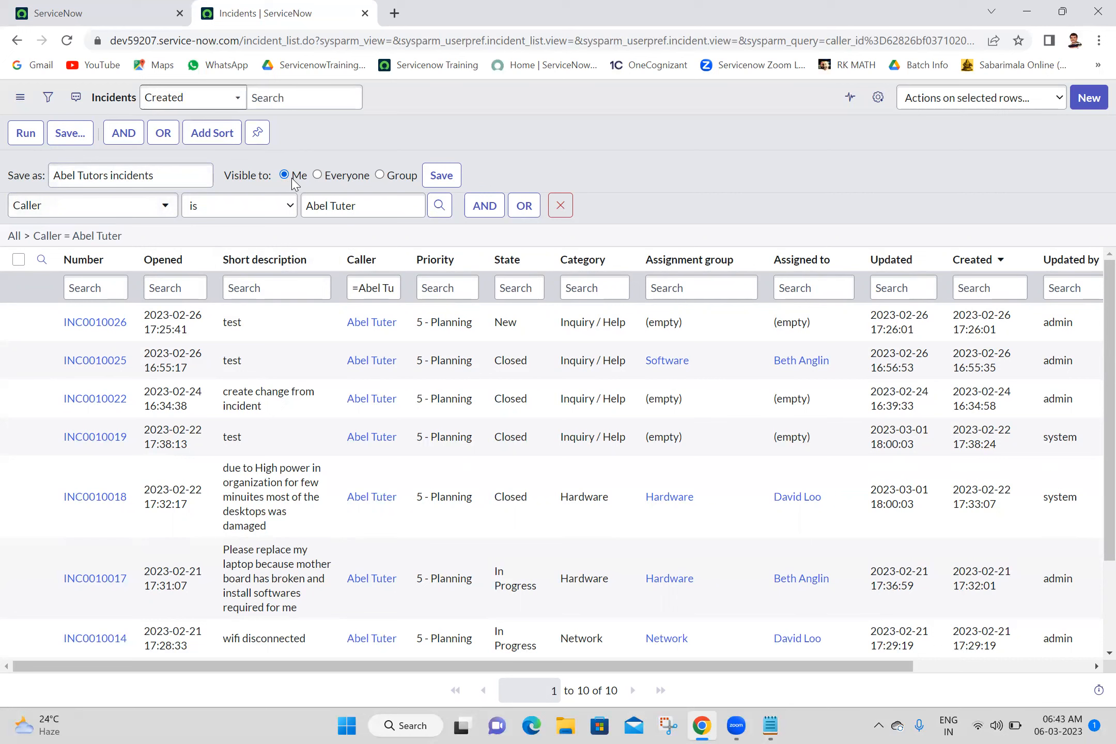
{"action": "left_click", "coordinate": [318, 175]}
{"action": "left_click", "coordinate": [379, 175]}
{"action": "left_click", "coordinate": [338, 197]}
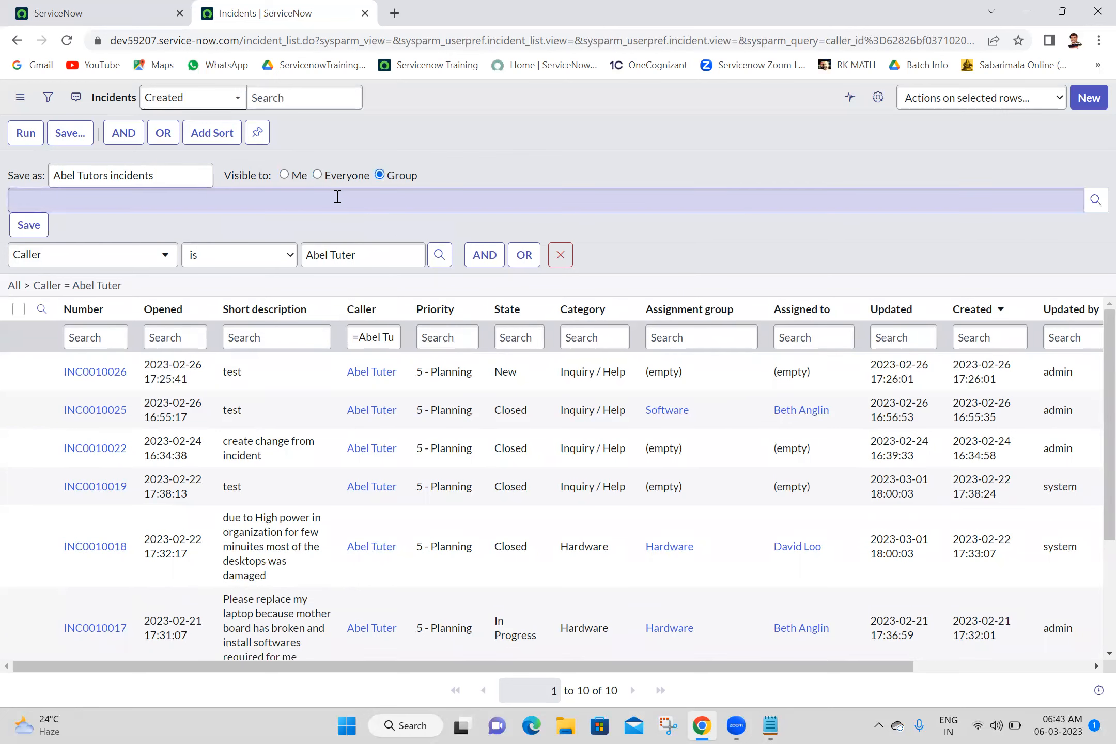
{"action": "left_click", "coordinate": [338, 195]}
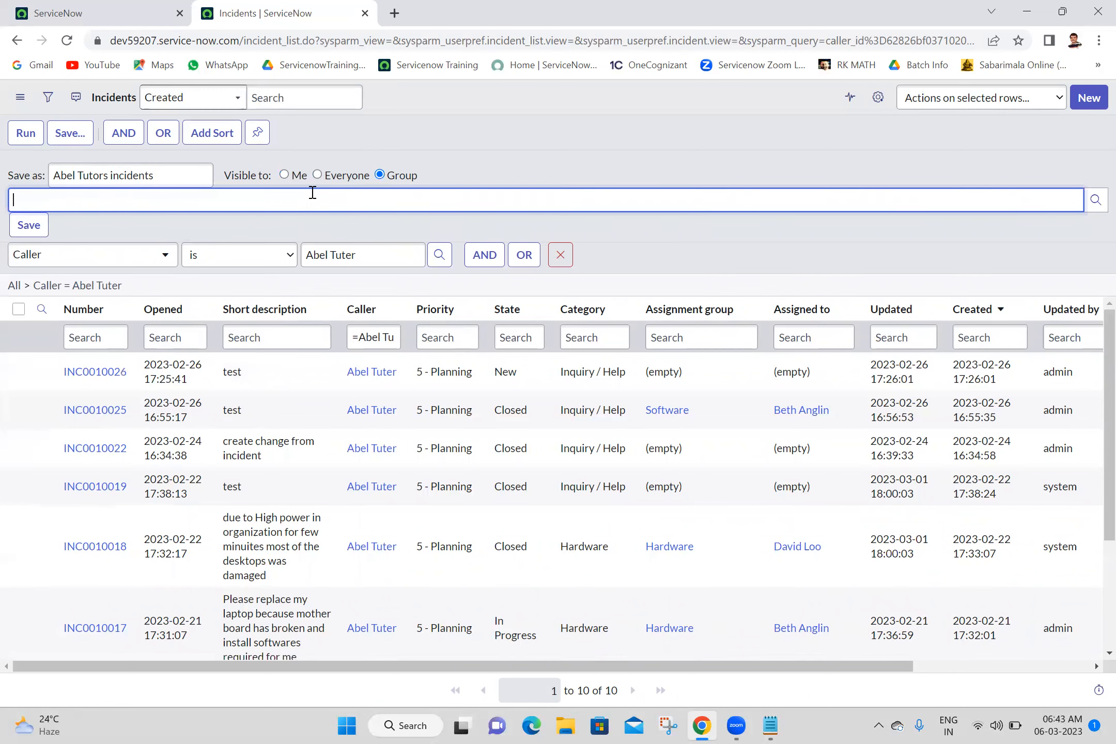
{"action": "left_click", "coordinate": [285, 175]}
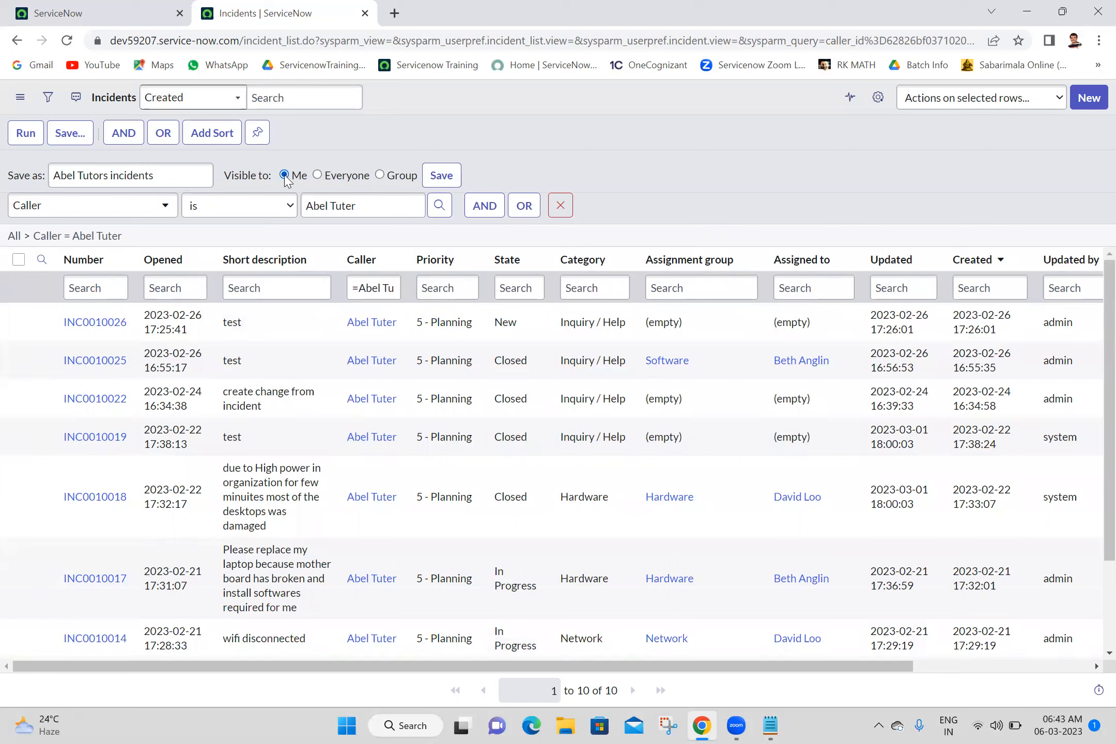
{"action": "left_click", "coordinate": [436, 178]}
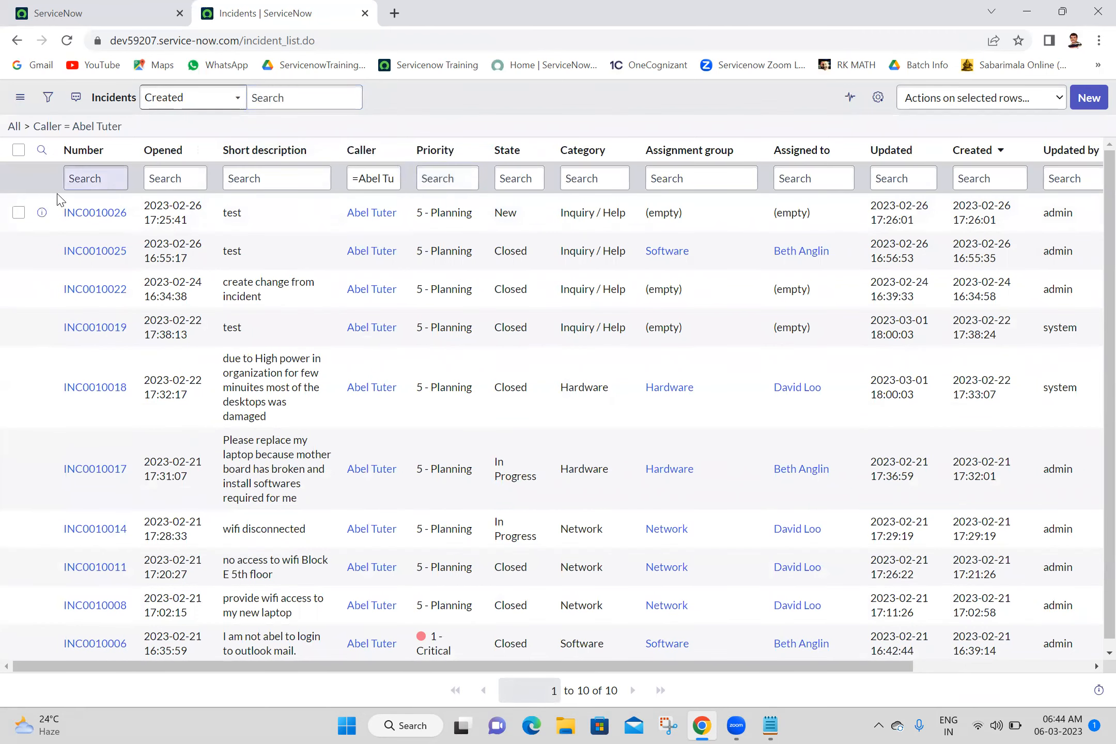
{"action": "left_click", "coordinate": [14, 129]}
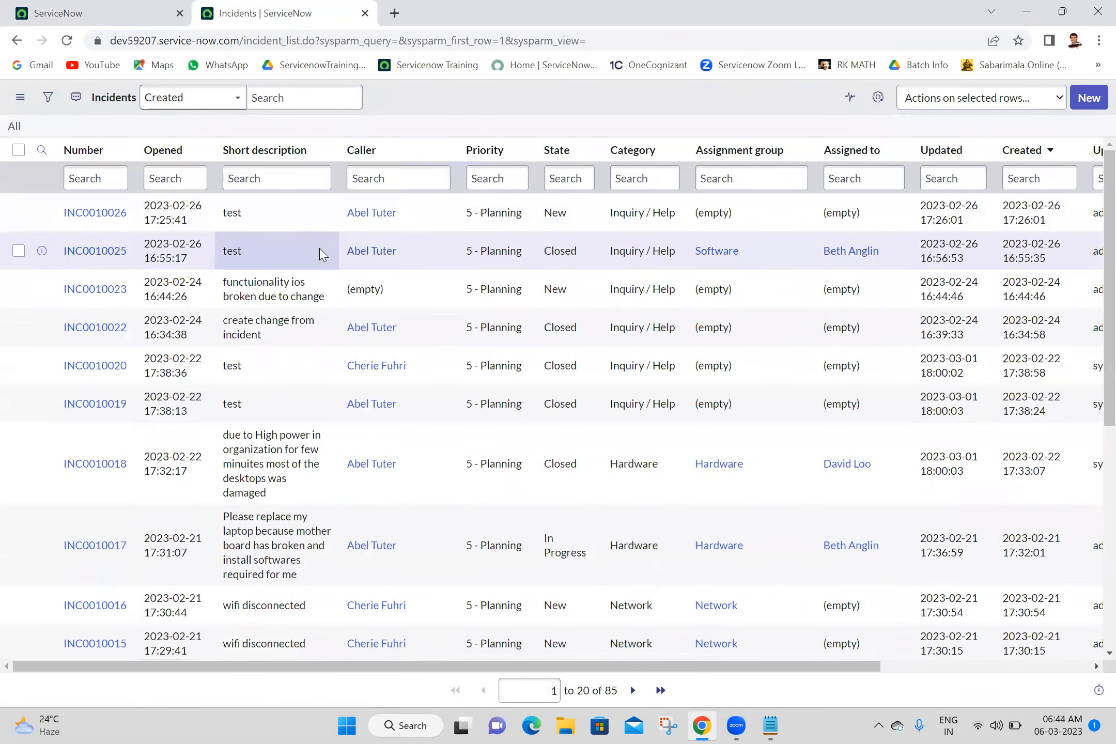
{"action": "left_click", "coordinate": [424, 179]}
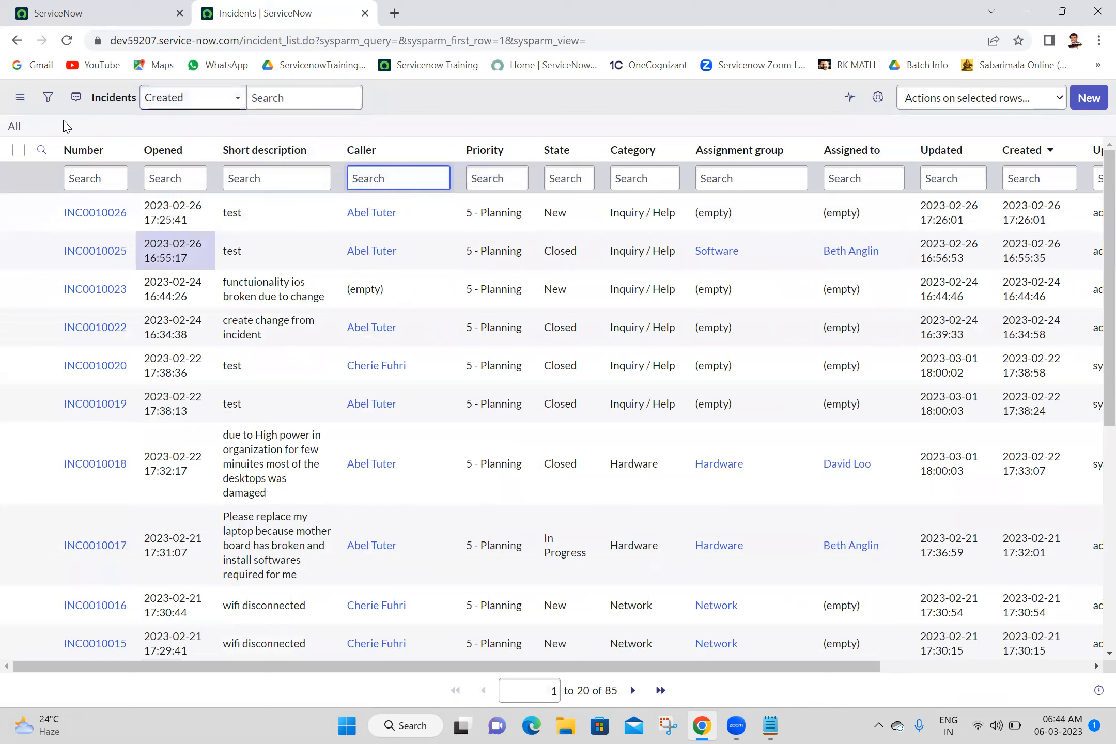
{"action": "left_click", "coordinate": [20, 97]}
{"action": "mouse_move", "coordinate": [73, 118]}
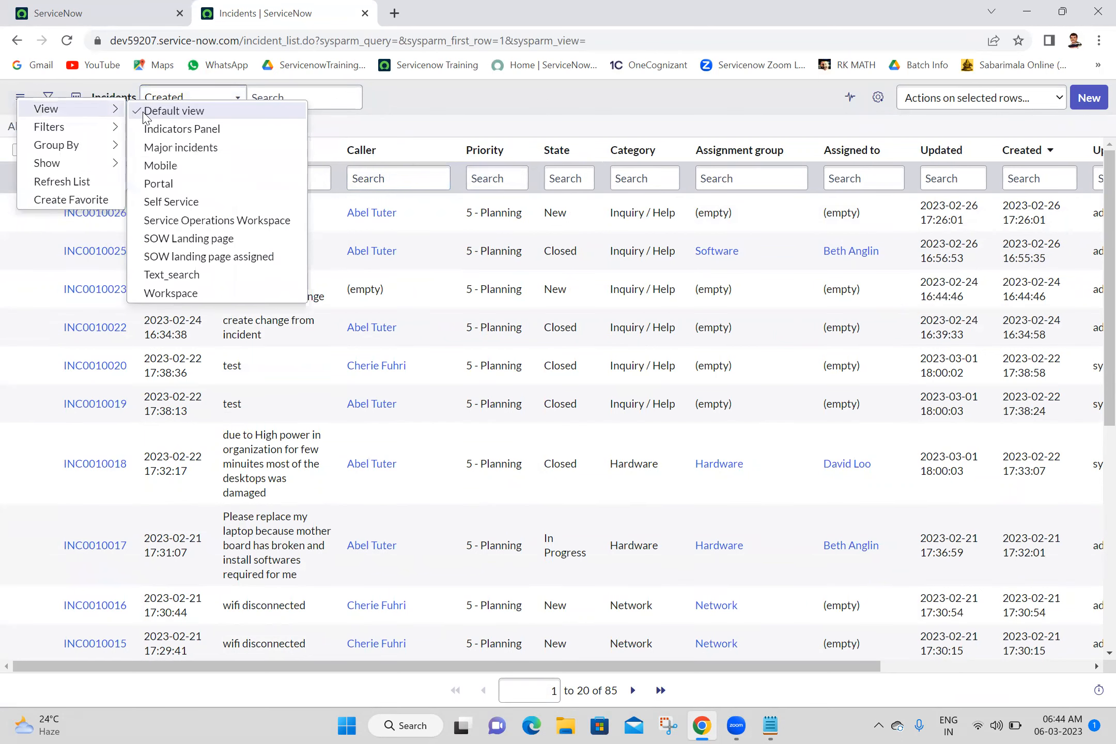
{"action": "mouse_move", "coordinate": [106, 135]}
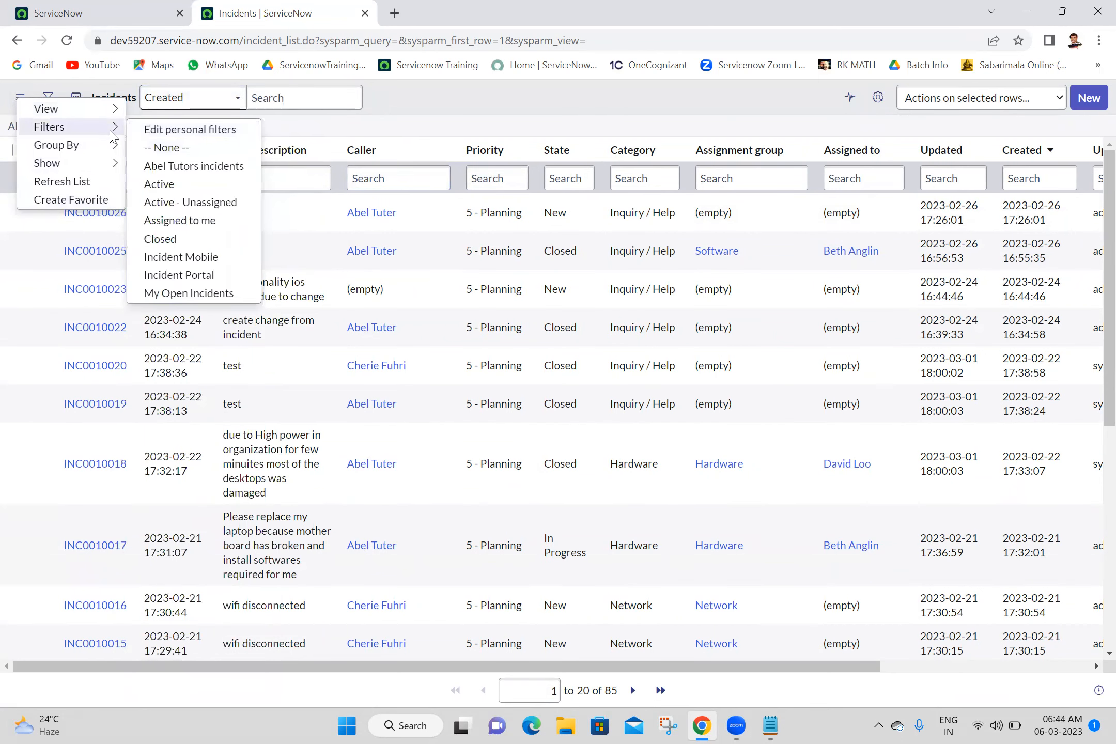
{"action": "left_click", "coordinate": [194, 170]}
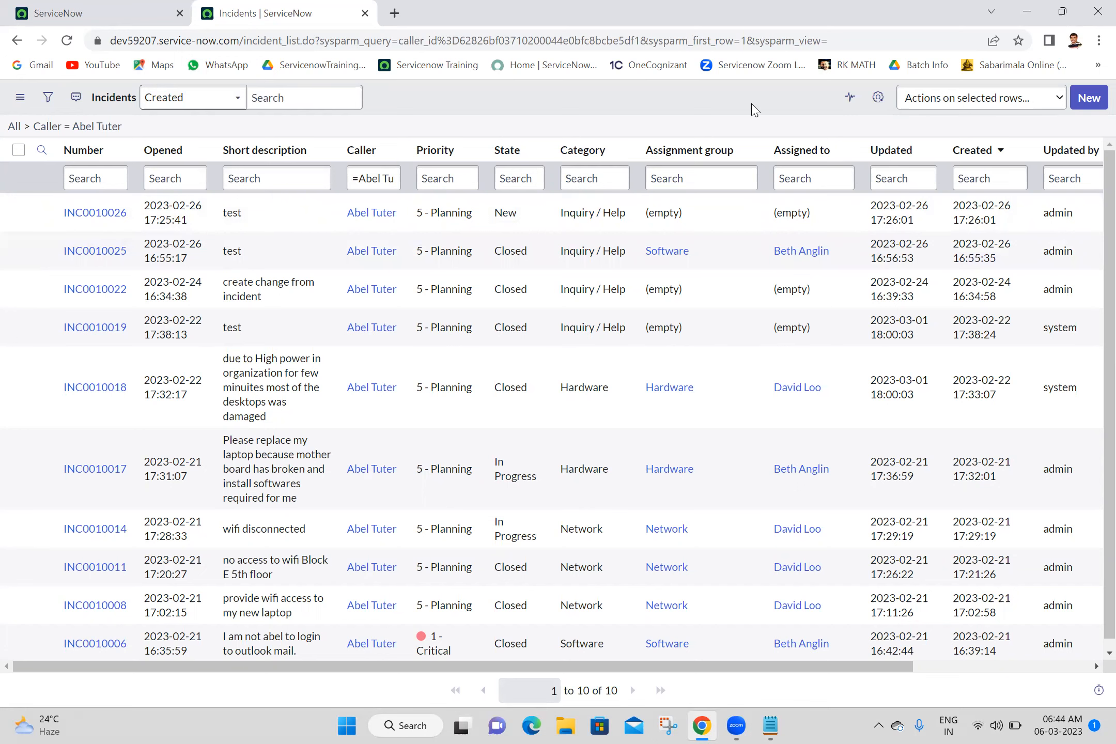
Step: Save the current caller filter again, visible to the Service Desk group
{"action": "left_click", "coordinate": [46, 105]}
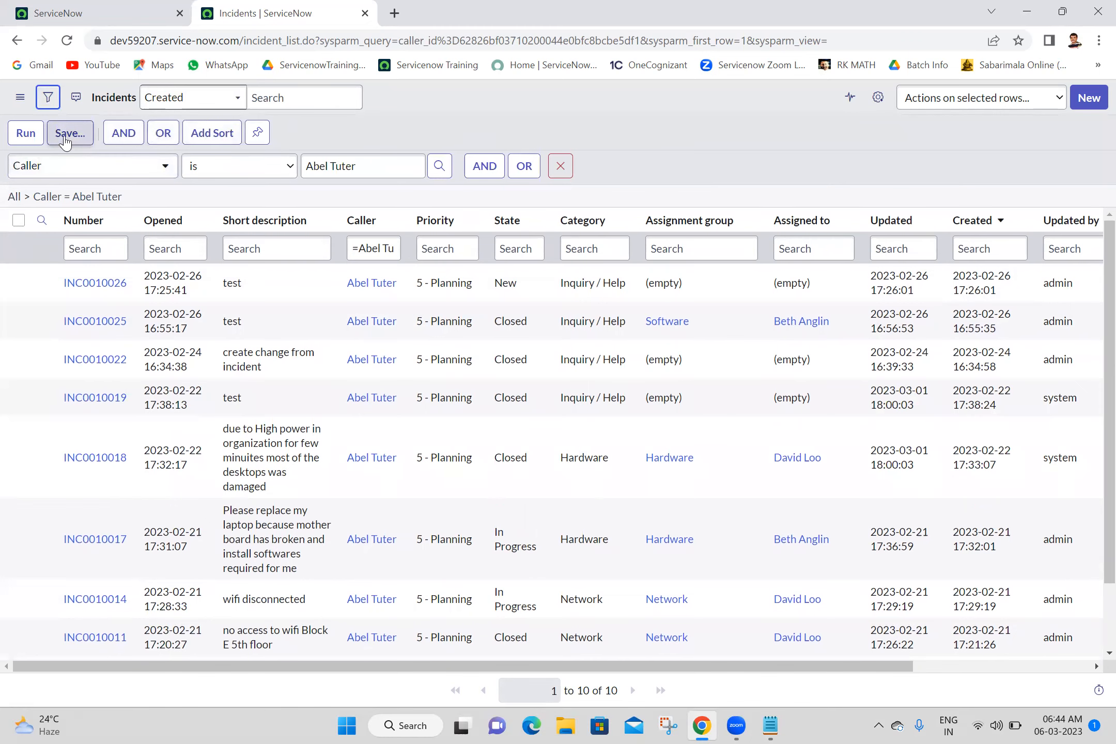
{"action": "left_click", "coordinate": [65, 136]}
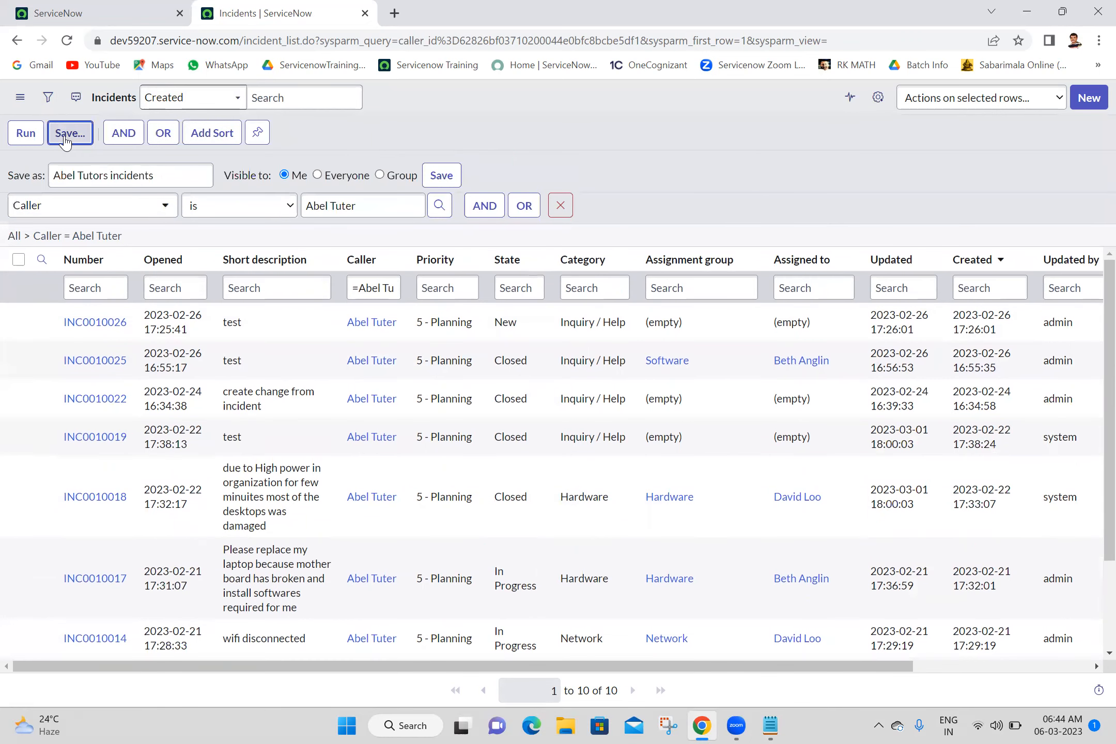
{"action": "left_click", "coordinate": [381, 176]}
{"action": "left_click", "coordinate": [459, 194]}
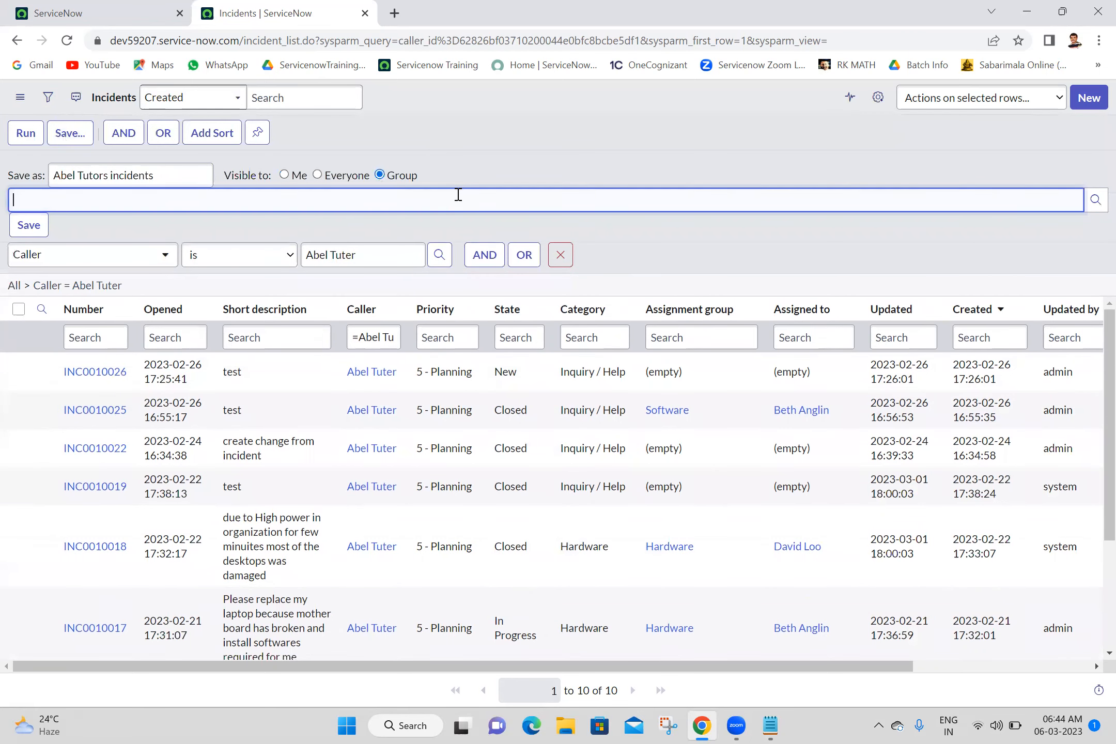
{"action": "type", "text": "serv"}
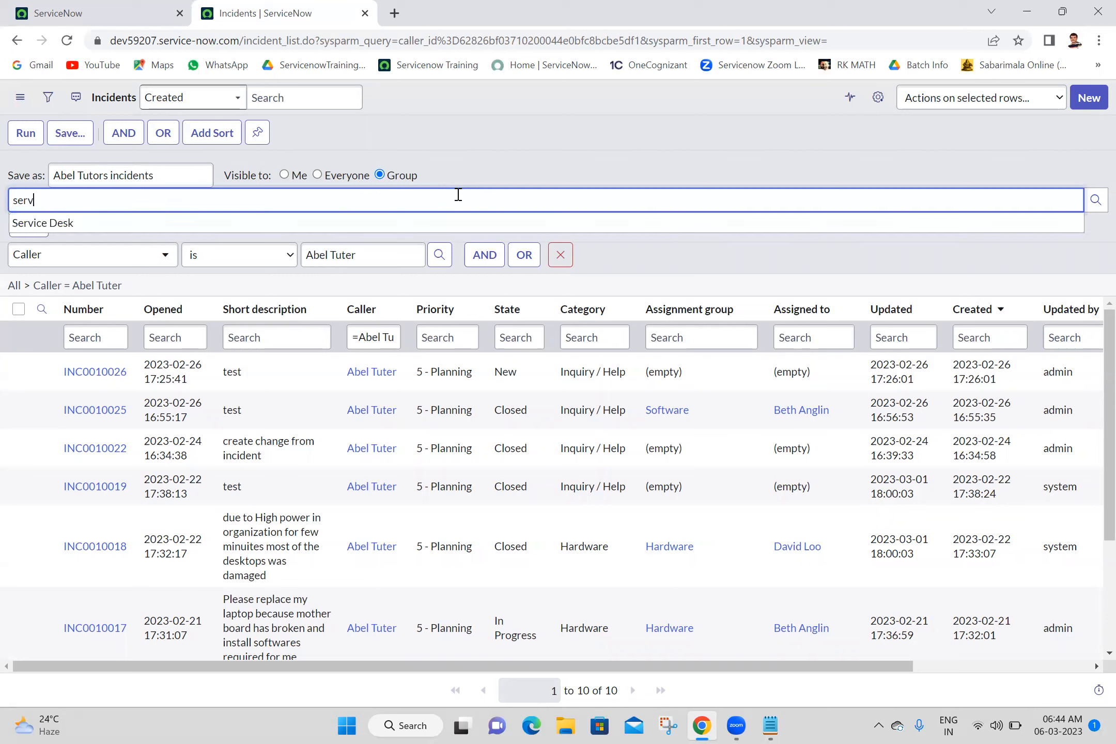
{"action": "left_click", "coordinate": [366, 223]}
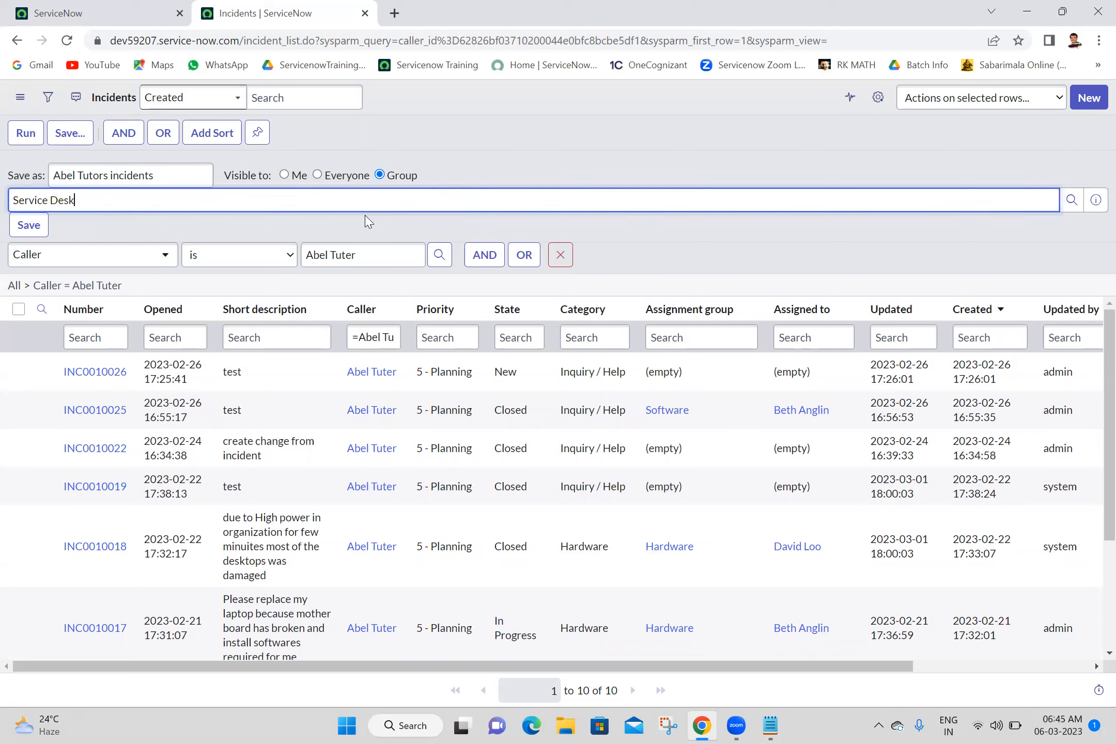
{"action": "left_click", "coordinate": [25, 228]}
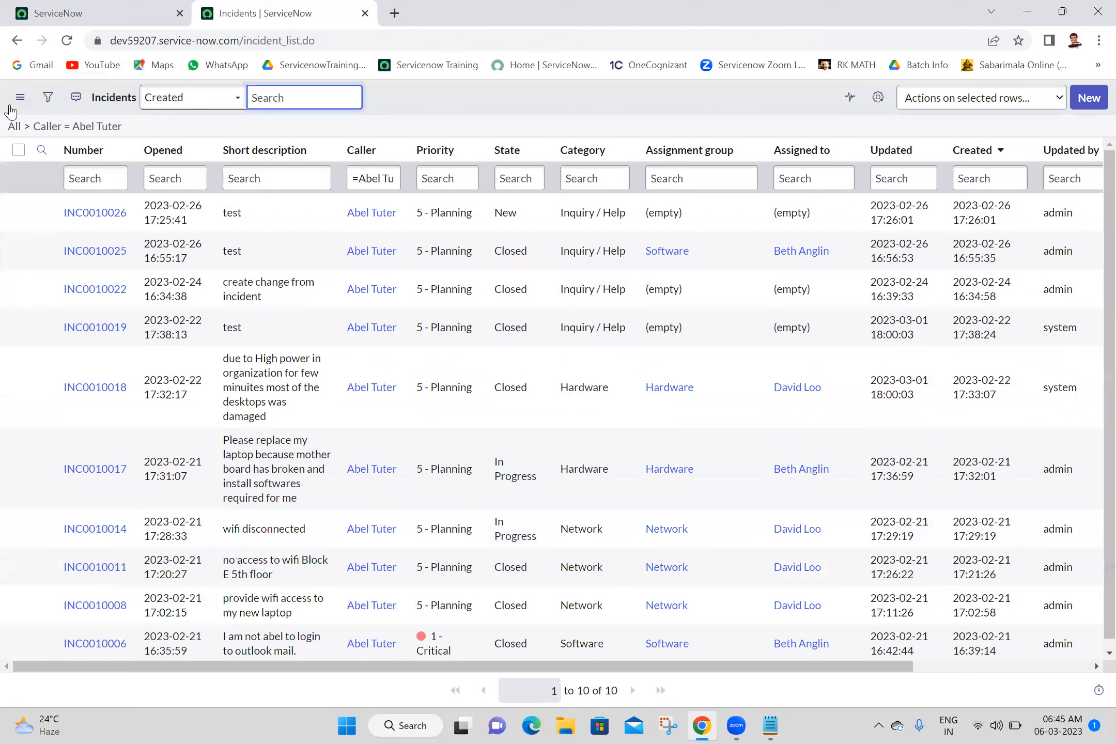
Step: Confirm the shared filter appears among the list's saved Filters
{"action": "left_click", "coordinate": [20, 97]}
{"action": "mouse_move", "coordinate": [80, 136]}
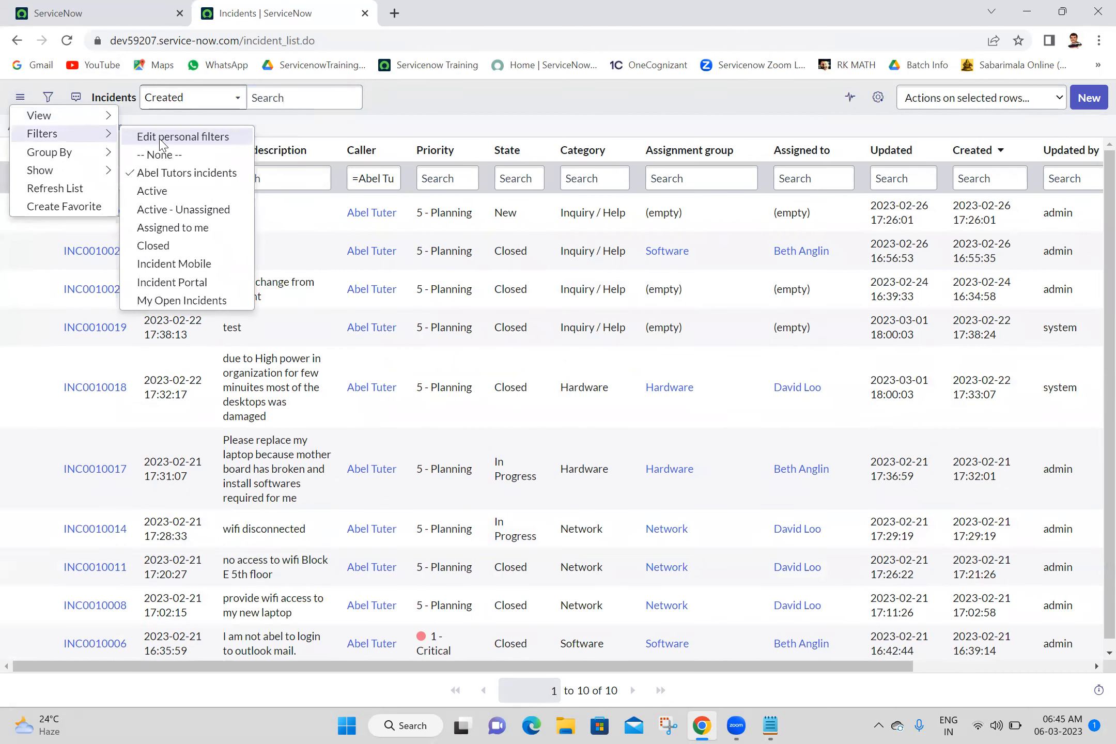
{"action": "key", "text": "Escape"}
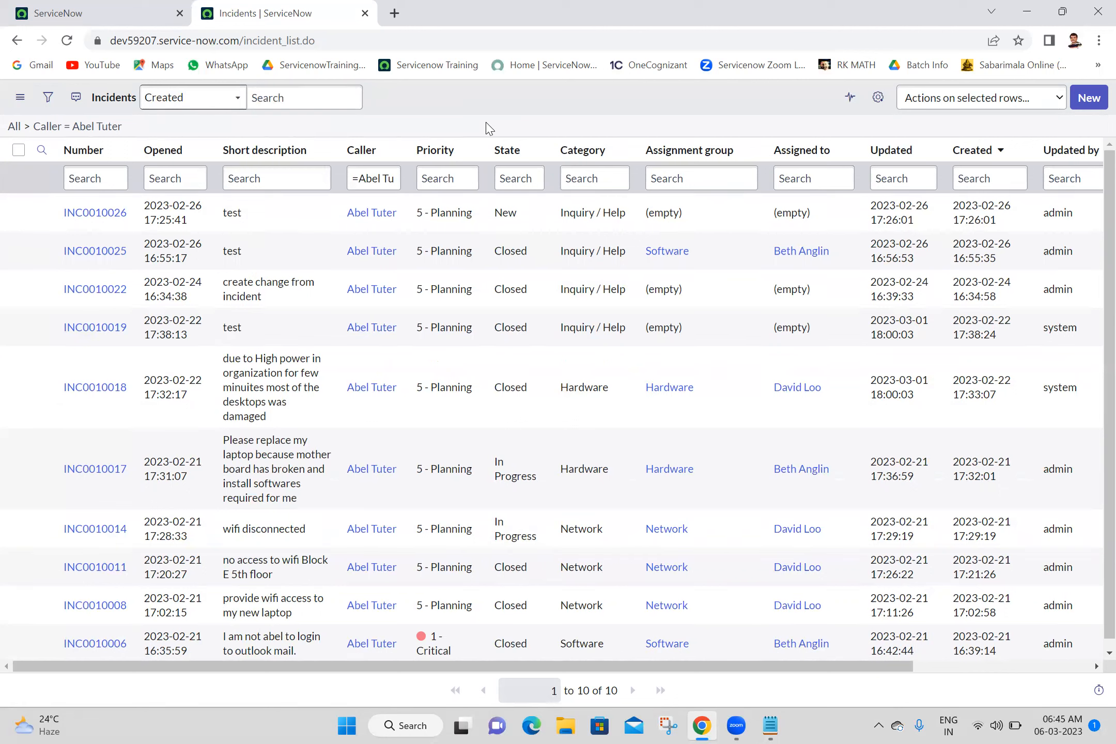
Step: Append a 'Dot Walking:' heading underlined with '------------' to the notes and save
{"action": "left_click", "coordinate": [765, 724]}
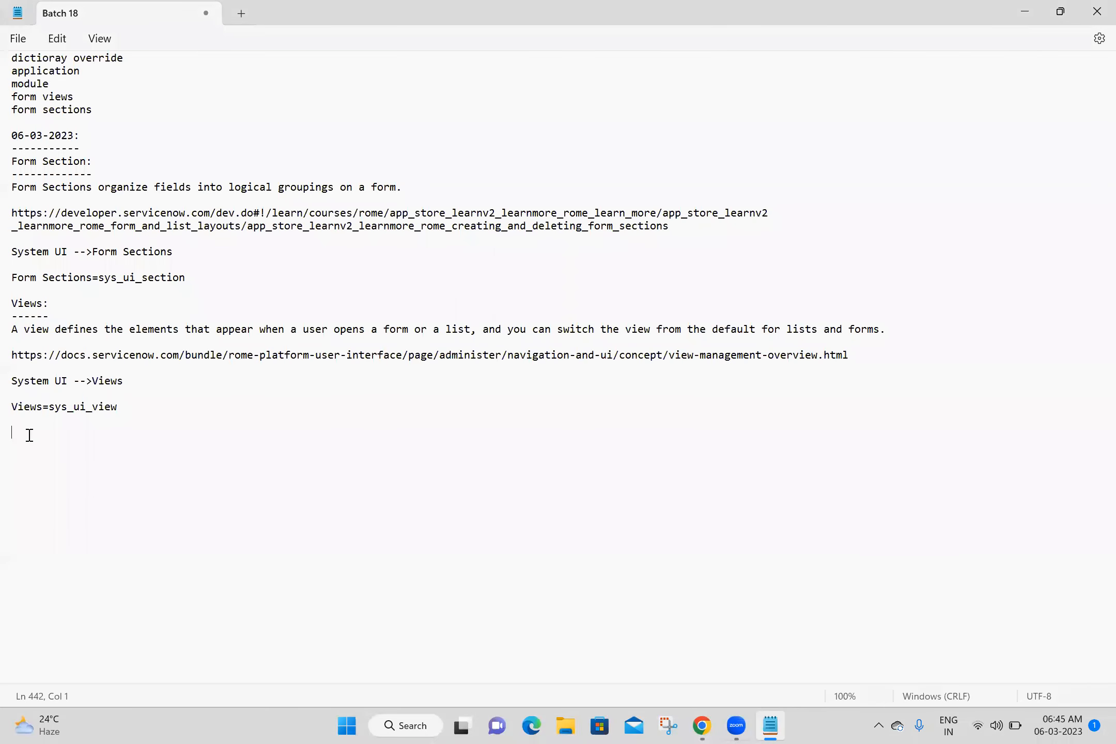
{"action": "type", "text": "Dot Walking:"}
{"action": "key", "text": "Return"}
{"action": "type", "text": "------------"}
{"action": "key", "text": "Return"}
{"action": "key", "text": "ctrl+s"}
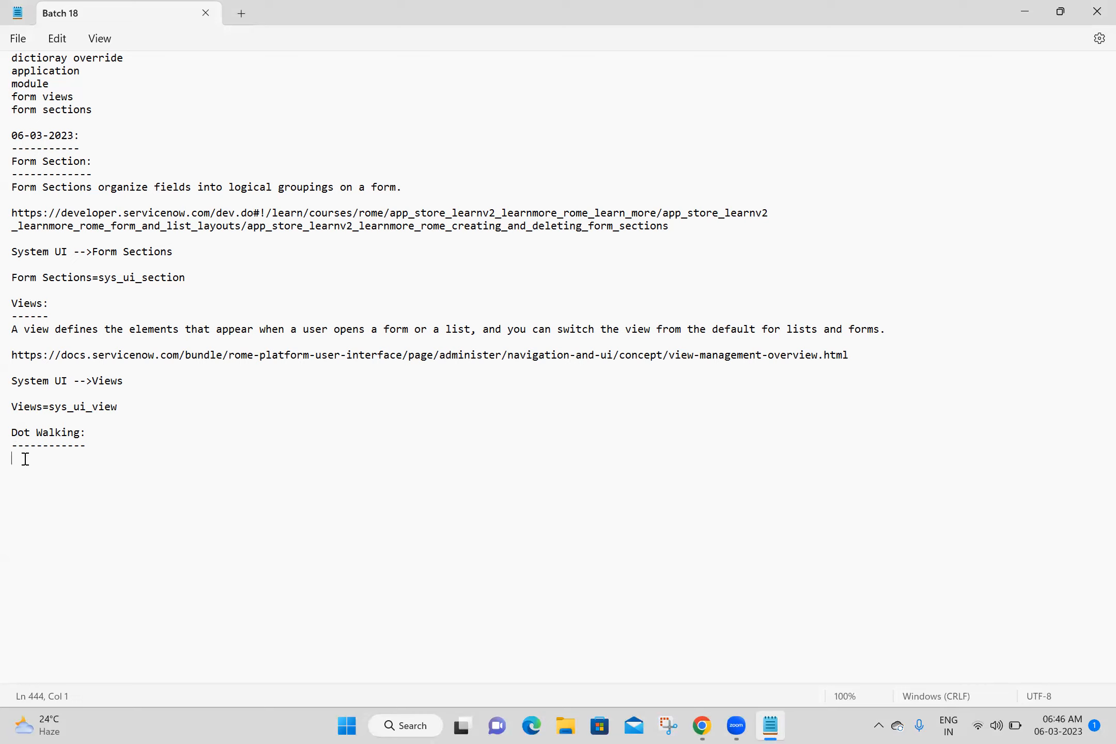
Step: Note that Dot Walking is used for Reference Fields and displays reference field record data
{"action": "type", "text": "Dot Walking we used for Referebnc"}
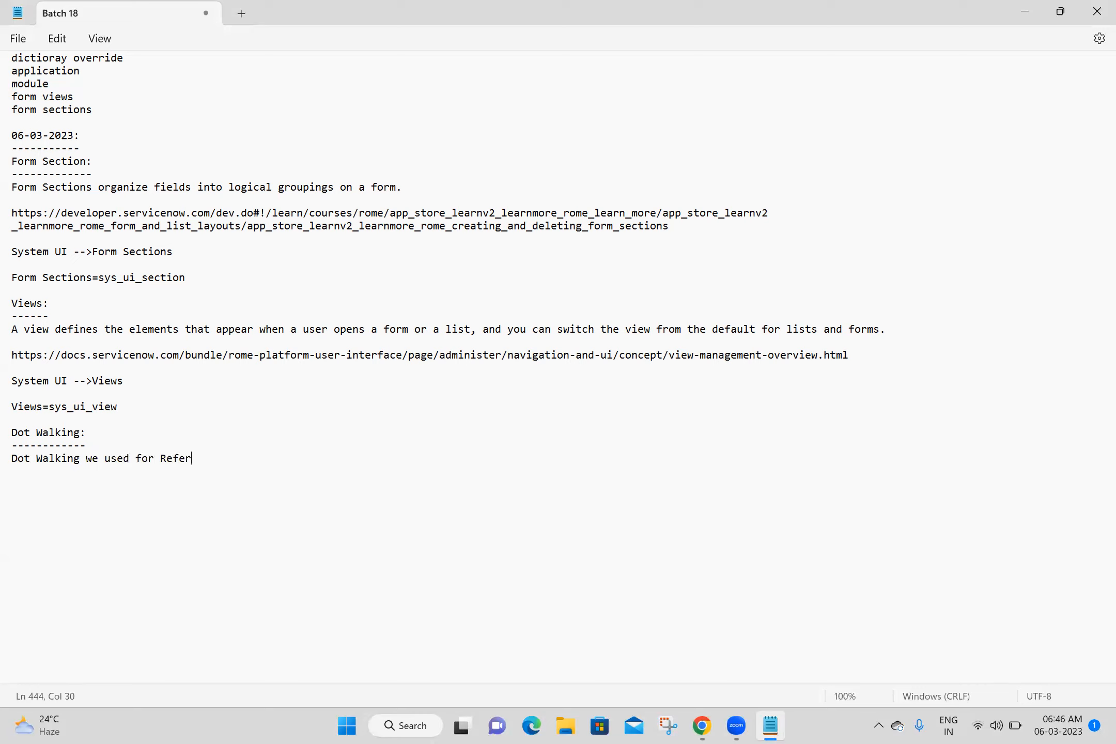
{"action": "key", "text": "BackSpace"}
{"action": "key", "text": "BackSpace"}
{"action": "key", "text": "BackSpace"}
{"action": "type", "text": "ce Fields"}
{"action": "key", "text": "Return"}
{"action": "key", "text": "Return"}
{"action": "type", "text": "Dotwalikg "}
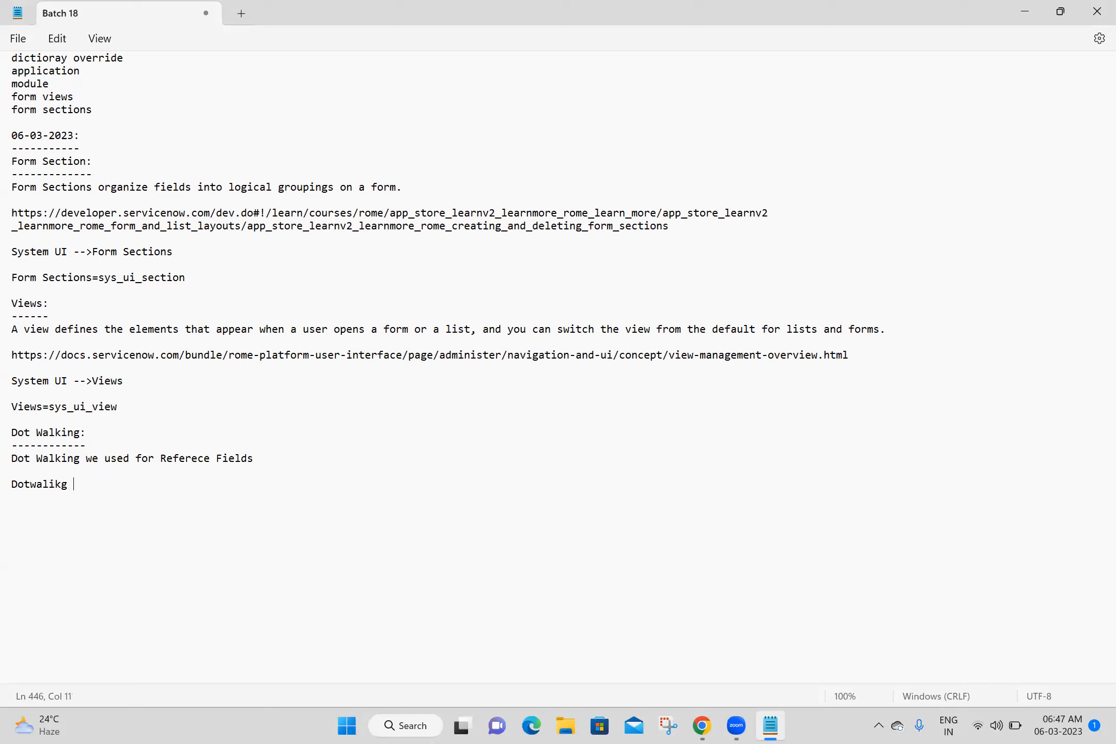
{"action": "type", "text": "will display reference "}
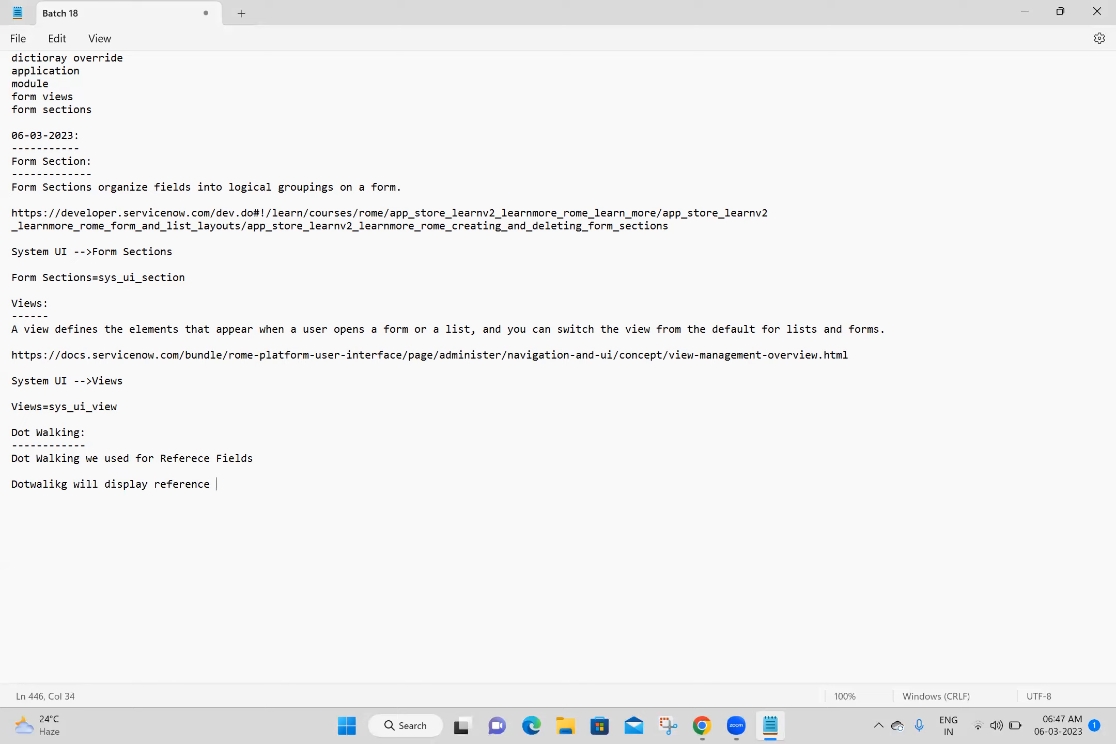
{"action": "type", "text": "field record data"}
{"action": "key", "text": "Return"}
{"action": "key", "text": "Return"}
Step: Note that Client Scripts allow Single dot Walking and Server Scripts allow Multi Dot Walking
{"action": "type", "text": "if cla"}
{"action": "key", "text": "BackSpace"}
{"action": "key", "text": "BackSpace"}
{"action": "key", "text": "BackSpace"}
{"action": "key", "text": "BackSpace"}
{"action": "key", "text": "BackSpace"}
{"action": "key", "text": "BackSpace"}
{"action": "type", "text": "Client Scripts allowa"}
{"action": "key", "text": "BackSpace"}
{"action": "key", "text": "BackSpace"}
{"action": "type", "text": "s y"}
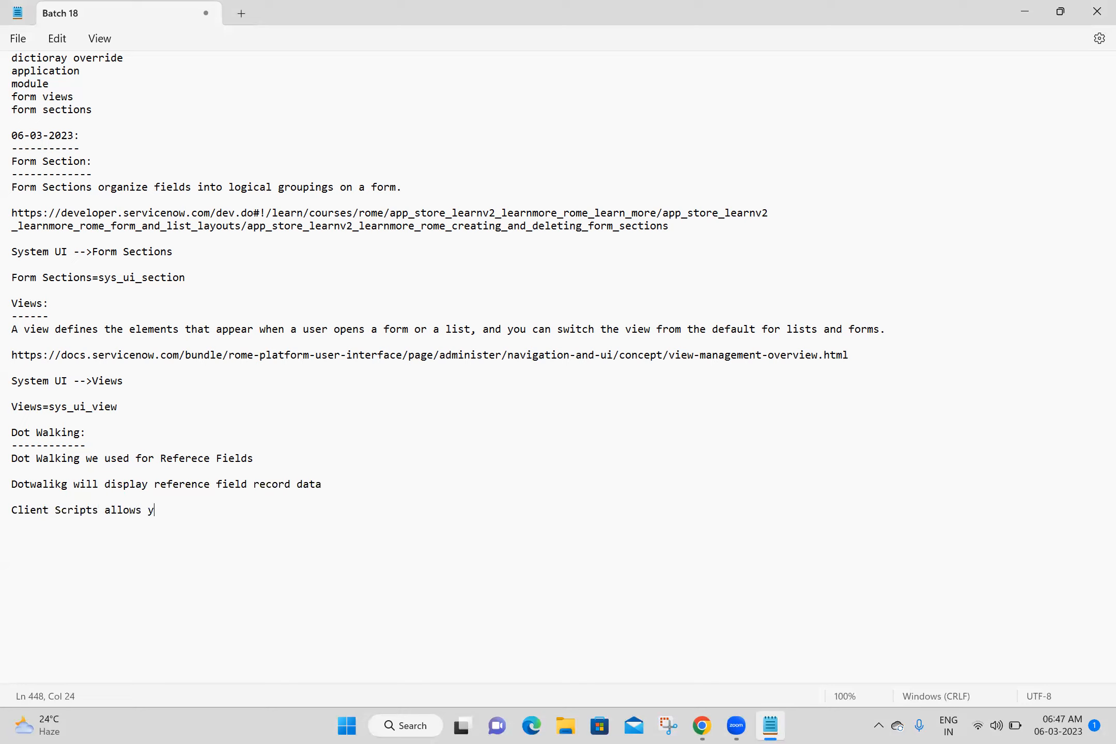
{"action": "type", "text": "ou a Single dot Walking"}
{"action": "key", "text": "Return"}
{"action": "key", "text": "Return"}
{"action": "type", "text": "Server "}
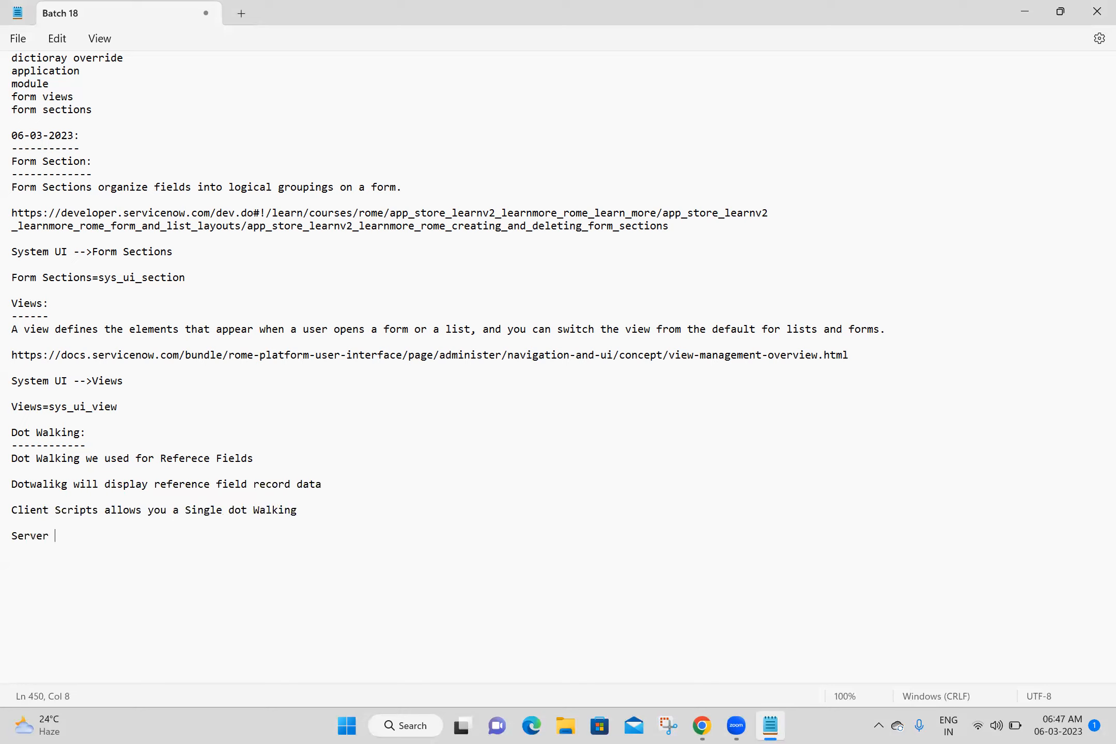
{"action": "type", "text": "Scripts allow you a Multi Do"}
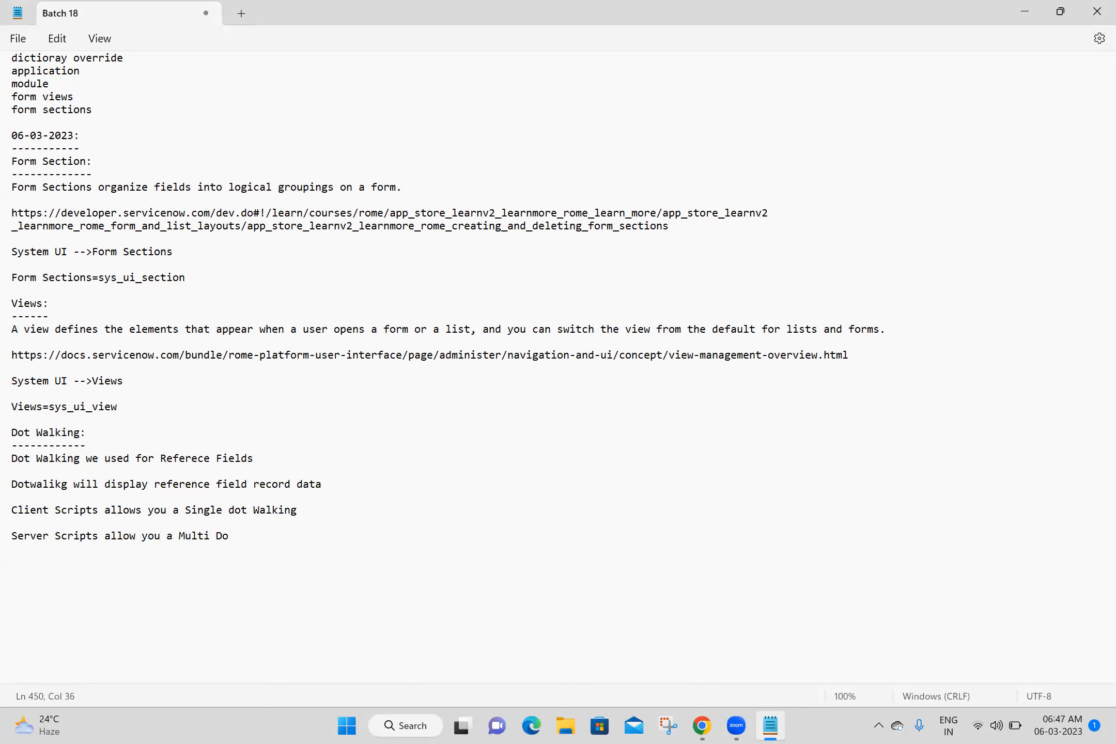
{"action": "type", "text": "t Walking"}
{"action": "key", "text": "Return"}
{"action": "key", "text": "Return"}
Step: Open incident INC0010026 and preview its caller's user details, then close the preview
{"action": "left_click", "coordinate": [712, 723]}
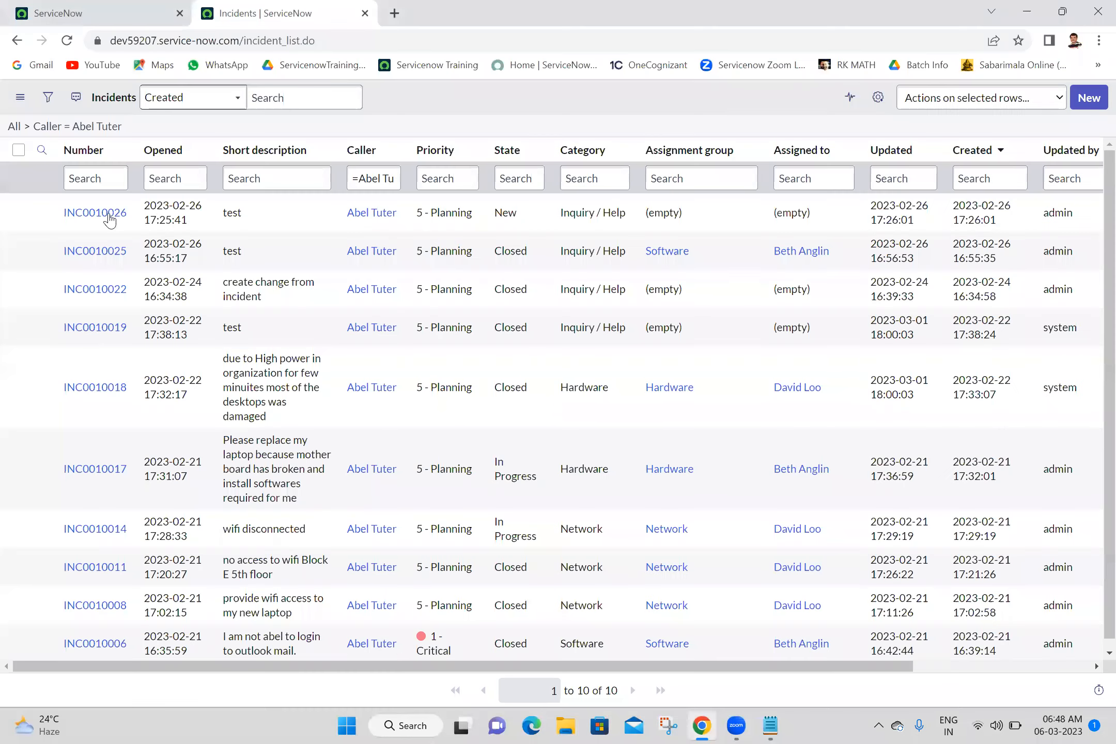
{"action": "left_click", "coordinate": [110, 219]}
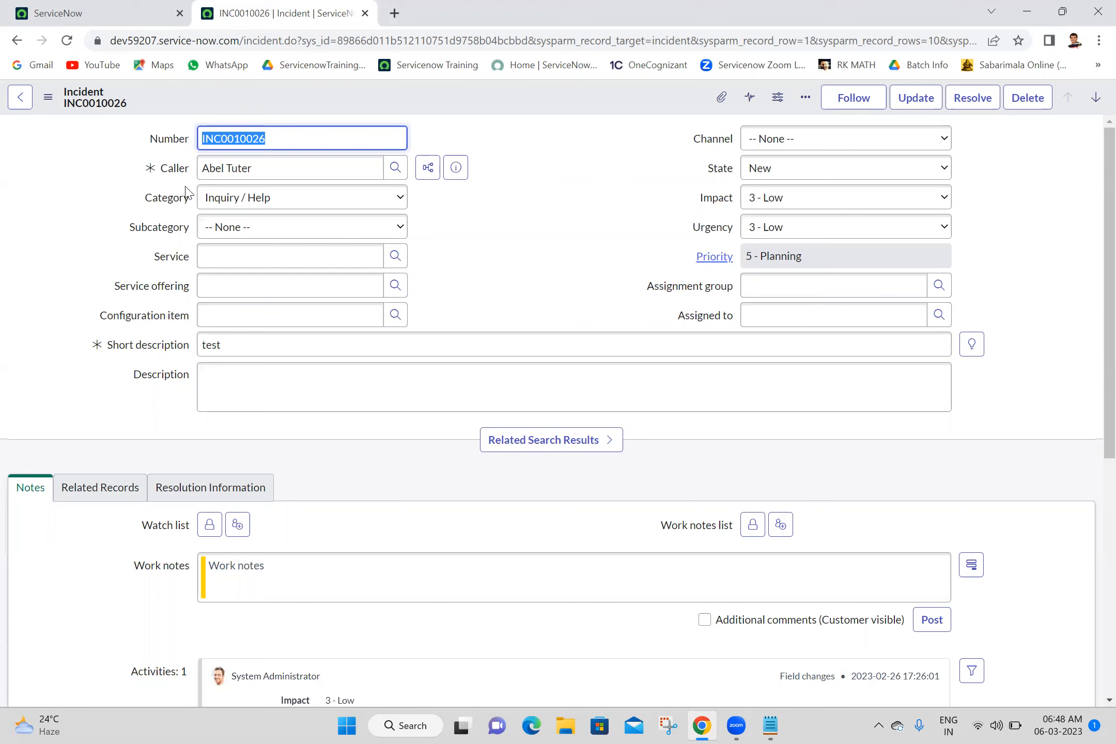
{"action": "left_click", "coordinate": [461, 169]}
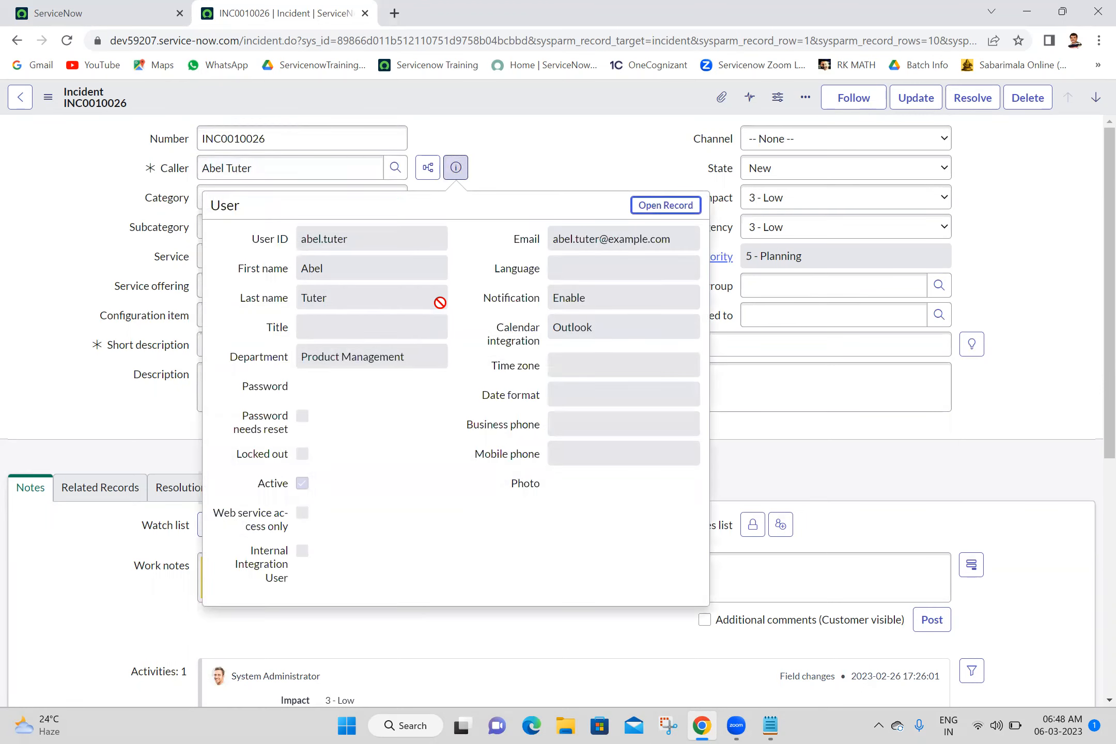
{"action": "left_click", "coordinate": [475, 238]}
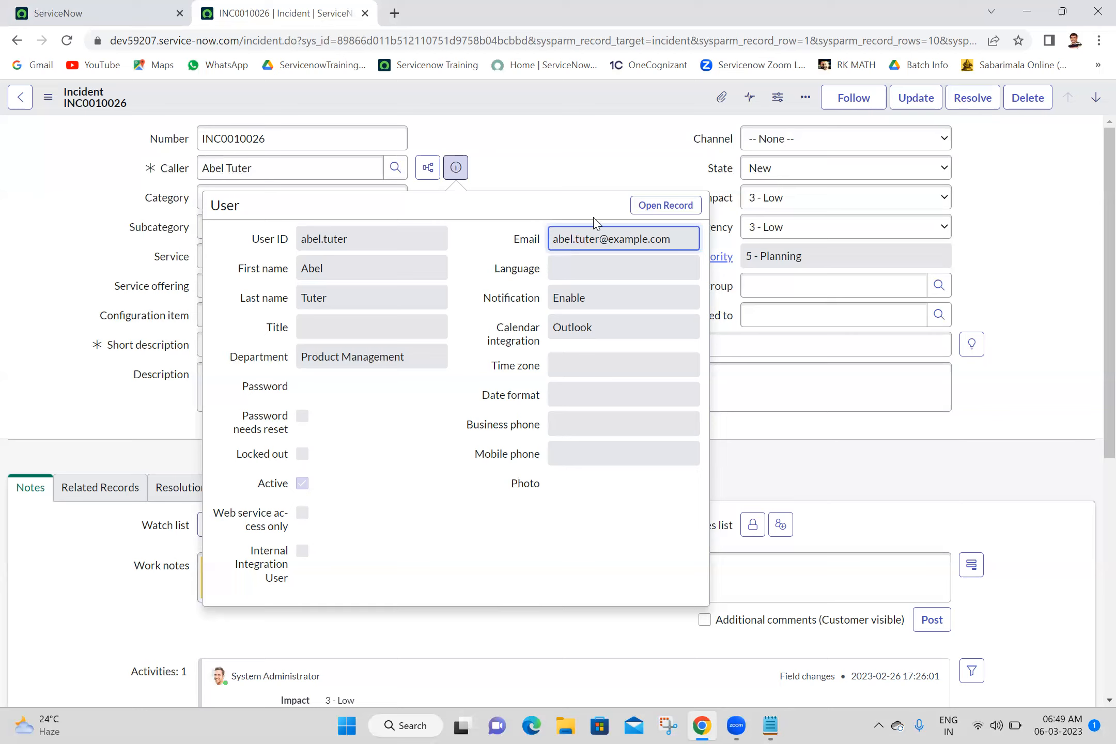
{"action": "left_click", "coordinate": [555, 173]}
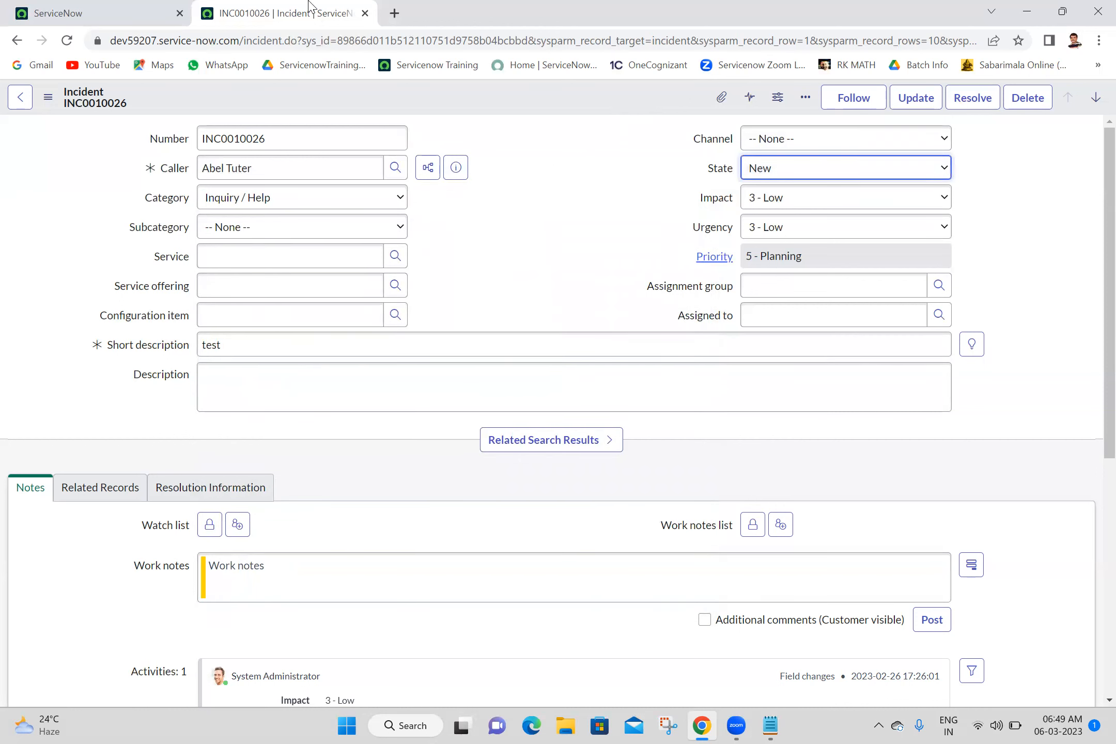
Step: Close the incident tab and open System Definition > Tables in a new tab via the 'tables' filter
{"action": "left_click", "coordinate": [365, 14]}
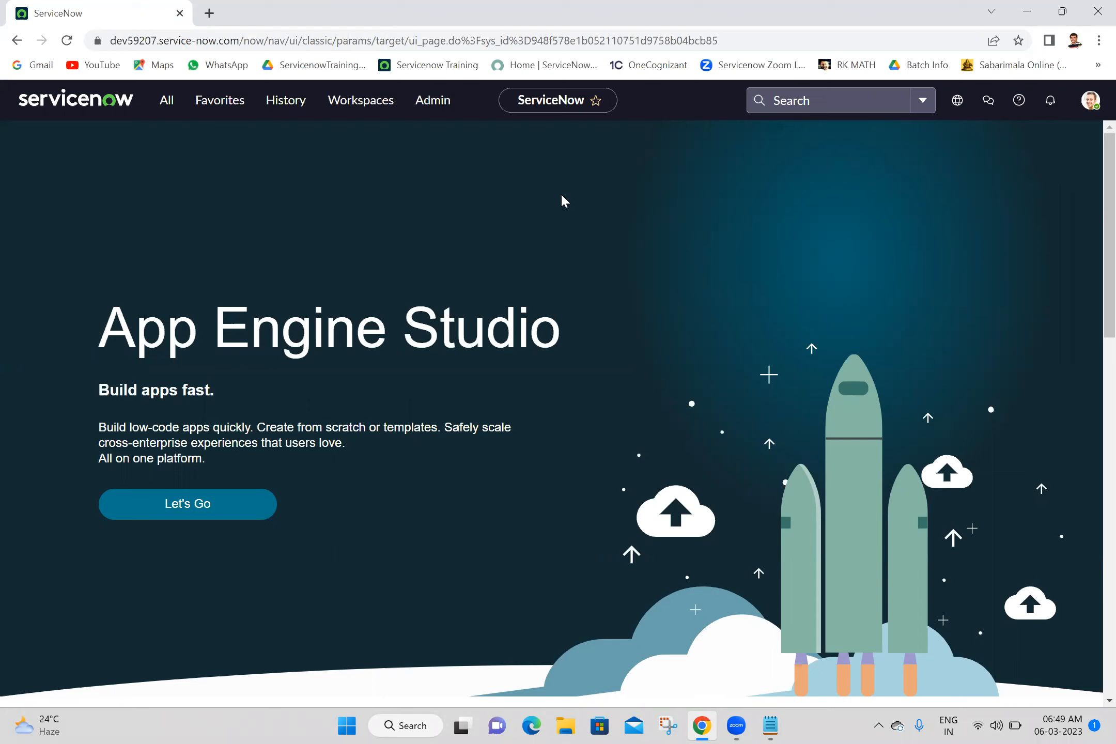
{"action": "left_click", "coordinate": [167, 114]}
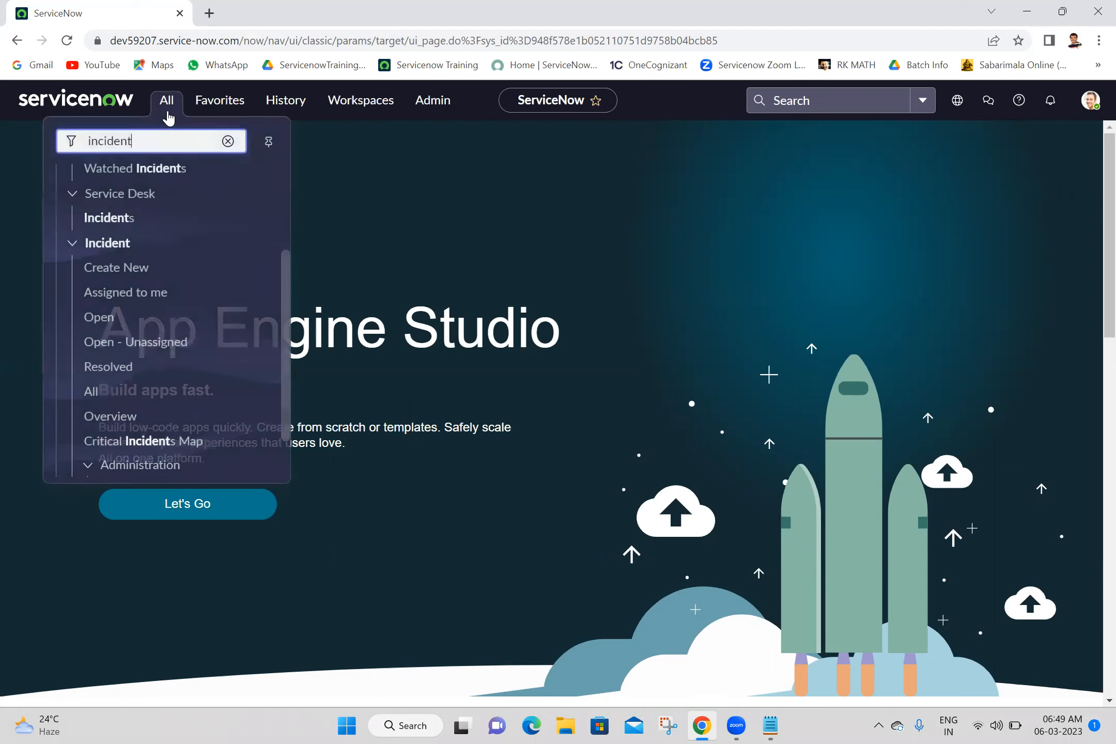
{"action": "double_click", "coordinate": [173, 143]}
{"action": "type", "text": "tables"}
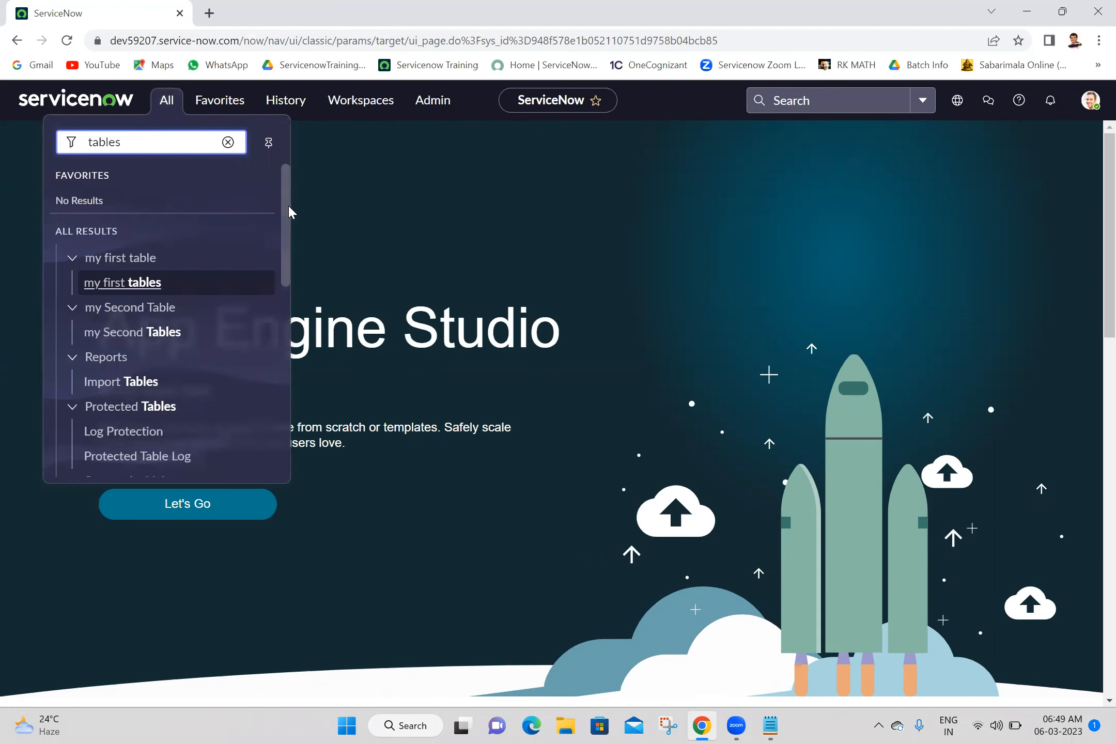
{"action": "left_click_drag", "start_coordinate": [292, 212], "coordinate": [296, 316]}
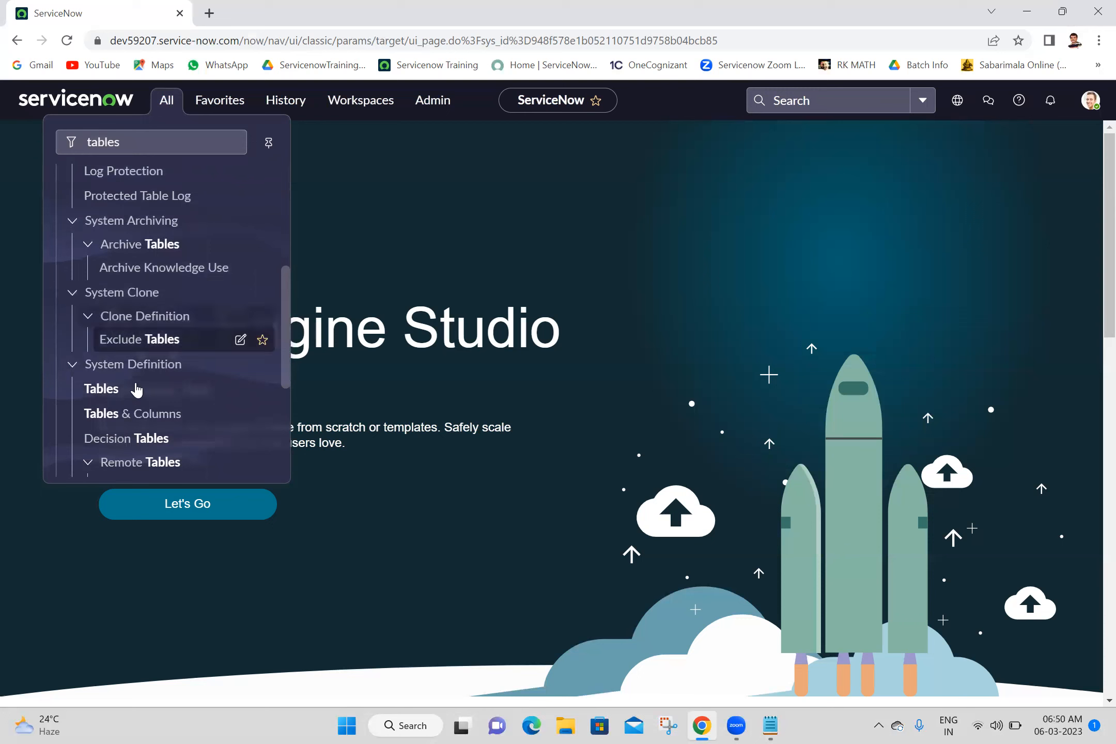
{"action": "middle_click", "coordinate": [103, 391]}
{"action": "left_click", "coordinate": [261, 11]}
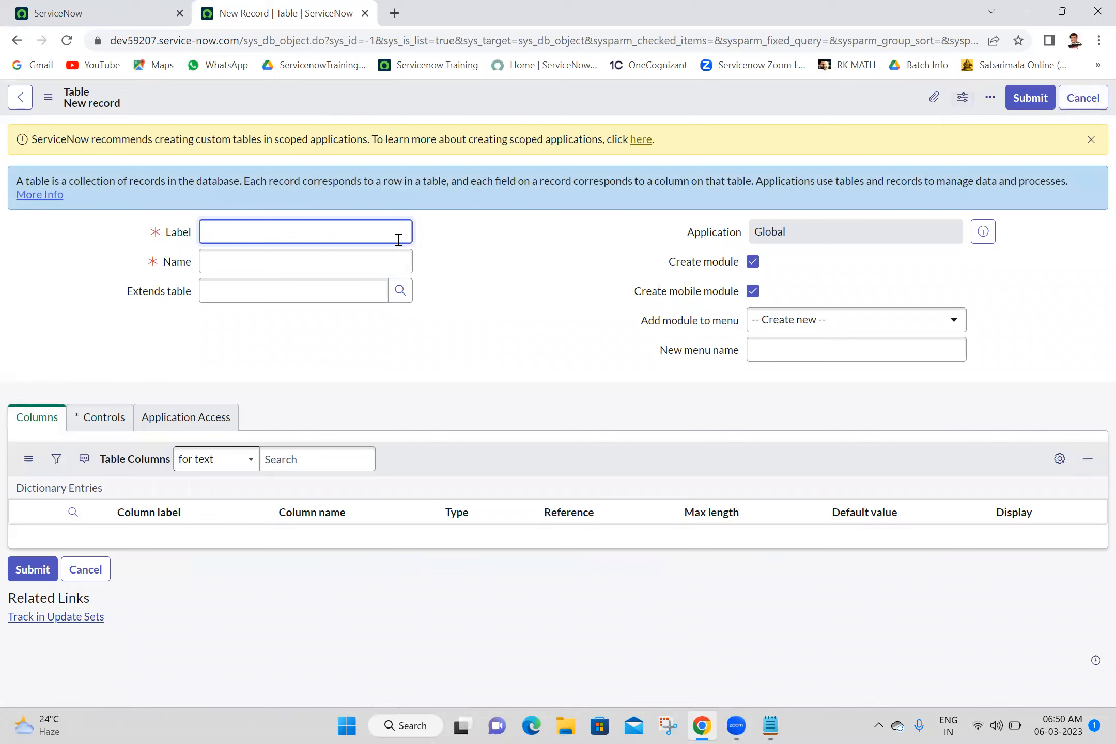
Step: Create a table labelled 'my Third Table', named u_my_third_table
{"action": "type", "text": "my "}
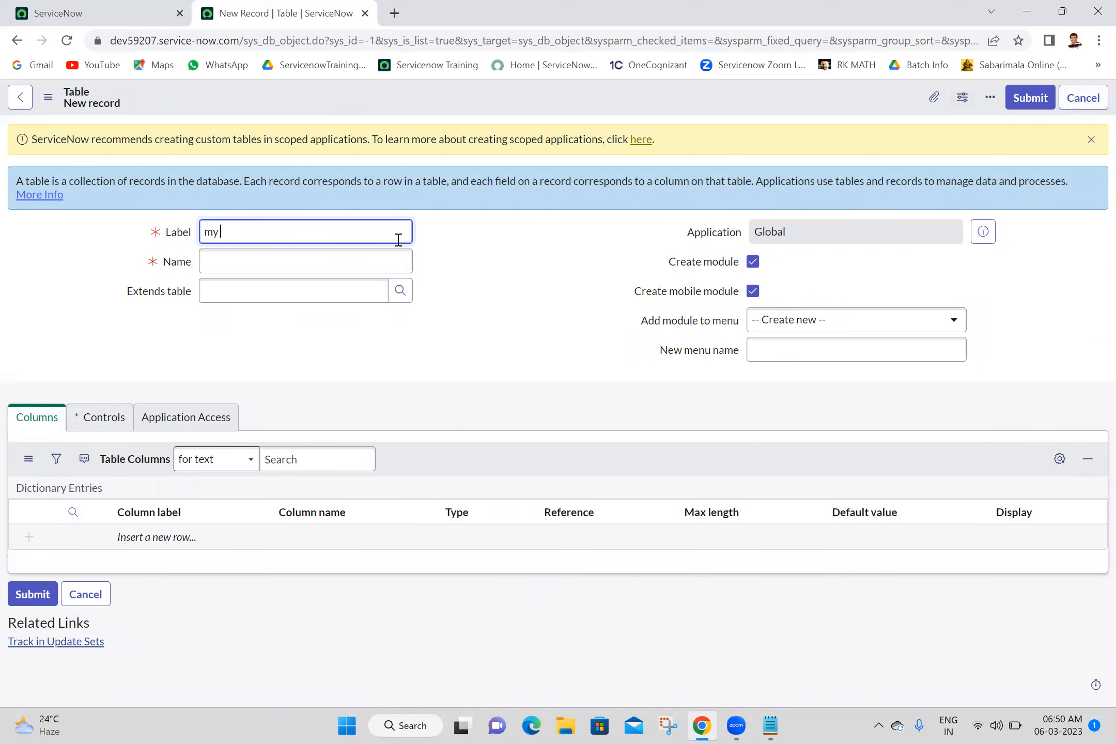
{"action": "type", "text": "Third Table"}
{"action": "left_click", "coordinate": [583, 270]}
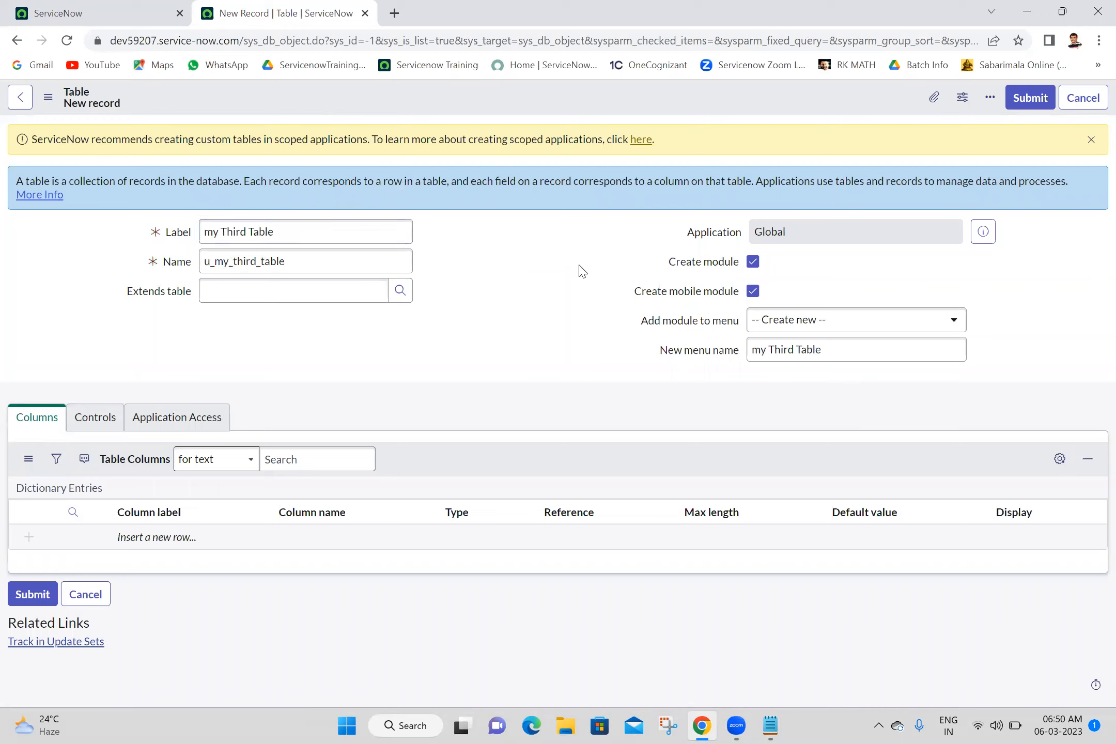
{"action": "left_click", "coordinate": [1026, 105]}
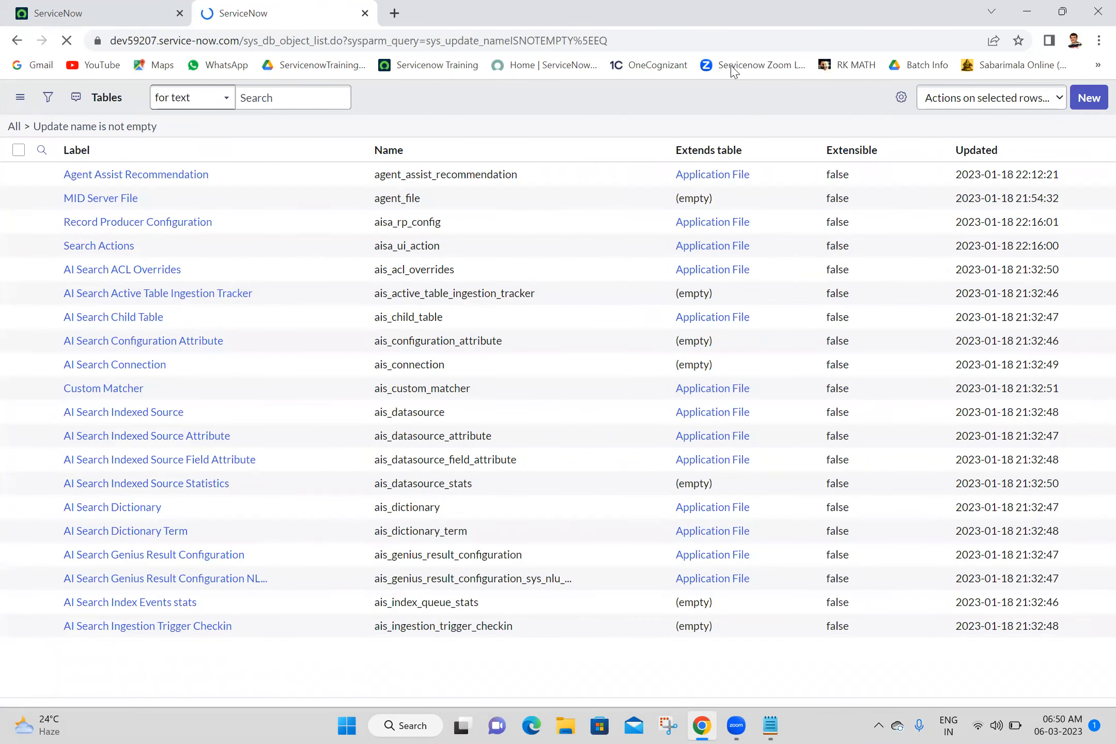
Step: Close the Zoom tab and open the my Second Tables list by filtering the navigator for 'my second'
{"action": "left_click", "coordinate": [733, 72]}
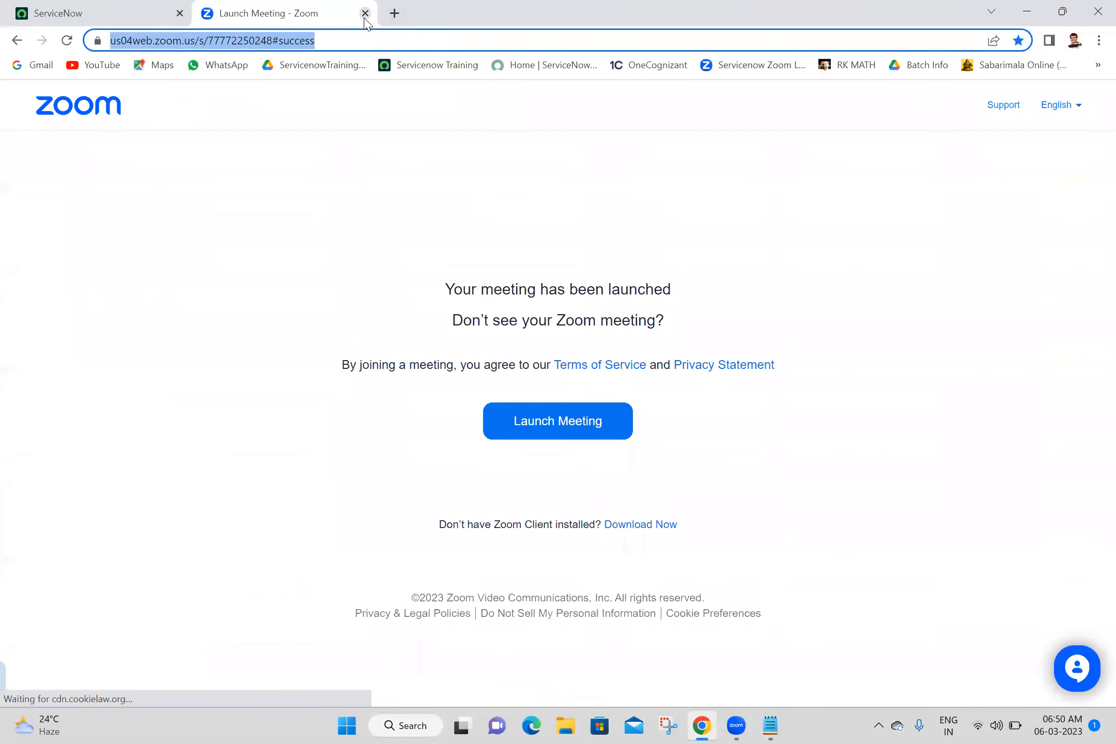
{"action": "left_click", "coordinate": [365, 14]}
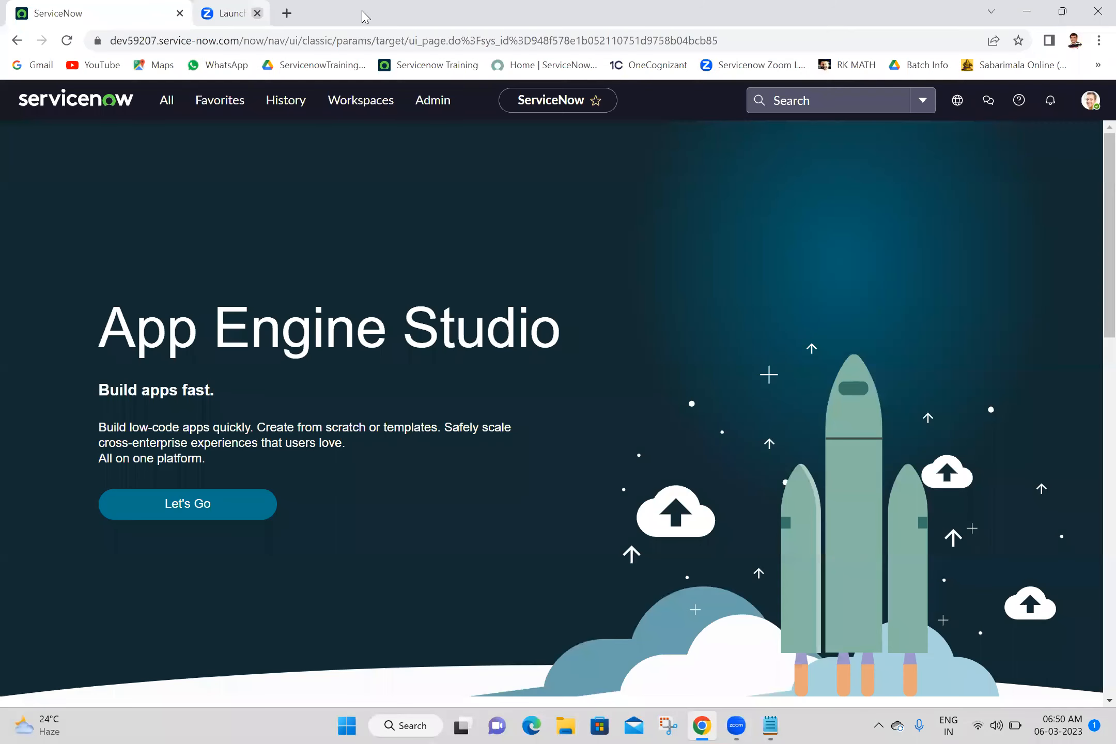
{"action": "left_click", "coordinate": [66, 45]}
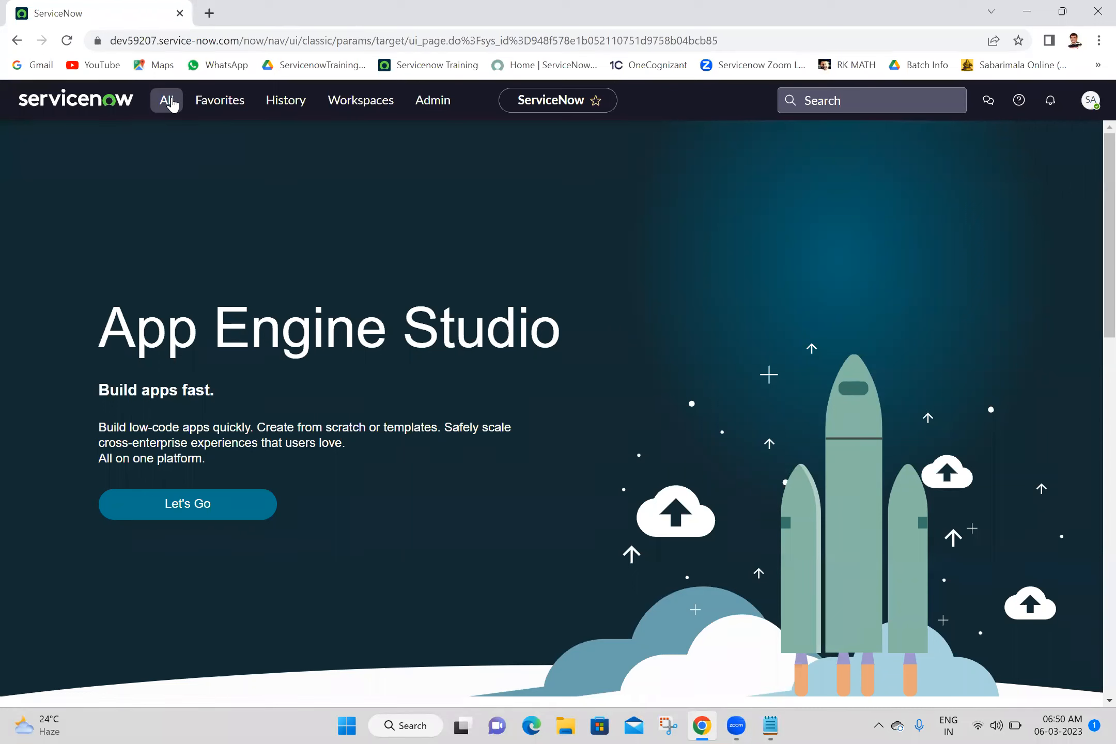
{"action": "left_click", "coordinate": [166, 100]}
{"action": "type", "text": "my th"}
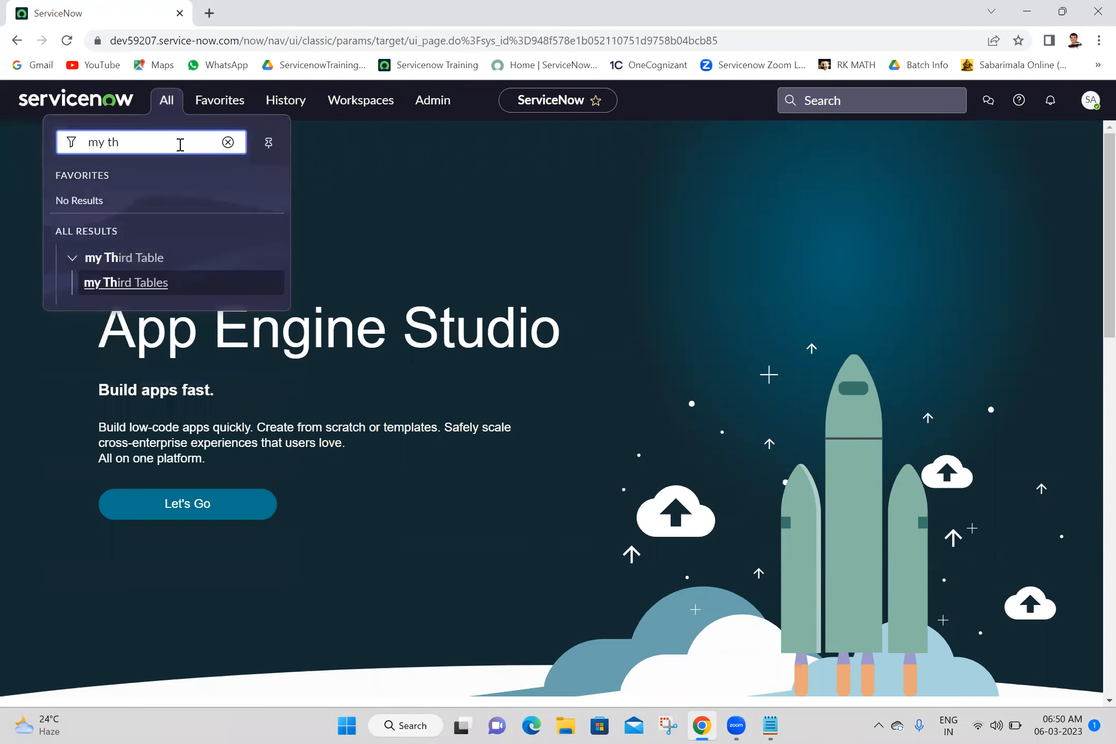
{"action": "key", "text": "BackSpace"}
{"action": "key", "text": "BackSpace"}
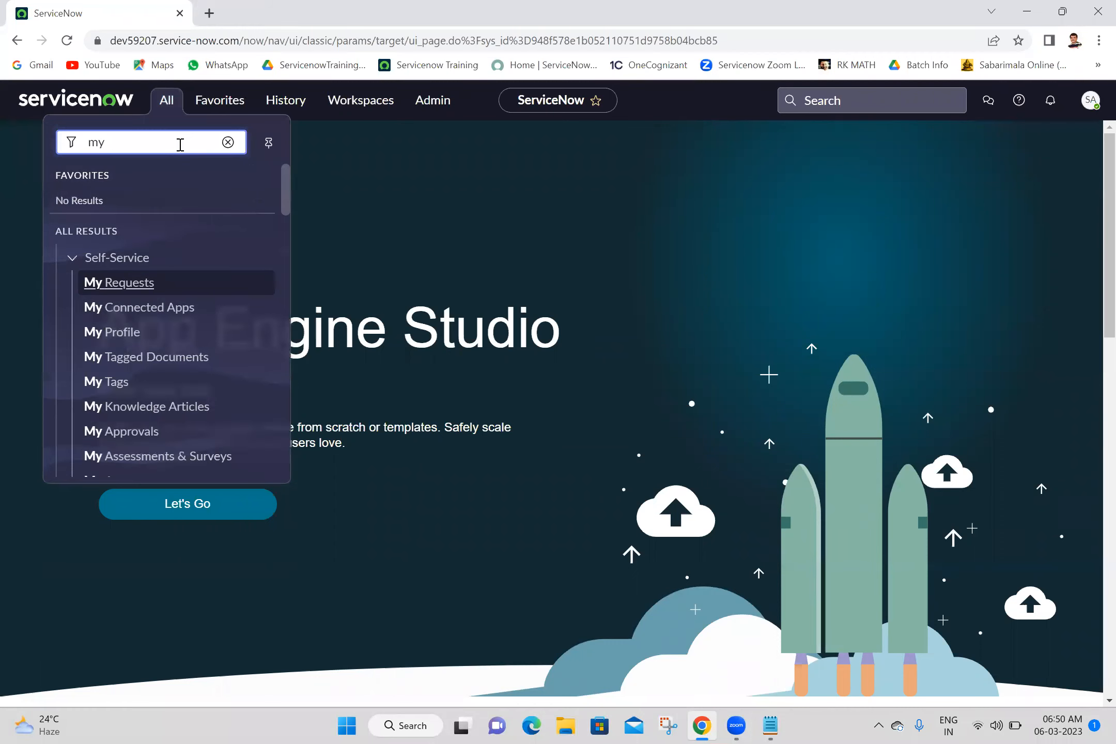
{"action": "type", "text": "second"}
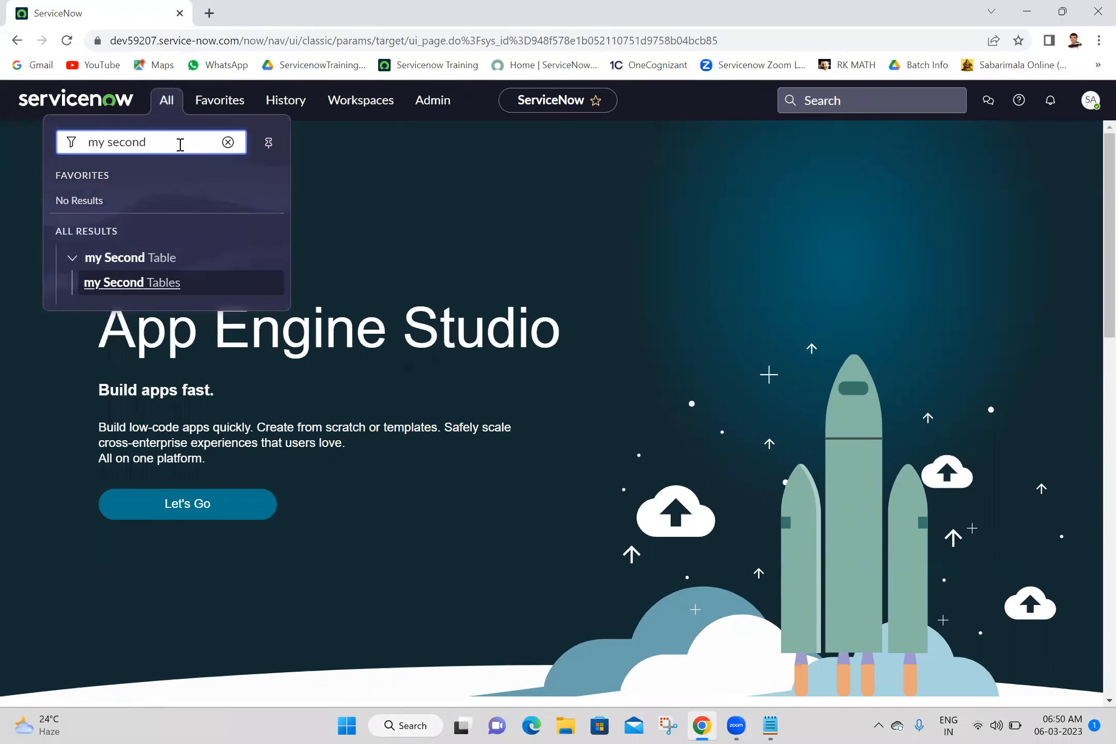
{"action": "left_click", "coordinate": [138, 291]}
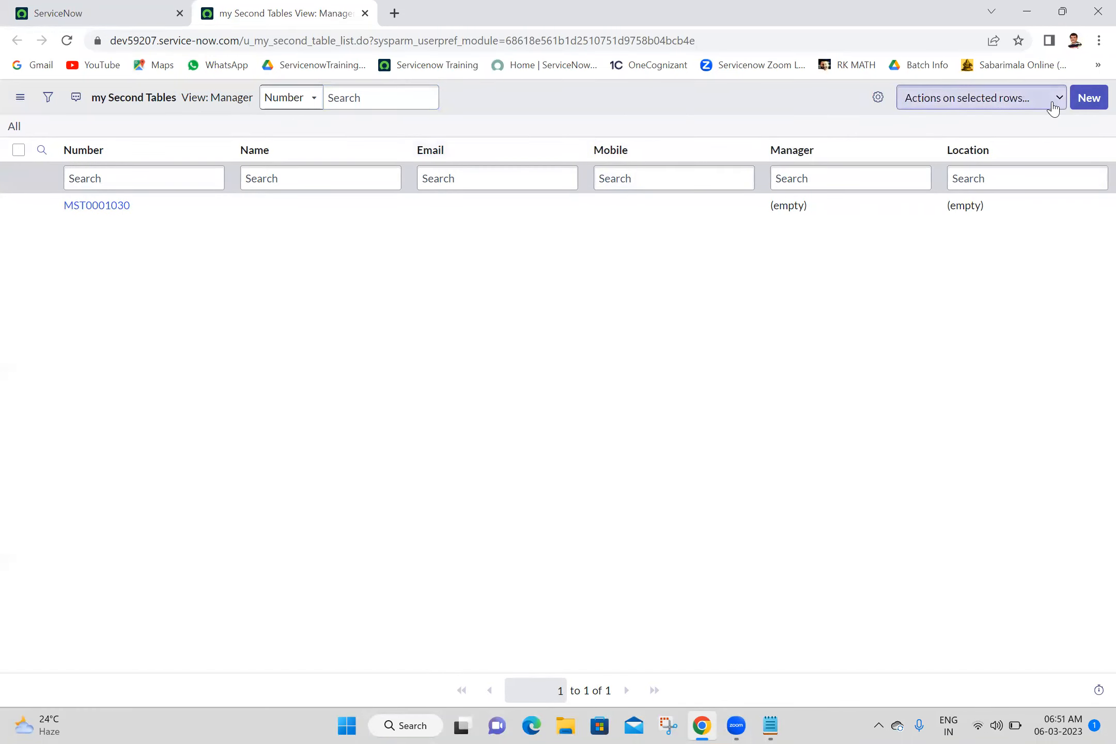
Step: Add and save a new my Second Table record, MST0001041
{"action": "left_click", "coordinate": [1089, 101]}
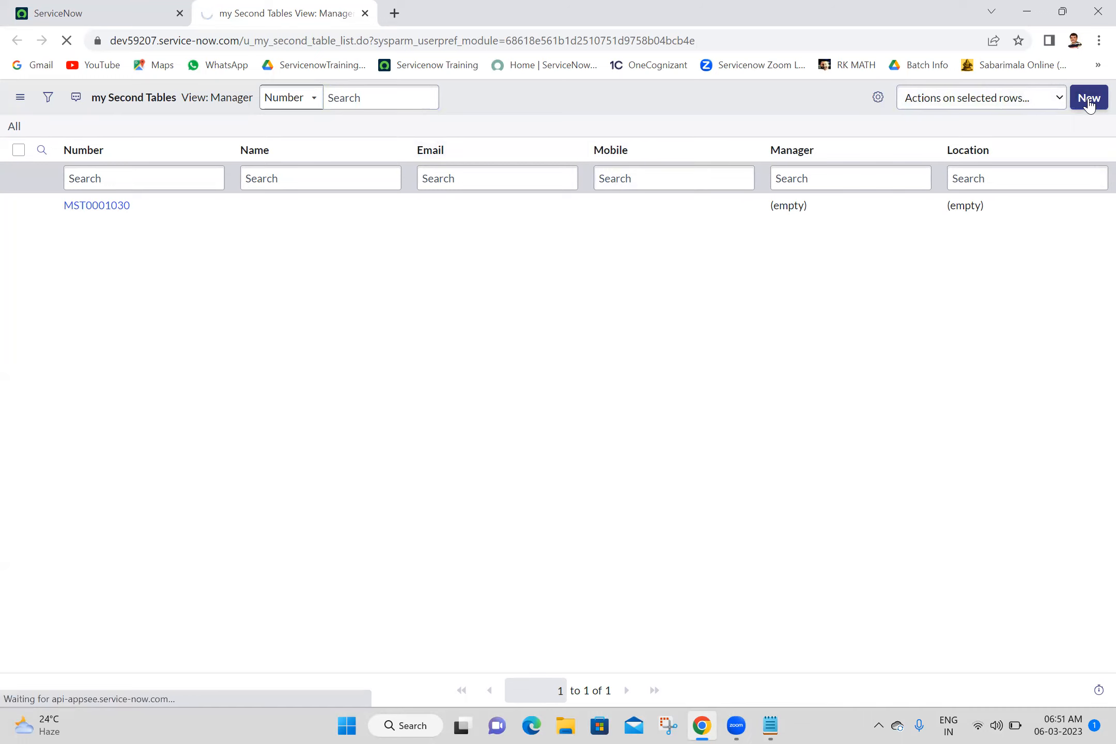
{"action": "left_click", "coordinate": [859, 147]}
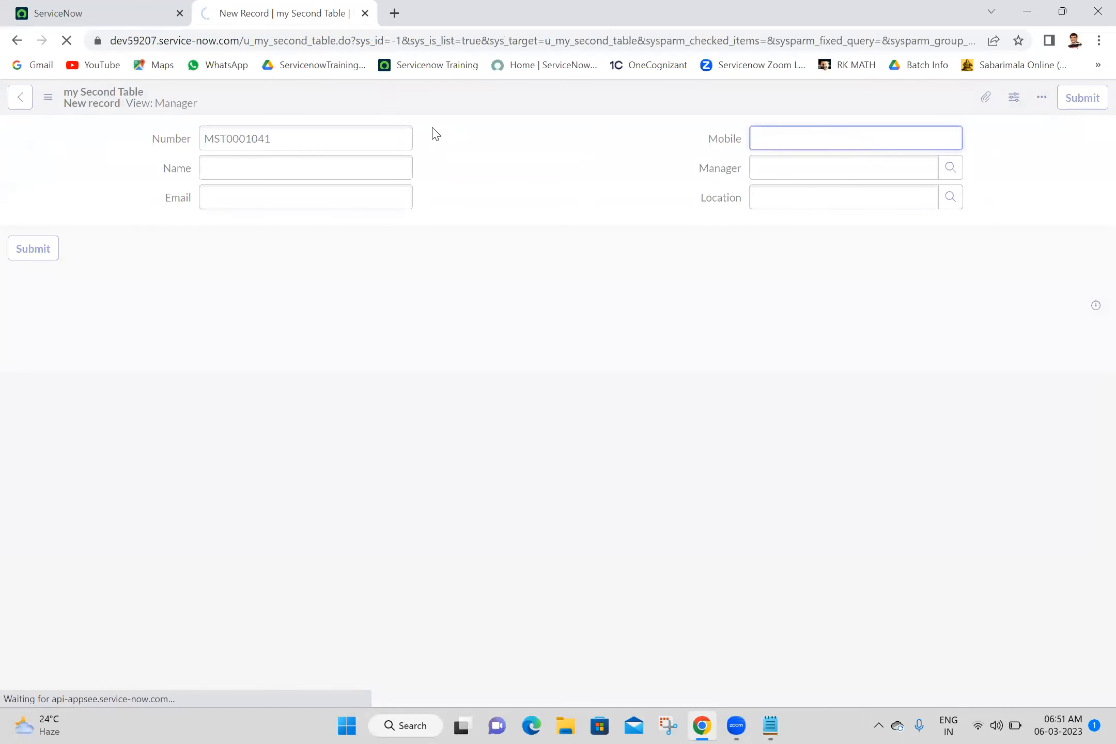
{"action": "key", "text": "Return"}
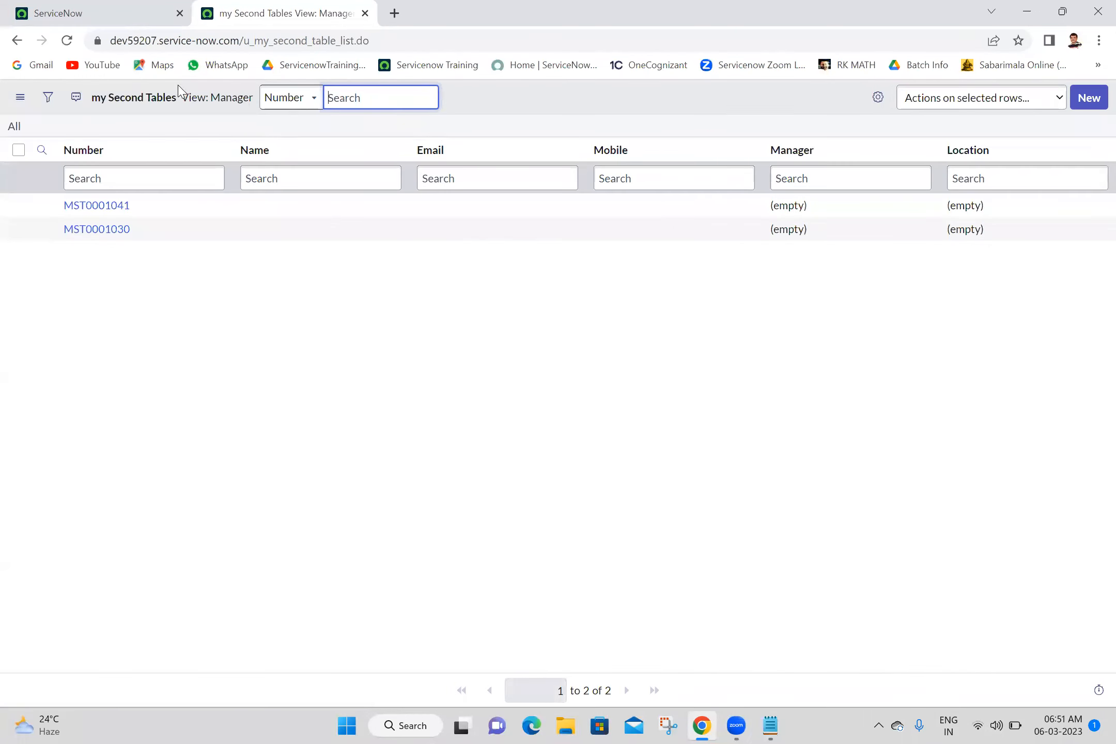
Step: Switch the my Second Tables list from Manager view to the Default view
{"action": "right_click", "coordinate": [233, 101]}
{"action": "mouse_move", "coordinate": [243, 114]}
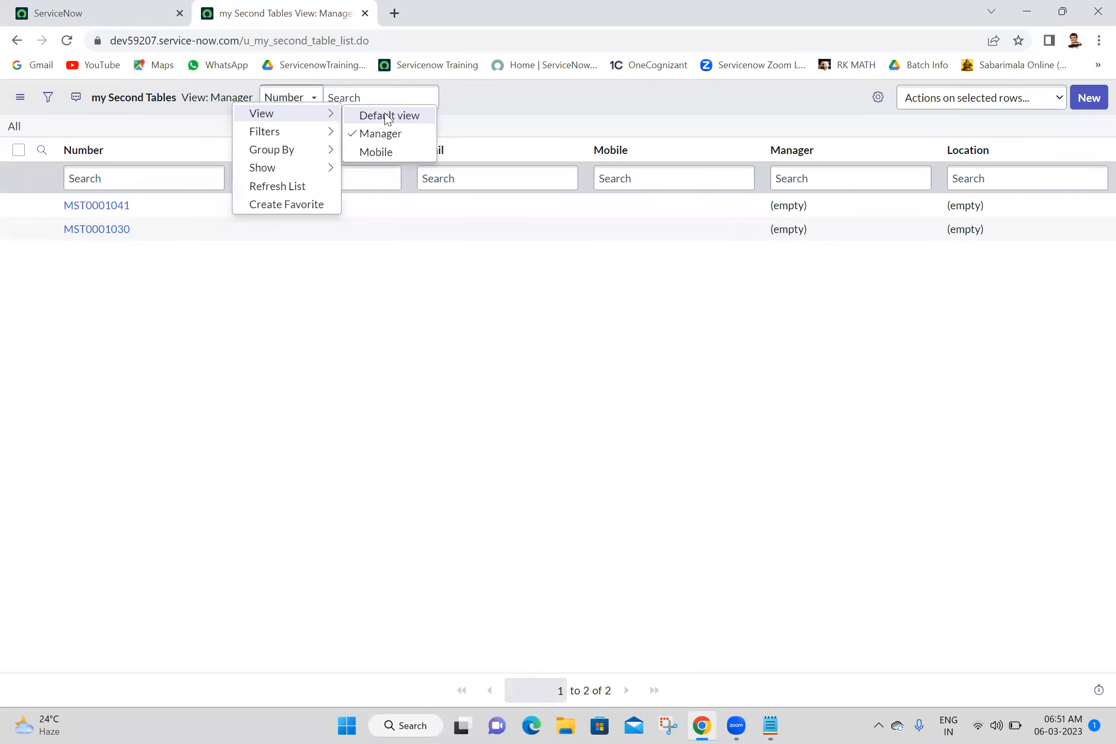
{"action": "left_click", "coordinate": [387, 117]}
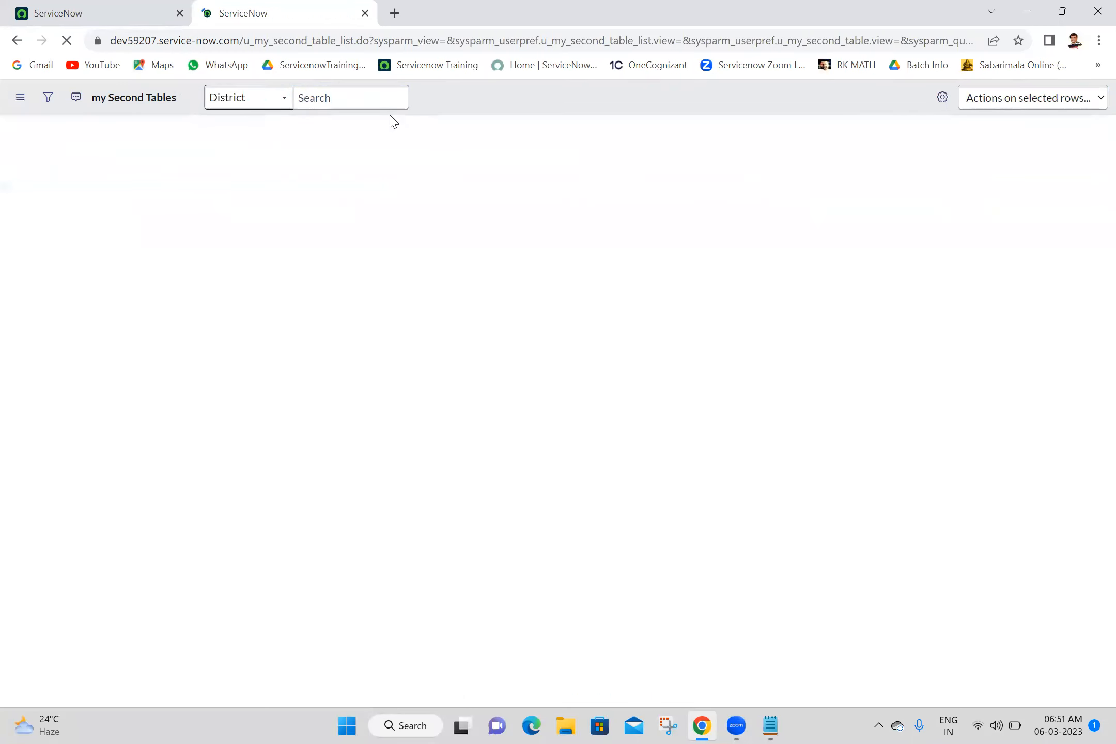
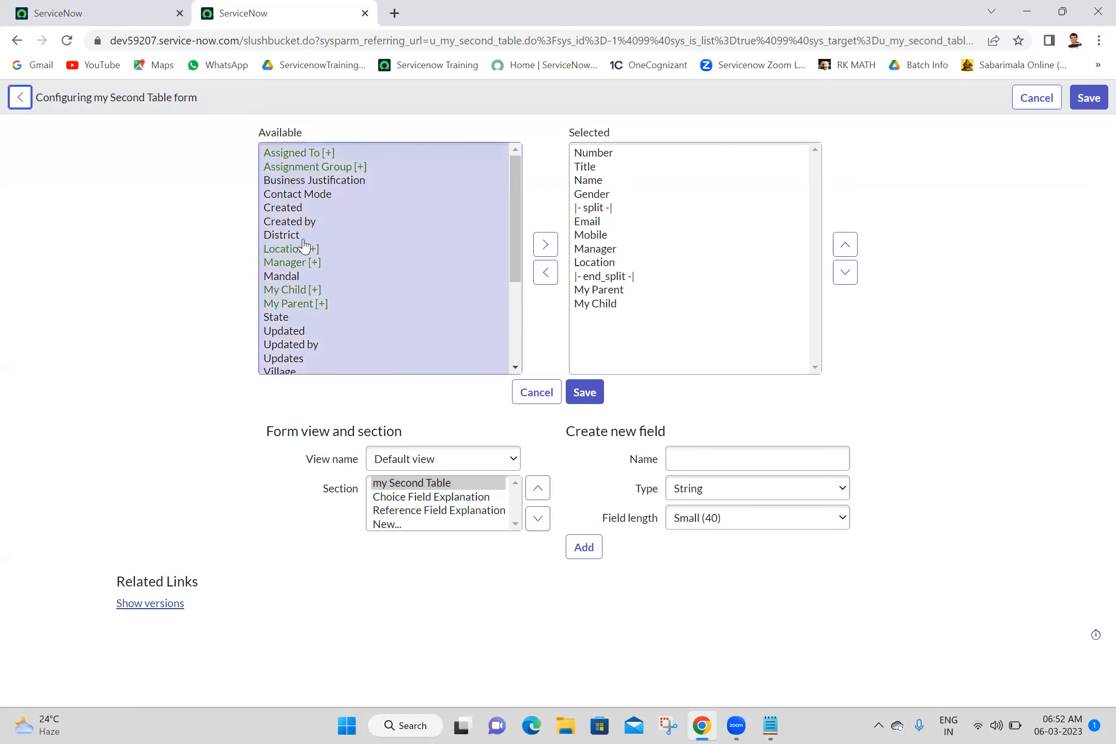
Step: Select the Manager field in Available and close the Configuring my Second Table tab
{"action": "left_click", "coordinate": [313, 264]}
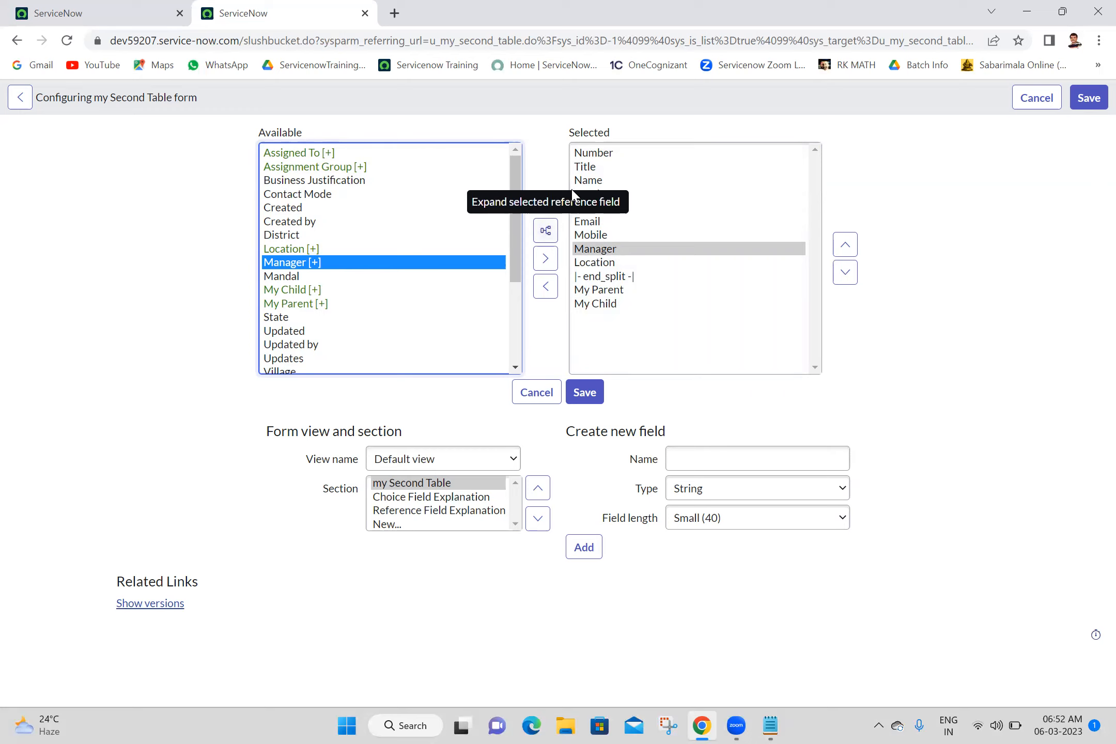
{"action": "left_click", "coordinate": [365, 13]}
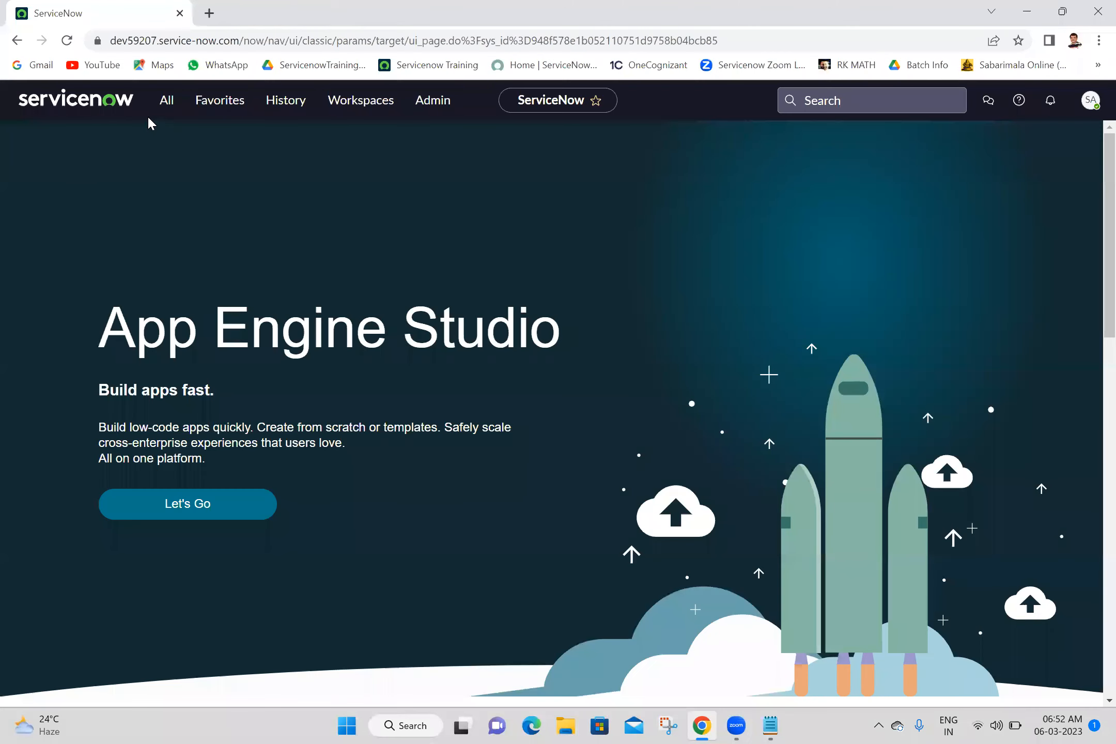
Step: Filter the navigator for 'my third' and open the my Third Tables list in a new tab
{"action": "left_click", "coordinate": [164, 100]}
{"action": "left_click", "coordinate": [167, 140]}
{"action": "triple_click", "coordinate": [167, 139]}
{"action": "type", "text": "my third"}
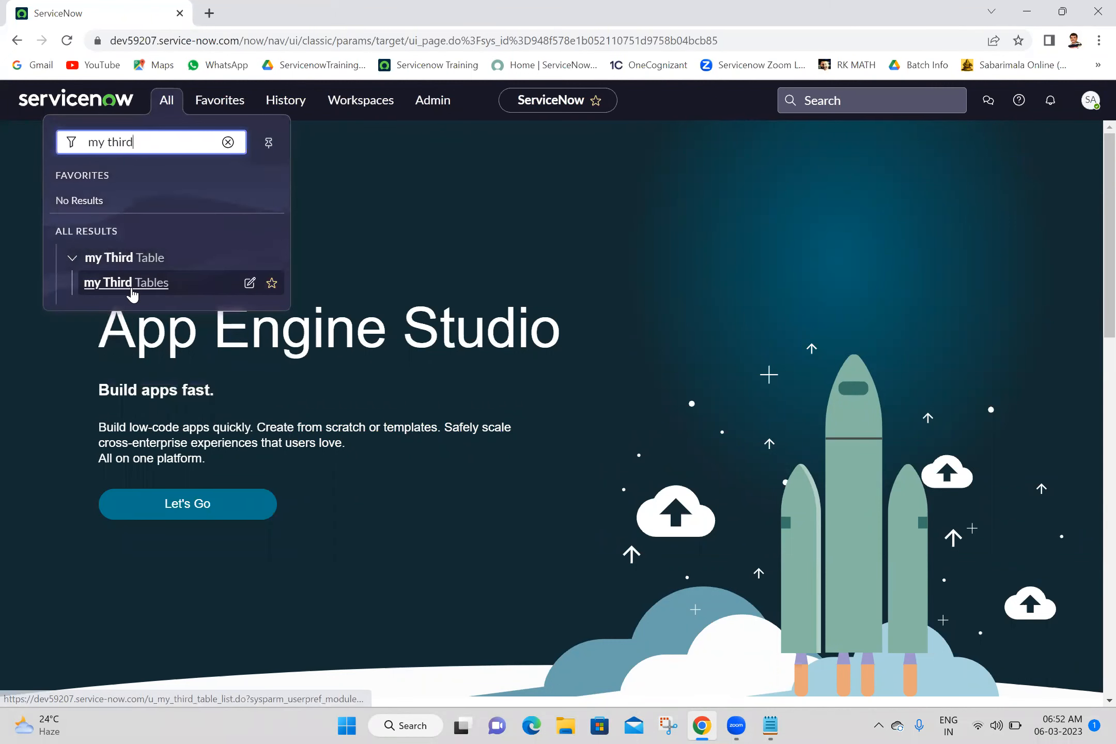
{"action": "middle_click", "coordinate": [133, 284]}
{"action": "left_click", "coordinate": [290, 9]}
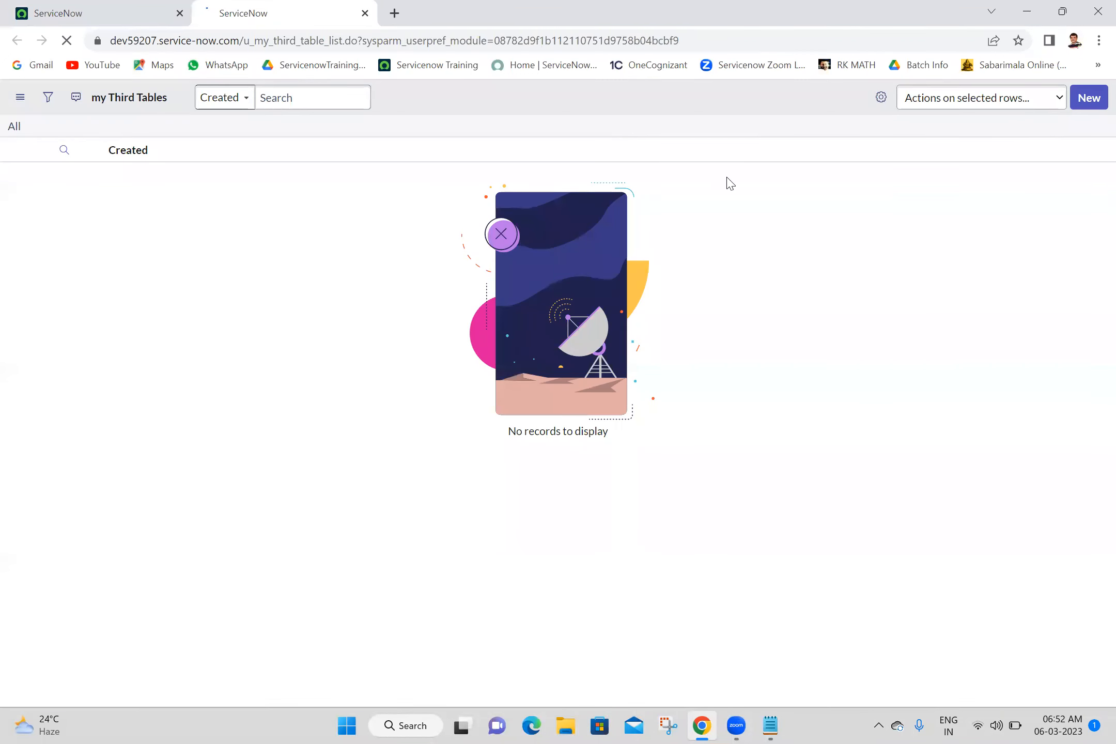
Step: Start a new my Third Table record and open its Form Layout configuration
{"action": "left_click", "coordinate": [1090, 96]}
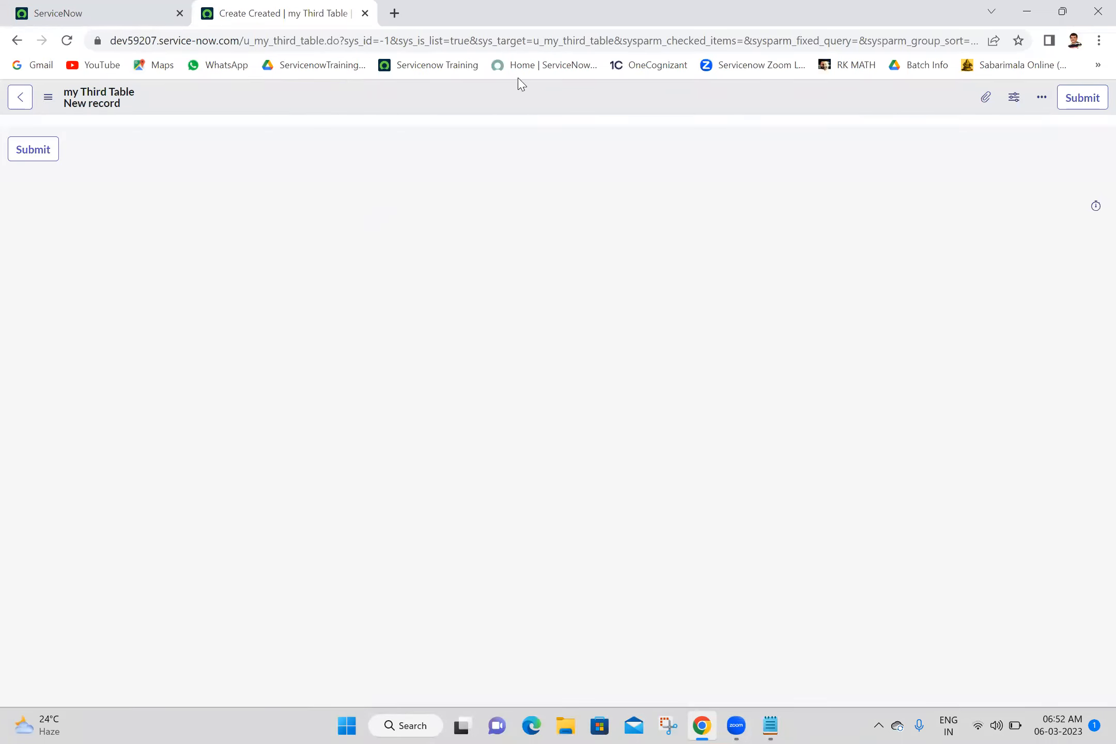
{"action": "right_click", "coordinate": [521, 104]}
{"action": "mouse_move", "coordinate": [569, 134]}
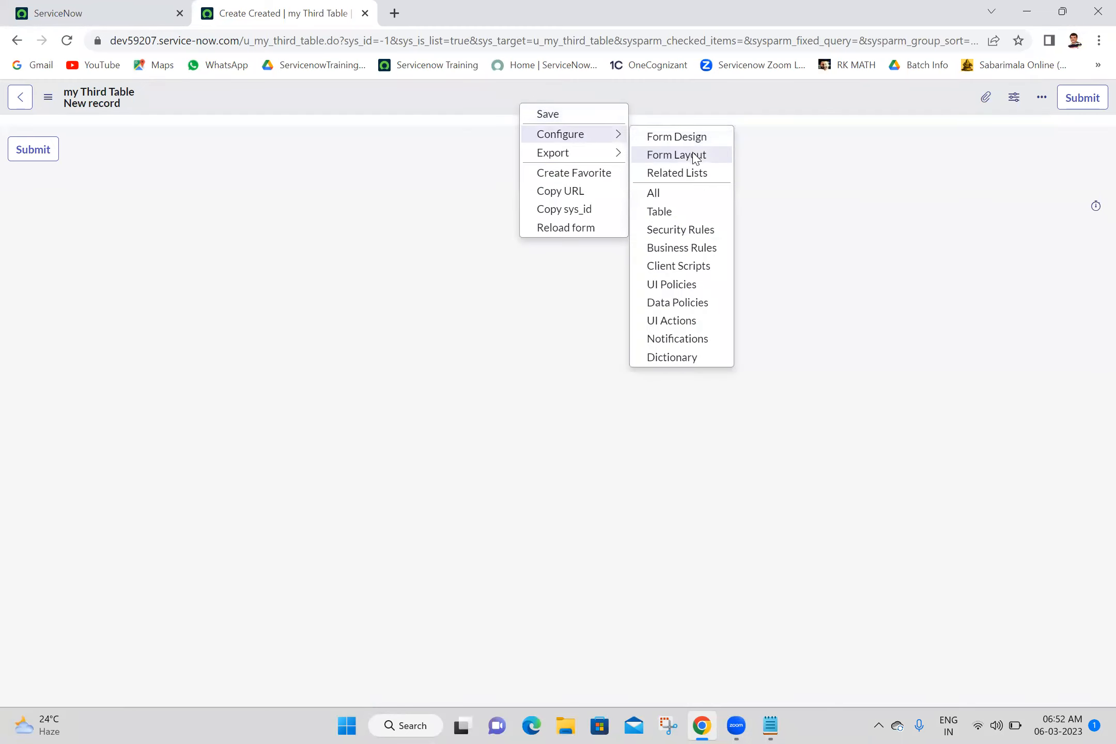
{"action": "left_click", "coordinate": [695, 155]}
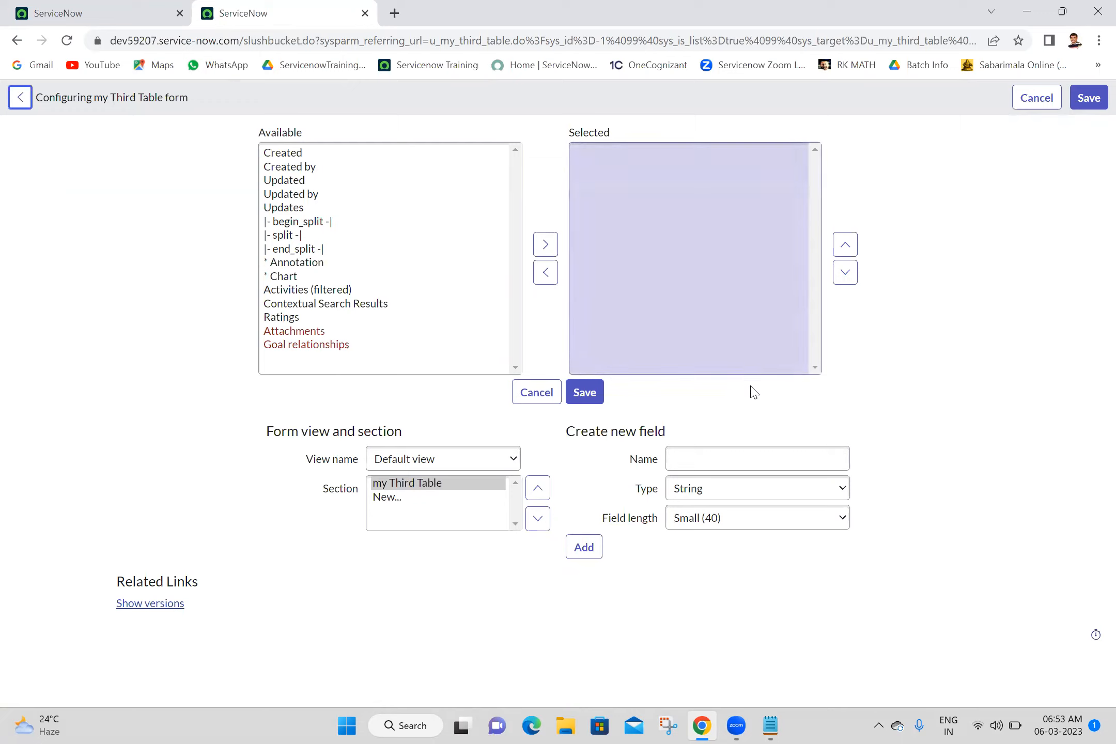
Step: Define a new Employee field of type Reference pointing to User [sys_user]
{"action": "left_click", "coordinate": [744, 455]}
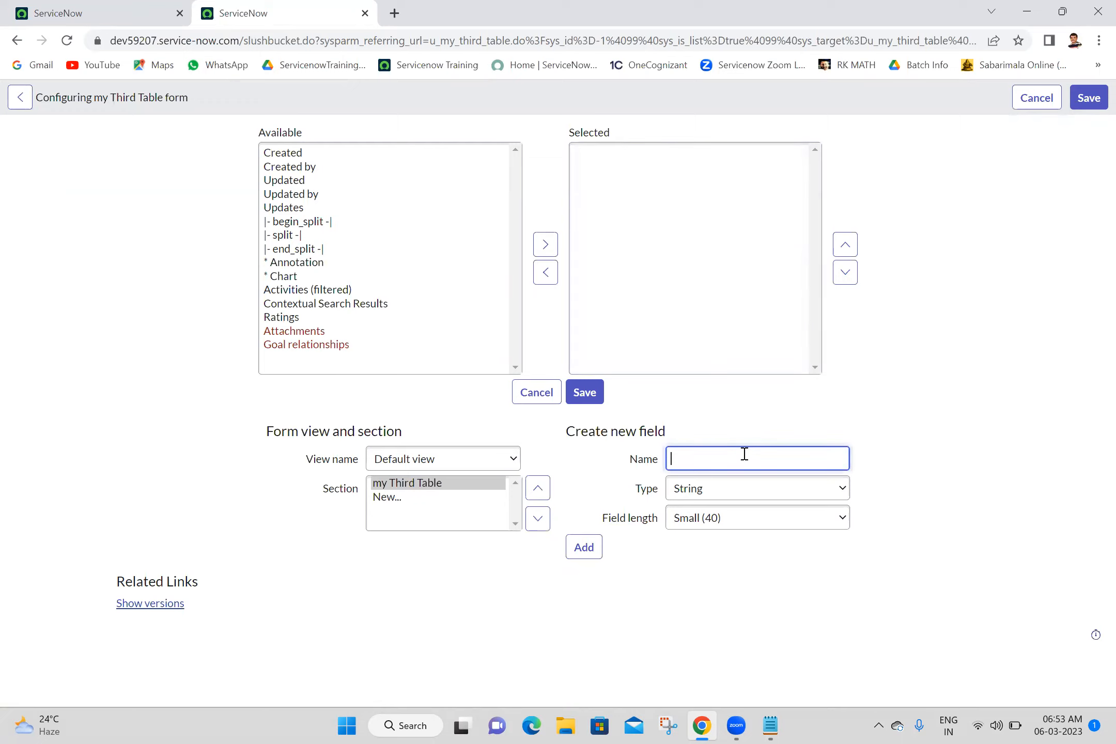
{"action": "type", "text": "Employee"}
{"action": "left_click", "coordinate": [735, 494]}
{"action": "key", "text": "r"}
{"action": "key", "text": "Return"}
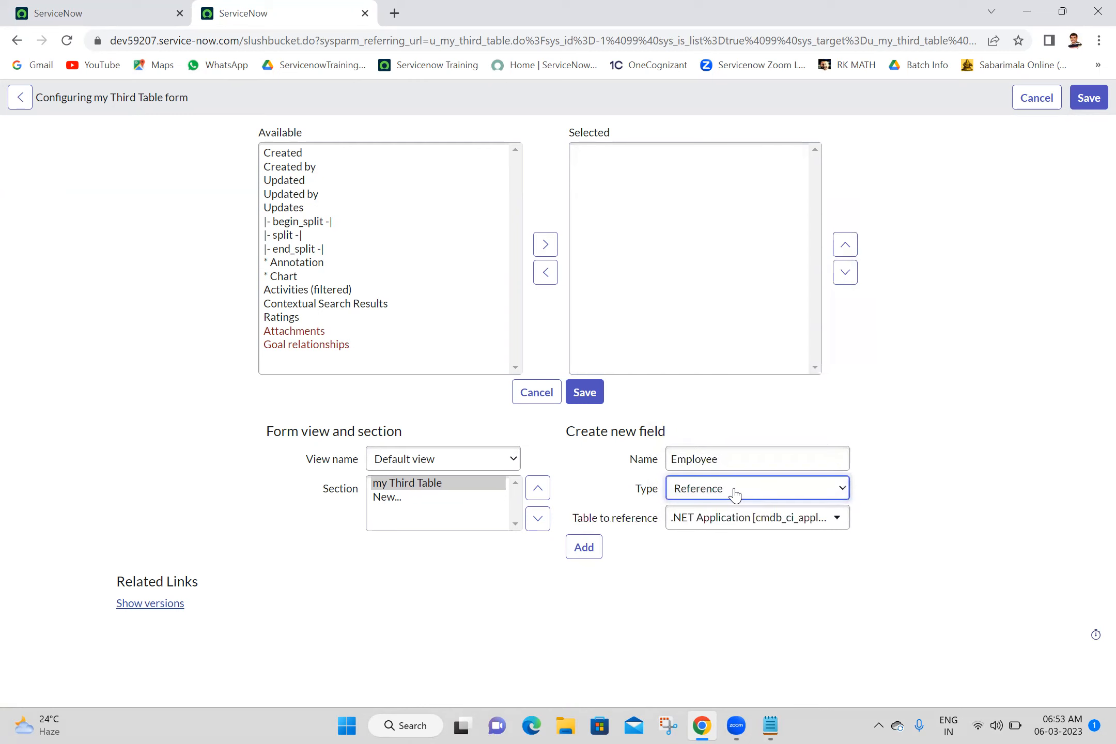
{"action": "left_click", "coordinate": [740, 519]}
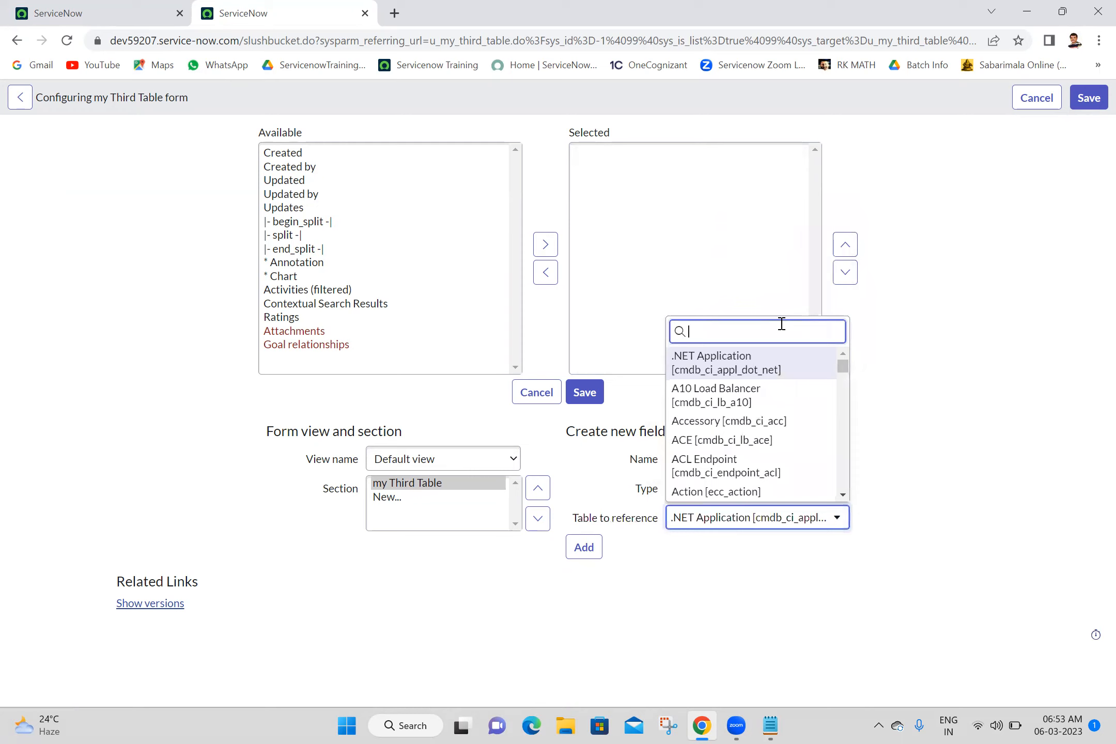
{"action": "type", "text": "sys_"}
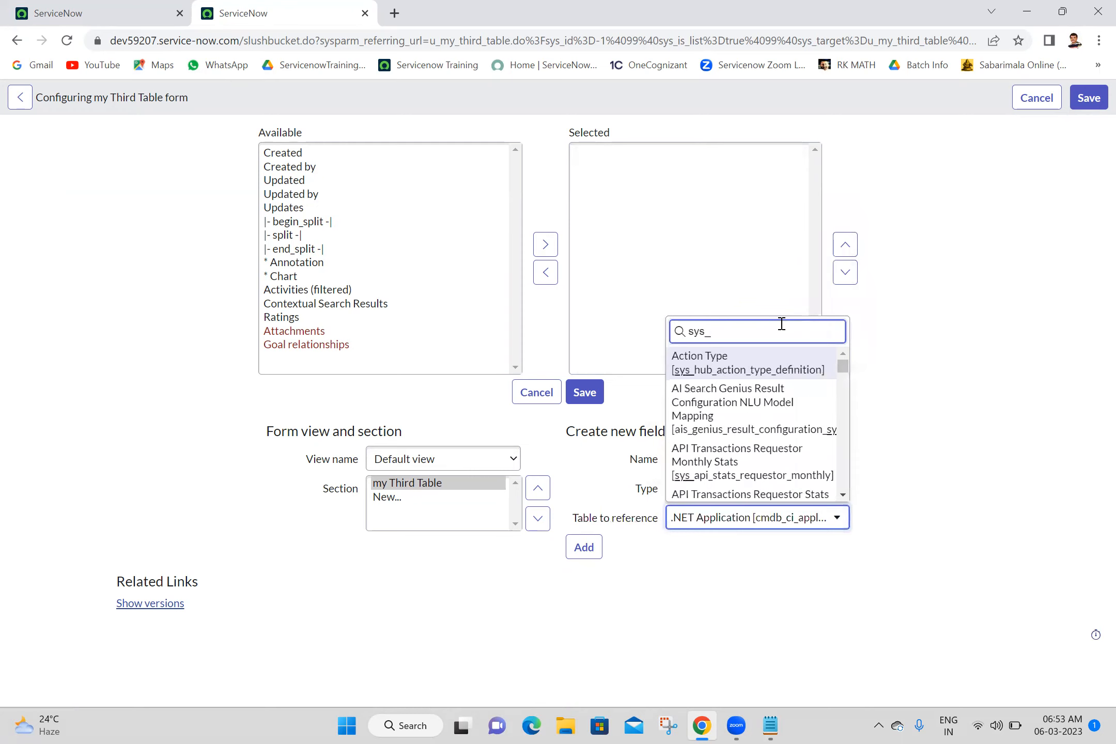
{"action": "type", "text": "user"}
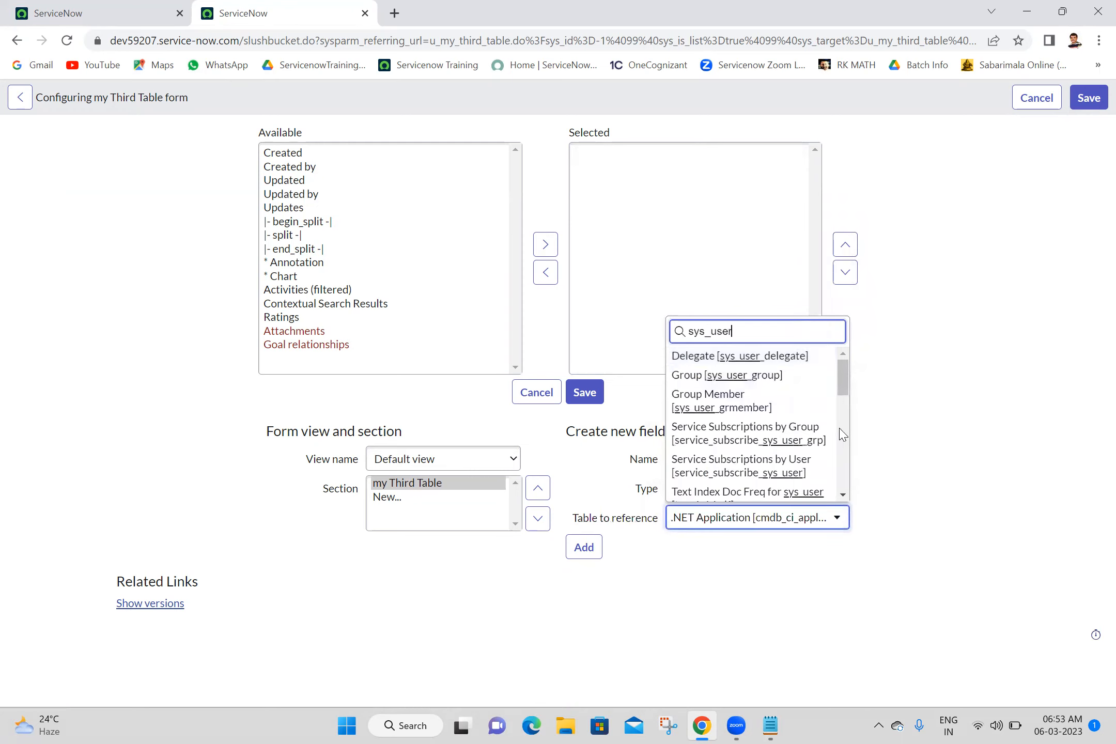
{"action": "scroll", "coordinate": [843, 435], "scroll_direction": "down", "scroll_amount": 4}
{"action": "scroll", "coordinate": [843, 465], "scroll_direction": "down", "scroll_amount": 4}
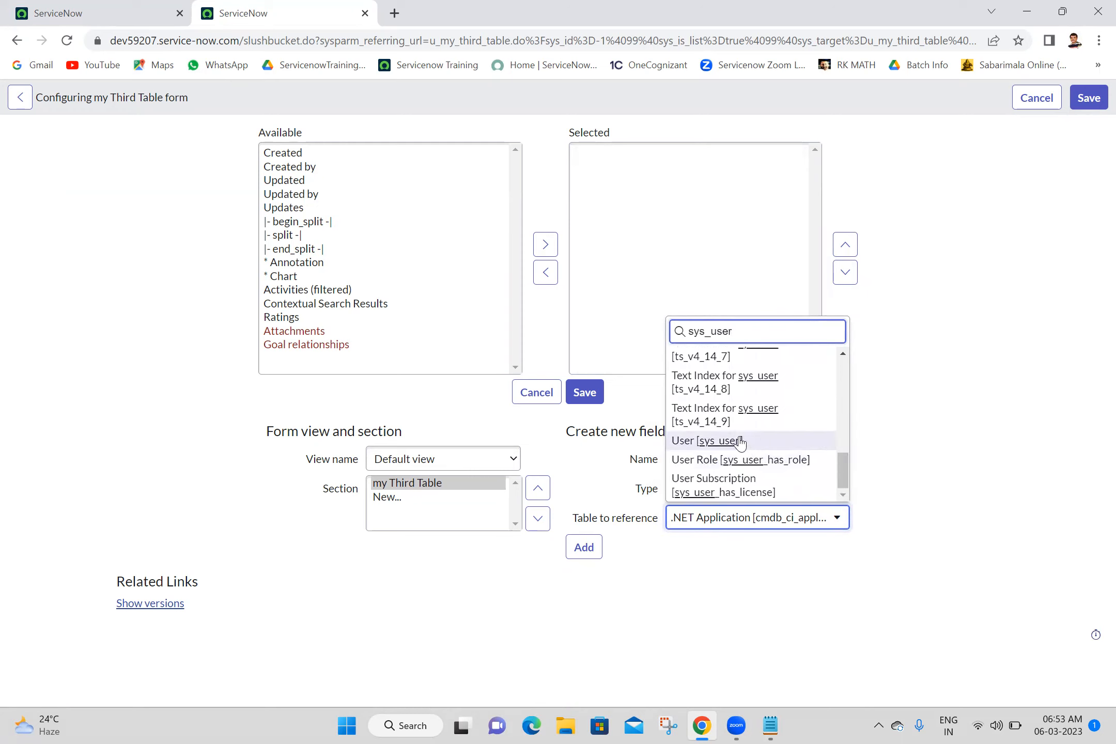
{"action": "left_click", "coordinate": [740, 441]}
Step: Add the Employee field to the form and save the layout
{"action": "left_click", "coordinate": [582, 555]}
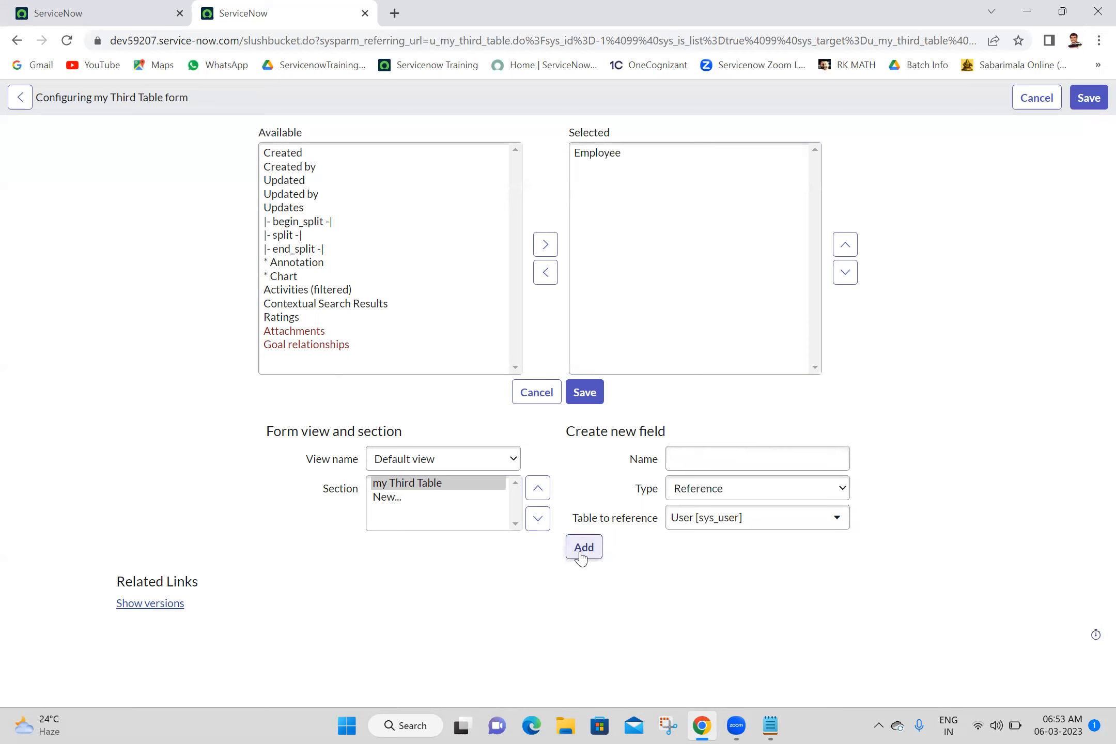
{"action": "left_click", "coordinate": [587, 391]}
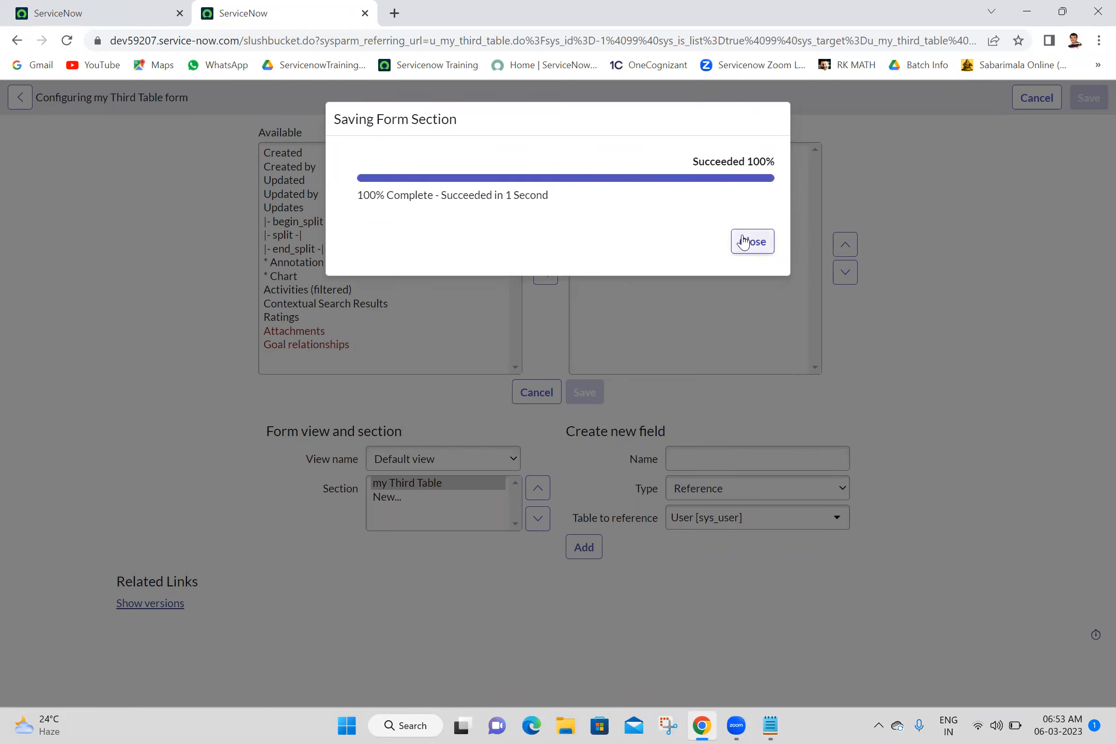
{"action": "left_click", "coordinate": [744, 242]}
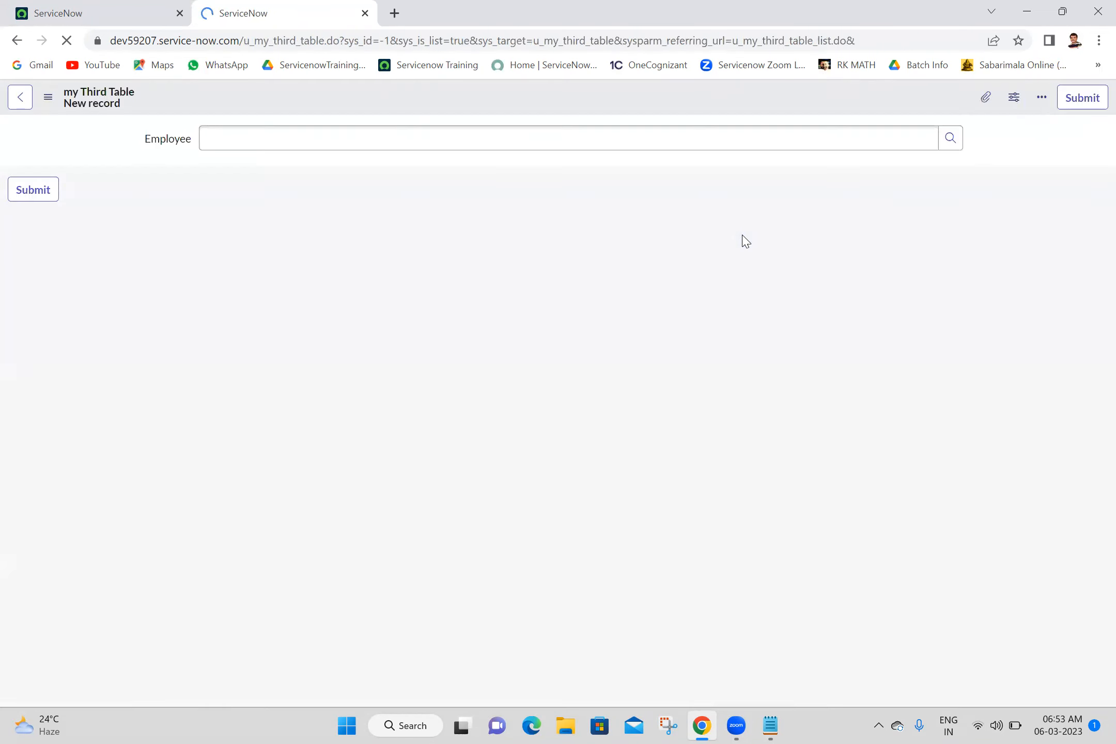
Step: Choose a matching user in the new record's Employee field
{"action": "left_click", "coordinate": [809, 128]}
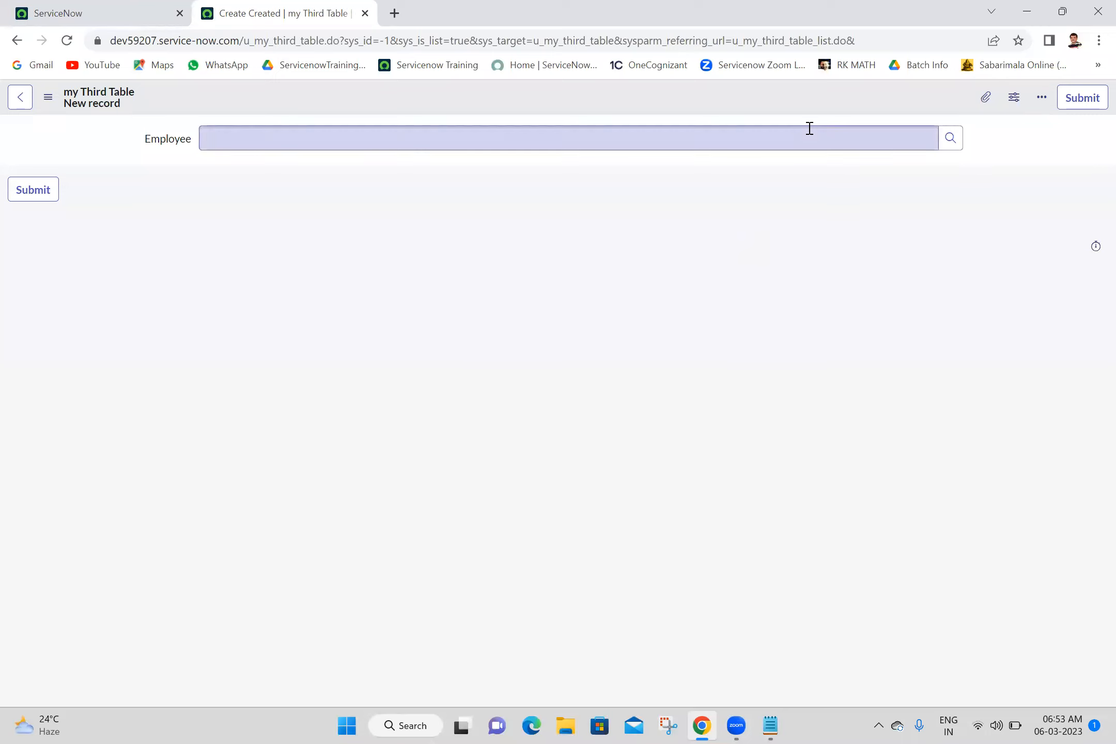
{"action": "type", "text": "abel"}
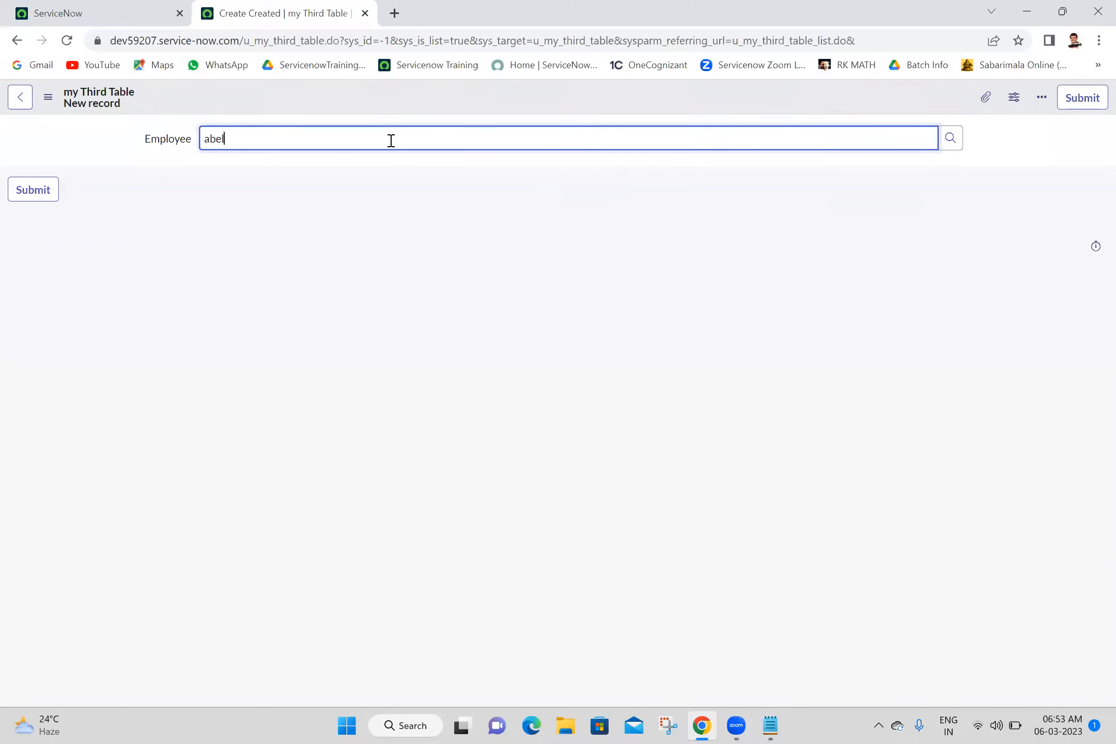
{"action": "key", "text": "ctrl+a"}
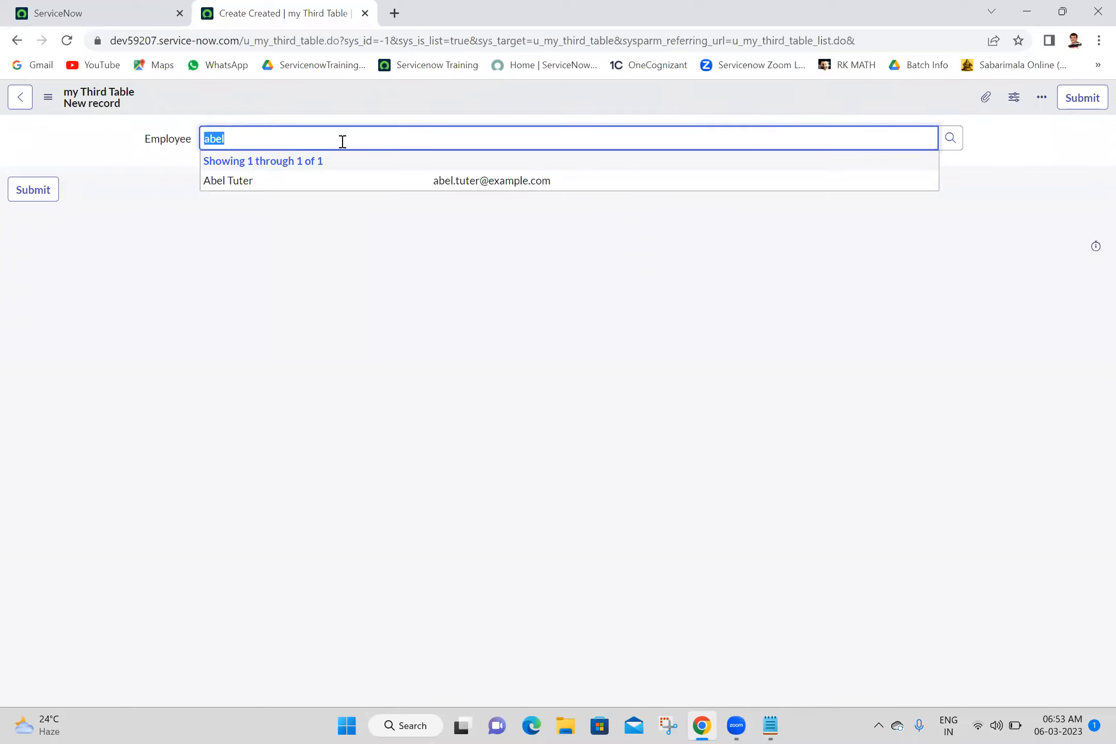
{"action": "left_click", "coordinate": [282, 180]}
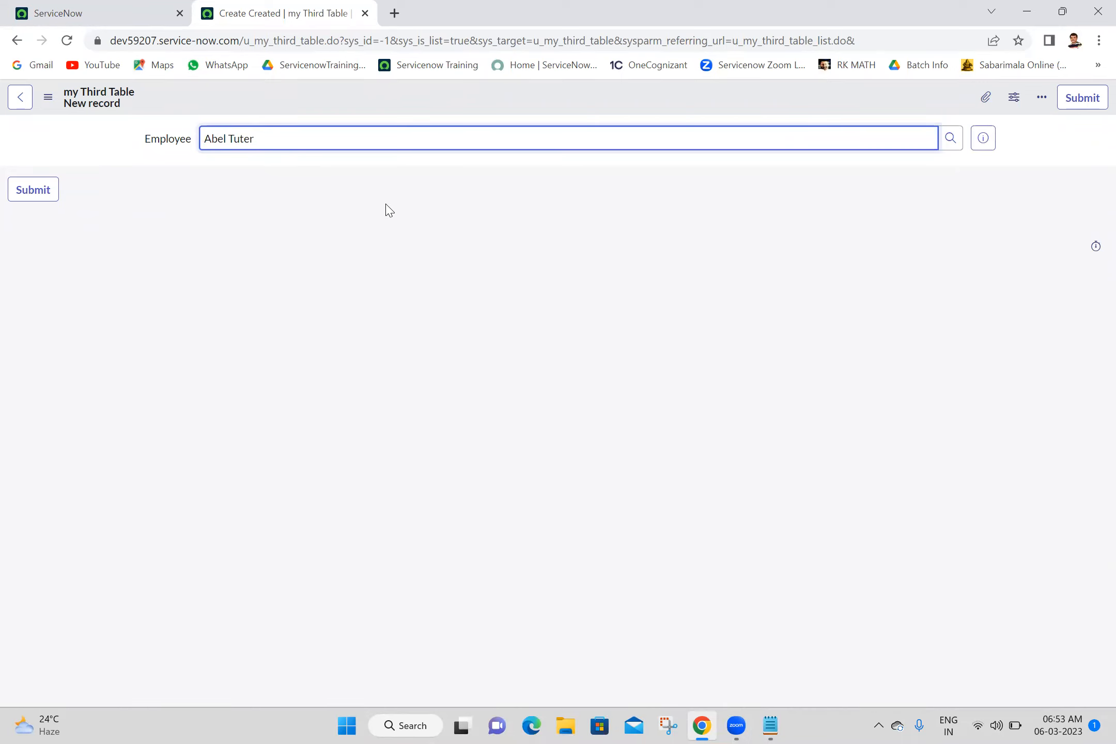
{"action": "left_click", "coordinate": [385, 305]}
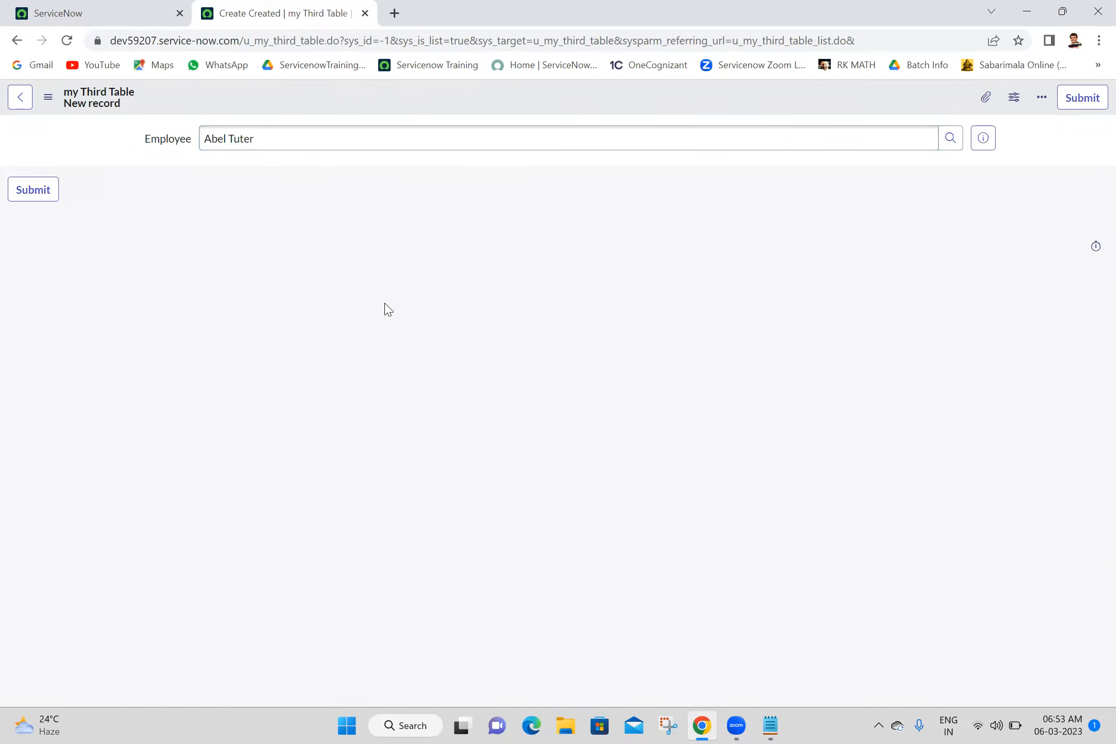
Step: Reopen Configure > Form Layout and confirm leaving the unsaved form
{"action": "right_click", "coordinate": [517, 103]}
{"action": "mouse_move", "coordinate": [568, 130]}
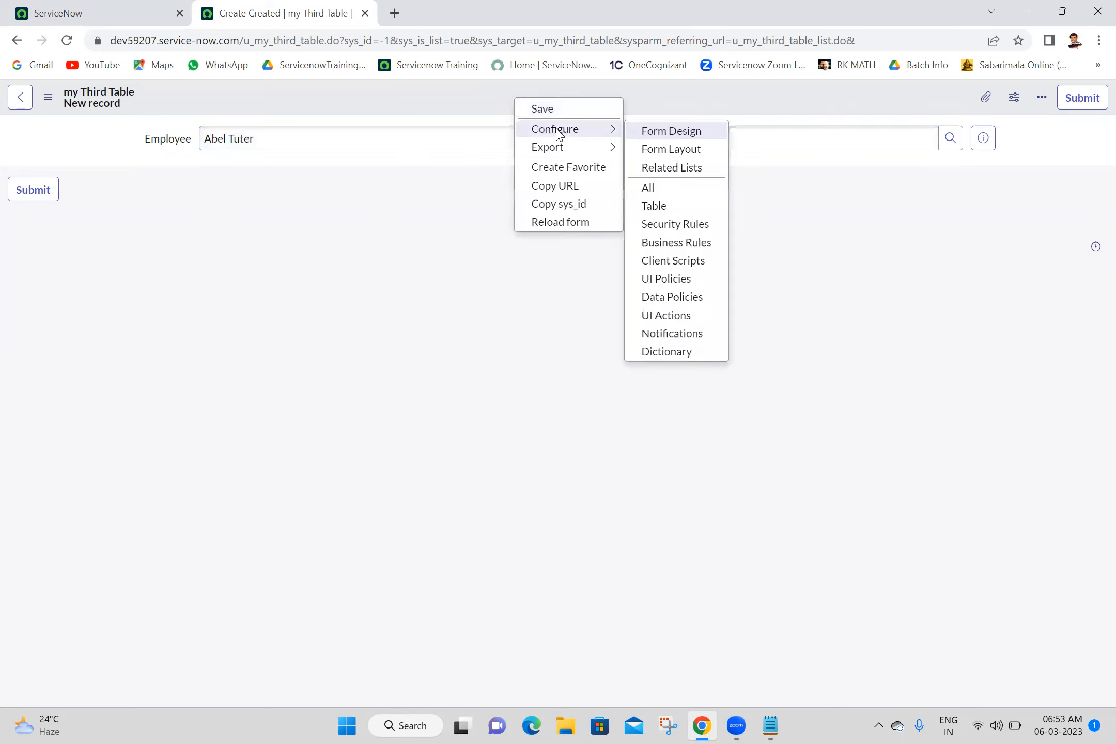
{"action": "left_click", "coordinate": [692, 154]}
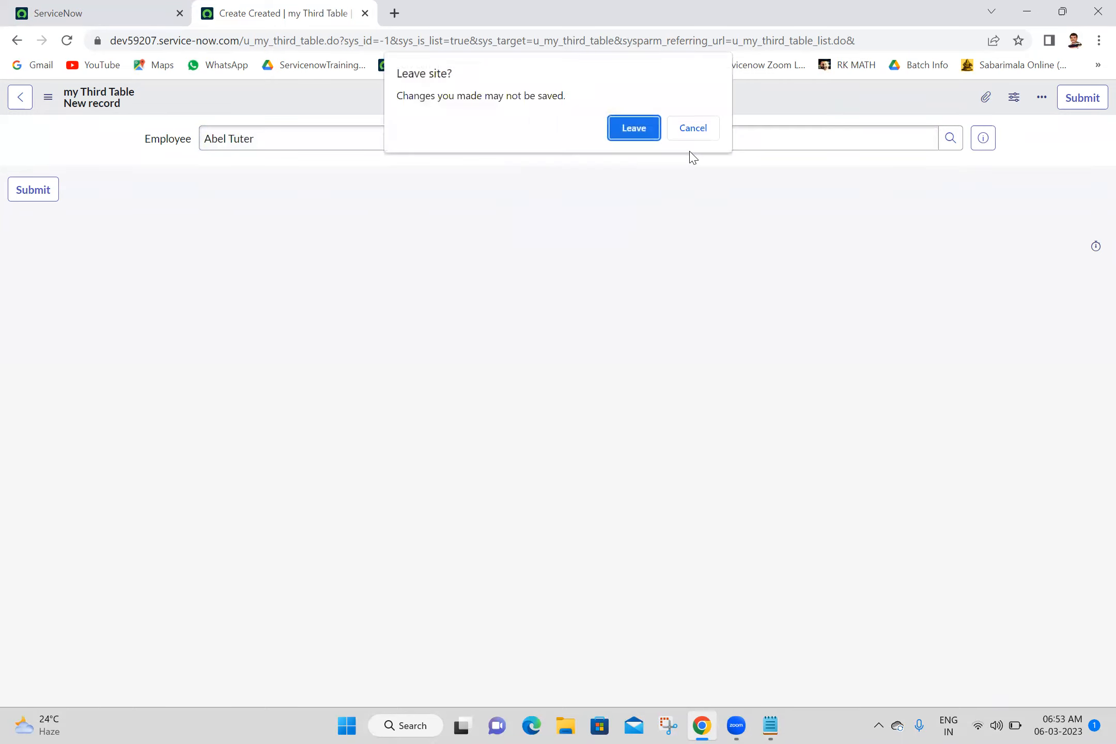
{"action": "left_click", "coordinate": [654, 136]}
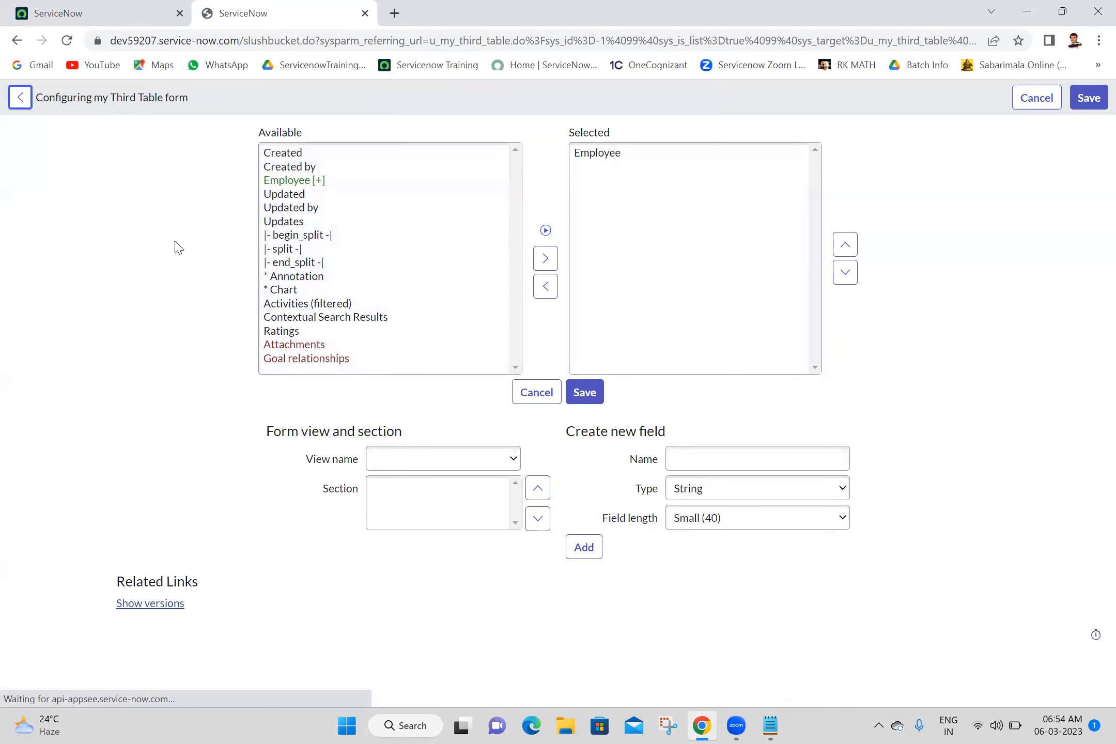
Step: Expand the Employee reference field to list its User fields
{"action": "left_click", "coordinate": [286, 180]}
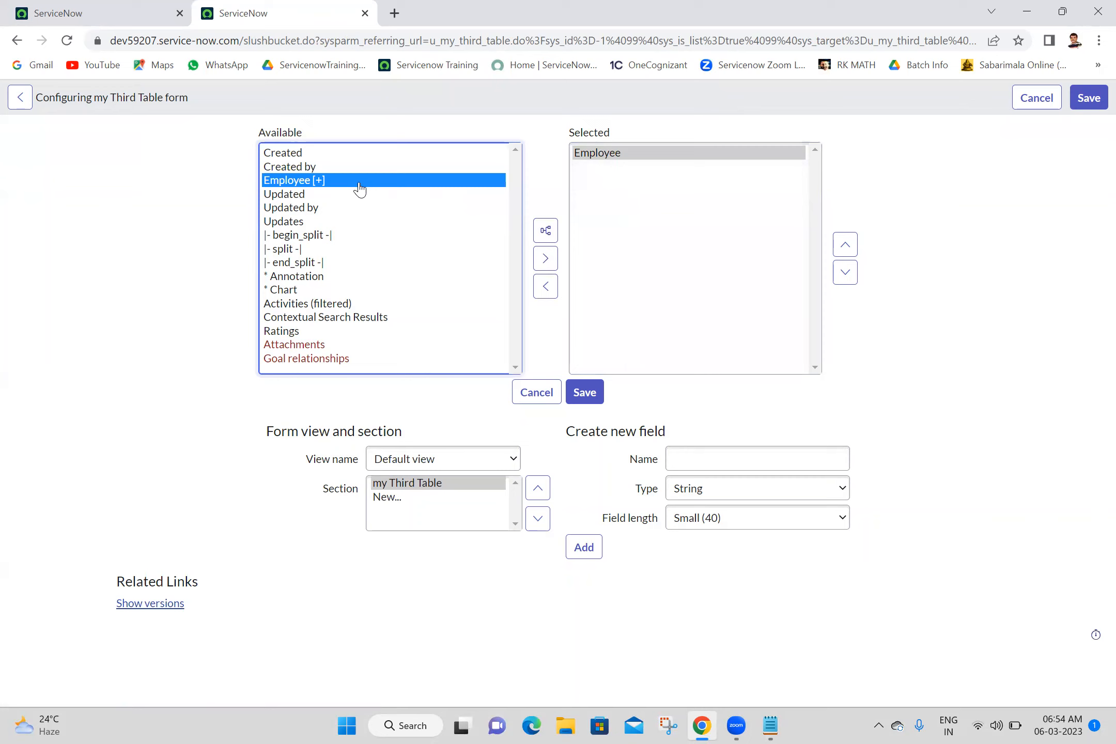
{"action": "left_click", "coordinate": [546, 234]}
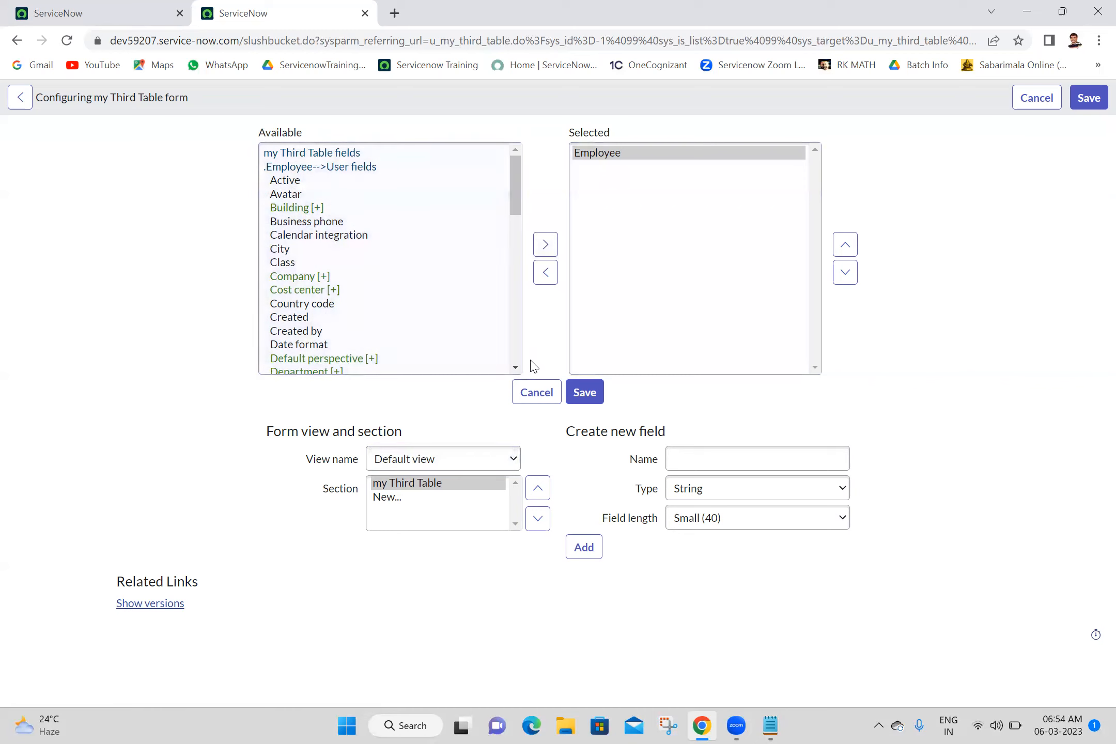
{"action": "left_click", "coordinate": [516, 368]}
{"action": "left_click", "coordinate": [516, 367]}
{"action": "left_click", "coordinate": [516, 367]}
{"action": "left_click", "coordinate": [516, 367]}
{"action": "left_click", "coordinate": [515, 367]}
Step: Add Employee.Email to the Selected list and reposition it after Employee
{"action": "double_click", "coordinate": [289, 274]}
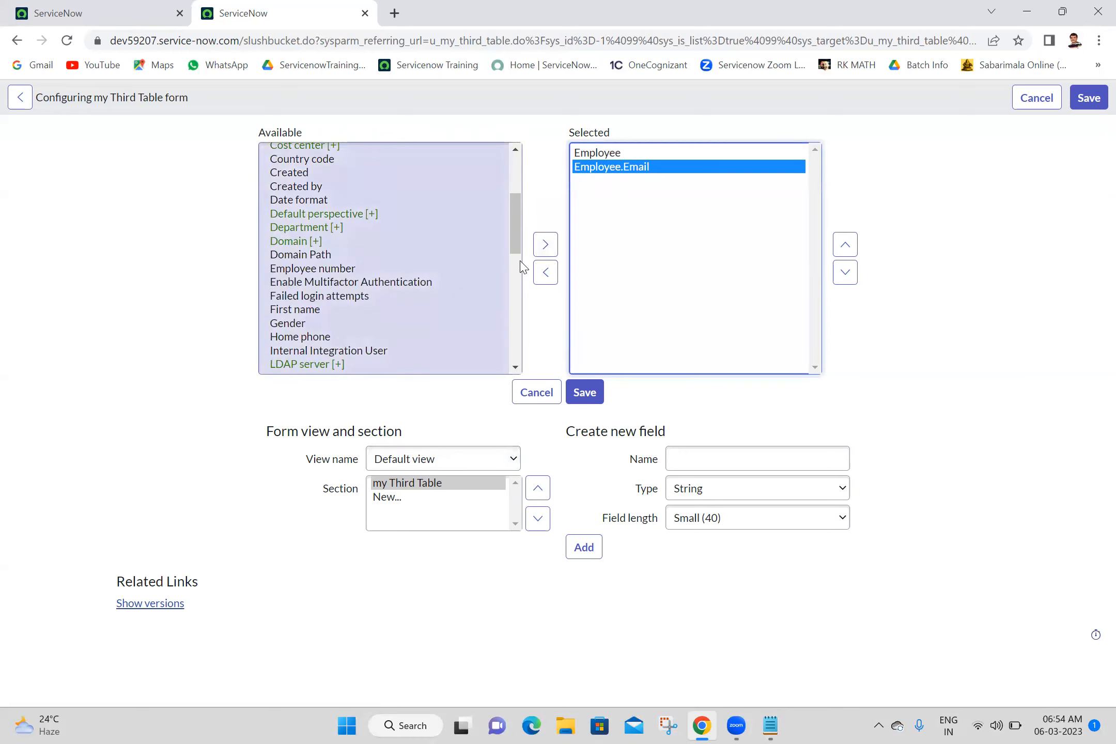
{"action": "left_click", "coordinate": [514, 274]}
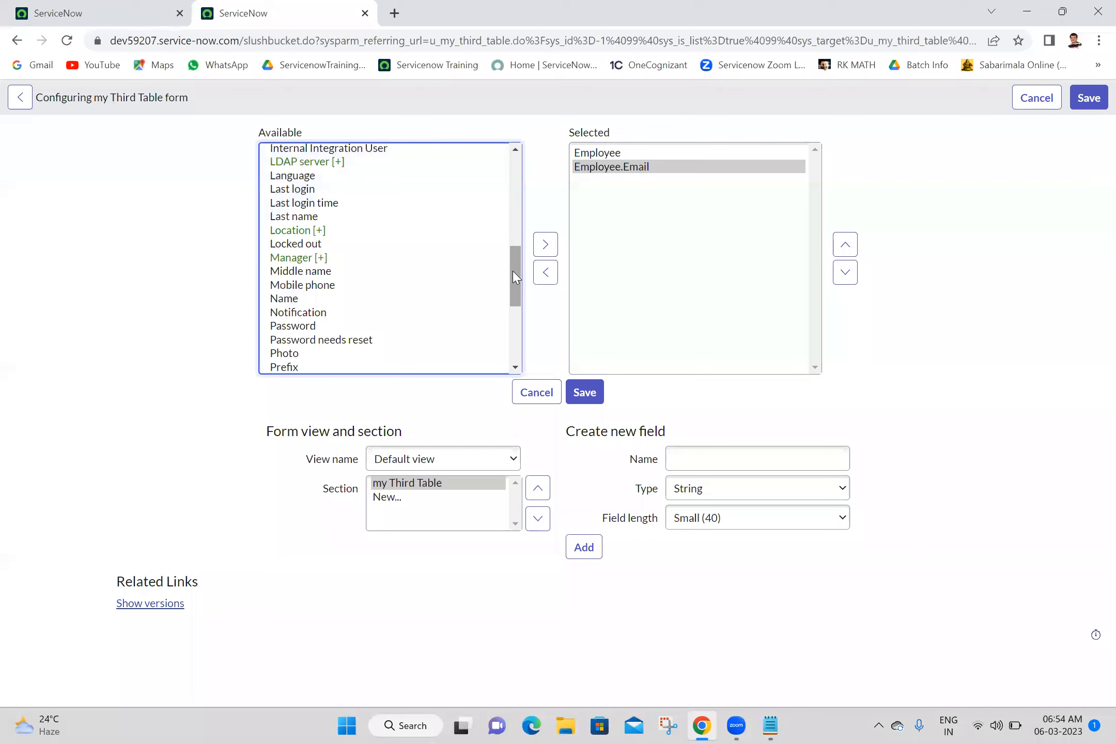
{"action": "left_click_drag", "start_coordinate": [513, 271], "coordinate": [516, 161]}
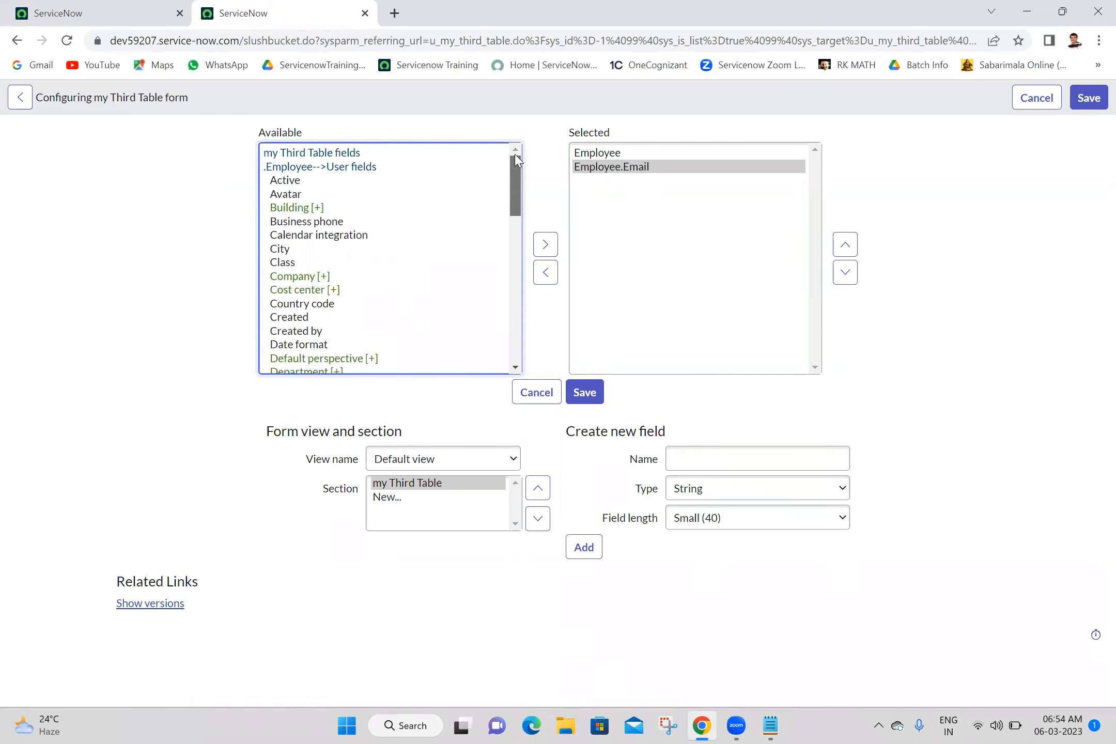
{"action": "left_click_drag", "start_coordinate": [517, 160], "coordinate": [522, 251]}
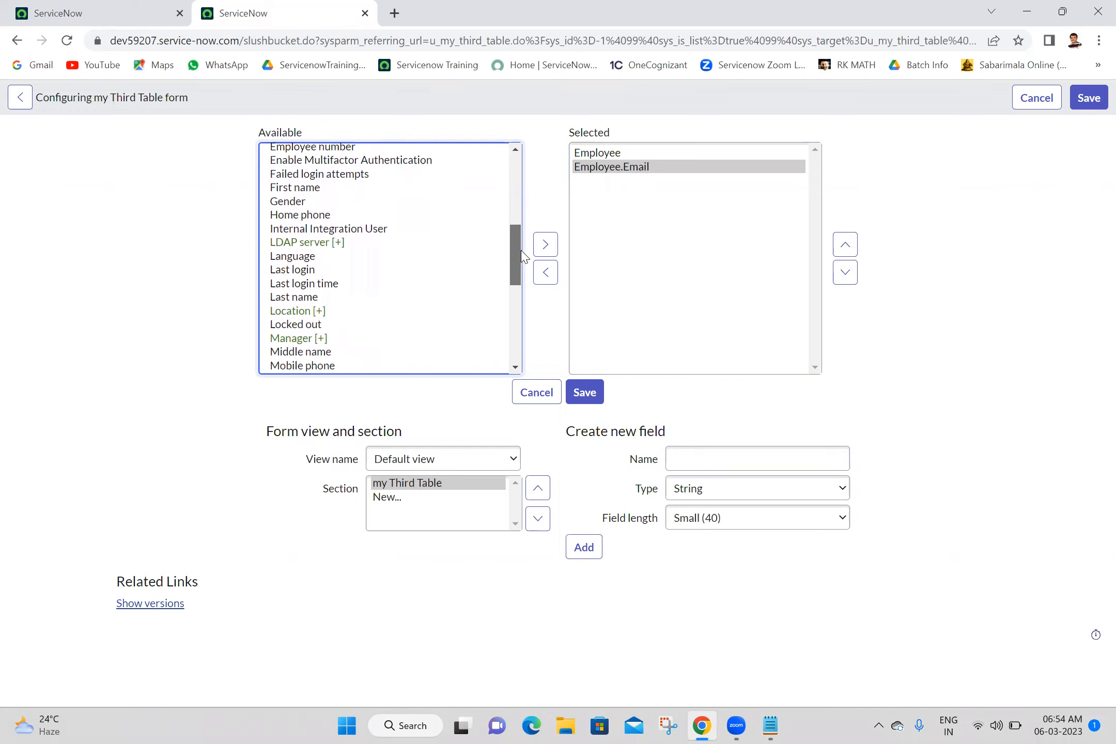
Step: Add Employee.Location, Employee.Manager and Employee.Mobile phone to the Selected list
{"action": "double_click", "coordinate": [283, 316]}
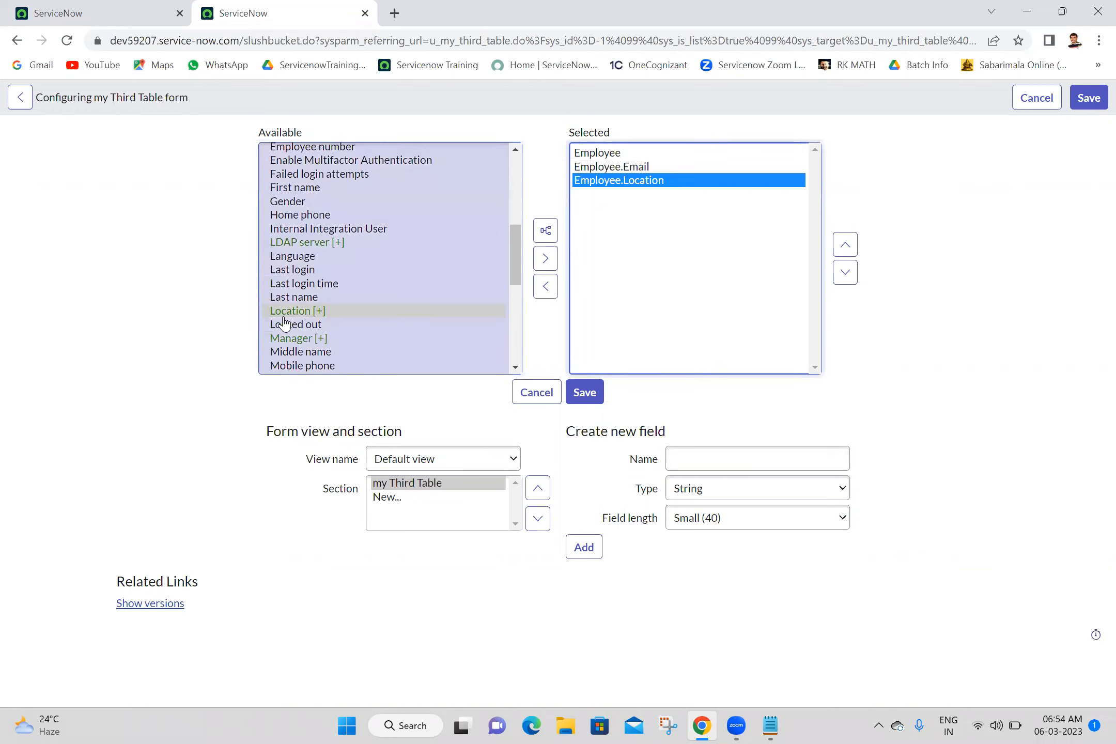
{"action": "double_click", "coordinate": [293, 340]}
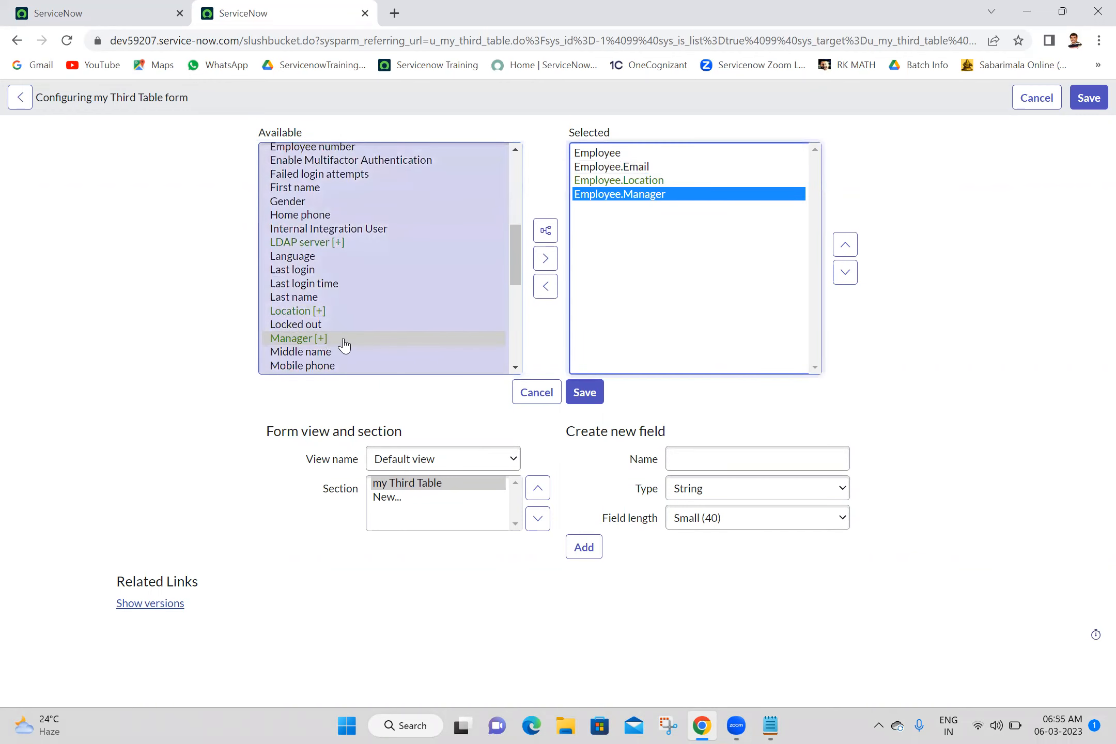
{"action": "double_click", "coordinate": [320, 367]}
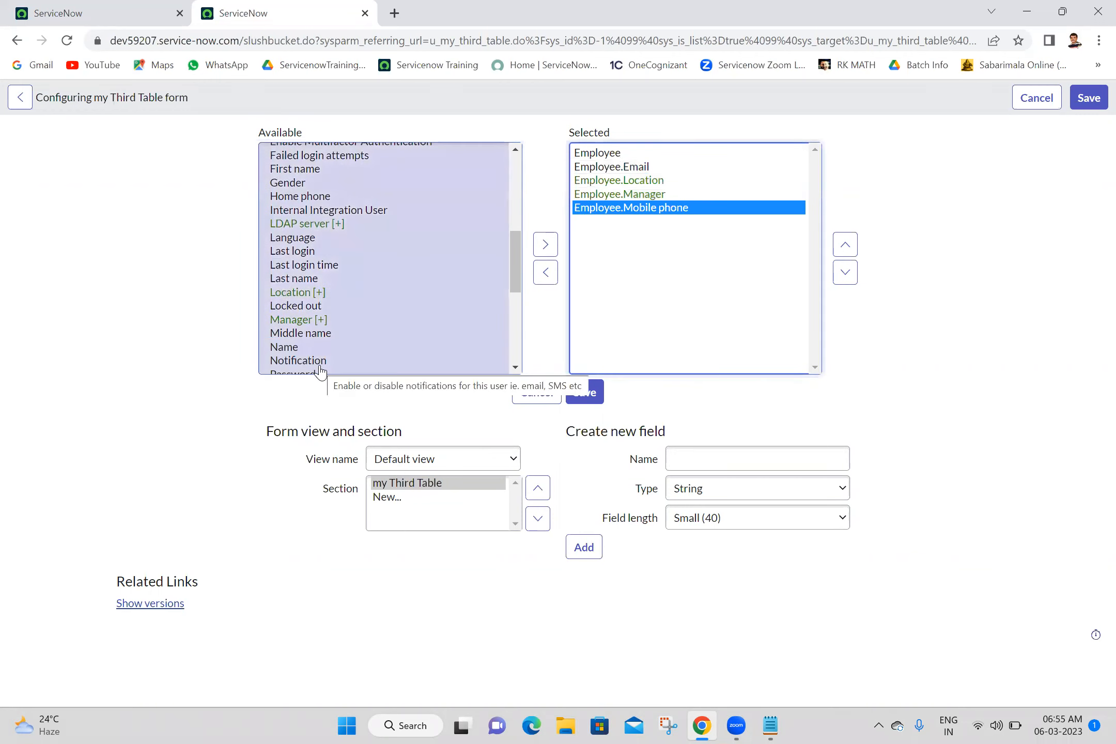
{"action": "left_click", "coordinate": [937, 151]}
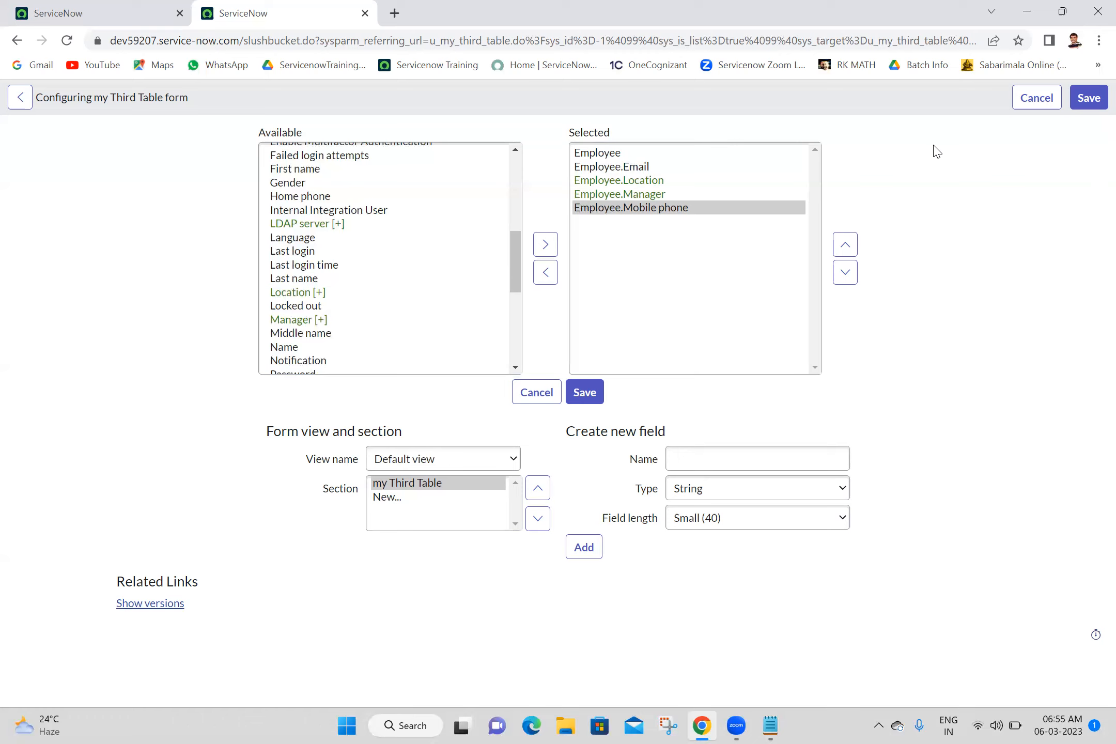
Step: Save the form layout and pick an employee to auto-fill Email, Location, Manager and Mobile phone
{"action": "left_click", "coordinate": [586, 394]}
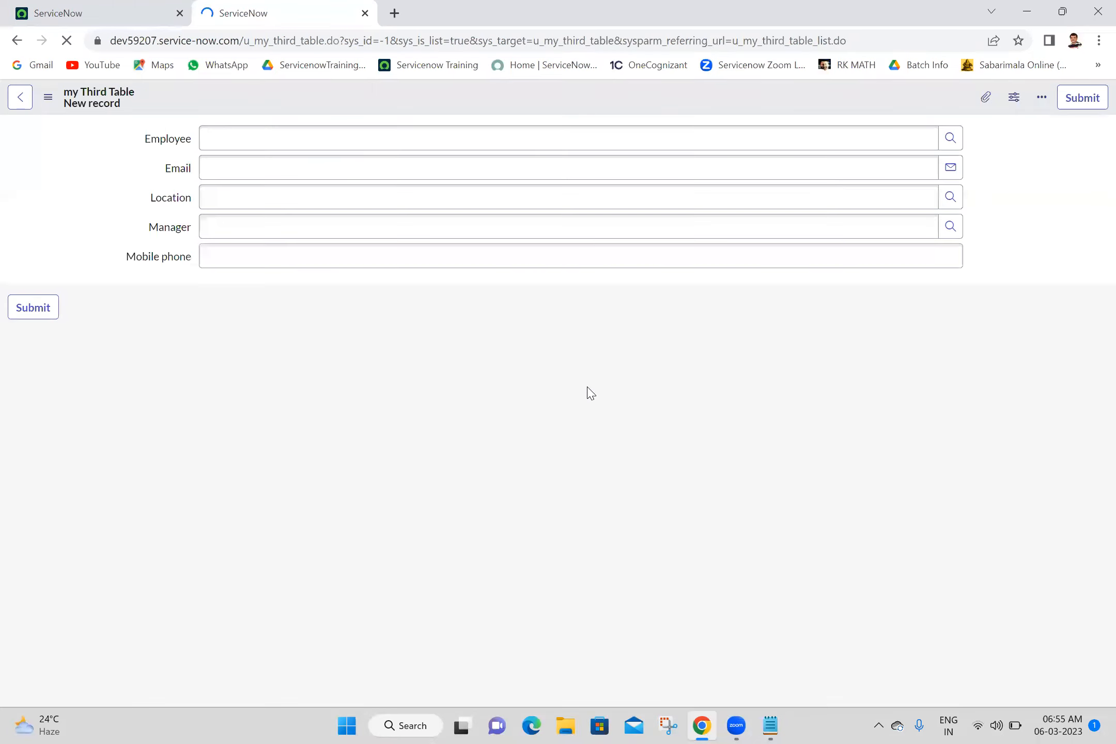
{"action": "left_click", "coordinate": [773, 139]}
{"action": "type", "text": "abe"}
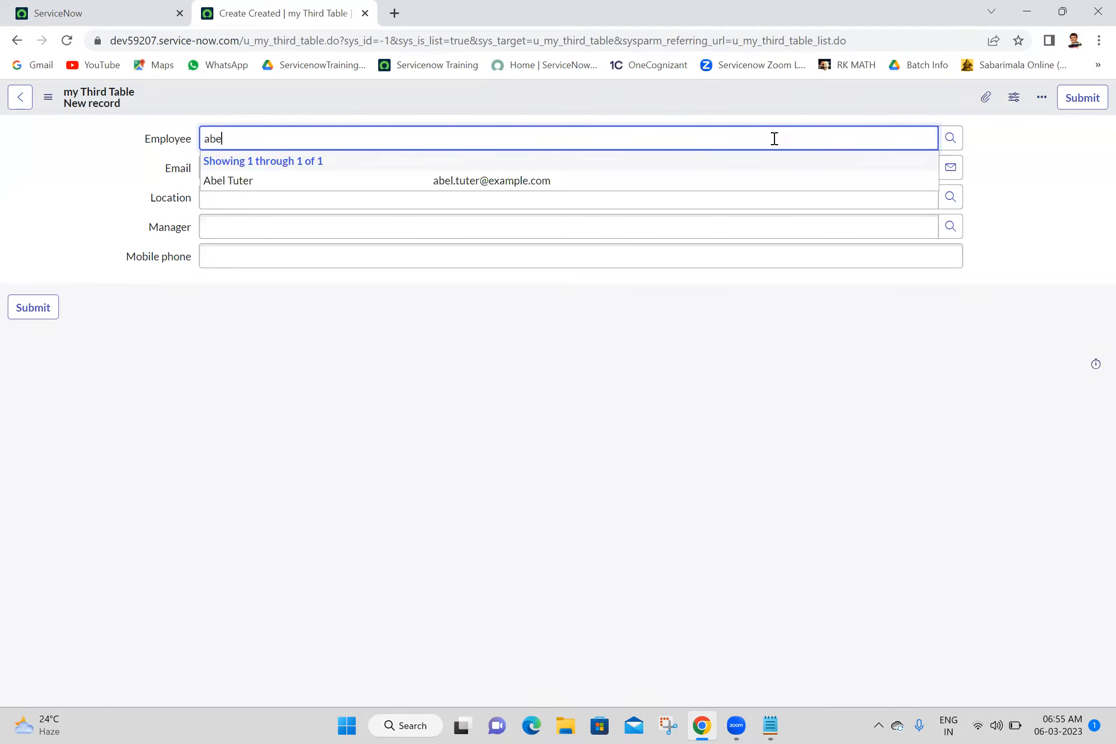
{"action": "left_click", "coordinate": [480, 187]}
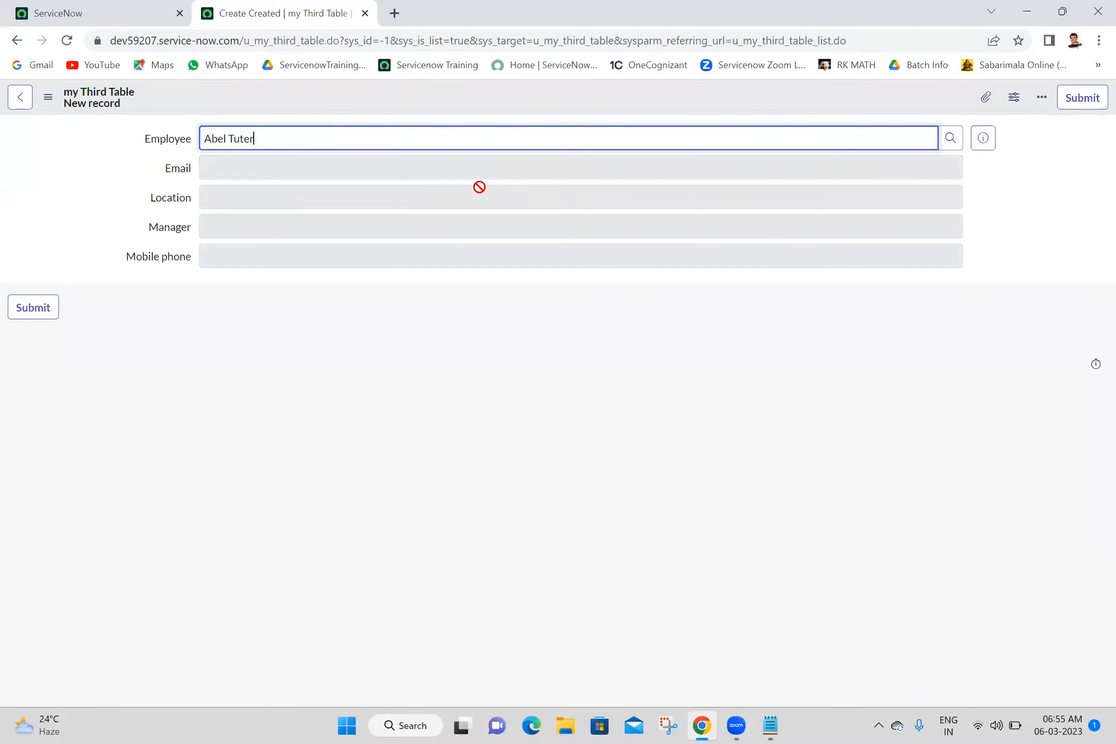
{"action": "left_click", "coordinate": [576, 385]}
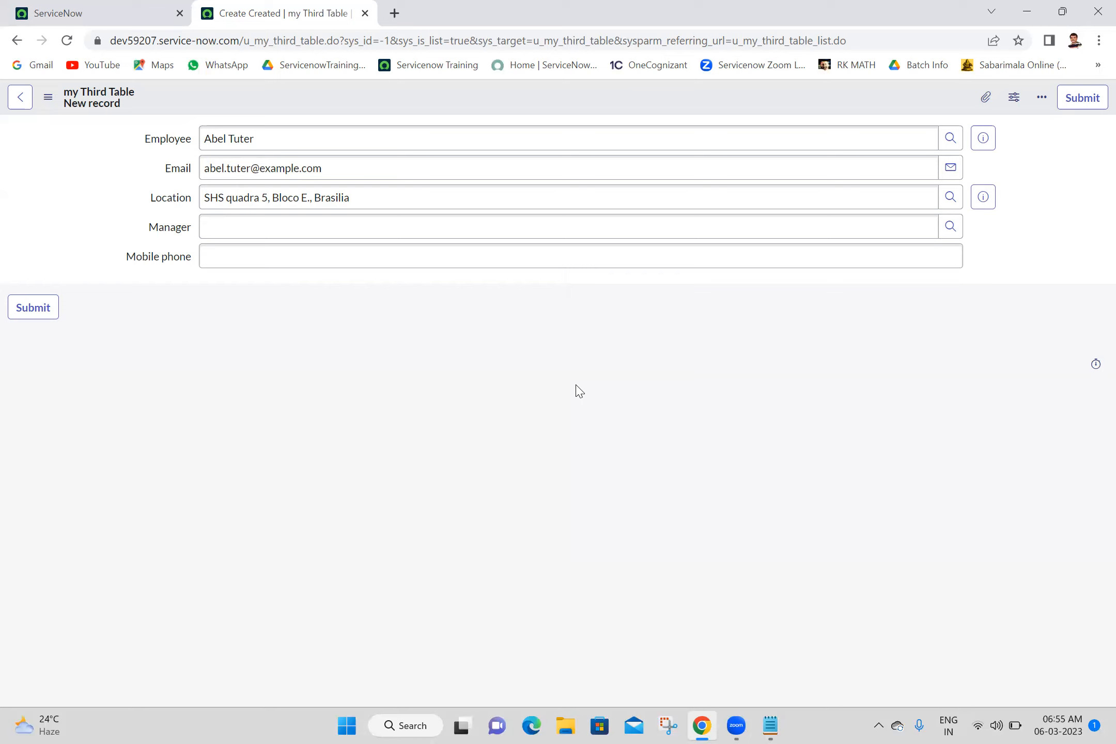
Step: Replace the Employee with a different matching user
{"action": "triple_click", "coordinate": [439, 133]}
{"action": "type", "text": "abrah"}
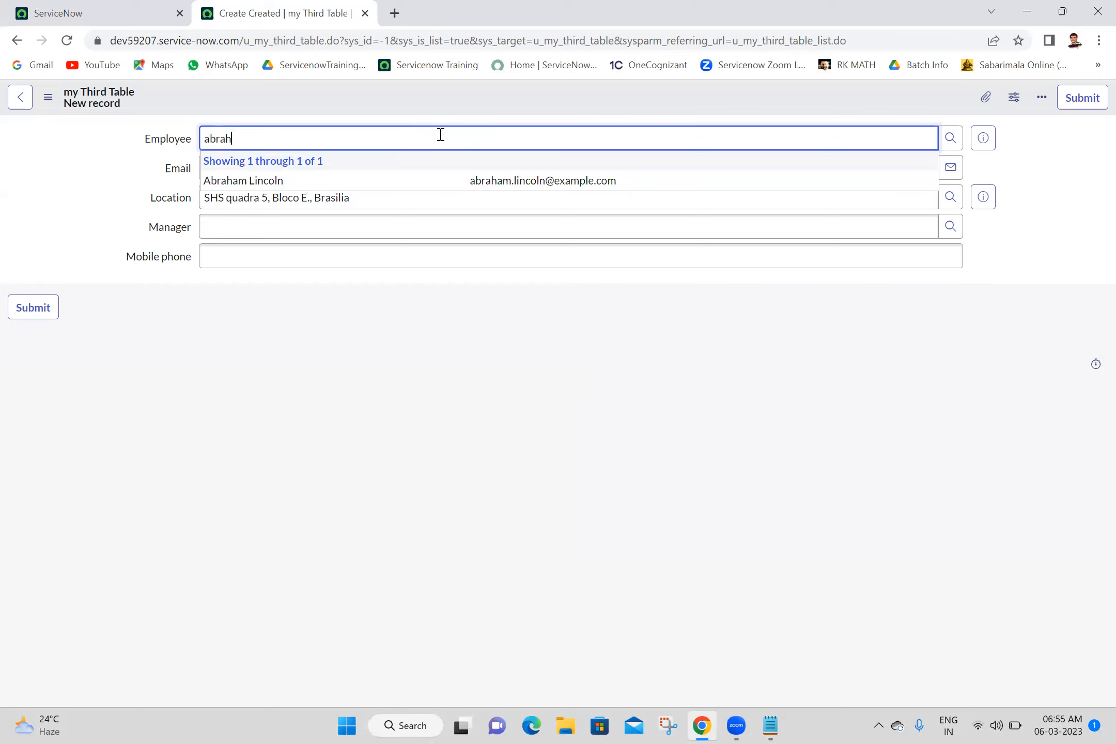
{"action": "left_click", "coordinate": [345, 187]}
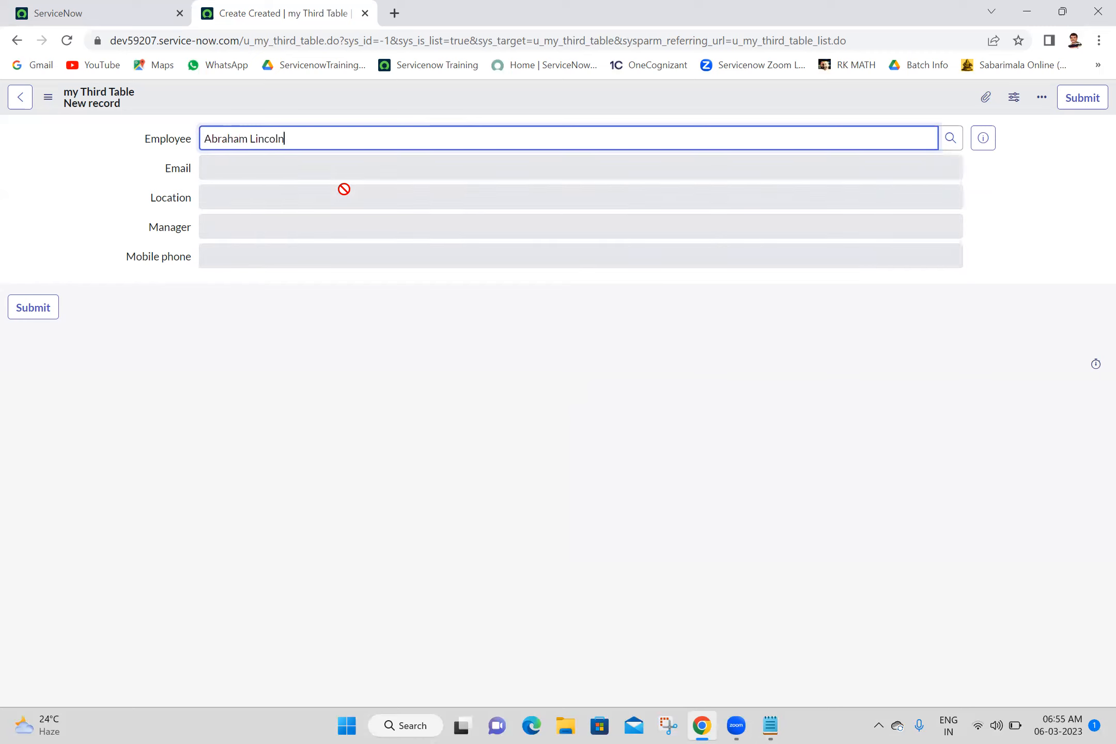